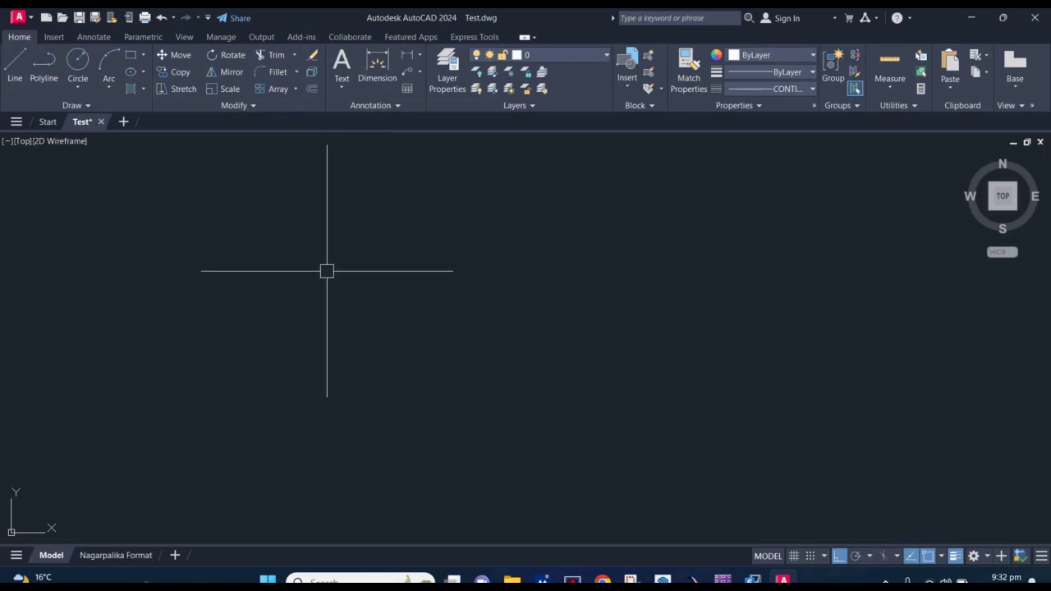
Draw a single horizontal line across the drawing area with the LINE command
{"action": "type", "text": "l"}
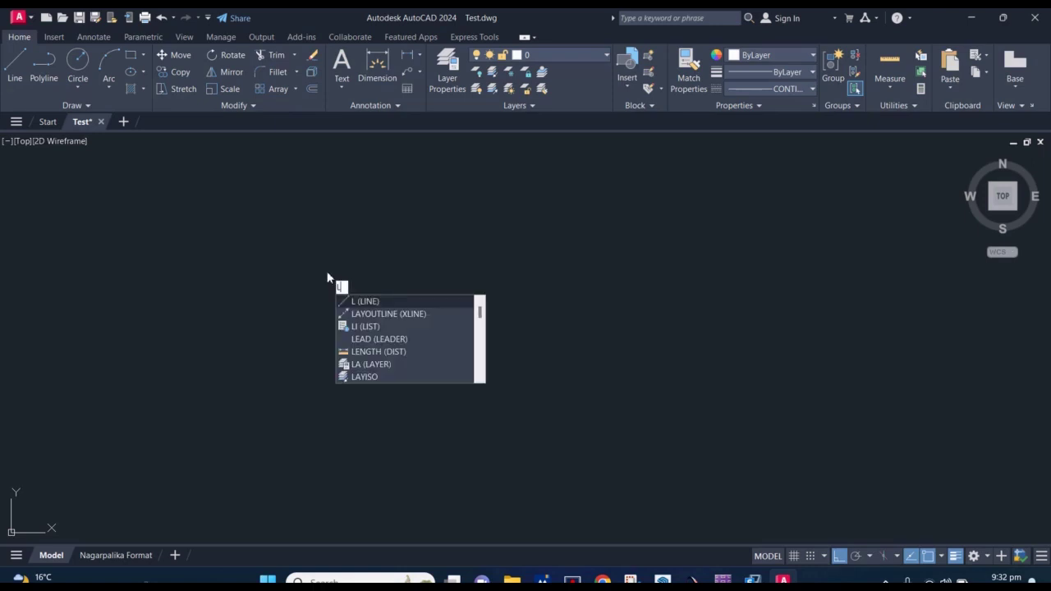
{"action": "key", "text": "Return"}
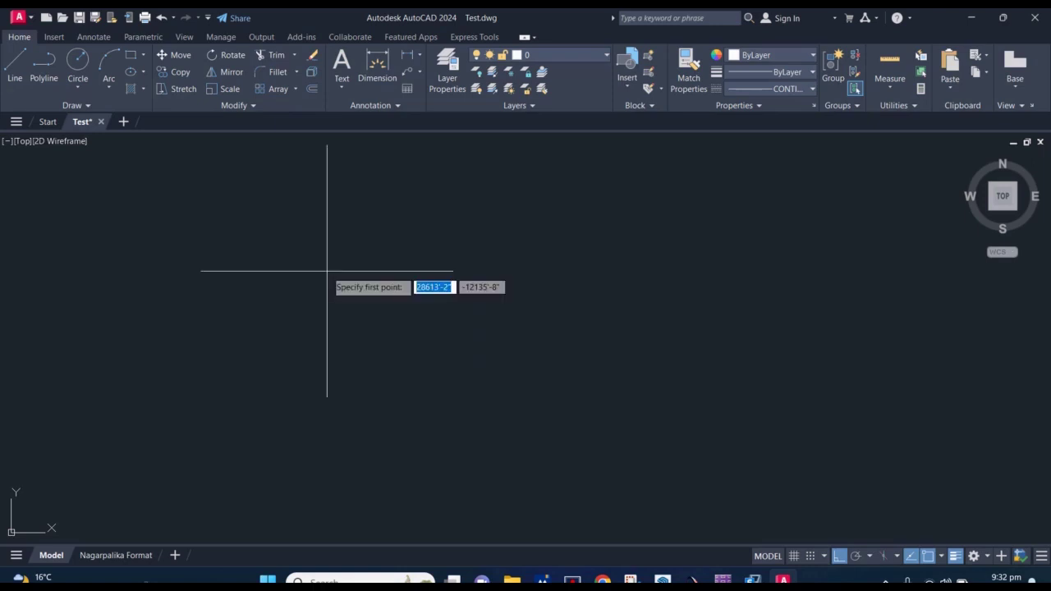
{"action": "left_click", "coordinate": [243, 290]}
{"action": "left_click", "coordinate": [655, 290]}
{"action": "key", "text": "Escape"}
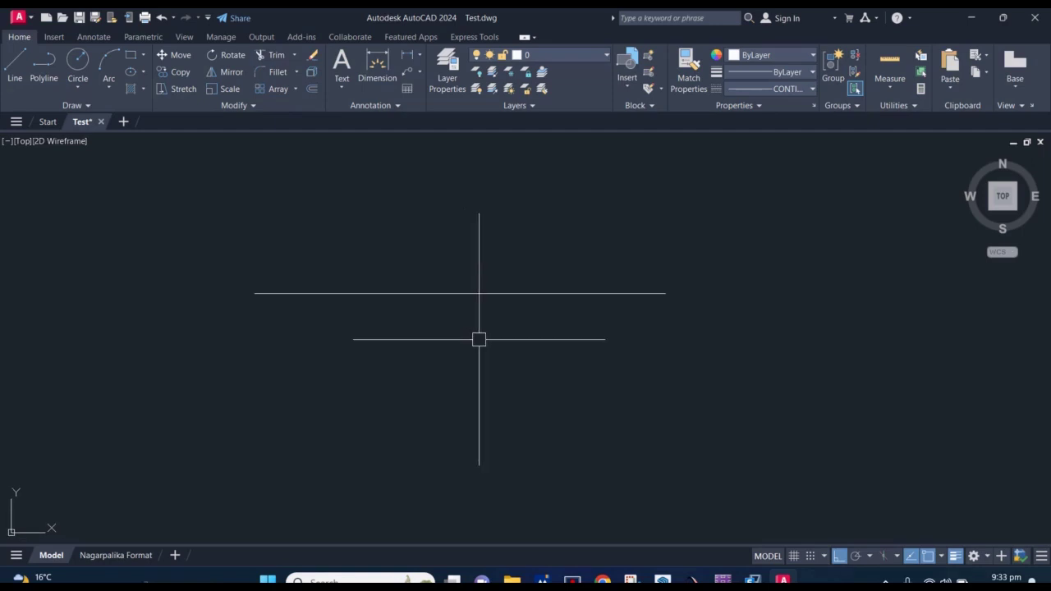
Draw a four-sided line outline, roughly rectangular, below and around that line
{"action": "type", "text": "l"}
{"action": "key", "text": "Return"}
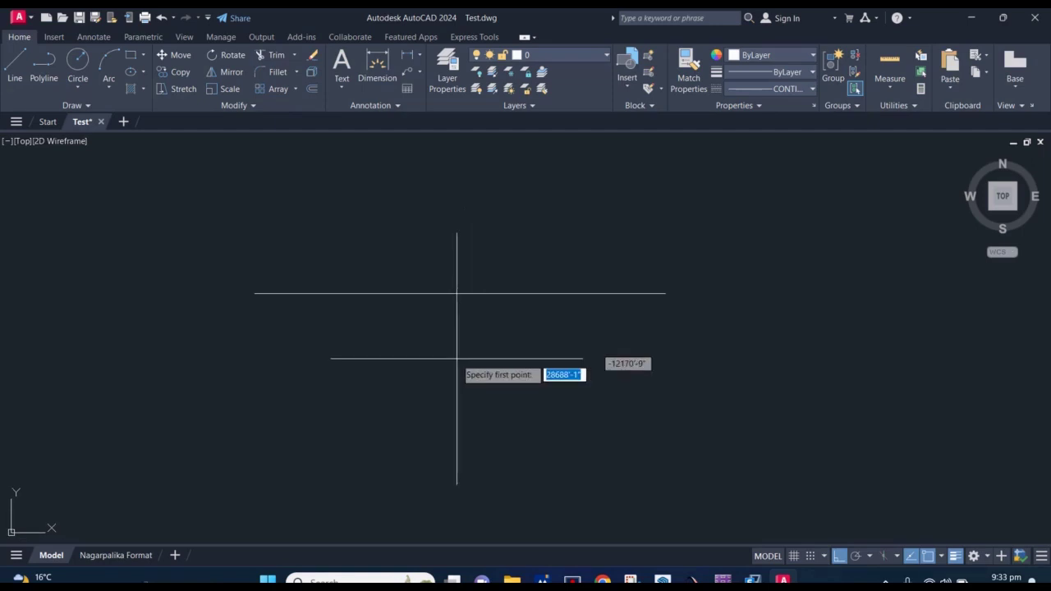
{"action": "left_click", "coordinate": [292, 386]}
{"action": "left_click", "coordinate": [679, 386]}
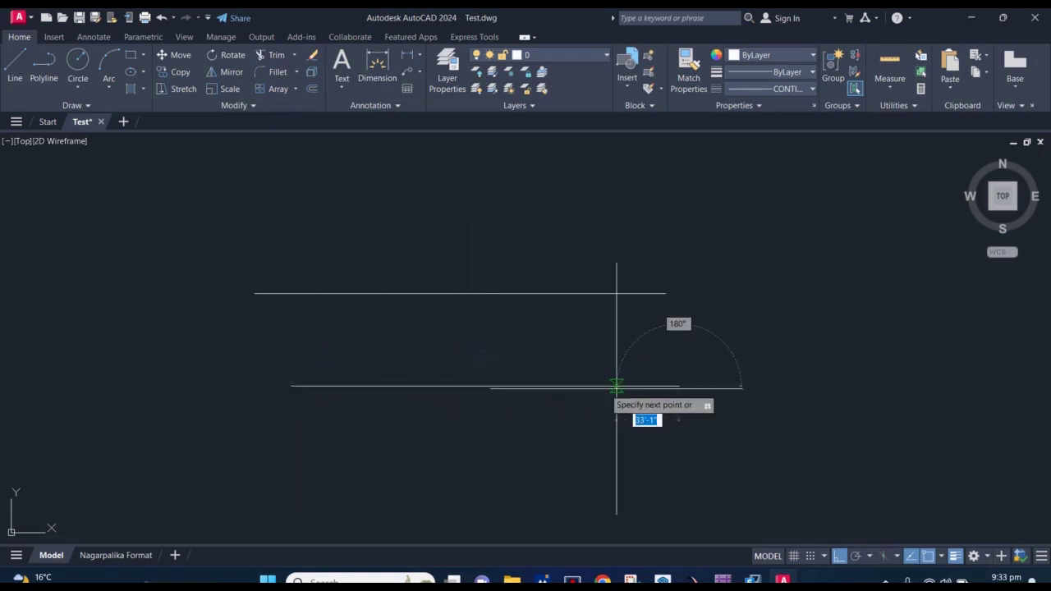
{"action": "left_click", "coordinate": [679, 199]}
{"action": "left_click", "coordinate": [273, 199]}
{"action": "left_click", "coordinate": [273, 448]}
{"action": "key", "text": "Escape"}
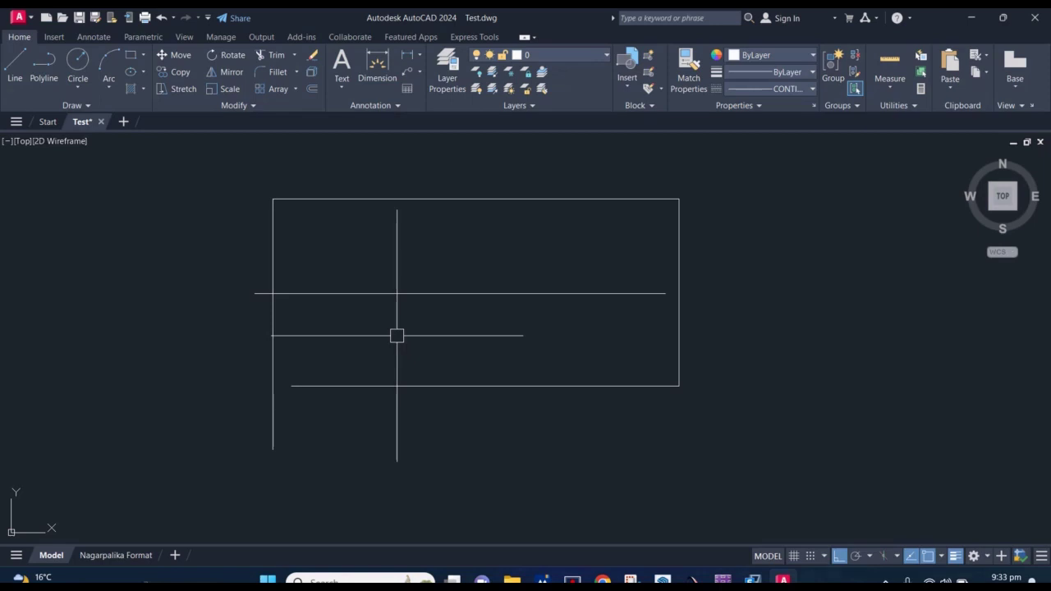
Pan and zoom to move the outline toward the left of the view
{"action": "middle_click_drag", "start_coordinate": [396, 336], "coordinate": [298, 335]}
{"action": "scroll", "coordinate": [298, 333], "scroll_direction": "down", "scroll_amount": 5}
{"action": "scroll", "coordinate": [401, 334], "scroll_direction": "up", "scroll_amount": 4}
{"action": "middle_click_drag", "start_coordinate": [467, 307], "coordinate": [397, 321]}
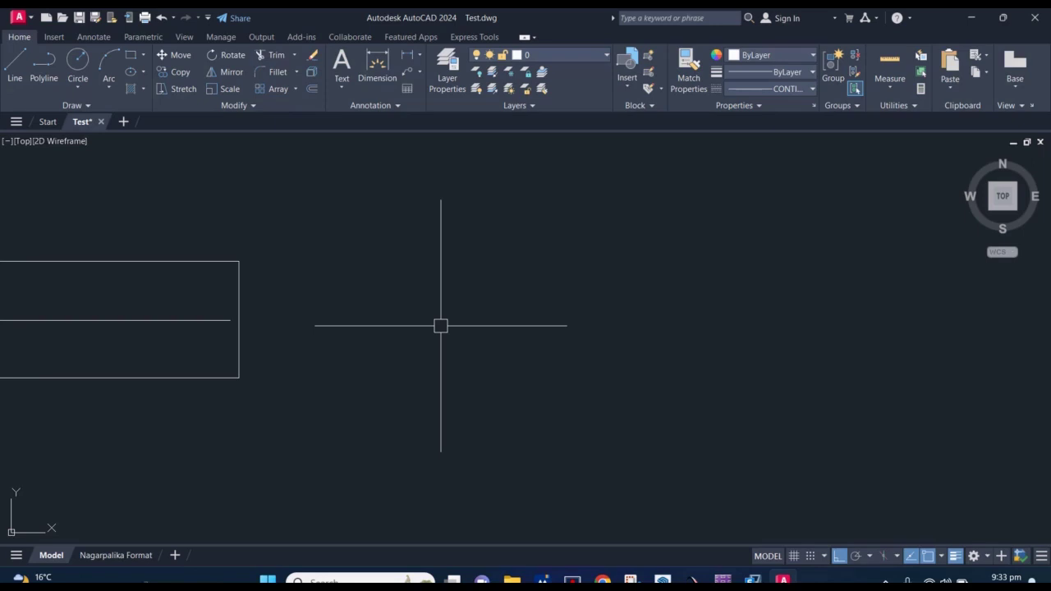
{"action": "type", "text": "ci"}
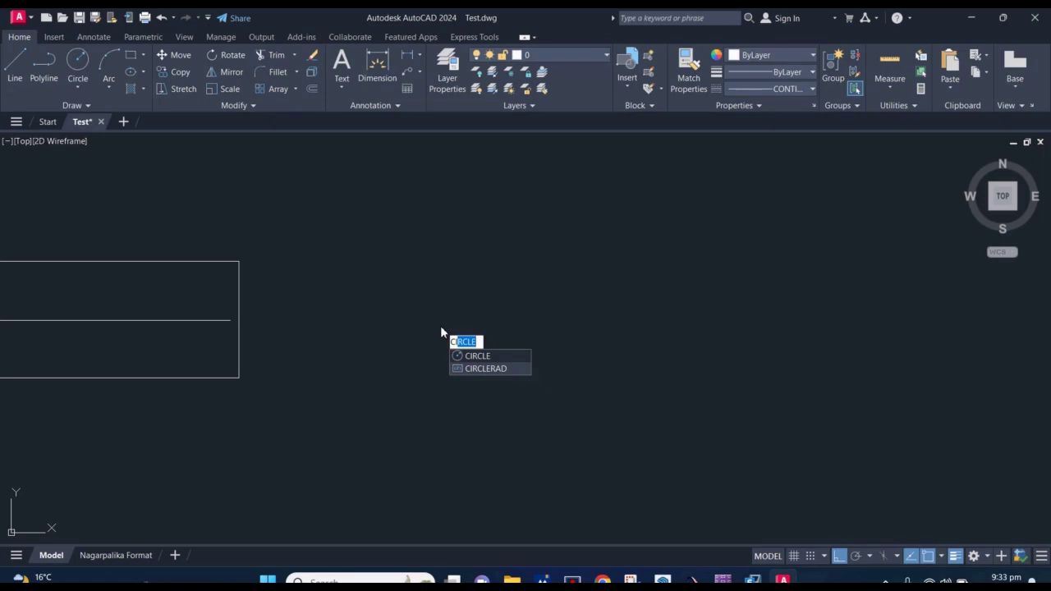
Draw three circles of different sizes, one large, to the right of the outline
{"action": "key", "text": "Return"}
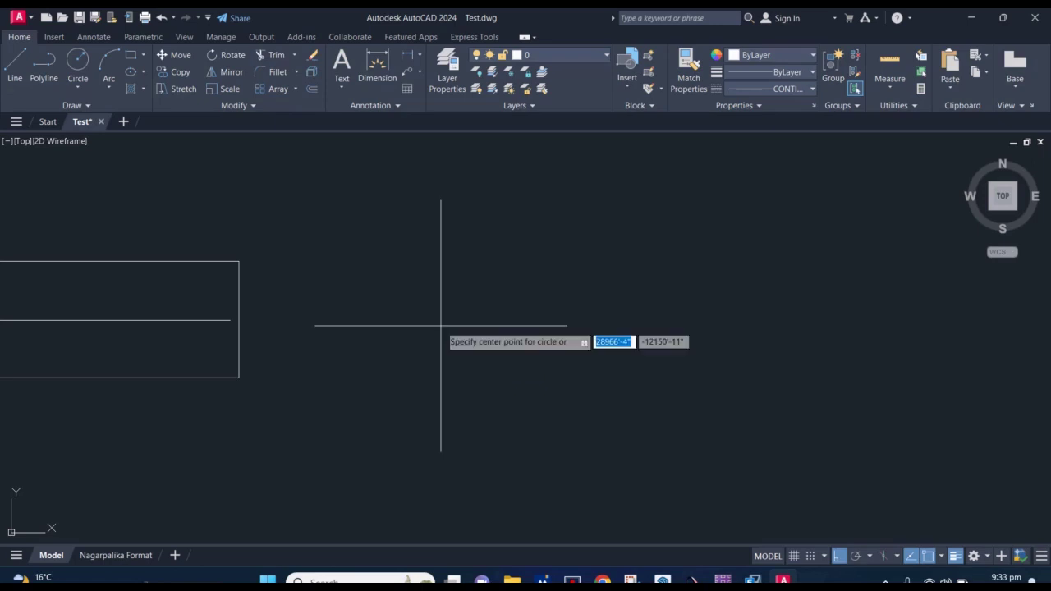
{"action": "left_click", "coordinate": [446, 321]}
{"action": "left_click", "coordinate": [542, 375]}
{"action": "middle_click_drag", "start_coordinate": [554, 317], "coordinate": [366, 317]}
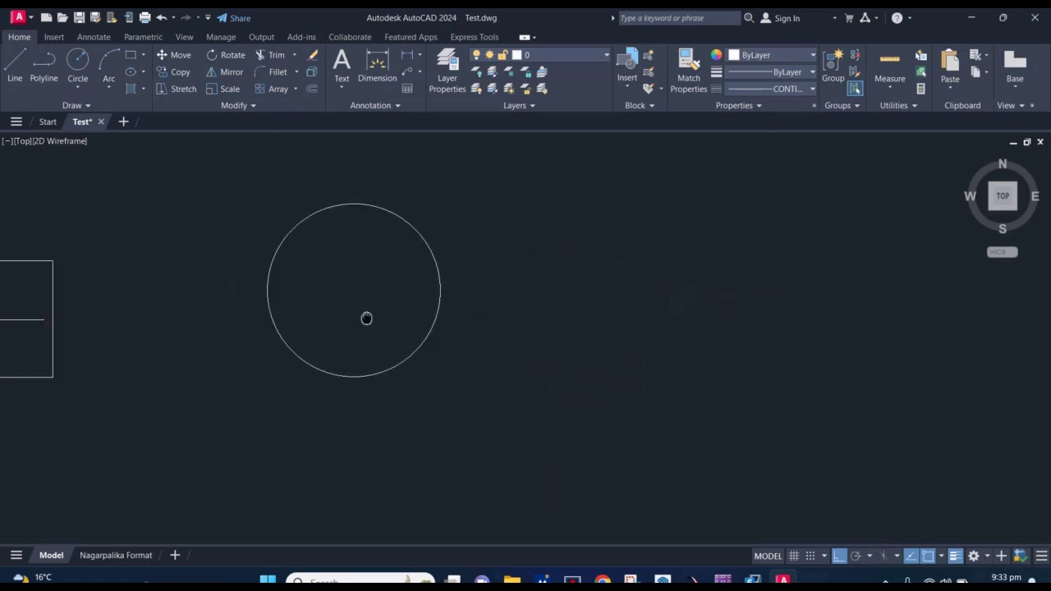
{"action": "key", "text": "Return"}
{"action": "left_click", "coordinate": [574, 312]}
{"action": "left_click", "coordinate": [570, 425]}
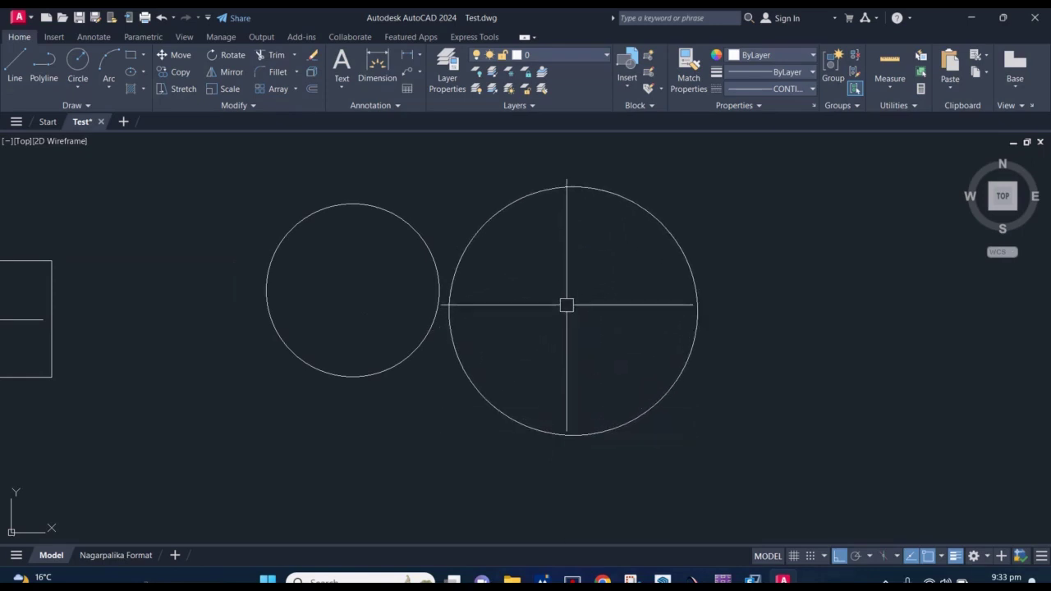
{"action": "middle_click_drag", "start_coordinate": [458, 348], "coordinate": [538, 298]}
{"action": "key", "text": "Return"}
{"action": "left_click", "coordinate": [436, 264]}
{"action": "left_click", "coordinate": [442, 399]}
{"action": "middle_click_drag", "start_coordinate": [52, 340], "coordinate": [418, 281]}
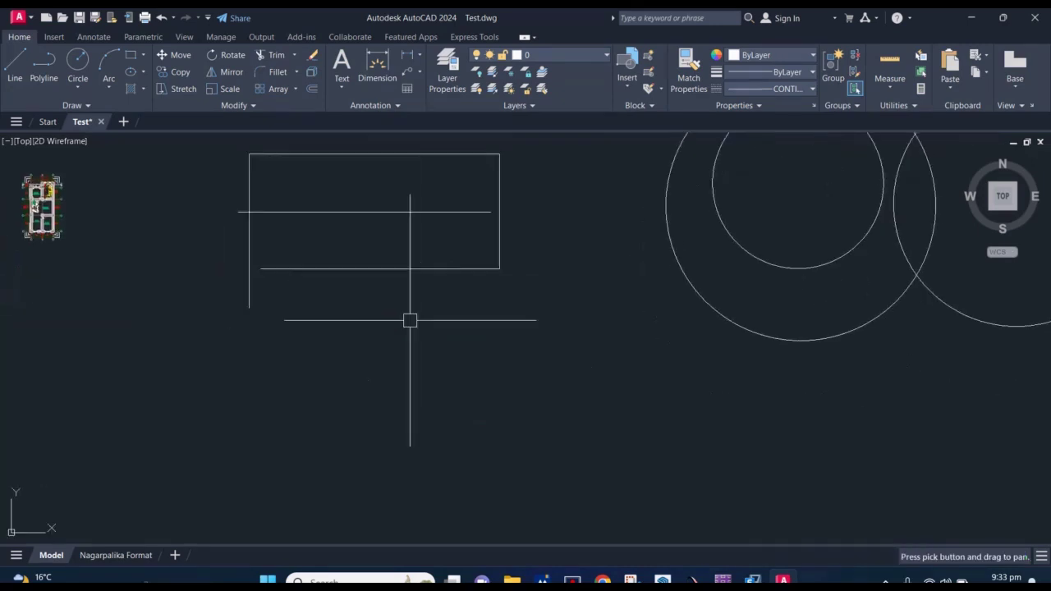
{"action": "middle_click_drag", "start_coordinate": [409, 320], "coordinate": [409, 257]}
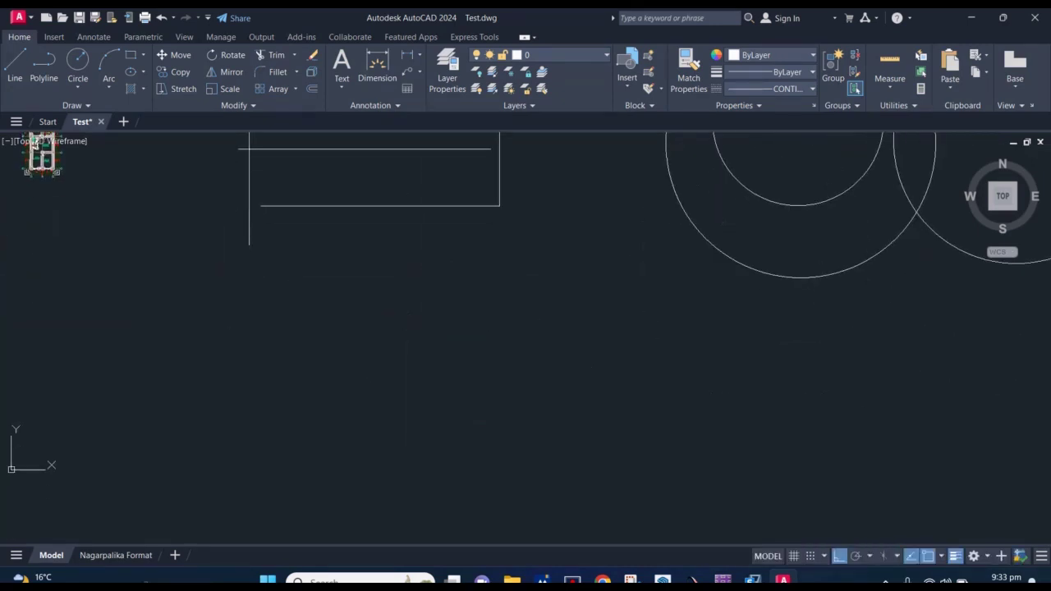
{"action": "type", "text": "R"}
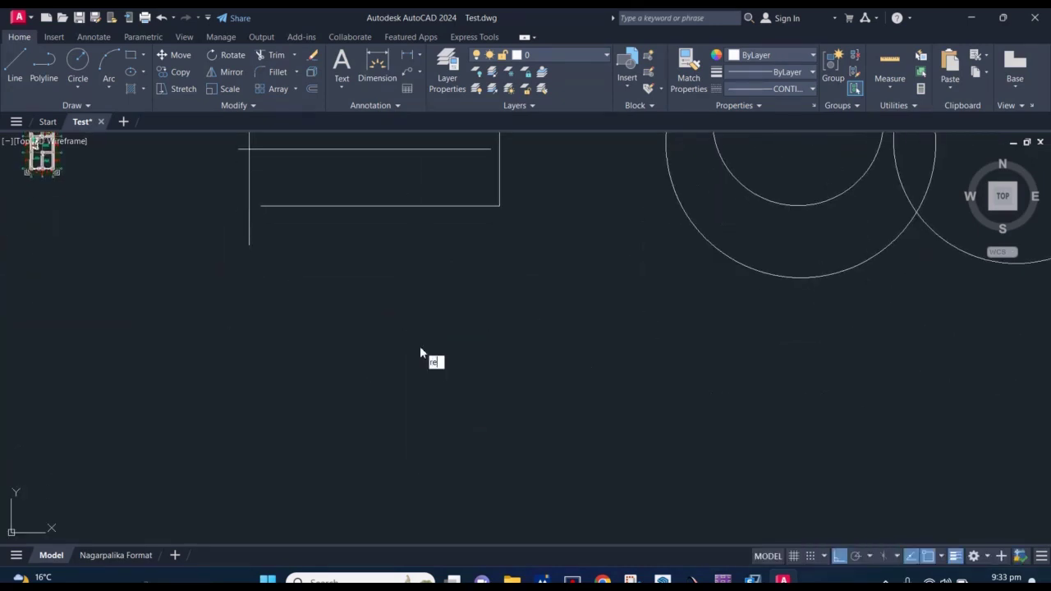
{"action": "type", "text": "EC"}
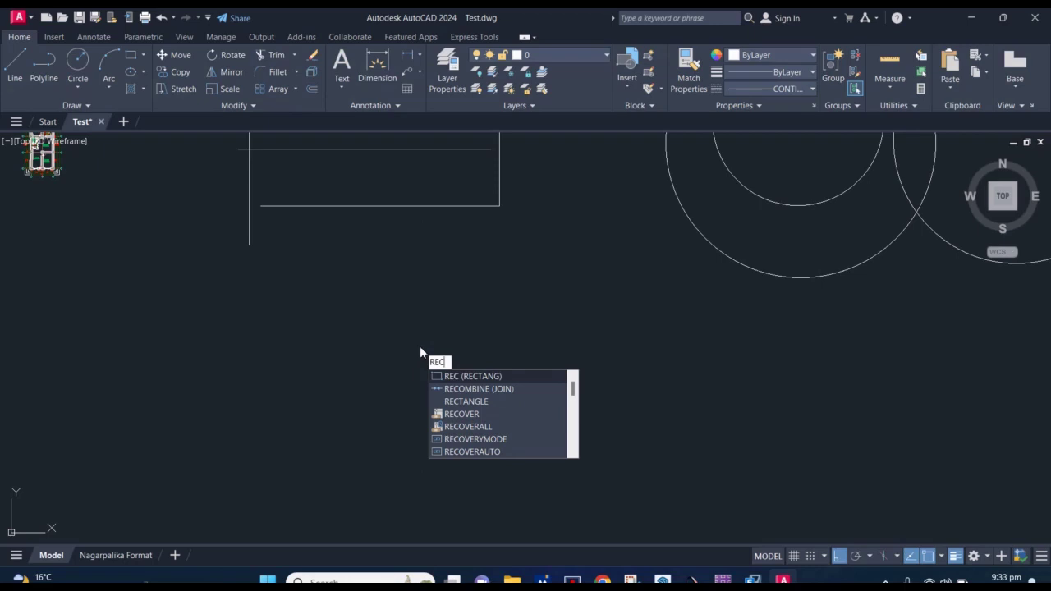
Draw a larger rectangle and a small square below the circles
{"action": "left_click", "coordinate": [484, 375]}
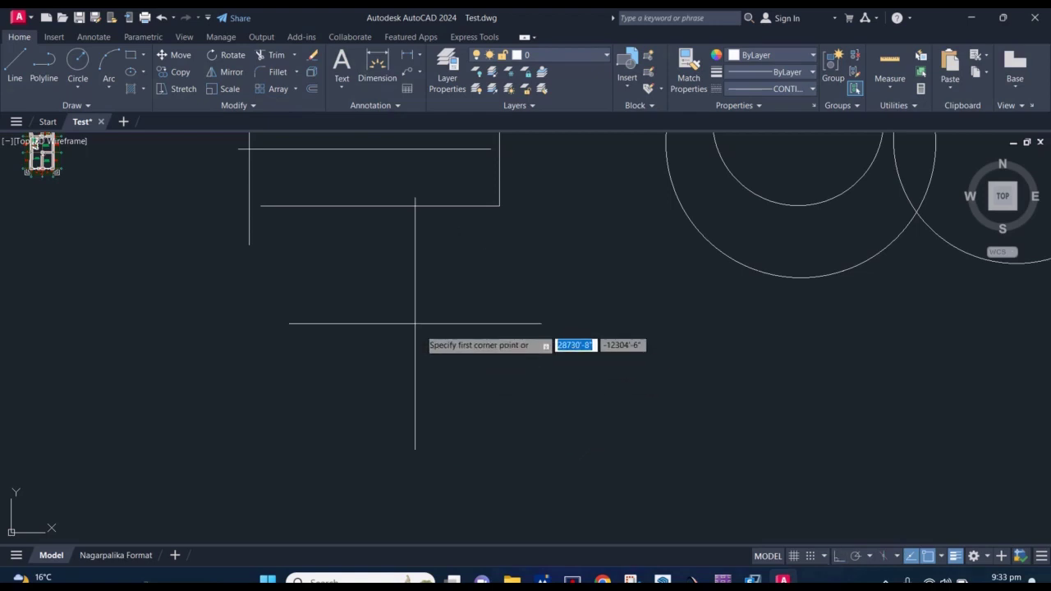
{"action": "left_click", "coordinate": [325, 298]}
{"action": "left_click", "coordinate": [534, 424]}
{"action": "middle_click_drag", "start_coordinate": [543, 384], "coordinate": [318, 330]}
{"action": "key", "text": "Return"}
{"action": "left_click", "coordinate": [441, 312]}
{"action": "left_click", "coordinate": [519, 390]}
{"action": "middle_click_drag", "start_coordinate": [476, 330], "coordinate": [597, 279]}
{"action": "middle_click_drag", "start_coordinate": [413, 359], "coordinate": [472, 304]}
Add a third small rectangle and recentre the view on all the shapes
{"action": "left_click", "coordinate": [421, 307]}
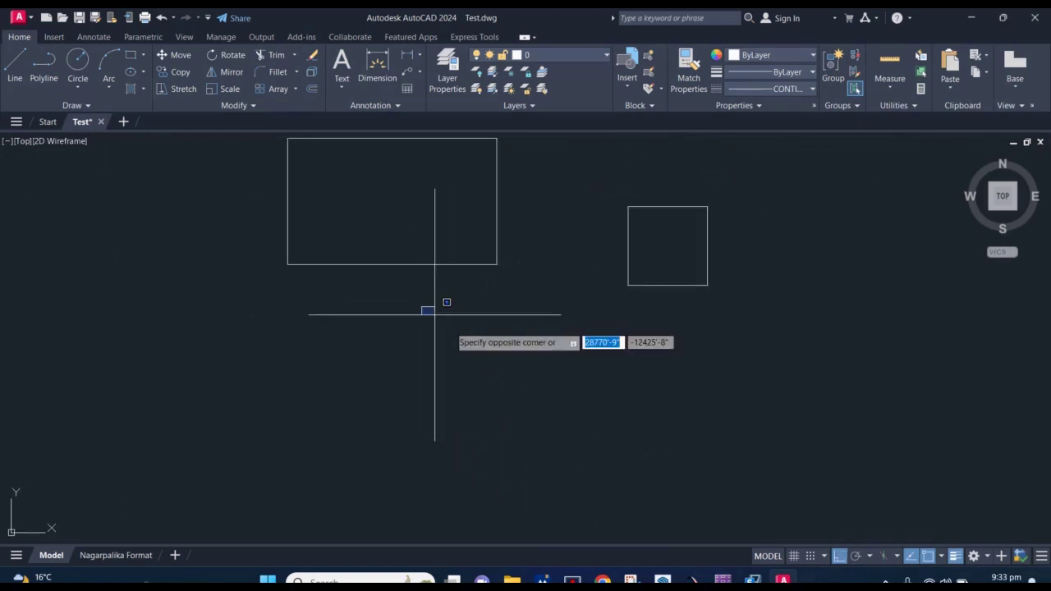
{"action": "left_click", "coordinate": [526, 399]}
{"action": "key", "text": "Return"}
{"action": "left_click", "coordinate": [434, 312]}
{"action": "left_click", "coordinate": [515, 380]}
{"action": "middle_click_drag", "start_coordinate": [435, 331], "coordinate": [518, 340]}
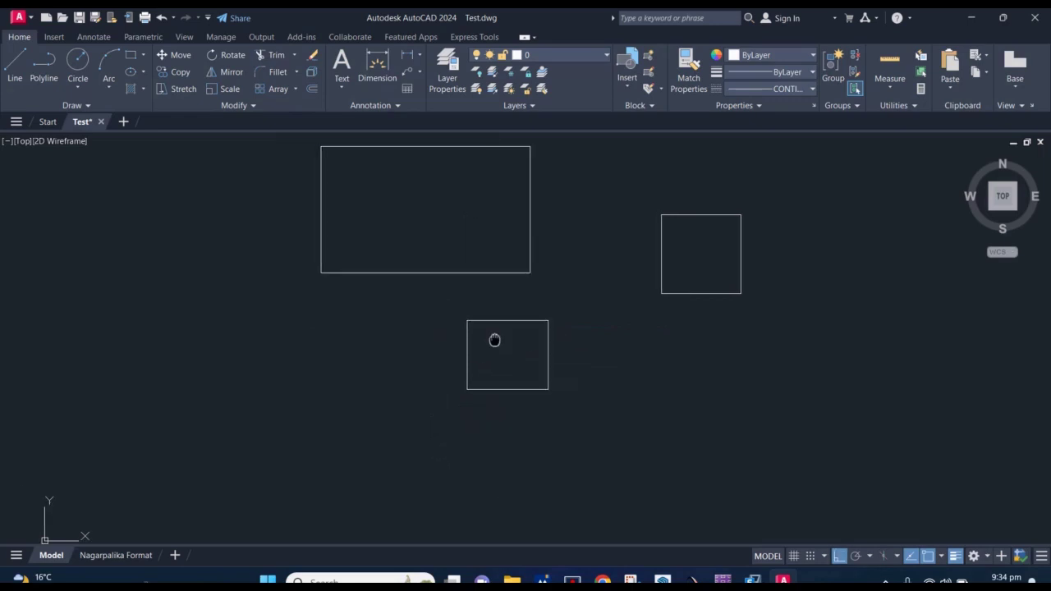
{"action": "scroll", "coordinate": [518, 340], "scroll_direction": "down", "scroll_amount": 3}
{"action": "mouse_move", "coordinate": [448, 312]}
{"action": "middle_mouse_down"}
{"action": "mouse_move", "coordinate": [484, 297]}
{"action": "mouse_move", "coordinate": [432, 316]}
{"action": "middle_mouse_up"}
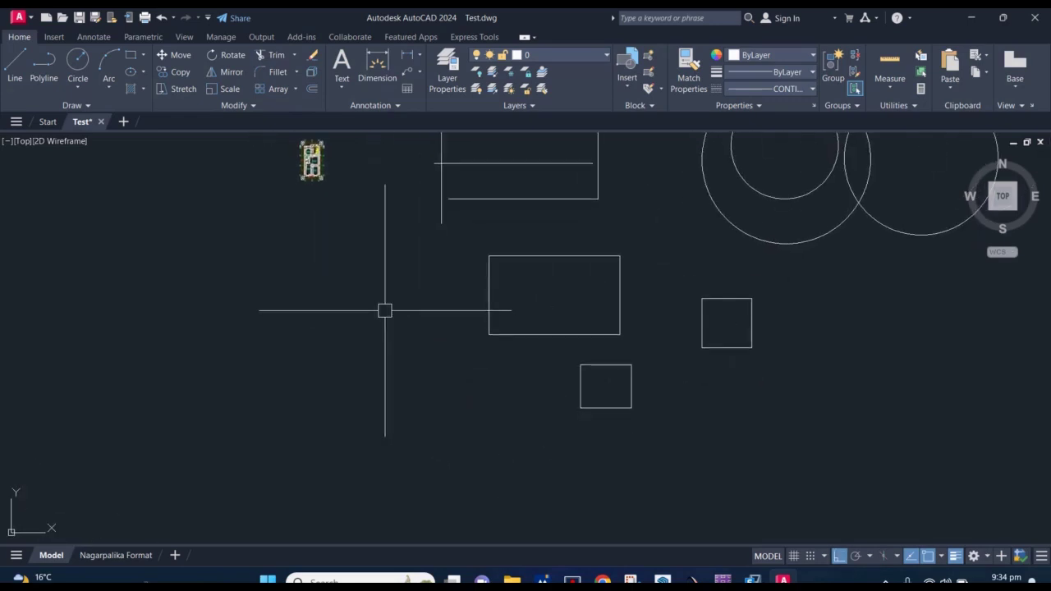
{"action": "mouse_move", "coordinate": [385, 310]}
{"action": "middle_mouse_down"}
{"action": "mouse_move", "coordinate": [399, 317]}
{"action": "mouse_move", "coordinate": [432, 287]}
{"action": "mouse_move", "coordinate": [410, 329]}
{"action": "mouse_move", "coordinate": [428, 309]}
{"action": "middle_mouse_up"}
{"action": "scroll", "coordinate": [416, 312], "scroll_direction": "up", "scroll_amount": 2}
{"action": "type", "text": "REC"}
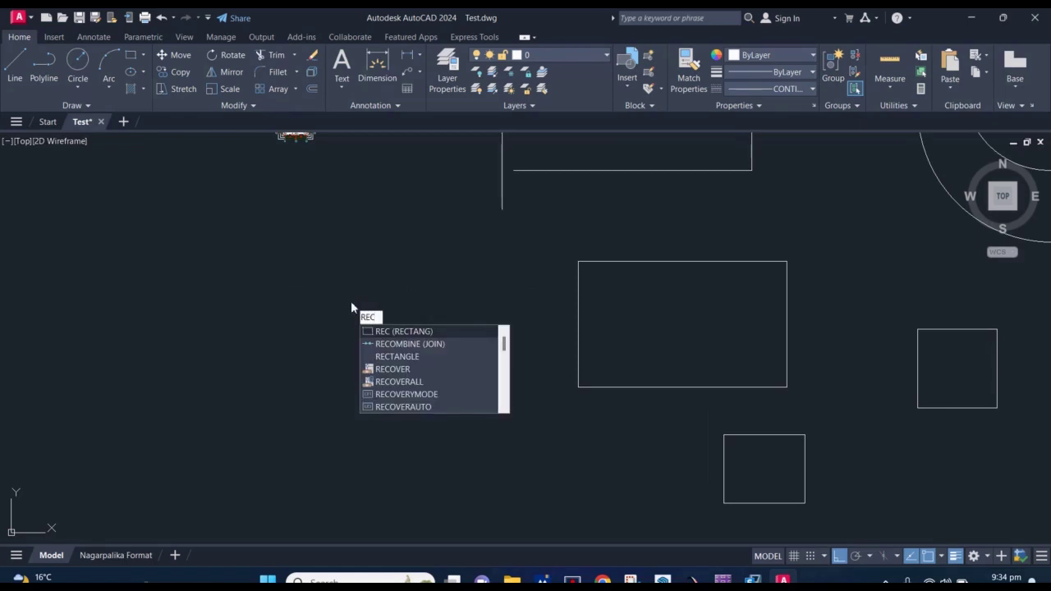
Draw a rectangle from a picked corner with typed width 10' and height 12'
{"action": "key", "text": "Return"}
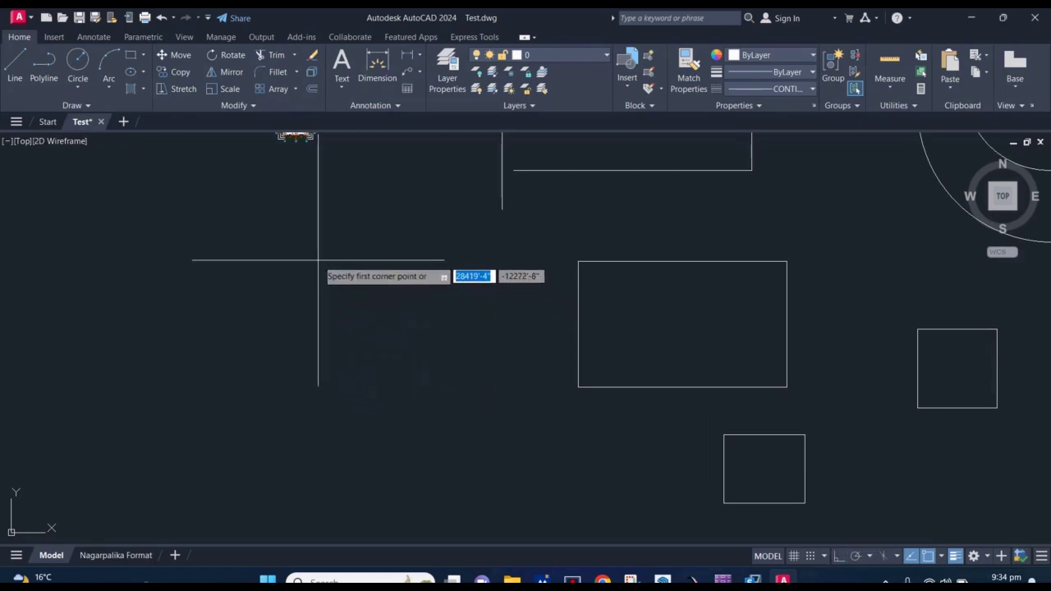
{"action": "left_click", "coordinate": [294, 255]}
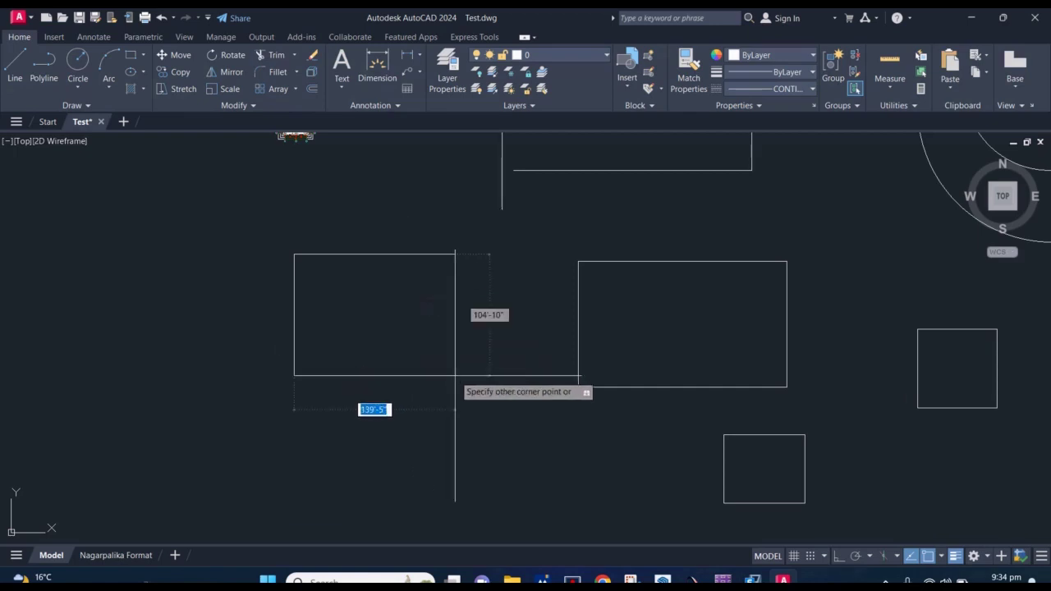
{"action": "type", "text": "1"}
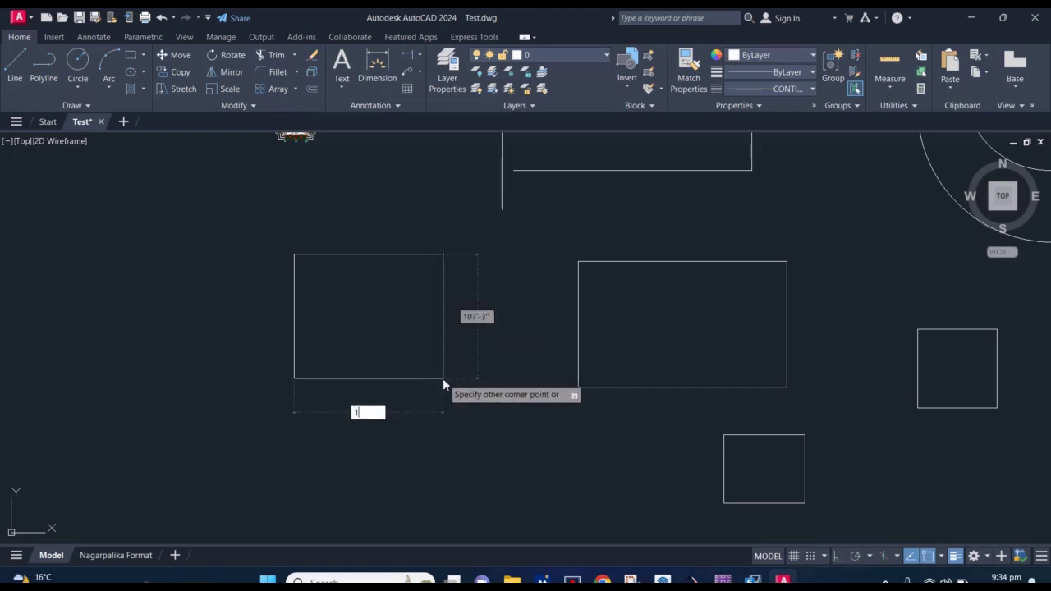
{"action": "type", "text": "0'"}
{"action": "key", "text": "Tab"}
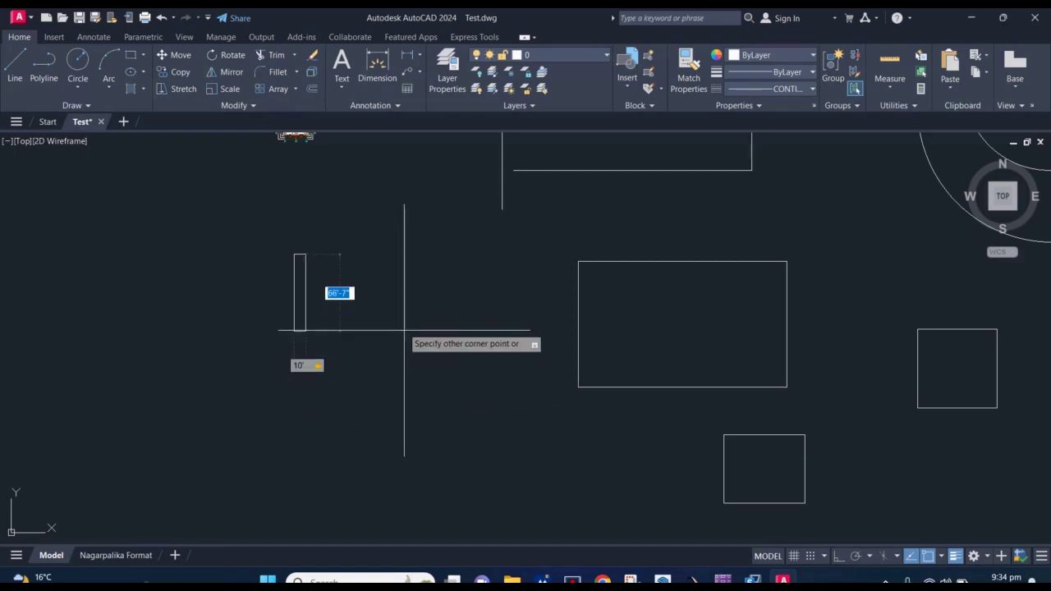
{"action": "scroll", "coordinate": [284, 274], "scroll_direction": "up", "scroll_amount": 5}
{"action": "scroll", "coordinate": [291, 258], "scroll_direction": "up", "scroll_amount": 3}
{"action": "scroll", "coordinate": [408, 258], "scroll_direction": "up", "scroll_amount": 4}
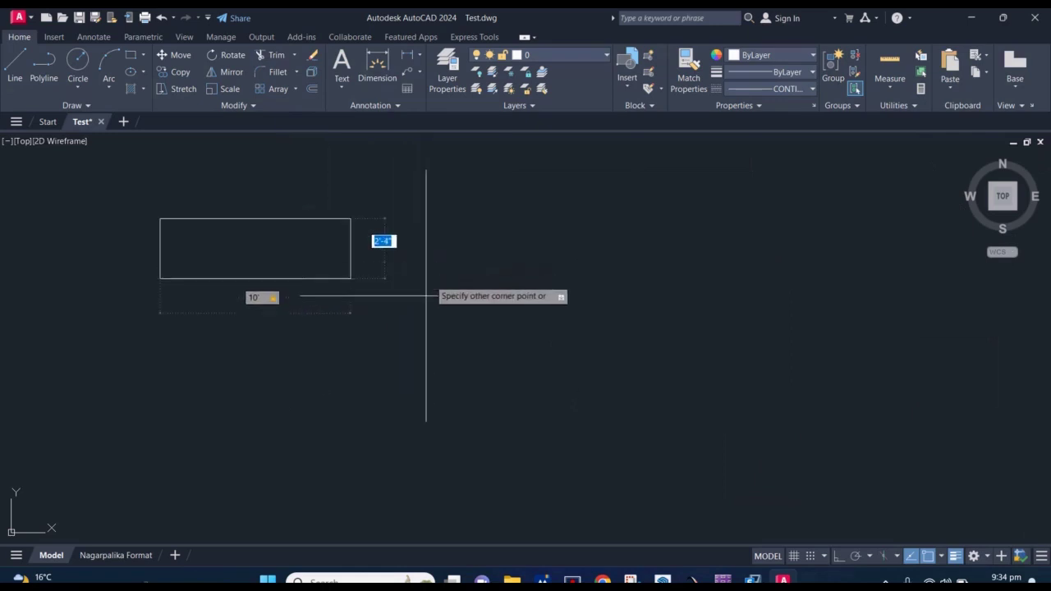
{"action": "middle_click_drag", "start_coordinate": [419, 338], "coordinate": [480, 336]}
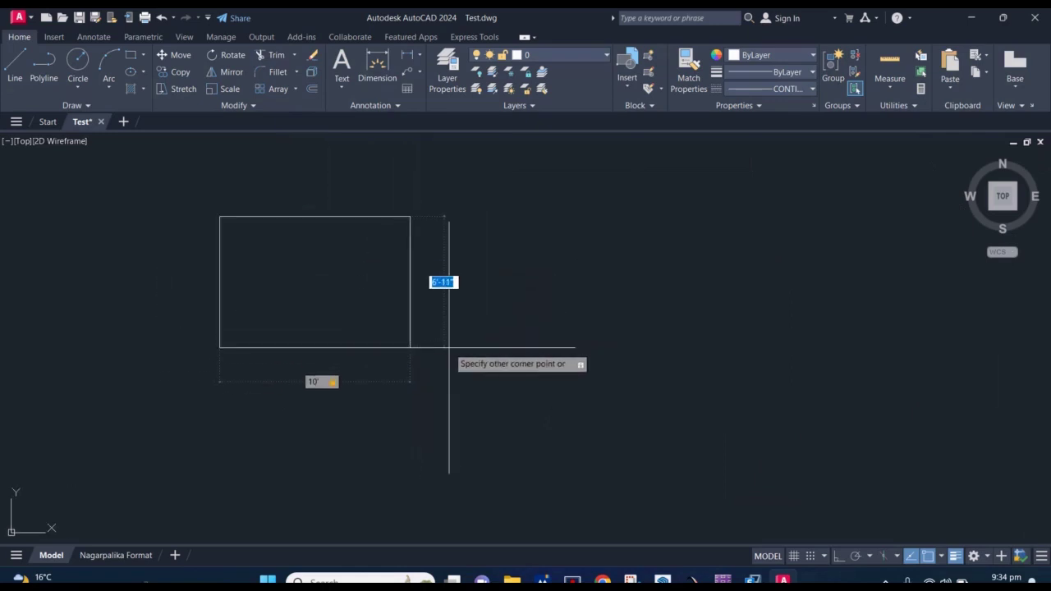
{"action": "type", "text": "12'"}
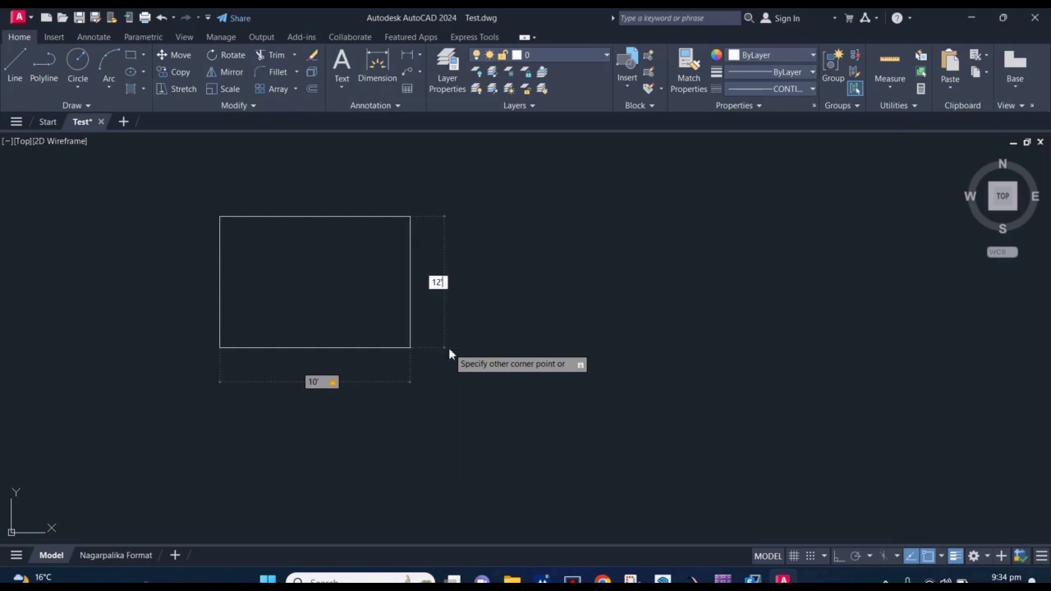
{"action": "key", "text": "Return"}
{"action": "middle_click_drag", "start_coordinate": [336, 350], "coordinate": [387, 313]}
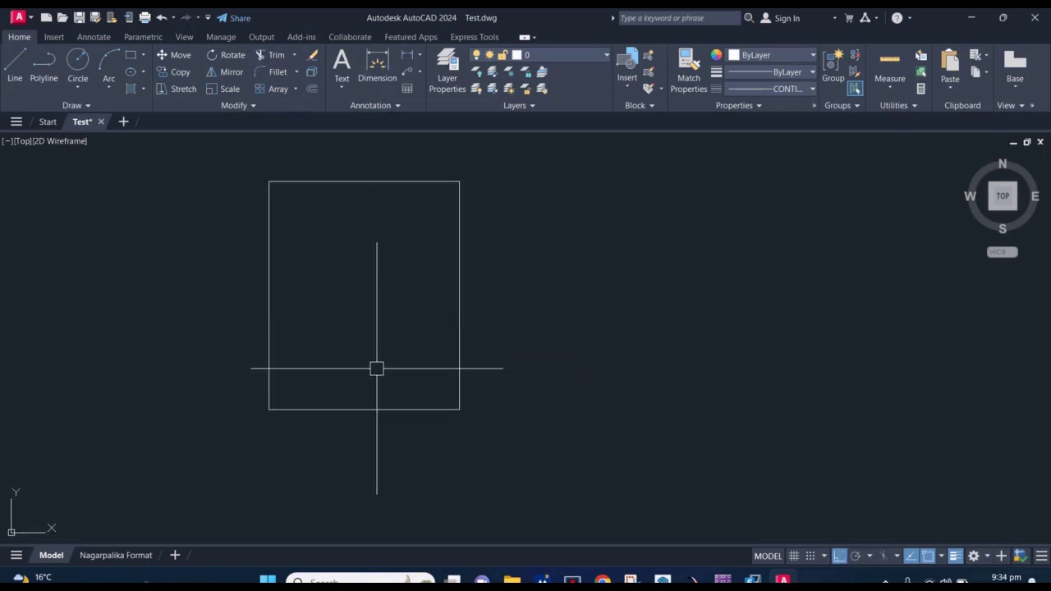
{"action": "left_click", "coordinate": [268, 408]}
{"action": "left_click", "coordinate": [459, 409]}
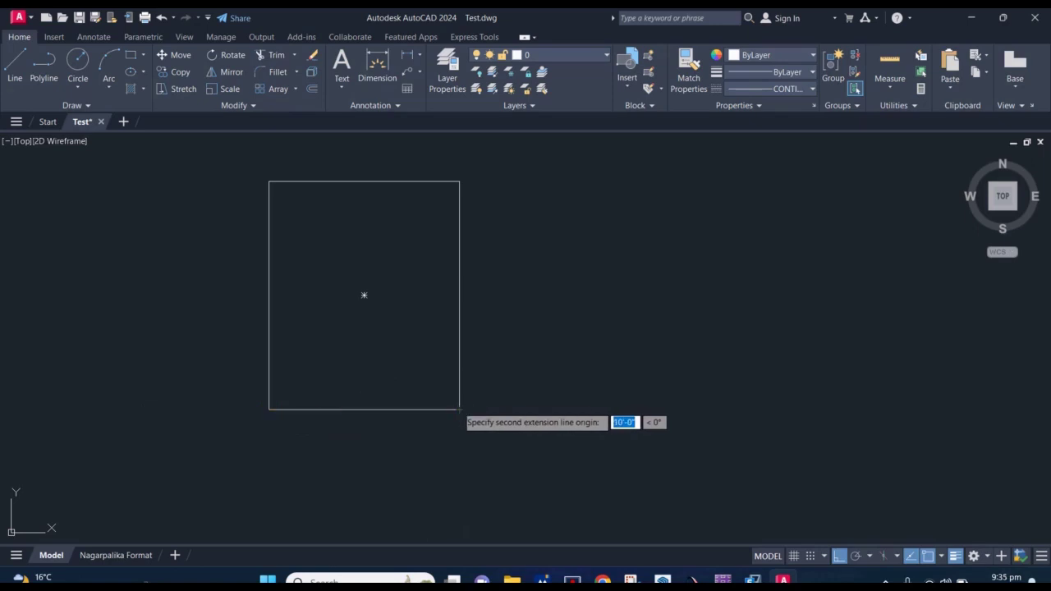
{"action": "left_click", "coordinate": [407, 380]}
{"action": "key", "text": "Return"}
{"action": "left_click", "coordinate": [411, 408]}
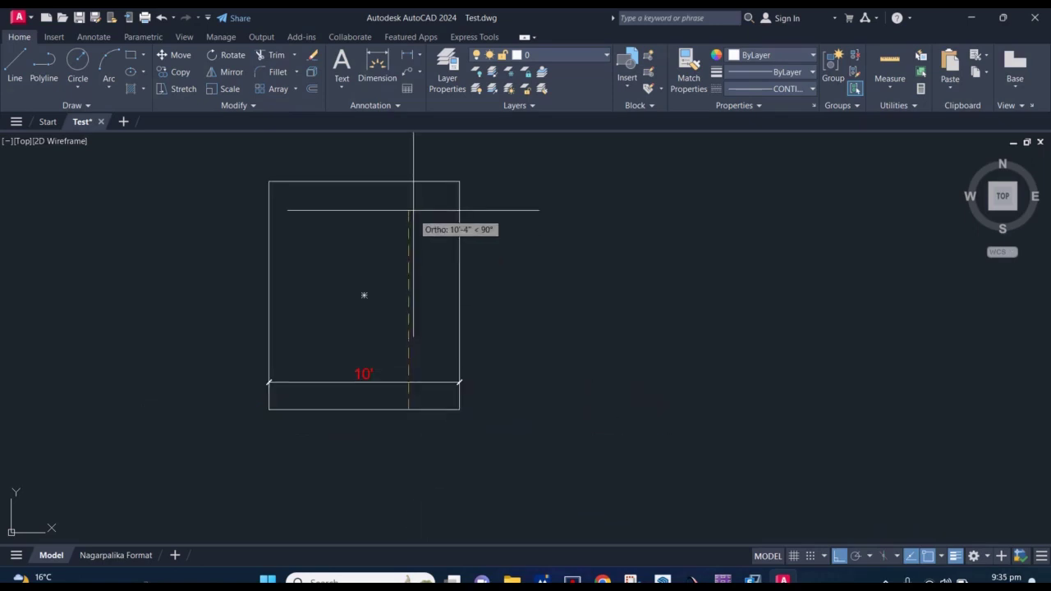
{"action": "left_click", "coordinate": [408, 182]}
{"action": "scroll", "coordinate": [413, 317], "scroll_direction": "down", "scroll_amount": 2}
{"action": "left_click", "coordinate": [426, 271]}
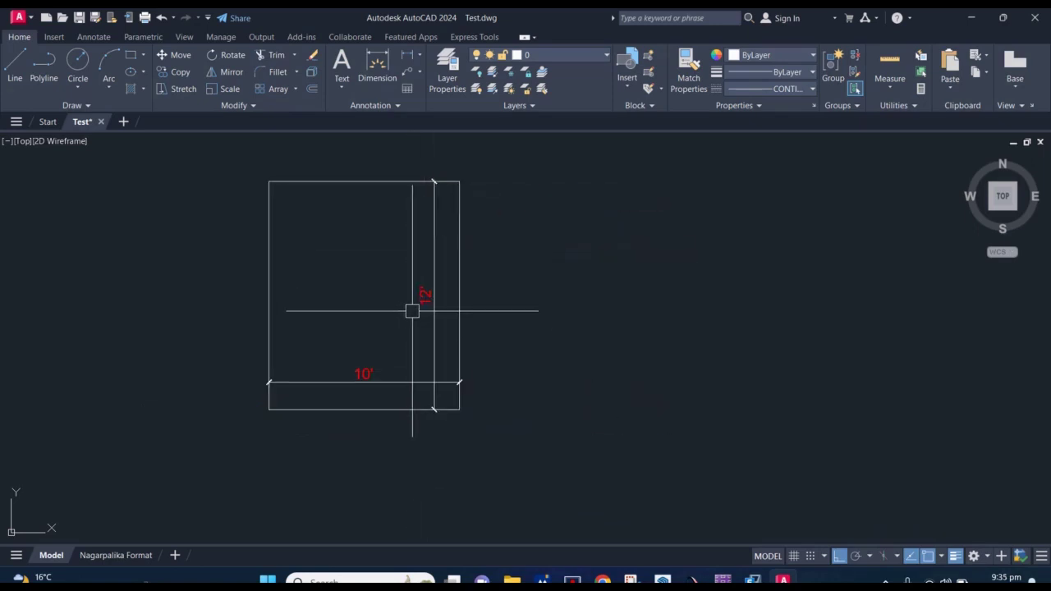
{"action": "scroll", "coordinate": [396, 277], "scroll_direction": "down", "scroll_amount": 3}
{"action": "scroll", "coordinate": [422, 329], "scroll_direction": "up", "scroll_amount": 5}
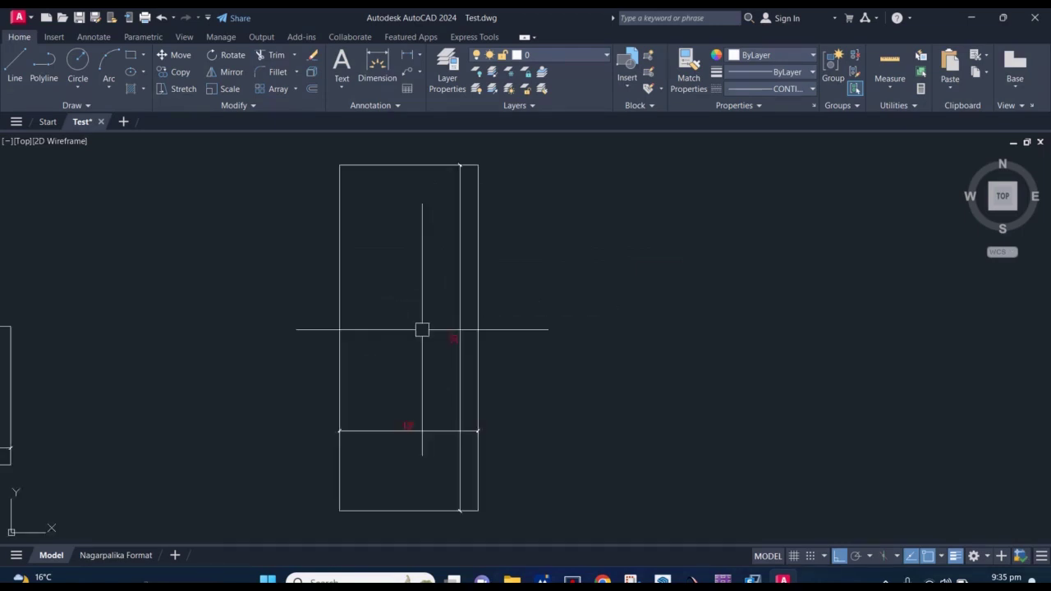
{"action": "scroll", "coordinate": [423, 330], "scroll_direction": "down", "scroll_amount": 5}
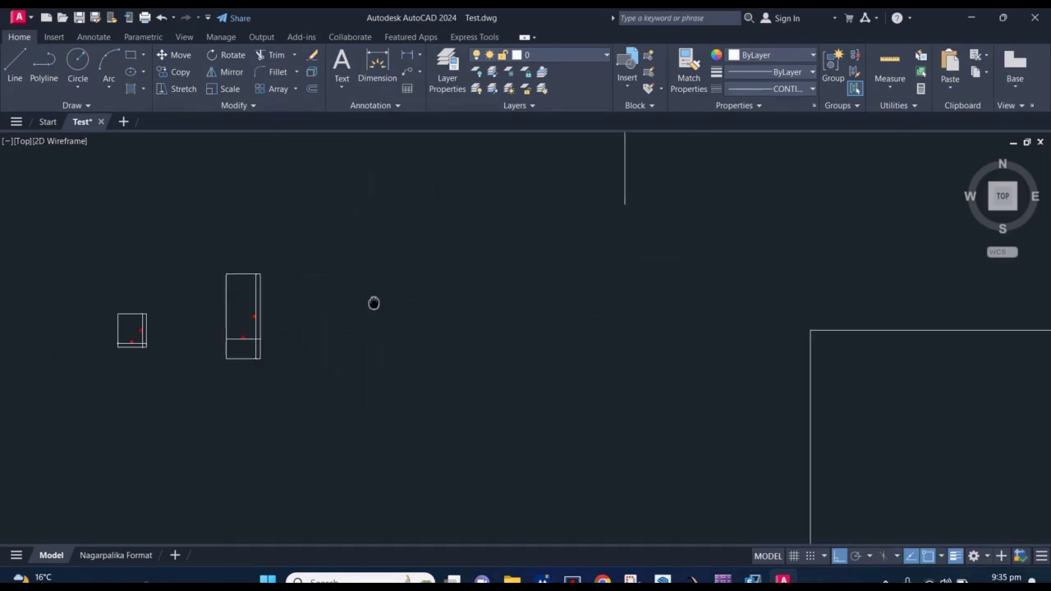
{"action": "scroll", "coordinate": [403, 304], "scroll_direction": "down", "scroll_amount": 2}
{"action": "scroll", "coordinate": [406, 301], "scroll_direction": "up", "scroll_amount": 2}
{"action": "scroll", "coordinate": [405, 304], "scroll_direction": "up", "scroll_amount": 2}
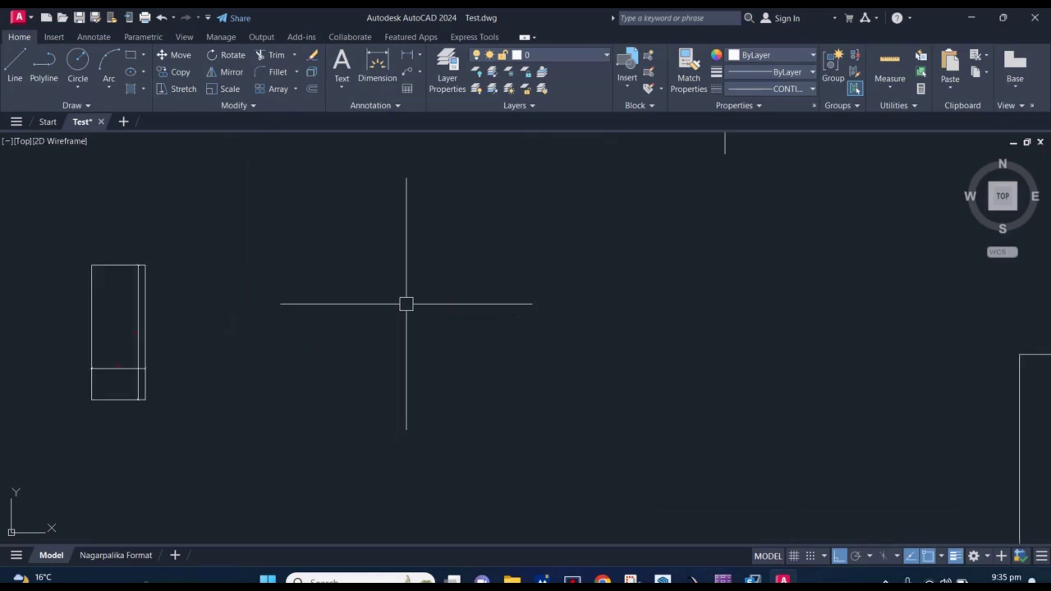
Draw a closed PL outline with a 49' top edge and slanted left side
{"action": "type", "text": "PL"}
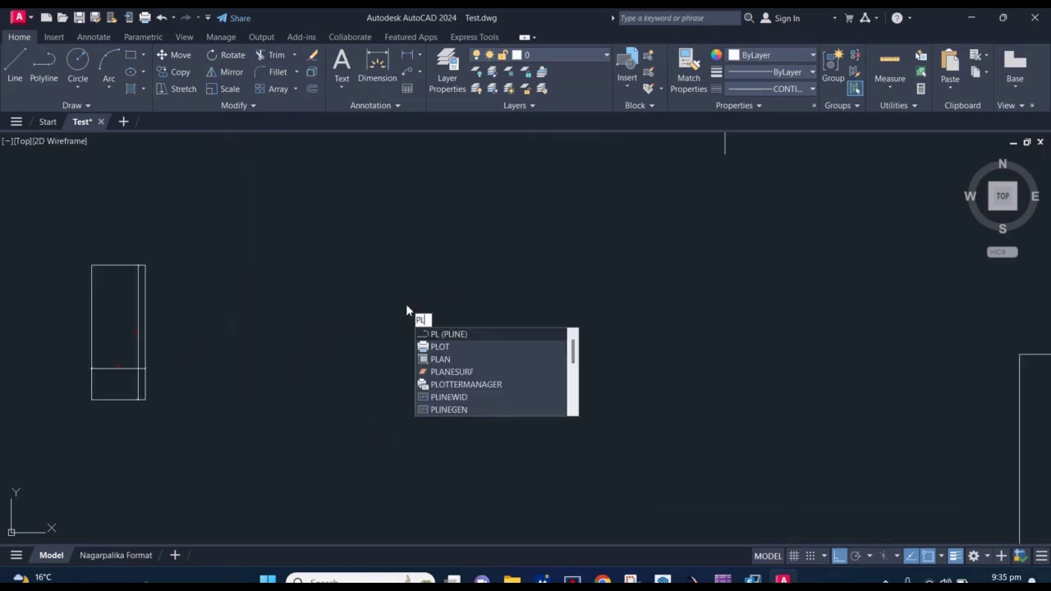
{"action": "left_click", "coordinate": [451, 334]}
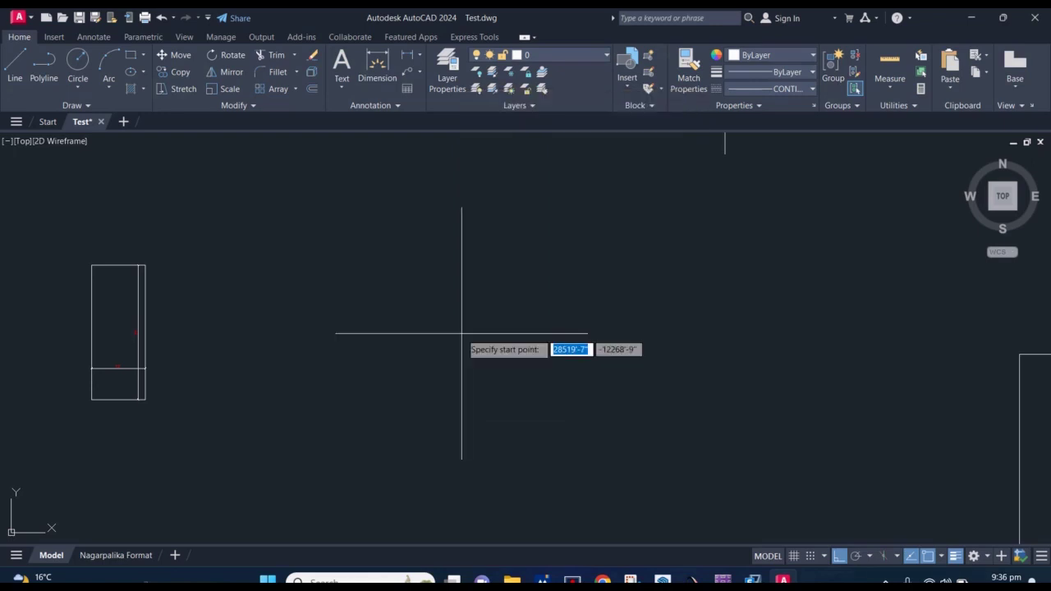
{"action": "left_click", "coordinate": [367, 258]}
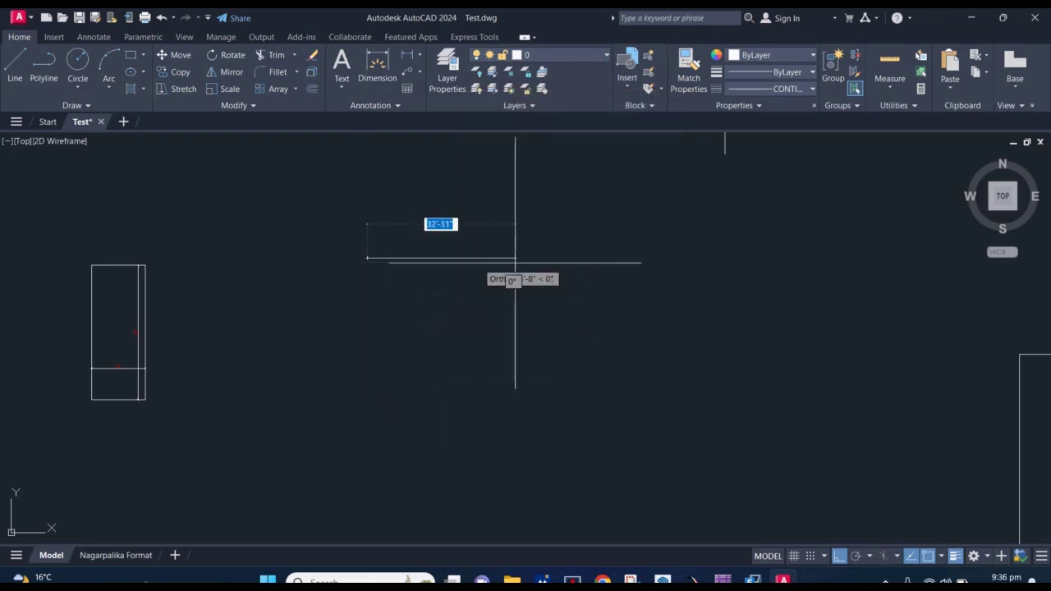
{"action": "left_click", "coordinate": [588, 265]}
{"action": "middle_click_drag", "start_coordinate": [586, 439], "coordinate": [586, 376]}
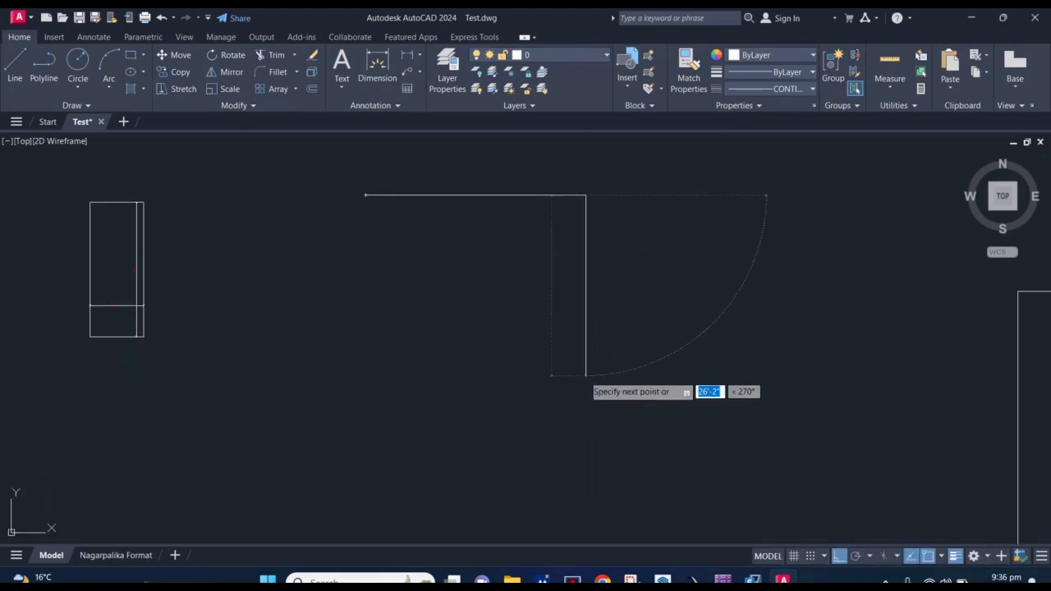
{"action": "left_click", "coordinate": [584, 371]}
{"action": "left_click", "coordinate": [343, 372]}
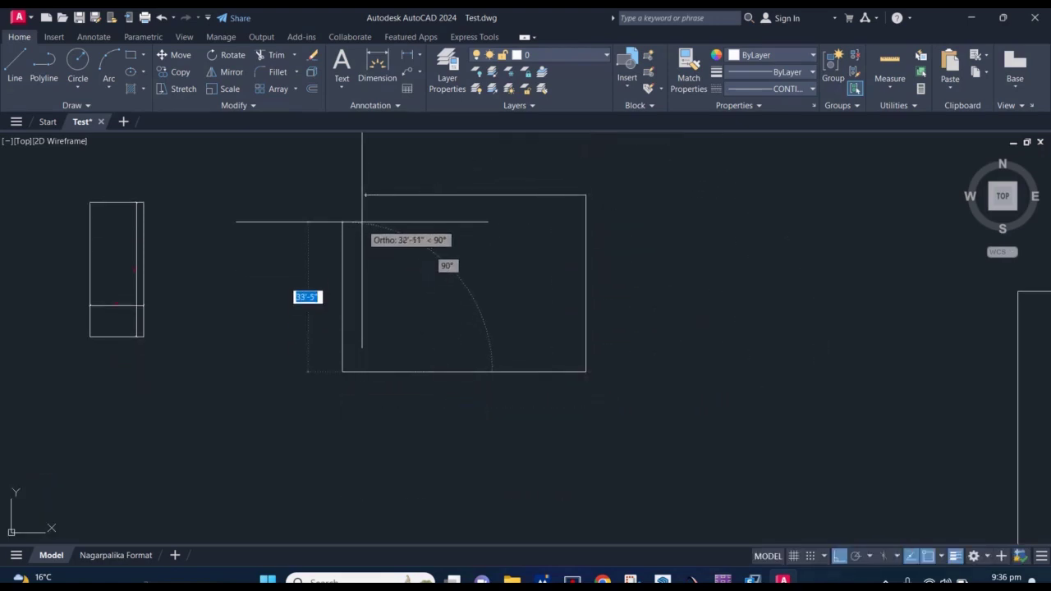
{"action": "left_click", "coordinate": [366, 196]}
{"action": "key", "text": "Return"}
Select the finished outline to inspect it, then clear the selection
{"action": "left_click", "coordinate": [458, 198]}
{"action": "key", "text": "Escape"}
{"action": "scroll", "coordinate": [448, 198], "scroll_direction": "up", "scroll_amount": 4}
{"action": "scroll", "coordinate": [447, 198], "scroll_direction": "down", "scroll_amount": 2}
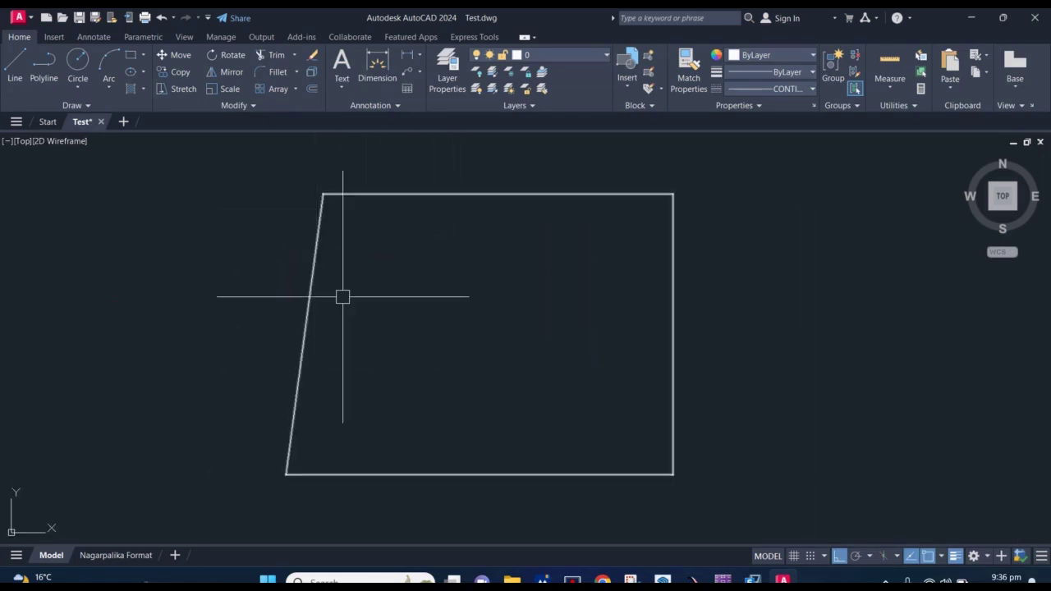
{"action": "left_click", "coordinate": [460, 194]}
{"action": "scroll", "coordinate": [440, 276], "scroll_direction": "down", "scroll_amount": 2}
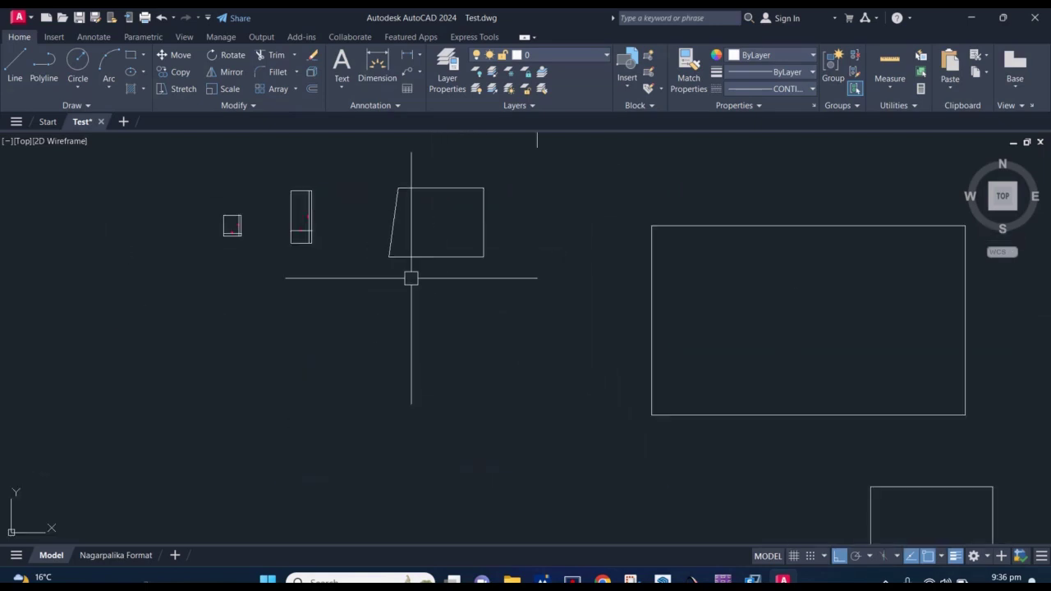
{"action": "type", "text": "o"}
{"action": "key", "text": "Return"}
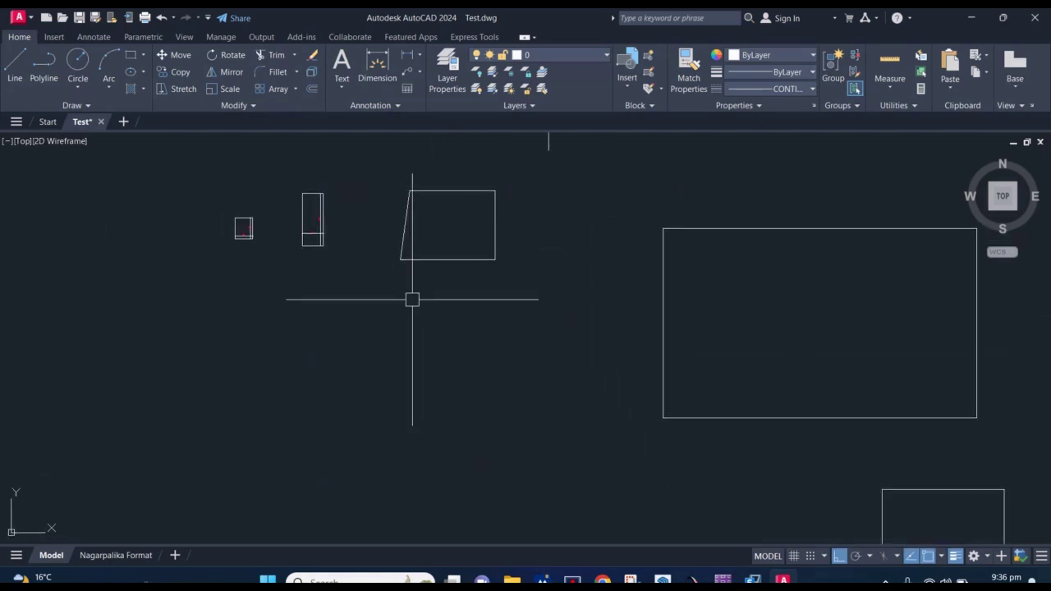
{"action": "type", "text": "pl"}
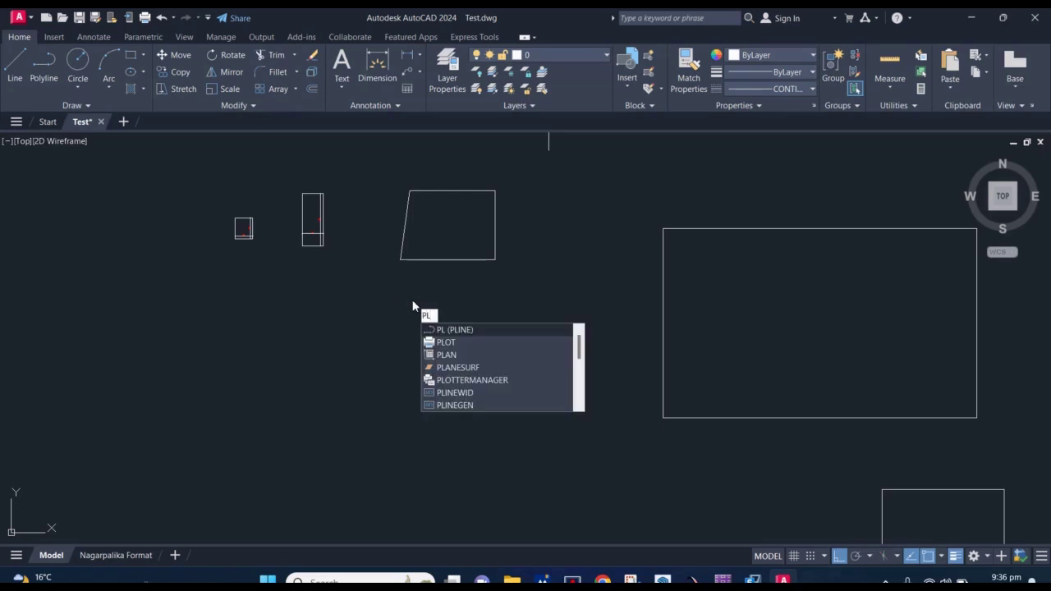
Draw an irregular six-cornered closed polyline with Ortho turned off for angled segments
{"action": "key", "text": "Return"}
{"action": "middle_click_drag", "start_coordinate": [394, 357], "coordinate": [422, 288]}
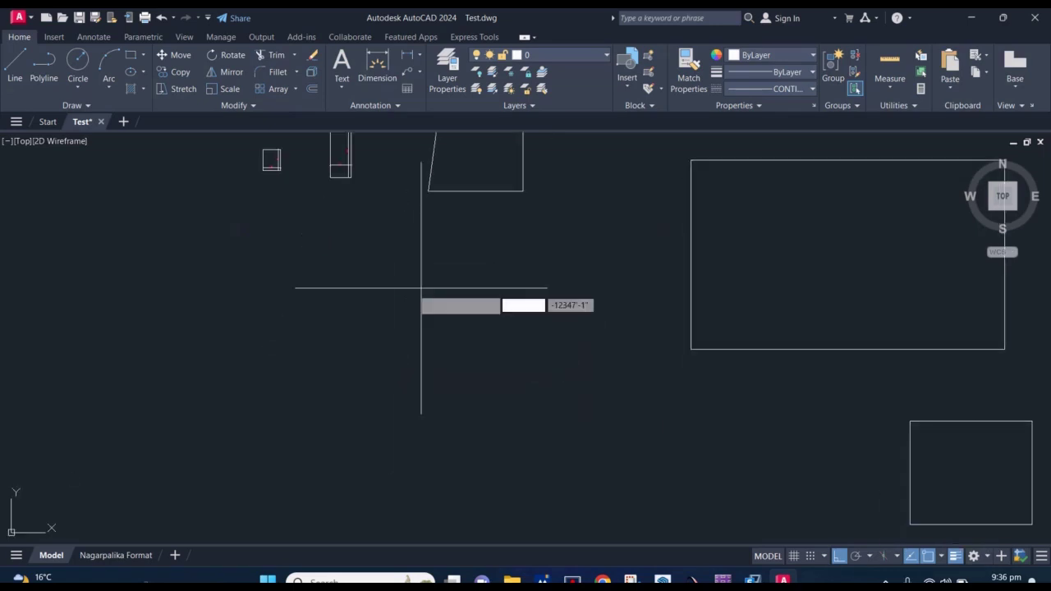
{"action": "left_click", "coordinate": [305, 291]}
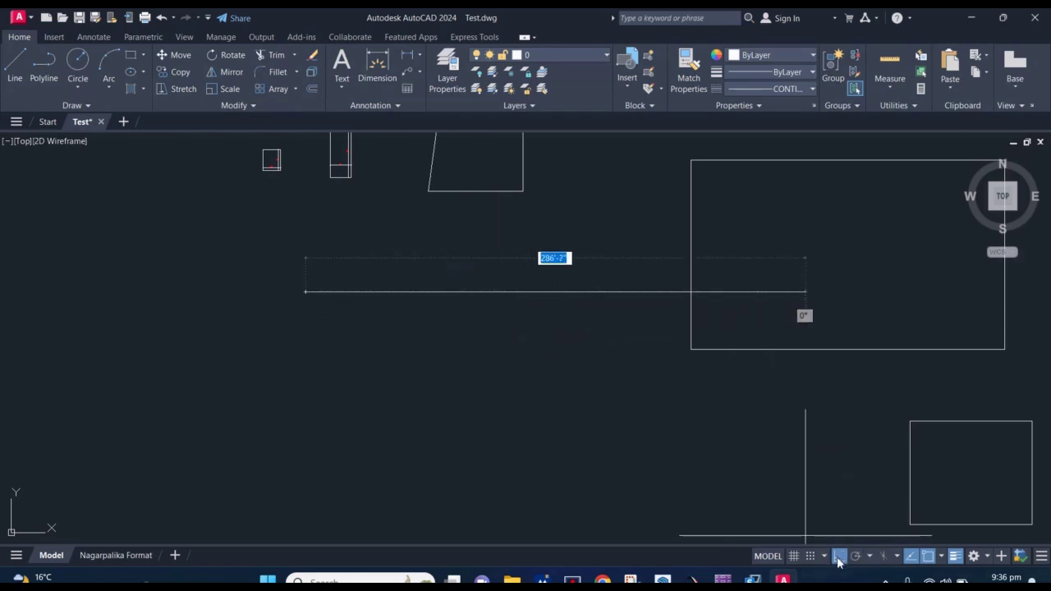
{"action": "left_click", "coordinate": [840, 561]}
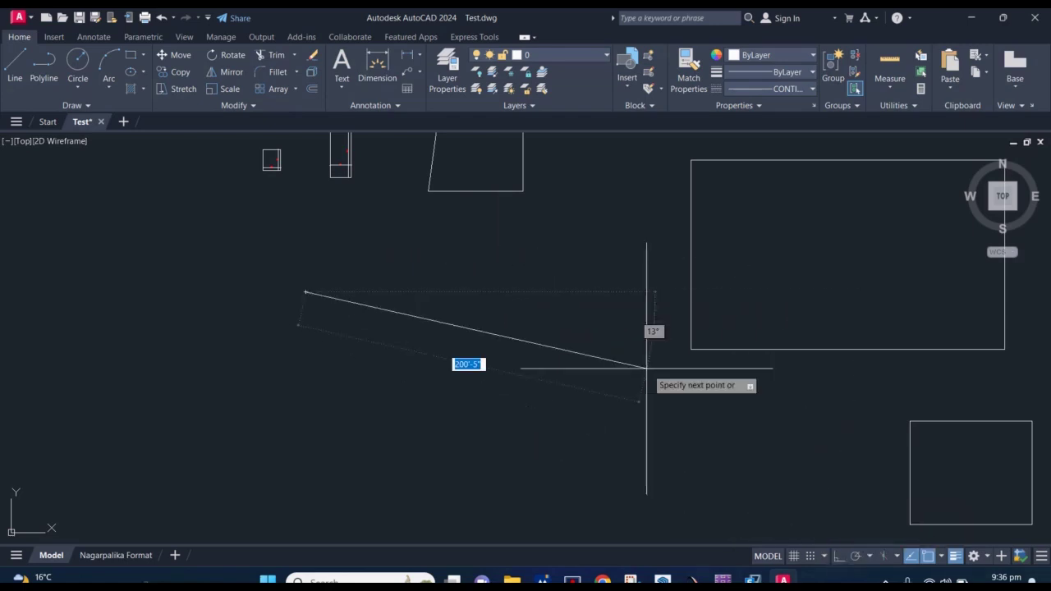
{"action": "middle_click_drag", "start_coordinate": [612, 384], "coordinate": [624, 278]}
{"action": "scroll", "coordinate": [614, 235], "scroll_direction": "down", "scroll_amount": 3}
{"action": "left_click", "coordinate": [607, 255]}
{"action": "left_click", "coordinate": [468, 418]}
{"action": "left_click", "coordinate": [197, 332]}
{"action": "left_click", "coordinate": [368, 253]}
{"action": "left_click", "coordinate": [353, 176]}
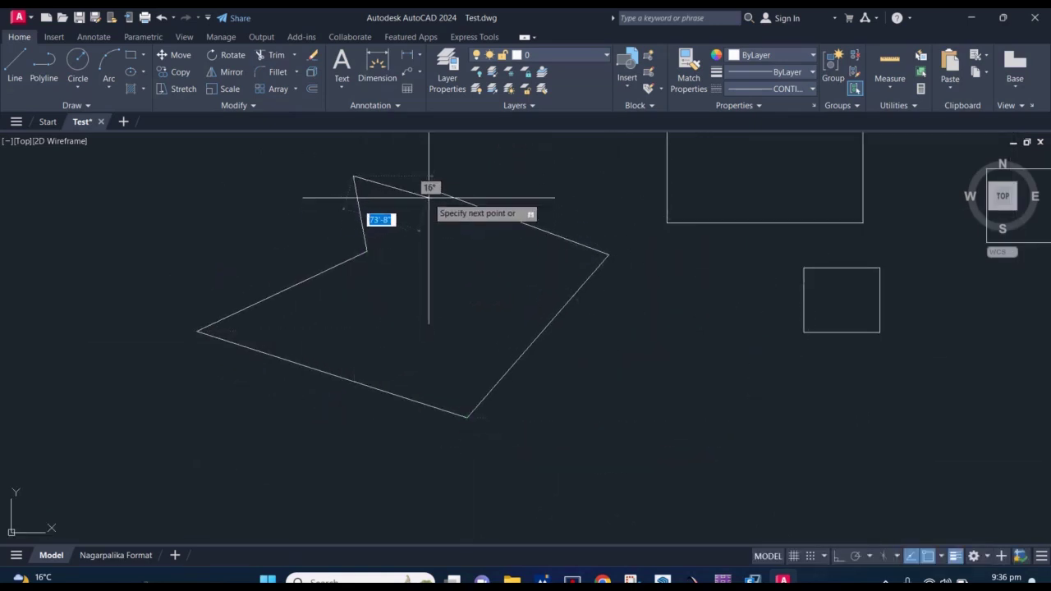
{"action": "left_click", "coordinate": [425, 187]}
{"action": "key", "text": "Return"}
Select the new outline to check it, then pan toward the circles and empty space
{"action": "left_click", "coordinate": [463, 209]}
{"action": "key", "text": "Escape"}
{"action": "left_click", "coordinate": [481, 210]}
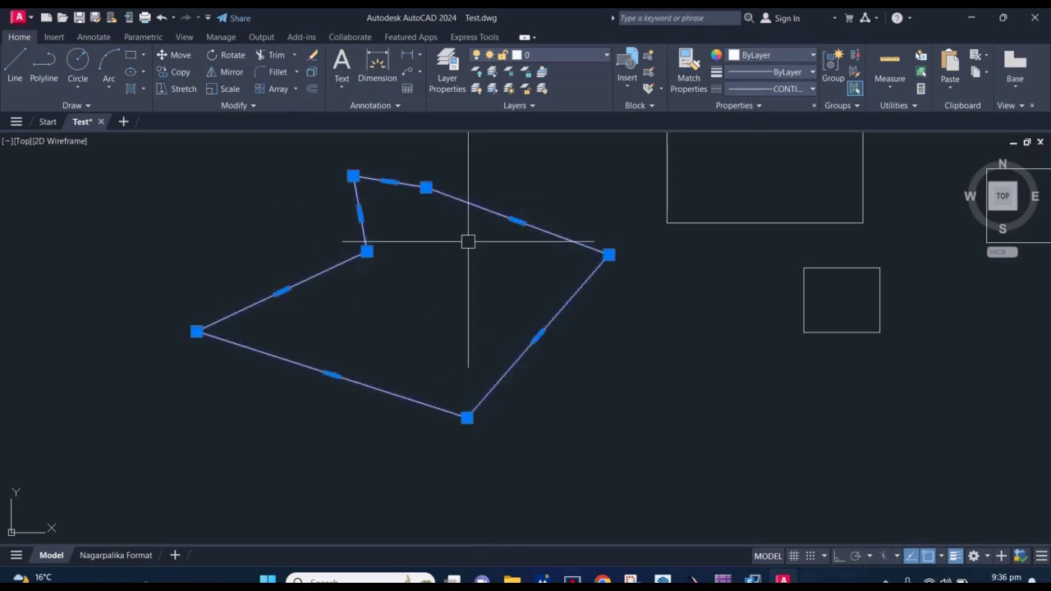
{"action": "key", "text": "Escape"}
{"action": "scroll", "coordinate": [469, 257], "scroll_direction": "down", "scroll_amount": 4}
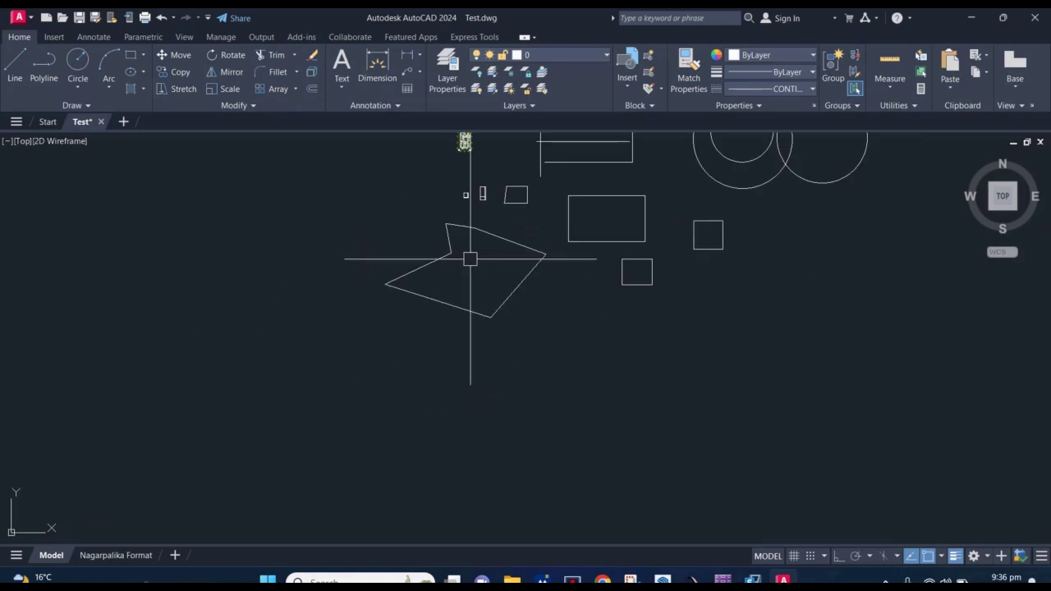
{"action": "scroll", "coordinate": [493, 262], "scroll_direction": "up", "scroll_amount": 4}
{"action": "middle_click_drag", "start_coordinate": [505, 238], "coordinate": [422, 243]}
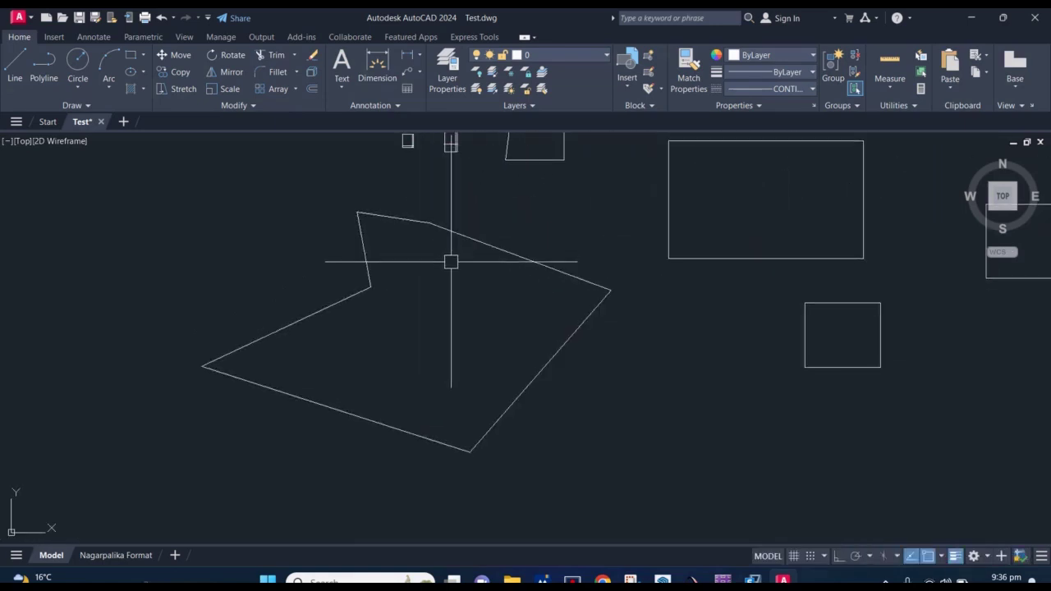
{"action": "middle_click_drag", "start_coordinate": [451, 262], "coordinate": [440, 266]}
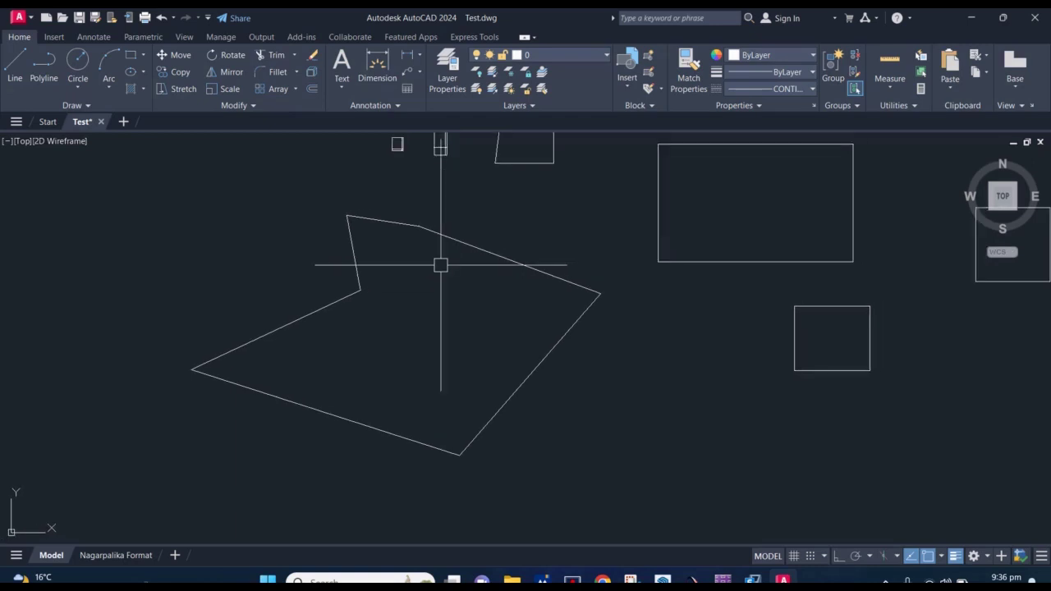
{"action": "mouse_move", "coordinate": [440, 264]}
{"action": "middle_mouse_down"}
{"action": "mouse_move", "coordinate": [418, 301]}
{"action": "mouse_move", "coordinate": [436, 278]}
{"action": "middle_mouse_up"}
{"action": "scroll", "coordinate": [419, 312], "scroll_direction": "down", "scroll_amount": 2}
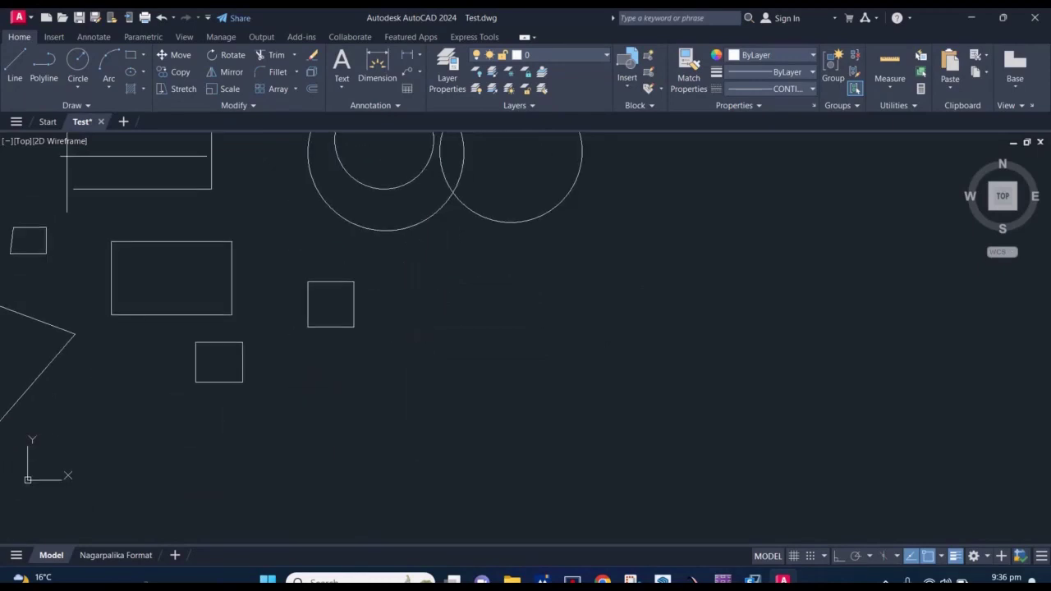
{"action": "middle_click_drag", "start_coordinate": [447, 326], "coordinate": [414, 275]}
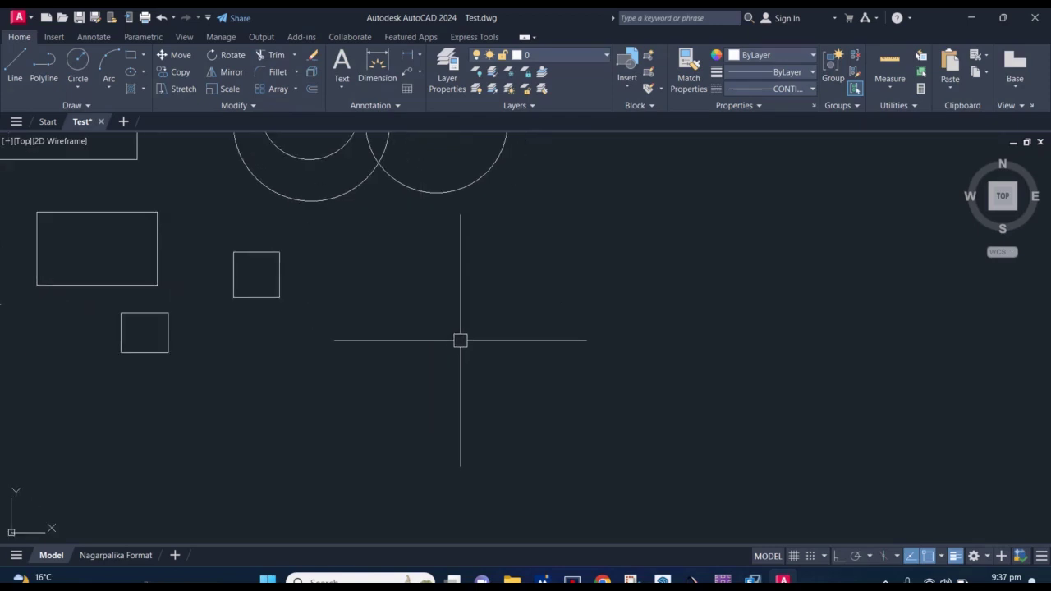
Draw two three-point arcs to the right of the rectangles
{"action": "type", "text": "arc"}
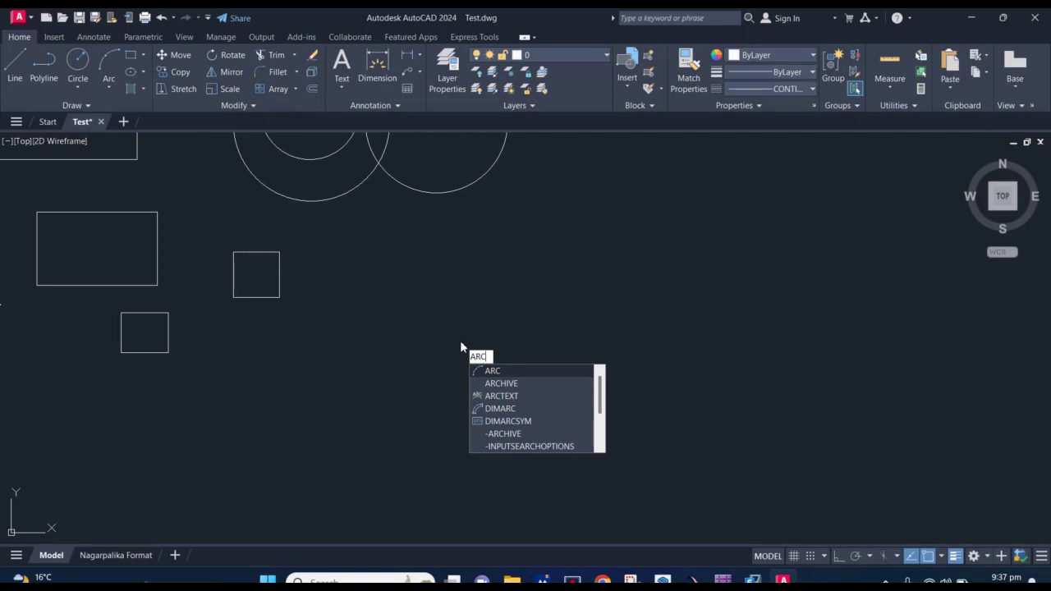
{"action": "key", "text": "Return"}
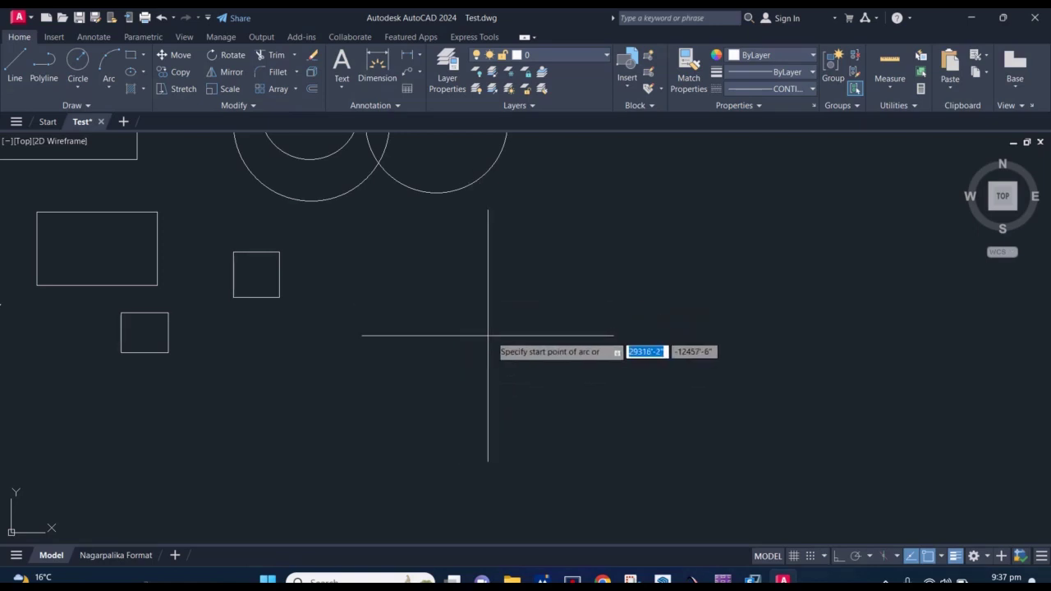
{"action": "left_click", "coordinate": [562, 313]}
{"action": "left_click", "coordinate": [687, 313]}
{"action": "left_click", "coordinate": [692, 366]}
{"action": "middle_click_drag", "start_coordinate": [512, 393], "coordinate": [544, 312]}
{"action": "key", "text": "Return"}
{"action": "left_click", "coordinate": [512, 301]}
{"action": "left_click", "coordinate": [606, 330]}
{"action": "left_click", "coordinate": [498, 441]}
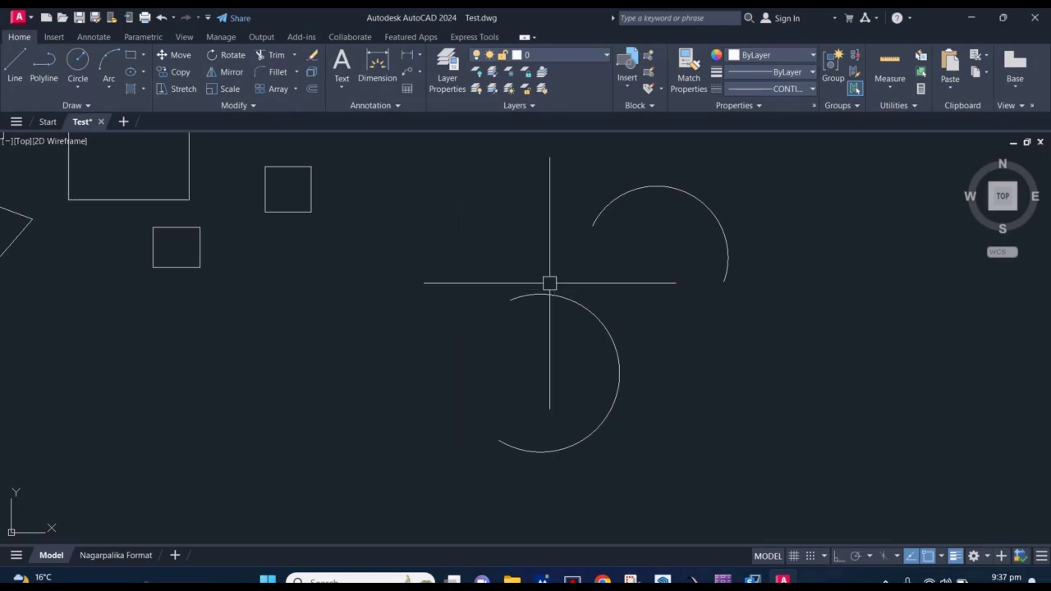
Select each arc to check it, then pan to show the other shapes
{"action": "left_click", "coordinate": [569, 305]}
{"action": "key", "text": "Escape"}
{"action": "left_click", "coordinate": [615, 195]}
{"action": "key", "text": "Escape"}
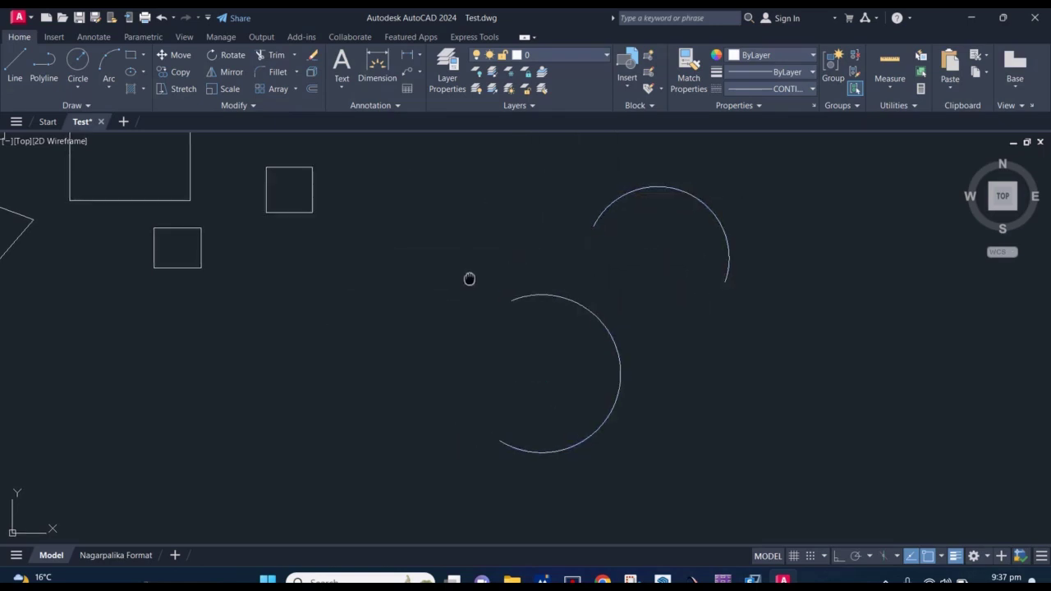
{"action": "mouse_move", "coordinate": [469, 277]}
{"action": "middle_mouse_down"}
{"action": "mouse_move", "coordinate": [464, 265]}
{"action": "mouse_move", "coordinate": [483, 265]}
{"action": "middle_mouse_up"}
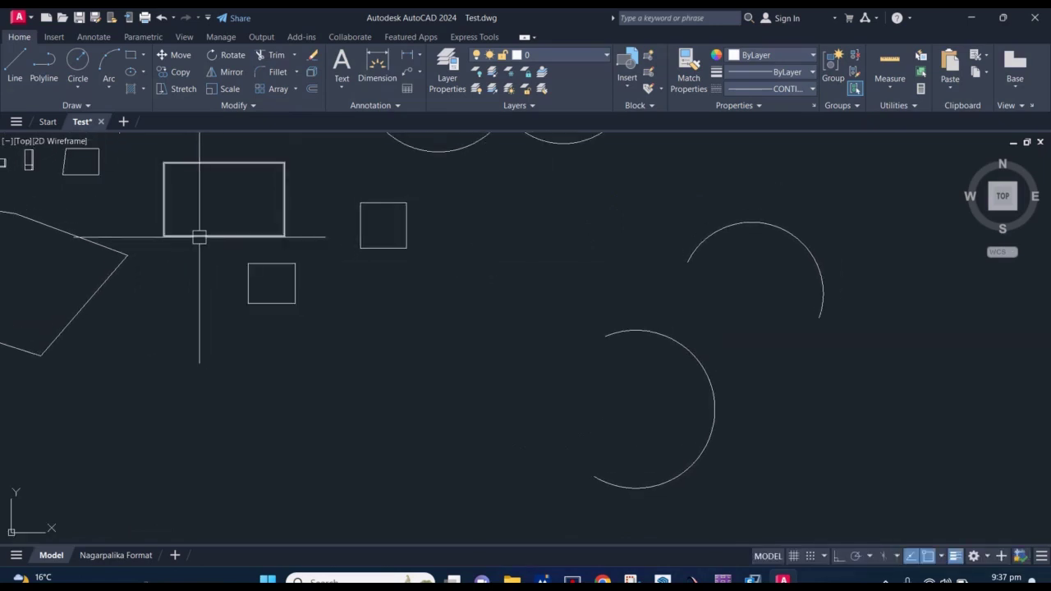
{"action": "middle_click_drag", "start_coordinate": [134, 205], "coordinate": [152, 231]}
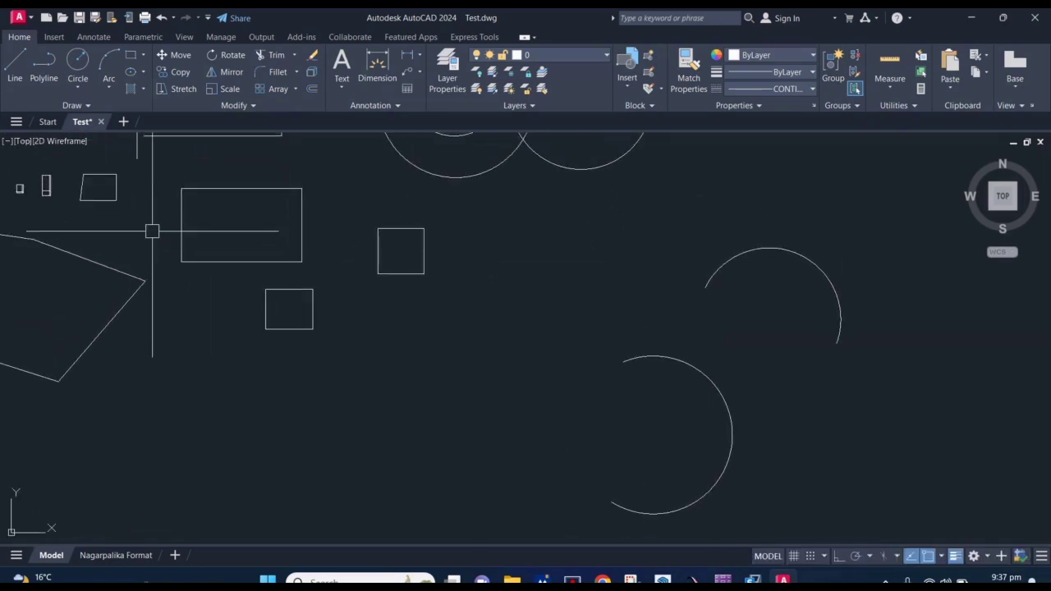
{"action": "left_click", "coordinate": [11, 76]}
{"action": "left_click", "coordinate": [348, 378]}
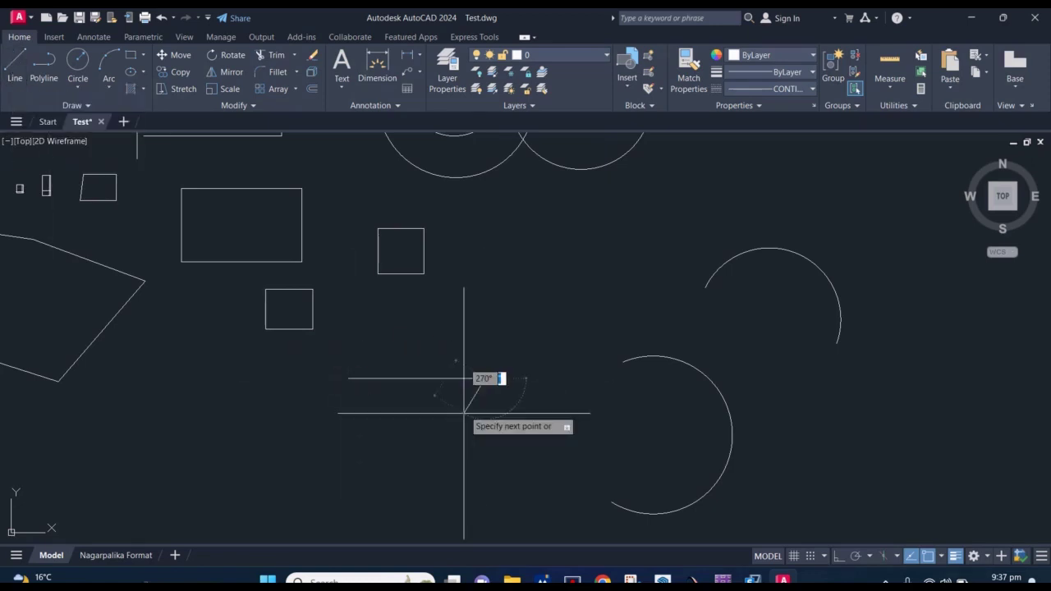
{"action": "key", "text": "Escape"}
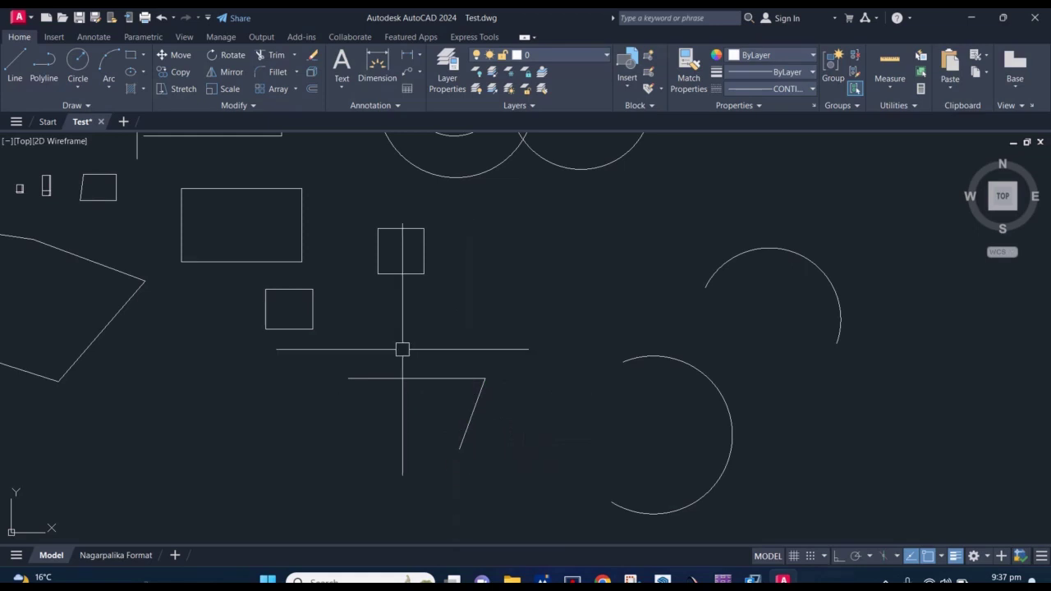
{"action": "left_click", "coordinate": [47, 73]}
{"action": "left_click", "coordinate": [555, 260]}
{"action": "left_click", "coordinate": [562, 316]}
{"action": "left_click", "coordinate": [445, 317]}
{"action": "left_click", "coordinate": [477, 242]}
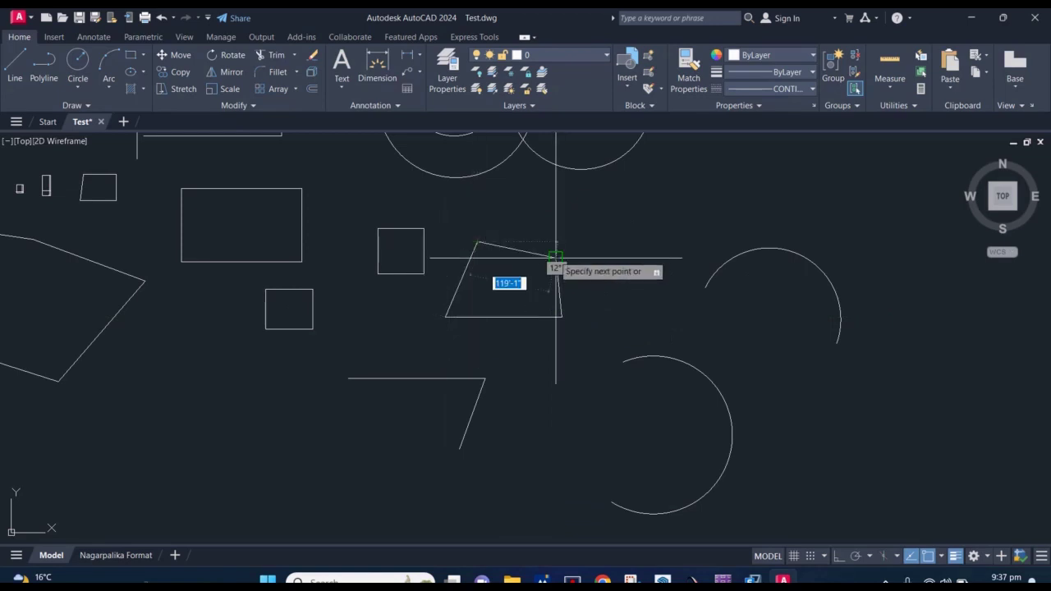
{"action": "left_click", "coordinate": [555, 259]}
{"action": "key", "text": "Return"}
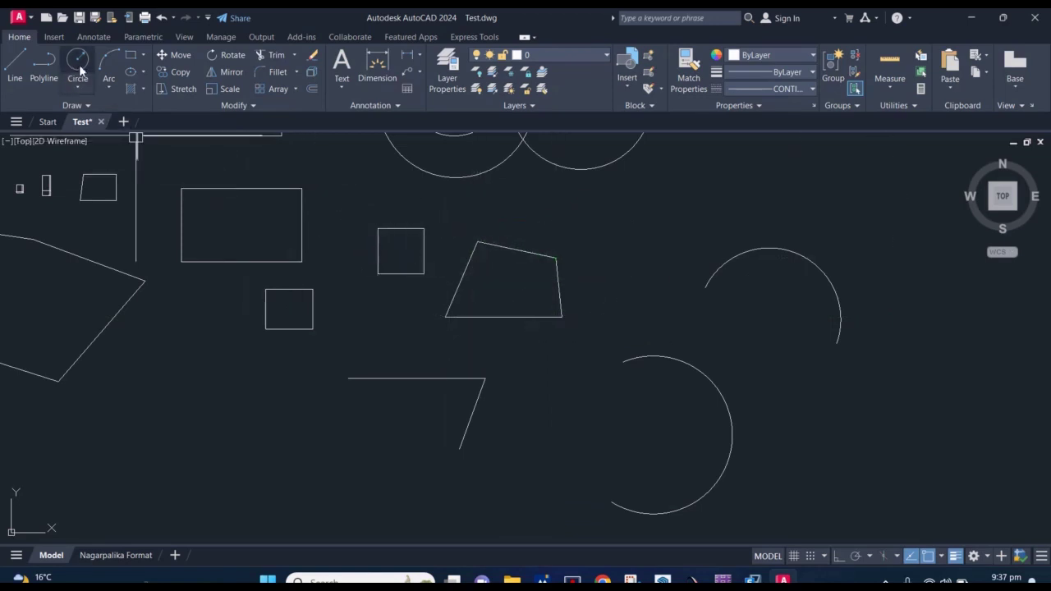
{"action": "left_click", "coordinate": [79, 88]}
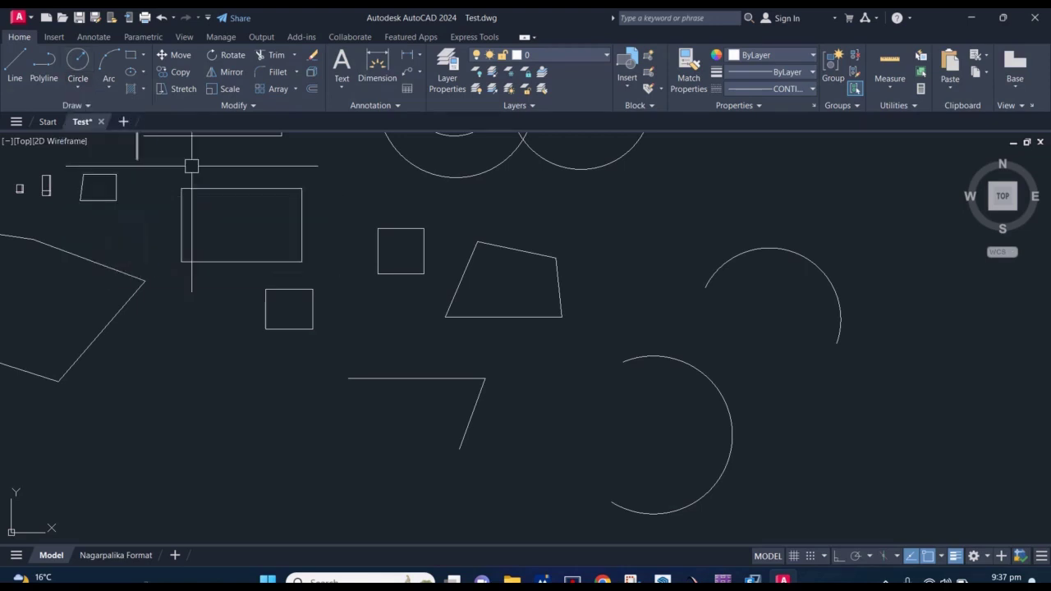
{"action": "left_click", "coordinate": [110, 84]}
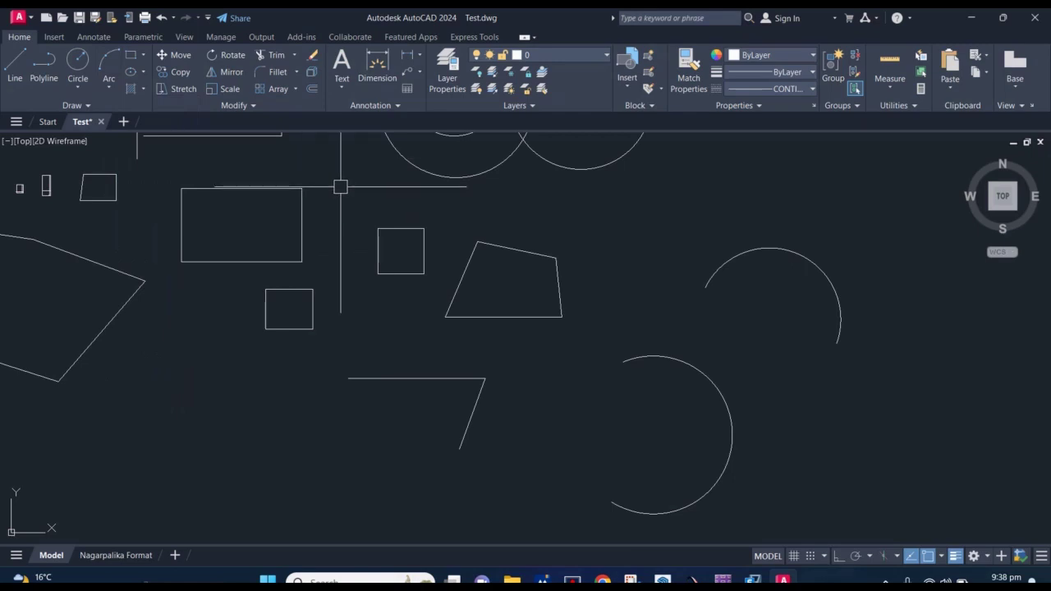
{"action": "scroll", "coordinate": [343, 187], "scroll_direction": "down", "scroll_amount": 3}
{"action": "middle_click_drag", "start_coordinate": [342, 188], "coordinate": [371, 216]}
{"action": "scroll", "coordinate": [310, 294], "scroll_direction": "up", "scroll_amount": 3}
{"action": "scroll", "coordinate": [310, 294], "scroll_direction": "up", "scroll_amount": 2}
{"action": "scroll", "coordinate": [326, 247], "scroll_direction": "up", "scroll_amount": 4}
{"action": "scroll", "coordinate": [326, 246], "scroll_direction": "up", "scroll_amount": 2}
{"action": "scroll", "coordinate": [328, 242], "scroll_direction": "down", "scroll_amount": 2}
{"action": "scroll", "coordinate": [301, 248], "scroll_direction": "down", "scroll_amount": 2}
{"action": "scroll", "coordinate": [300, 248], "scroll_direction": "up", "scroll_amount": 2}
{"action": "scroll", "coordinate": [301, 248], "scroll_direction": "down", "scroll_amount": 2}
{"action": "scroll", "coordinate": [301, 248], "scroll_direction": "up", "scroll_amount": 2}
{"action": "scroll", "coordinate": [301, 248], "scroll_direction": "down", "scroll_amount": 2}
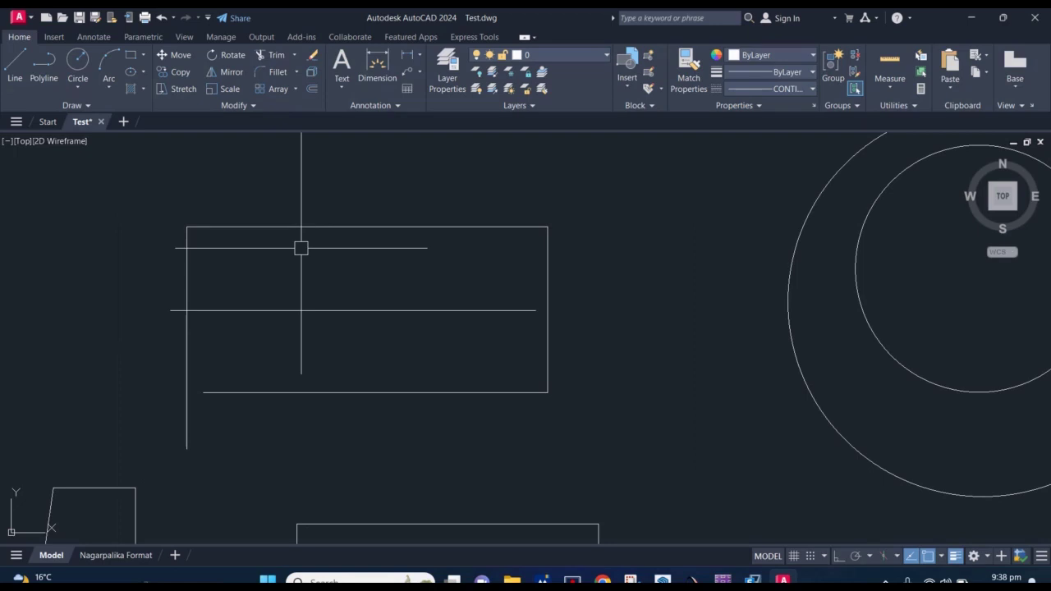
{"action": "scroll", "coordinate": [301, 248], "scroll_direction": "down", "scroll_amount": 2}
{"action": "scroll", "coordinate": [300, 249], "scroll_direction": "down", "scroll_amount": 2}
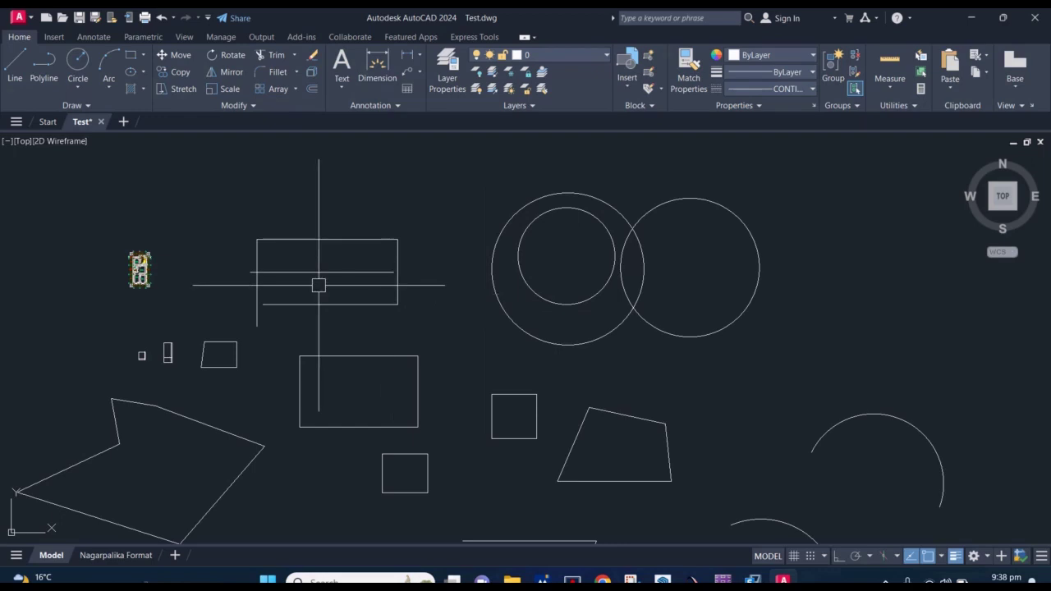
{"action": "scroll", "coordinate": [314, 253], "scroll_direction": "up", "scroll_amount": 4}
{"action": "mouse_move", "coordinate": [312, 253]}
{"action": "middle_mouse_down"}
{"action": "mouse_move", "coordinate": [322, 251]}
{"action": "mouse_move", "coordinate": [322, 267]}
{"action": "mouse_move", "coordinate": [328, 246]}
{"action": "mouse_move", "coordinate": [305, 274]}
{"action": "middle_mouse_up"}
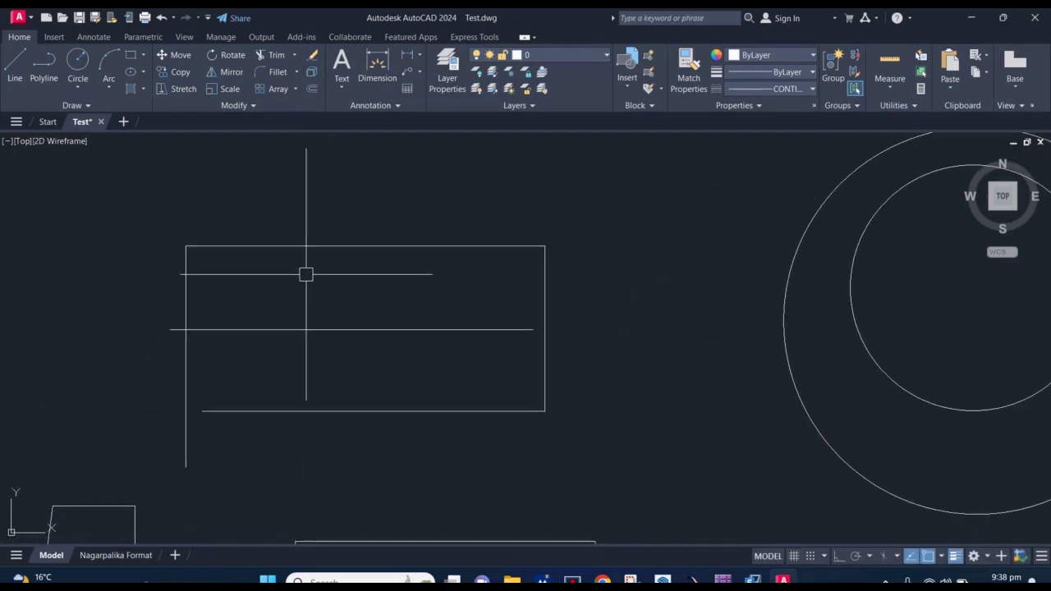
{"action": "scroll", "coordinate": [305, 274], "scroll_direction": "down", "scroll_amount": 4}
{"action": "scroll", "coordinate": [306, 274], "scroll_direction": "up", "scroll_amount": 4}
{"action": "middle_click_drag", "start_coordinate": [309, 274], "coordinate": [330, 259]}
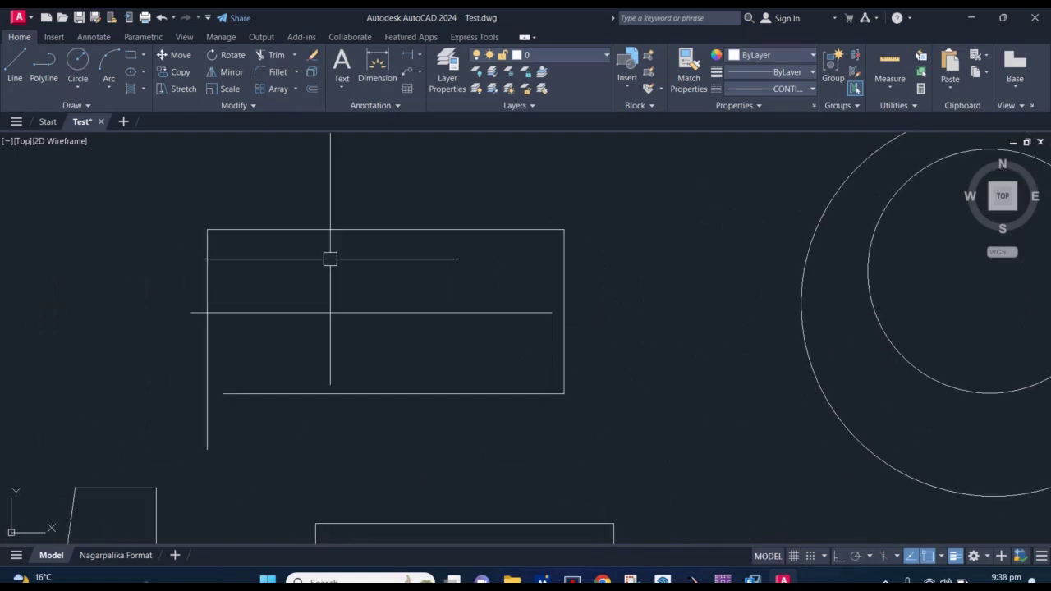
{"action": "middle_click_drag", "start_coordinate": [329, 260], "coordinate": [328, 262]}
{"action": "type", "text": "d"}
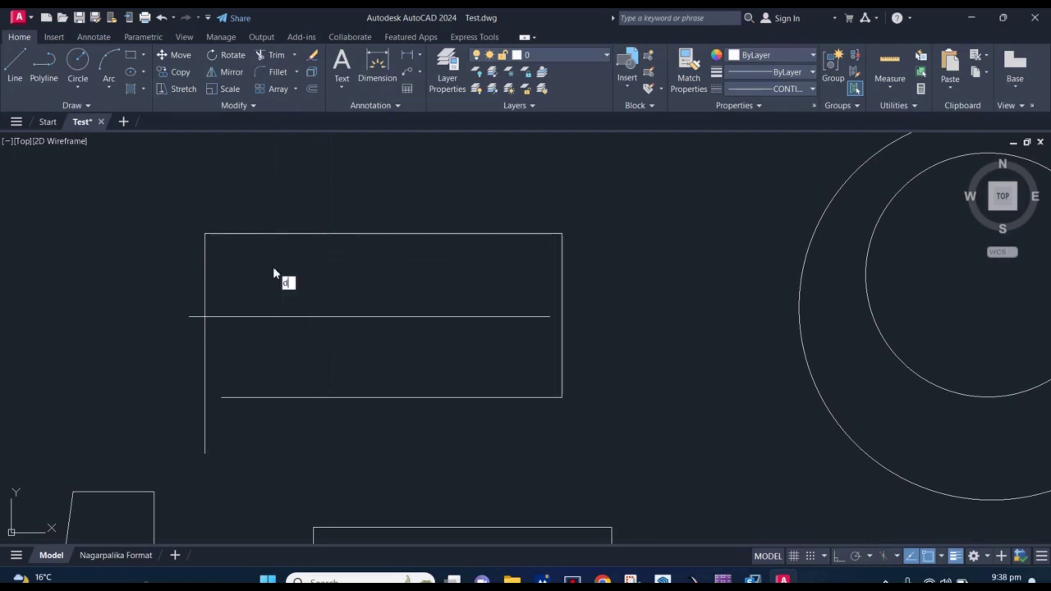
Begin a linear dimension at the rectangle's top-left corner and zoom to adjust the view
{"action": "type", "text": "li"}
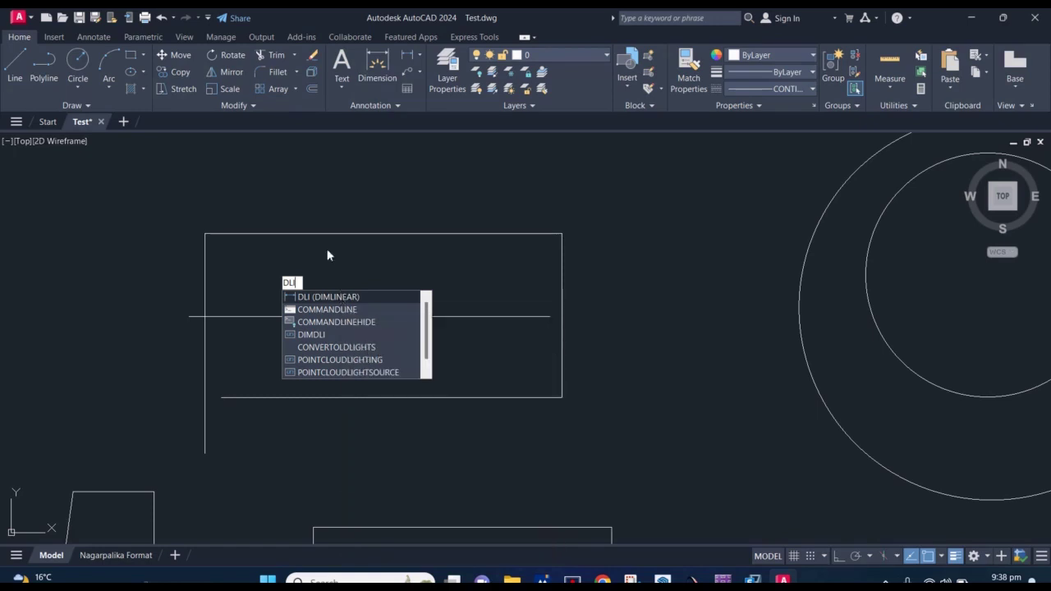
{"action": "key", "text": "Return"}
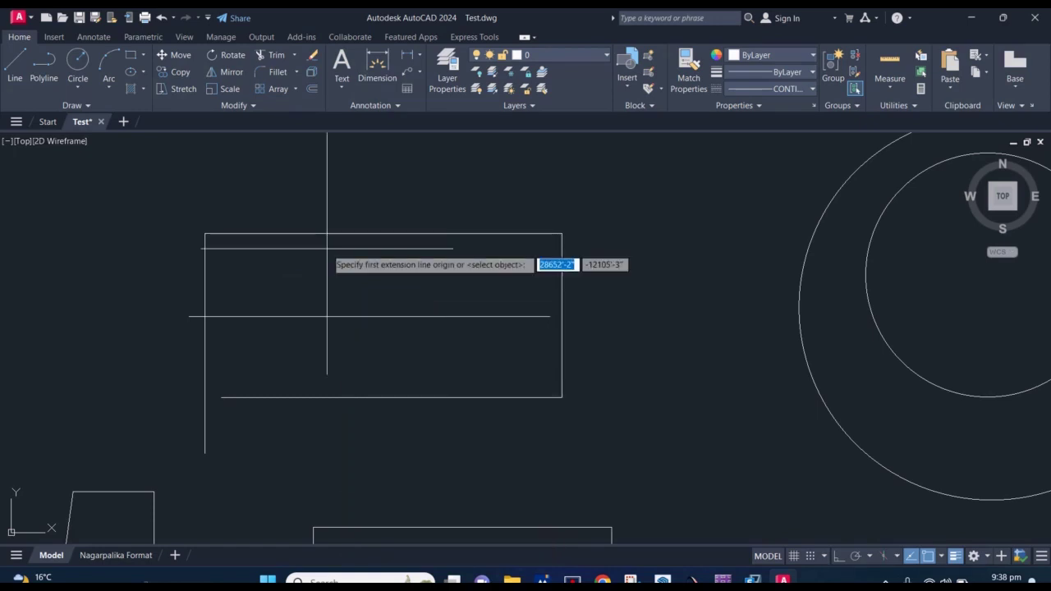
{"action": "left_click", "coordinate": [205, 234]}
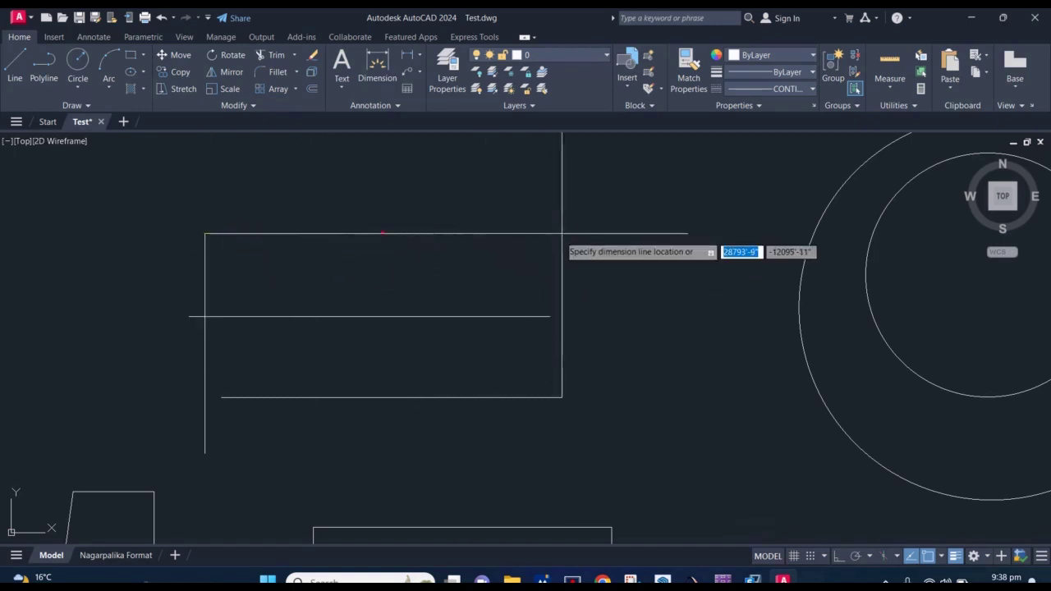
{"action": "scroll", "coordinate": [374, 218], "scroll_direction": "up", "scroll_amount": 5}
{"action": "scroll", "coordinate": [373, 219], "scroll_direction": "up", "scroll_amount": 2}
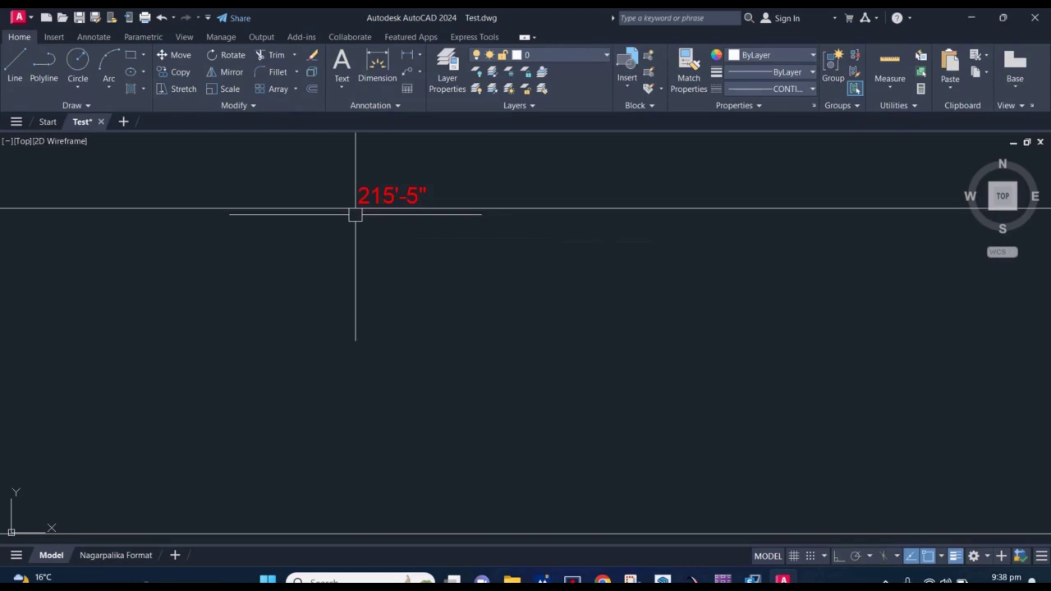
{"action": "scroll", "coordinate": [385, 209], "scroll_direction": "down", "scroll_amount": 2}
{"action": "scroll", "coordinate": [386, 279], "scroll_direction": "down", "scroll_amount": 3}
{"action": "scroll", "coordinate": [347, 304], "scroll_direction": "up", "scroll_amount": 2}
{"action": "scroll", "coordinate": [392, 287], "scroll_direction": "up", "scroll_amount": 3}
{"action": "scroll", "coordinate": [391, 287], "scroll_direction": "up", "scroll_amount": 2}
Place a 12' linear dimension between the tall rectangle's top corners, above its edge
{"action": "type", "text": "li"}
{"action": "key", "text": "Return"}
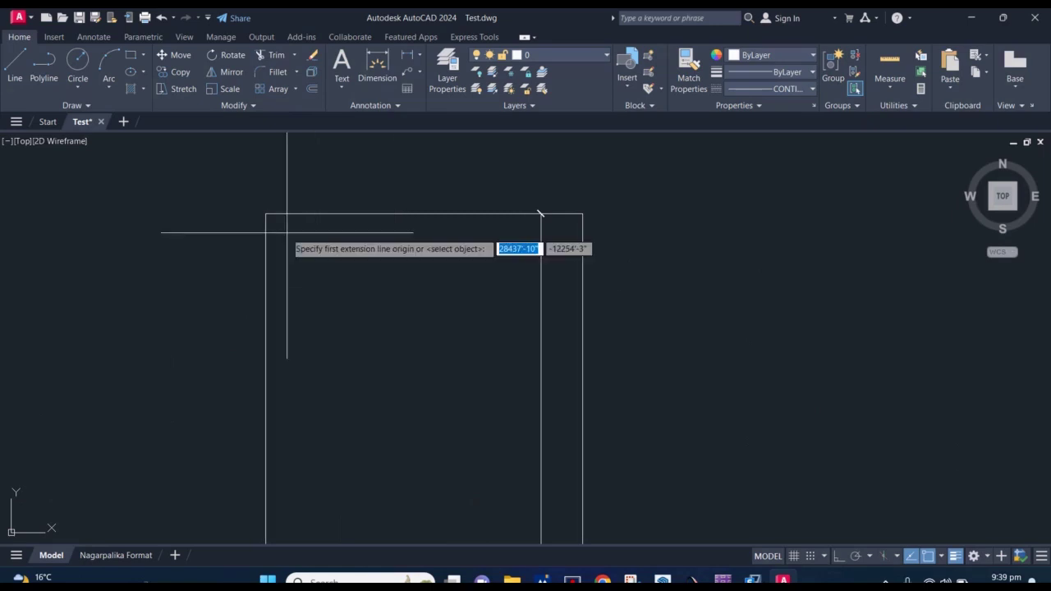
{"action": "left_click", "coordinate": [266, 213]}
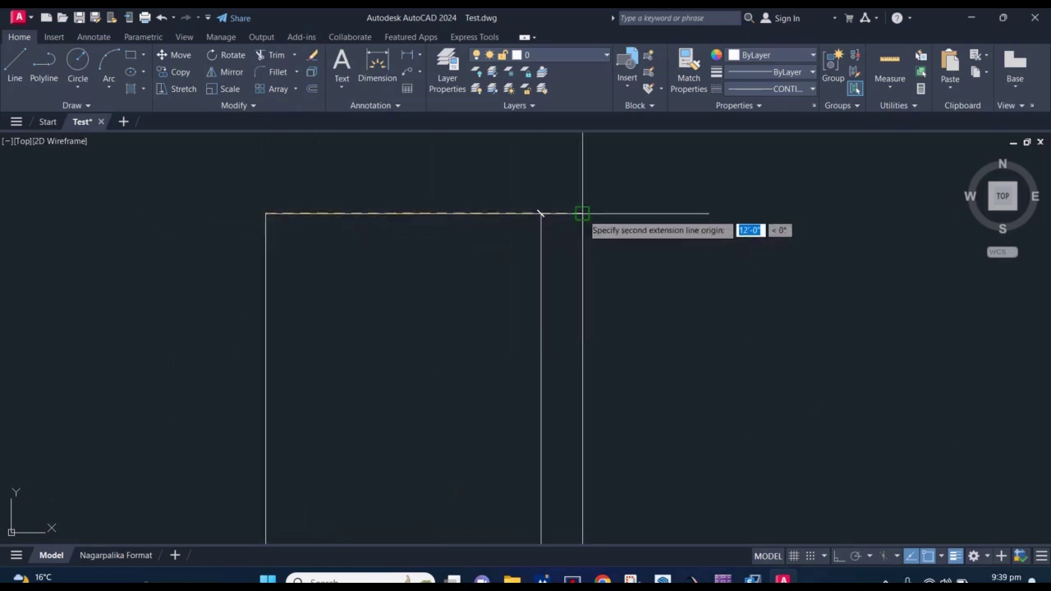
{"action": "middle_click_drag", "start_coordinate": [583, 214], "coordinate": [582, 263]}
{"action": "left_click", "coordinate": [450, 225]}
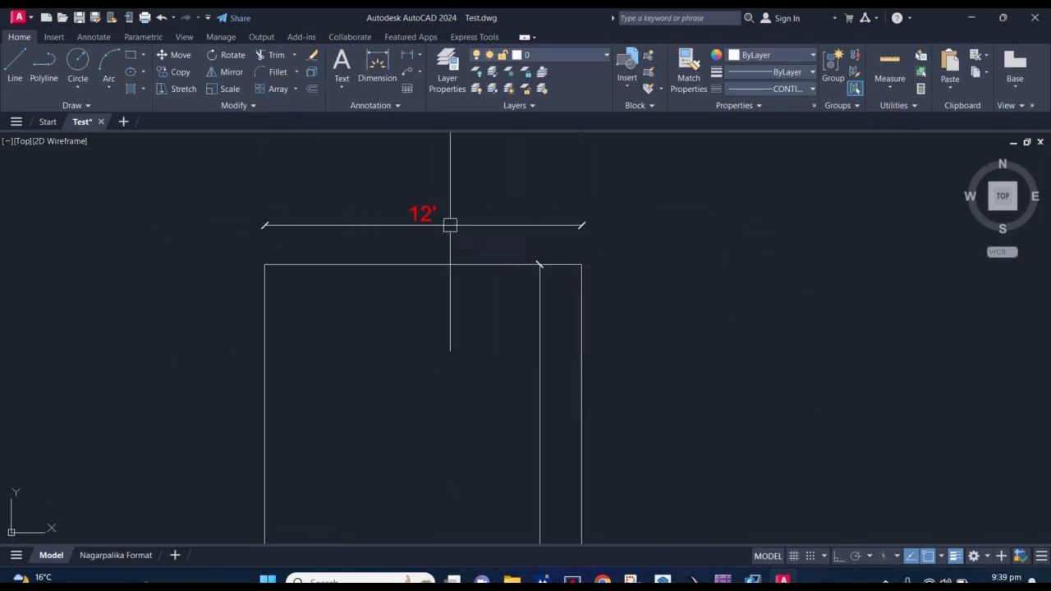
{"action": "type", "text": "dl"}
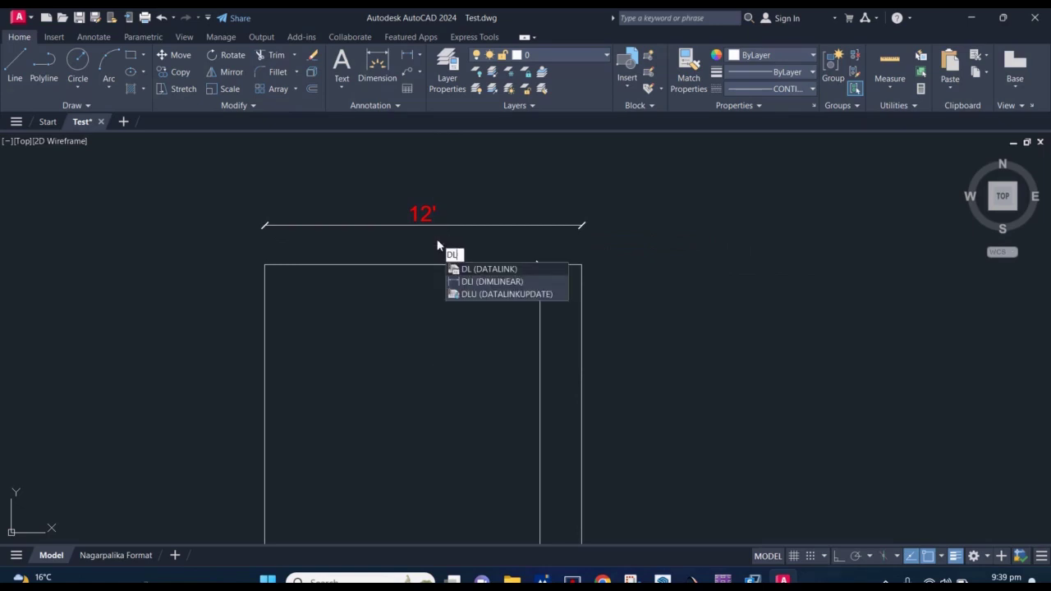
{"action": "type", "text": "i"}
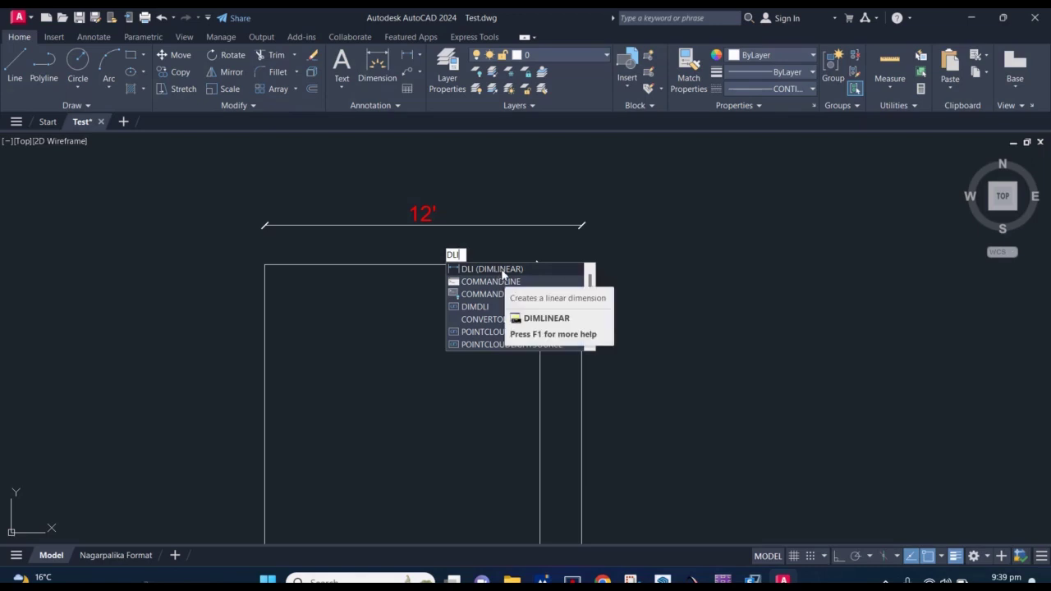
{"action": "left_click", "coordinate": [503, 273]}
Add a vertical 69'-3" linear dimension to the polygon's steep edge
{"action": "scroll", "coordinate": [425, 238], "scroll_direction": "down", "scroll_amount": 5}
{"action": "scroll", "coordinate": [383, 262], "scroll_direction": "down", "scroll_amount": 1}
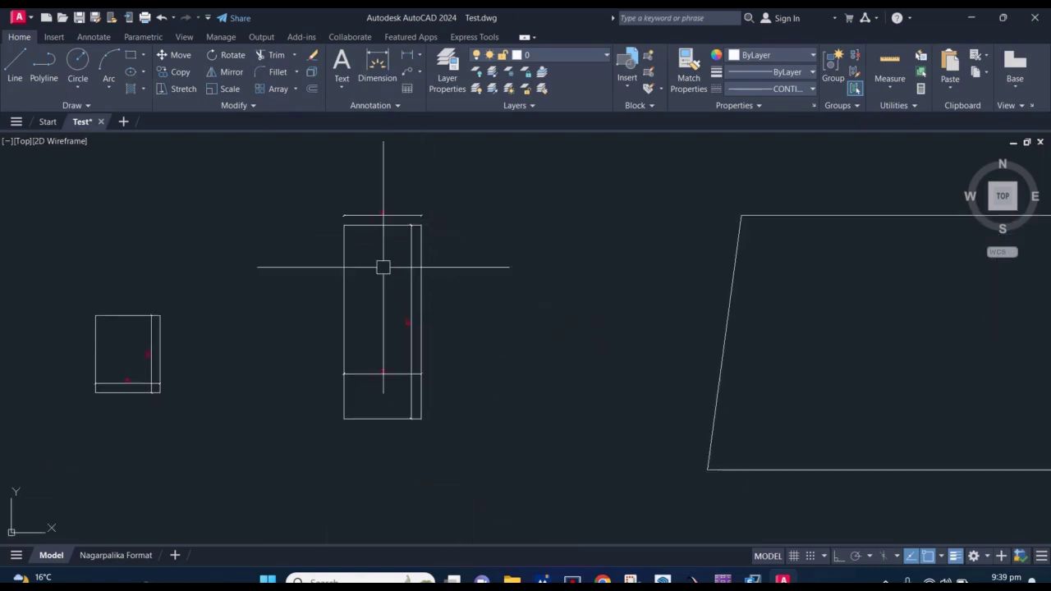
{"action": "scroll", "coordinate": [399, 277], "scroll_direction": "down", "scroll_amount": 2}
{"action": "scroll", "coordinate": [312, 277], "scroll_direction": "down", "scroll_amount": 2}
{"action": "scroll", "coordinate": [316, 279], "scroll_direction": "down", "scroll_amount": 2}
{"action": "middle_click_drag", "start_coordinate": [316, 278], "coordinate": [261, 310]}
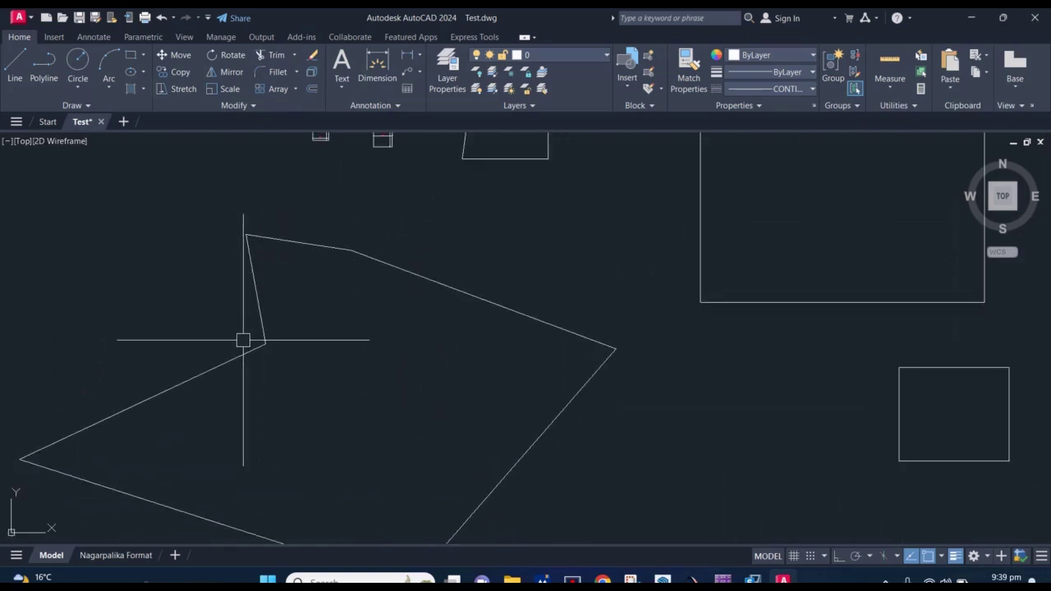
{"action": "scroll", "coordinate": [261, 310], "scroll_direction": "up", "scroll_amount": 2}
{"action": "left_click", "coordinate": [250, 285]}
{"action": "mouse_move", "coordinate": [258, 285]}
{"action": "middle_mouse_down"}
{"action": "mouse_move", "coordinate": [323, 301]}
{"action": "mouse_move", "coordinate": [373, 299]}
{"action": "mouse_move", "coordinate": [378, 271]}
{"action": "mouse_move", "coordinate": [401, 285]}
{"action": "middle_mouse_up"}
{"action": "key", "text": "Escape"}
{"action": "scroll", "coordinate": [377, 268], "scroll_direction": "up", "scroll_amount": 2}
{"action": "scroll", "coordinate": [387, 284], "scroll_direction": "down", "scroll_amount": 2}
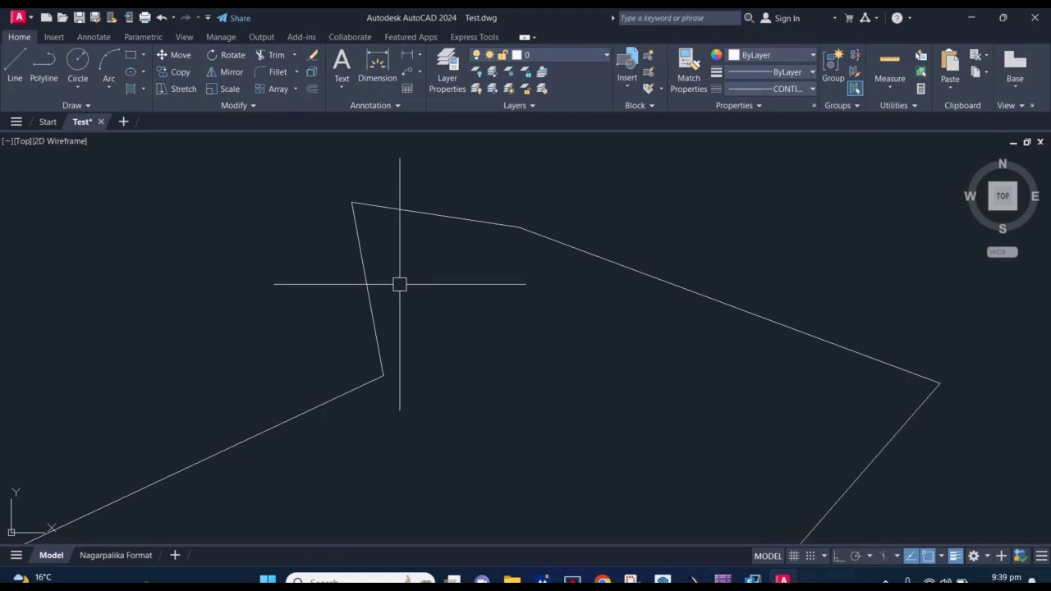
{"action": "scroll", "coordinate": [394, 279], "scroll_direction": "up", "scroll_amount": 2}
{"action": "type", "text": "li"}
{"action": "key", "text": "Return"}
{"action": "left_click", "coordinate": [373, 436]}
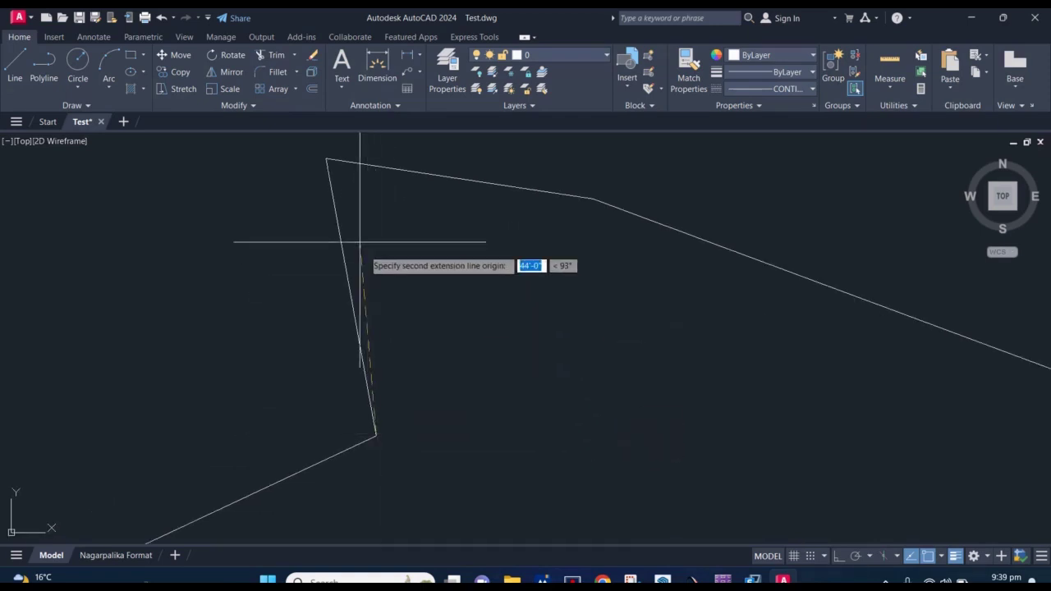
{"action": "left_click", "coordinate": [326, 157]}
{"action": "scroll", "coordinate": [271, 296], "scroll_direction": "up", "scroll_amount": 3}
{"action": "scroll", "coordinate": [321, 303], "scroll_direction": "down", "scroll_amount": 3}
{"action": "scroll", "coordinate": [340, 299], "scroll_direction": "down", "scroll_amount": 2}
{"action": "left_click", "coordinate": [345, 298]}
Add a 70'-4" aligned dimension along the same steep edge with DAL
{"action": "scroll", "coordinate": [362, 310], "scroll_direction": "up", "scroll_amount": 4}
{"action": "scroll", "coordinate": [361, 310], "scroll_direction": "up", "scroll_amount": 5}
{"action": "scroll", "coordinate": [287, 282], "scroll_direction": "down", "scroll_amount": 3}
{"action": "scroll", "coordinate": [350, 303], "scroll_direction": "down", "scroll_amount": 4}
{"action": "middle_click_drag", "start_coordinate": [349, 303], "coordinate": [346, 323]}
{"action": "mouse_move", "coordinate": [403, 300]}
{"action": "middle_mouse_down"}
{"action": "mouse_move", "coordinate": [384, 293]}
{"action": "mouse_move", "coordinate": [383, 322]}
{"action": "middle_mouse_up"}
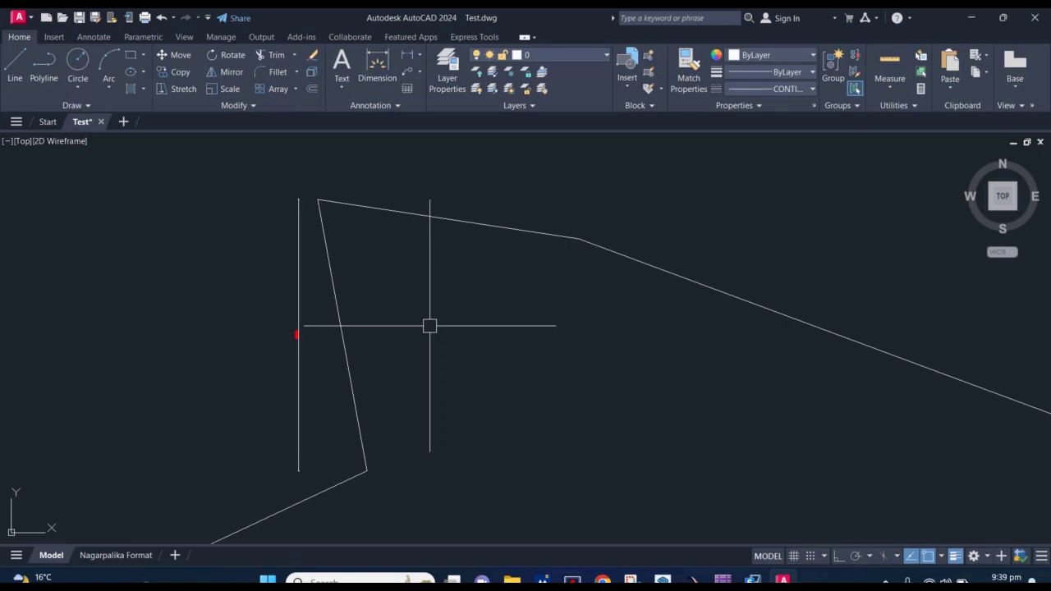
{"action": "type", "text": "DAL"}
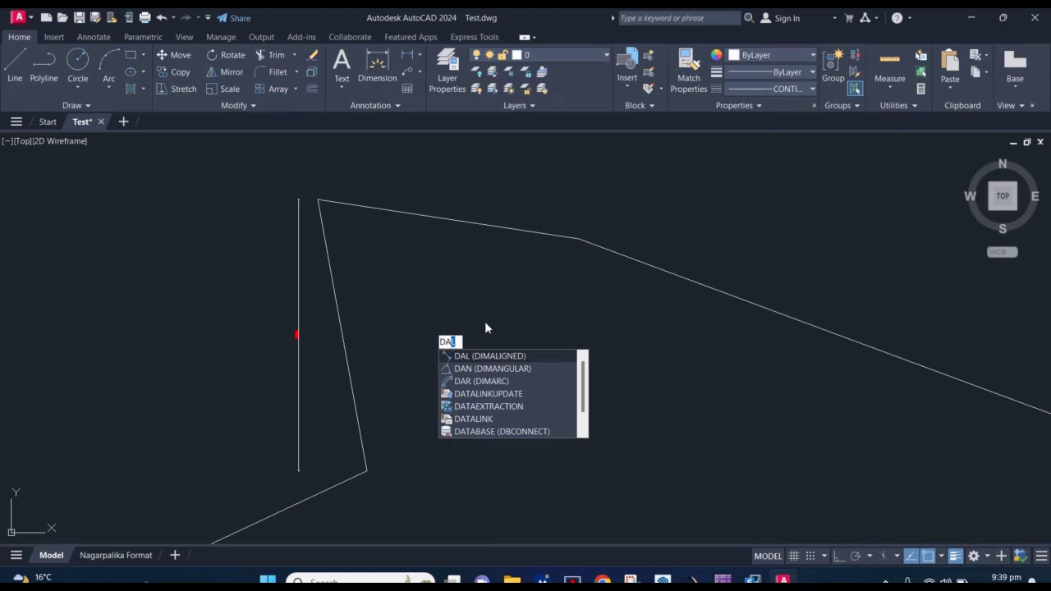
{"action": "key", "text": "Return"}
{"action": "middle_click_drag", "start_coordinate": [440, 349], "coordinate": [445, 306]}
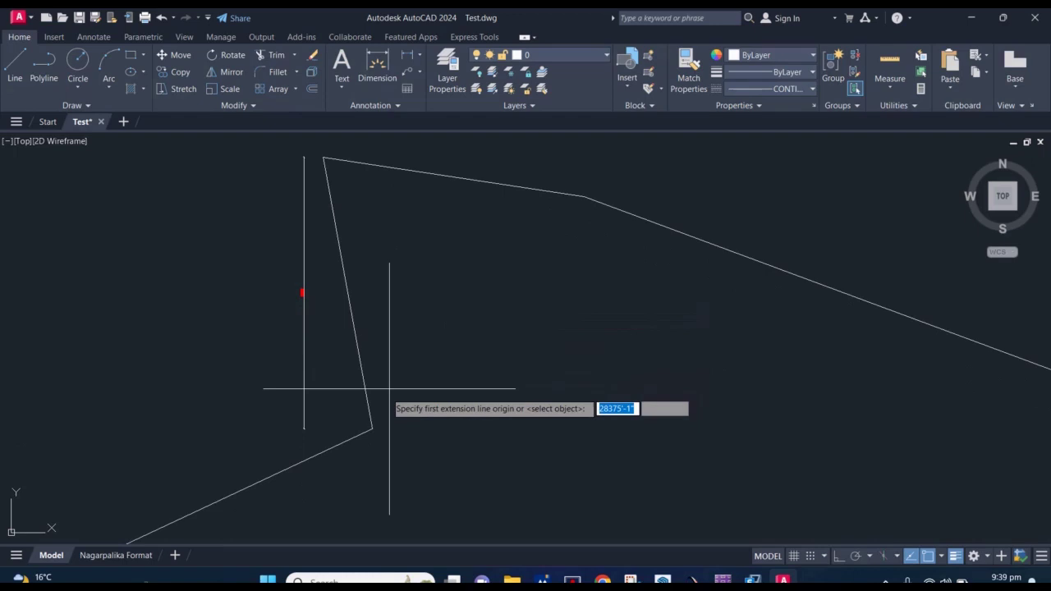
{"action": "left_click", "coordinate": [372, 427]}
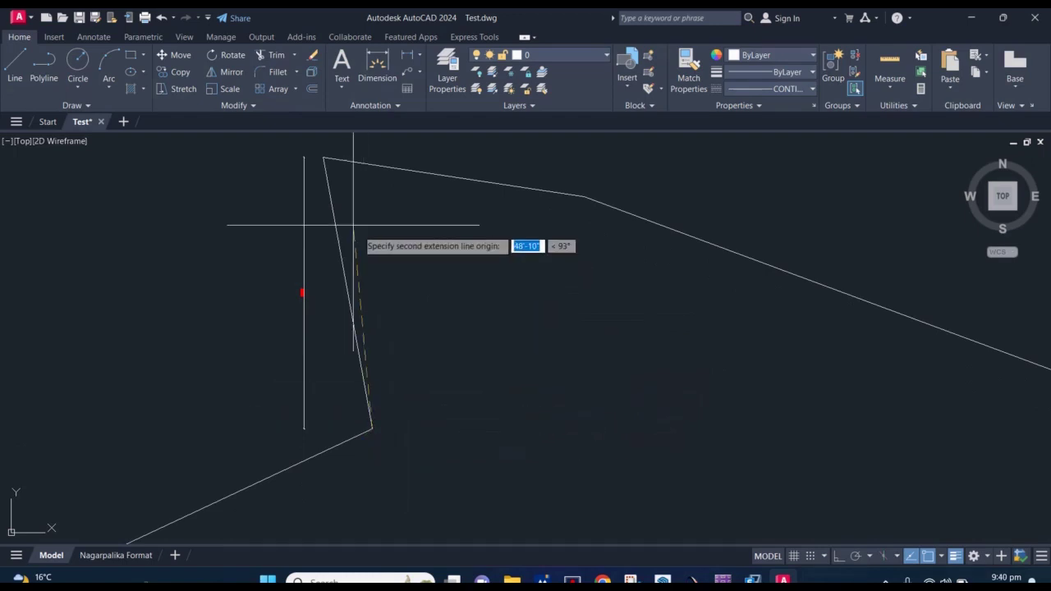
{"action": "left_click", "coordinate": [321, 157]}
{"action": "scroll", "coordinate": [358, 243], "scroll_direction": "up", "scroll_amount": 3}
{"action": "scroll", "coordinate": [362, 271], "scroll_direction": "up", "scroll_amount": 2}
{"action": "left_click", "coordinate": [376, 348]}
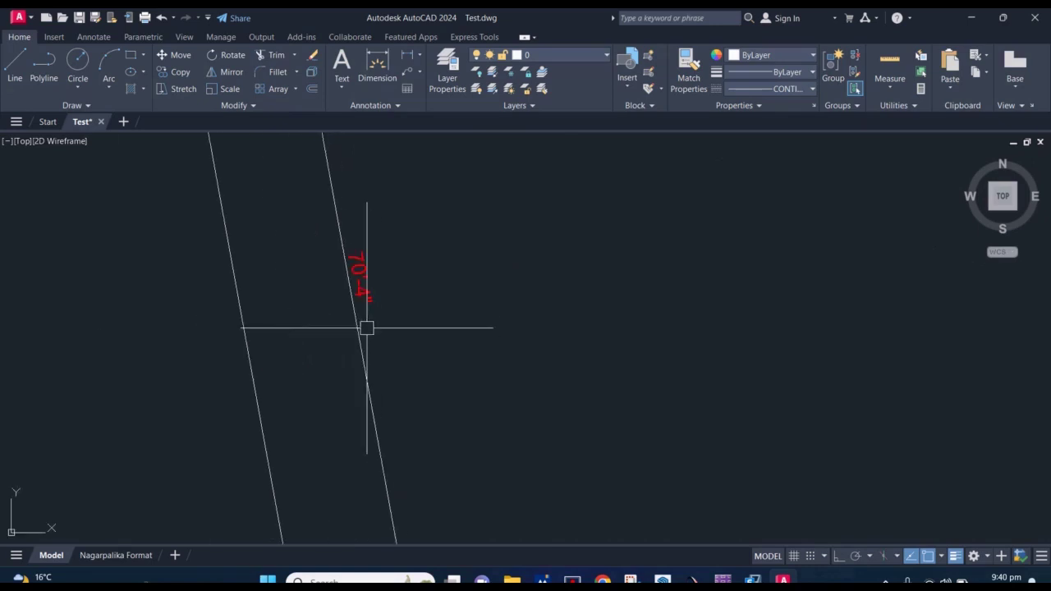
{"action": "scroll", "coordinate": [375, 309], "scroll_direction": "down", "scroll_amount": 3}
{"action": "scroll", "coordinate": [403, 299], "scroll_direction": "down", "scroll_amount": 3}
{"action": "scroll", "coordinate": [406, 298], "scroll_direction": "down", "scroll_amount": 1}
{"action": "middle_click_drag", "start_coordinate": [375, 284], "coordinate": [377, 279]}
{"action": "scroll", "coordinate": [397, 271], "scroll_direction": "down", "scroll_amount": 1}
{"action": "scroll", "coordinate": [488, 232], "scroll_direction": "down", "scroll_amount": 3}
{"action": "middle_click_drag", "start_coordinate": [488, 232], "coordinate": [418, 345]}
{"action": "scroll", "coordinate": [370, 255], "scroll_direction": "up", "scroll_amount": 5}
{"action": "scroll", "coordinate": [397, 251], "scroll_direction": "up", "scroll_amount": 5}
{"action": "type", "text": "li"}
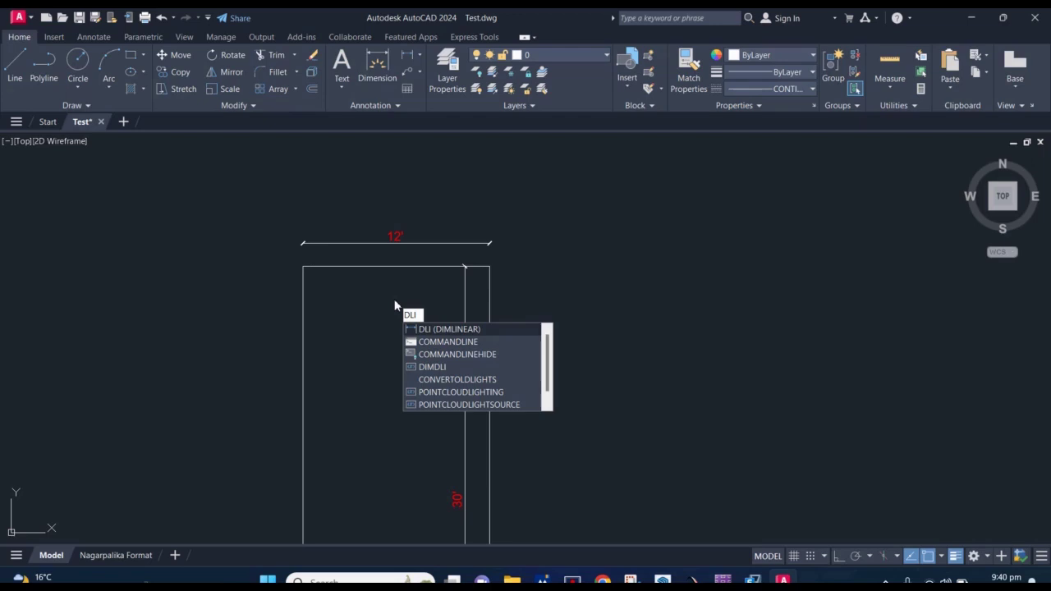
Dimension the polygon's long edge from left vertex to top vertex as 172'-5" aligned
{"action": "scroll", "coordinate": [395, 306], "scroll_direction": "down", "scroll_amount": 6}
{"action": "scroll", "coordinate": [301, 301], "scroll_direction": "down", "scroll_amount": 4}
{"action": "scroll", "coordinate": [366, 370], "scroll_direction": "down", "scroll_amount": 1}
{"action": "scroll", "coordinate": [564, 287], "scroll_direction": "down", "scroll_amount": 1}
{"action": "middle_click_drag", "start_coordinate": [564, 287], "coordinate": [436, 278]}
{"action": "scroll", "coordinate": [293, 364], "scroll_direction": "down", "scroll_amount": 1}
{"action": "scroll", "coordinate": [219, 395], "scroll_direction": "up", "scroll_amount": 4}
{"action": "middle_click_drag", "start_coordinate": [219, 395], "coordinate": [369, 356]}
{"action": "type", "text": "d"}
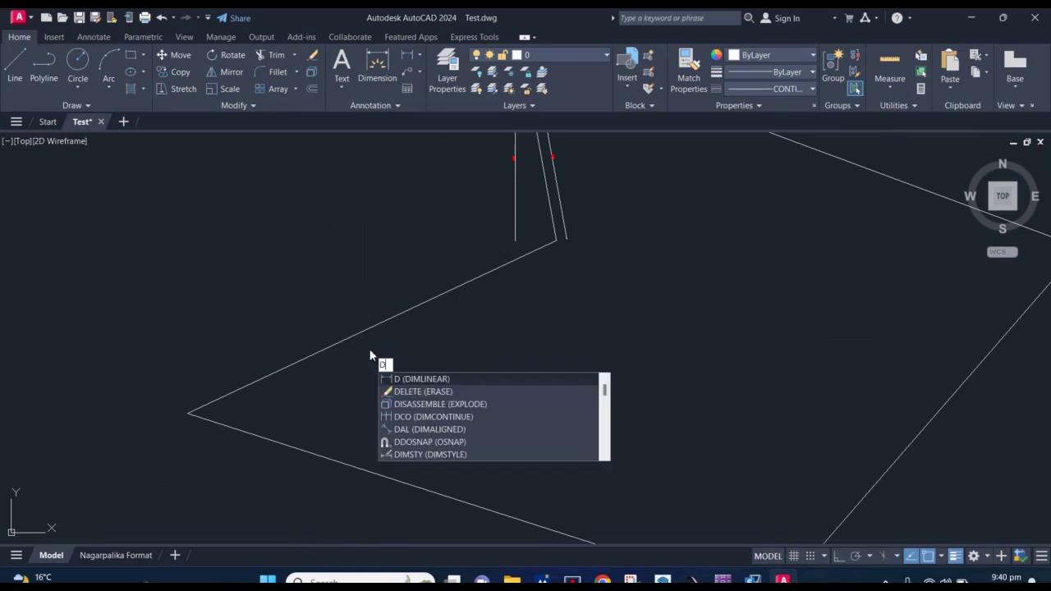
{"action": "type", "text": "l"}
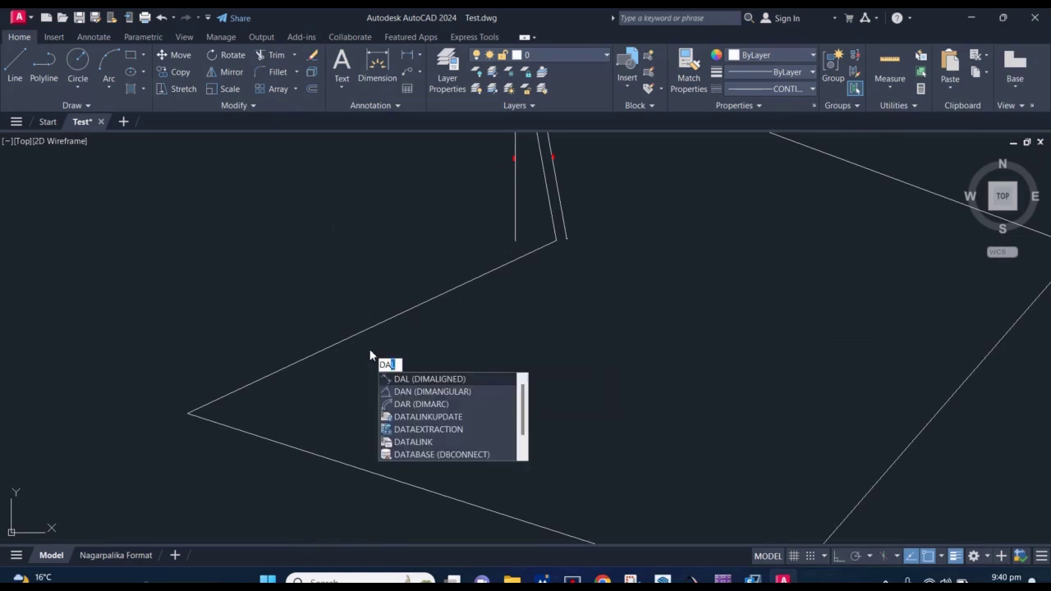
{"action": "key", "text": "Return"}
{"action": "left_click", "coordinate": [190, 414]}
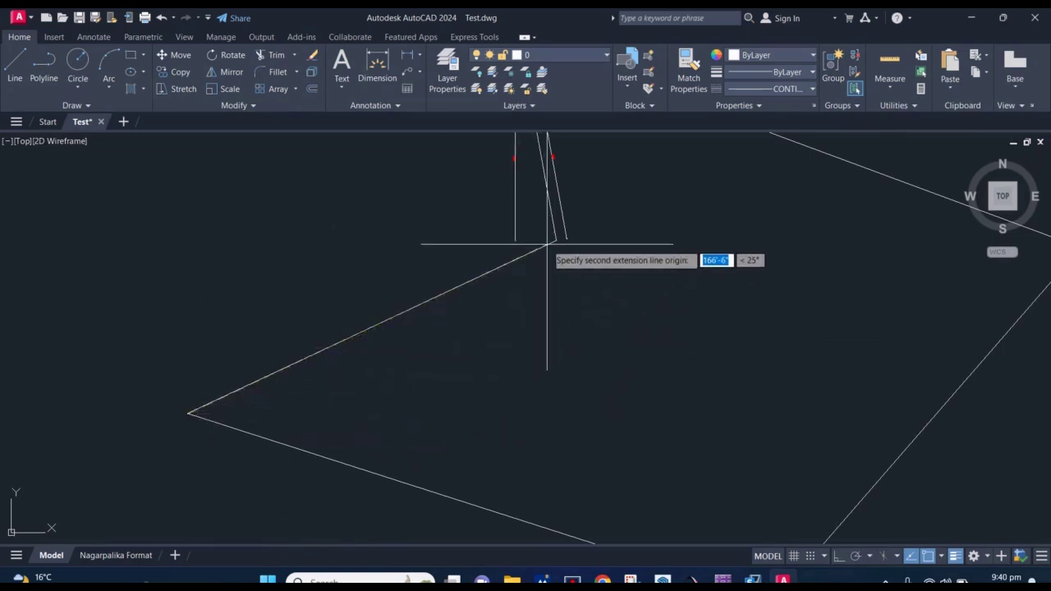
{"action": "left_click", "coordinate": [556, 240]}
{"action": "scroll", "coordinate": [387, 366], "scroll_direction": "up", "scroll_amount": 3}
{"action": "scroll", "coordinate": [388, 353], "scroll_direction": "down", "scroll_amount": 3}
{"action": "scroll", "coordinate": [388, 353], "scroll_direction": "up", "scroll_amount": 3}
{"action": "scroll", "coordinate": [388, 352], "scroll_direction": "up", "scroll_amount": 1}
{"action": "scroll", "coordinate": [388, 328], "scroll_direction": "up", "scroll_amount": 1}
{"action": "left_click", "coordinate": [388, 328]}
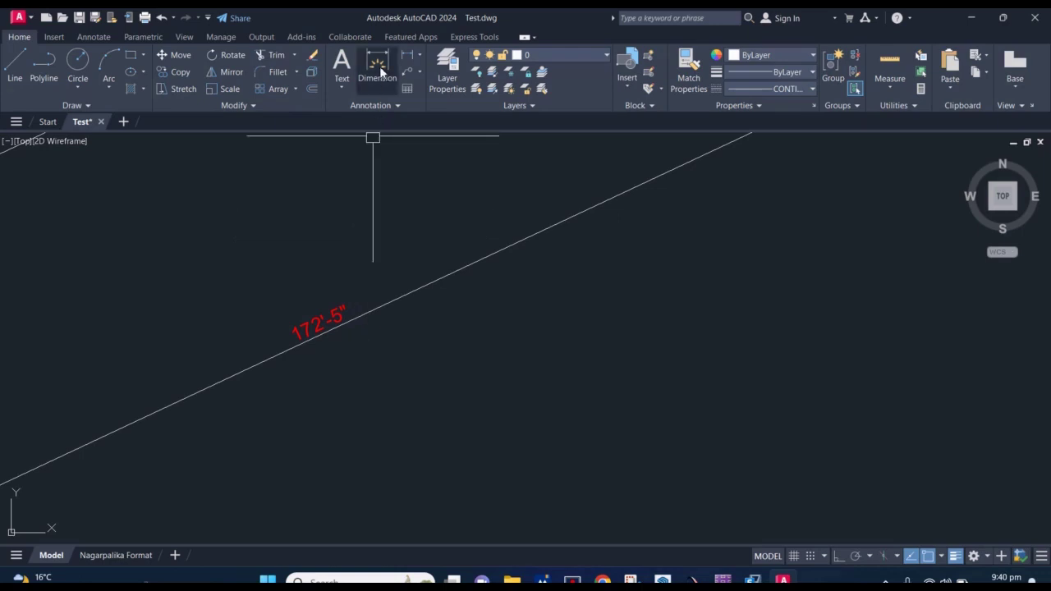
Add an Arc Length dimension to the open arc
{"action": "left_click", "coordinate": [421, 60]}
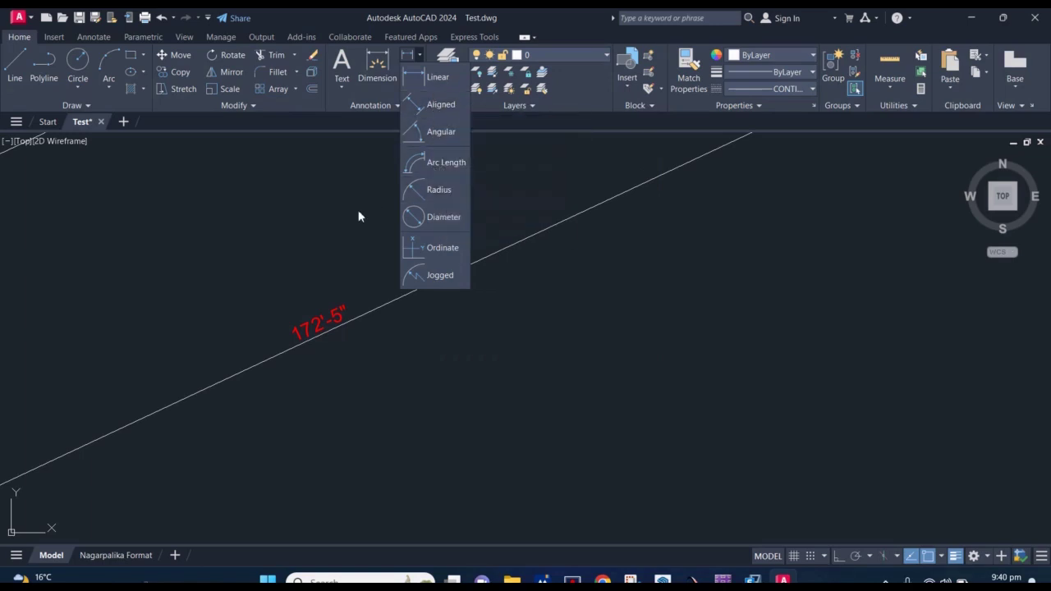
{"action": "scroll", "coordinate": [347, 239], "scroll_direction": "down", "scroll_amount": 5}
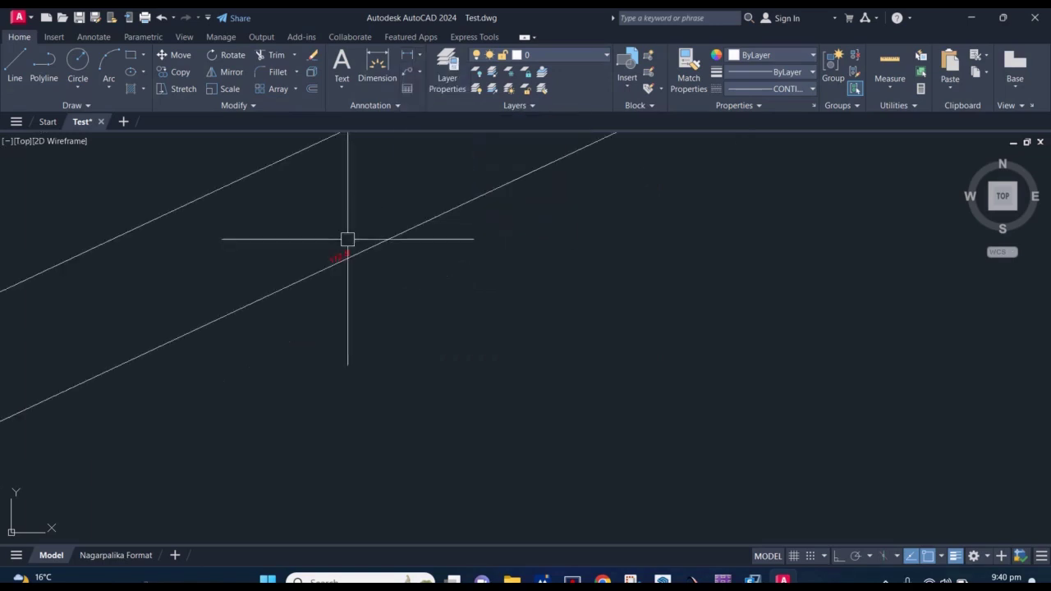
{"action": "left_click", "coordinate": [421, 57]}
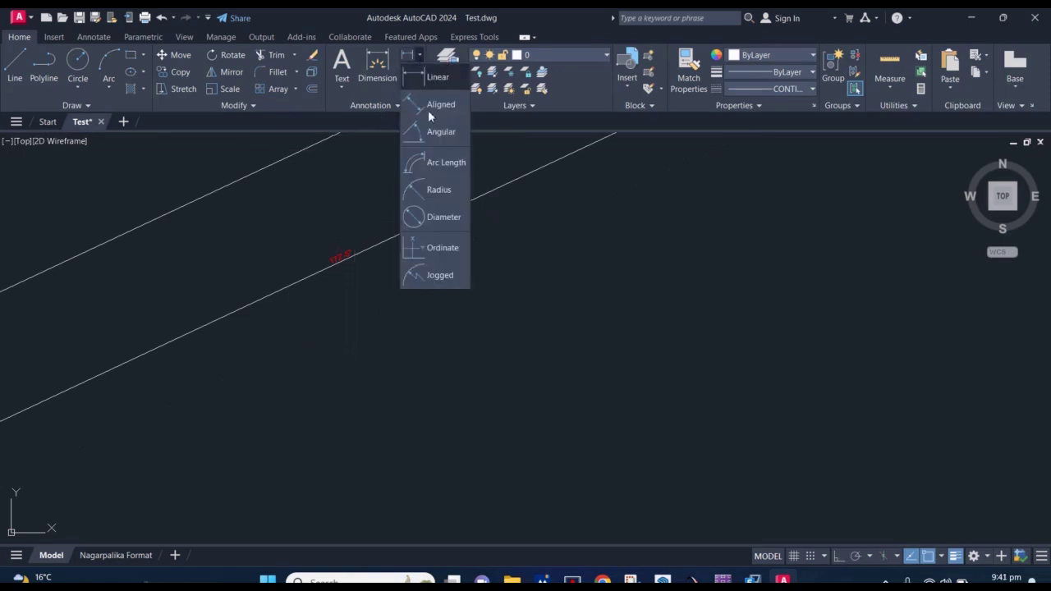
{"action": "left_click", "coordinate": [441, 163]}
{"action": "scroll", "coordinate": [403, 232], "scroll_direction": "down", "scroll_amount": 3}
{"action": "scroll", "coordinate": [415, 247], "scroll_direction": "down", "scroll_amount": 3}
{"action": "scroll", "coordinate": [563, 277], "scroll_direction": "up", "scroll_amount": 3}
{"action": "scroll", "coordinate": [574, 236], "scroll_direction": "up", "scroll_amount": 3}
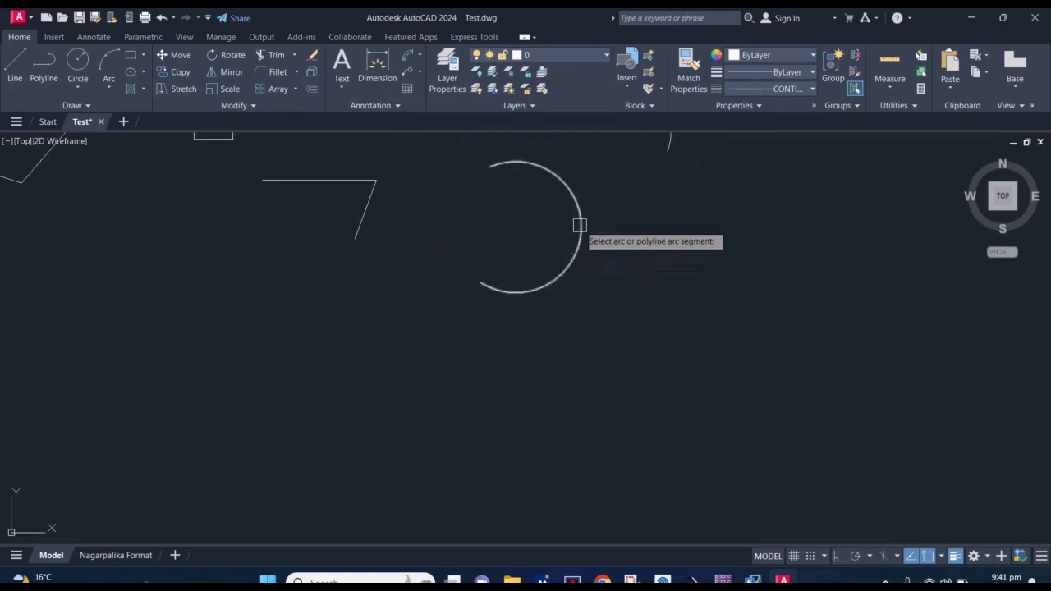
{"action": "middle_click_drag", "start_coordinate": [580, 225], "coordinate": [531, 272]}
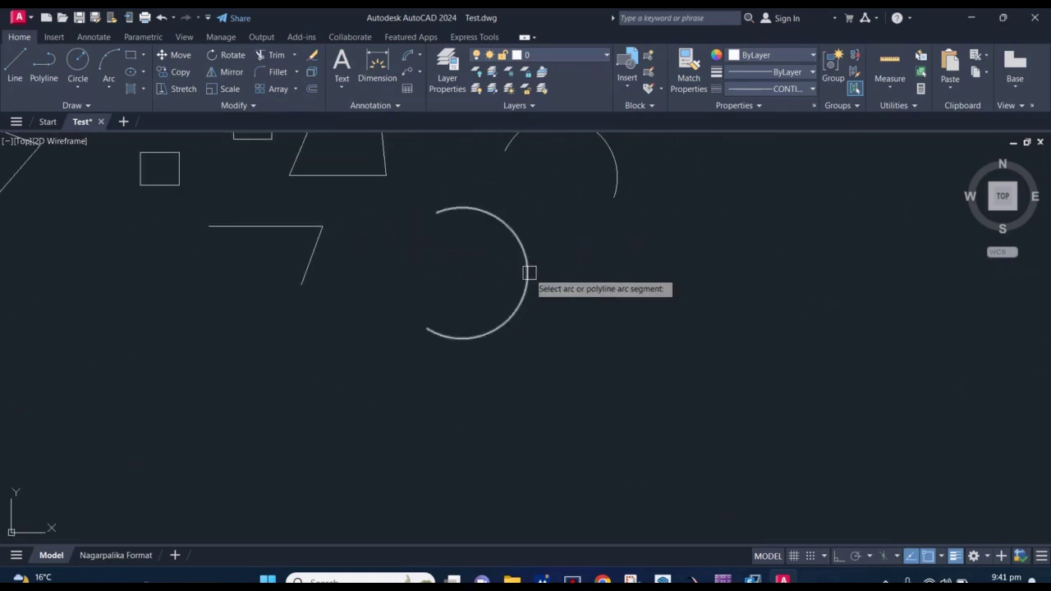
{"action": "left_click", "coordinate": [526, 280]}
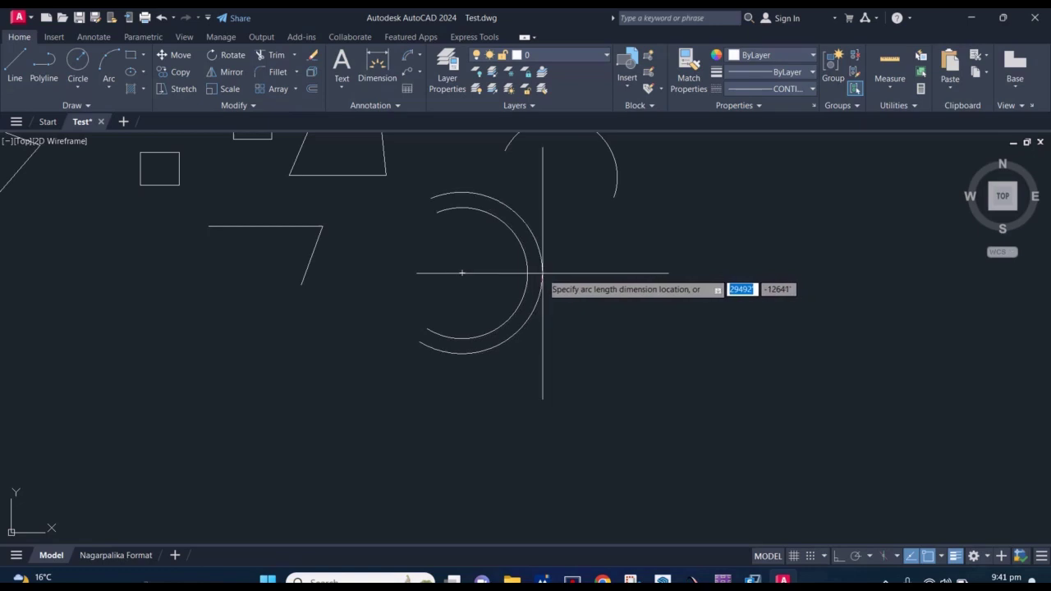
{"action": "scroll", "coordinate": [542, 283], "scroll_direction": "up", "scroll_amount": 3}
{"action": "scroll", "coordinate": [545, 270], "scroll_direction": "up", "scroll_amount": 2}
{"action": "scroll", "coordinate": [544, 270], "scroll_direction": "up", "scroll_amount": 2}
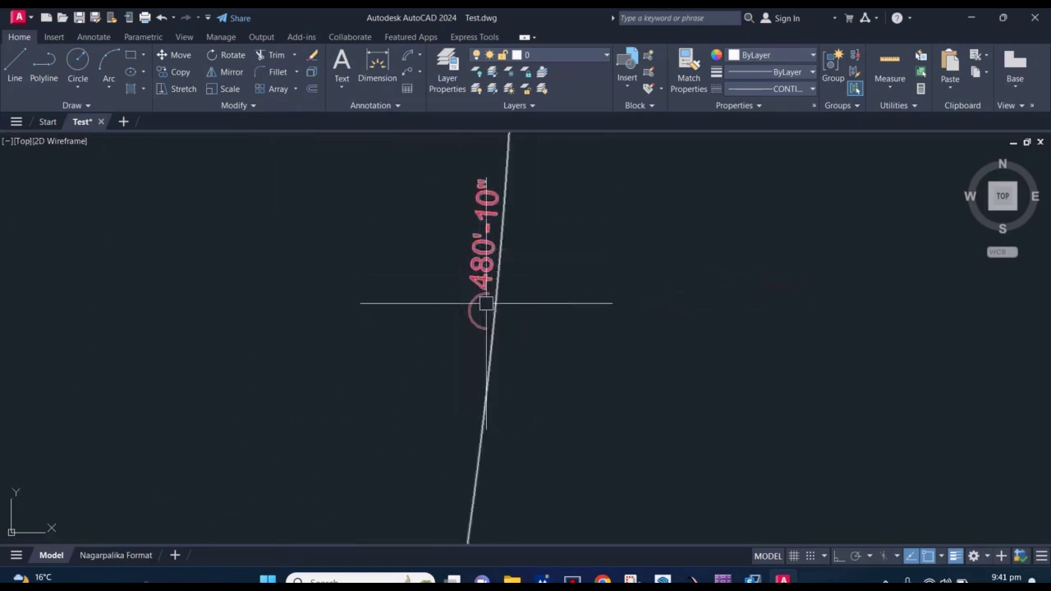
{"action": "scroll", "coordinate": [481, 285], "scroll_direction": "down", "scroll_amount": 3}
{"action": "scroll", "coordinate": [481, 285], "scroll_direction": "down", "scroll_amount": 2}
{"action": "scroll", "coordinate": [502, 272], "scroll_direction": "down", "scroll_amount": 2}
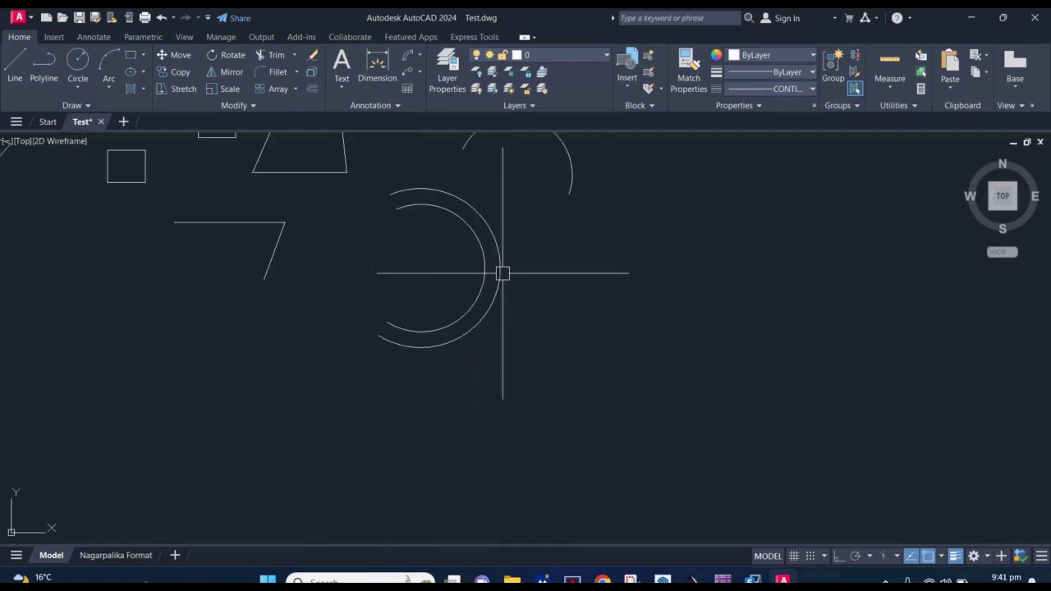
Start a linear dimension from the Annotation panel in select-object mode
{"action": "left_click", "coordinate": [418, 57]}
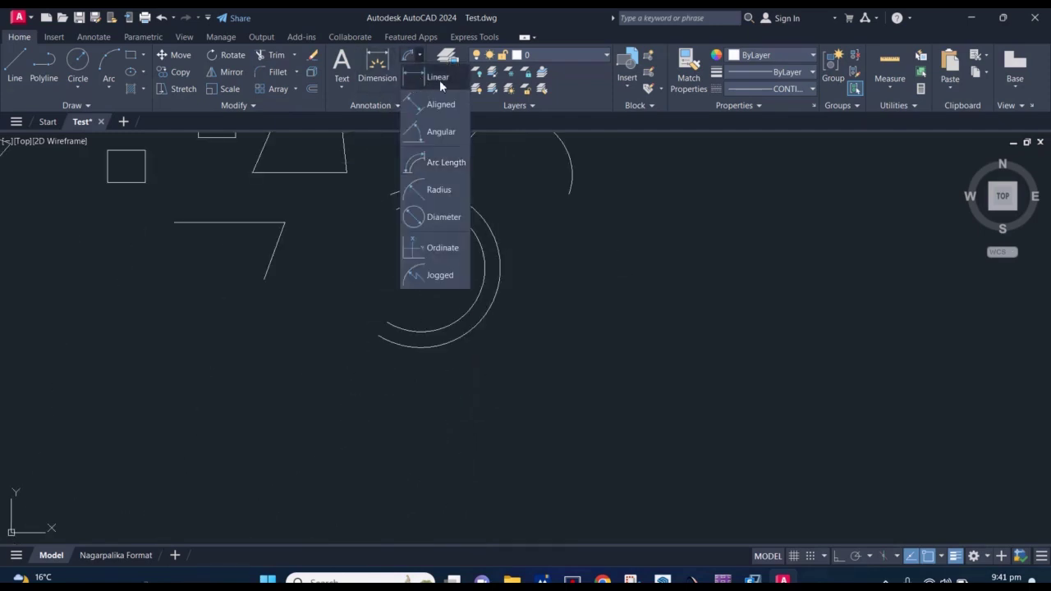
{"action": "left_click", "coordinate": [439, 77]}
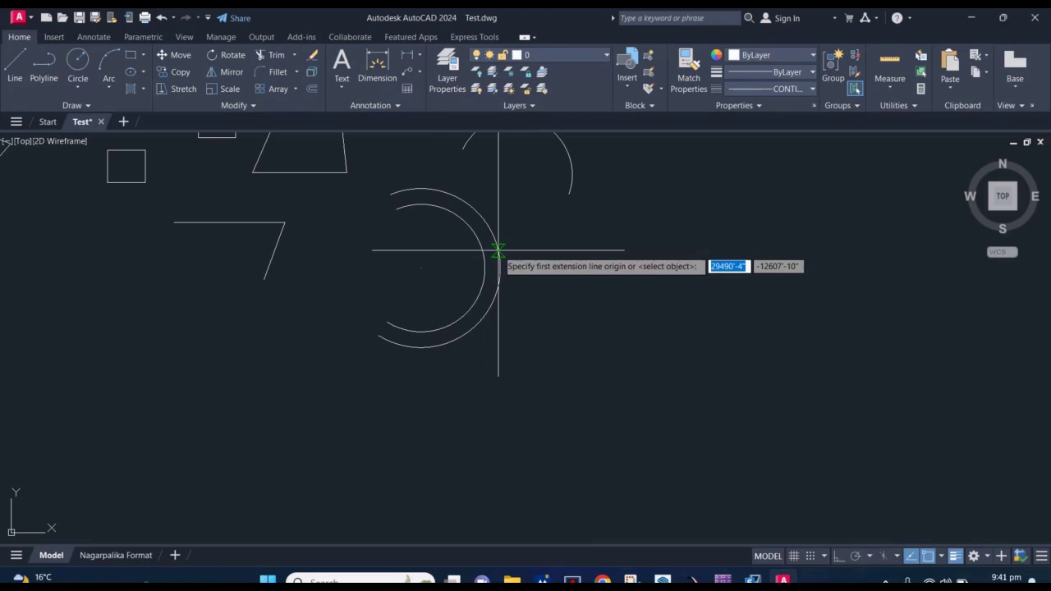
{"action": "key", "text": "Return"}
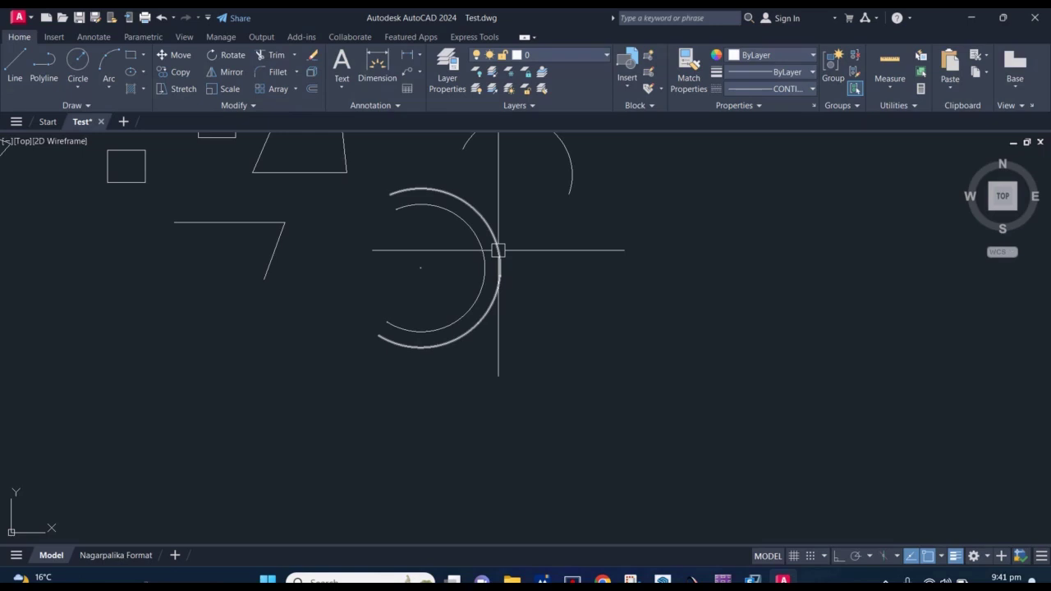
{"action": "scroll", "coordinate": [497, 248], "scroll_direction": "down", "scroll_amount": 3}
{"action": "scroll", "coordinate": [437, 249], "scroll_direction": "down", "scroll_amount": 2}
{"action": "scroll", "coordinate": [444, 251], "scroll_direction": "up", "scroll_amount": 1}
{"action": "scroll", "coordinate": [461, 254], "scroll_direction": "up", "scroll_amount": 5}
{"action": "scroll", "coordinate": [461, 254], "scroll_direction": "down", "scroll_amount": 5}
{"action": "scroll", "coordinate": [479, 260], "scroll_direction": "up", "scroll_amount": 3}
{"action": "scroll", "coordinate": [473, 272], "scroll_direction": "down", "scroll_amount": 2}
{"action": "scroll", "coordinate": [482, 263], "scroll_direction": "up", "scroll_amount": 2}
Select the plain circle to the right of the double circle with a crossing window
{"action": "left_click", "coordinate": [475, 276]}
{"action": "left_click", "coordinate": [424, 213]}
{"action": "middle_click_drag", "start_coordinate": [505, 249], "coordinate": [392, 258]}
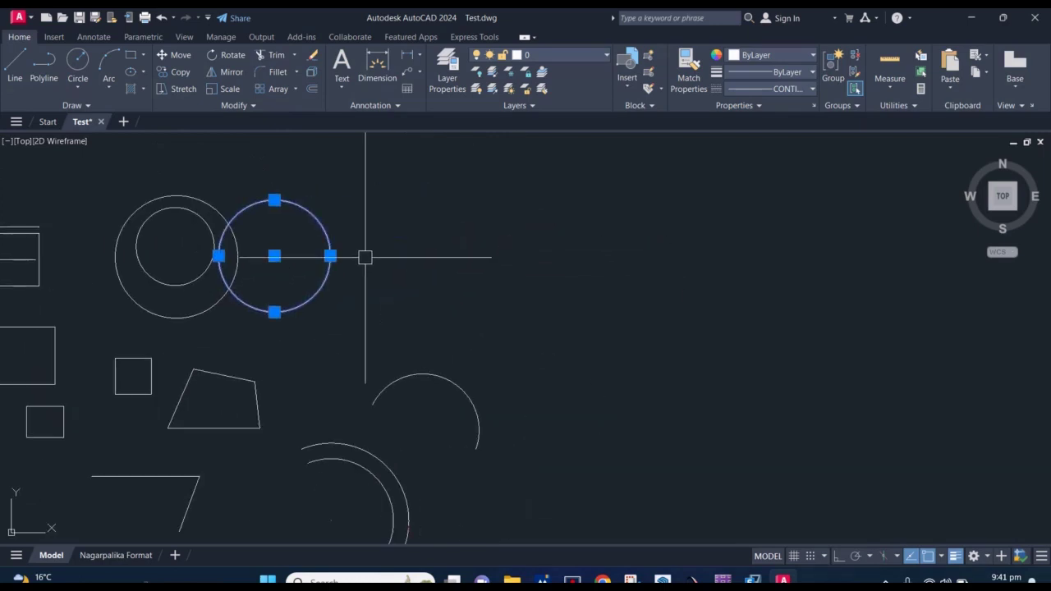
{"action": "scroll", "coordinate": [474, 256], "scroll_direction": "down", "scroll_amount": 2}
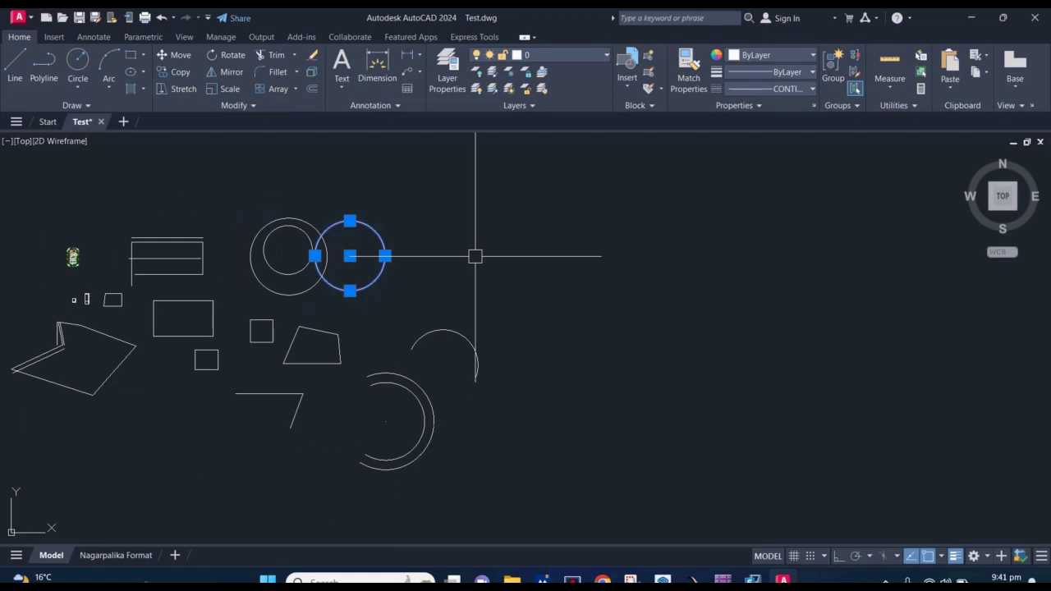
{"action": "middle_click_drag", "start_coordinate": [421, 259], "coordinate": [443, 256]}
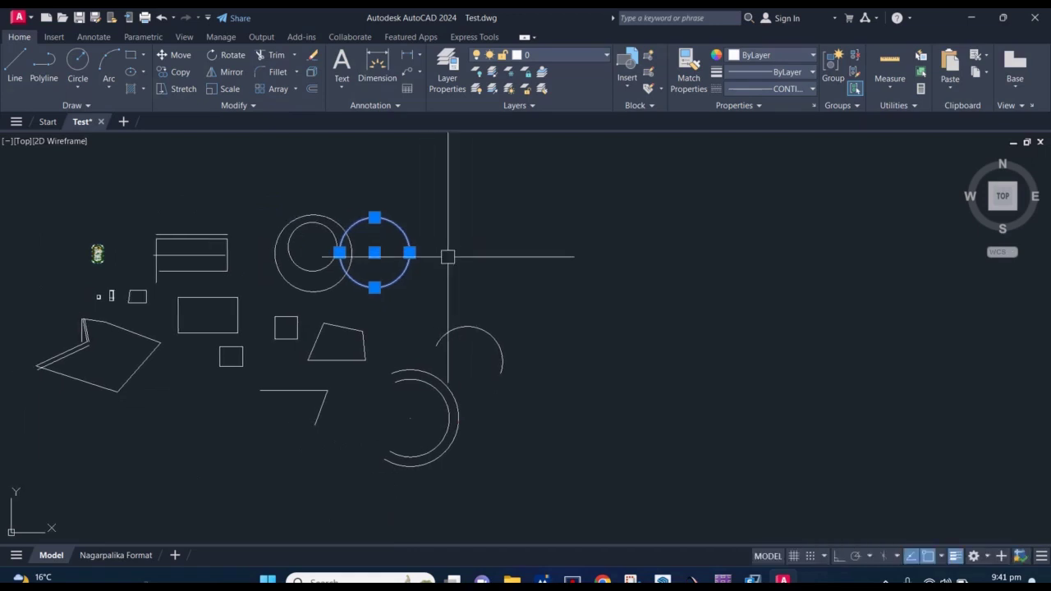
{"action": "key", "text": "Escape"}
{"action": "scroll", "coordinate": [424, 264], "scroll_direction": "up", "scroll_amount": 2}
{"action": "left_click", "coordinate": [425, 288]}
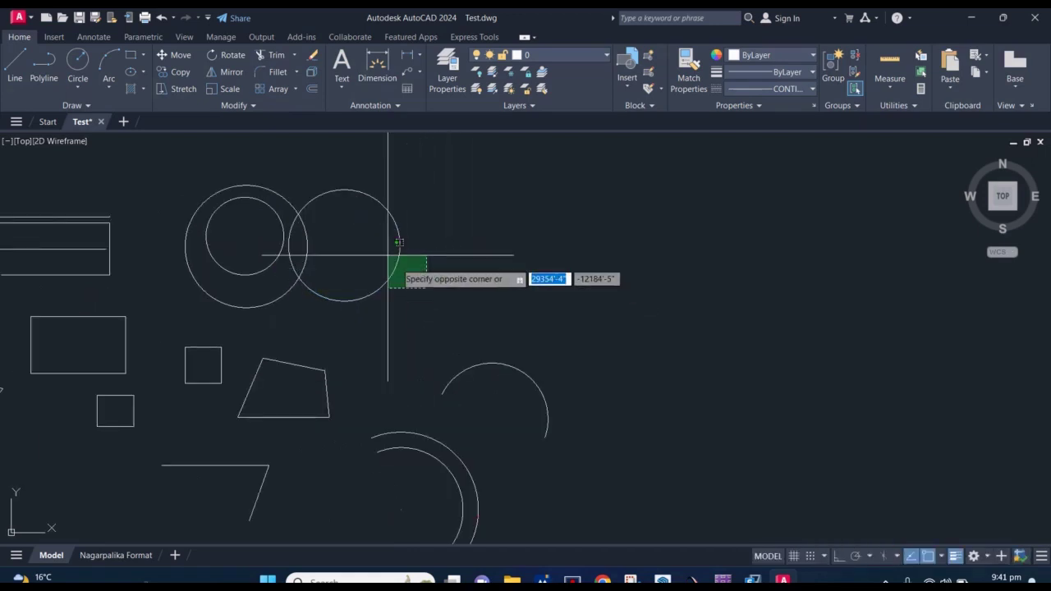
{"action": "left_click", "coordinate": [364, 230]}
{"action": "left_click", "coordinate": [427, 287]}
{"action": "left_click", "coordinate": [378, 241]}
{"action": "type", "text": "M"}
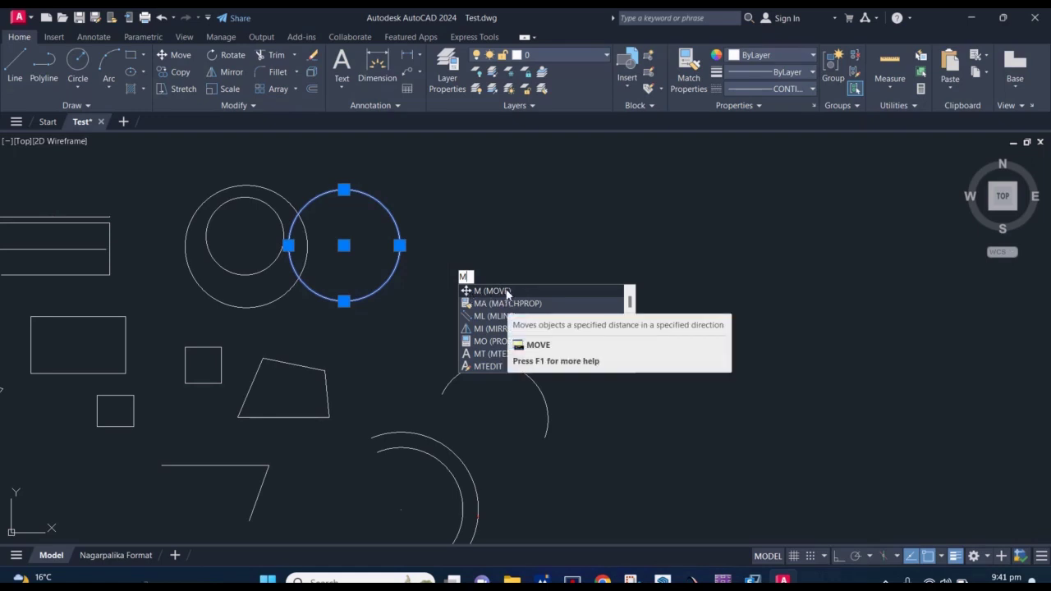
Move the selected circle farther right in two successive moves
{"action": "left_click", "coordinate": [507, 291]}
{"action": "left_click", "coordinate": [456, 267]}
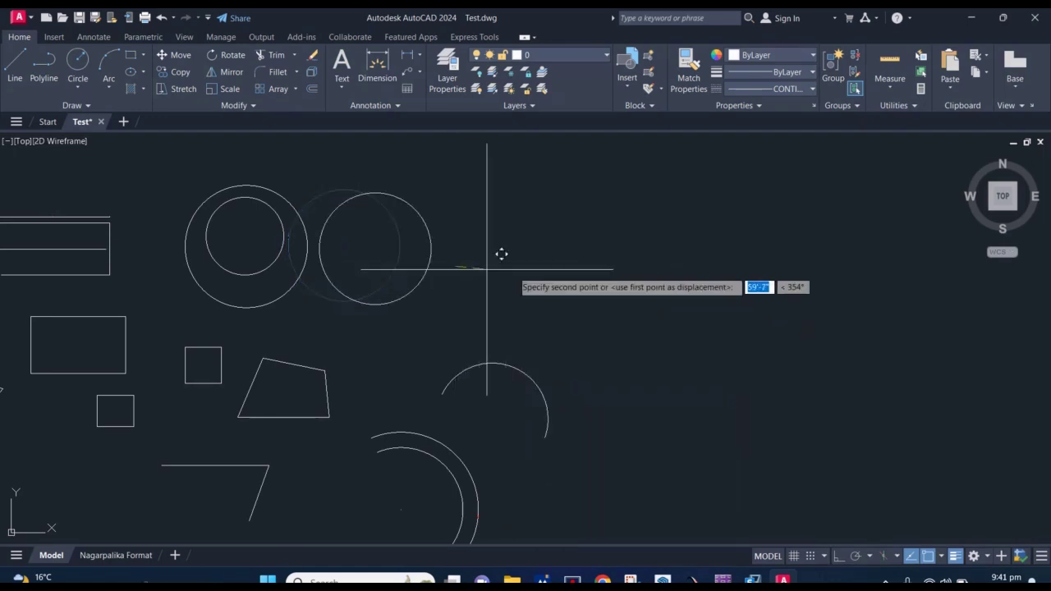
{"action": "left_click", "coordinate": [695, 266]}
{"action": "middle_click_drag", "start_coordinate": [589, 305], "coordinate": [410, 310]}
{"action": "left_click_drag", "start_coordinate": [457, 323], "coordinate": [392, 271]}
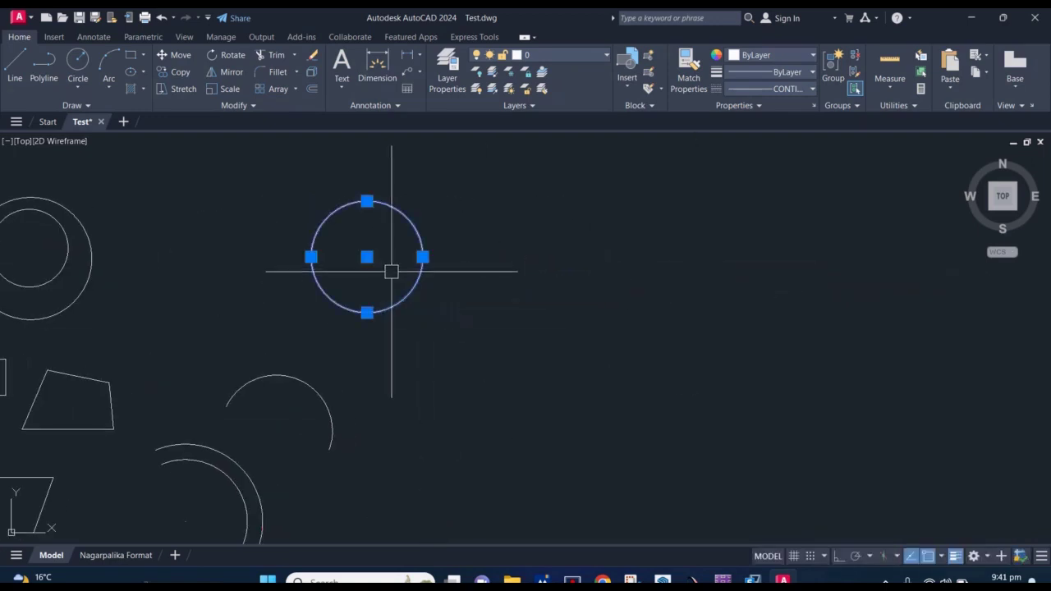
{"action": "type", "text": "M"}
{"action": "key", "text": "Return"}
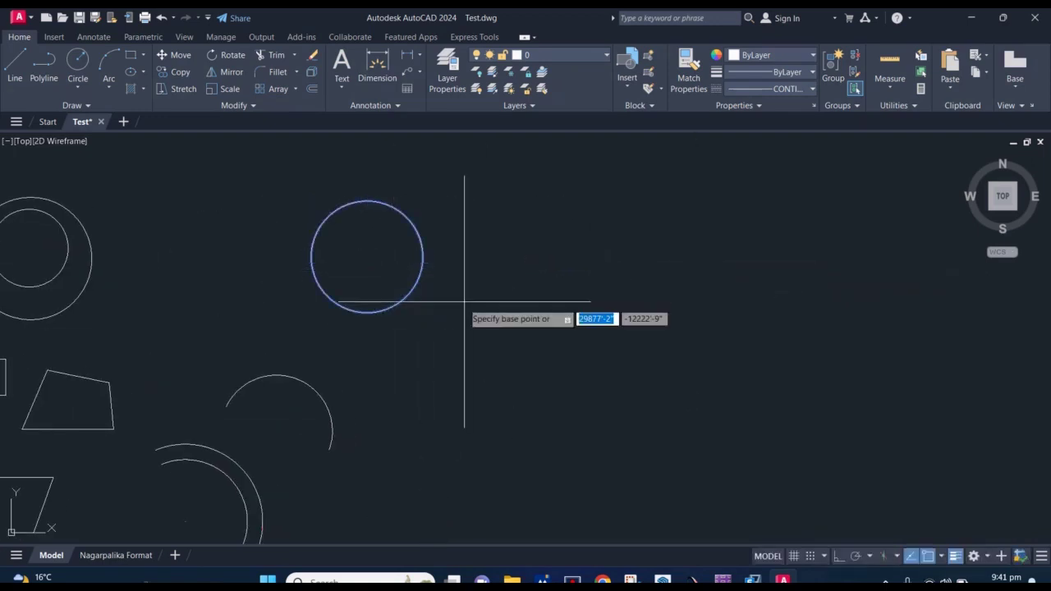
{"action": "left_click", "coordinate": [462, 304]}
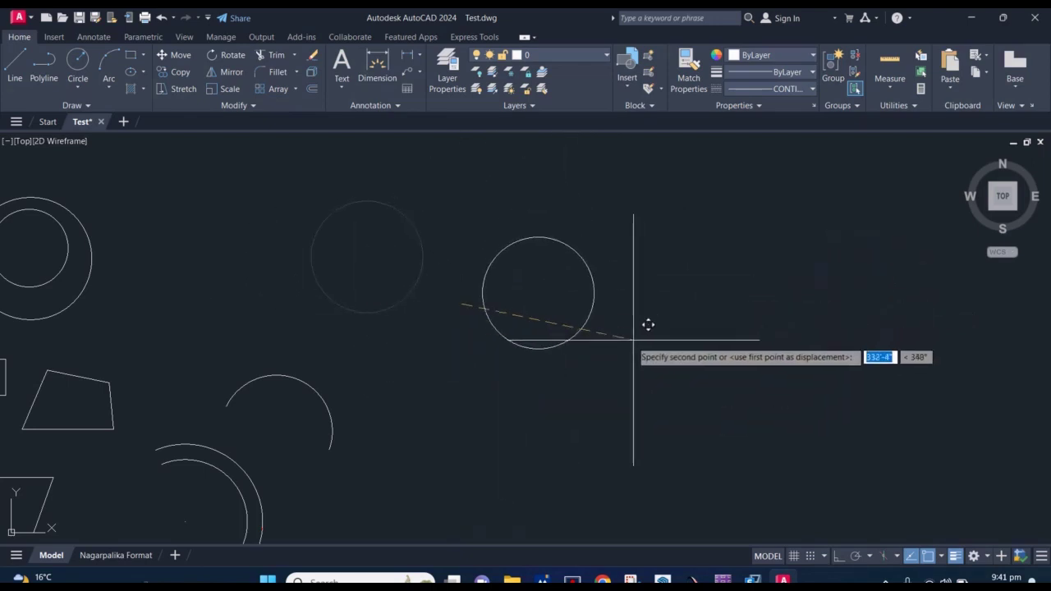
{"action": "left_click", "coordinate": [567, 294]}
Window-select all the shapes in the drawing
{"action": "scroll", "coordinate": [564, 288], "scroll_direction": "down", "scroll_amount": 4}
{"action": "left_click", "coordinate": [597, 397]}
{"action": "left_click", "coordinate": [212, 206]}
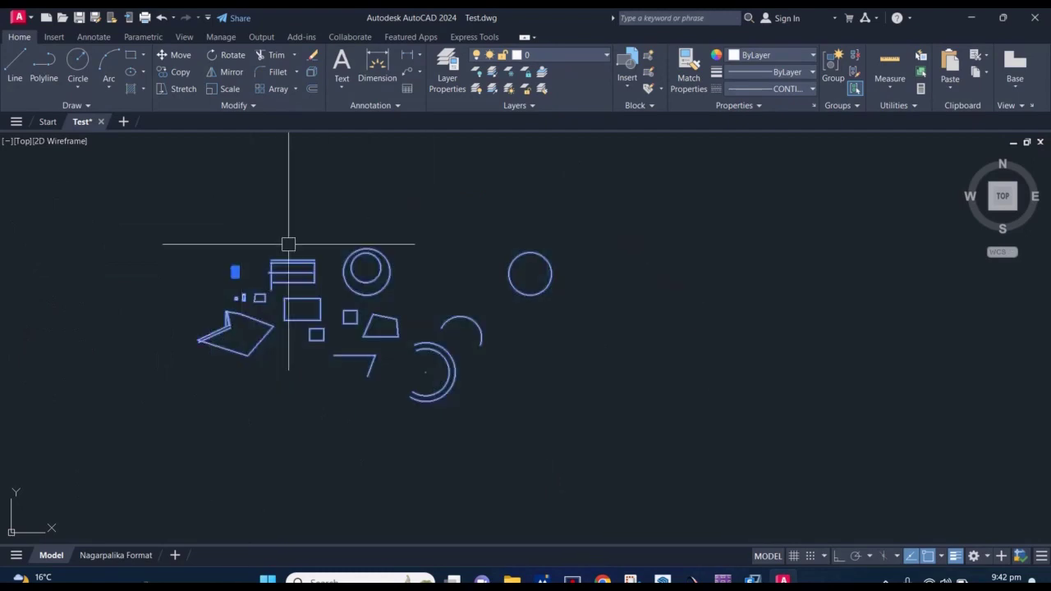
{"action": "scroll", "coordinate": [238, 275], "scroll_direction": "up", "scroll_amount": 5}
{"action": "middle_click_drag", "start_coordinate": [267, 263], "coordinate": [415, 254]}
{"action": "scroll", "coordinate": [392, 271], "scroll_direction": "up", "scroll_amount": 3}
{"action": "left_click", "coordinate": [340, 178]}
{"action": "left_click", "coordinate": [469, 357]}
{"action": "middle_click_drag", "start_coordinate": [470, 365], "coordinate": [522, 339]}
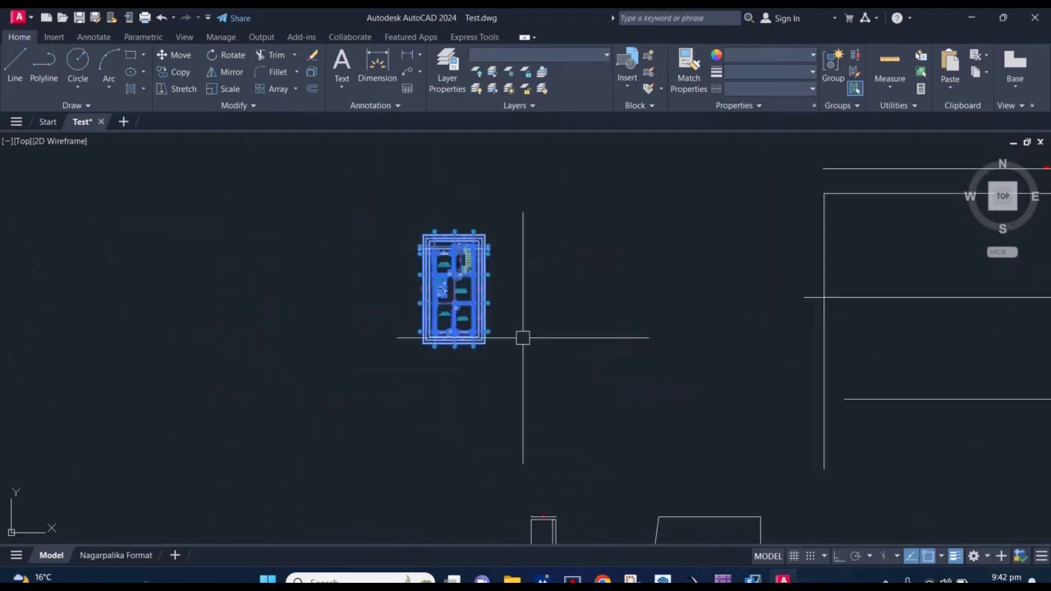
{"action": "key", "text": "Escape"}
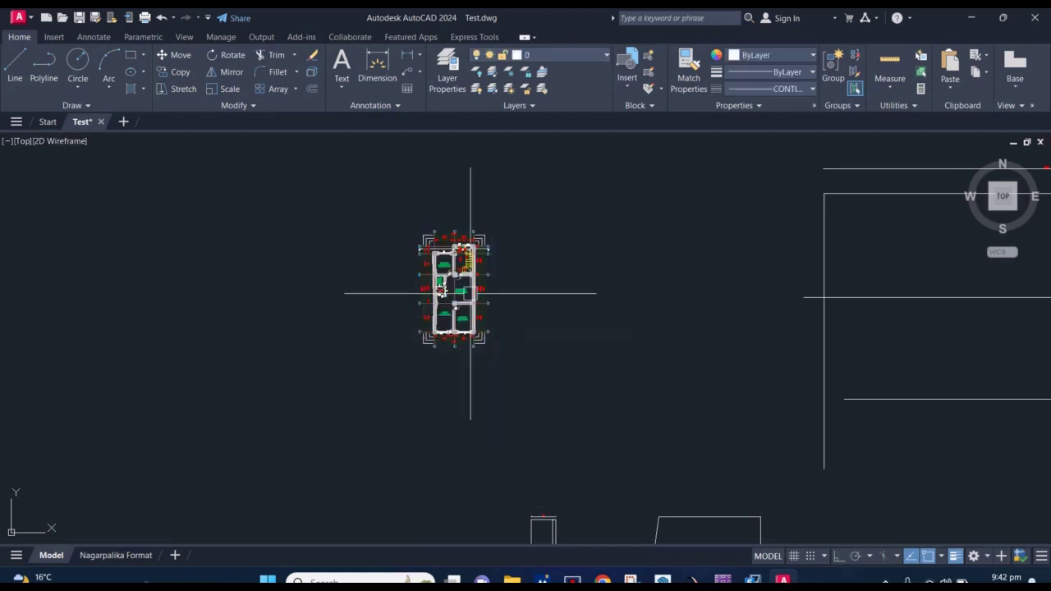
{"action": "left_click", "coordinate": [376, 192]}
{"action": "left_click", "coordinate": [505, 353]}
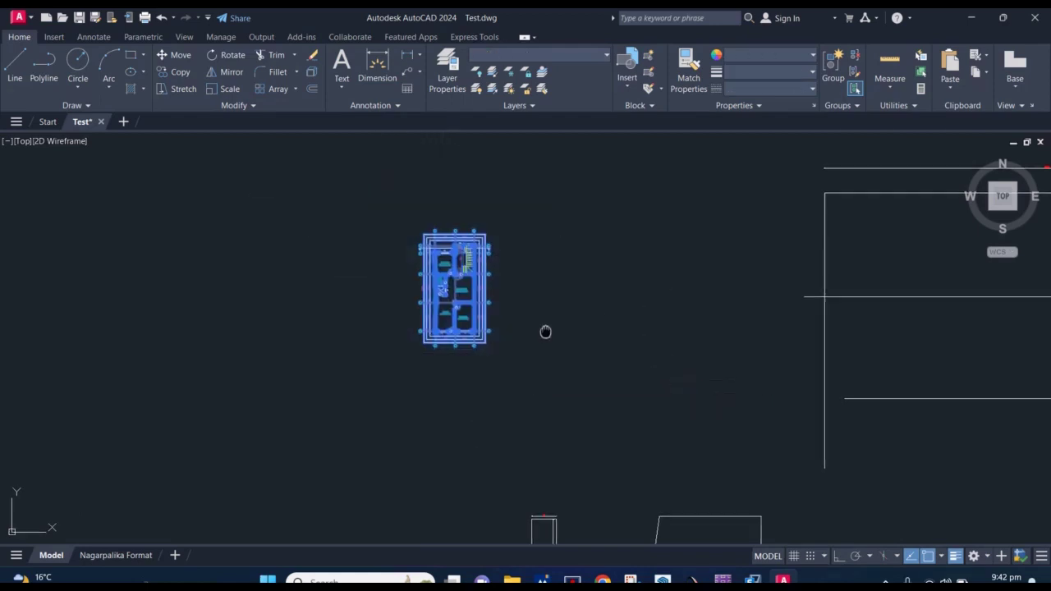
{"action": "scroll", "coordinate": [542, 330], "scroll_direction": "up", "scroll_amount": 3}
{"action": "scroll", "coordinate": [533, 324], "scroll_direction": "down", "scroll_amount": 2}
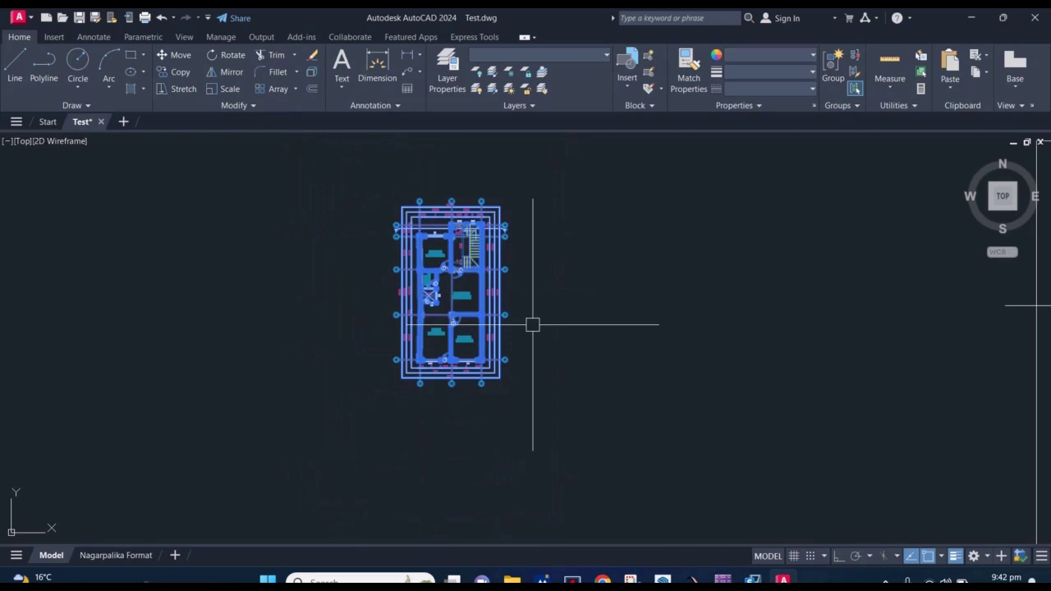
{"action": "type", "text": "co"}
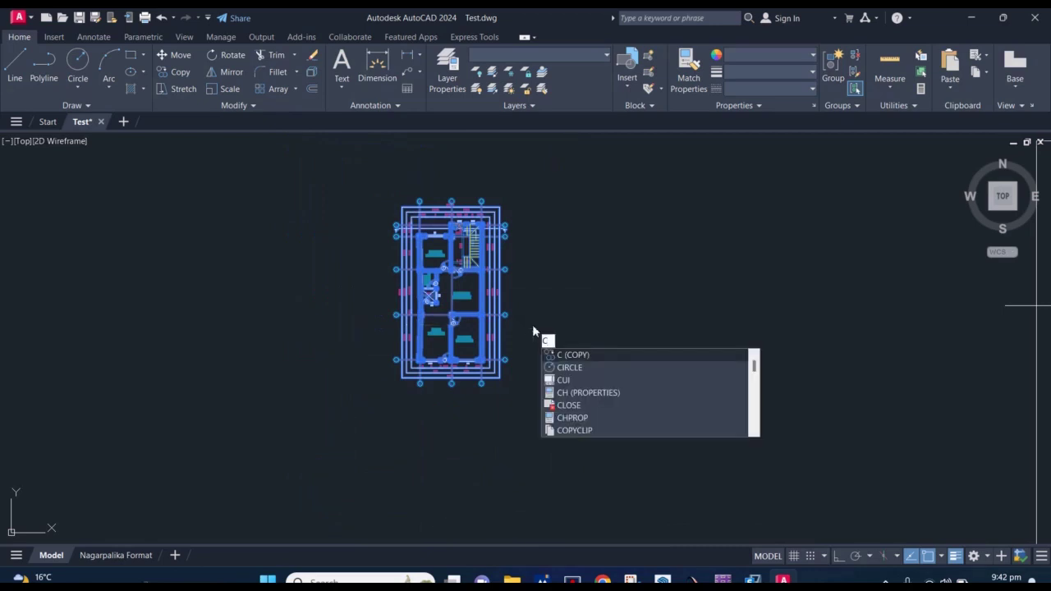
{"action": "key", "text": "Escape"}
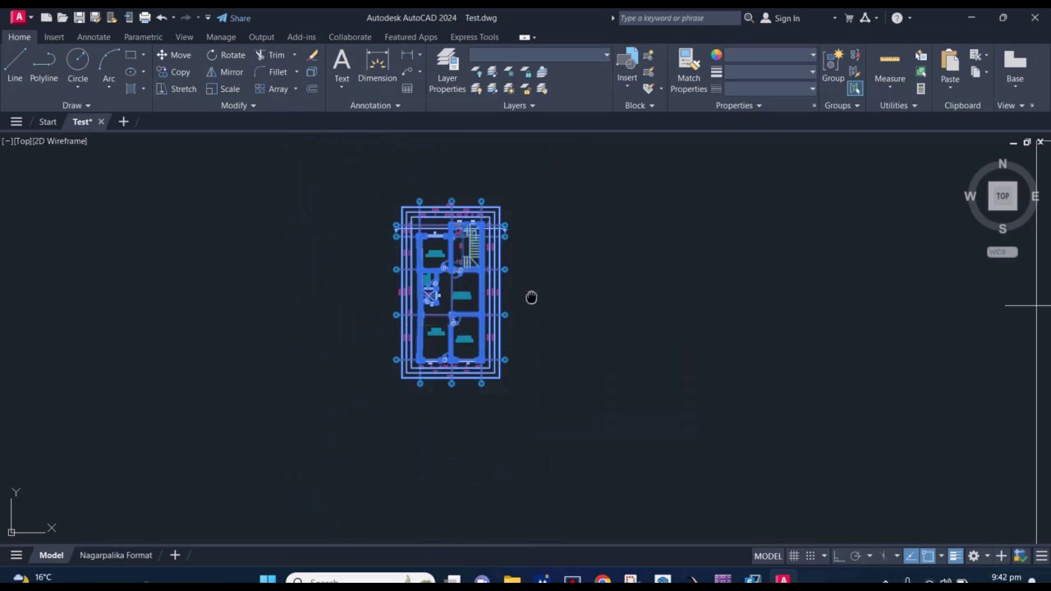
{"action": "middle_click_drag", "start_coordinate": [528, 320], "coordinate": [496, 295]}
{"action": "left_click", "coordinate": [556, 399]}
{"action": "left_click", "coordinate": [324, 159]}
{"action": "type", "text": "o"}
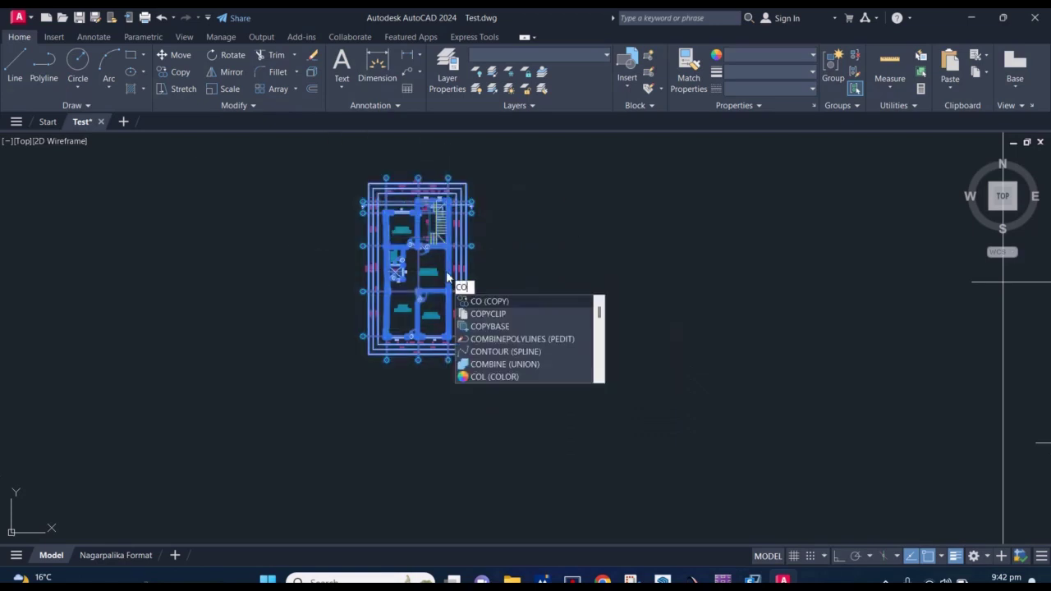
{"action": "key", "text": "Return"}
{"action": "scroll", "coordinate": [446, 271], "scroll_direction": "down", "scroll_amount": 3}
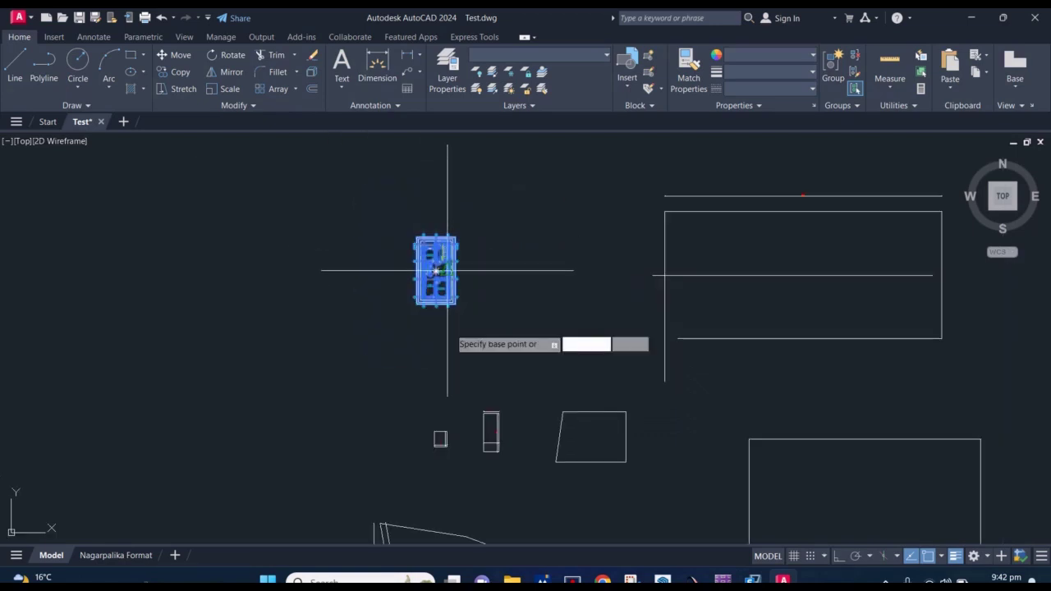
{"action": "scroll", "coordinate": [447, 270], "scroll_direction": "up", "scroll_amount": 3}
{"action": "scroll", "coordinate": [448, 258], "scroll_direction": "up", "scroll_amount": 2}
{"action": "scroll", "coordinate": [449, 353], "scroll_direction": "down", "scroll_amount": 3}
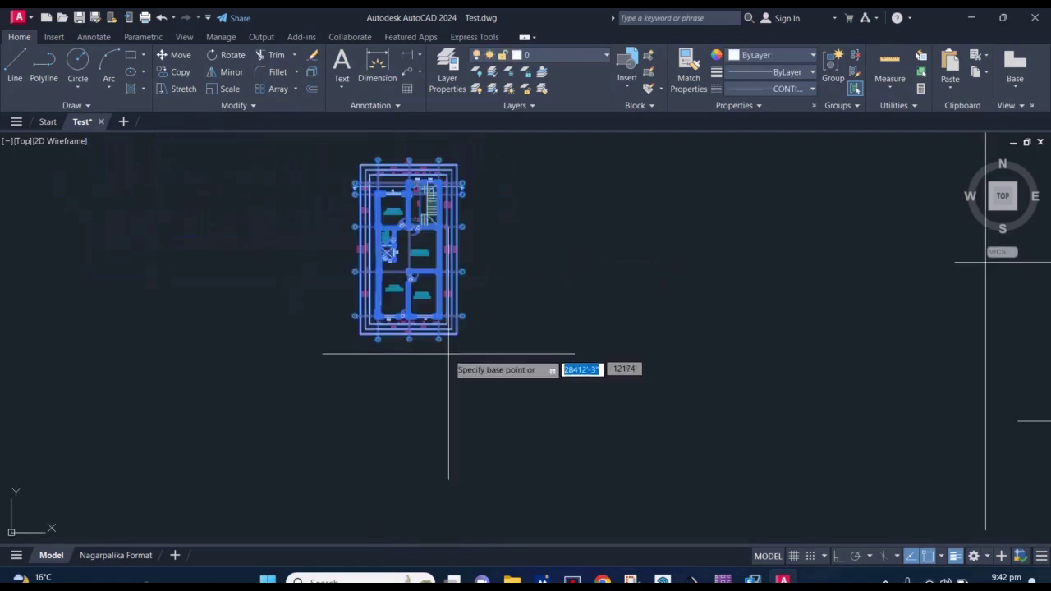
{"action": "left_click", "coordinate": [442, 386]}
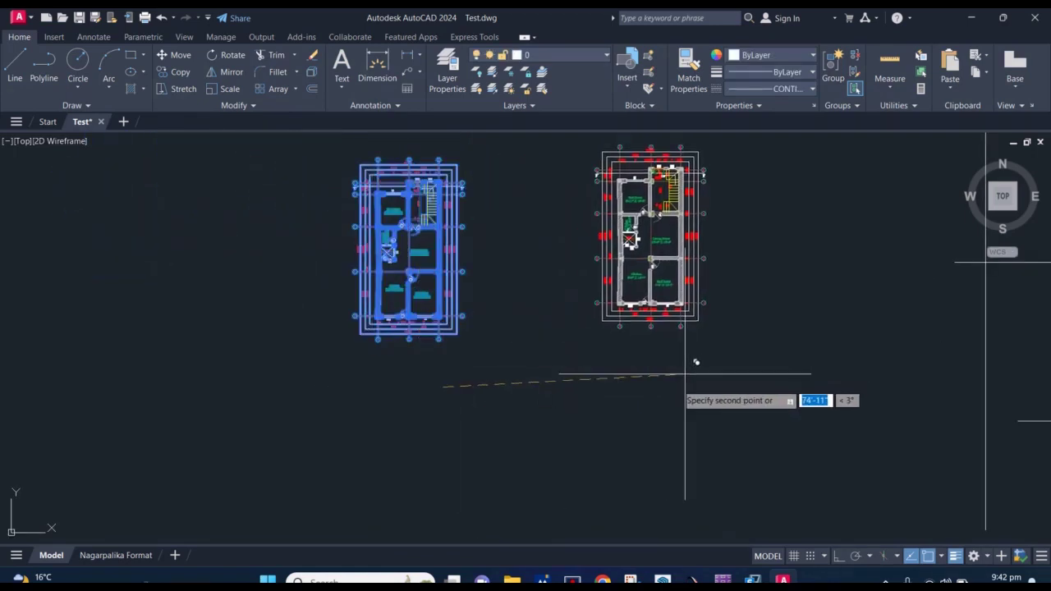
{"action": "left_click", "coordinate": [679, 377]}
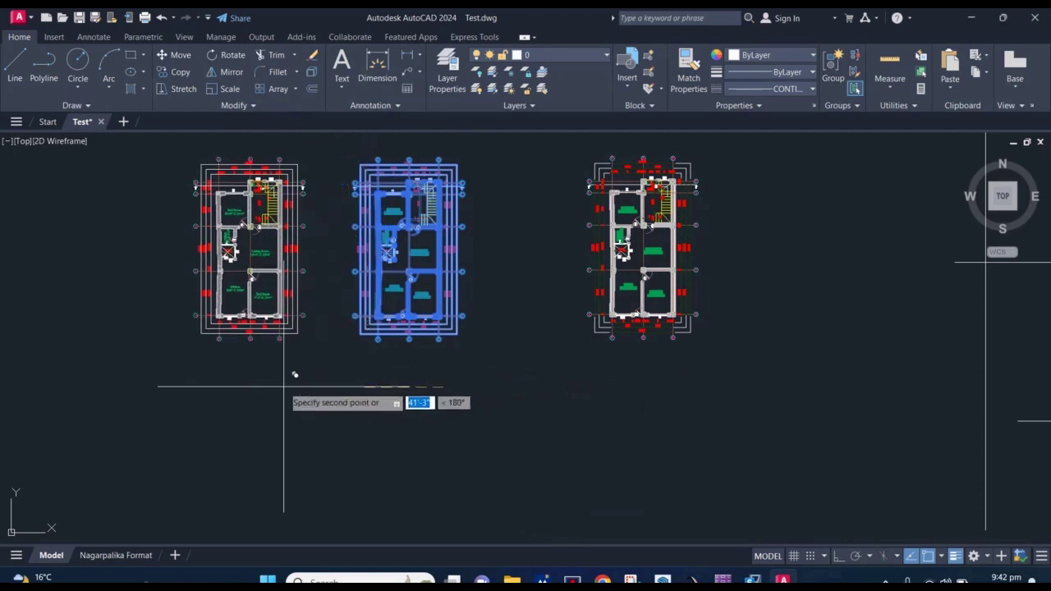
{"action": "left_click", "coordinate": [196, 395]}
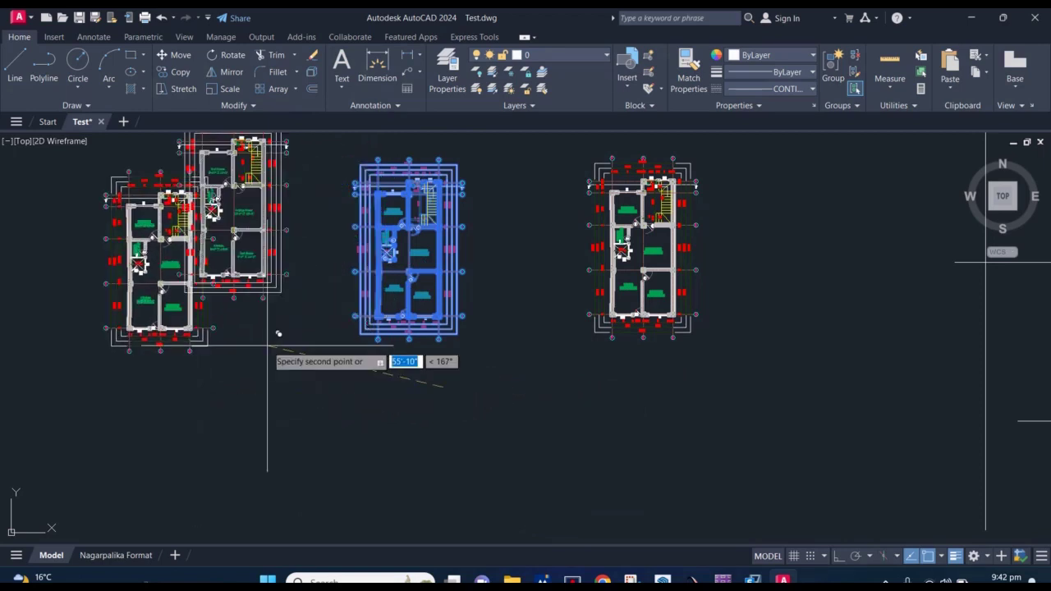
{"action": "scroll", "coordinate": [279, 334], "scroll_direction": "down", "scroll_amount": 5}
{"action": "middle_click_drag", "start_coordinate": [277, 351], "coordinate": [405, 298]}
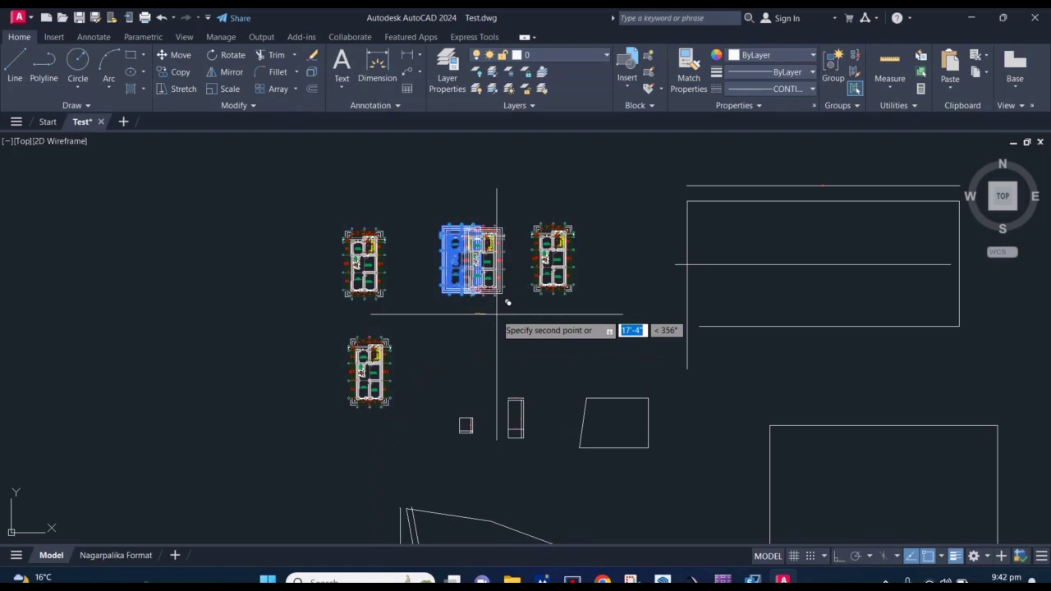
{"action": "key", "text": "Escape"}
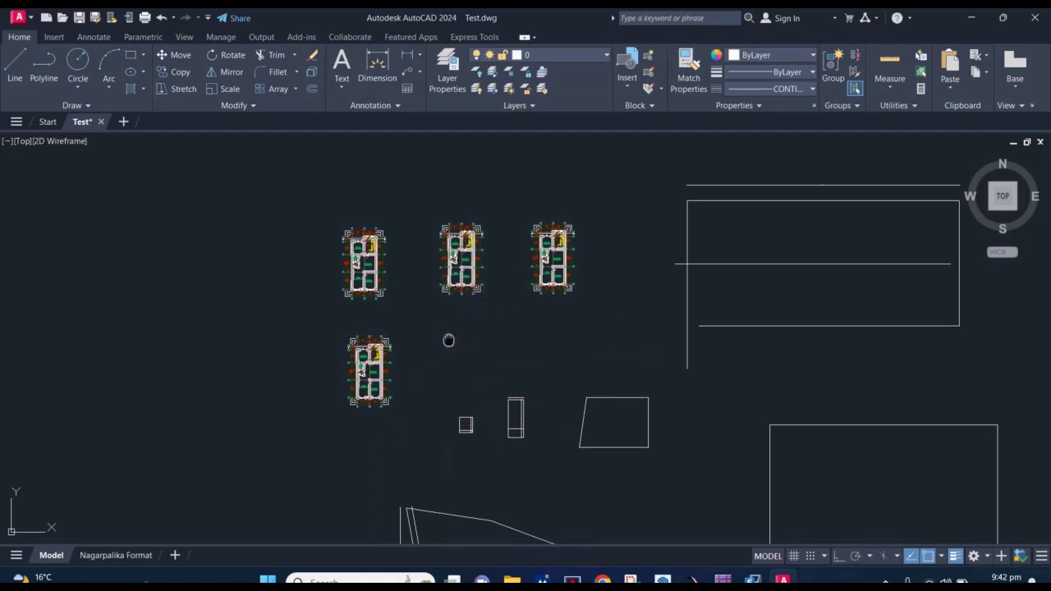
{"action": "middle_click_drag", "start_coordinate": [448, 340], "coordinate": [448, 302]}
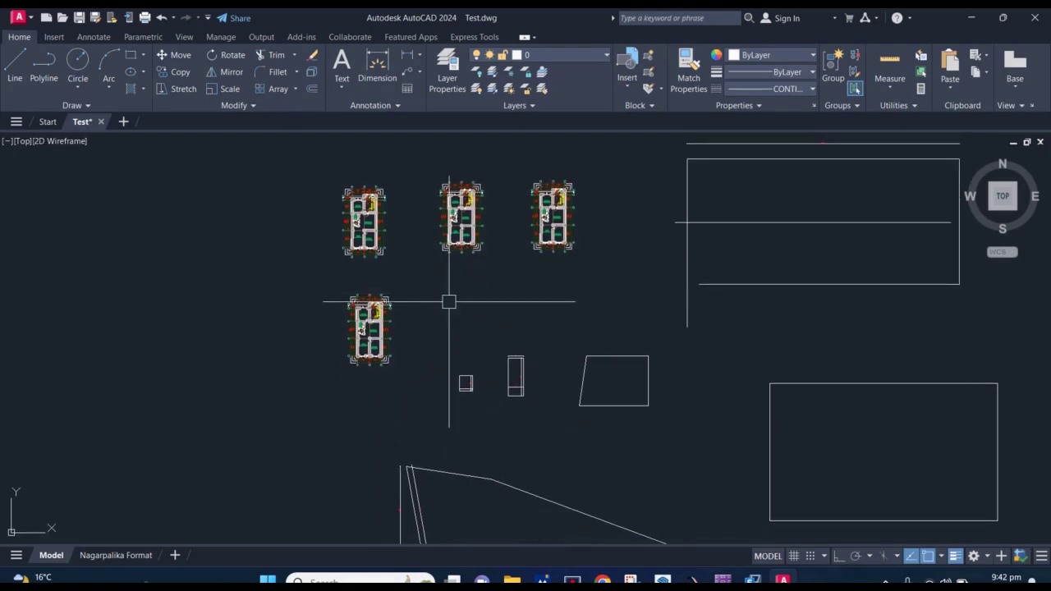
{"action": "mouse_move", "coordinate": [469, 235]}
{"action": "middle_mouse_down"}
{"action": "mouse_move", "coordinate": [436, 288]}
{"action": "mouse_move", "coordinate": [410, 270]}
{"action": "middle_mouse_up"}
{"action": "scroll", "coordinate": [448, 288], "scroll_direction": "up", "scroll_amount": 5}
{"action": "scroll", "coordinate": [453, 242], "scroll_direction": "up", "scroll_amount": 1}
{"action": "scroll", "coordinate": [439, 281], "scroll_direction": "down", "scroll_amount": 1}
{"action": "scroll", "coordinate": [453, 299], "scroll_direction": "down", "scroll_amount": 2}
{"action": "middle_click_drag", "start_coordinate": [454, 298], "coordinate": [465, 265]}
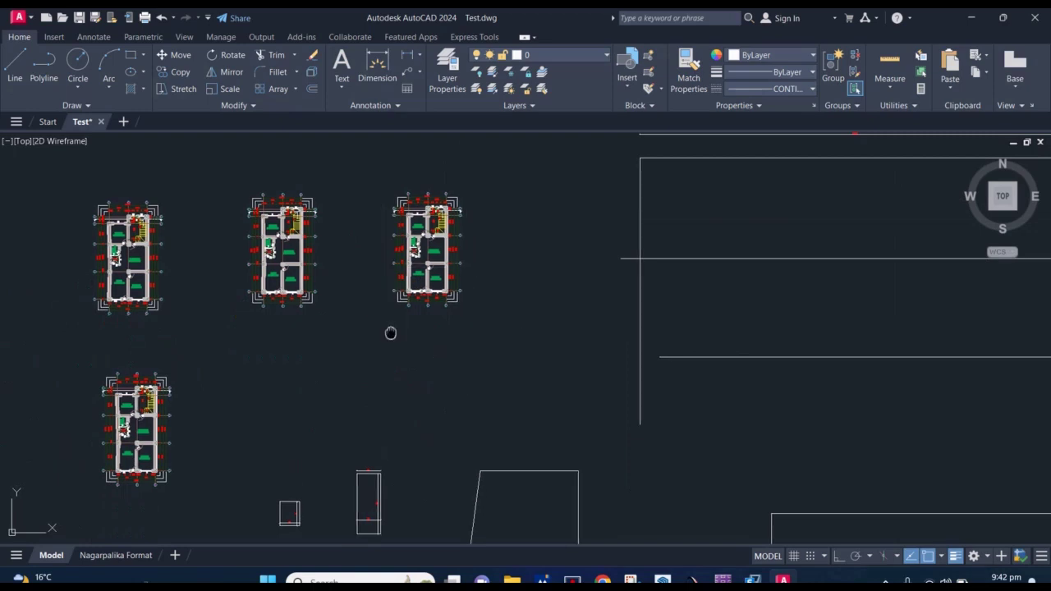
{"action": "middle_click_drag", "start_coordinate": [389, 331], "coordinate": [425, 323]}
{"action": "middle_click_drag", "start_coordinate": [411, 237], "coordinate": [434, 290]}
{"action": "scroll", "coordinate": [322, 267], "scroll_direction": "up", "scroll_amount": 2}
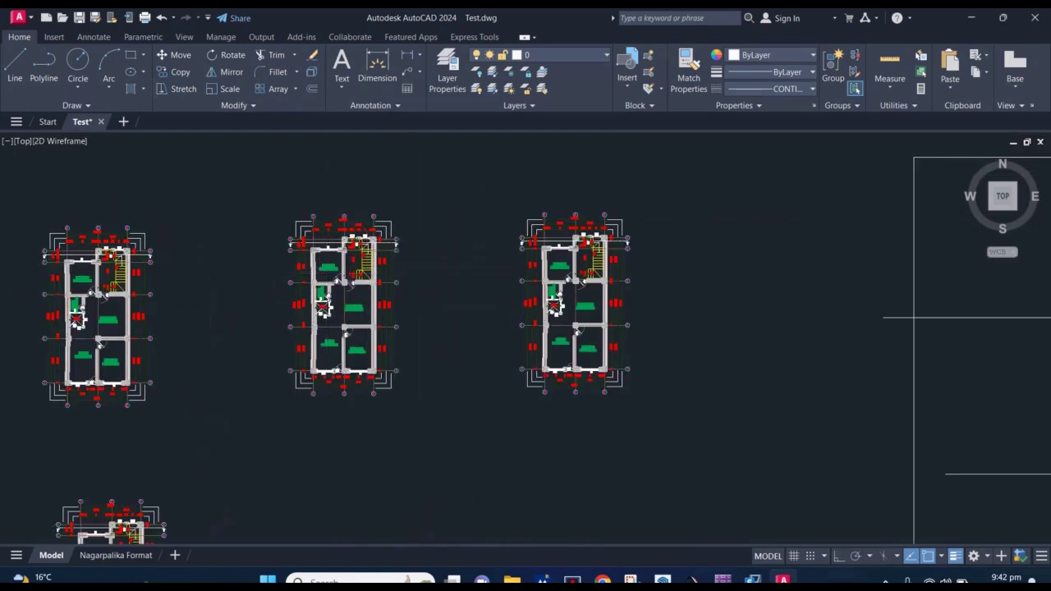
{"action": "scroll", "coordinate": [395, 274], "scroll_direction": "down", "scroll_amount": 5}
{"action": "middle_click_drag", "start_coordinate": [505, 296], "coordinate": [474, 277]}
{"action": "middle_click_drag", "start_coordinate": [627, 284], "coordinate": [381, 253]}
{"action": "scroll", "coordinate": [418, 321], "scroll_direction": "up", "scroll_amount": 2}
{"action": "left_click", "coordinate": [494, 392]}
{"action": "left_click", "coordinate": [435, 212]}
{"action": "scroll", "coordinate": [501, 295], "scroll_direction": "up", "scroll_amount": 2}
{"action": "mouse_move", "coordinate": [510, 300]}
{"action": "middle_mouse_down"}
{"action": "mouse_move", "coordinate": [486, 281]}
{"action": "mouse_move", "coordinate": [501, 282]}
{"action": "middle_mouse_up"}
{"action": "scroll", "coordinate": [488, 282], "scroll_direction": "down", "scroll_amount": 4}
{"action": "scroll", "coordinate": [506, 288], "scroll_direction": "up", "scroll_amount": 2}
Begin a DLI linear dimension across the rectangle's width, then cancel it unplaced
{"action": "key", "text": "Escape"}
{"action": "middle_click_drag", "start_coordinate": [314, 317], "coordinate": [354, 310]}
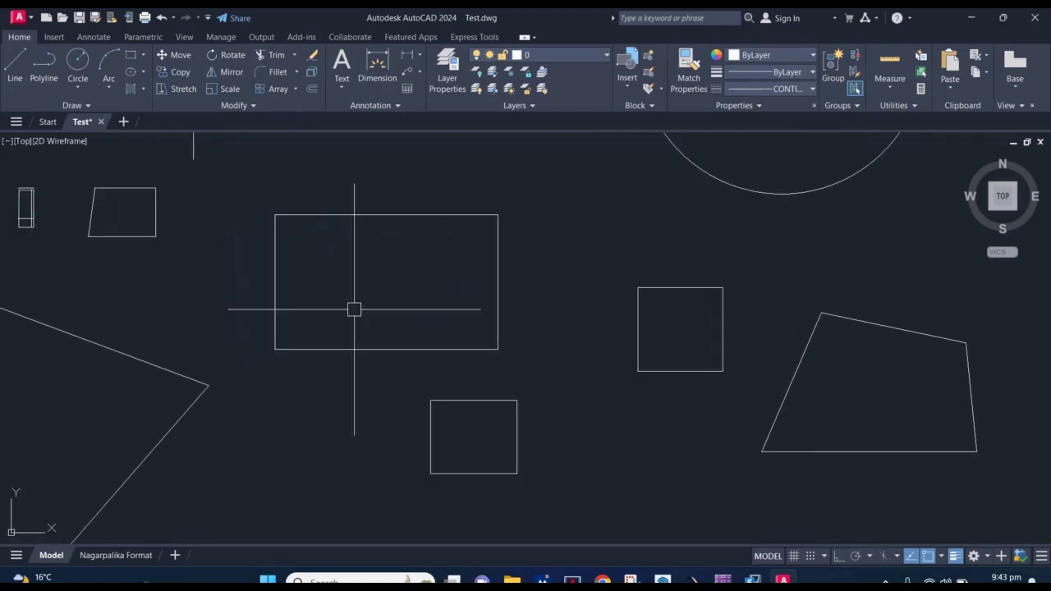
{"action": "scroll", "coordinate": [313, 309], "scroll_direction": "up", "scroll_amount": 2}
{"action": "type", "text": "dli"}
{"action": "key", "text": "Return"}
{"action": "left_click", "coordinate": [254, 291]}
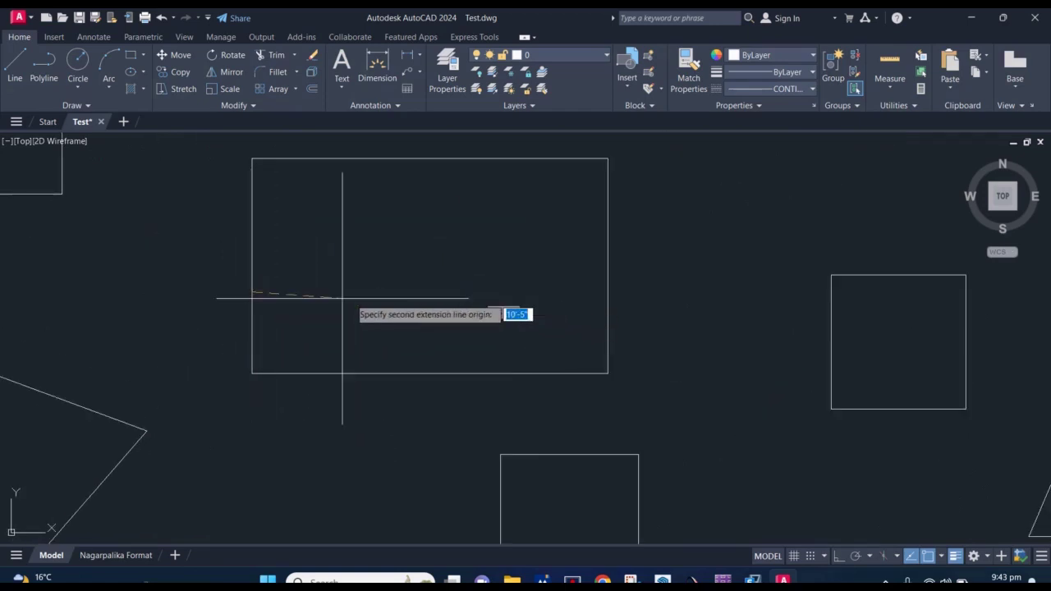
{"action": "left_click", "coordinate": [607, 289]}
{"action": "scroll", "coordinate": [472, 293], "scroll_direction": "up", "scroll_amount": 5}
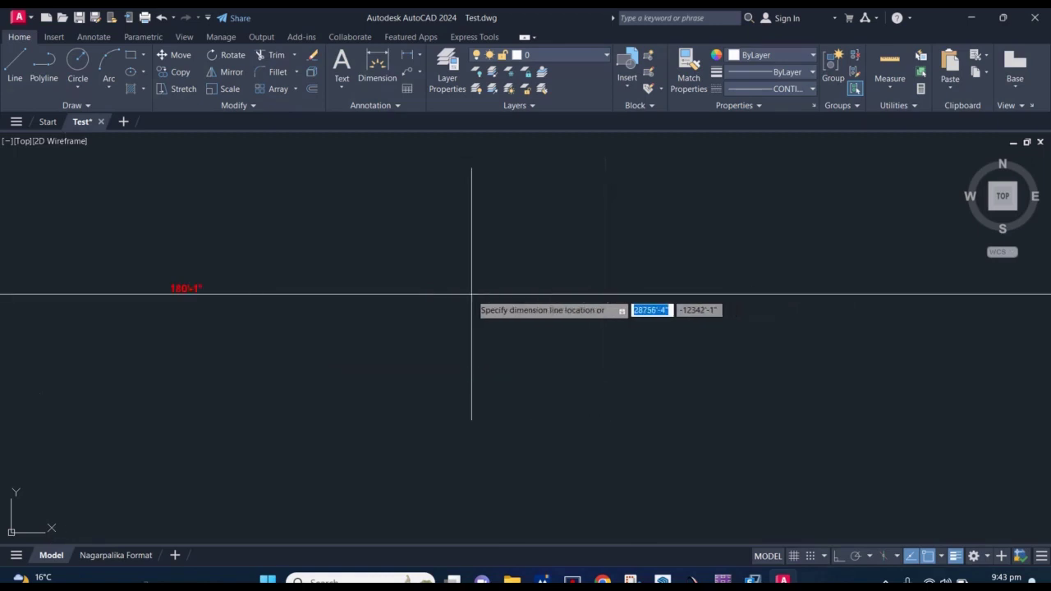
{"action": "middle_click_drag", "start_coordinate": [472, 293], "coordinate": [557, 292]}
{"action": "scroll", "coordinate": [446, 301], "scroll_direction": "down", "scroll_amount": 5}
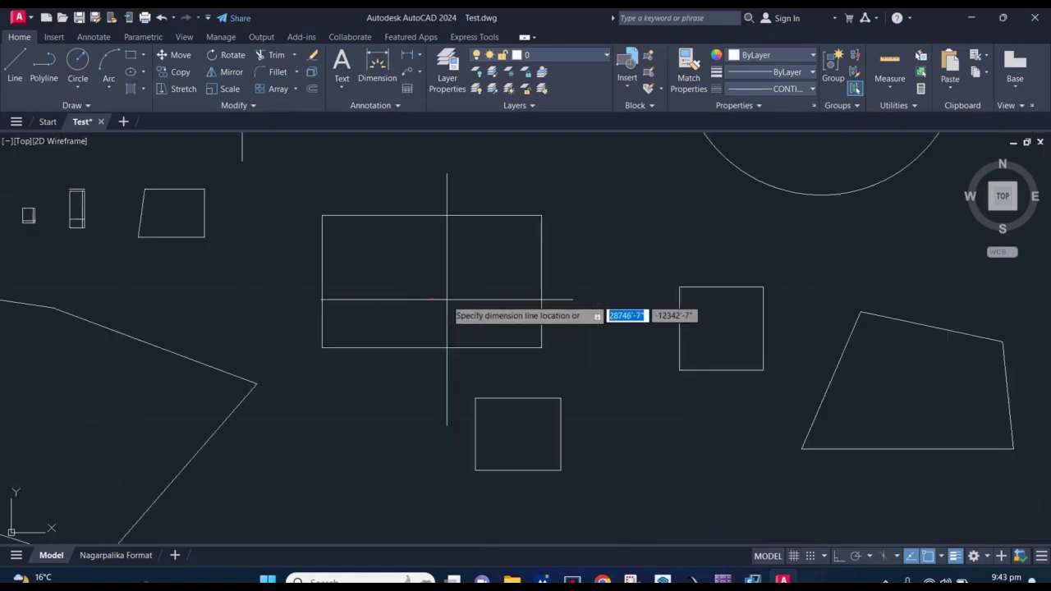
{"action": "scroll", "coordinate": [493, 312], "scroll_direction": "down", "scroll_amount": 3}
{"action": "key", "text": "Escape"}
Select the small square with a crossing window
{"action": "scroll", "coordinate": [528, 383], "scroll_direction": "up", "scroll_amount": 5}
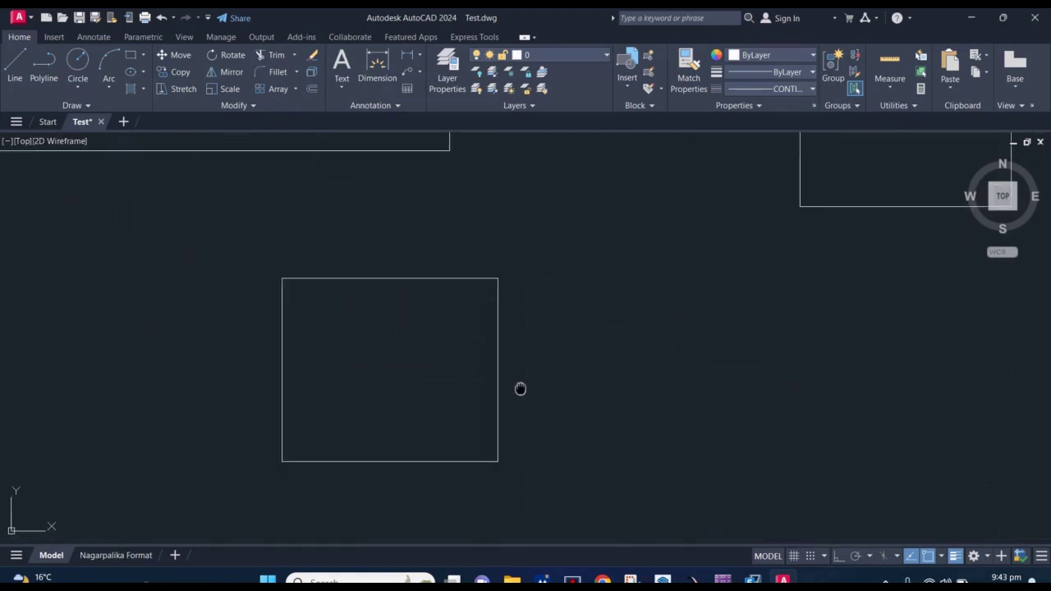
{"action": "left_click", "coordinate": [556, 430]}
{"action": "left_click", "coordinate": [450, 182]}
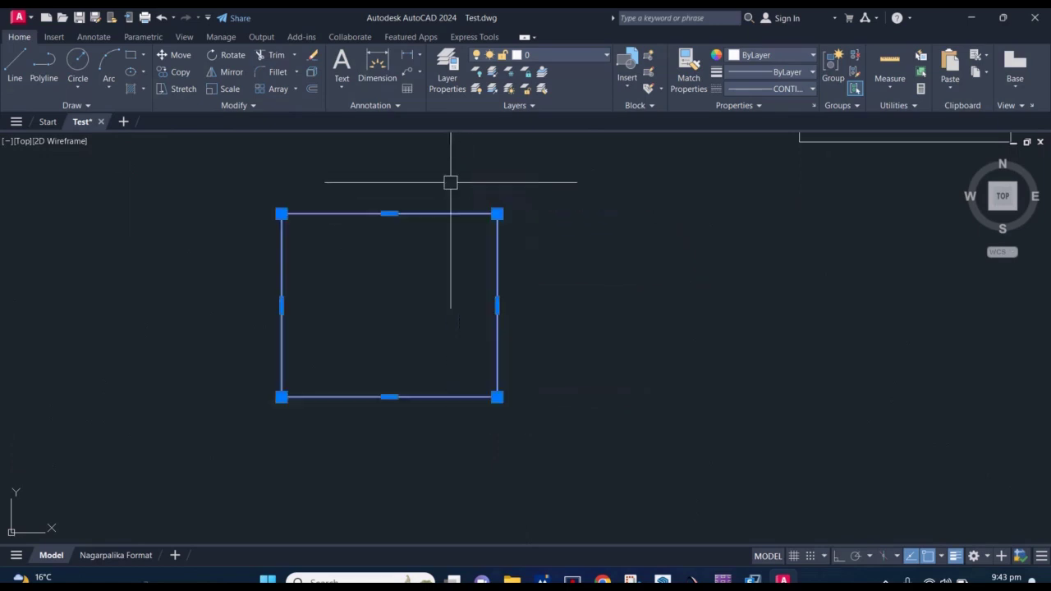
{"action": "right_click", "coordinate": [572, 319]}
{"action": "key", "text": "Escape"}
{"action": "key", "text": "Escape"}
{"action": "left_click", "coordinate": [540, 458]}
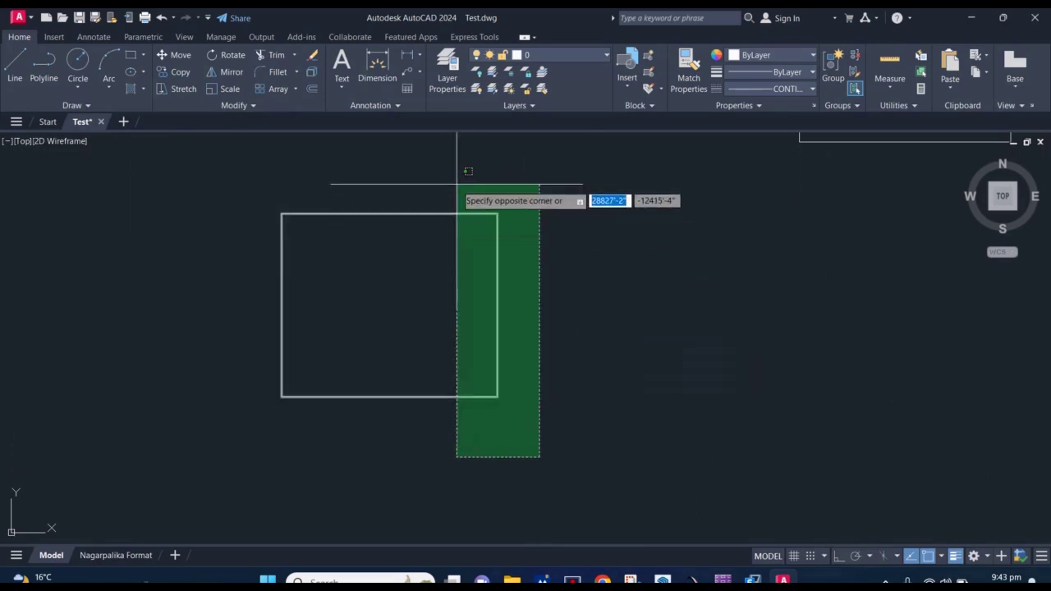
{"action": "left_click", "coordinate": [458, 184]}
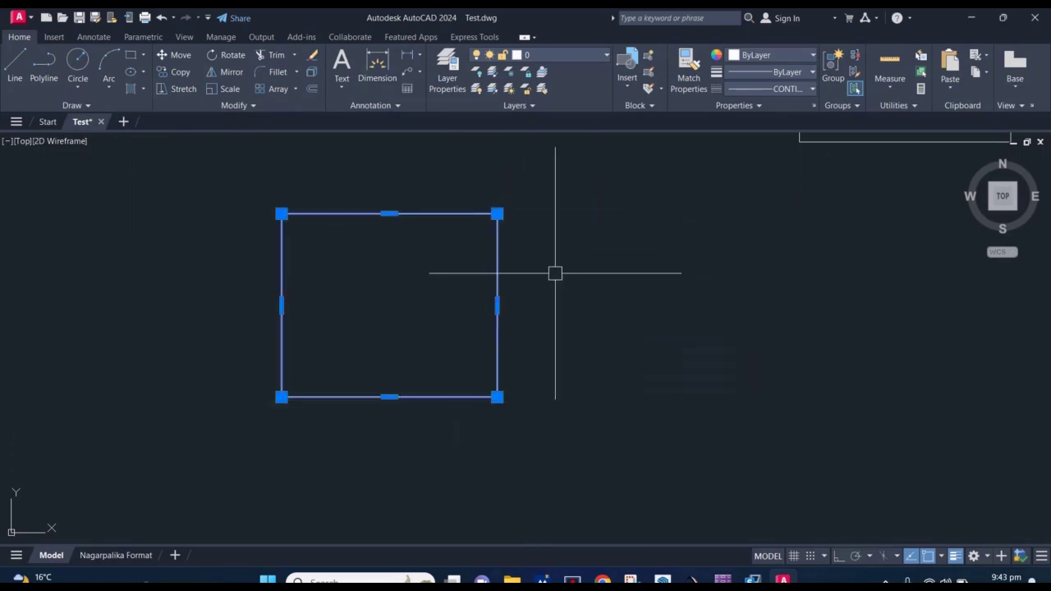
{"action": "middle_click_drag", "start_coordinate": [555, 274], "coordinate": [547, 273]}
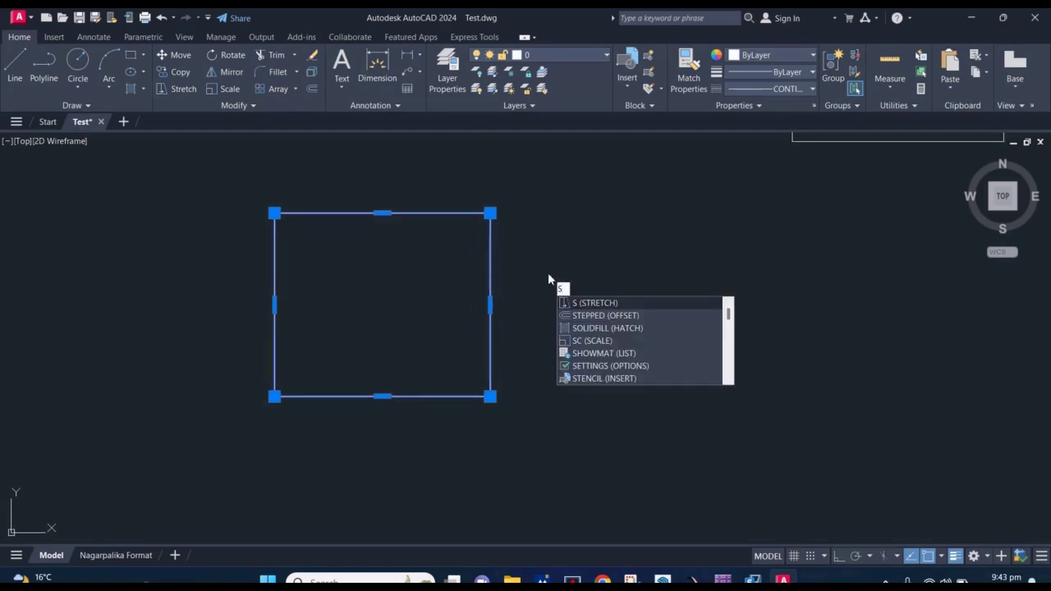
{"action": "middle_click_drag", "start_coordinate": [544, 288], "coordinate": [538, 288]}
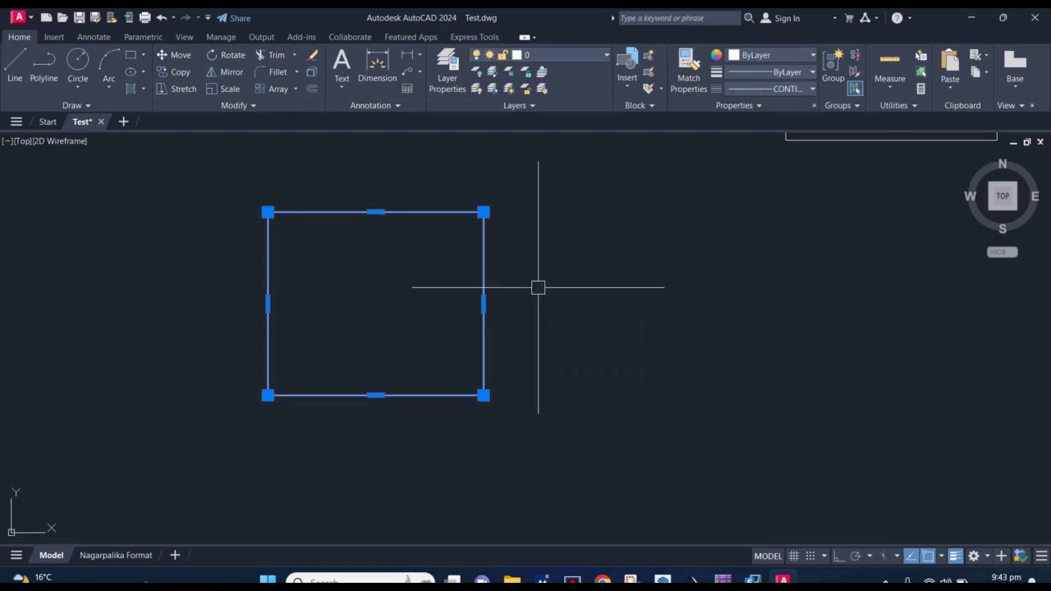
Stretch the square's right side outward horizontally with Ortho on
{"action": "key", "text": "Escape"}
{"action": "left_click", "coordinate": [534, 422]}
{"action": "left_click", "coordinate": [457, 215]}
{"action": "left_click", "coordinate": [509, 235]}
{"action": "key", "text": "Return"}
{"action": "left_click", "coordinate": [577, 312]}
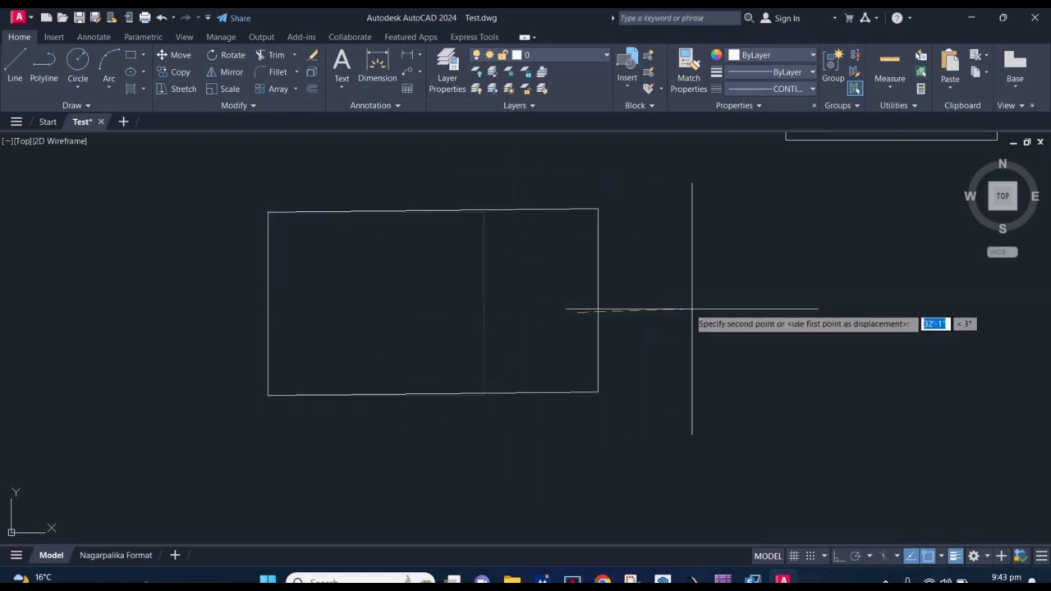
{"action": "left_click", "coordinate": [840, 556]}
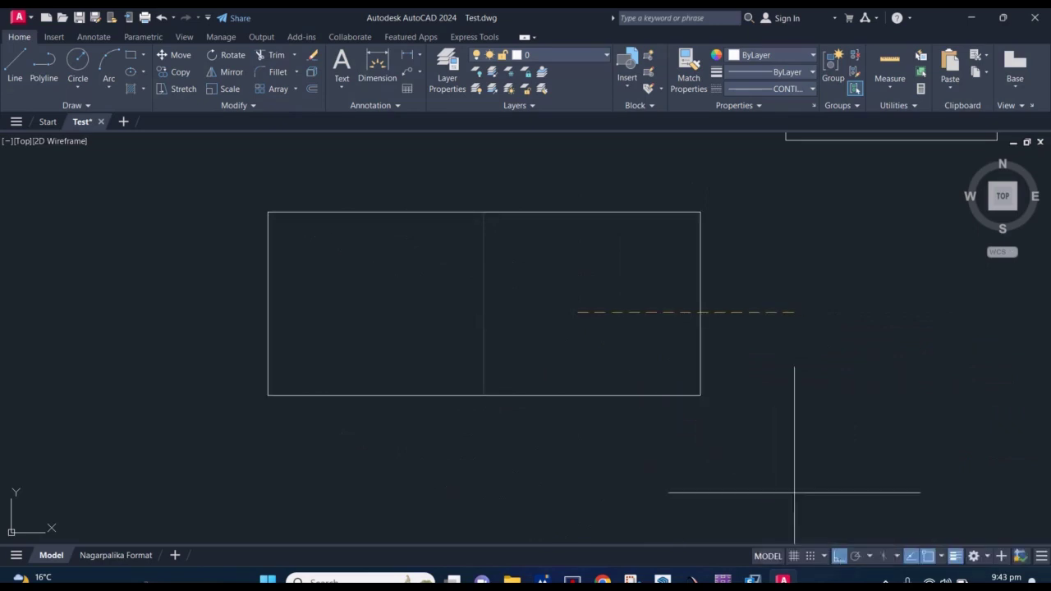
{"action": "left_click", "coordinate": [695, 327]}
Stretch the shape's bottom edge downward to form a larger rectangle
{"action": "left_click", "coordinate": [668, 436]}
{"action": "left_click", "coordinate": [563, 194]}
{"action": "middle_click_drag", "start_coordinate": [669, 254], "coordinate": [578, 254]}
{"action": "key", "text": "Return"}
{"action": "left_click", "coordinate": [579, 310]}
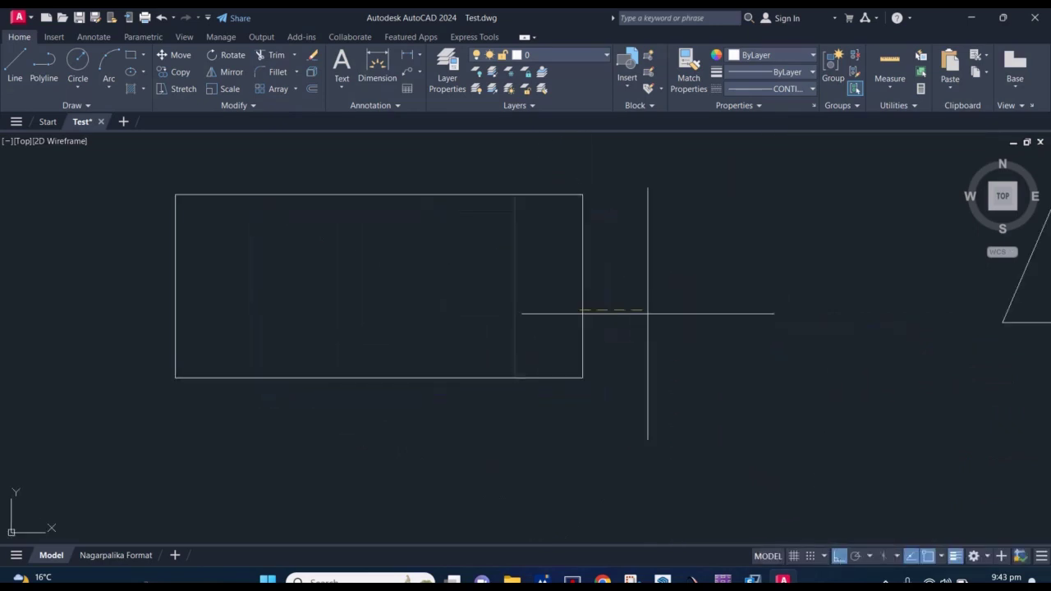
{"action": "scroll", "coordinate": [754, 316], "scroll_direction": "down", "scroll_amount": 2}
{"action": "scroll", "coordinate": [610, 301], "scroll_direction": "down", "scroll_amount": 2}
{"action": "scroll", "coordinate": [610, 301], "scroll_direction": "up", "scroll_amount": 3}
{"action": "left_click", "coordinate": [713, 342]}
{"action": "left_click", "coordinate": [317, 251]}
{"action": "middle_click_drag", "start_coordinate": [317, 251], "coordinate": [357, 218]}
{"action": "key", "text": "Return"}
{"action": "left_click", "coordinate": [353, 301]}
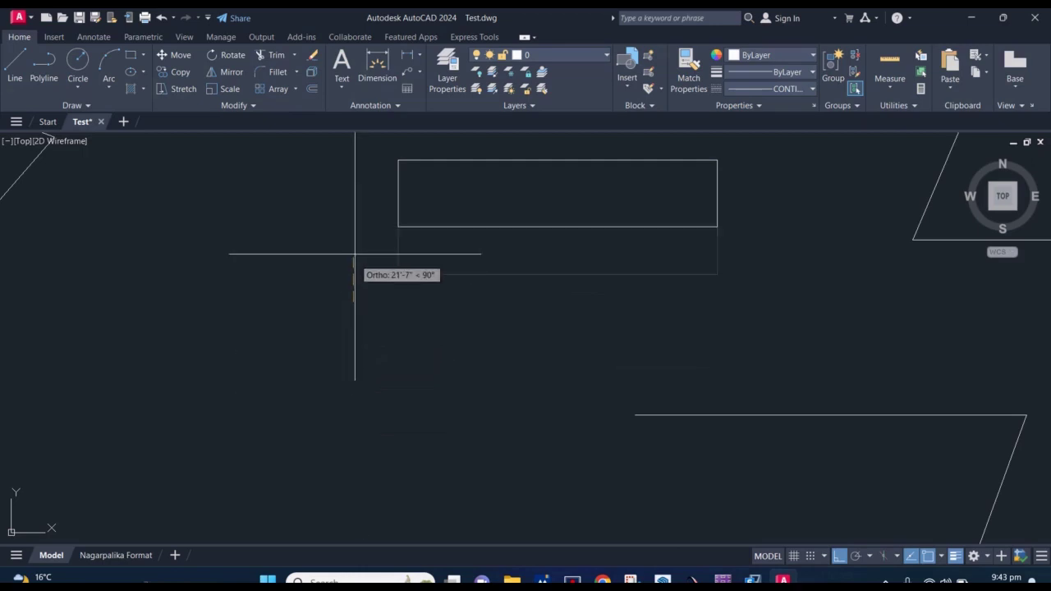
{"action": "left_click", "coordinate": [369, 391]}
{"action": "scroll", "coordinate": [485, 298], "scroll_direction": "down", "scroll_amount": 2}
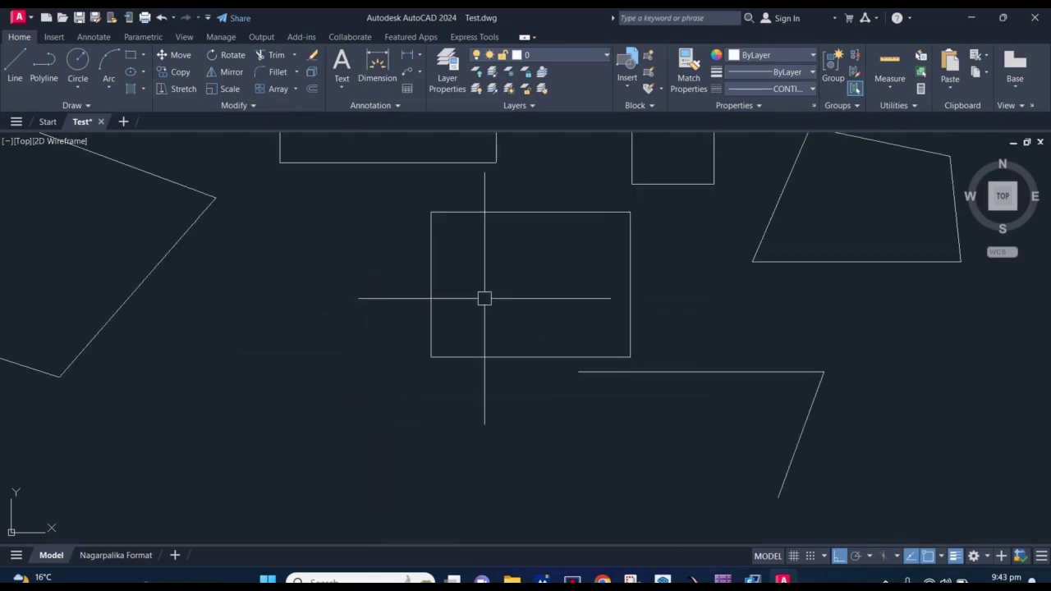
{"action": "scroll", "coordinate": [485, 299], "scroll_direction": "down", "scroll_amount": 5}
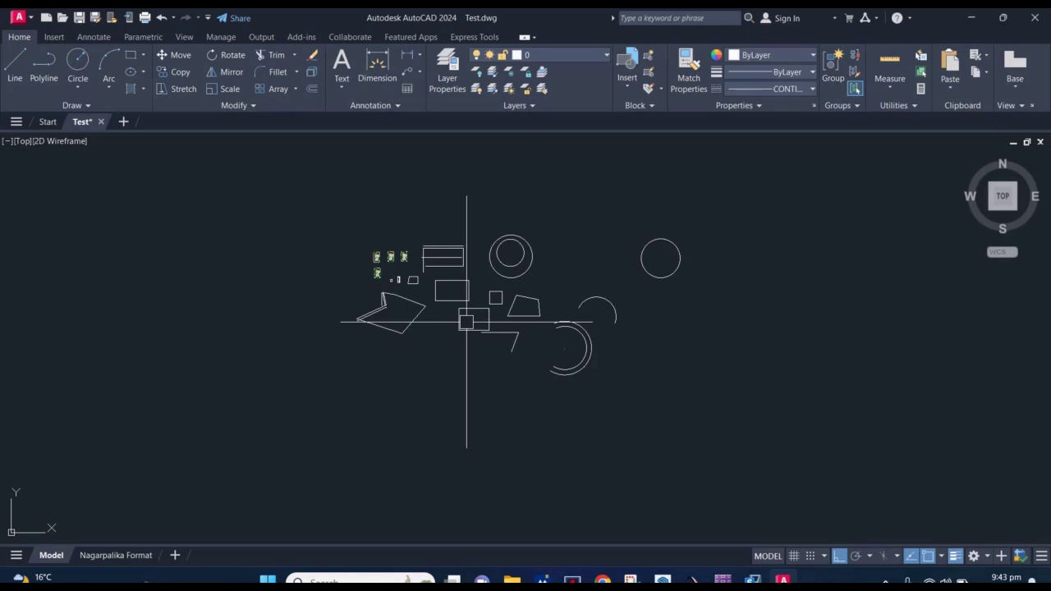
Move the left rectangle to a new position to the right
{"action": "scroll", "coordinate": [467, 322], "scroll_direction": "down", "scroll_amount": 2}
{"action": "scroll", "coordinate": [460, 296], "scroll_direction": "up", "scroll_amount": 4}
{"action": "scroll", "coordinate": [457, 263], "scroll_direction": "up", "scroll_amount": 5}
{"action": "scroll", "coordinate": [433, 300], "scroll_direction": "down", "scroll_amount": 5}
{"action": "scroll", "coordinate": [433, 300], "scroll_direction": "down", "scroll_amount": 3}
{"action": "middle_click_drag", "start_coordinate": [457, 310], "coordinate": [409, 282]}
{"action": "scroll", "coordinate": [412, 289], "scroll_direction": "up", "scroll_amount": 4}
{"action": "left_click", "coordinate": [416, 320]}
{"action": "left_click", "coordinate": [145, 157]}
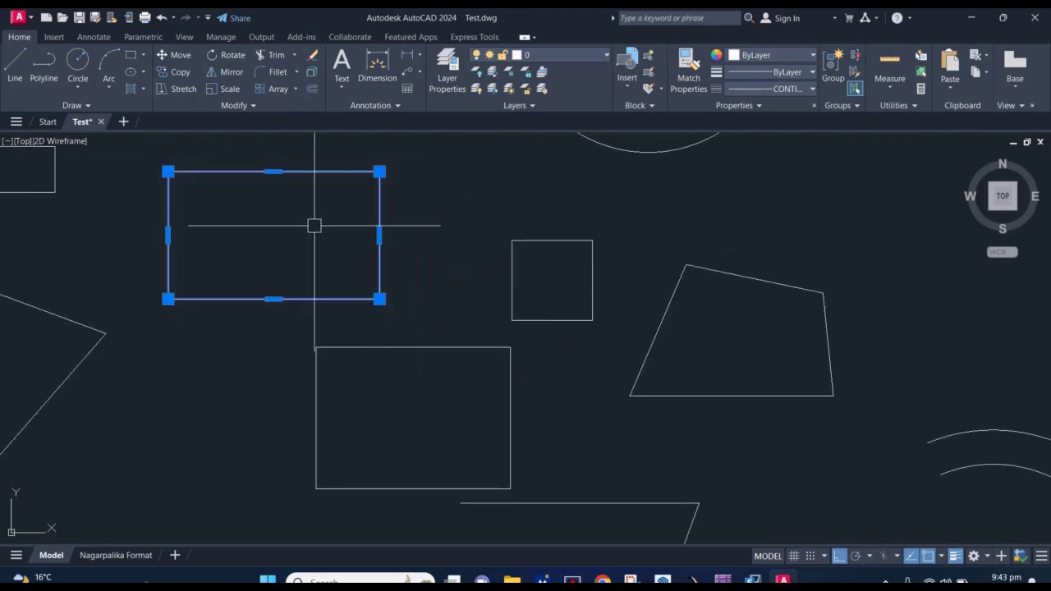
{"action": "key", "text": "Return"}
{"action": "scroll", "coordinate": [242, 247], "scroll_direction": "down", "scroll_amount": 5}
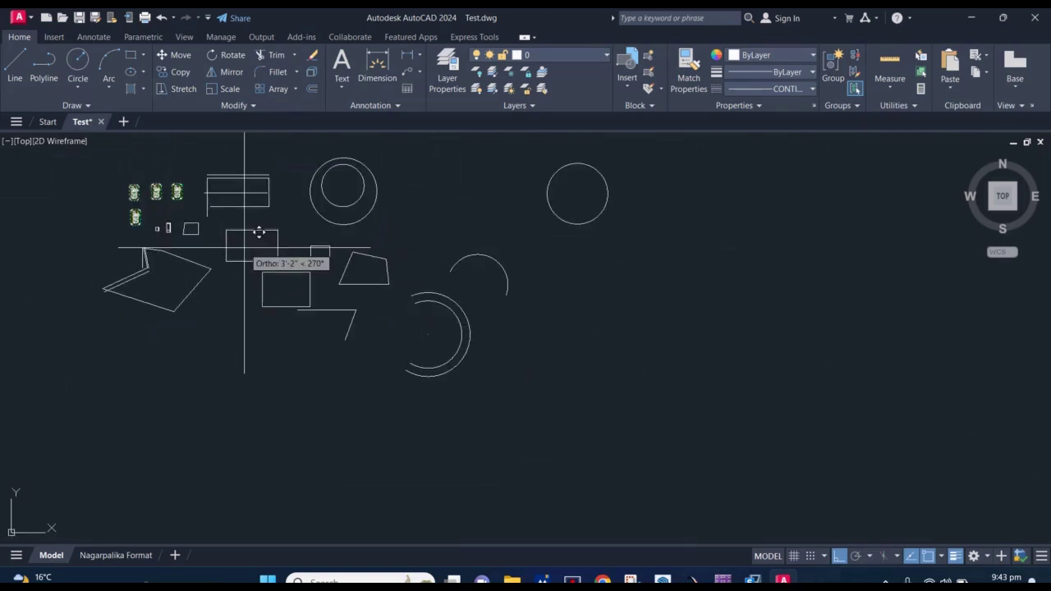
{"action": "left_click", "coordinate": [246, 246]}
{"action": "left_click", "coordinate": [574, 283]}
Rotate the moved rectangle about its centre to a diagonal tilt
{"action": "scroll", "coordinate": [575, 263], "scroll_direction": "up", "scroll_amount": 6}
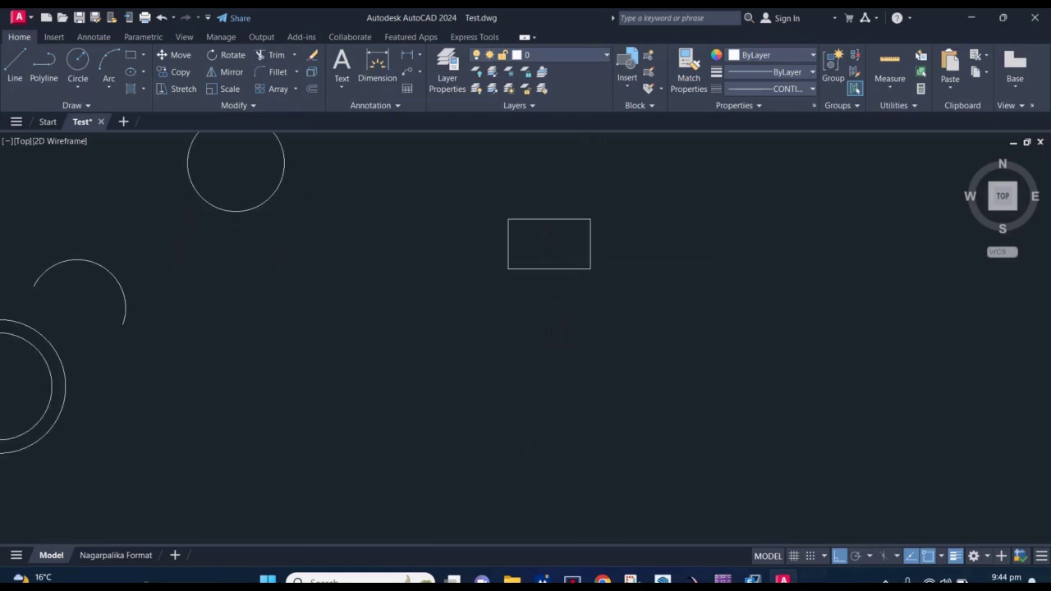
{"action": "left_click", "coordinate": [593, 368]}
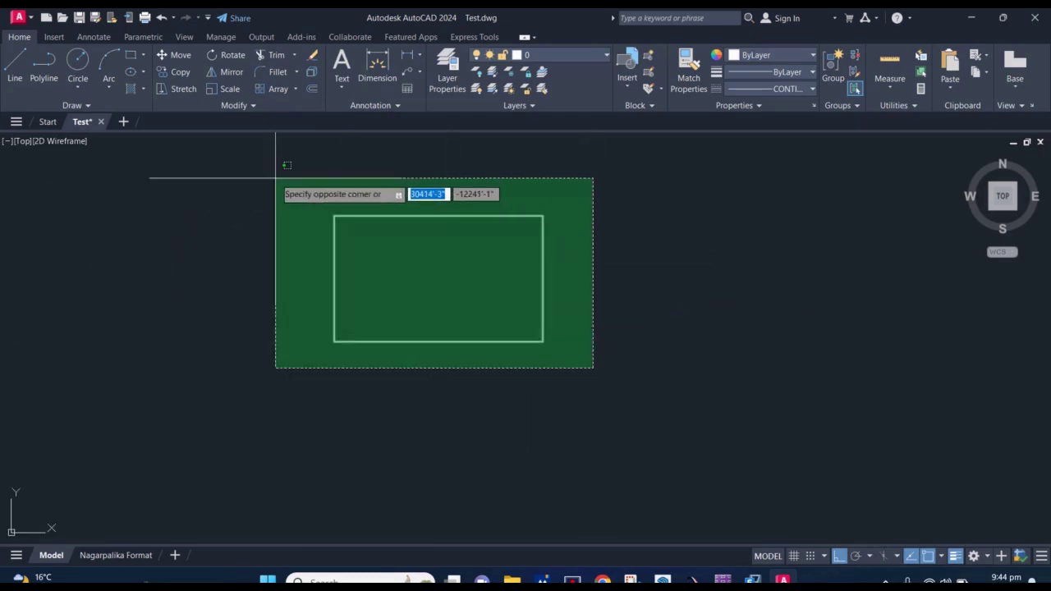
{"action": "key", "text": "Escape"}
{"action": "left_click", "coordinate": [586, 378]}
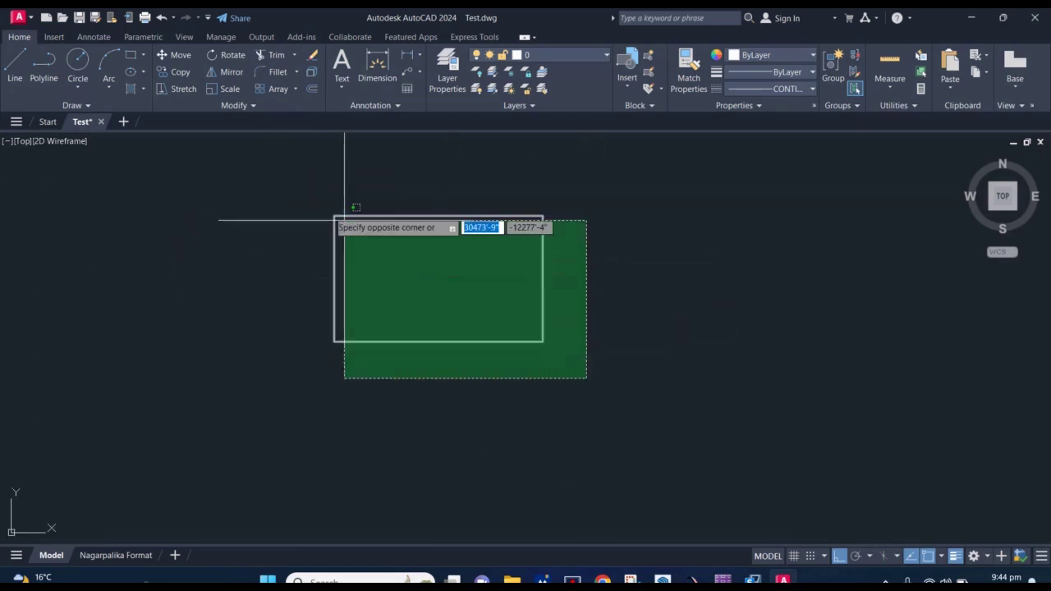
{"action": "left_click", "coordinate": [285, 183]}
{"action": "middle_click_drag", "start_coordinate": [425, 223], "coordinate": [424, 312]}
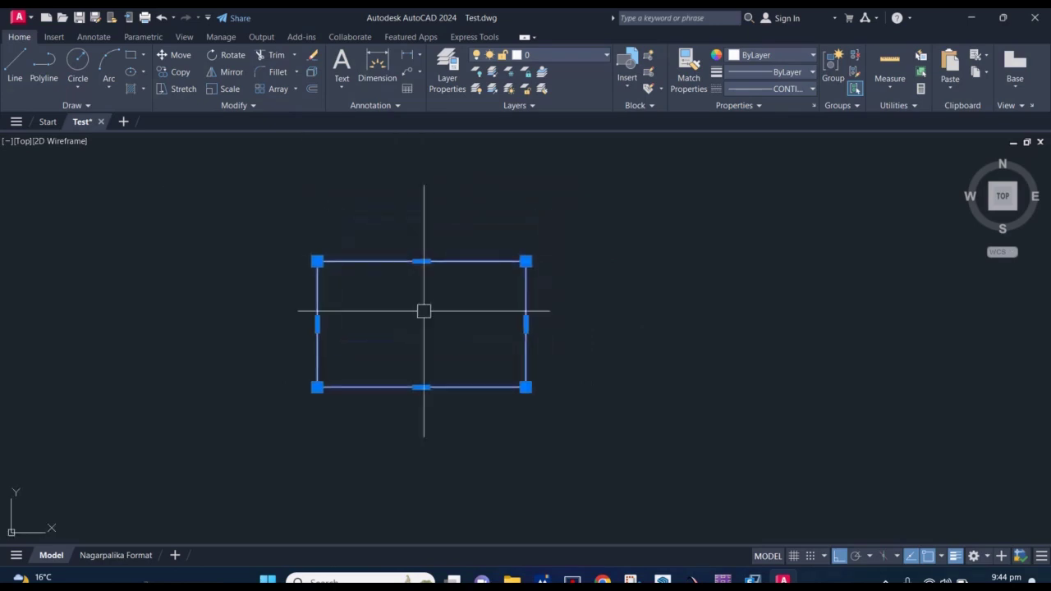
{"action": "type", "text": "ro"}
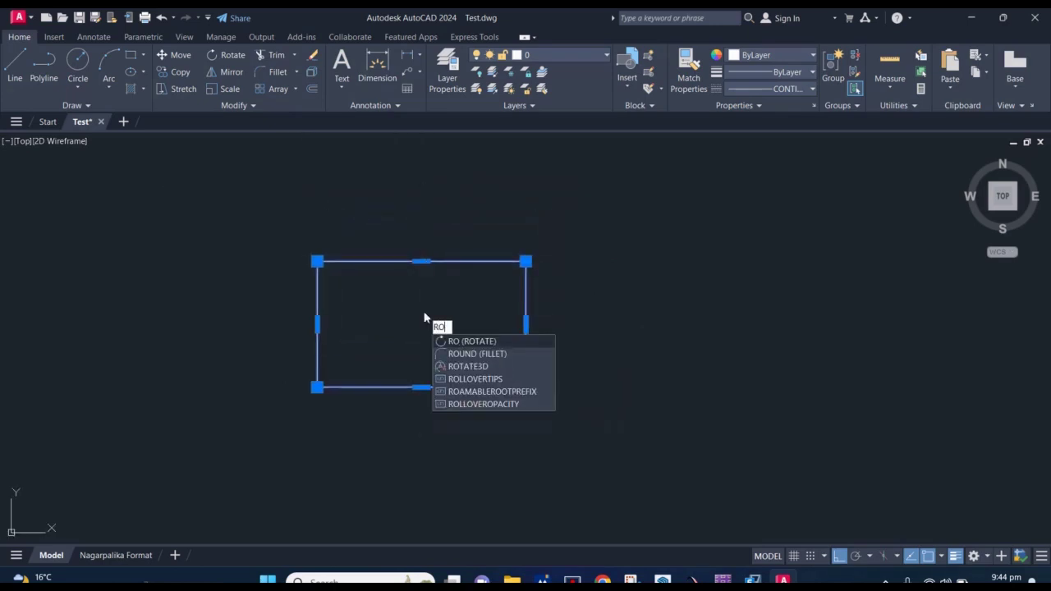
{"action": "key", "text": "Return"}
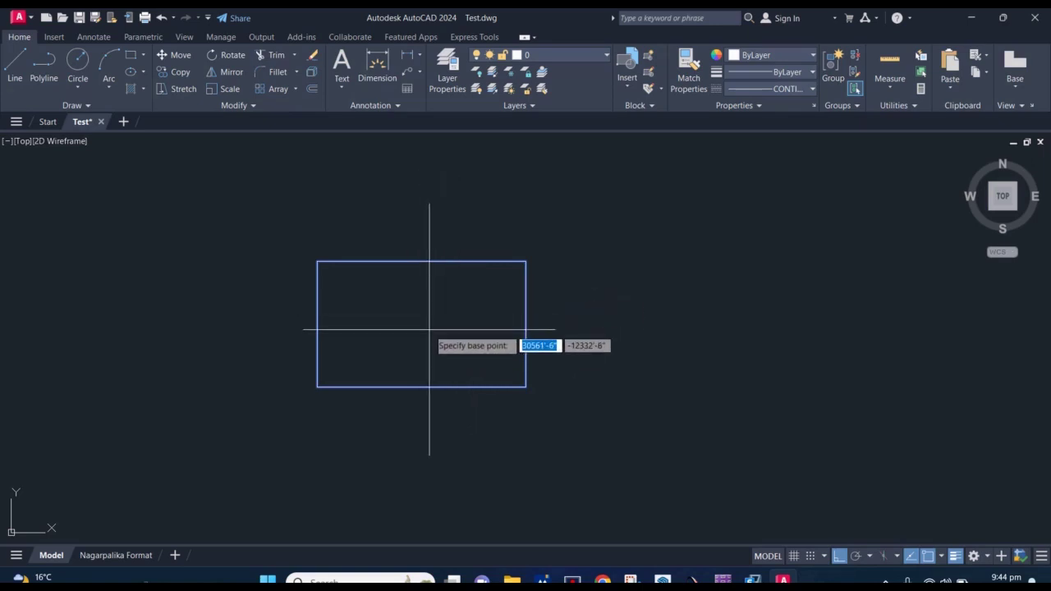
{"action": "left_click", "coordinate": [422, 326]}
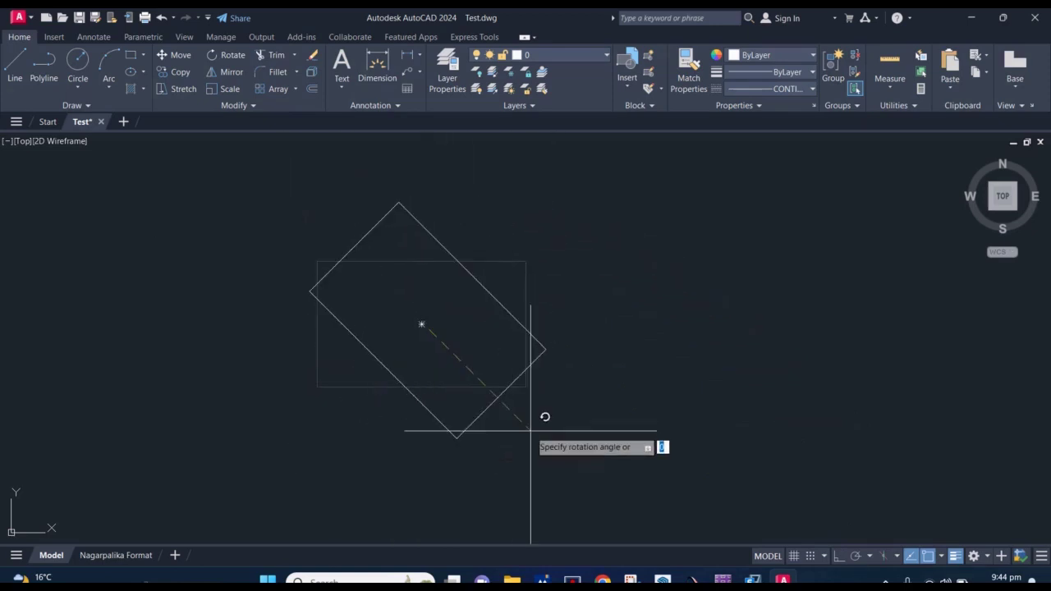
{"action": "left_click", "coordinate": [594, 402]}
{"action": "left_click", "coordinate": [517, 378]}
{"action": "type", "text": "RO"}
{"action": "key", "text": "Return"}
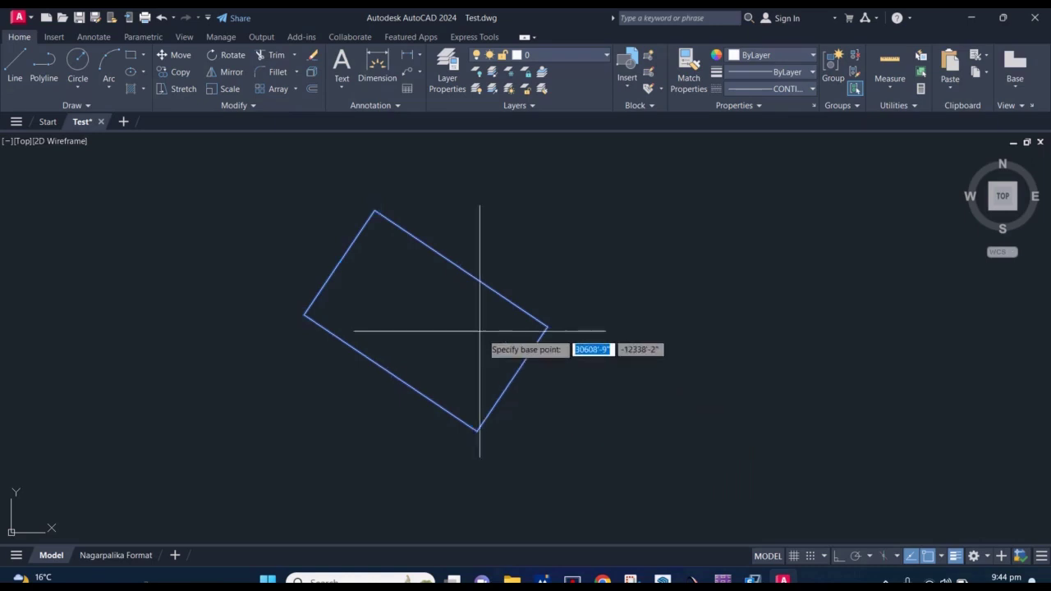
{"action": "left_click", "coordinate": [439, 330]}
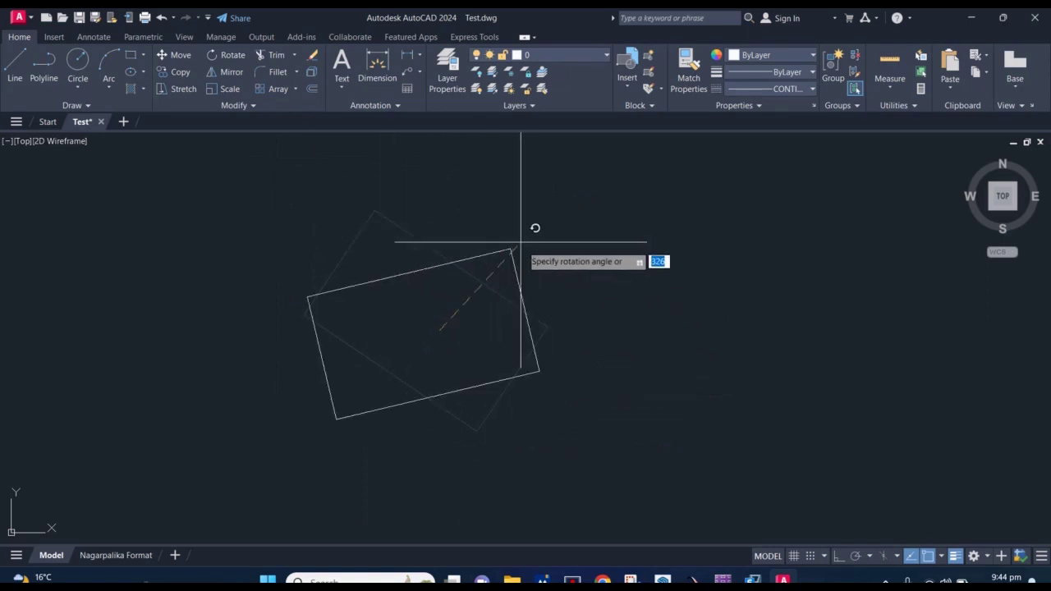
{"action": "left_click", "coordinate": [811, 542]}
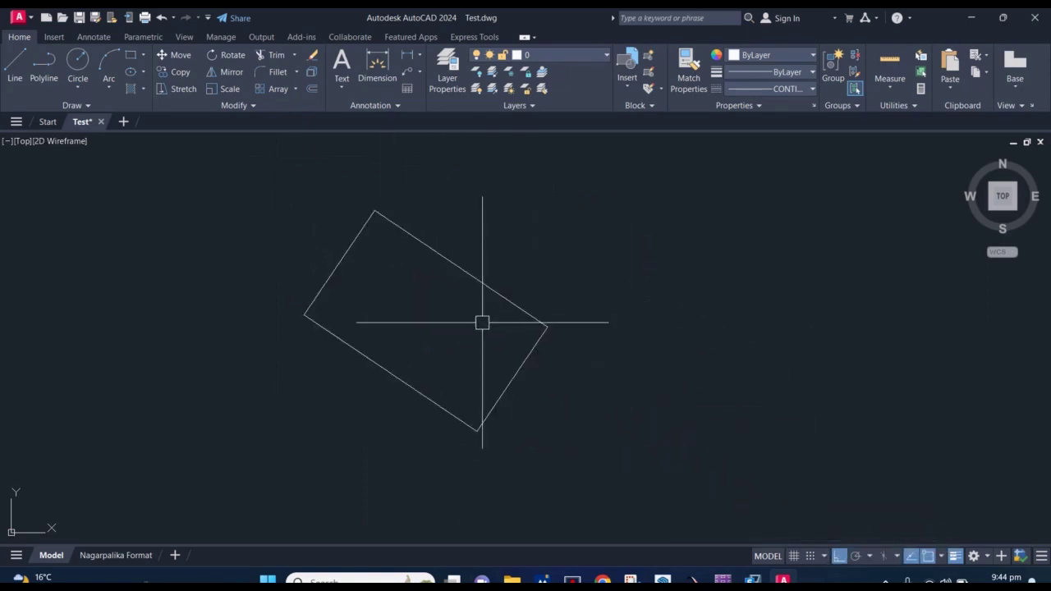
Zoom in on the standalone door symbol and select it
{"action": "scroll", "coordinate": [419, 320], "scroll_direction": "down", "scroll_amount": 5}
{"action": "scroll", "coordinate": [469, 317], "scroll_direction": "down", "scroll_amount": 3}
{"action": "scroll", "coordinate": [383, 324], "scroll_direction": "up", "scroll_amount": 5}
{"action": "scroll", "coordinate": [430, 307], "scroll_direction": "up", "scroll_amount": 3}
{"action": "scroll", "coordinate": [464, 265], "scroll_direction": "up", "scroll_amount": 6}
{"action": "scroll", "coordinate": [416, 246], "scroll_direction": "up", "scroll_amount": 4}
{"action": "scroll", "coordinate": [404, 282], "scroll_direction": "up", "scroll_amount": 1}
{"action": "scroll", "coordinate": [470, 307], "scroll_direction": "up", "scroll_amount": 3}
{"action": "scroll", "coordinate": [468, 308], "scroll_direction": "up", "scroll_amount": 4}
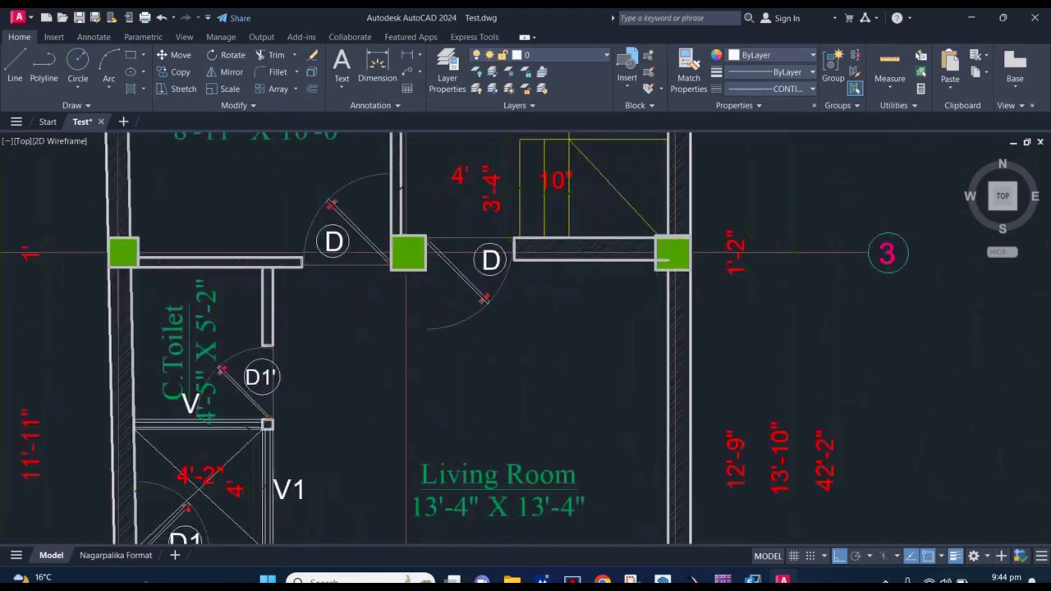
{"action": "scroll", "coordinate": [477, 328], "scroll_direction": "up", "scroll_amount": 3}
{"action": "left_click", "coordinate": [519, 386]}
{"action": "left_click", "coordinate": [433, 314]}
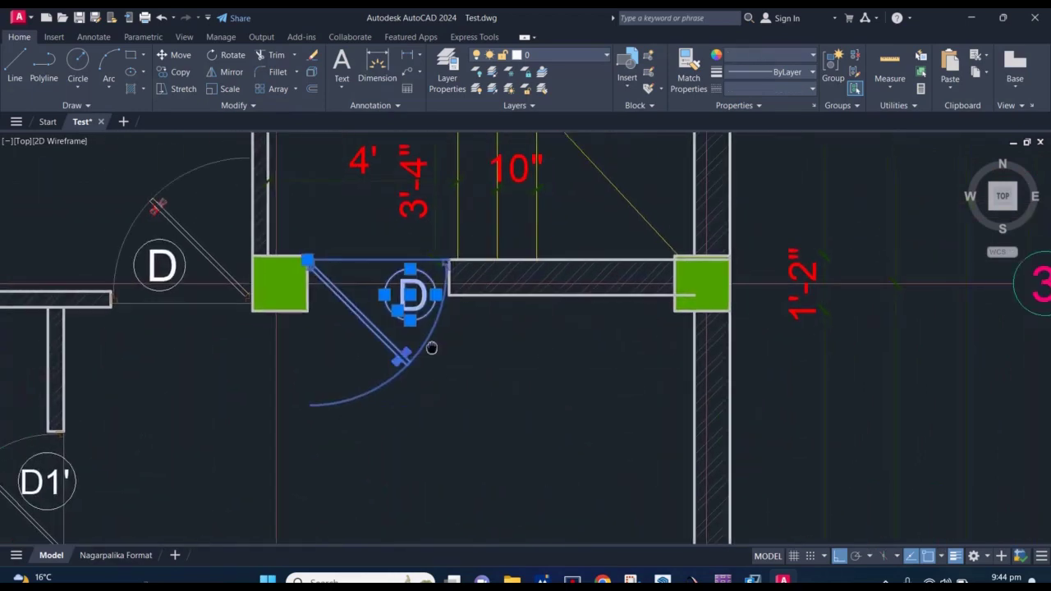
{"action": "middle_click_drag", "start_coordinate": [493, 361], "coordinate": [374, 347]}
{"action": "scroll", "coordinate": [357, 305], "scroll_direction": "down", "scroll_amount": 3}
{"action": "scroll", "coordinate": [286, 305], "scroll_direction": "down", "scroll_amount": 8}
{"action": "scroll", "coordinate": [287, 308], "scroll_direction": "down", "scroll_amount": 2}
{"action": "scroll", "coordinate": [431, 318], "scroll_direction": "up", "scroll_amount": 2}
{"action": "scroll", "coordinate": [432, 315], "scroll_direction": "up", "scroll_amount": 6}
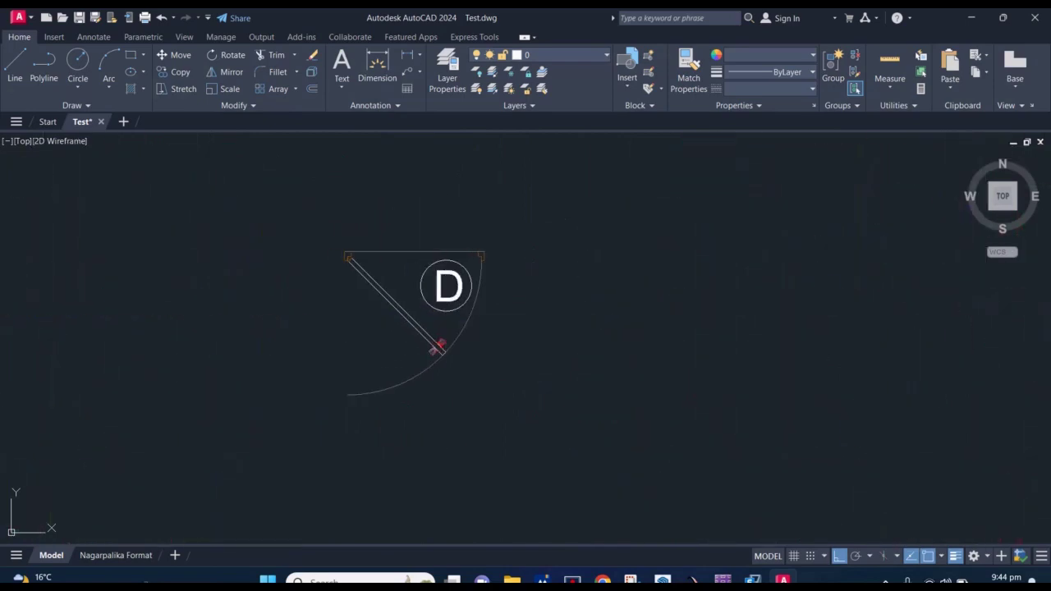
{"action": "scroll", "coordinate": [515, 346], "scroll_direction": "down", "scroll_amount": 2}
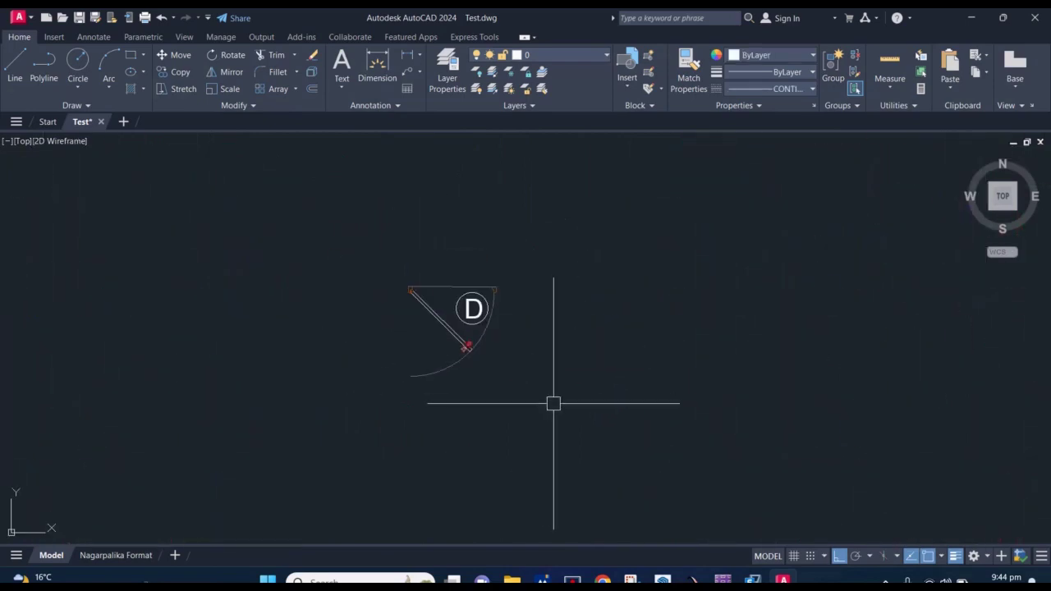
{"action": "left_click", "coordinate": [554, 403]}
{"action": "left_click", "coordinate": [343, 235]}
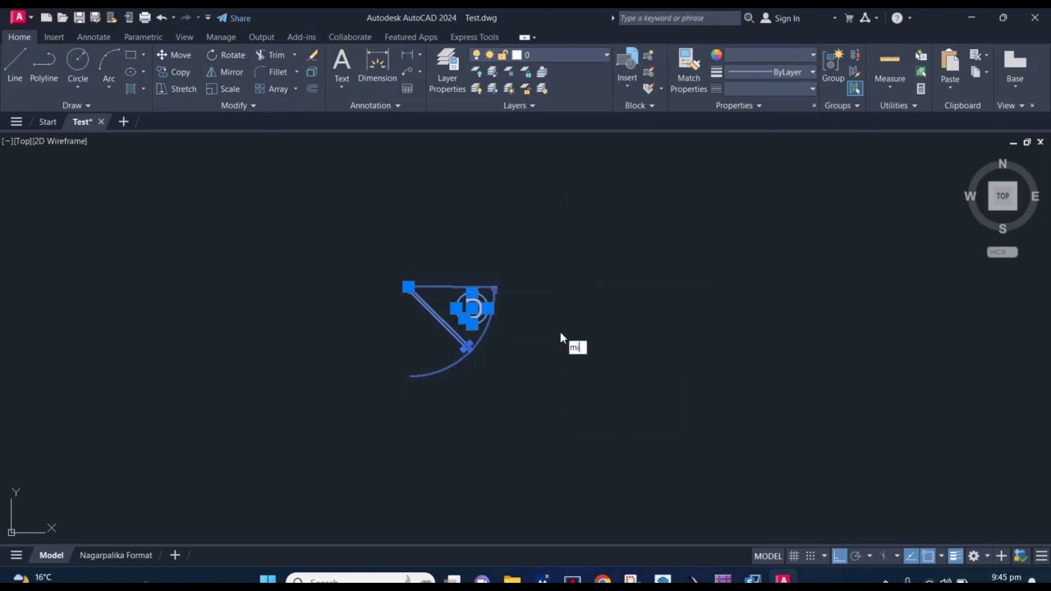
Mirror the door about a horizontal line, erasing the original
{"action": "type", "text": "i"}
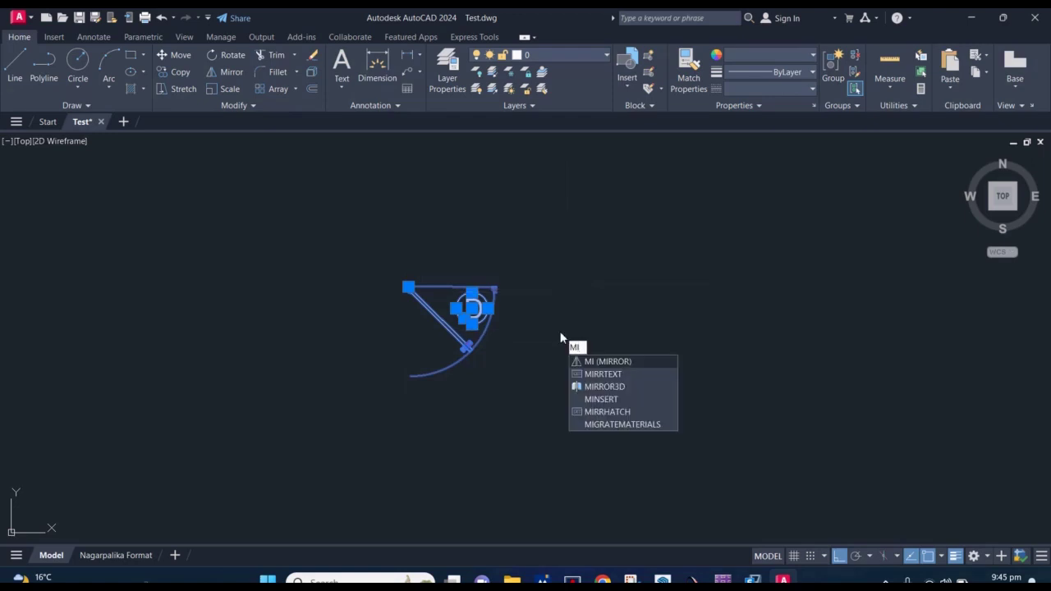
{"action": "left_click", "coordinate": [630, 361]}
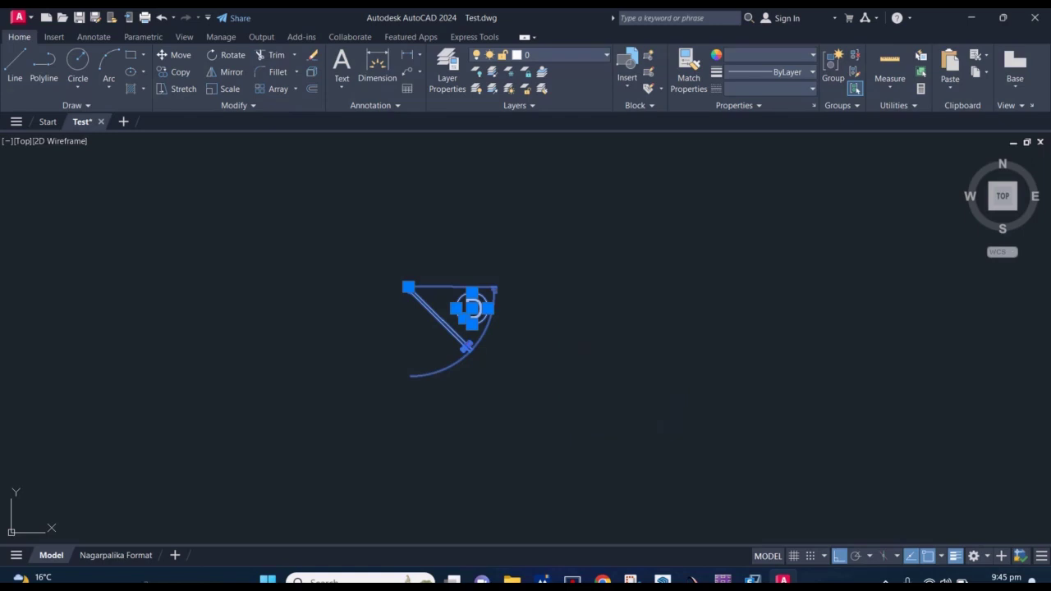
{"action": "left_click", "coordinate": [441, 289]}
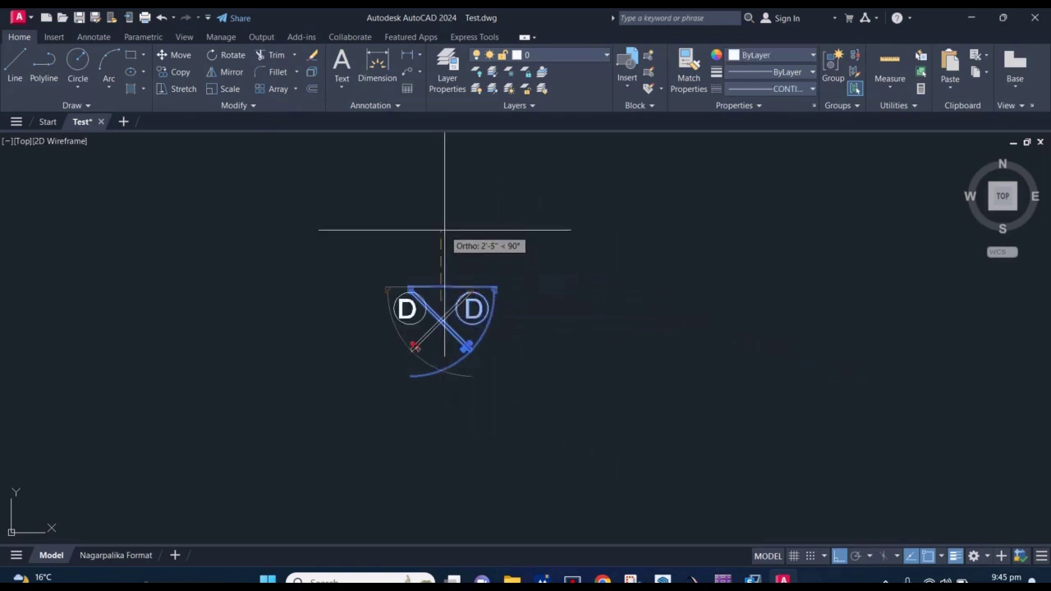
{"action": "left_click", "coordinate": [541, 335]}
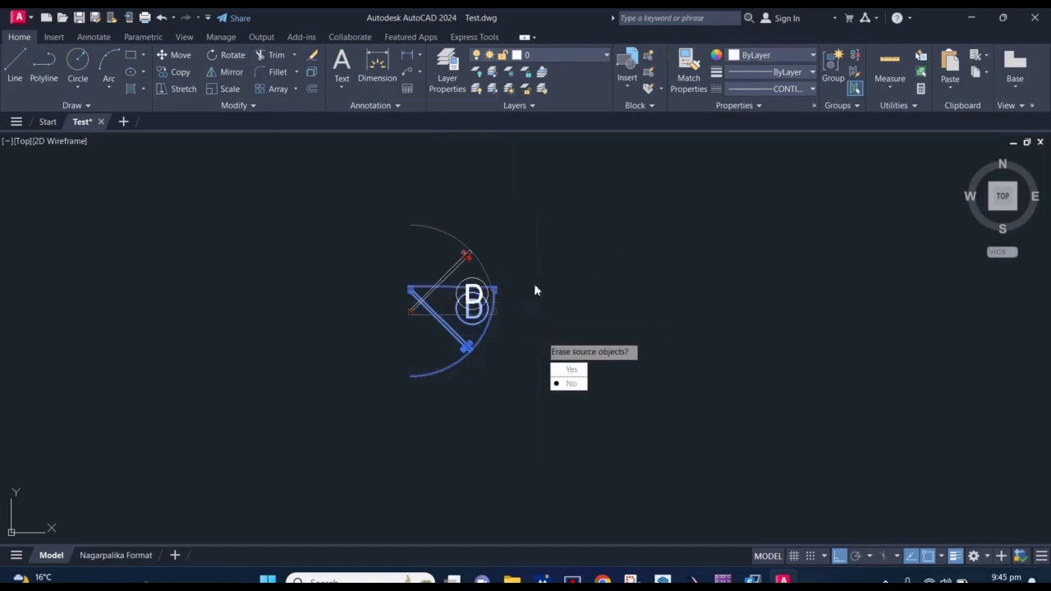
{"action": "type", "text": "y"}
{"action": "key", "text": "Return"}
Rotate the flipped door 90° about a point beside it
{"action": "scroll", "coordinate": [504, 320], "scroll_direction": "up", "scroll_amount": 2}
{"action": "left_click_drag", "start_coordinate": [539, 438], "coordinate": [302, 252]}
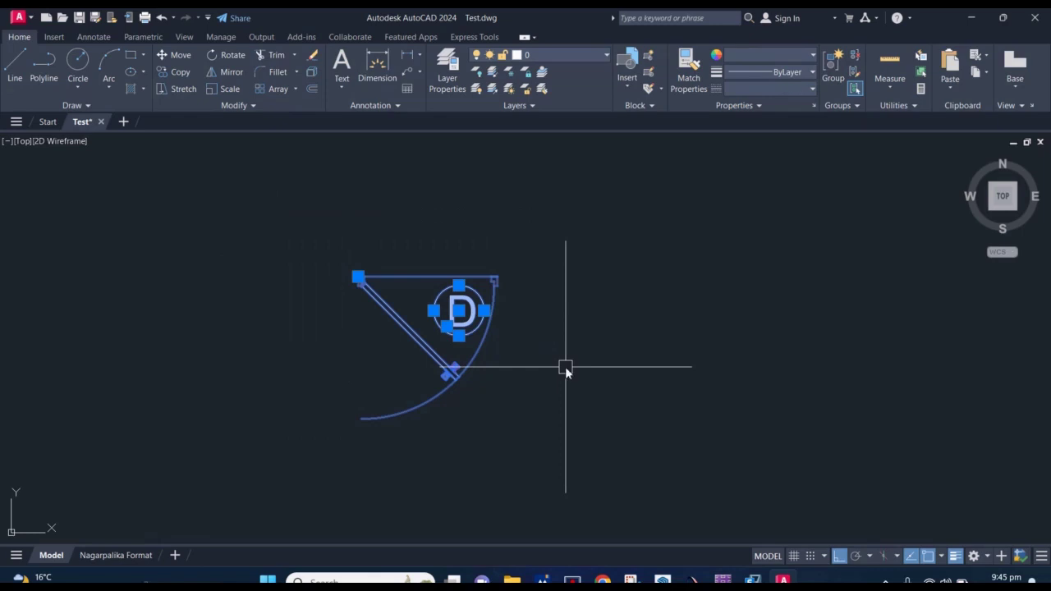
{"action": "type", "text": "R"}
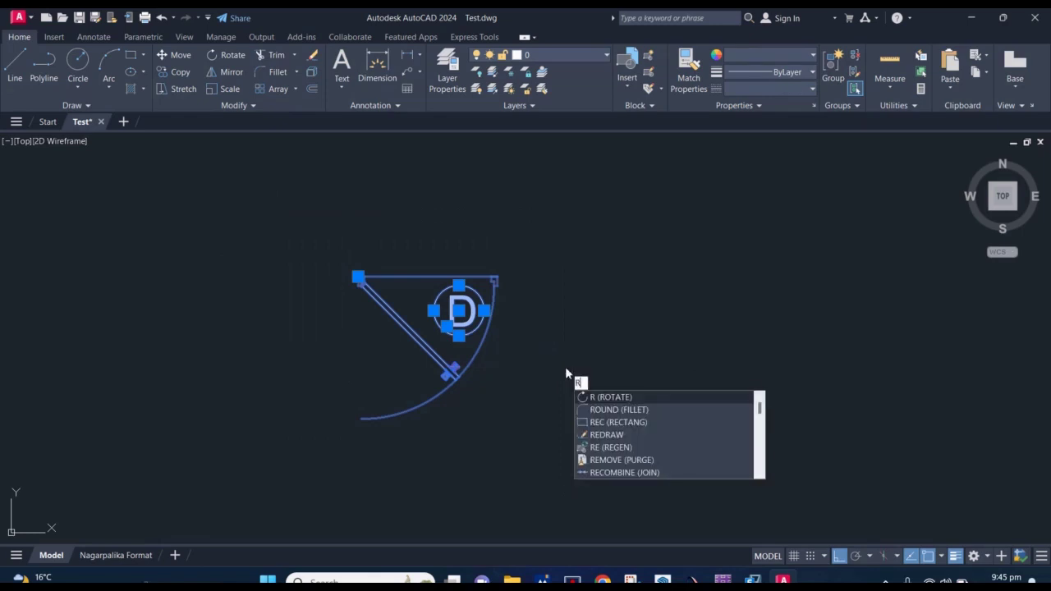
{"action": "type", "text": "O"}
{"action": "key", "text": "Return"}
{"action": "left_click", "coordinate": [457, 305]}
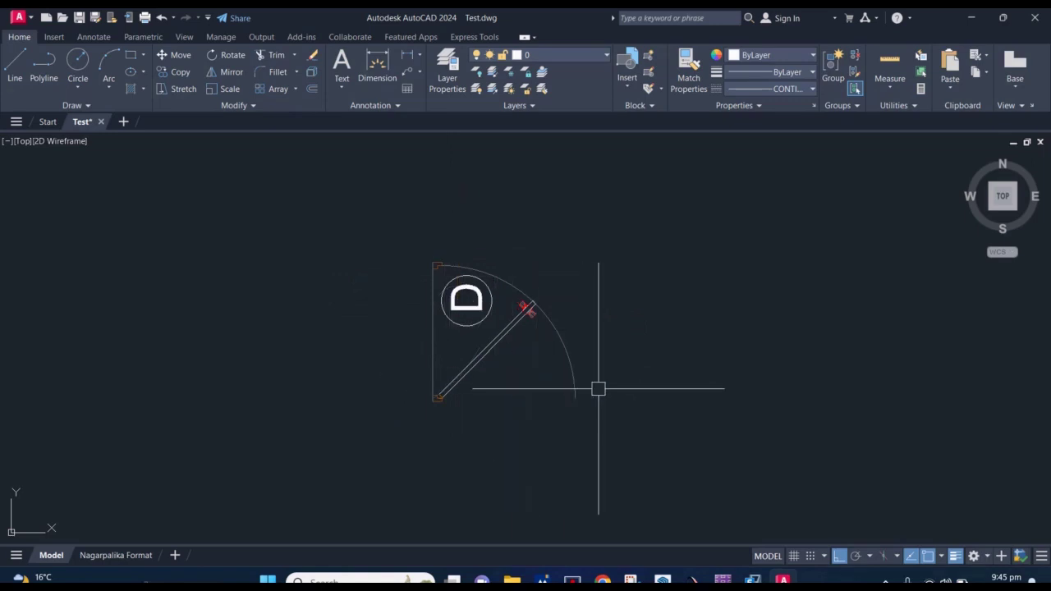
{"action": "left_click_drag", "start_coordinate": [624, 384], "coordinate": [327, 220]}
{"action": "middle_click_drag", "start_coordinate": [458, 275], "coordinate": [433, 256]}
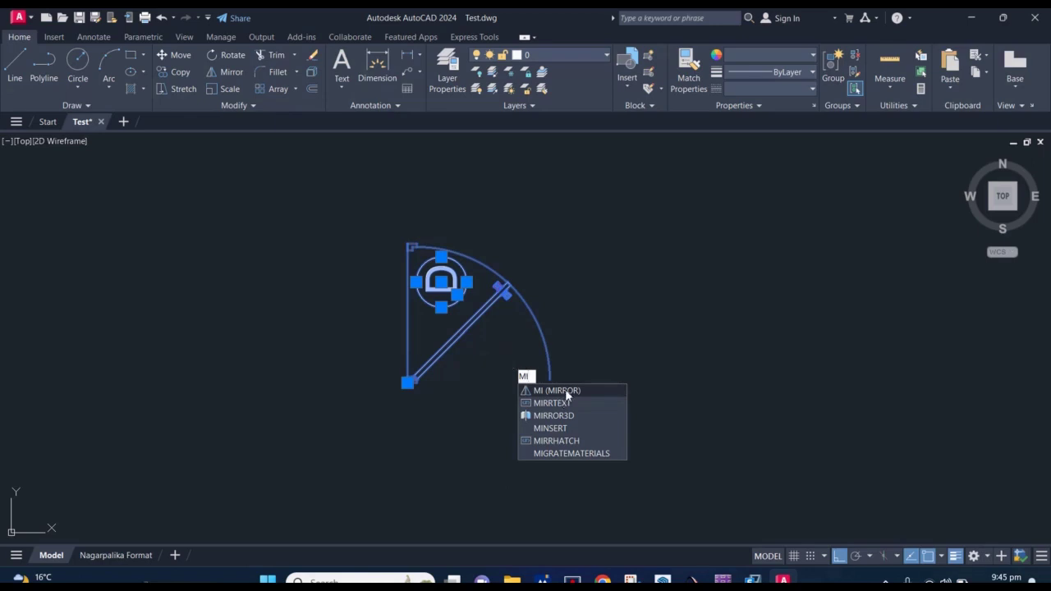
Mirror the door to create a copy beside it, keeping the original
{"action": "left_click", "coordinate": [565, 391]}
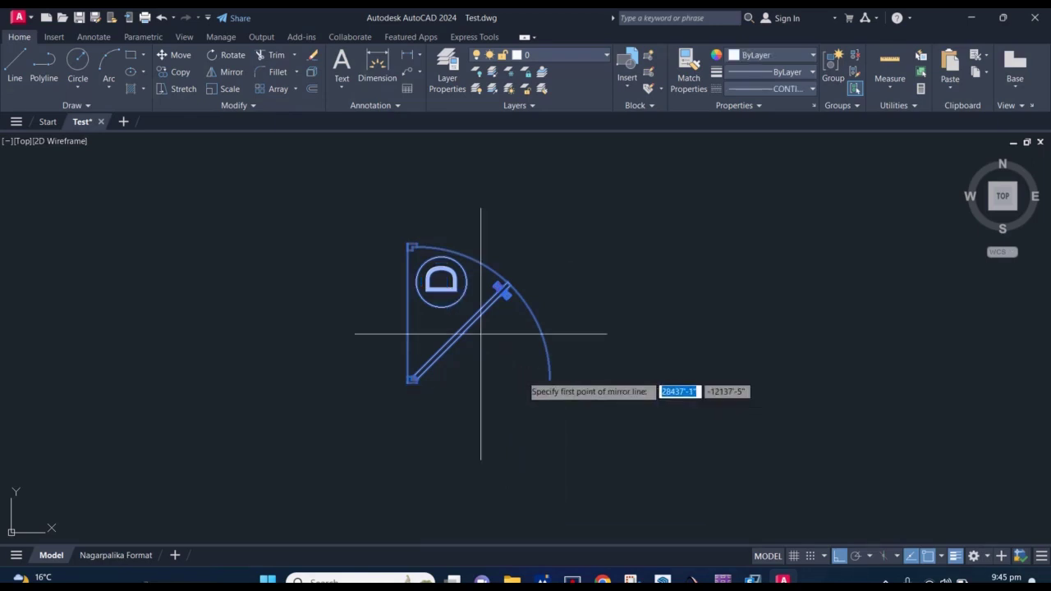
{"action": "left_click", "coordinate": [305, 292]}
{"action": "middle_click_drag", "start_coordinate": [305, 423], "coordinate": [440, 384]}
{"action": "left_click", "coordinate": [441, 427]}
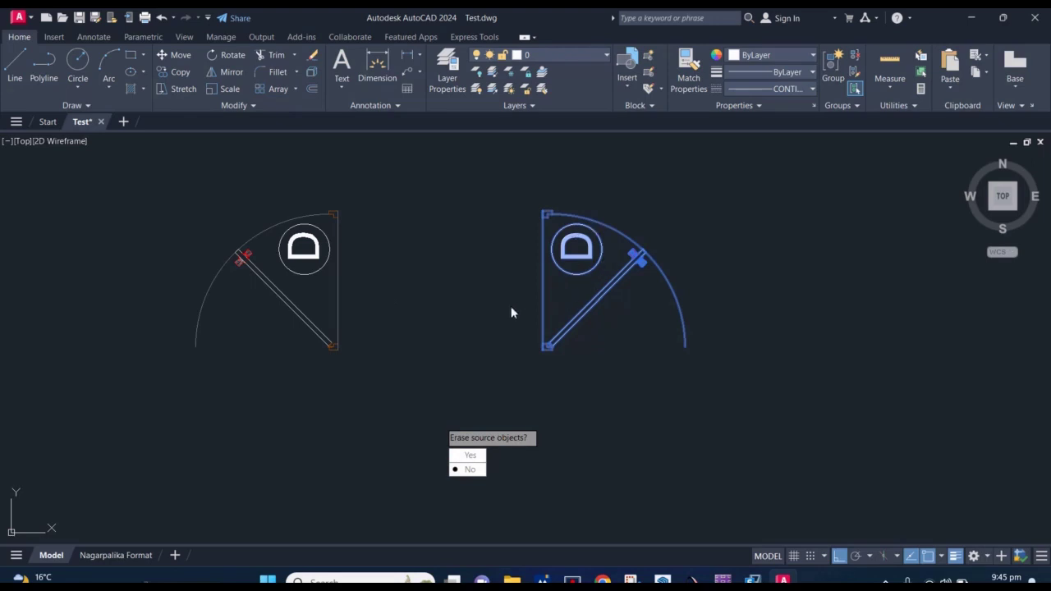
{"action": "left_click", "coordinate": [469, 471]}
{"action": "scroll", "coordinate": [563, 321], "scroll_direction": "down", "scroll_amount": 2}
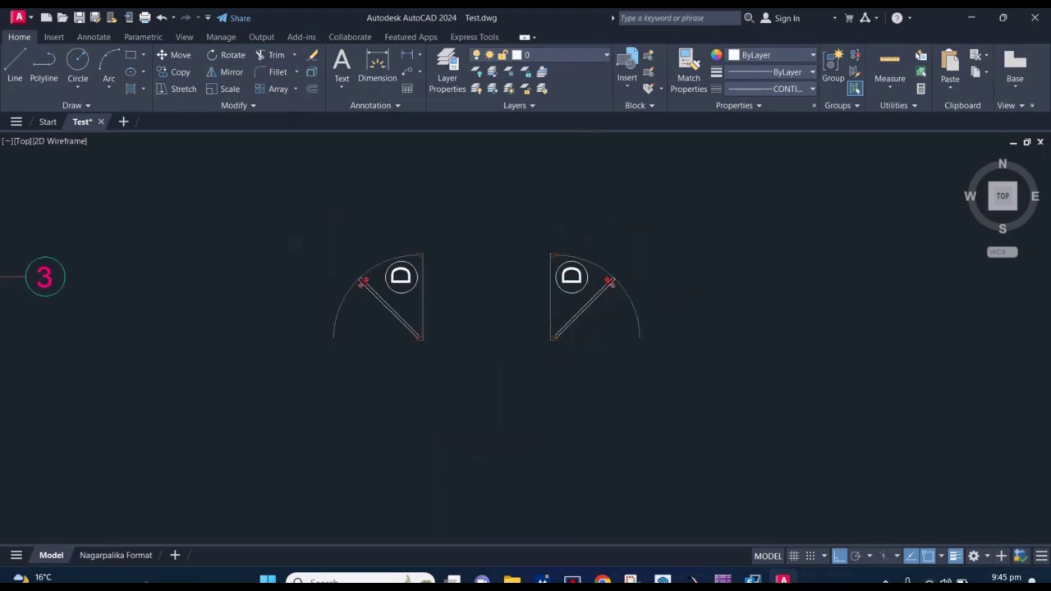
{"action": "scroll", "coordinate": [472, 300], "scroll_direction": "down", "scroll_amount": 2}
Select the right-hand door and start moving it, then cancel the move
{"action": "left_click", "coordinate": [493, 288]}
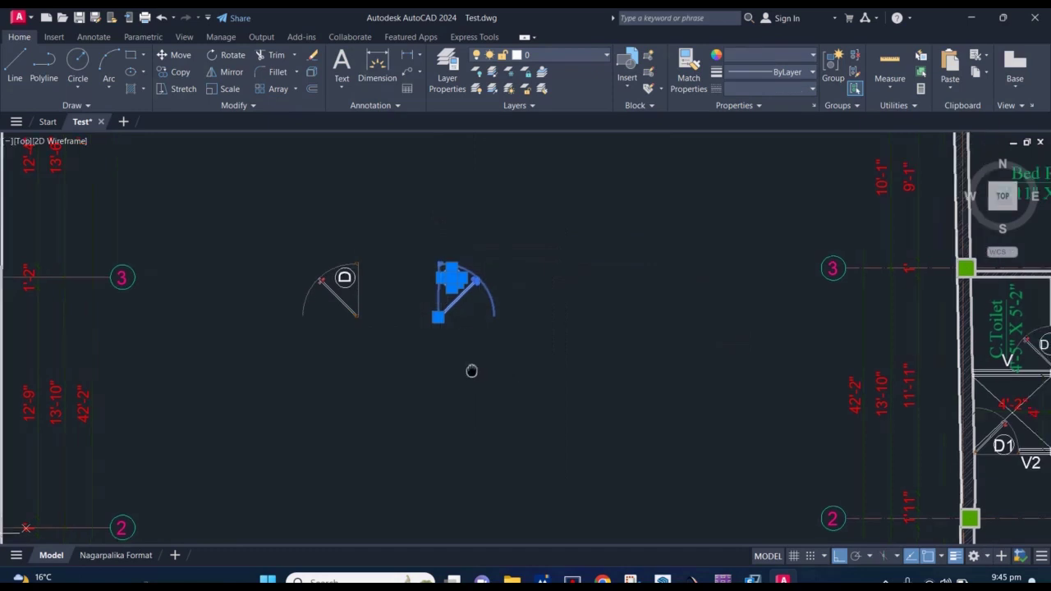
{"action": "middle_click_drag", "start_coordinate": [472, 369], "coordinate": [419, 349]}
{"action": "type", "text": "m"}
{"action": "key", "text": "Return"}
{"action": "scroll", "coordinate": [414, 321], "scroll_direction": "up", "scroll_amount": 4}
{"action": "scroll", "coordinate": [413, 363], "scroll_direction": "down", "scroll_amount": 2}
{"action": "left_click", "coordinate": [407, 374]}
{"action": "key", "text": "Escape"}
Mirror the right-hand door about a vertical line, erasing its original
{"action": "left_click_drag", "start_coordinate": [517, 380], "coordinate": [333, 200]}
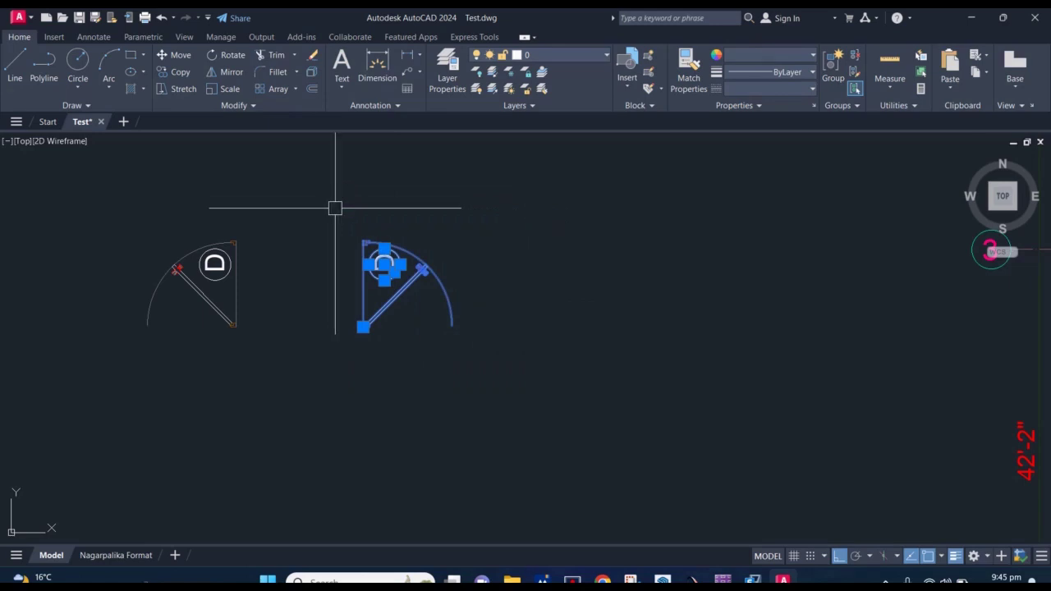
{"action": "key", "text": "Return"}
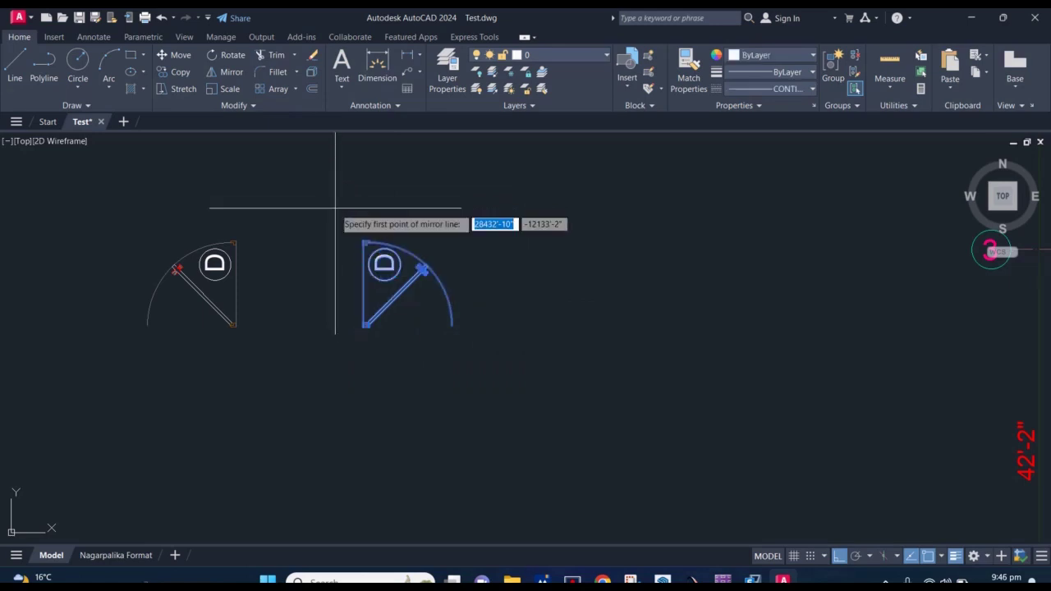
{"action": "left_click", "coordinate": [514, 294]}
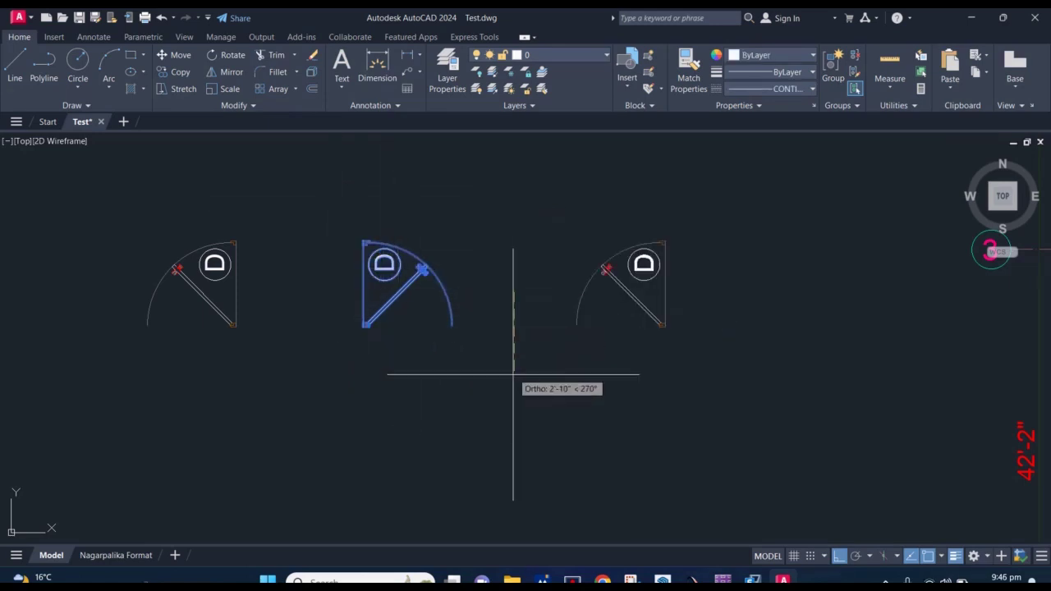
{"action": "middle_click_drag", "start_coordinate": [514, 375], "coordinate": [446, 371]}
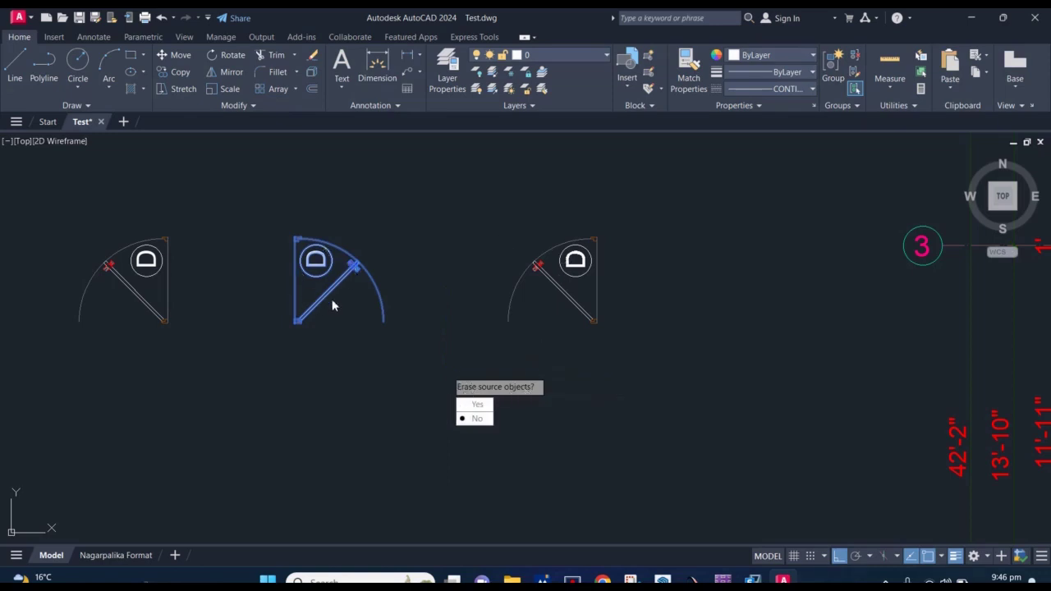
{"action": "left_click", "coordinate": [477, 404]}
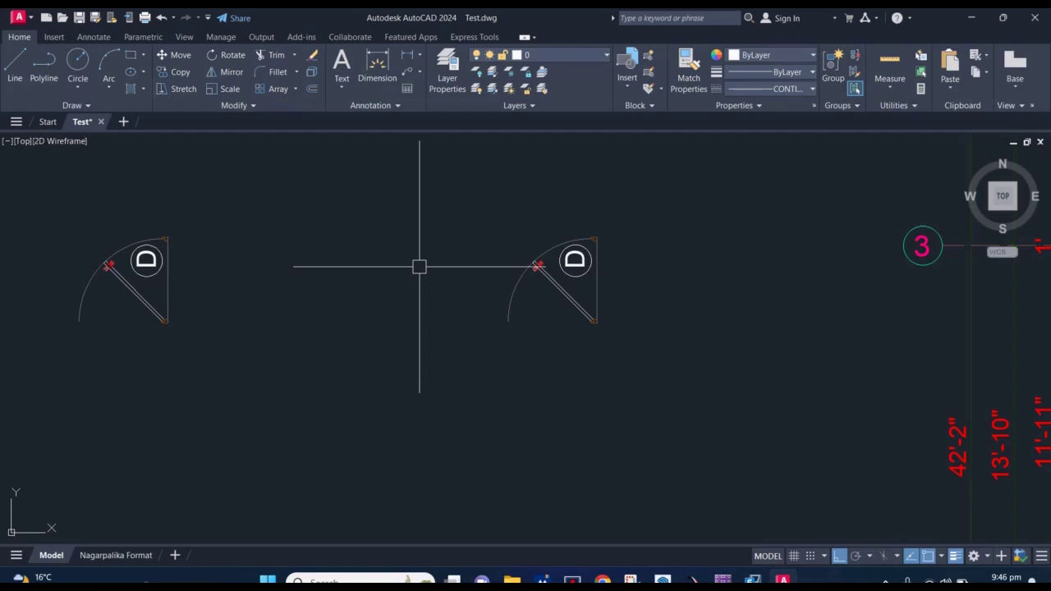
{"action": "scroll", "coordinate": [418, 266], "scroll_direction": "down", "scroll_amount": 5}
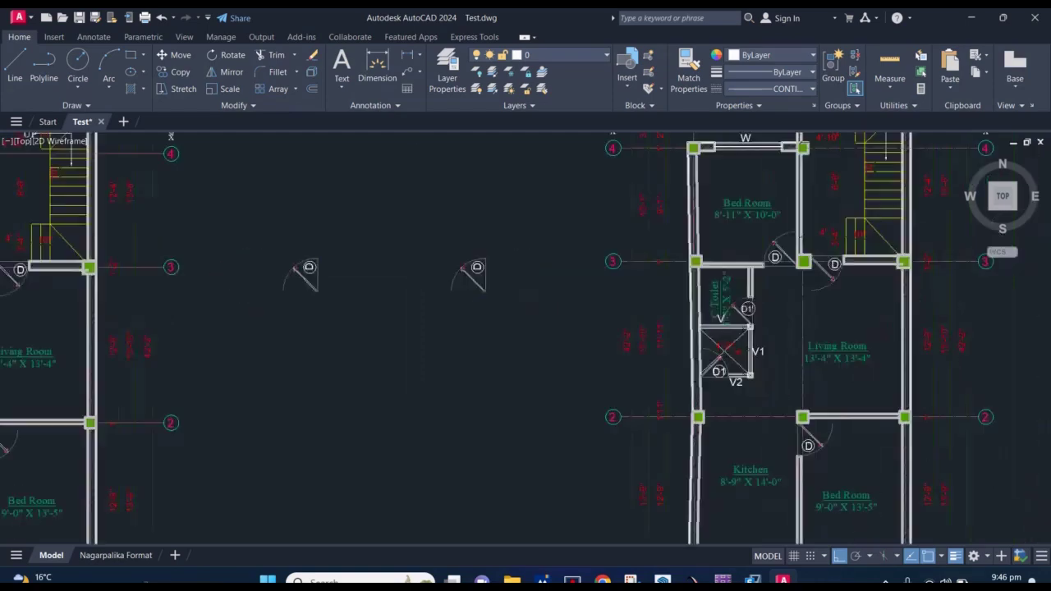
Bring the tilted rectangle among the loose test shapes into view
{"action": "scroll", "coordinate": [408, 287], "scroll_direction": "down", "scroll_amount": 2}
{"action": "scroll", "coordinate": [408, 286], "scroll_direction": "down", "scroll_amount": 4}
{"action": "scroll", "coordinate": [406, 284], "scroll_direction": "up", "scroll_amount": 4}
{"action": "scroll", "coordinate": [404, 284], "scroll_direction": "down", "scroll_amount": 4}
{"action": "scroll", "coordinate": [415, 282], "scroll_direction": "up", "scroll_amount": 6}
{"action": "scroll", "coordinate": [428, 281], "scroll_direction": "down", "scroll_amount": 3}
{"action": "scroll", "coordinate": [460, 287], "scroll_direction": "down", "scroll_amount": 5}
{"action": "mouse_move", "coordinate": [498, 299]}
{"action": "middle_mouse_down"}
{"action": "mouse_move", "coordinate": [333, 299]}
{"action": "mouse_move", "coordinate": [378, 266]}
{"action": "mouse_move", "coordinate": [287, 208]}
{"action": "middle_mouse_up"}
{"action": "scroll", "coordinate": [359, 293], "scroll_direction": "down", "scroll_amount": 5}
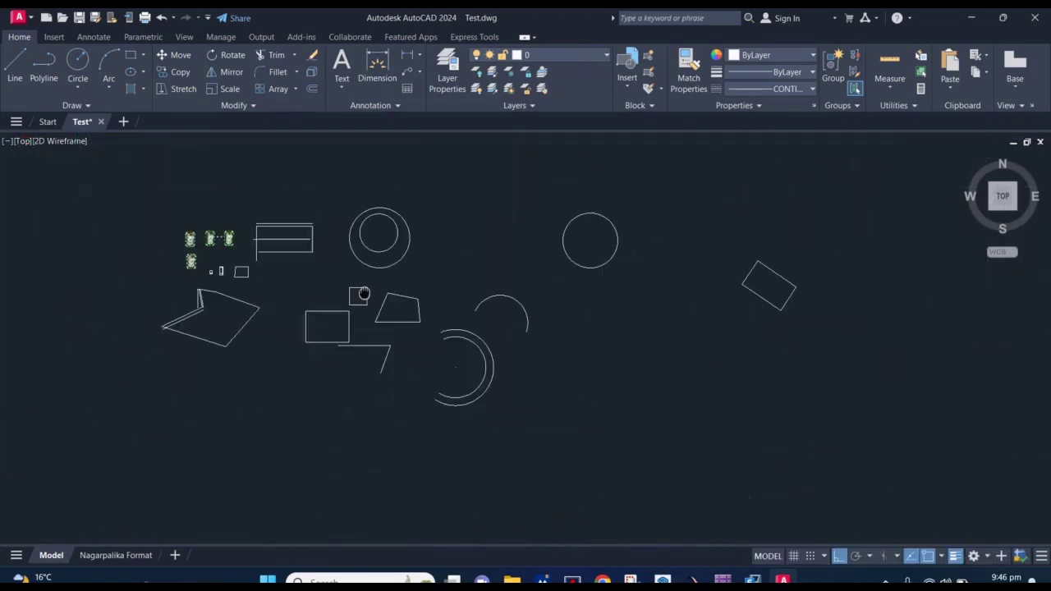
{"action": "middle_click_drag", "start_coordinate": [797, 260], "coordinate": [550, 294]}
{"action": "scroll", "coordinate": [479, 312], "scroll_direction": "up", "scroll_amount": 4}
{"action": "scroll", "coordinate": [460, 320], "scroll_direction": "up", "scroll_amount": 2}
{"action": "scroll", "coordinate": [427, 328], "scroll_direction": "down", "scroll_amount": 4}
{"action": "scroll", "coordinate": [446, 313], "scroll_direction": "up", "scroll_amount": 2}
{"action": "left_click", "coordinate": [446, 312]}
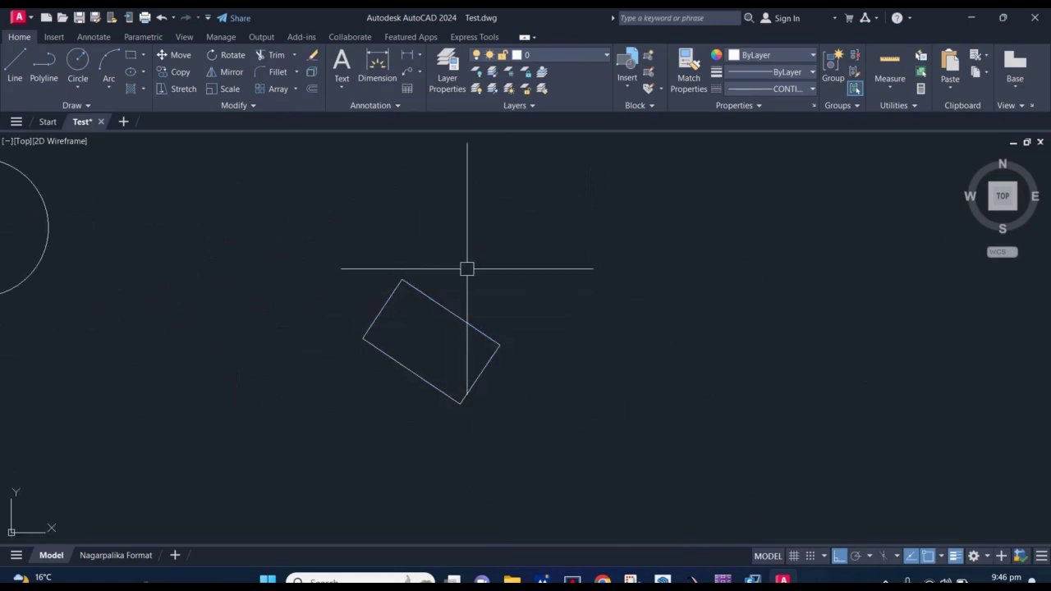
{"action": "middle_click_drag", "start_coordinate": [467, 269], "coordinate": [434, 294]}
{"action": "scroll", "coordinate": [410, 303], "scroll_direction": "up", "scroll_amount": 2}
Draw a horizontal line with L from above the rectangle's left side across to the right
{"action": "type", "text": "l"}
{"action": "key", "text": "Return"}
{"action": "left_click", "coordinate": [216, 220]}
{"action": "left_click", "coordinate": [632, 222]}
{"action": "key", "text": "Escape"}
Check the rectangle and the new line, then start a selection window around the rectangle
{"action": "left_click", "coordinate": [406, 345]}
{"action": "middle_click_drag", "start_coordinate": [445, 318], "coordinate": [460, 299]}
{"action": "key", "text": "Escape"}
{"action": "left_click", "coordinate": [408, 202]}
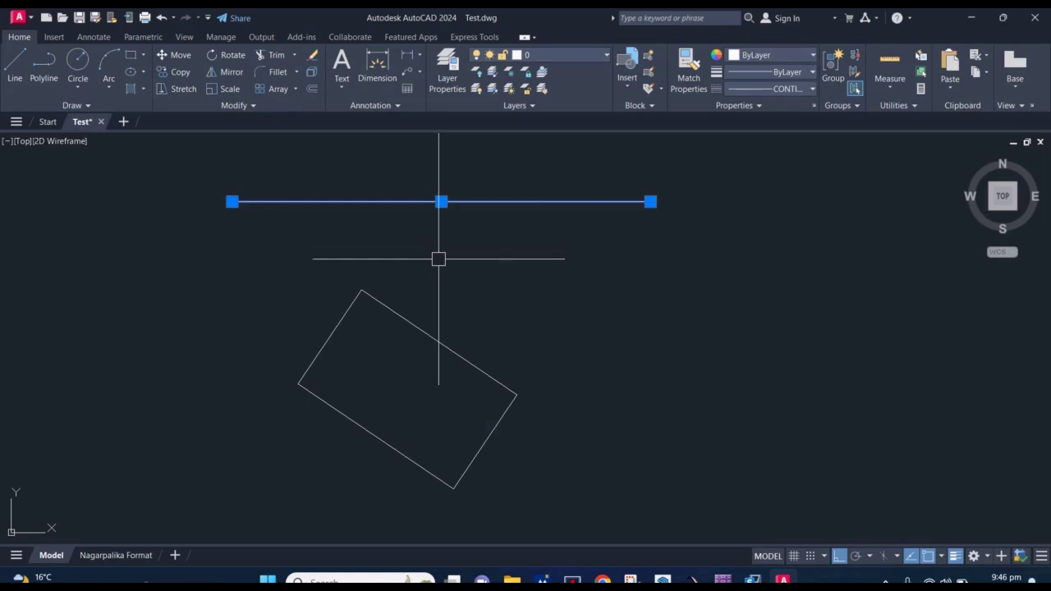
{"action": "mouse_move", "coordinate": [439, 259]}
{"action": "middle_mouse_down"}
{"action": "mouse_move", "coordinate": [436, 279]}
{"action": "mouse_move", "coordinate": [446, 232]}
{"action": "middle_mouse_up"}
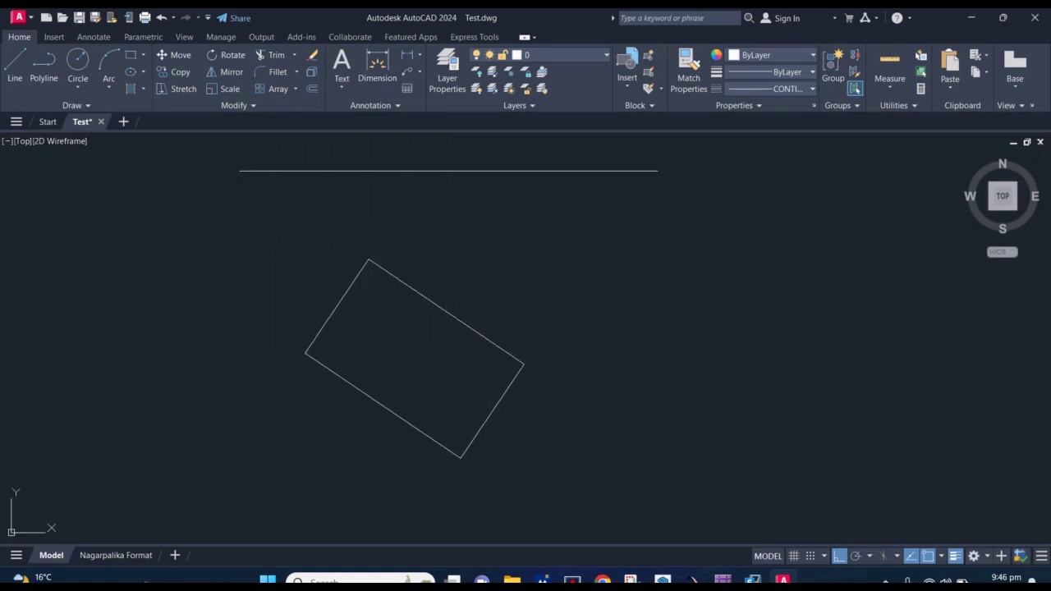
{"action": "left_click", "coordinate": [274, 227]}
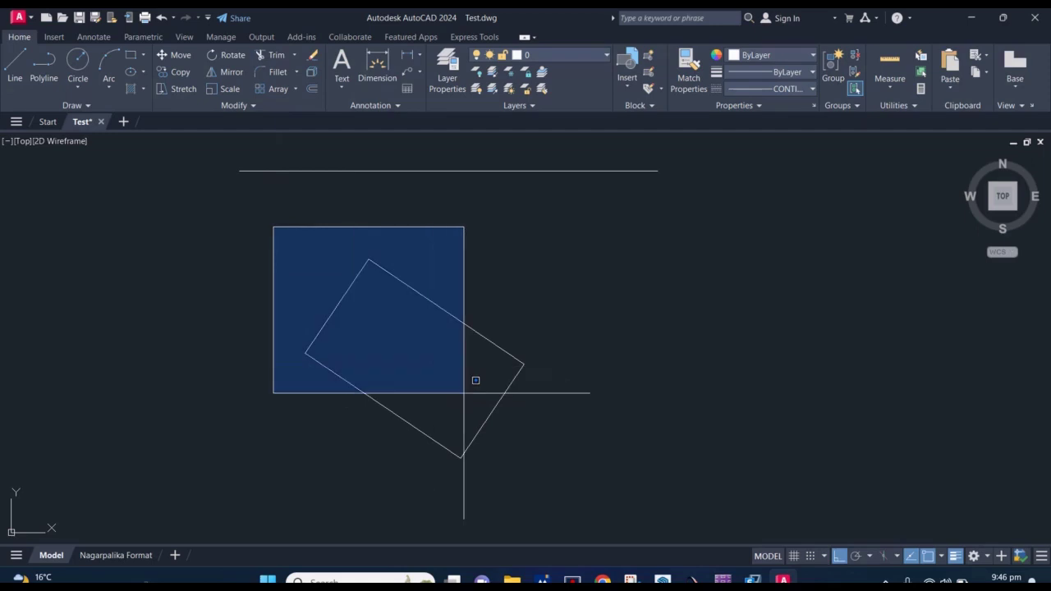
Align the rectangle to the line using two corners and two line points, without scaling
{"action": "left_click", "coordinate": [588, 490]}
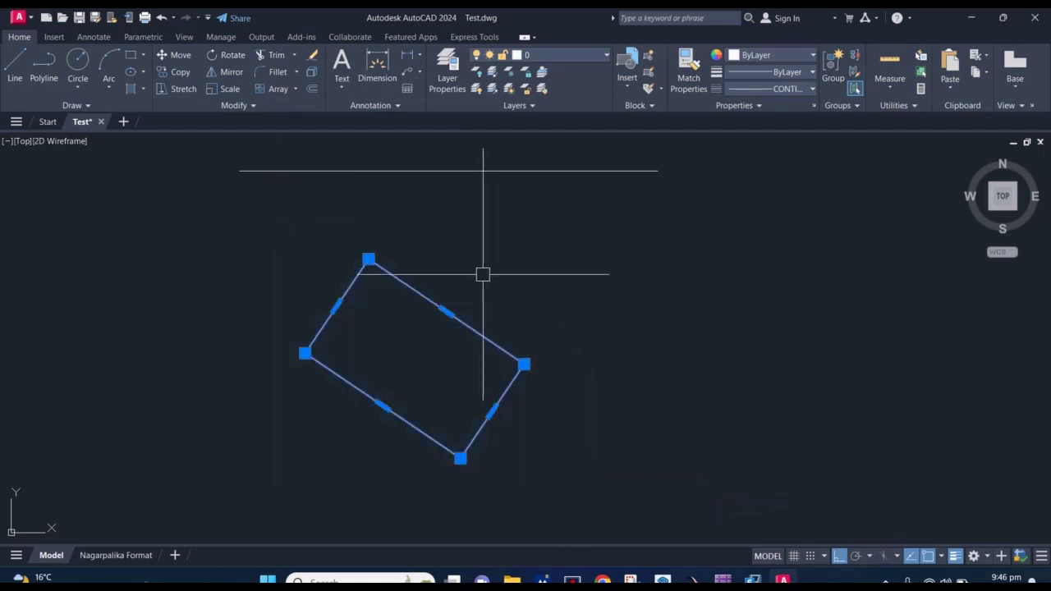
{"action": "middle_click_drag", "start_coordinate": [481, 275], "coordinate": [482, 302]}
{"action": "type", "text": "l"}
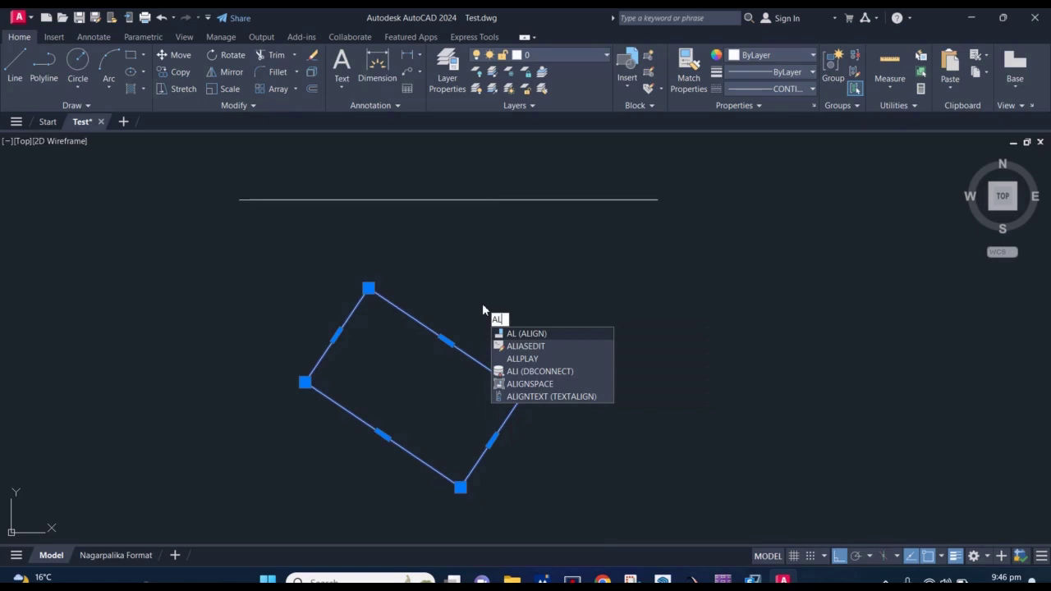
{"action": "left_click", "coordinate": [526, 334]}
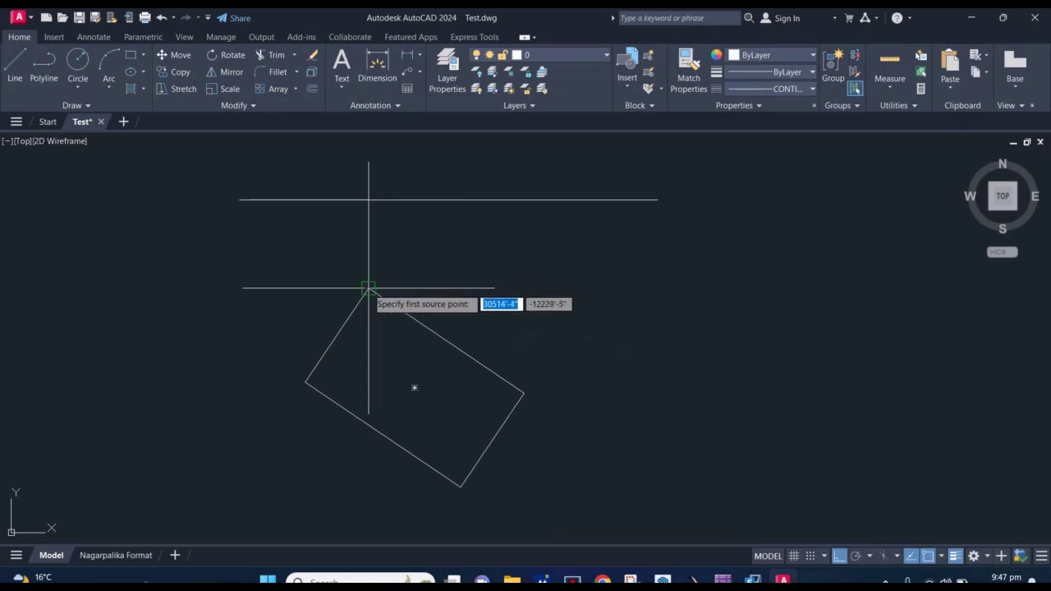
{"action": "left_click", "coordinate": [368, 288]}
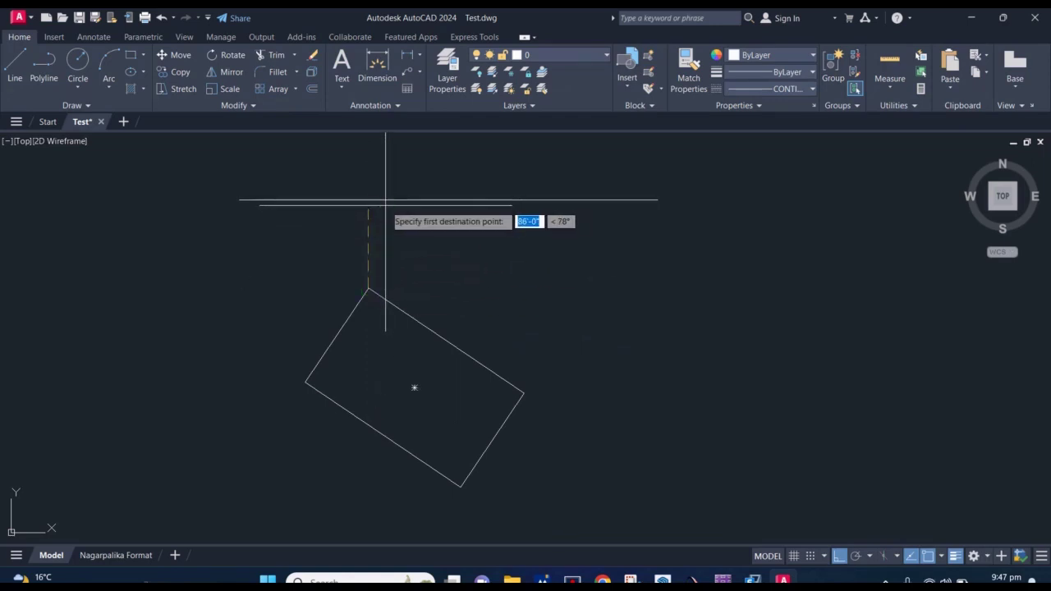
{"action": "left_click", "coordinate": [385, 200]}
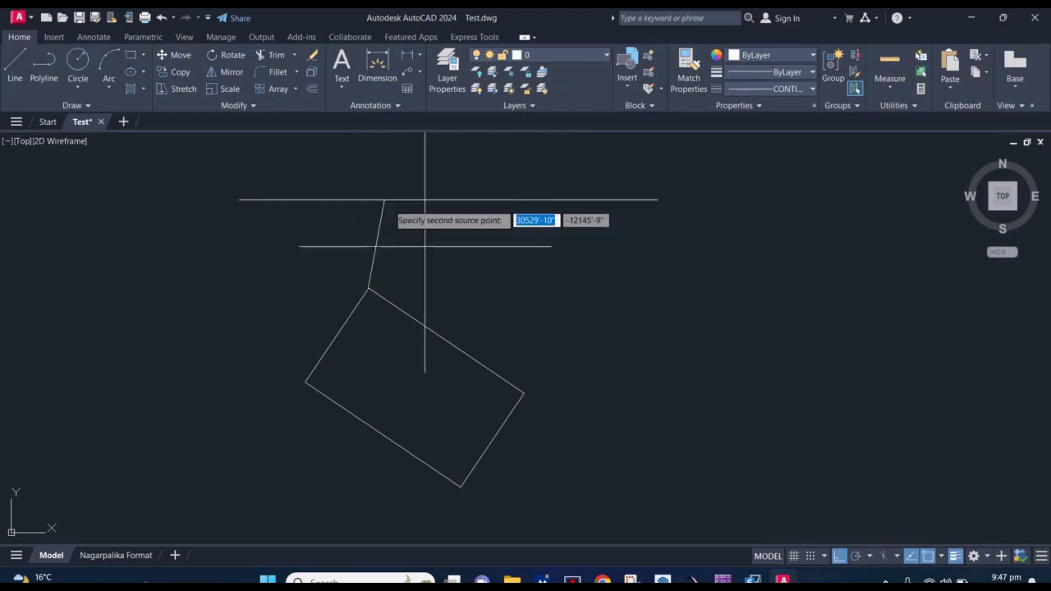
{"action": "left_click", "coordinate": [523, 392]}
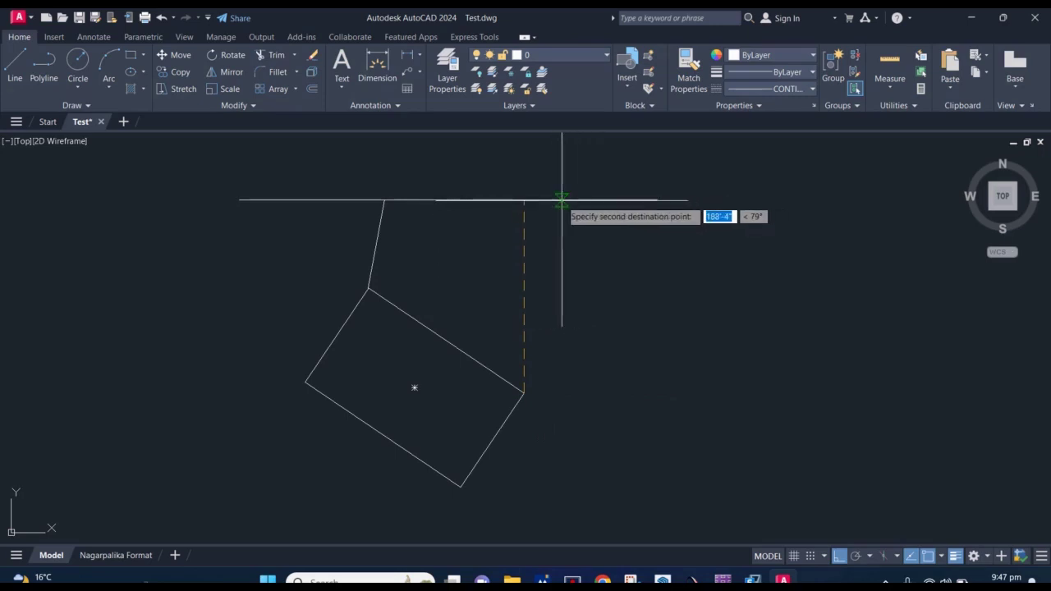
{"action": "left_click", "coordinate": [565, 200]}
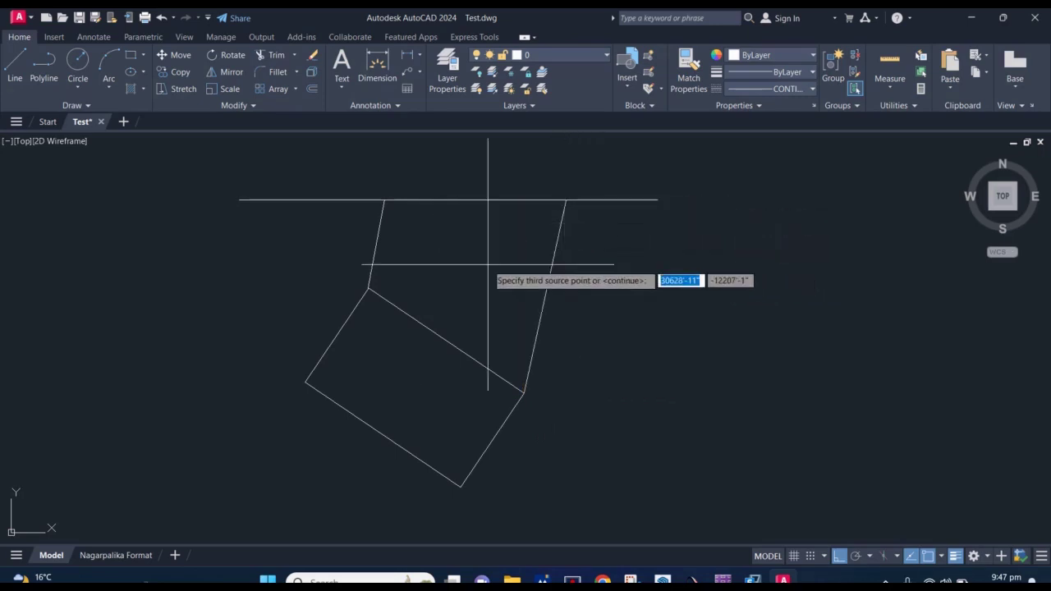
{"action": "key", "text": "Return"}
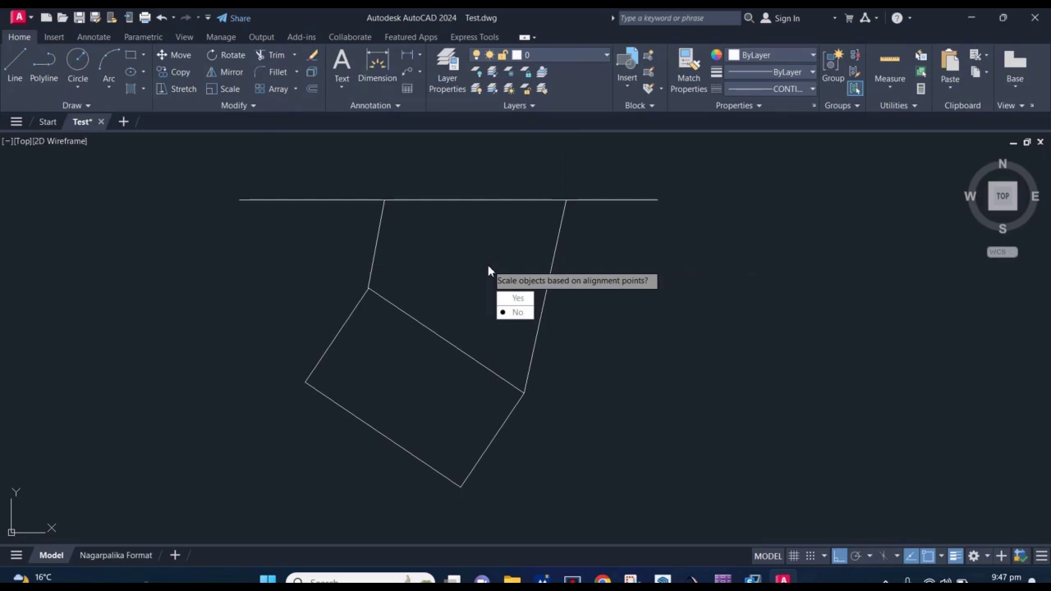
{"action": "key", "text": "Return"}
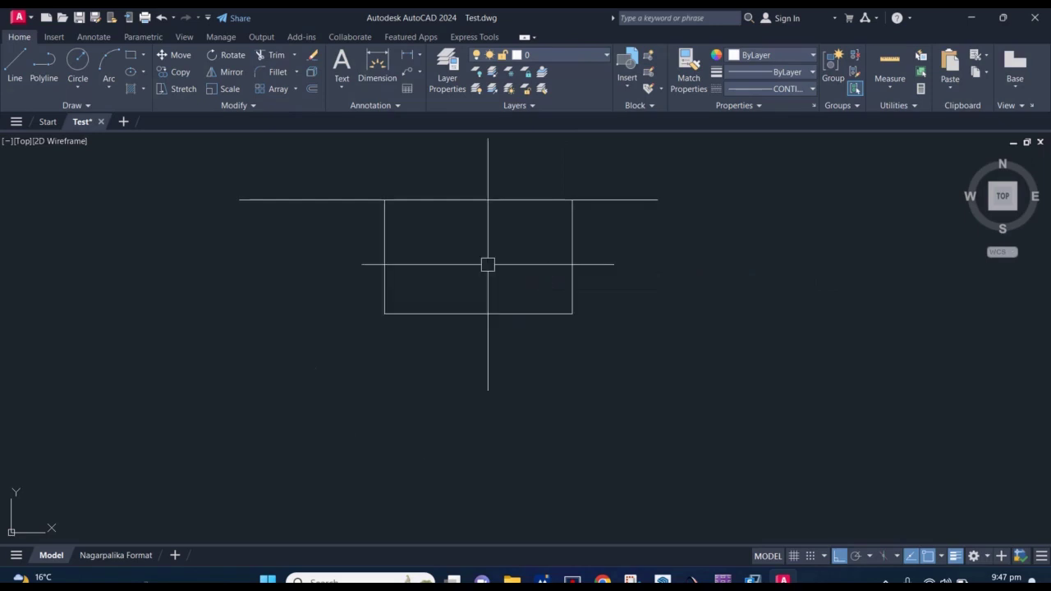
Move the aligned rectangle a little lower beneath the horizontal line
{"action": "left_click", "coordinate": [622, 361]}
{"action": "left_click", "coordinate": [353, 288]}
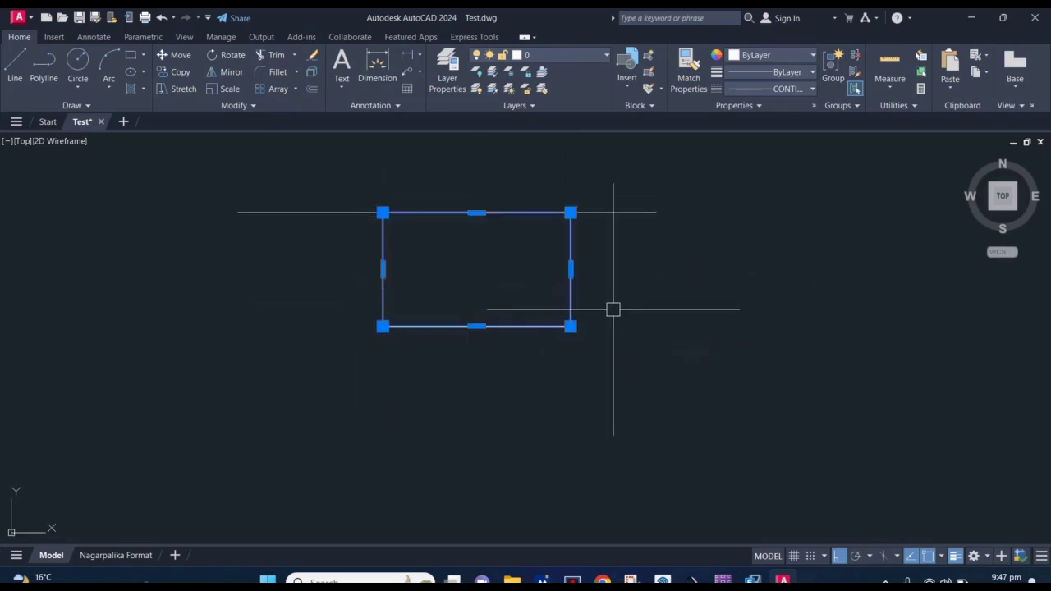
{"action": "left_click", "coordinate": [664, 300]}
{"action": "left_click", "coordinate": [661, 244]}
{"action": "key", "text": "Escape"}
{"action": "scroll", "coordinate": [535, 222], "scroll_direction": "down", "scroll_amount": 3}
{"action": "scroll", "coordinate": [583, 277], "scroll_direction": "down", "scroll_amount": 1}
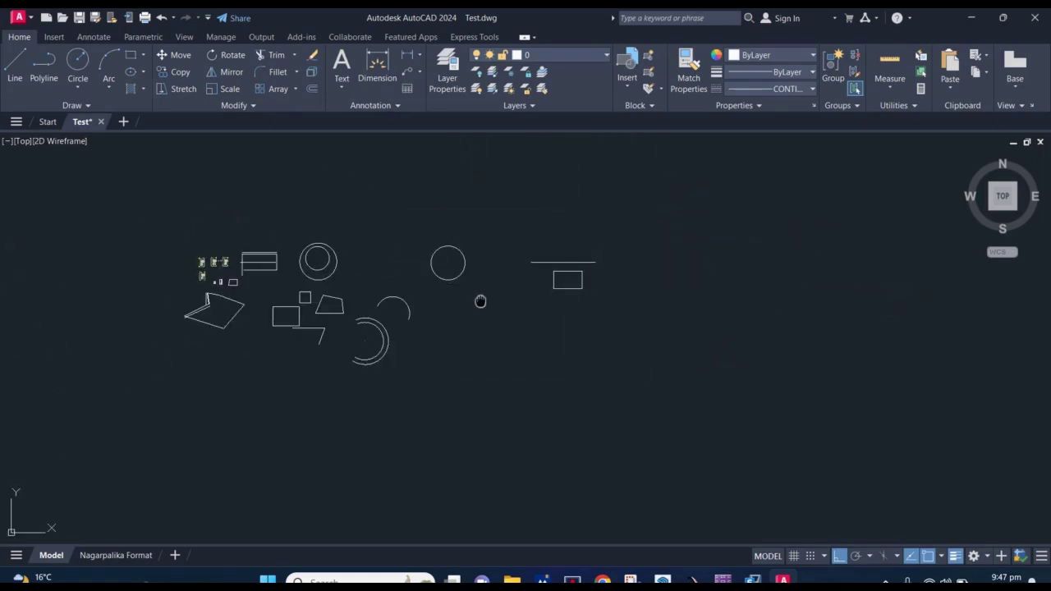
Window-select the irregular outline and move it to a new position
{"action": "middle_click_drag", "start_coordinate": [363, 325], "coordinate": [409, 263]}
{"action": "scroll", "coordinate": [288, 210], "scroll_direction": "up", "scroll_amount": 4}
{"action": "scroll", "coordinate": [300, 217], "scroll_direction": "down", "scroll_amount": 5}
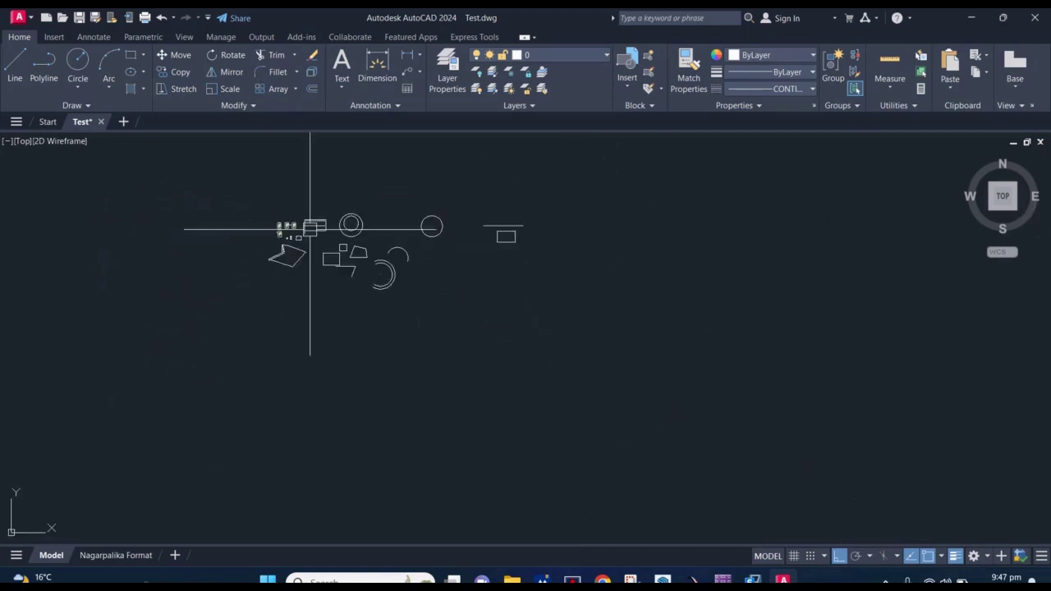
{"action": "scroll", "coordinate": [282, 251], "scroll_direction": "up", "scroll_amount": 5}
{"action": "left_click", "coordinate": [205, 228]}
{"action": "left_click", "coordinate": [378, 349]}
{"action": "type", "text": "m"}
{"action": "key", "text": "Return"}
{"action": "scroll", "coordinate": [312, 251], "scroll_direction": "down", "scroll_amount": 3}
{"action": "left_click", "coordinate": [278, 289]}
{"action": "middle_click_drag", "start_coordinate": [534, 294], "coordinate": [462, 261]}
{"action": "left_click", "coordinate": [594, 237]}
{"action": "scroll", "coordinate": [575, 247], "scroll_direction": "up", "scroll_amount": 3}
{"action": "scroll", "coordinate": [509, 246], "scroll_direction": "up", "scroll_amount": 2}
{"action": "scroll", "coordinate": [475, 274], "scroll_direction": "up", "scroll_amount": 2}
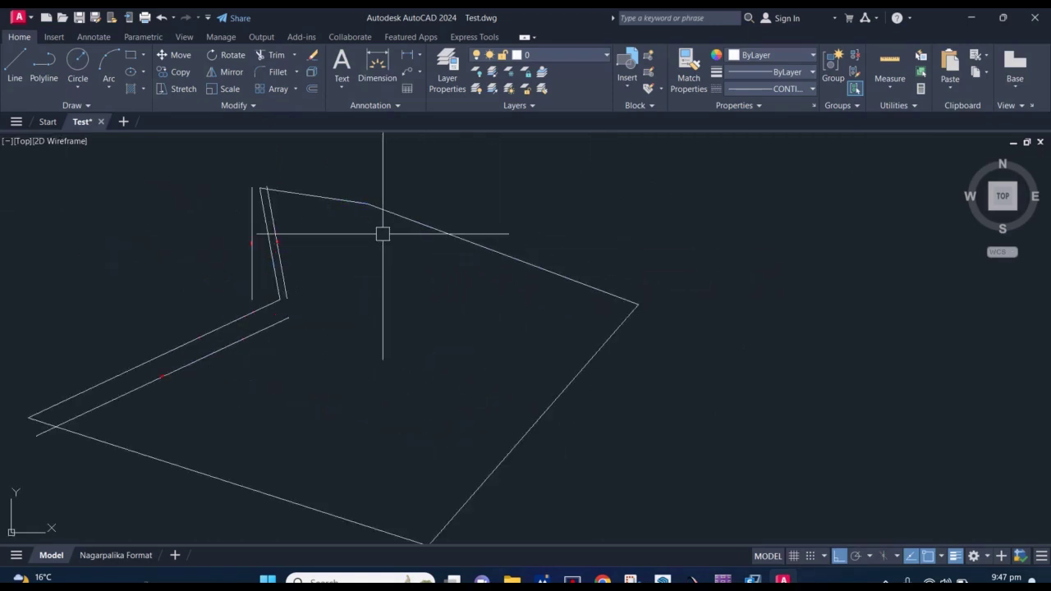
{"action": "scroll", "coordinate": [473, 262], "scroll_direction": "down", "scroll_amount": 3}
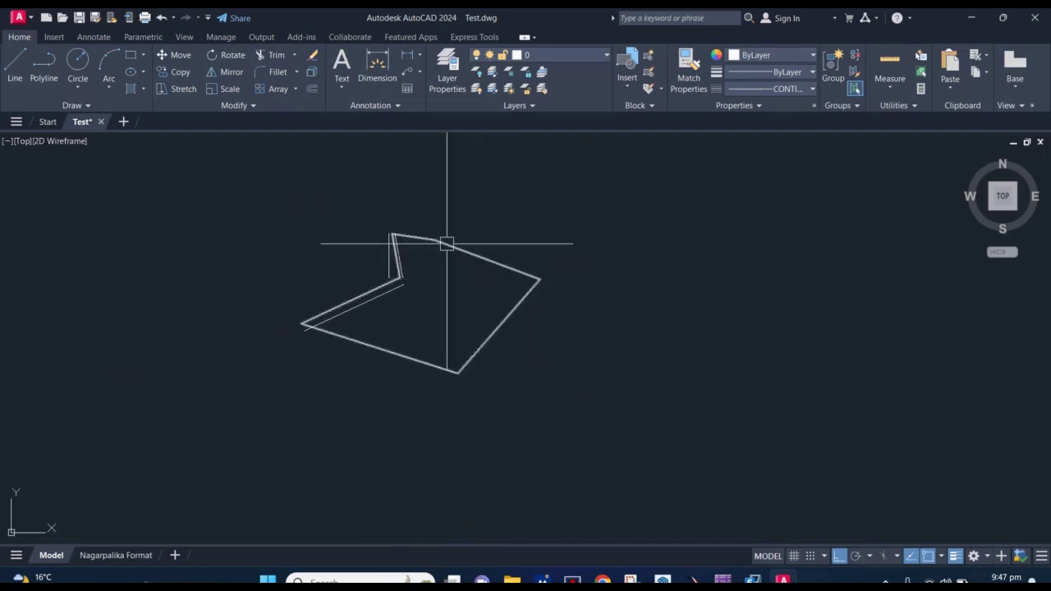
Place a horizontal construction line above the outline using the Hor option
{"action": "middle_click_drag", "start_coordinate": [495, 254], "coordinate": [462, 297]}
{"action": "middle_click_drag", "start_coordinate": [457, 234], "coordinate": [455, 254]}
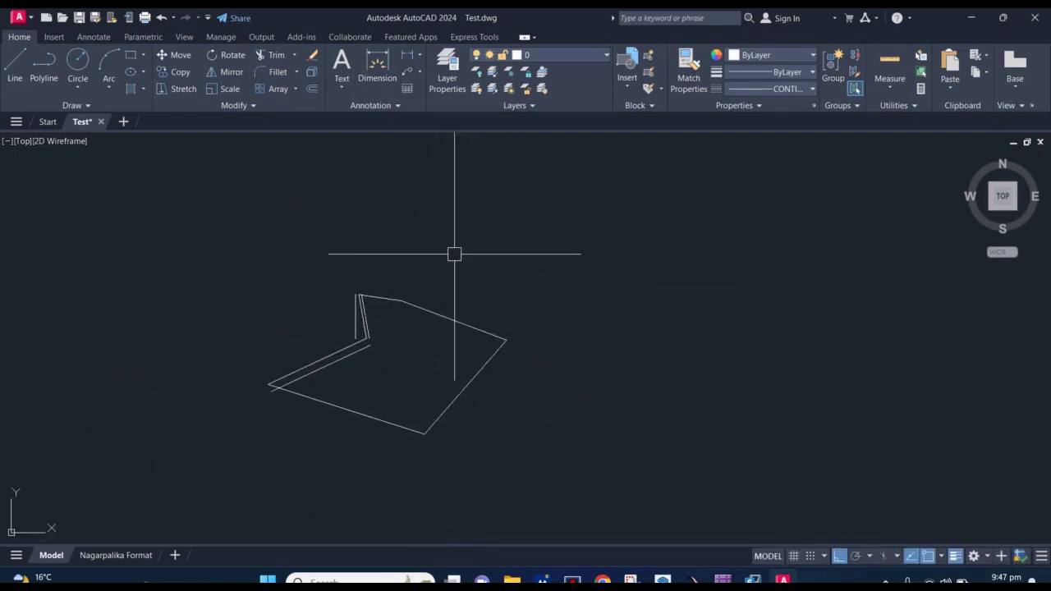
{"action": "type", "text": "l"}
{"action": "key", "text": "Return"}
{"action": "type", "text": "h"}
{"action": "key", "text": "Return"}
{"action": "left_click", "coordinate": [446, 216]}
{"action": "key", "text": "Escape"}
Select the whole irregular outline and type AL to begin aligning it
{"action": "middle_click_drag", "start_coordinate": [481, 263], "coordinate": [483, 212]}
{"action": "left_click", "coordinate": [545, 419]}
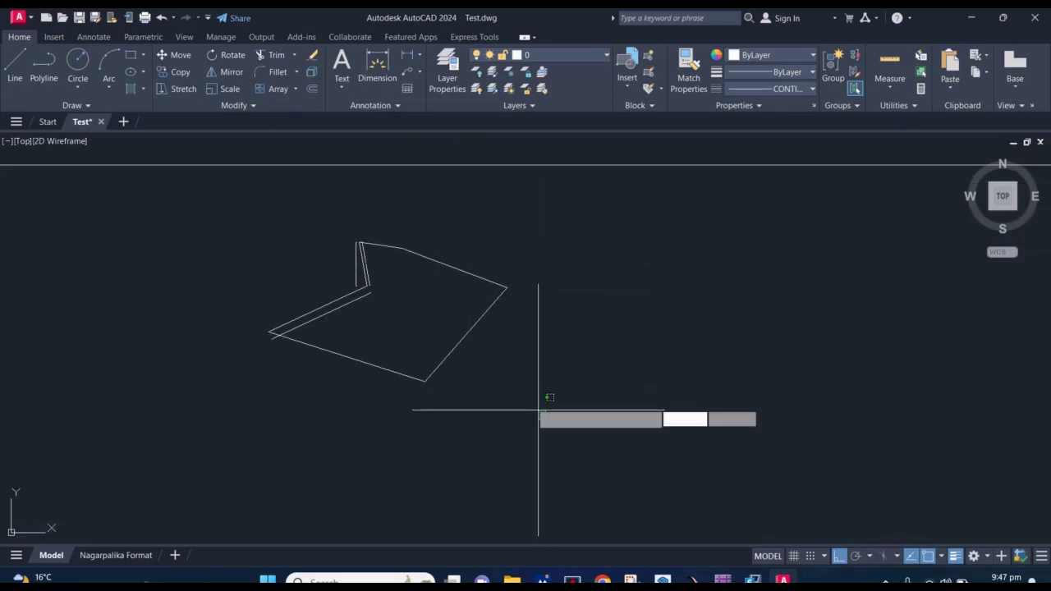
{"action": "left_click", "coordinate": [247, 201]}
{"action": "middle_click_drag", "start_coordinate": [433, 220], "coordinate": [428, 254]}
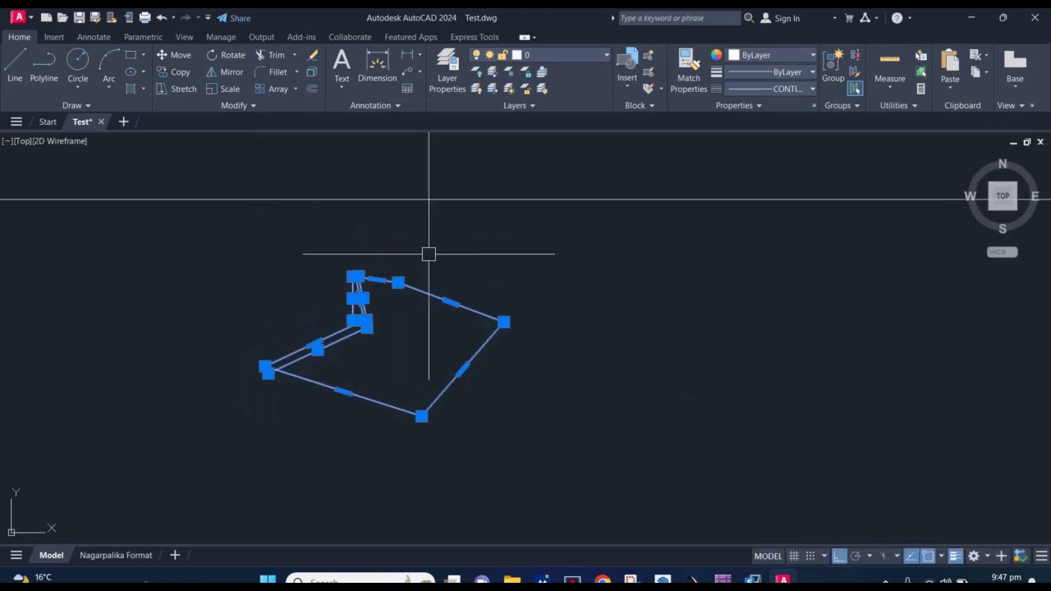
{"action": "scroll", "coordinate": [428, 253], "scroll_direction": "up", "scroll_amount": 2}
{"action": "middle_click_drag", "start_coordinate": [427, 253], "coordinate": [414, 252]}
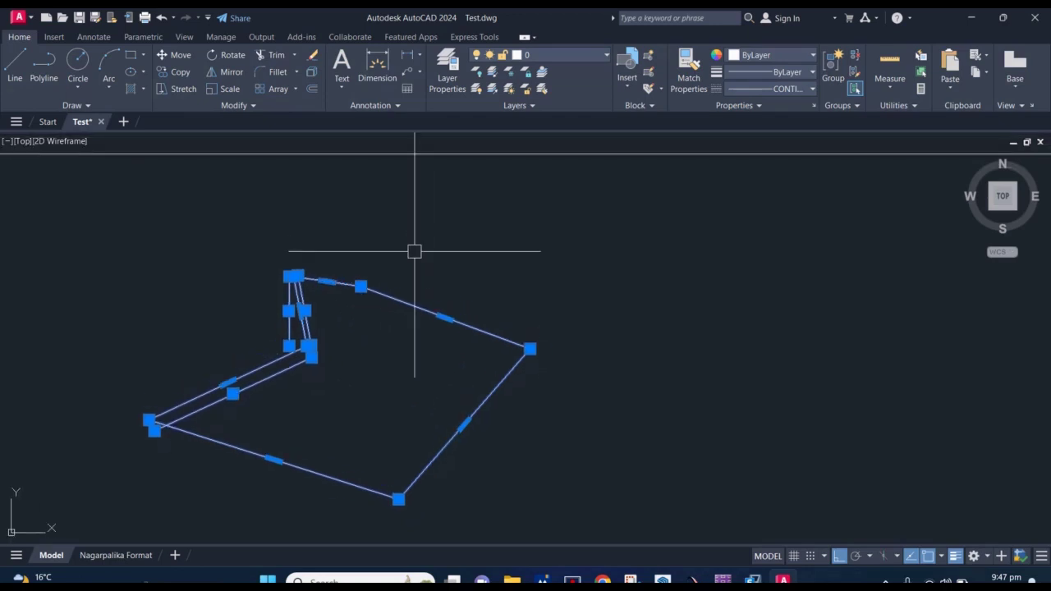
{"action": "type", "text": "AL"}
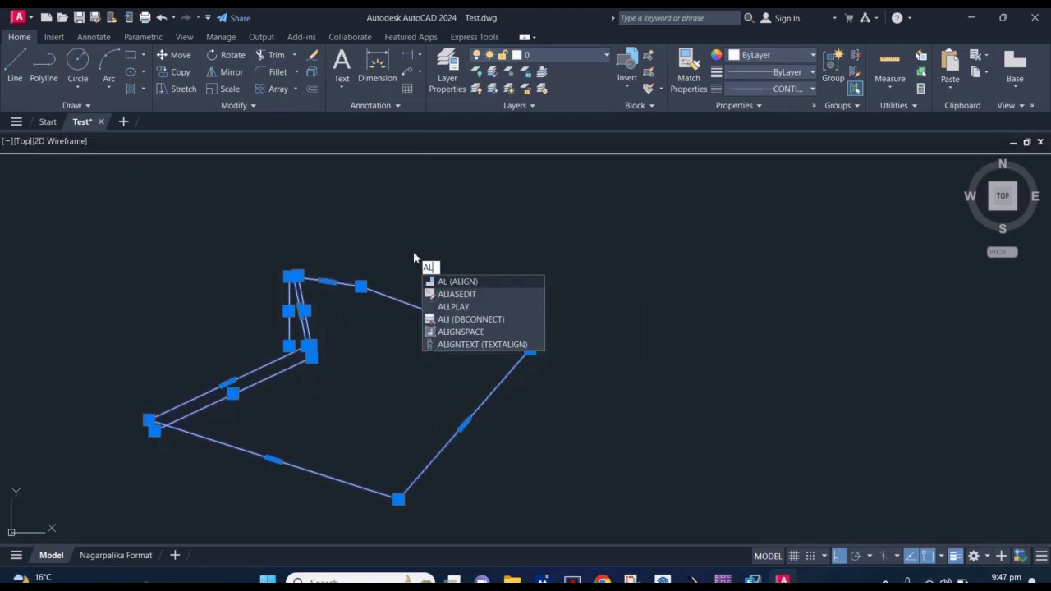
Align the shape's top edge to the horizontal construction line using two point pairs, without scaling
{"action": "key", "text": "Return"}
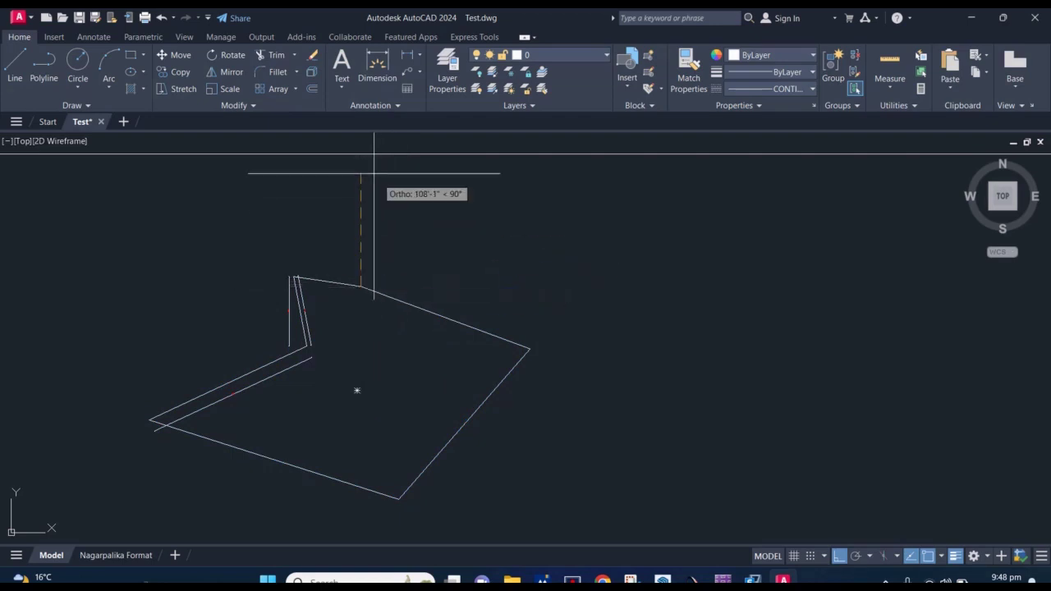
{"action": "middle_click_drag", "start_coordinate": [361, 159], "coordinate": [368, 210]}
{"action": "left_click", "coordinate": [367, 207]}
{"action": "left_click", "coordinate": [367, 339]}
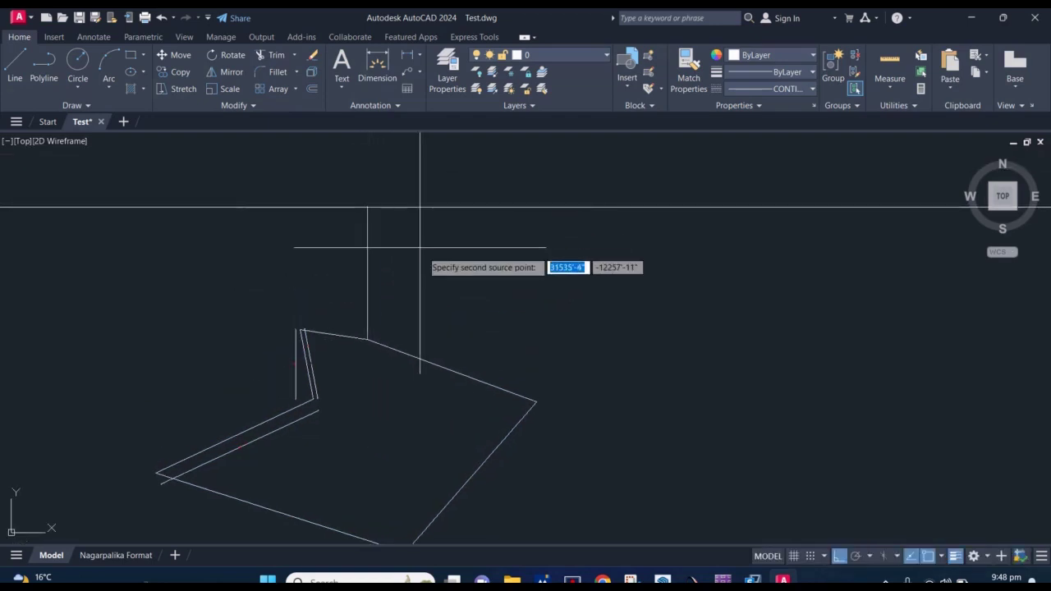
{"action": "left_click", "coordinate": [536, 402]}
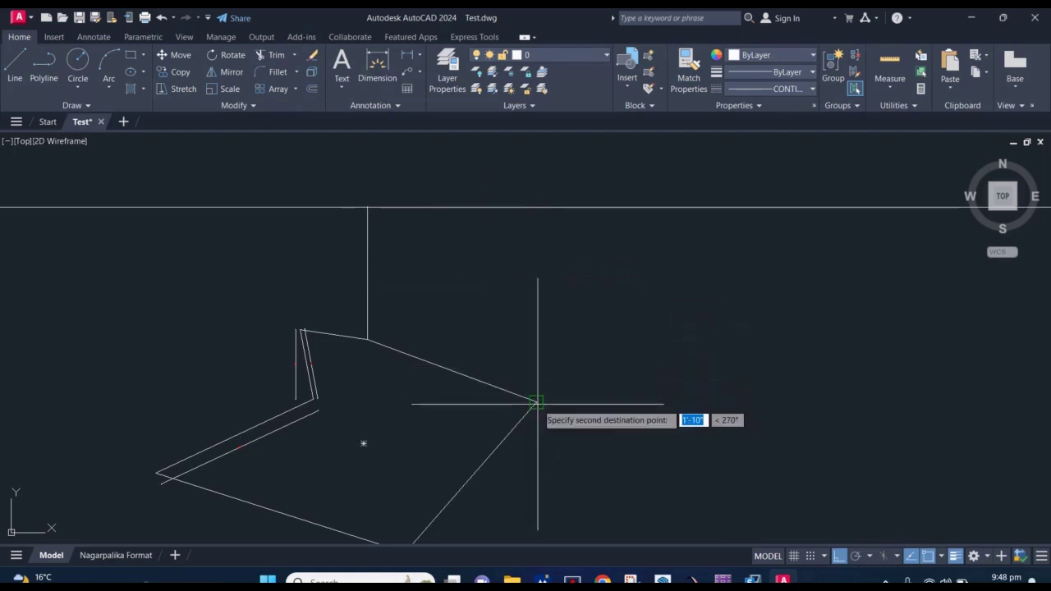
{"action": "left_click", "coordinate": [539, 207]}
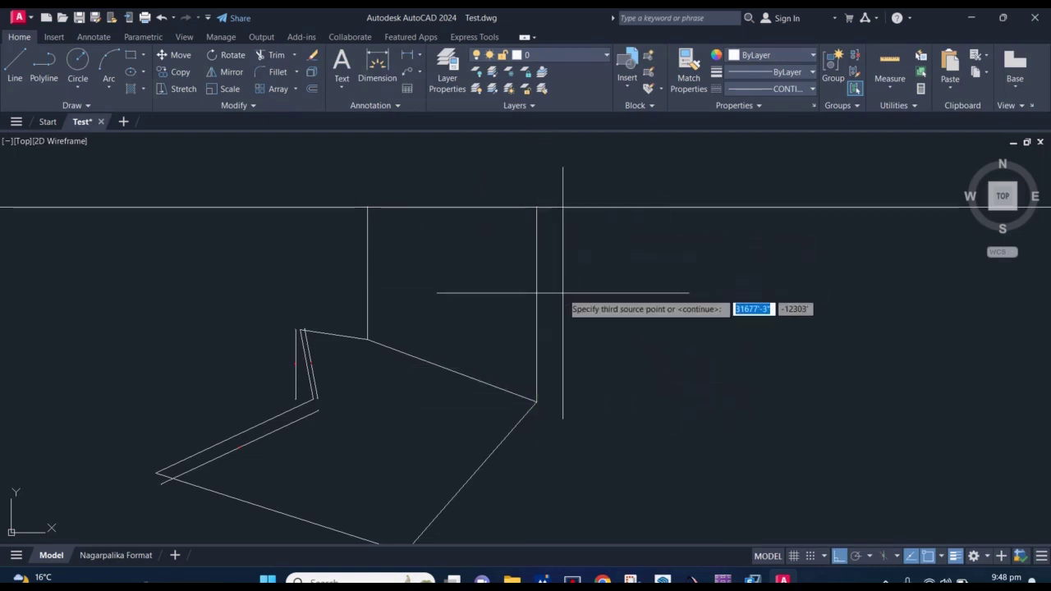
{"action": "key", "text": "Return"}
{"action": "key", "text": "Return"}
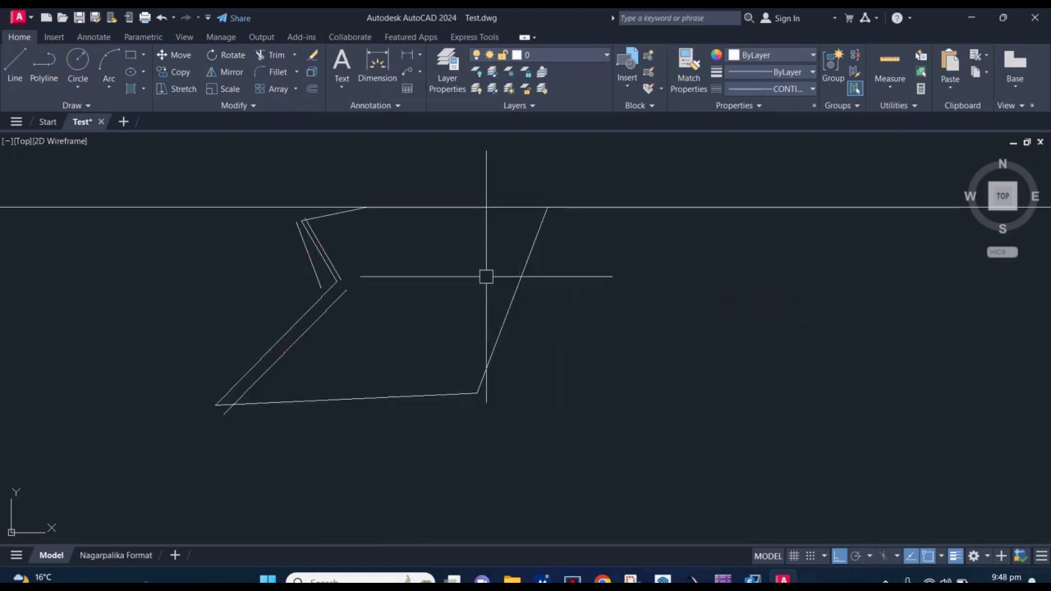
Move the aligned shape lower in the drawing
{"action": "left_click", "coordinate": [559, 422]}
{"action": "left_click", "coordinate": [386, 293]}
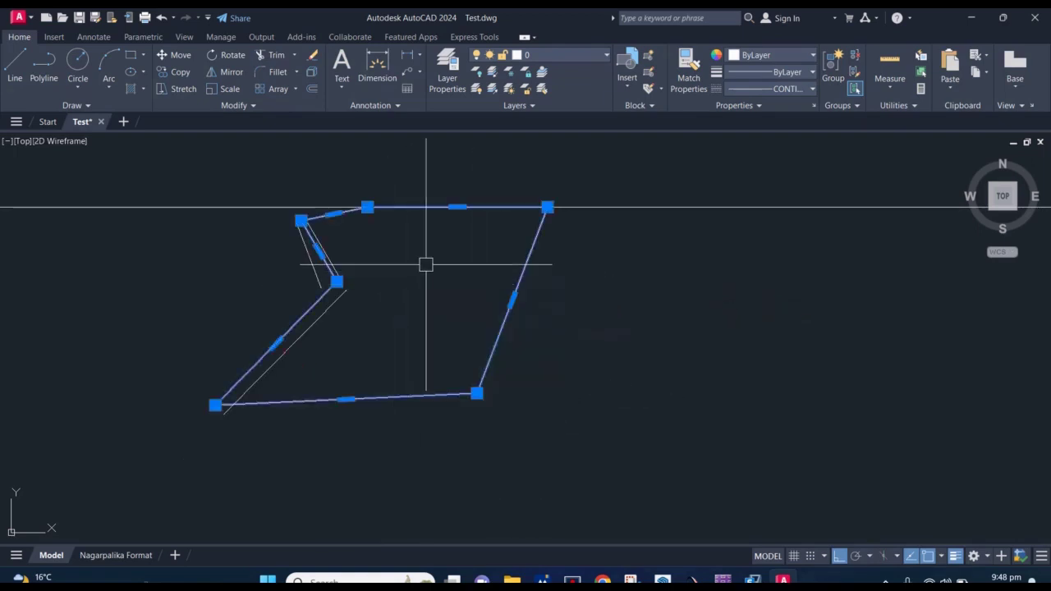
{"action": "scroll", "coordinate": [424, 263], "scroll_direction": "down", "scroll_amount": 2}
{"action": "type", "text": "m"}
{"action": "key", "text": "Return"}
{"action": "middle_click_drag", "start_coordinate": [544, 278], "coordinate": [575, 246]}
{"action": "left_click", "coordinate": [514, 238]}
{"action": "left_click", "coordinate": [508, 316]}
Zoom out to the floor plans and window-select the whole left floor plan
{"action": "scroll", "coordinate": [443, 288], "scroll_direction": "up", "scroll_amount": 2}
{"action": "scroll", "coordinate": [459, 287], "scroll_direction": "down", "scroll_amount": 2}
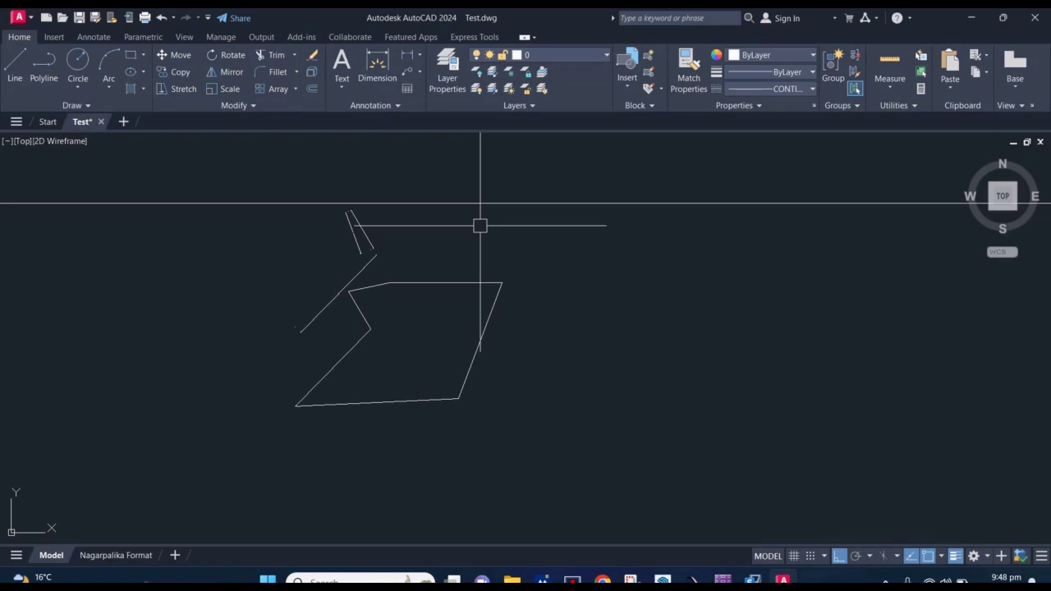
{"action": "scroll", "coordinate": [480, 225], "scroll_direction": "down", "scroll_amount": 5}
{"action": "scroll", "coordinate": [507, 274], "scroll_direction": "up", "scroll_amount": 1}
{"action": "scroll", "coordinate": [418, 265], "scroll_direction": "up", "scroll_amount": 1}
{"action": "scroll", "coordinate": [307, 244], "scroll_direction": "up", "scroll_amount": 3}
{"action": "scroll", "coordinate": [329, 292], "scroll_direction": "up", "scroll_amount": 2}
{"action": "scroll", "coordinate": [315, 252], "scroll_direction": "up", "scroll_amount": 3}
{"action": "middle_click_drag", "start_coordinate": [282, 192], "coordinate": [264, 202]}
{"action": "left_click", "coordinate": [249, 167]}
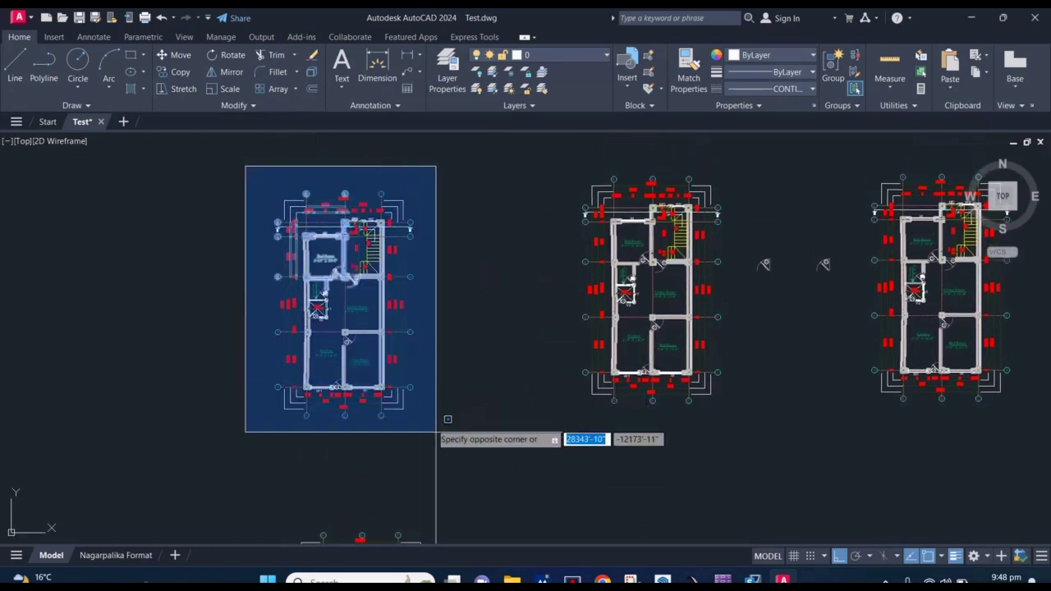
{"action": "left_click", "coordinate": [434, 419]}
{"action": "middle_click_drag", "start_coordinate": [452, 392], "coordinate": [516, 366]}
{"action": "key", "text": "Escape"}
{"action": "scroll", "coordinate": [451, 184], "scroll_direction": "up", "scroll_amount": 4}
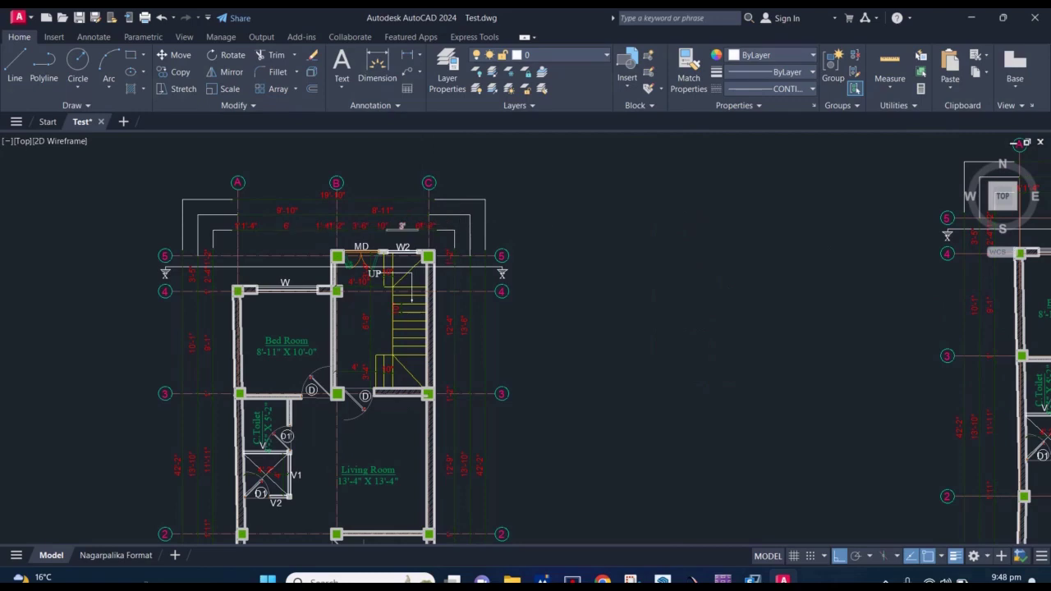
{"action": "scroll", "coordinate": [407, 226], "scroll_direction": "up", "scroll_amount": 4}
{"action": "middle_click_drag", "start_coordinate": [268, 239], "coordinate": [419, 243]}
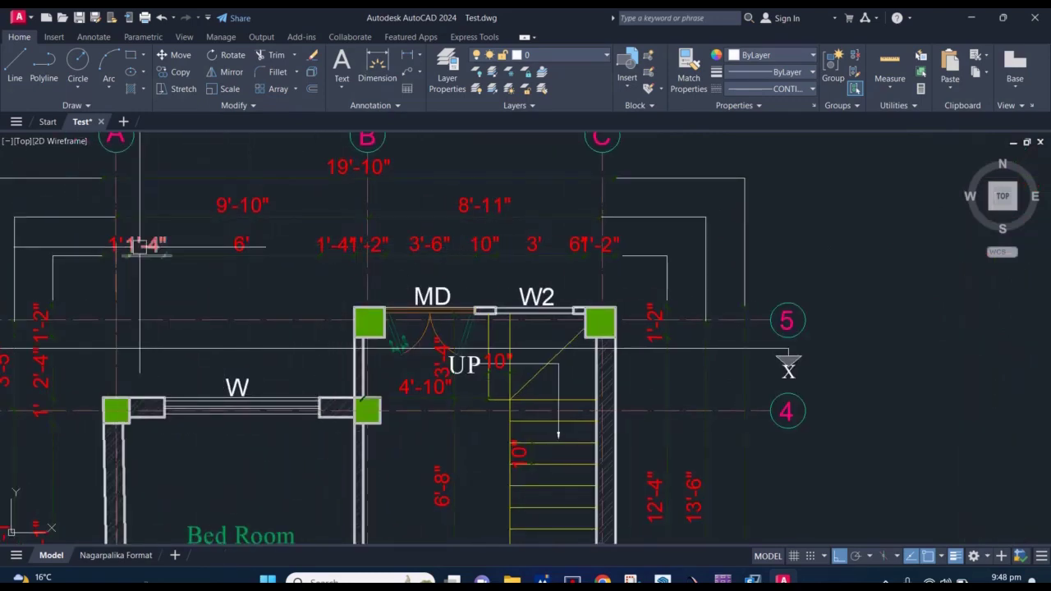
{"action": "left_click", "coordinate": [341, 245]}
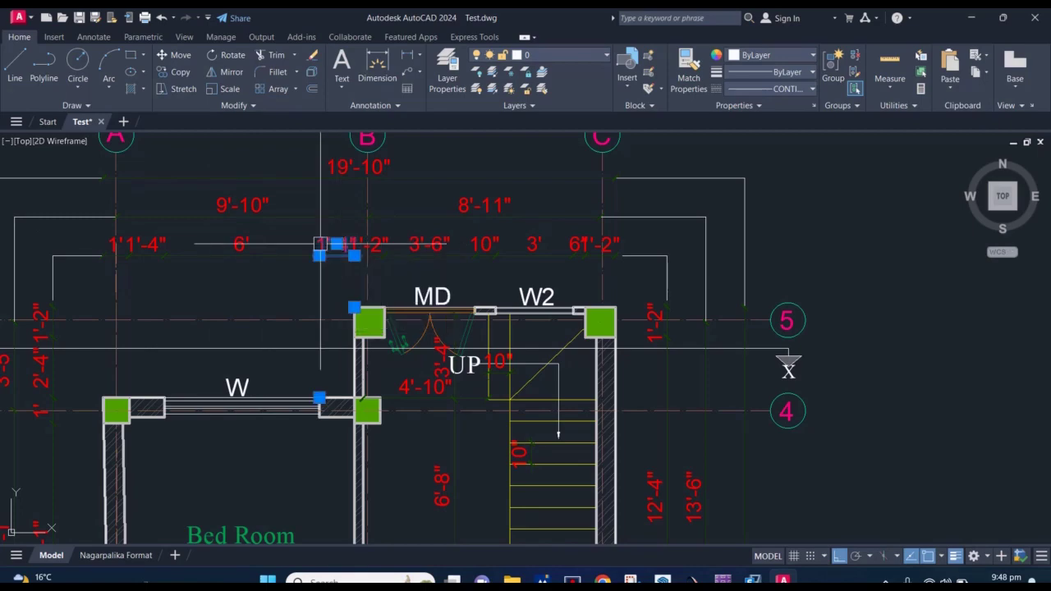
{"action": "left_click", "coordinate": [251, 210]}
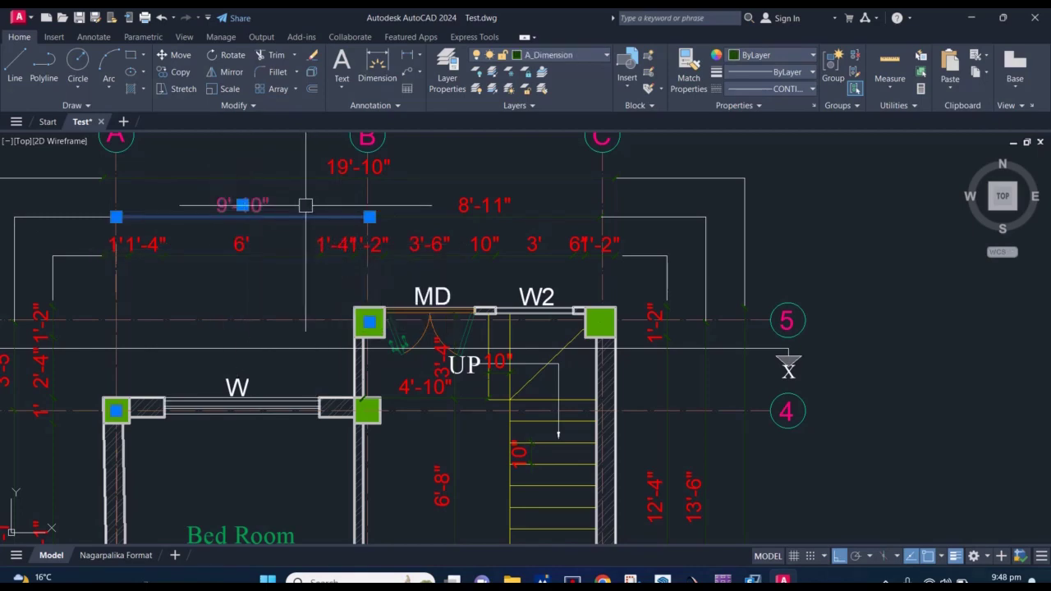
{"action": "key", "text": "Escape"}
{"action": "scroll", "coordinate": [307, 205], "scroll_direction": "down", "scroll_amount": 3}
{"action": "scroll", "coordinate": [418, 235], "scroll_direction": "down", "scroll_amount": 3}
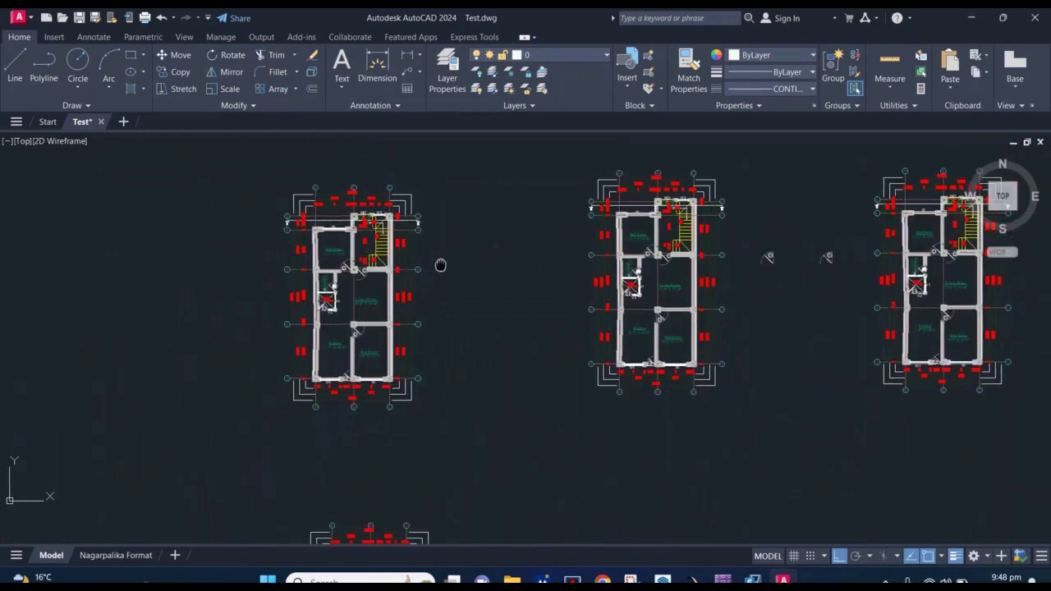
Window-select the left floor plan's 271 objects and save them as block 'qqqq'
{"action": "left_click", "coordinate": [467, 431]}
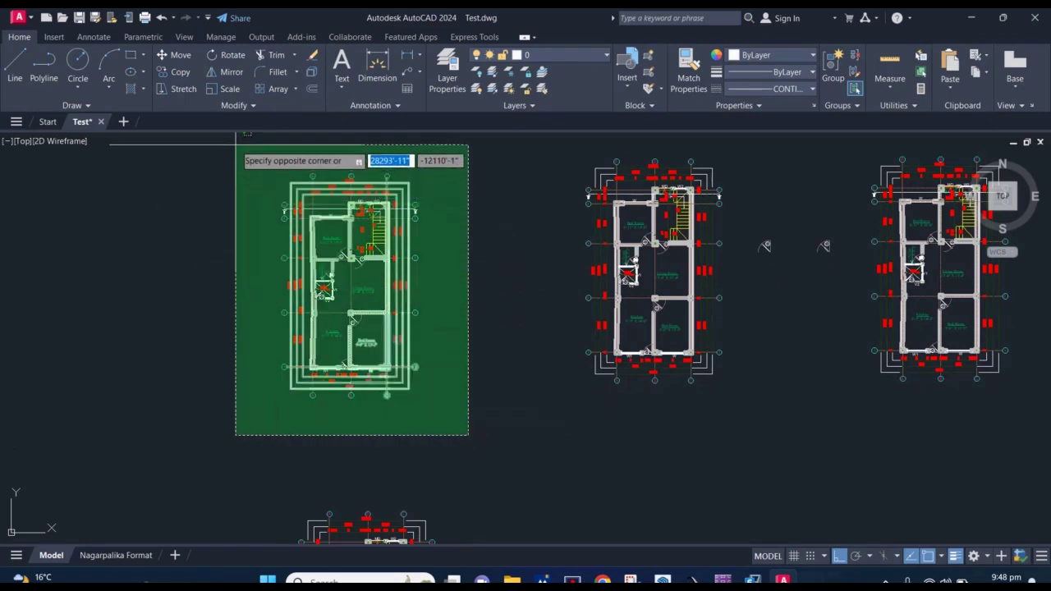
{"action": "left_click", "coordinate": [235, 144]}
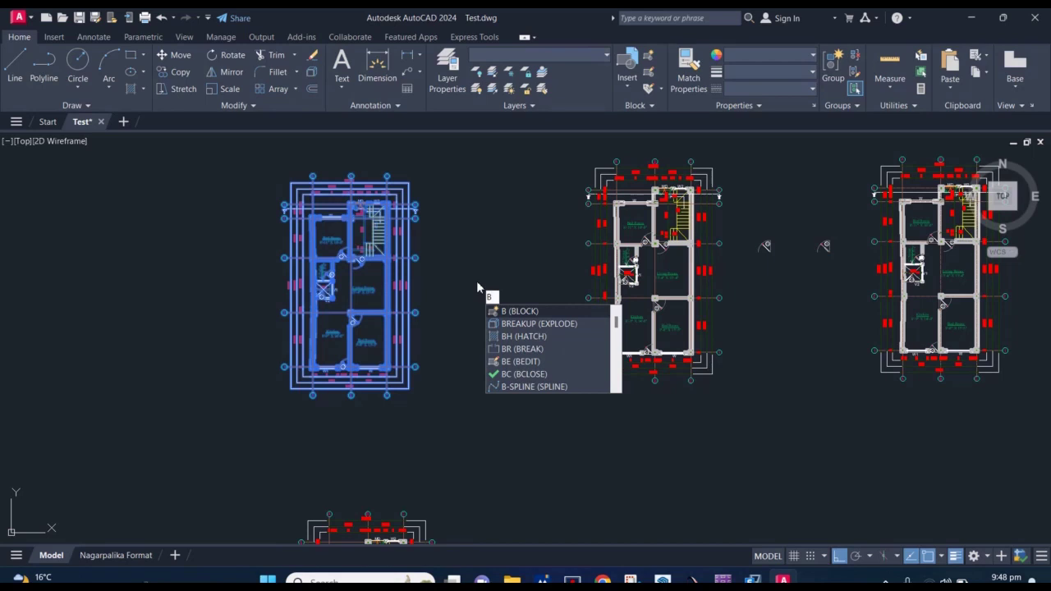
{"action": "type", "text": "B"}
{"action": "key", "text": "Escape"}
{"action": "key", "text": "Escape"}
{"action": "type", "text": "qqqq"}
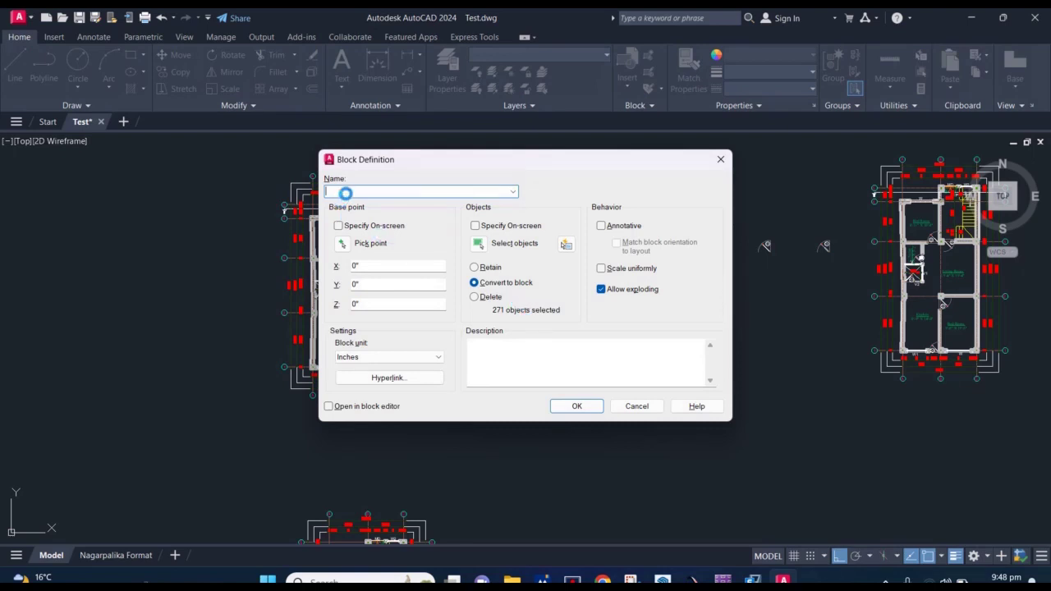
{"action": "left_click", "coordinate": [578, 407]}
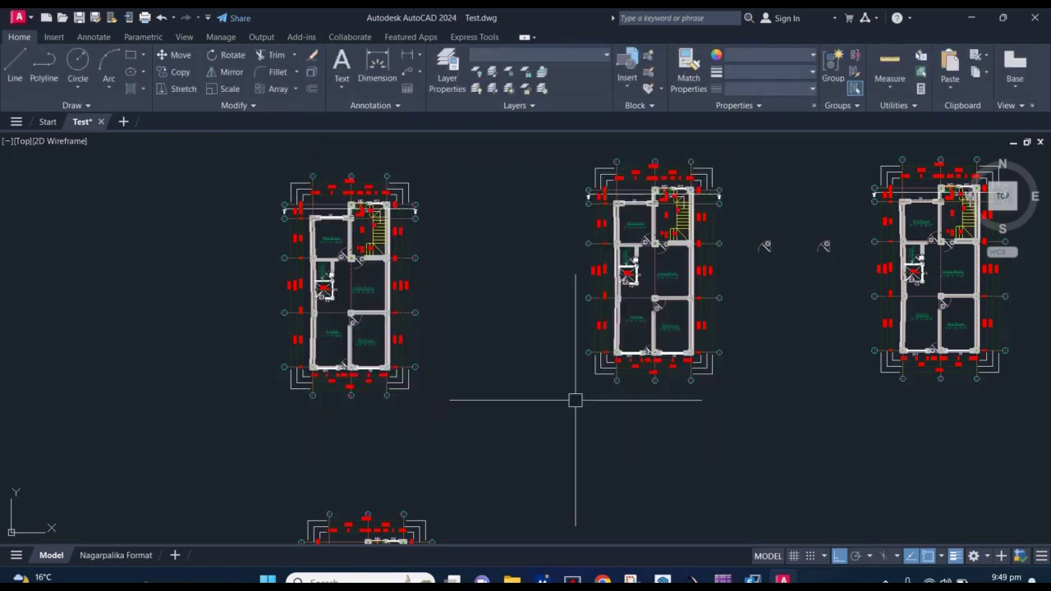
{"action": "scroll", "coordinate": [366, 271], "scroll_direction": "up", "scroll_amount": 3}
{"action": "scroll", "coordinate": [366, 271], "scroll_direction": "up", "scroll_amount": 2}
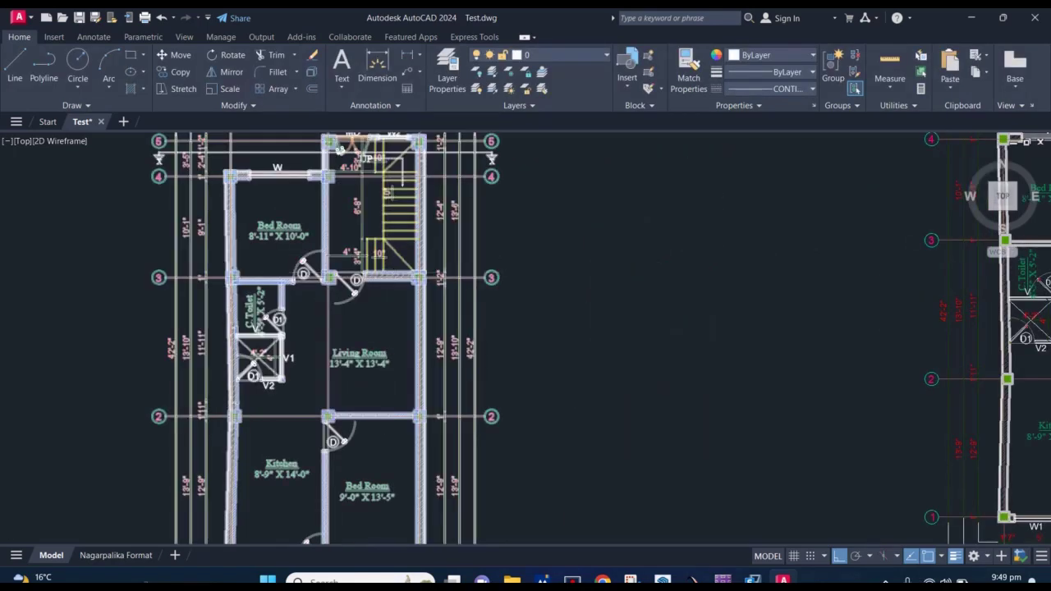
{"action": "scroll", "coordinate": [413, 278], "scroll_direction": "down", "scroll_amount": 5}
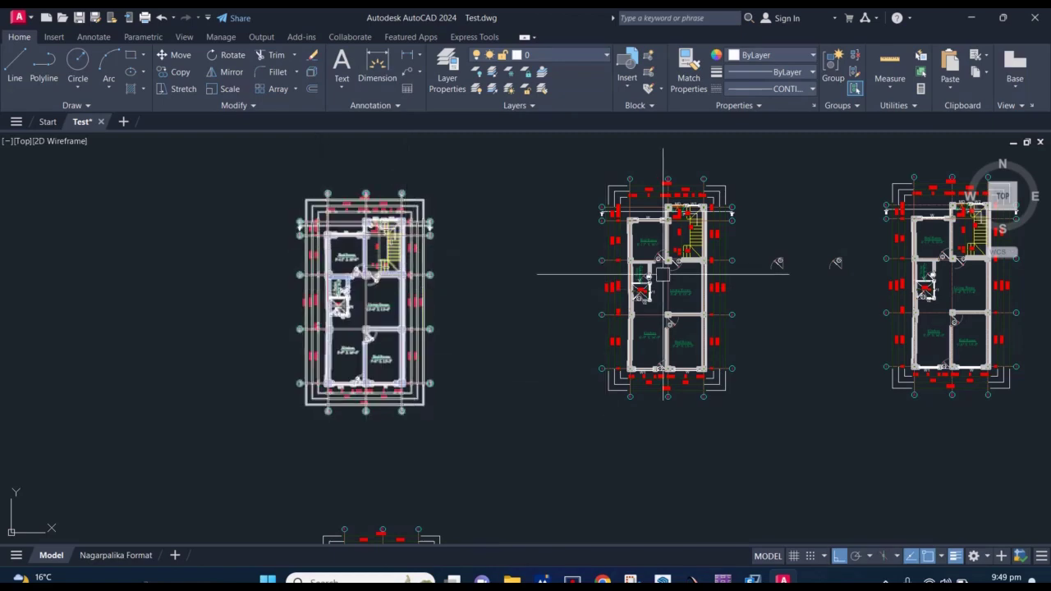
{"action": "scroll", "coordinate": [625, 296], "scroll_direction": "up", "scroll_amount": 2}
{"action": "scroll", "coordinate": [625, 296], "scroll_direction": "up", "scroll_amount": 2}
{"action": "scroll", "coordinate": [616, 301], "scroll_direction": "up", "scroll_amount": 2}
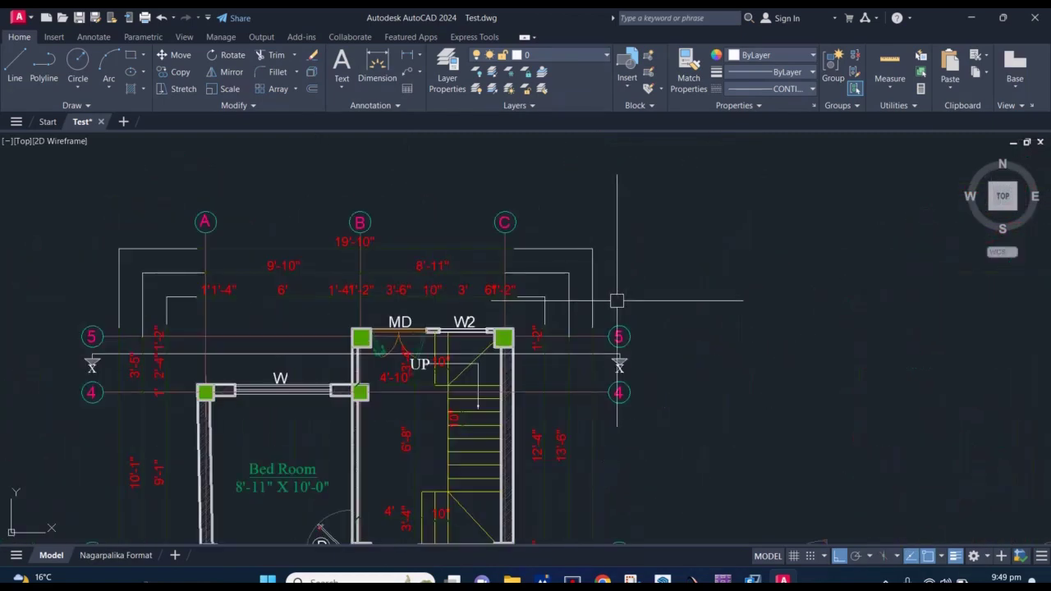
{"action": "left_click", "coordinate": [643, 303]}
{"action": "scroll", "coordinate": [328, 241], "scroll_direction": "down", "scroll_amount": 1}
{"action": "scroll", "coordinate": [159, 205], "scroll_direction": "down", "scroll_amount": 1}
{"action": "key", "text": "Escape"}
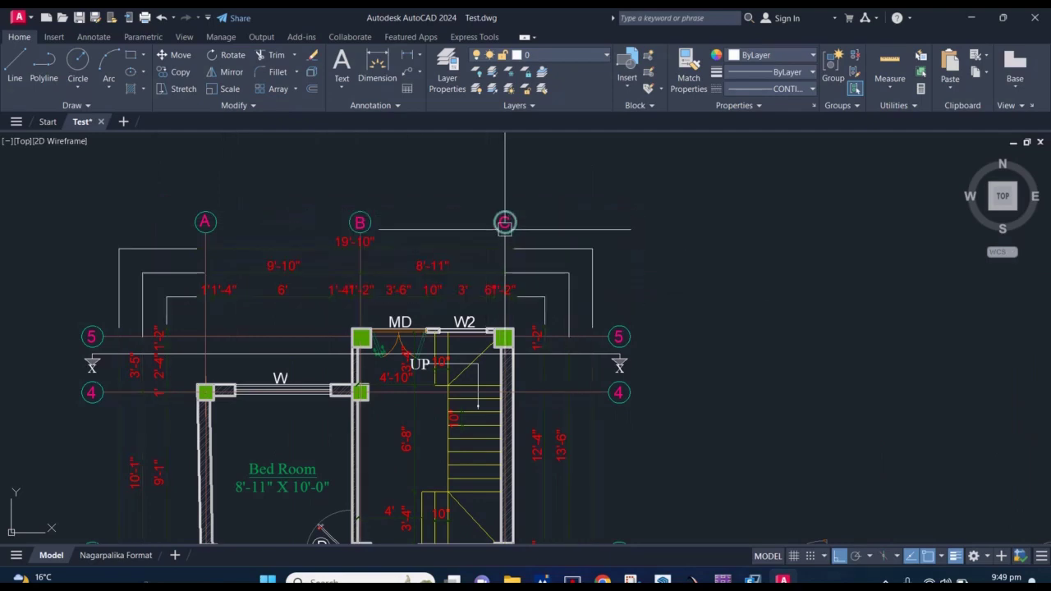
{"action": "scroll", "coordinate": [499, 218], "scroll_direction": "down", "scroll_amount": 2}
{"action": "scroll", "coordinate": [671, 328], "scroll_direction": "down", "scroll_amount": 2}
{"action": "middle_click_drag", "start_coordinate": [230, 305], "coordinate": [347, 289]}
{"action": "scroll", "coordinate": [356, 275], "scroll_direction": "up", "scroll_amount": 1}
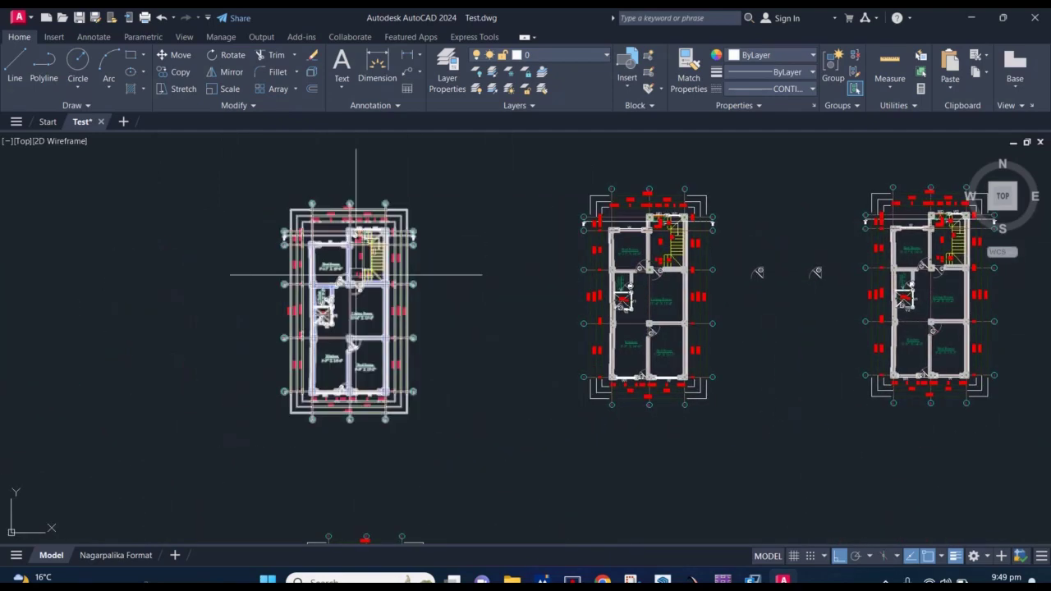
{"action": "scroll", "coordinate": [341, 283], "scroll_direction": "up", "scroll_amount": 3}
{"action": "scroll", "coordinate": [443, 288], "scroll_direction": "down", "scroll_amount": 2}
{"action": "scroll", "coordinate": [460, 307], "scroll_direction": "up", "scroll_amount": 1}
{"action": "left_click", "coordinate": [404, 238]}
{"action": "key", "text": "Escape"}
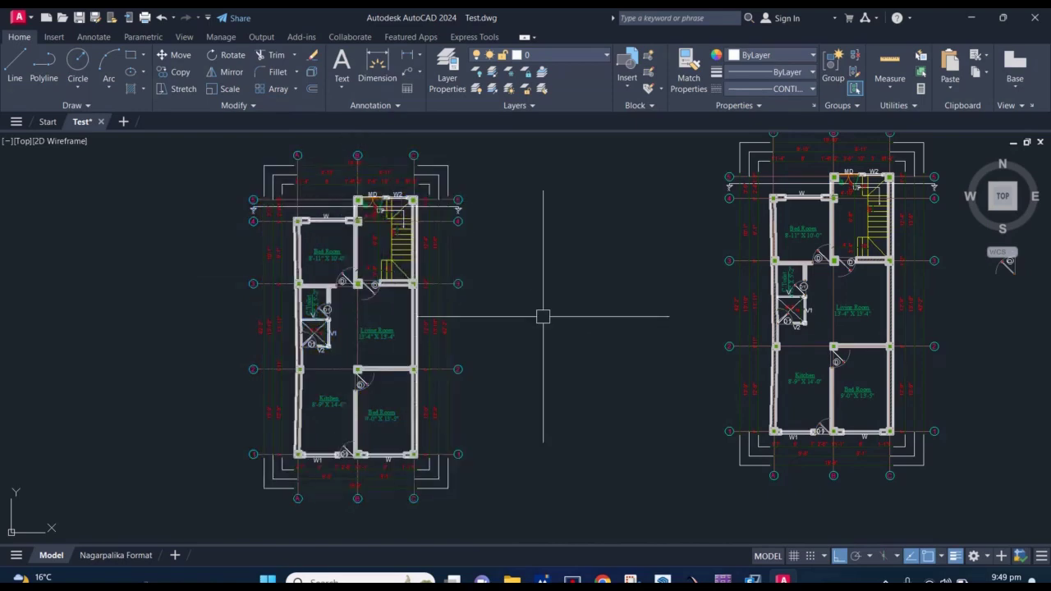
{"action": "scroll", "coordinate": [502, 319], "scroll_direction": "down", "scroll_amount": 3}
{"action": "scroll", "coordinate": [436, 238], "scroll_direction": "up", "scroll_amount": 3}
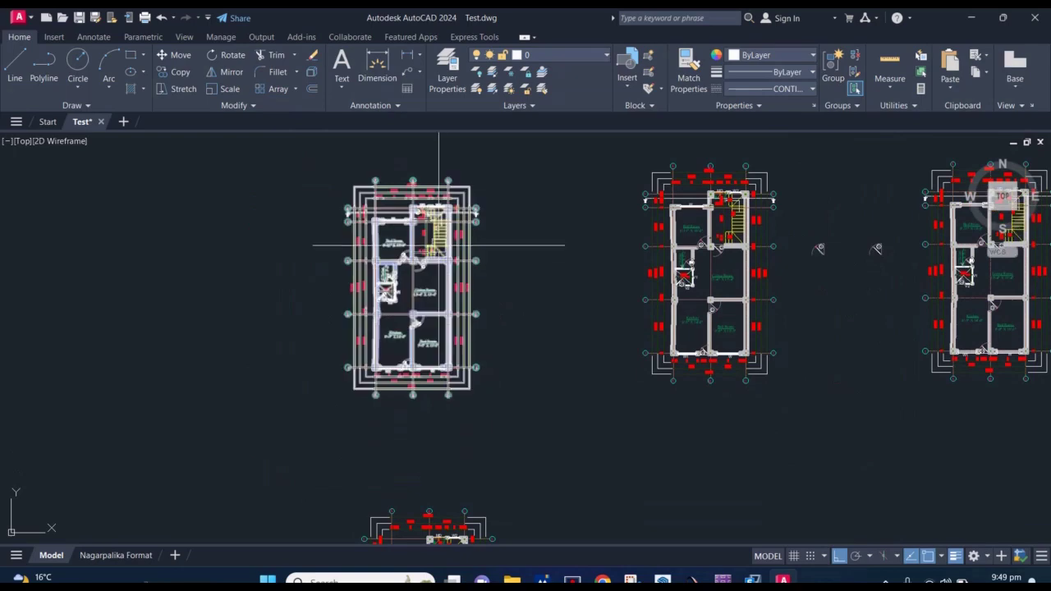
{"action": "scroll", "coordinate": [443, 248], "scroll_direction": "down", "scroll_amount": 5}
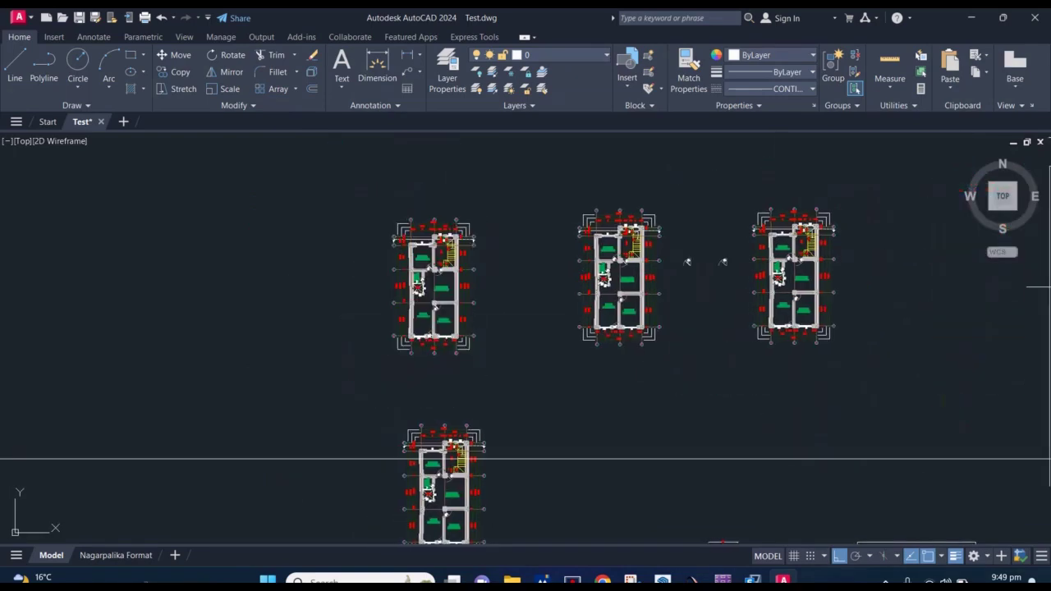
{"action": "scroll", "coordinate": [441, 265], "scroll_direction": "up", "scroll_amount": 3}
{"action": "left_click", "coordinate": [460, 299]}
Copy the selected floor-plan block and place the copy left of the original plan
{"action": "middle_click_drag", "start_coordinate": [496, 348], "coordinate": [610, 333]}
{"action": "type", "text": "m"}
{"action": "key", "text": "Return"}
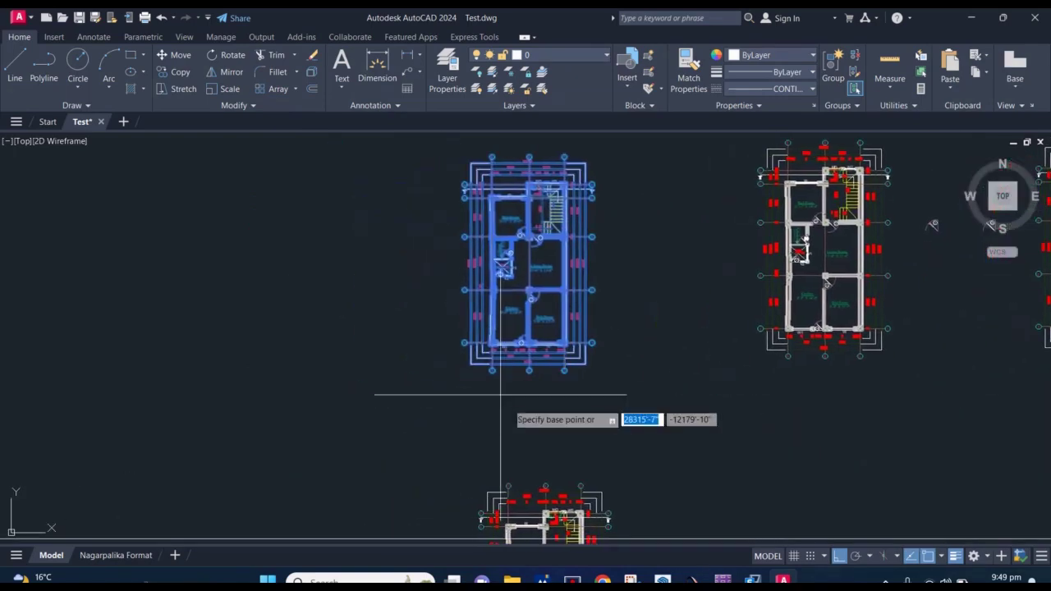
{"action": "left_click", "coordinate": [501, 411]}
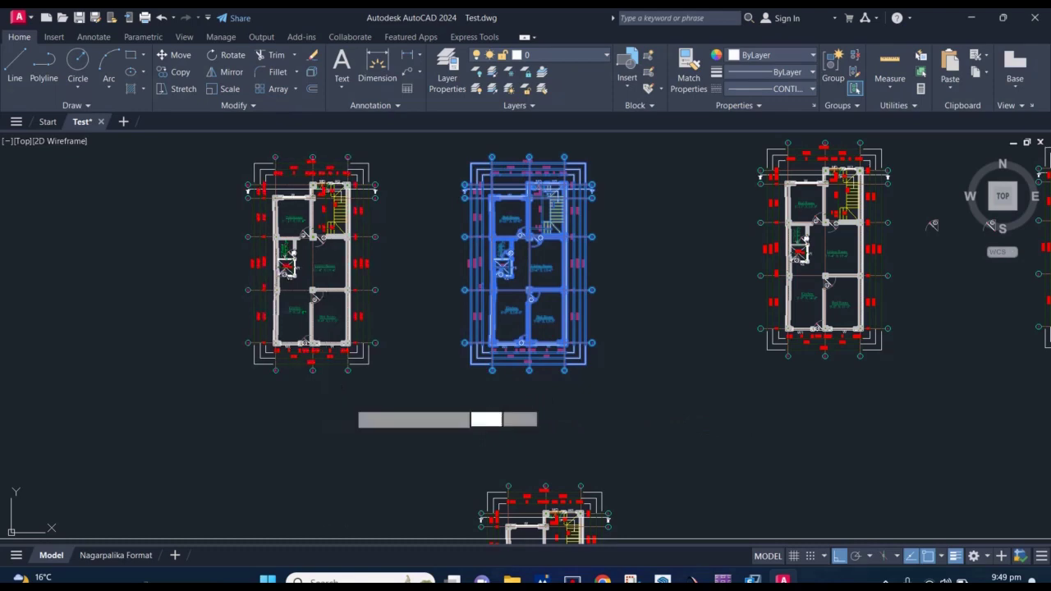
{"action": "left_click", "coordinate": [354, 399]}
{"action": "middle_click_drag", "start_coordinate": [361, 246], "coordinate": [384, 281]}
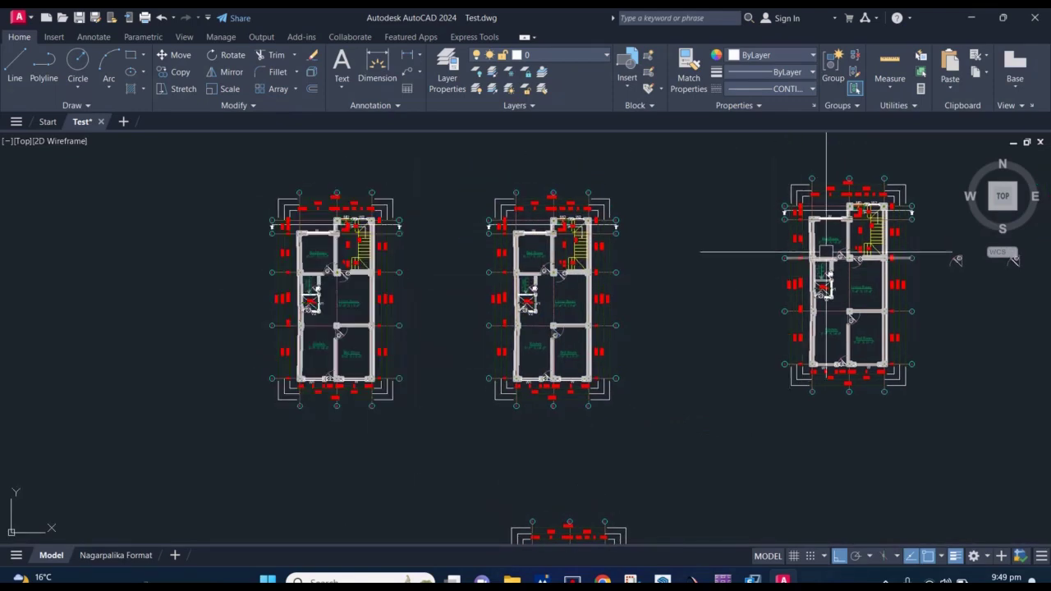
Select the left floor-plan block and run EXPLODE to split it into separate objects
{"action": "left_click", "coordinate": [376, 313]}
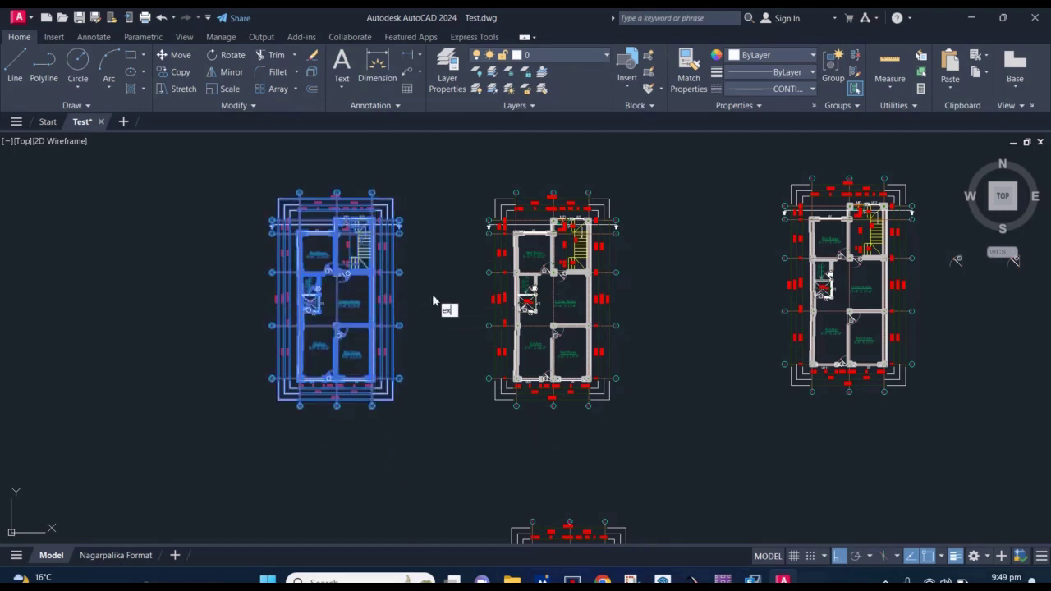
{"action": "type", "text": "x"}
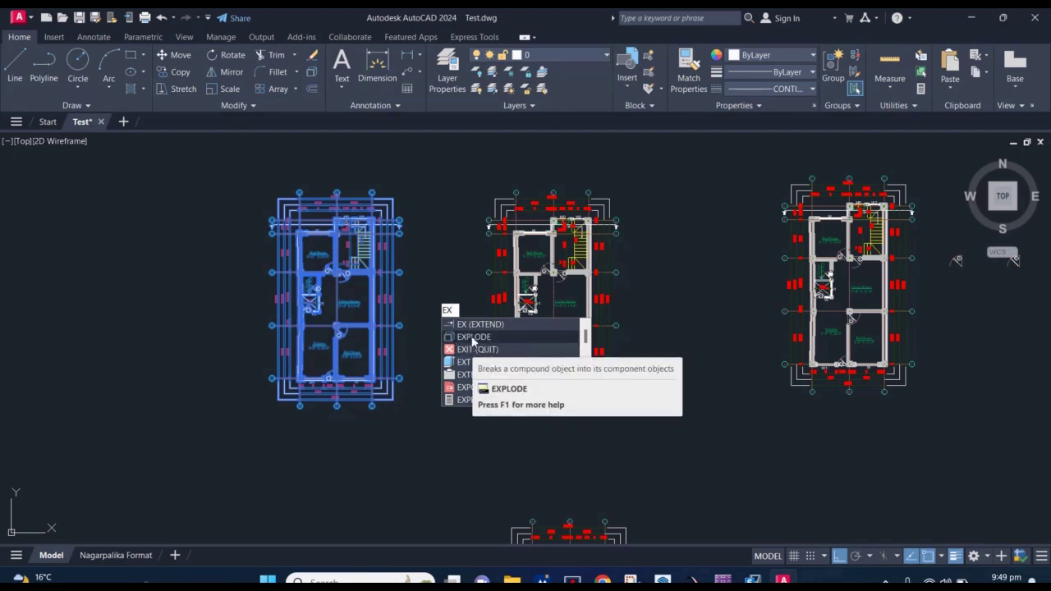
{"action": "mouse_move", "coordinate": [474, 337]}
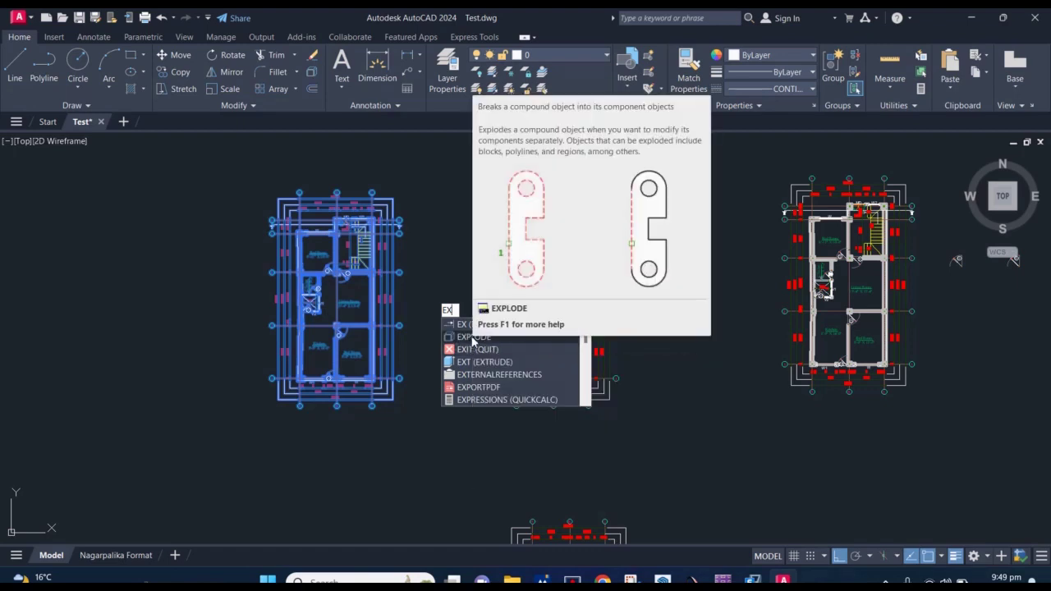
{"action": "left_click", "coordinate": [473, 337]}
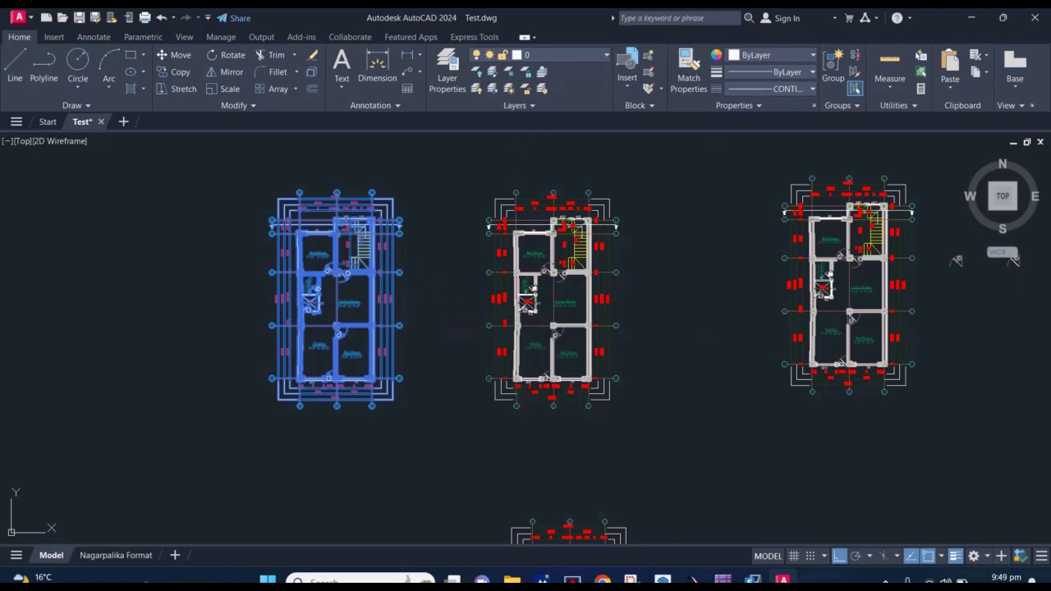
{"action": "scroll", "coordinate": [380, 254], "scroll_direction": "up", "scroll_amount": 2}
{"action": "scroll", "coordinate": [379, 246], "scroll_direction": "up", "scroll_amount": 3}
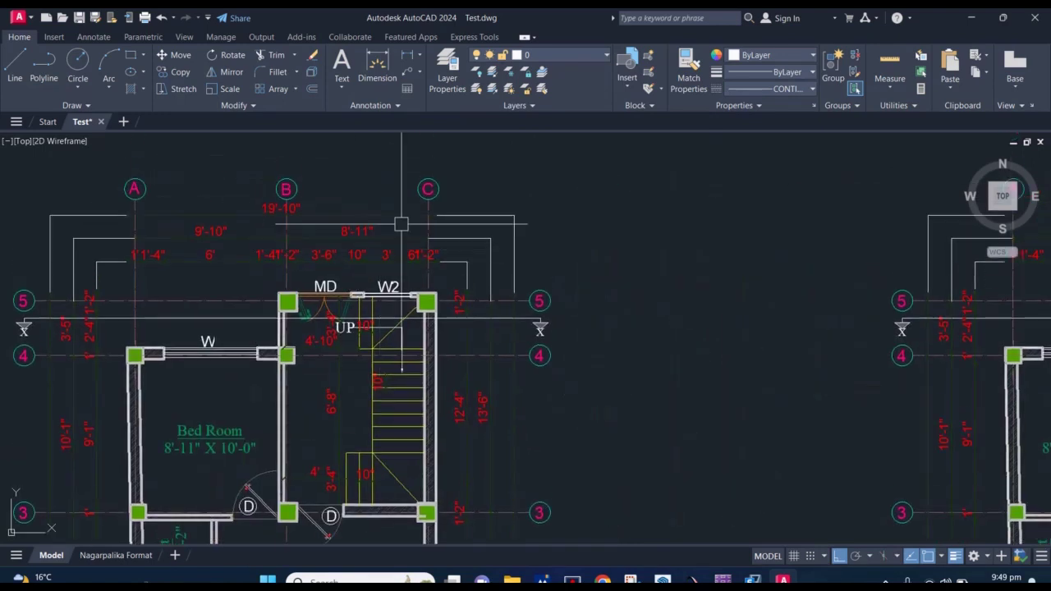
{"action": "left_click", "coordinate": [354, 211]}
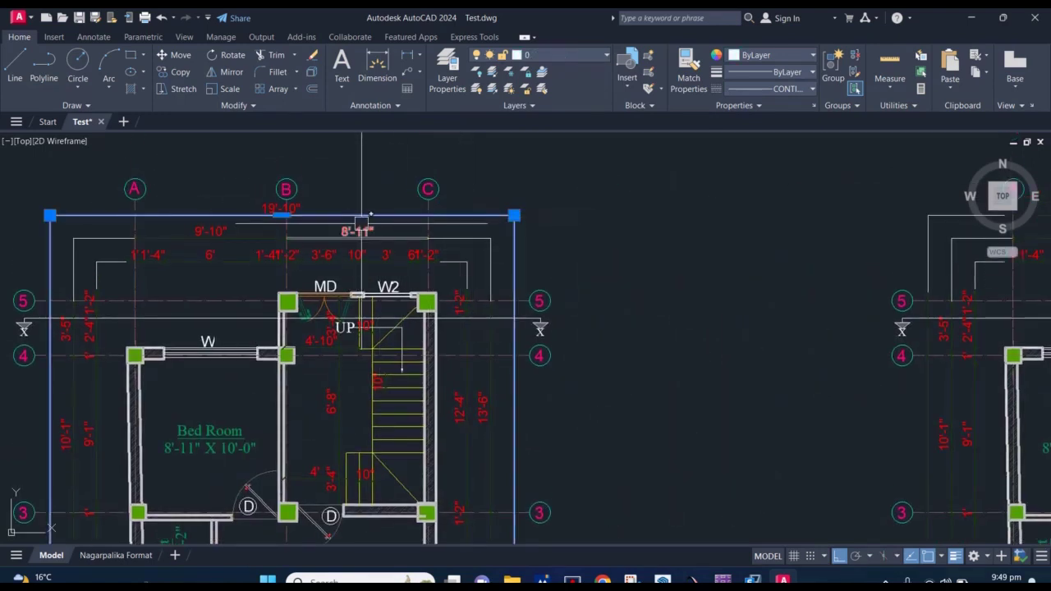
{"action": "key", "text": "Escape"}
{"action": "left_click", "coordinate": [267, 256]}
{"action": "left_click", "coordinate": [265, 253]}
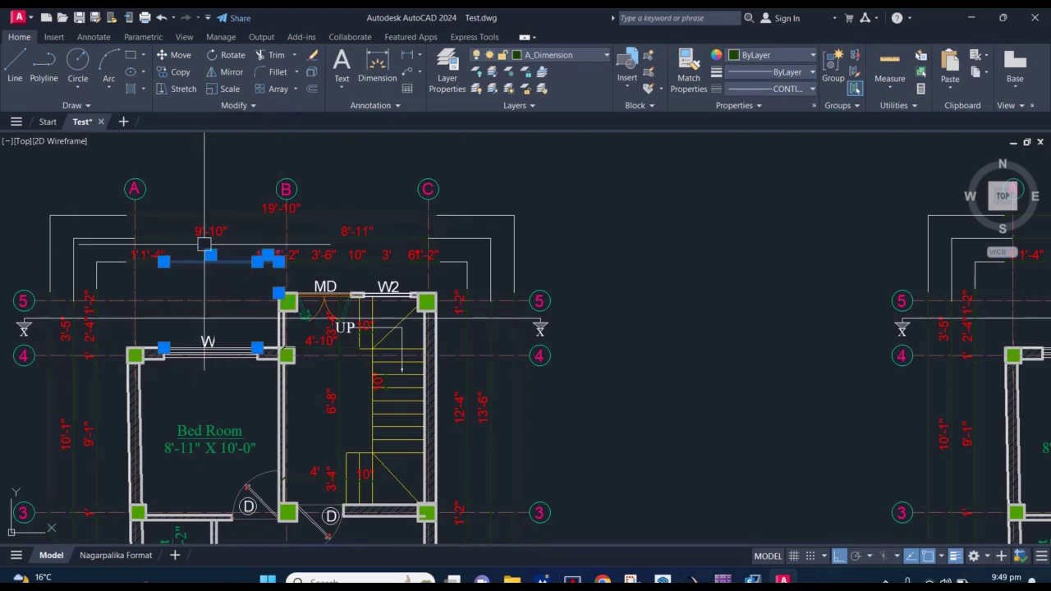
{"action": "key", "text": "Escape"}
{"action": "left_click", "coordinate": [262, 239]}
{"action": "key", "text": "Escape"}
{"action": "scroll", "coordinate": [345, 222], "scroll_direction": "down", "scroll_amount": 3}
{"action": "scroll", "coordinate": [411, 235], "scroll_direction": "down", "scroll_amount": 2}
{"action": "scroll", "coordinate": [411, 235], "scroll_direction": "down", "scroll_amount": 1}
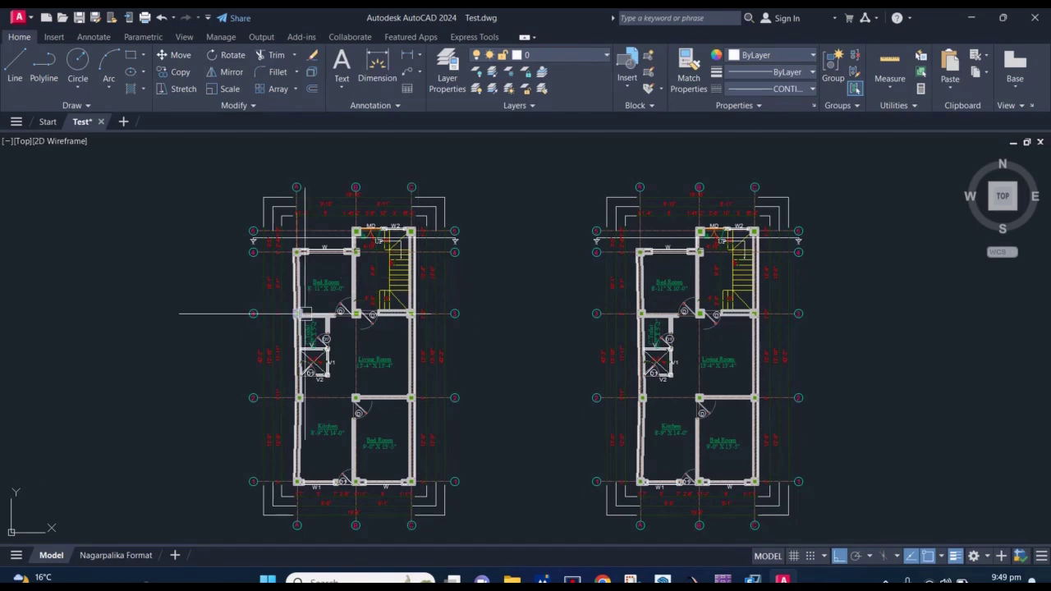
{"action": "scroll", "coordinate": [411, 336], "scroll_direction": "down", "scroll_amount": 3}
{"action": "scroll", "coordinate": [423, 328], "scroll_direction": "down", "scroll_amount": 2}
{"action": "scroll", "coordinate": [369, 274], "scroll_direction": "up", "scroll_amount": 5}
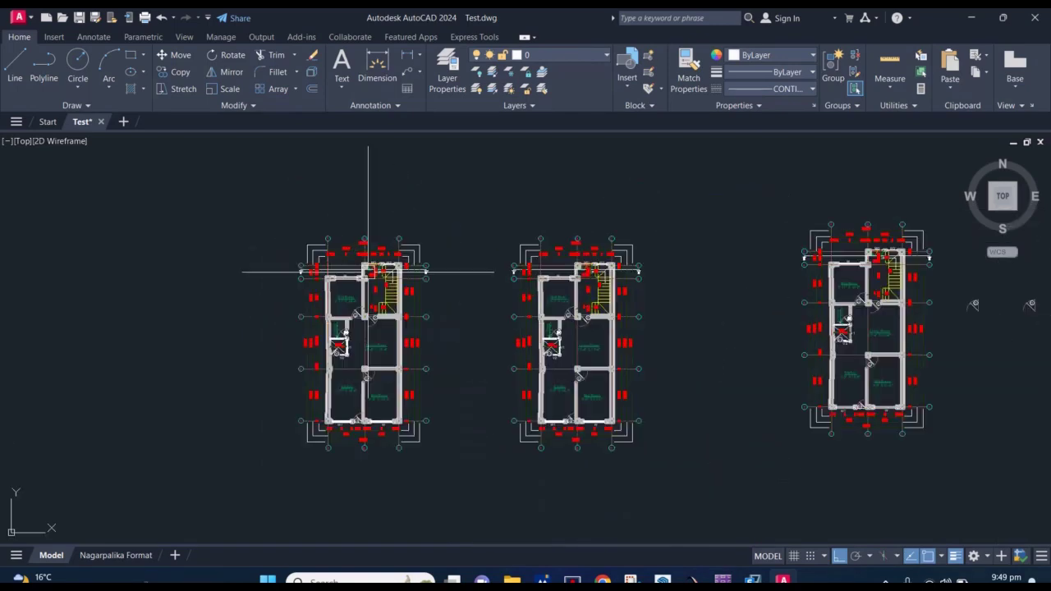
{"action": "scroll", "coordinate": [400, 310], "scroll_direction": "down", "scroll_amount": 2}
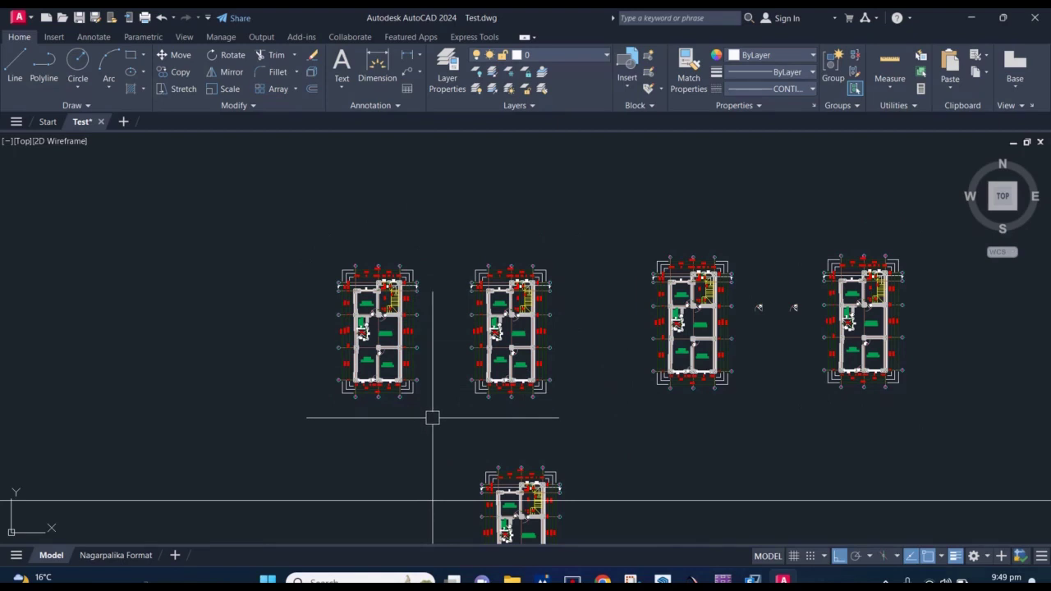
{"action": "scroll", "coordinate": [439, 348], "scroll_direction": "up", "scroll_amount": 2}
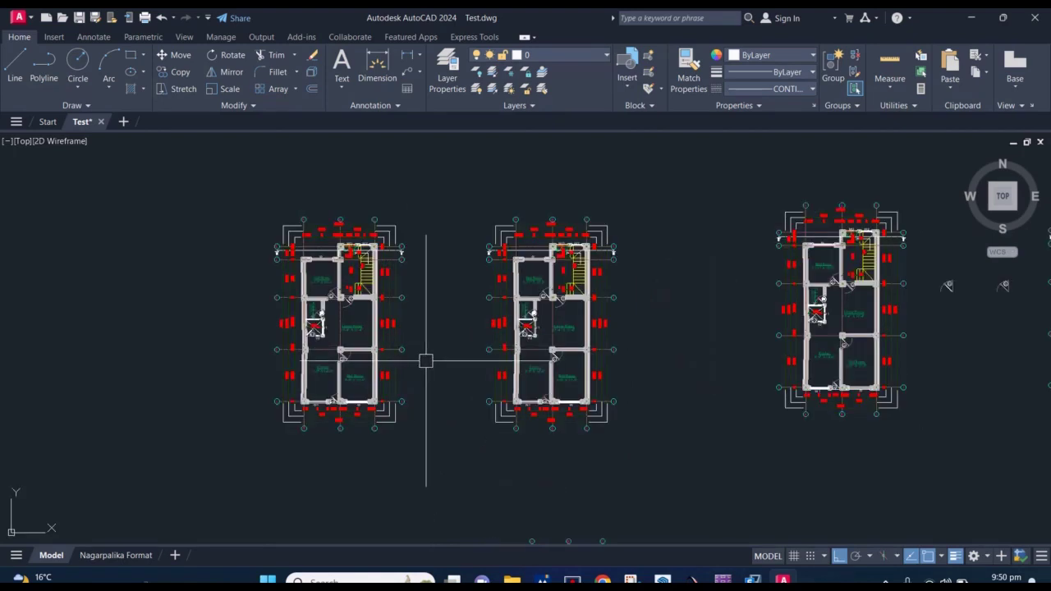
{"action": "middle_click_drag", "start_coordinate": [516, 340], "coordinate": [415, 333]}
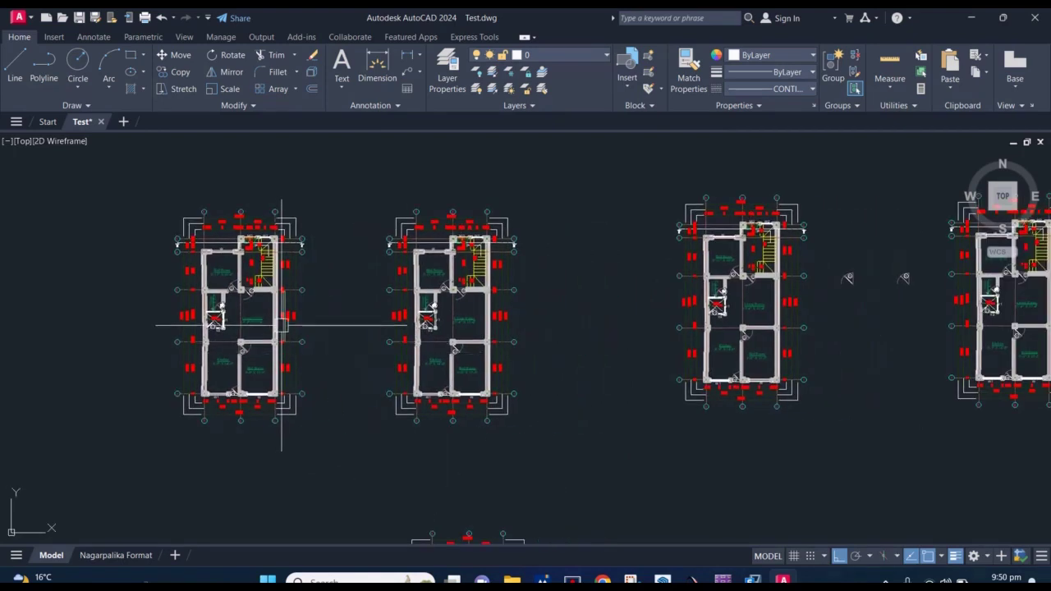
{"action": "scroll", "coordinate": [444, 312], "scroll_direction": "up", "scroll_amount": 4}
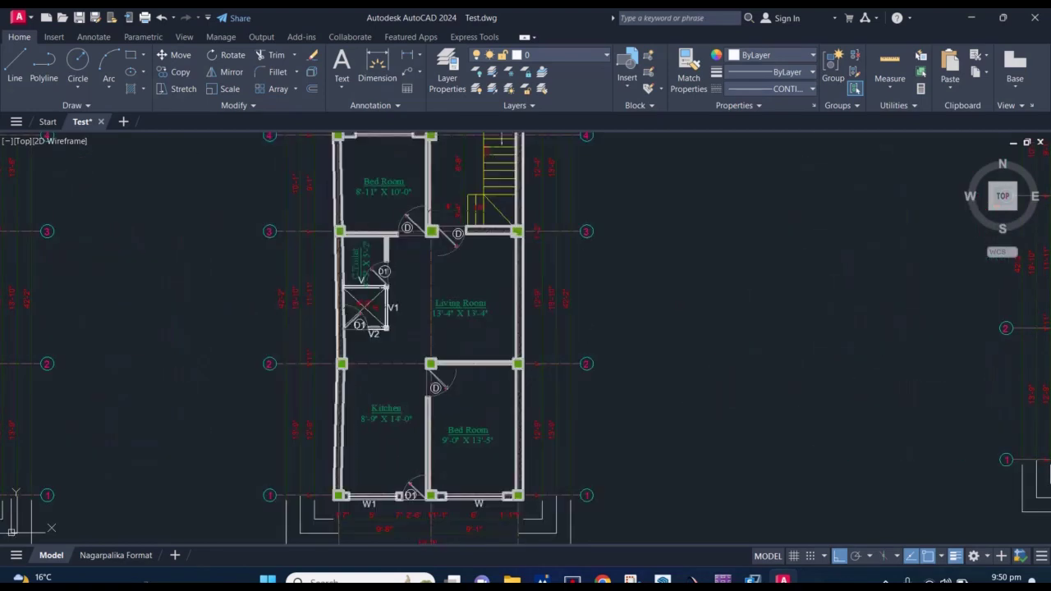
{"action": "scroll", "coordinate": [435, 312], "scroll_direction": "down", "scroll_amount": 4}
{"action": "middle_click_drag", "start_coordinate": [521, 309], "coordinate": [470, 318]}
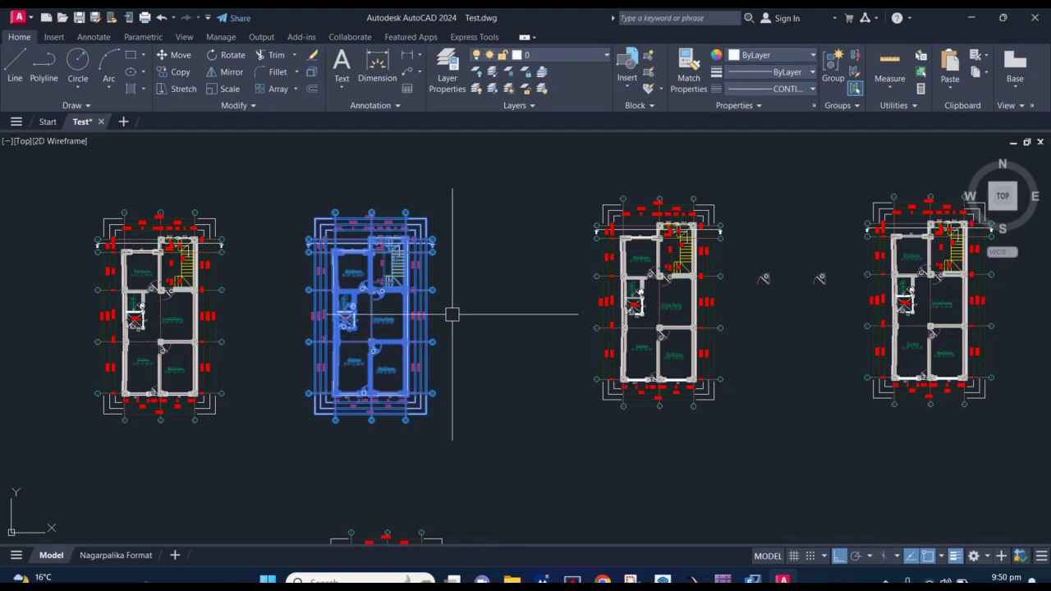
{"action": "middle_click_drag", "start_coordinate": [438, 321], "coordinate": [465, 305]}
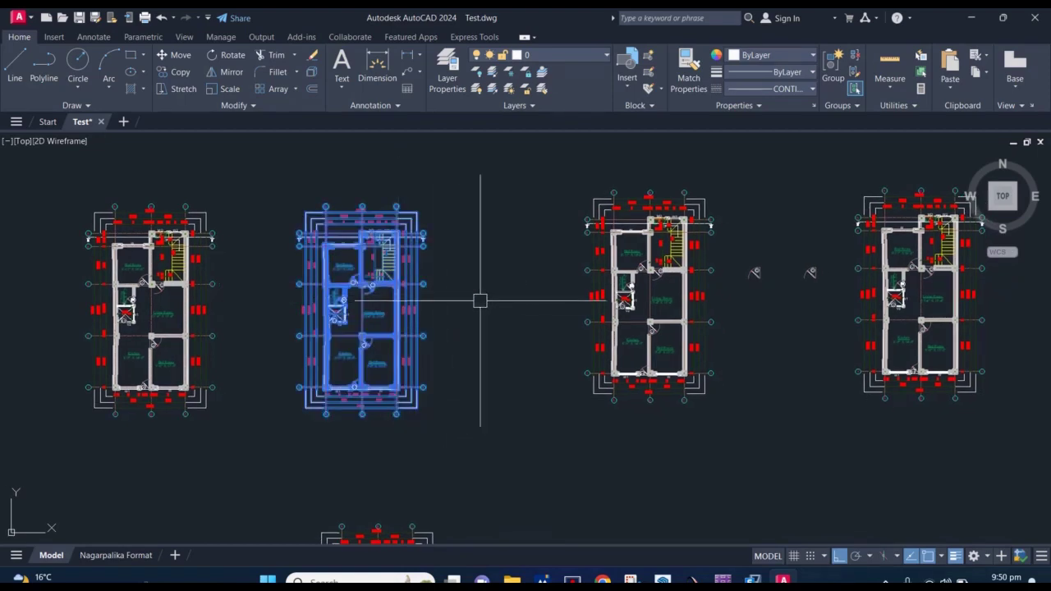
{"action": "key", "text": "Delete"}
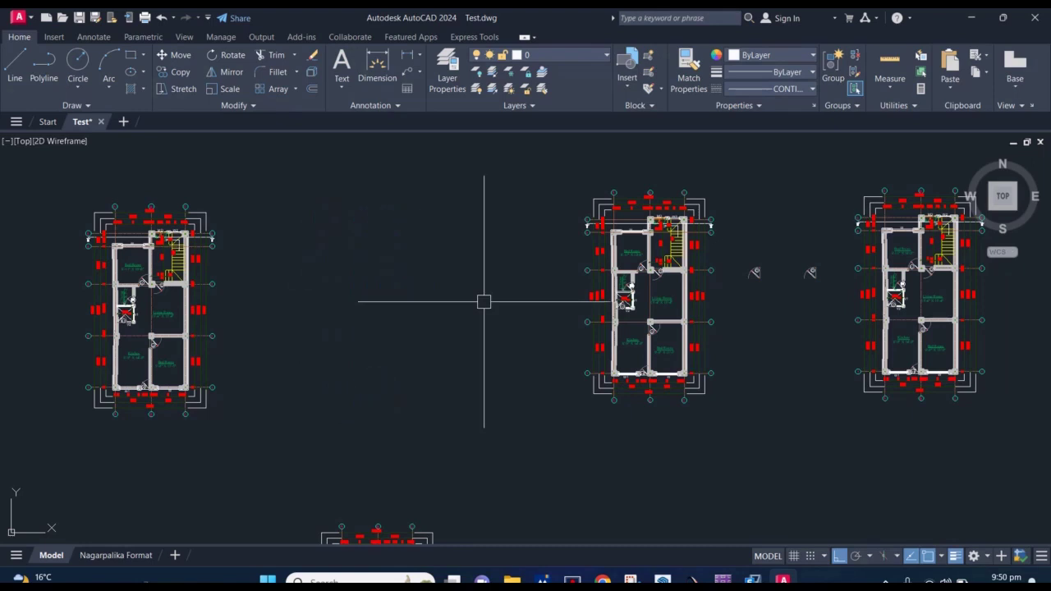
{"action": "key", "text": "ctrl+z"}
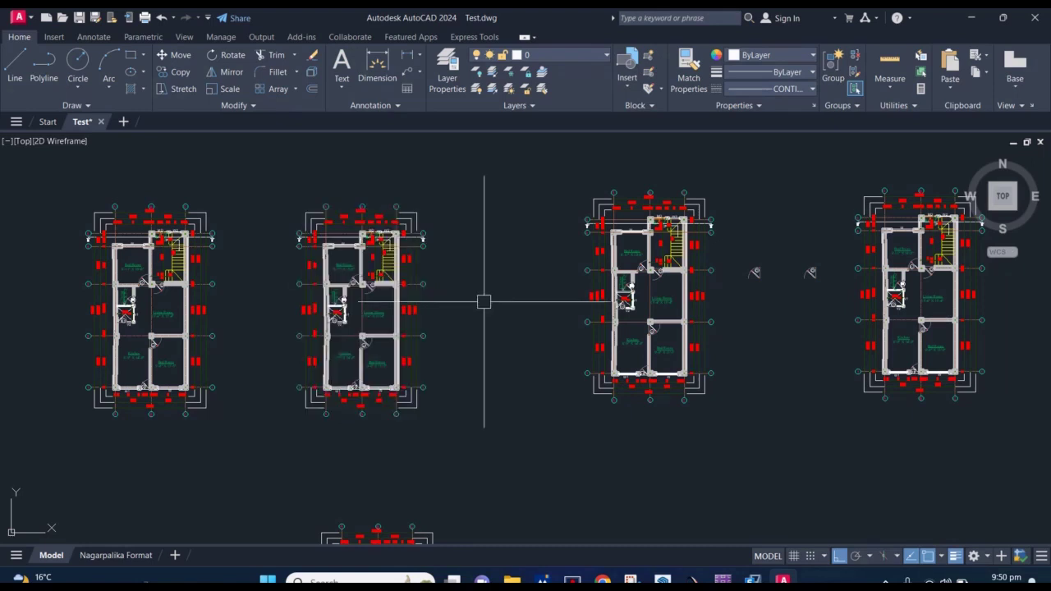
{"action": "middle_click_drag", "start_coordinate": [474, 292], "coordinate": [497, 294]}
{"action": "scroll", "coordinate": [444, 234], "scroll_direction": "up", "scroll_amount": 2}
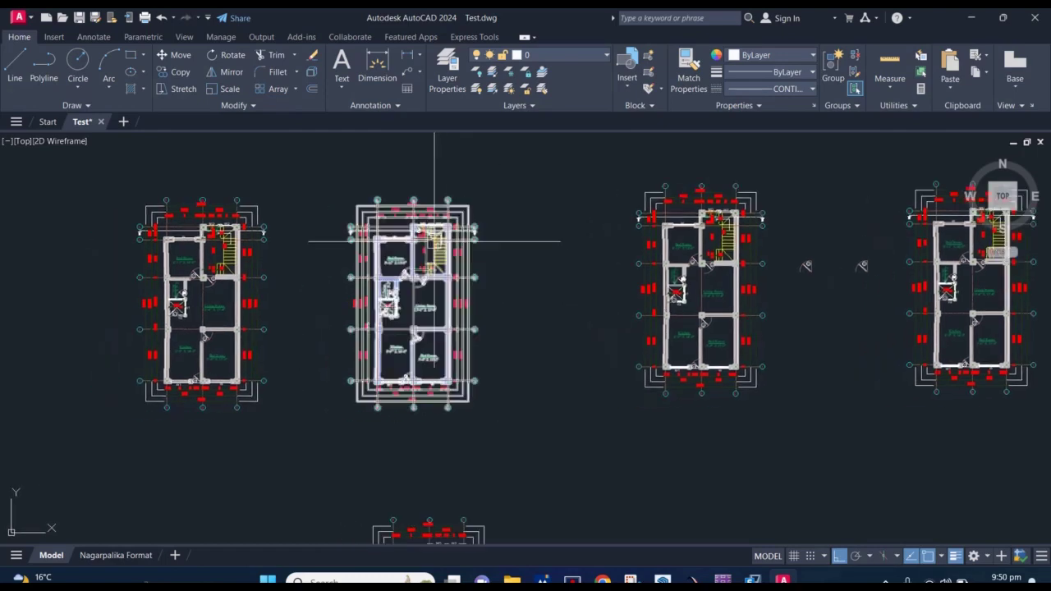
{"action": "left_click", "coordinate": [445, 235]}
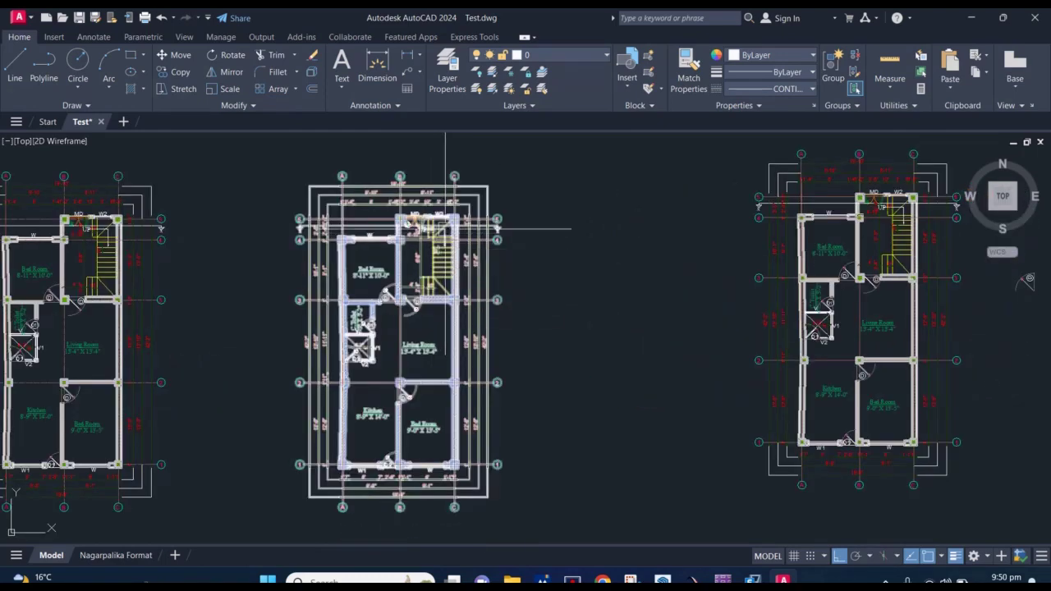
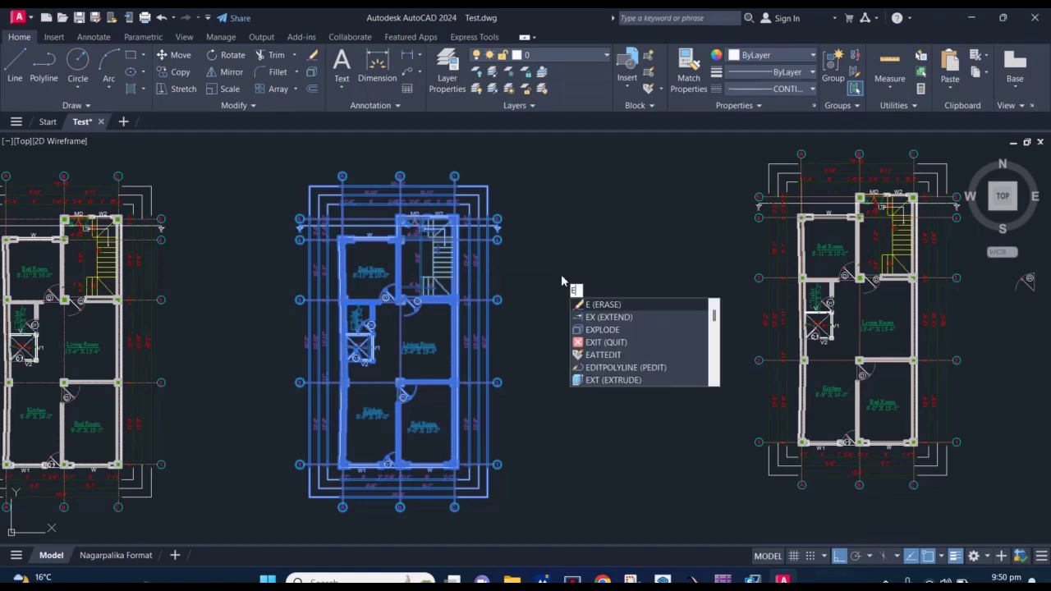
Erase the middle floor plan, then restore it with undo and redo
{"action": "left_click", "coordinate": [616, 305]}
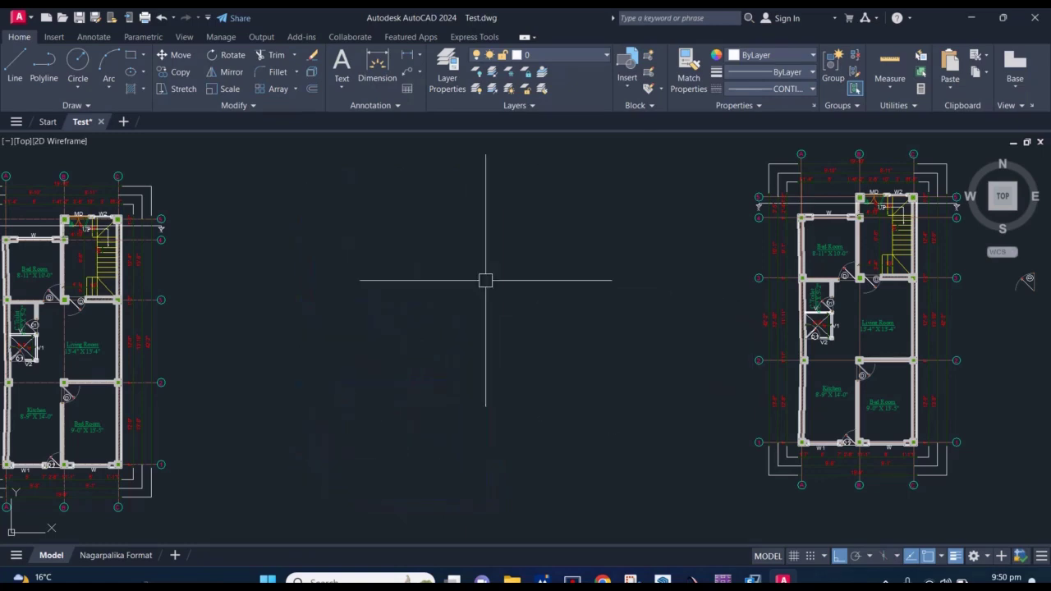
{"action": "scroll", "coordinate": [446, 272], "scroll_direction": "down", "scroll_amount": 2}
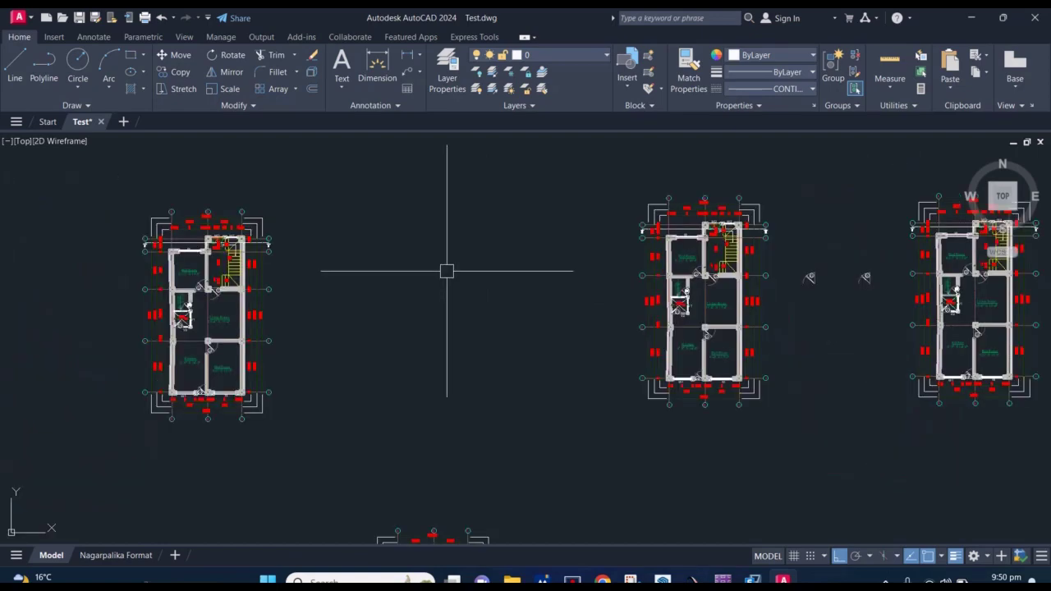
{"action": "key", "text": "ctrl+z"}
{"action": "key", "text": "ctrl+z"}
{"action": "key", "text": "ctrl+z"}
{"action": "key", "text": "ctrl+y"}
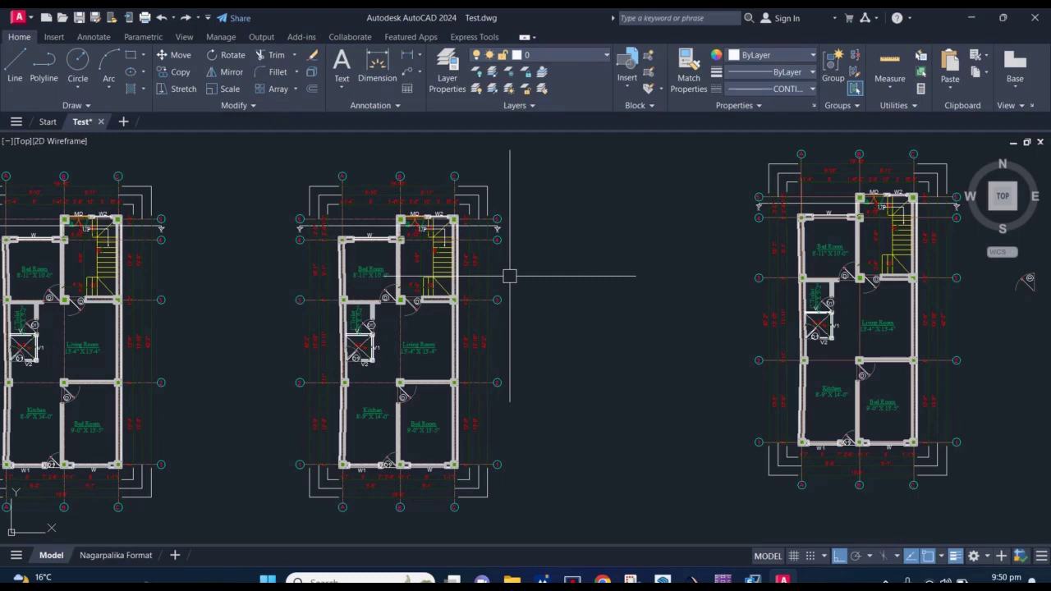
{"action": "key", "text": "ctrl+y"}
{"action": "key", "text": "ctrl+y"}
{"action": "key", "text": "ctrl+y"}
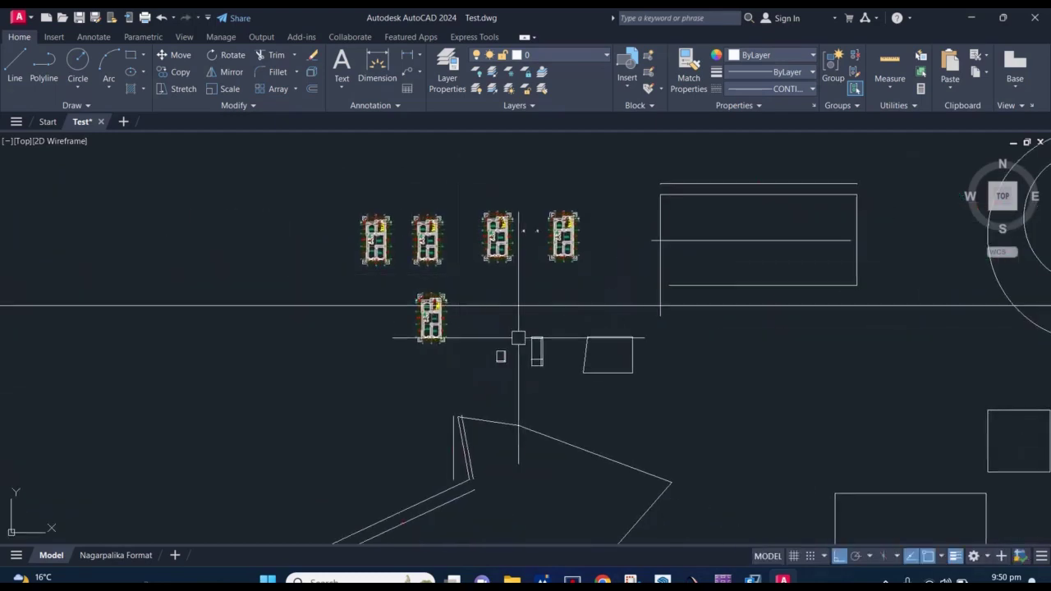
{"action": "key", "text": "ctrl+y"}
{"action": "scroll", "coordinate": [518, 292], "scroll_direction": "up", "scroll_amount": 7}
{"action": "middle_click_drag", "start_coordinate": [441, 293], "coordinate": [353, 293]}
{"action": "scroll", "coordinate": [424, 301], "scroll_direction": "down", "scroll_amount": 5}
{"action": "scroll", "coordinate": [487, 304], "scroll_direction": "up", "scroll_amount": 2}
{"action": "scroll", "coordinate": [510, 308], "scroll_direction": "down", "scroll_amount": 5}
{"action": "mouse_move", "coordinate": [533, 310]}
{"action": "middle_mouse_down"}
{"action": "mouse_move", "coordinate": [351, 277]}
{"action": "mouse_move", "coordinate": [337, 313]}
{"action": "middle_mouse_up"}
{"action": "scroll", "coordinate": [322, 260], "scroll_direction": "up", "scroll_amount": 6}
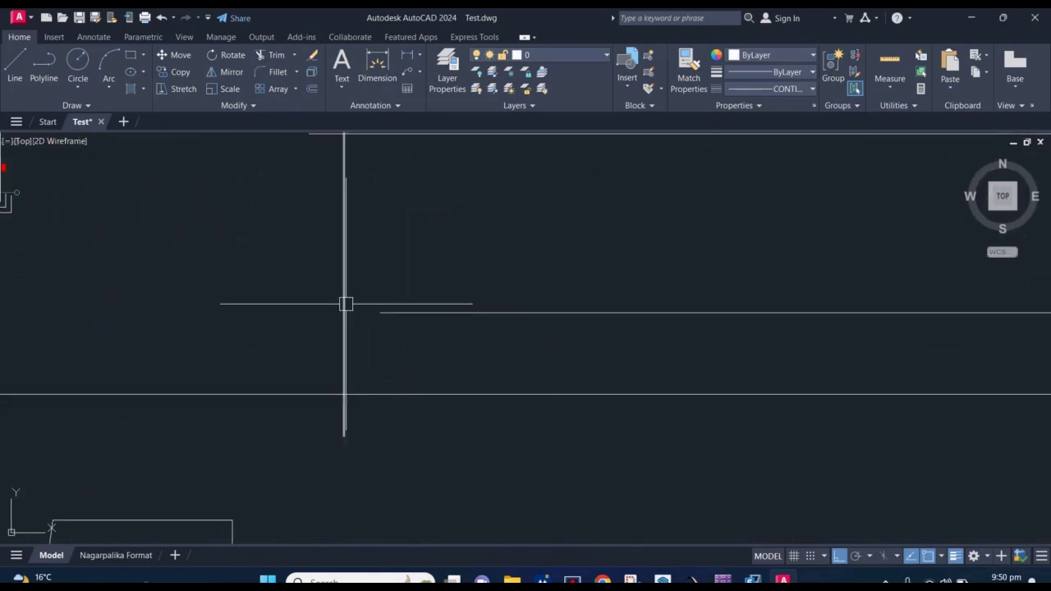
Grip-stretch the long horizontal line's left end outward, then back to the right
{"action": "left_click", "coordinate": [399, 312]}
{"action": "middle_click_drag", "start_coordinate": [391, 325], "coordinate": [450, 323]}
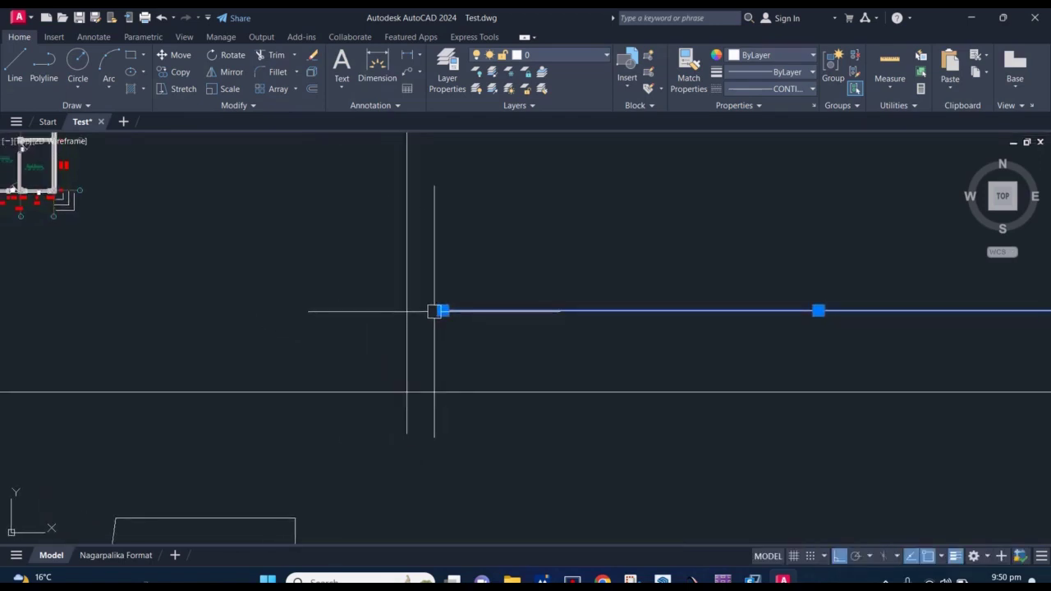
{"action": "scroll", "coordinate": [436, 310], "scroll_direction": "up", "scroll_amount": 2}
{"action": "left_click", "coordinate": [446, 311]}
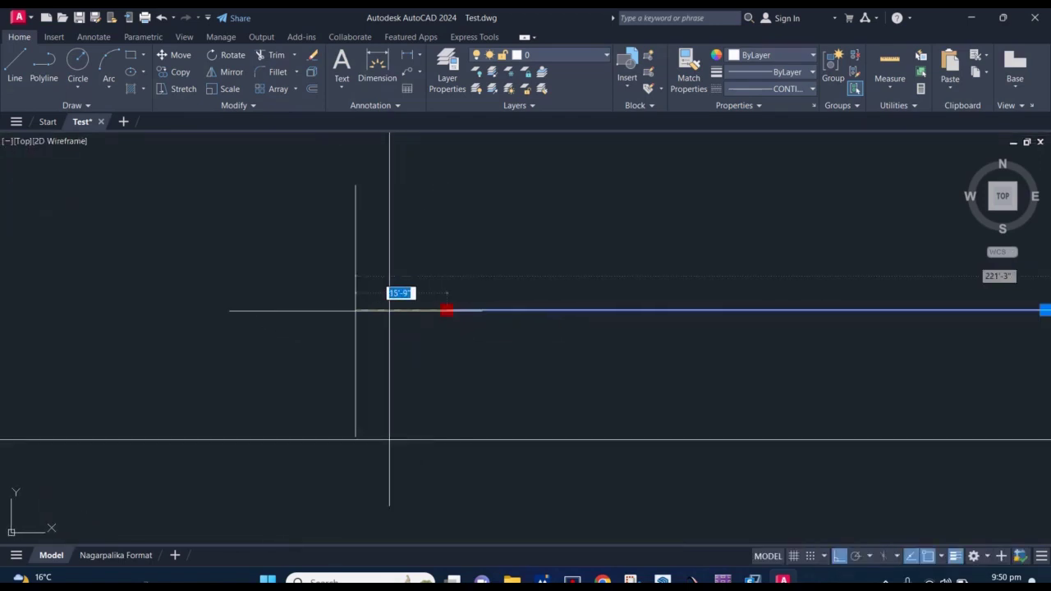
{"action": "left_click", "coordinate": [233, 309]}
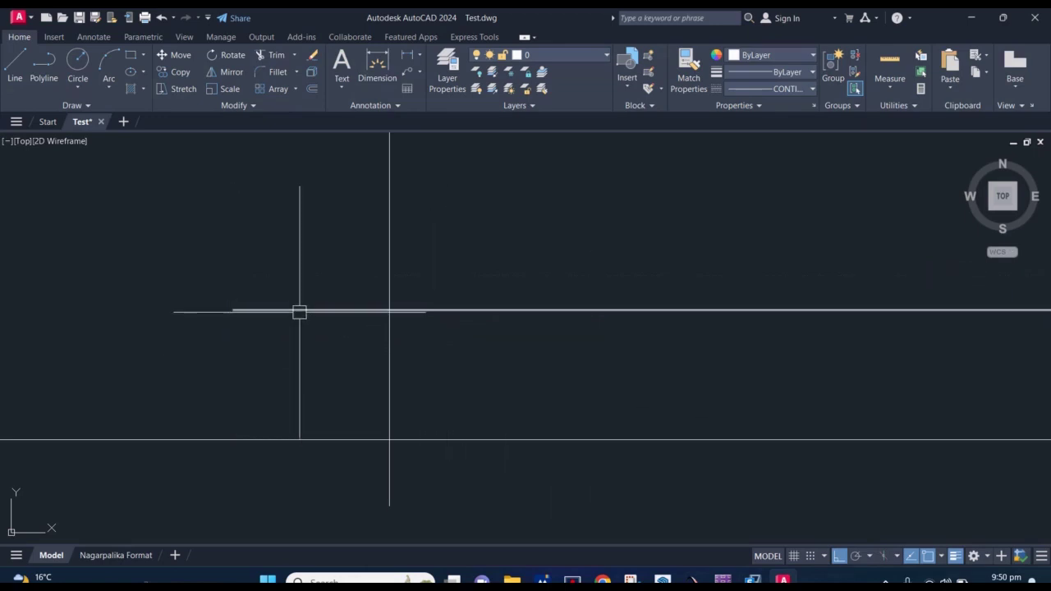
{"action": "left_click", "coordinate": [233, 310]}
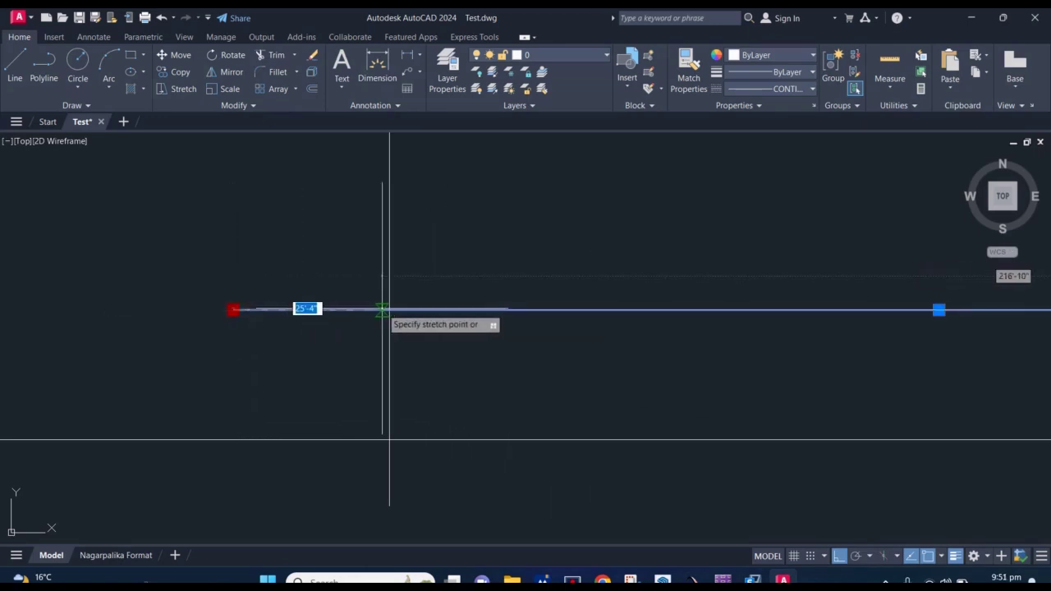
{"action": "left_click", "coordinate": [390, 310]}
Pull the horizontal line's left endpoint further right, past the vertical line
{"action": "key", "text": "Escape"}
{"action": "left_click", "coordinate": [400, 310]}
{"action": "left_click", "coordinate": [389, 310]}
{"action": "left_click", "coordinate": [533, 309]}
{"action": "key", "text": "Escape"}
{"action": "middle_click_drag", "start_coordinate": [524, 336], "coordinate": [516, 336]}
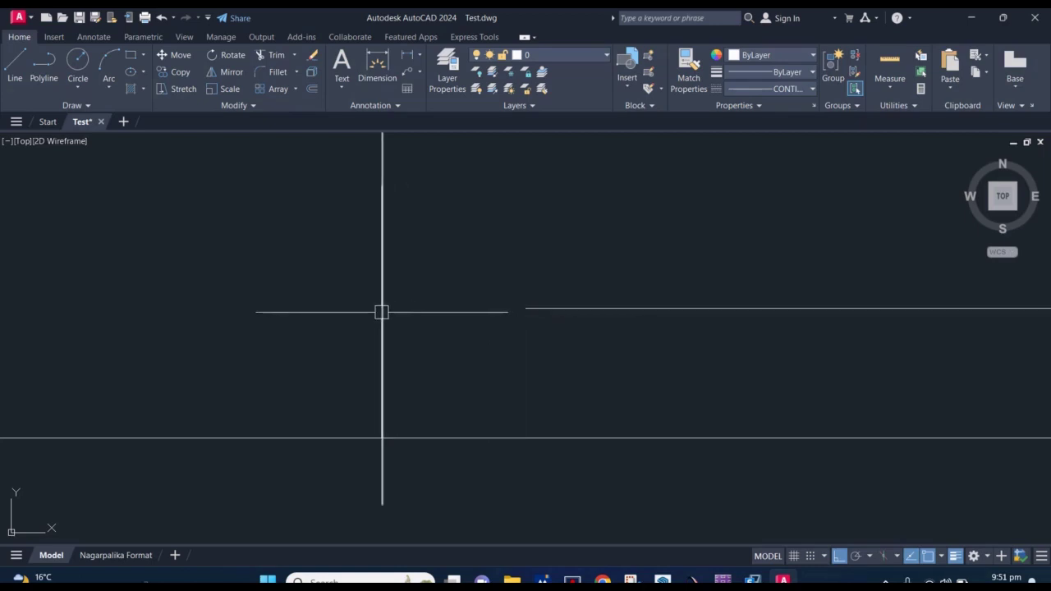
{"action": "type", "text": "x"}
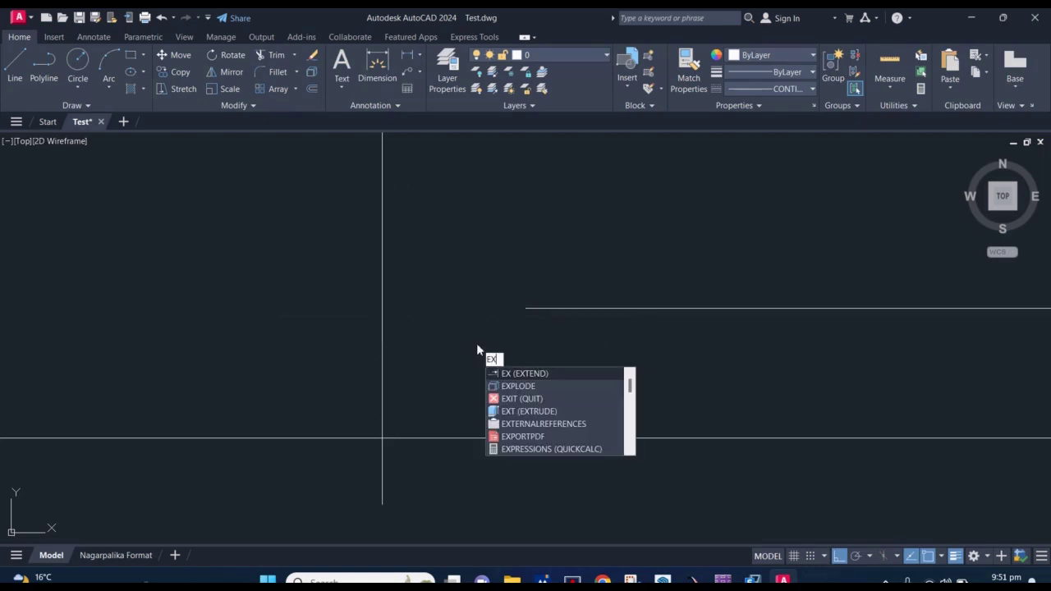
Draw a short vertical line below the slanted four-sided shape
{"action": "left_click", "coordinate": [548, 373]}
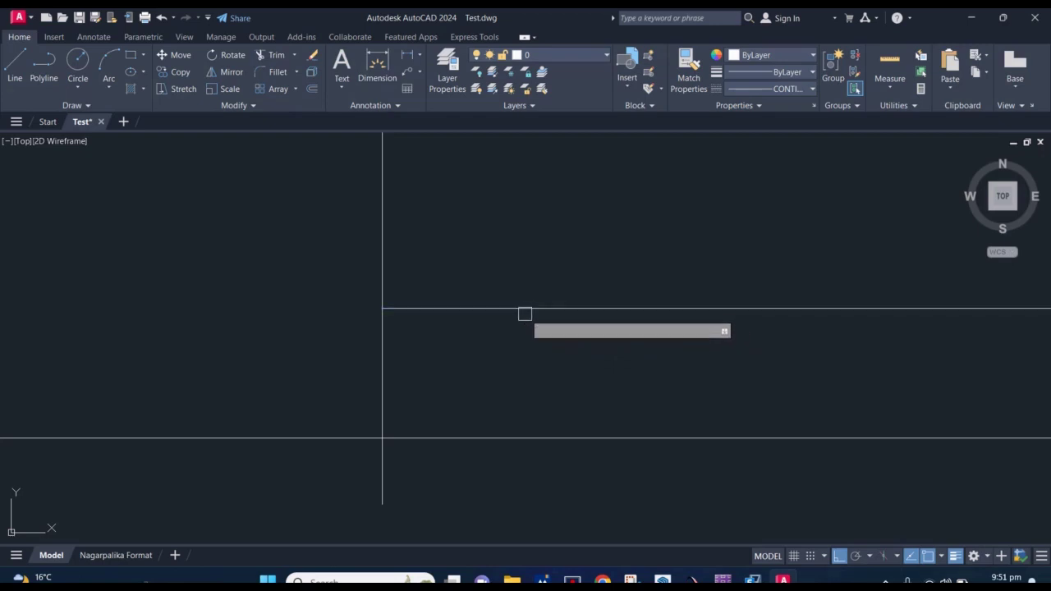
{"action": "scroll", "coordinate": [492, 338], "scroll_direction": "down", "scroll_amount": 3}
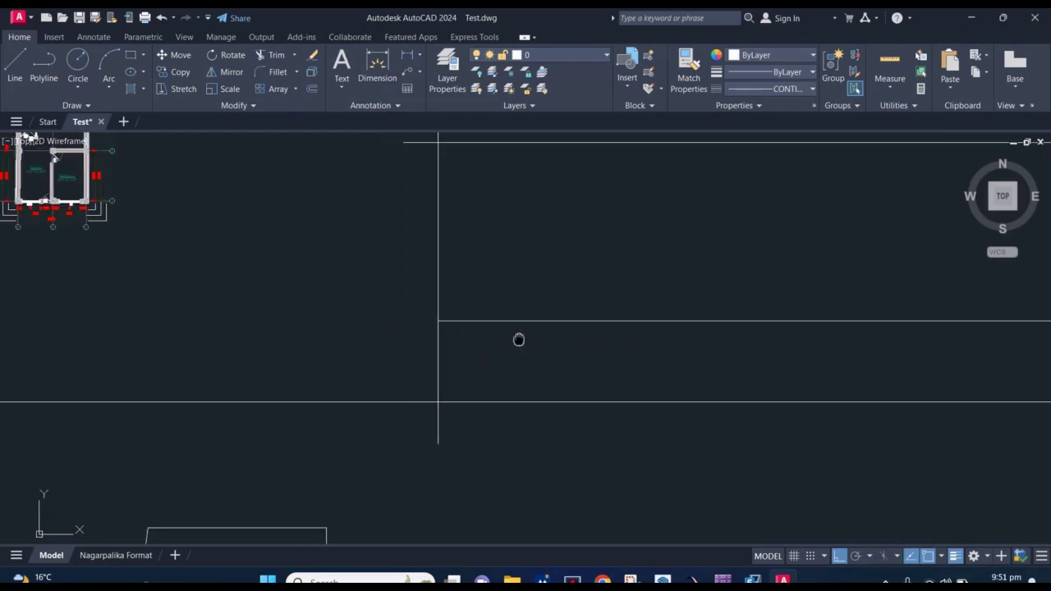
{"action": "scroll", "coordinate": [542, 337], "scroll_direction": "down", "scroll_amount": 3}
{"action": "scroll", "coordinate": [460, 338], "scroll_direction": "up", "scroll_amount": 4}
{"action": "scroll", "coordinate": [468, 353], "scroll_direction": "down", "scroll_amount": 4}
{"action": "scroll", "coordinate": [465, 351], "scroll_direction": "up", "scroll_amount": 4}
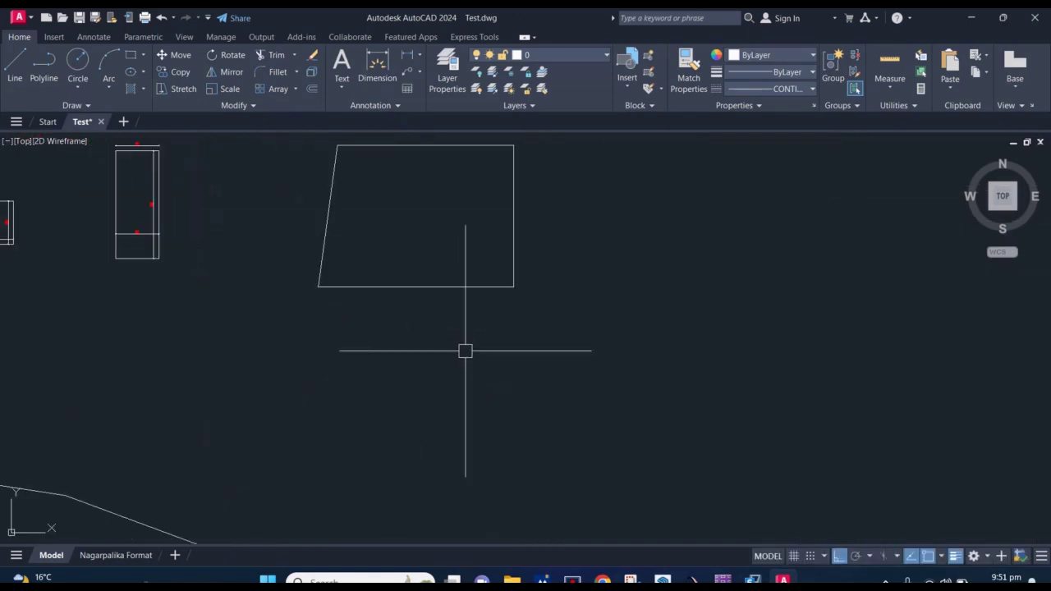
{"action": "type", "text": "l"}
{"action": "key", "text": "Return"}
{"action": "left_click", "coordinate": [473, 338]}
{"action": "left_click", "coordinate": [480, 441]}
{"action": "key", "text": "Escape"}
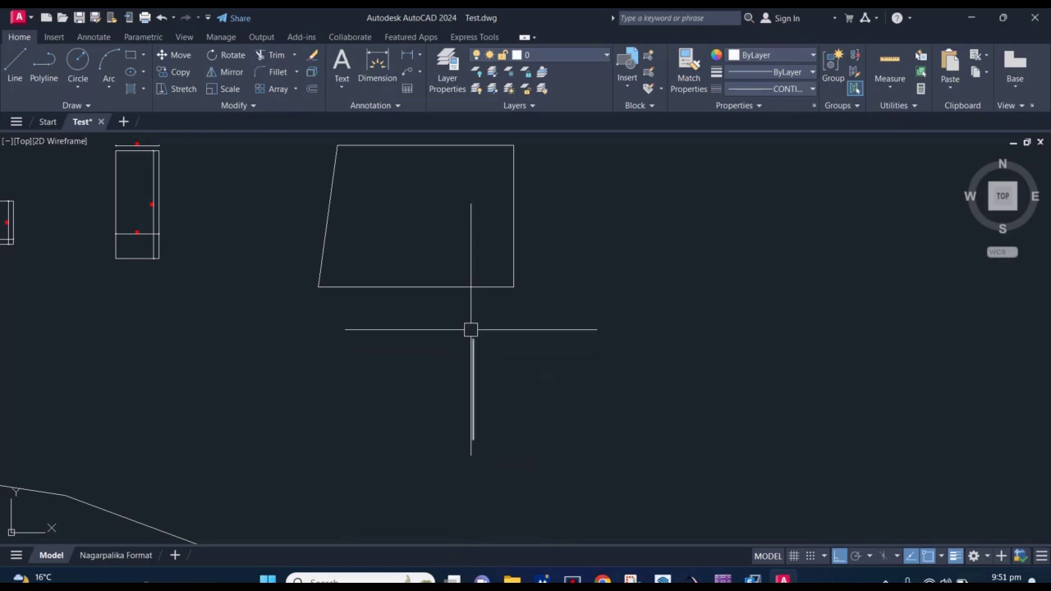
Extend the new vertical line up to the shape's top edge
{"action": "key", "text": "Return"}
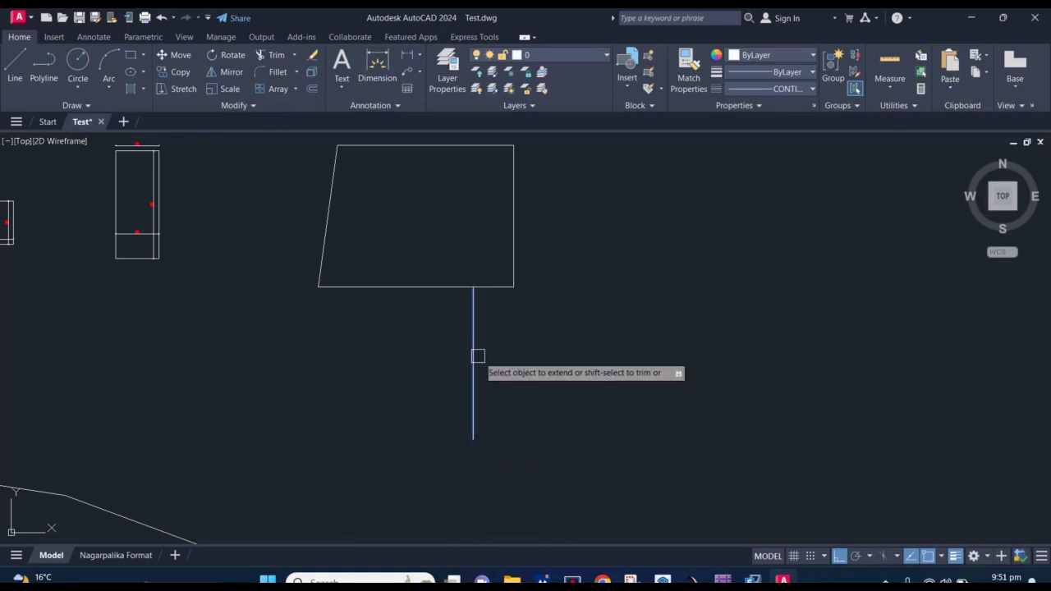
{"action": "mouse_move", "coordinate": [477, 356]}
{"action": "middle_mouse_down"}
{"action": "mouse_move", "coordinate": [497, 371]}
{"action": "mouse_move", "coordinate": [494, 385]}
{"action": "middle_mouse_up"}
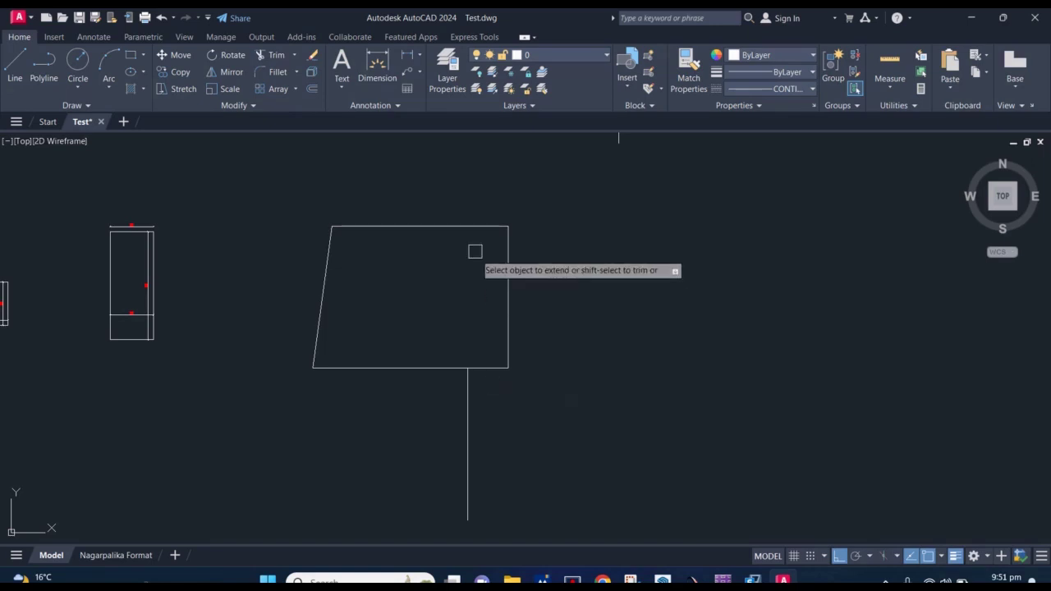
{"action": "left_click", "coordinate": [469, 387]}
{"action": "key", "text": "Escape"}
{"action": "left_click", "coordinate": [469, 269]}
{"action": "scroll", "coordinate": [484, 304], "scroll_direction": "down", "scroll_amount": 4}
{"action": "key", "text": "Escape"}
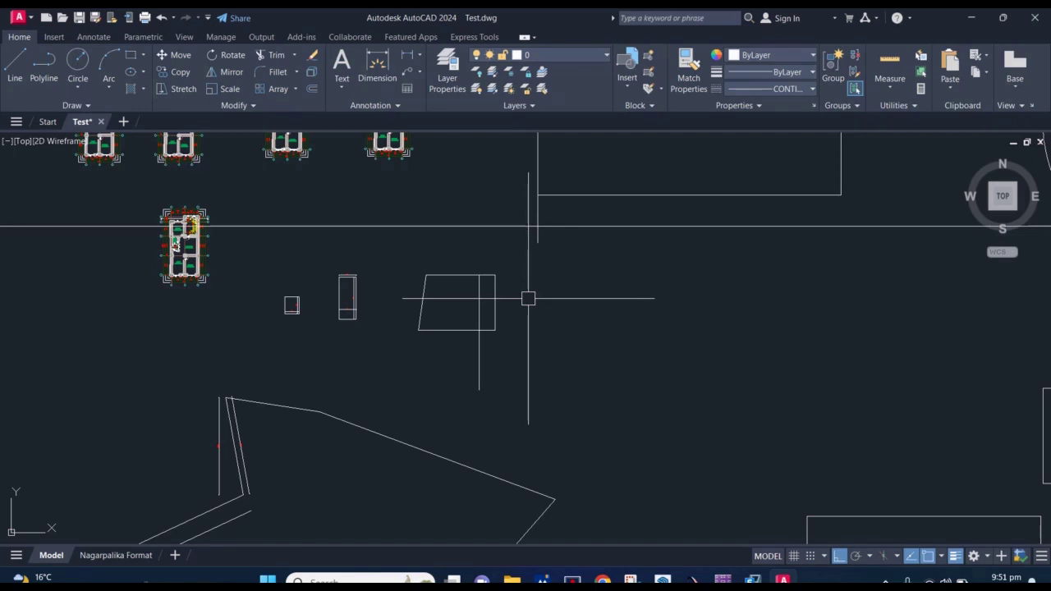
{"action": "middle_click_drag", "start_coordinate": [510, 275], "coordinate": [449, 332]}
{"action": "scroll", "coordinate": [505, 246], "scroll_direction": "up", "scroll_amount": 2}
{"action": "scroll", "coordinate": [506, 246], "scroll_direction": "up", "scroll_amount": 2}
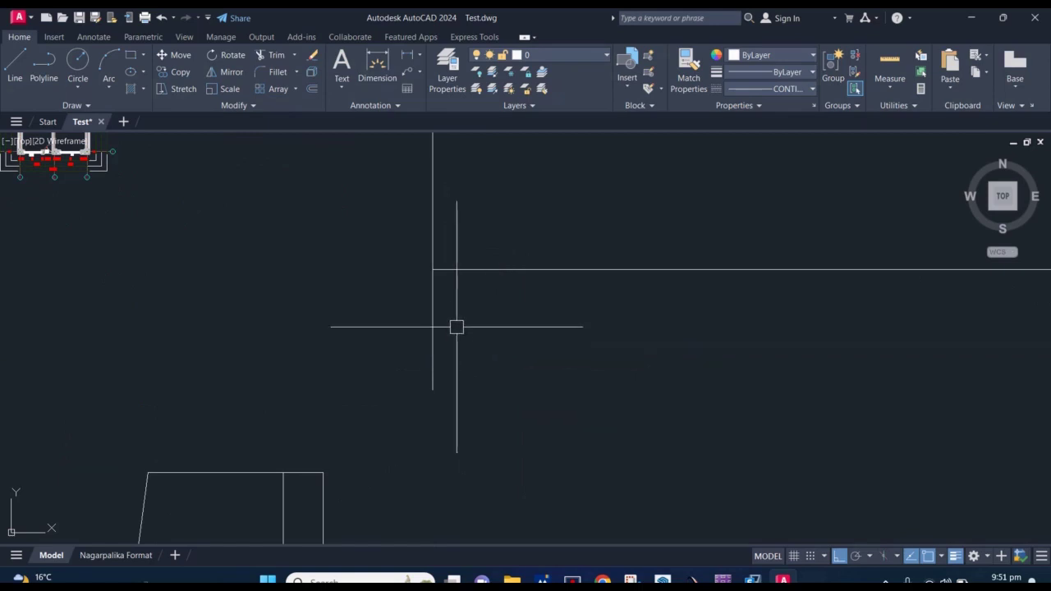
{"action": "middle_click_drag", "start_coordinate": [457, 327], "coordinate": [454, 351]}
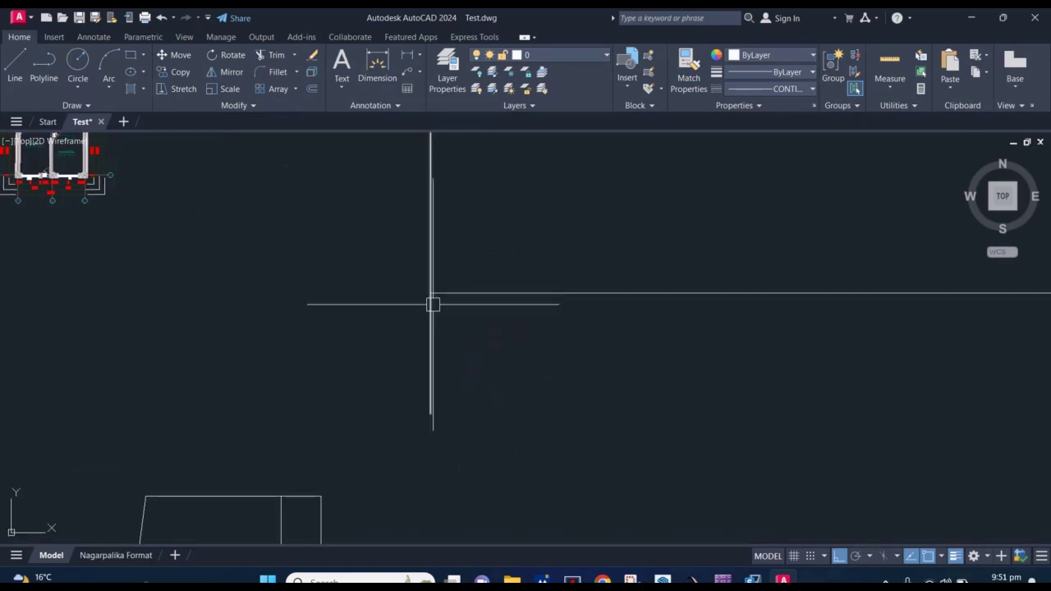
{"action": "middle_click_drag", "start_coordinate": [467, 307], "coordinate": [450, 316]}
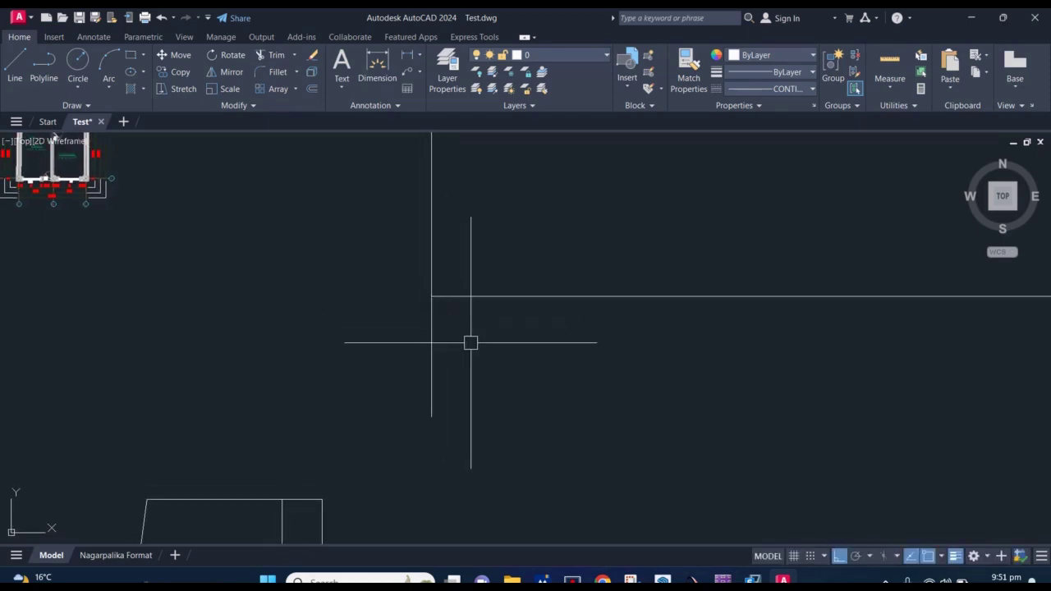
{"action": "type", "text": "tr"}
{"action": "key", "text": "Return"}
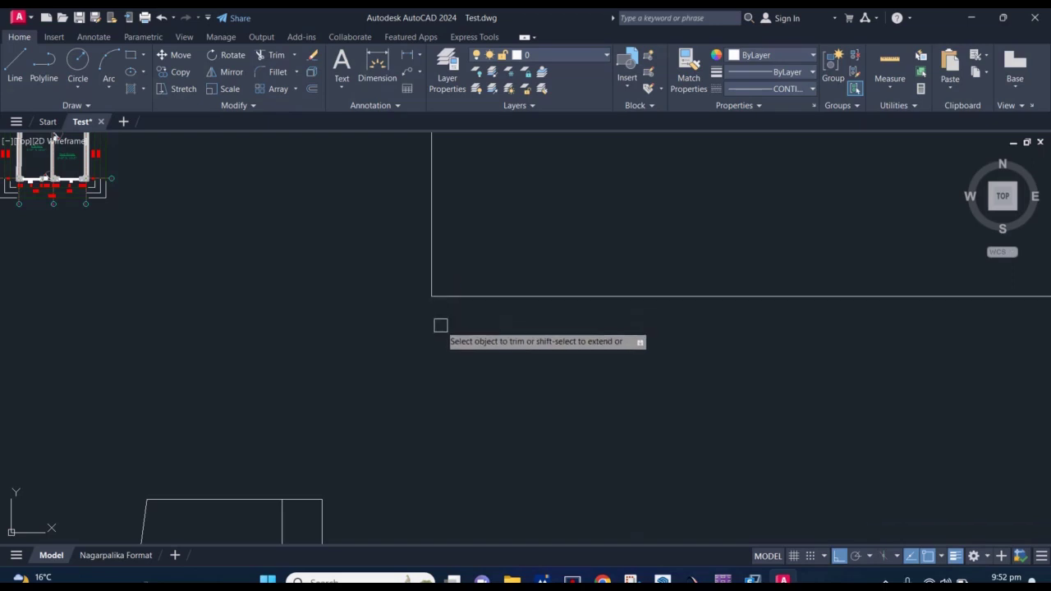
{"action": "key", "text": "Escape"}
{"action": "mouse_move", "coordinate": [456, 313]}
{"action": "middle_mouse_down"}
{"action": "mouse_move", "coordinate": [445, 314]}
{"action": "mouse_move", "coordinate": [446, 331]}
{"action": "middle_mouse_up"}
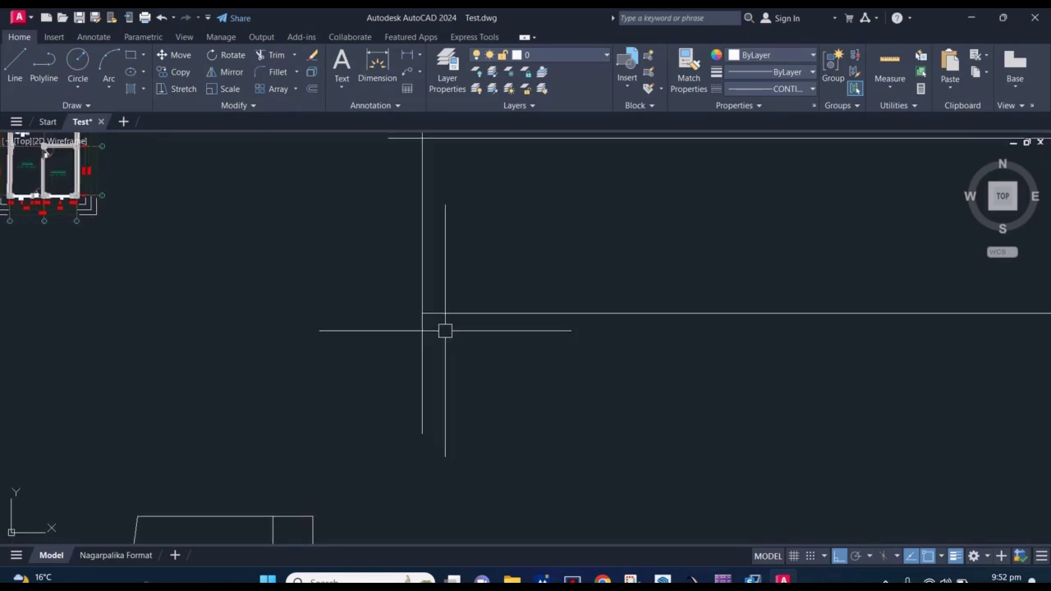
{"action": "type", "text": "il"}
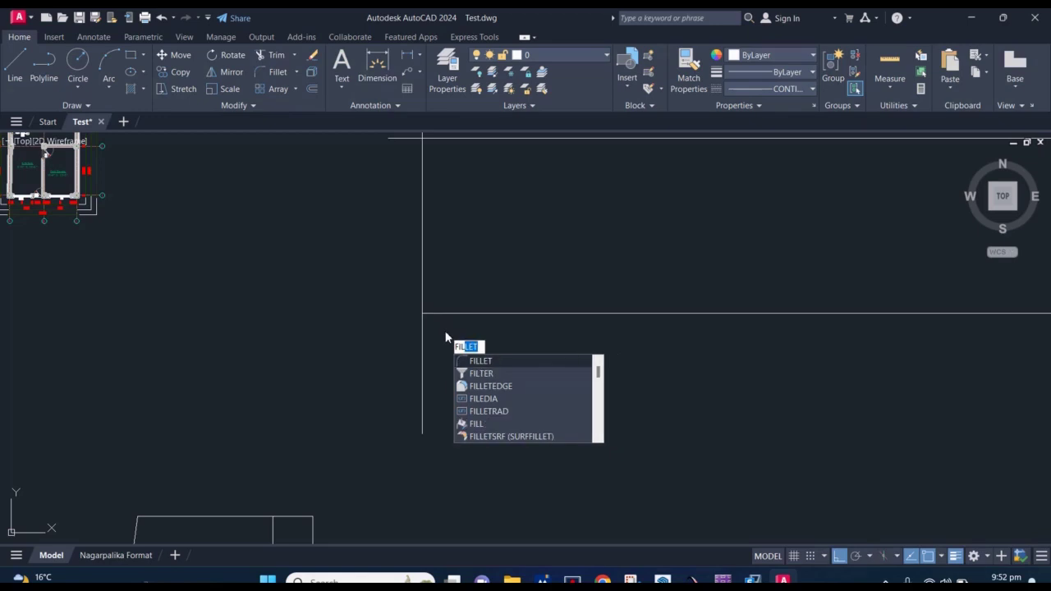
{"action": "left_click", "coordinate": [493, 362]}
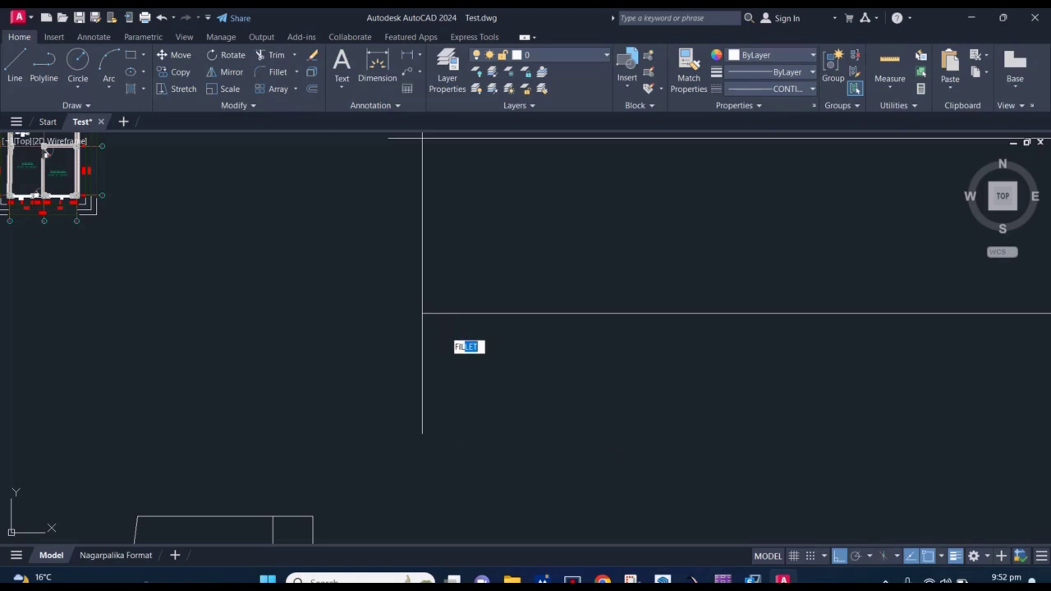
{"action": "left_click", "coordinate": [460, 313]}
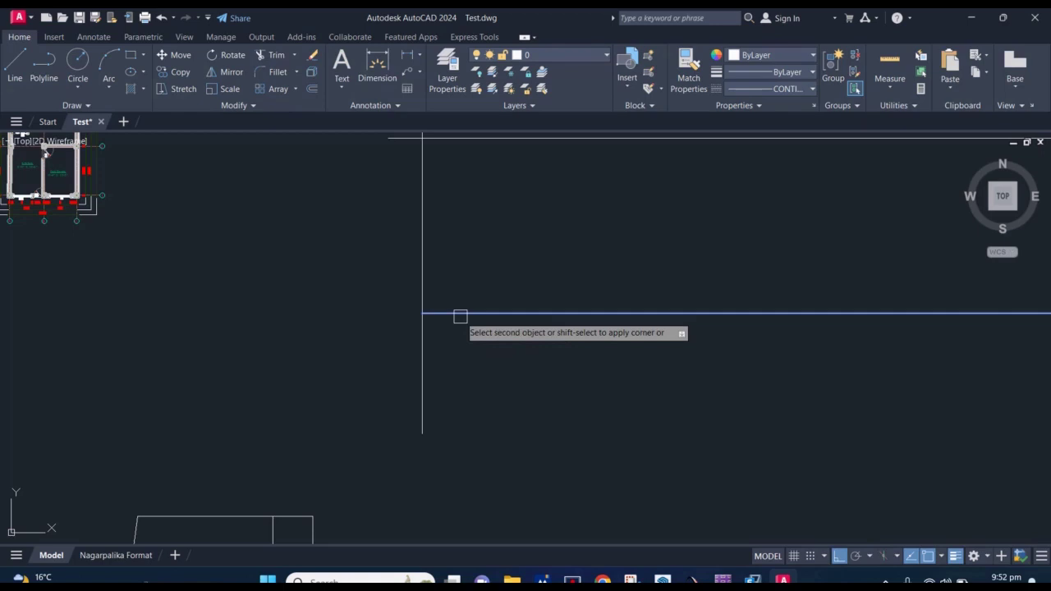
{"action": "left_click", "coordinate": [423, 271]}
{"action": "scroll", "coordinate": [453, 328], "scroll_direction": "down", "scroll_amount": 3}
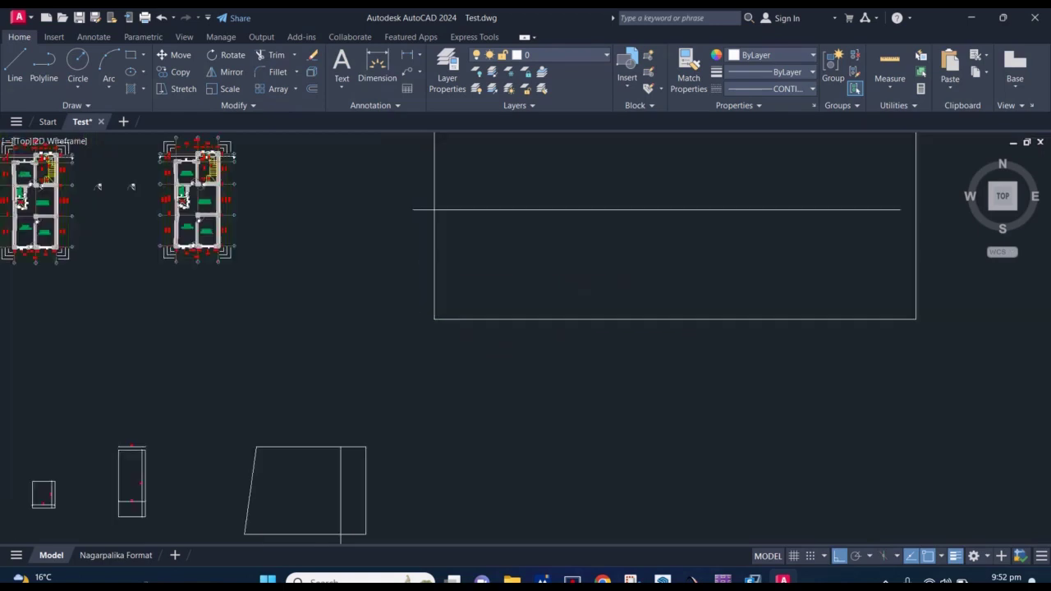
{"action": "scroll", "coordinate": [443, 279], "scroll_direction": "down", "scroll_amount": 2}
{"action": "middle_click_drag", "start_coordinate": [441, 271], "coordinate": [422, 282]}
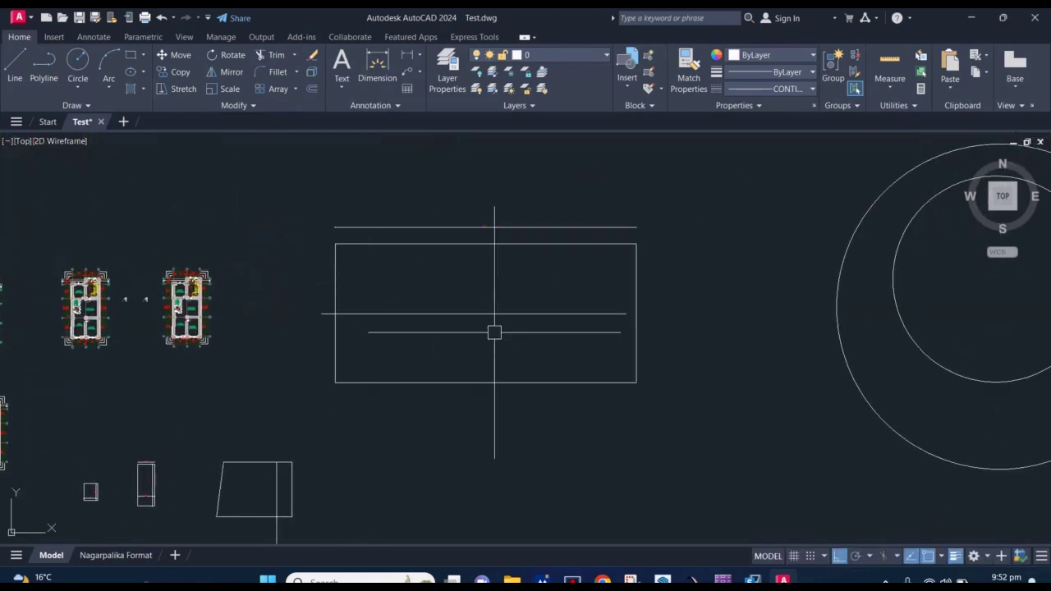
{"action": "scroll", "coordinate": [348, 295], "scroll_direction": "up", "scroll_amount": 4}
{"action": "middle_click_drag", "start_coordinate": [348, 295], "coordinate": [357, 321]}
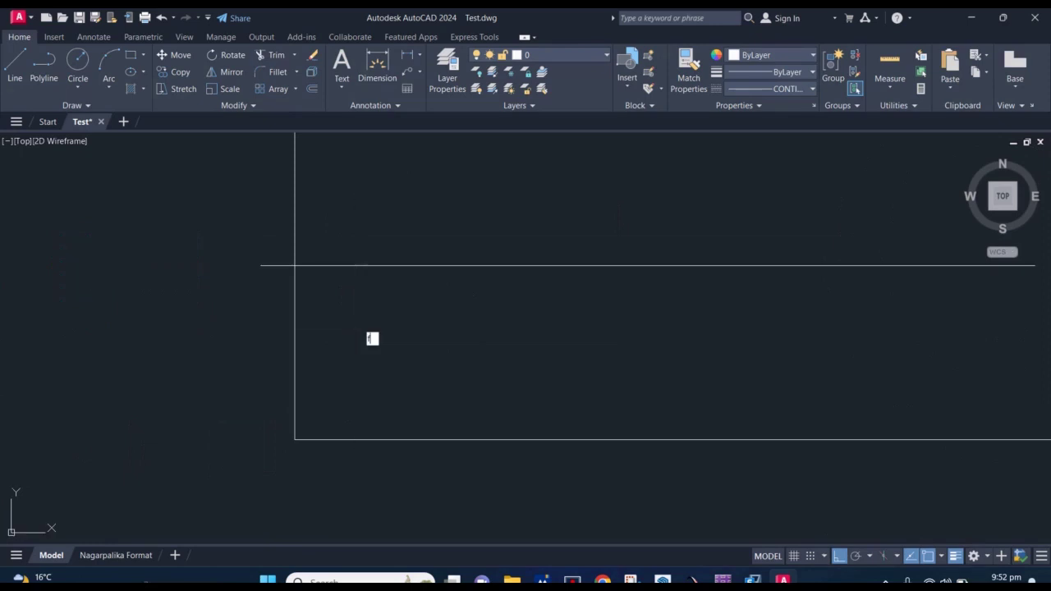
{"action": "left_click", "coordinate": [298, 306]}
{"action": "left_click", "coordinate": [352, 266]}
{"action": "scroll", "coordinate": [374, 292], "scroll_direction": "down", "scroll_amount": 1}
{"action": "scroll", "coordinate": [374, 293], "scroll_direction": "up", "scroll_amount": 2}
{"action": "scroll", "coordinate": [374, 293], "scroll_direction": "down", "scroll_amount": 2}
{"action": "mouse_move", "coordinate": [507, 294]}
{"action": "middle_mouse_down"}
{"action": "mouse_move", "coordinate": [432, 290]}
{"action": "mouse_move", "coordinate": [383, 305]}
{"action": "mouse_move", "coordinate": [482, 307]}
{"action": "middle_mouse_up"}
{"action": "mouse_move", "coordinate": [527, 320]}
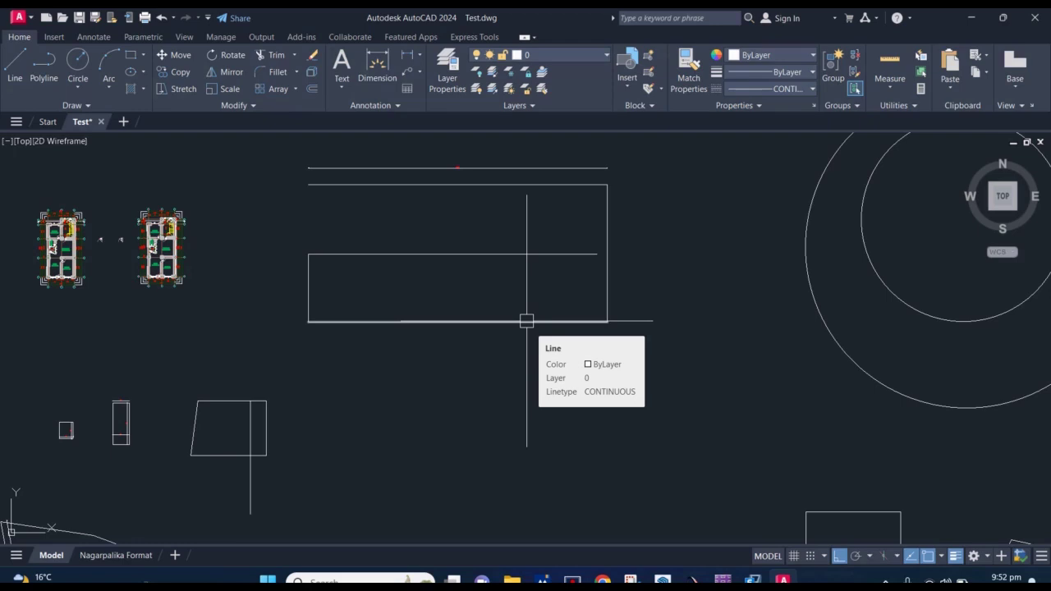
{"action": "middle_click_drag", "start_coordinate": [396, 253], "coordinate": [400, 268]}
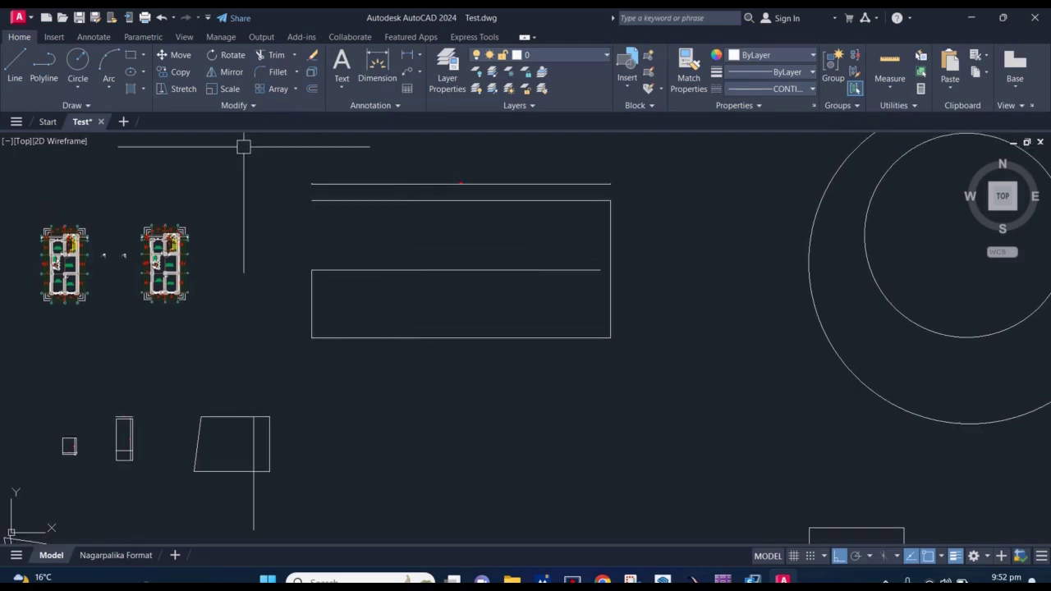
{"action": "left_click", "coordinate": [296, 74]}
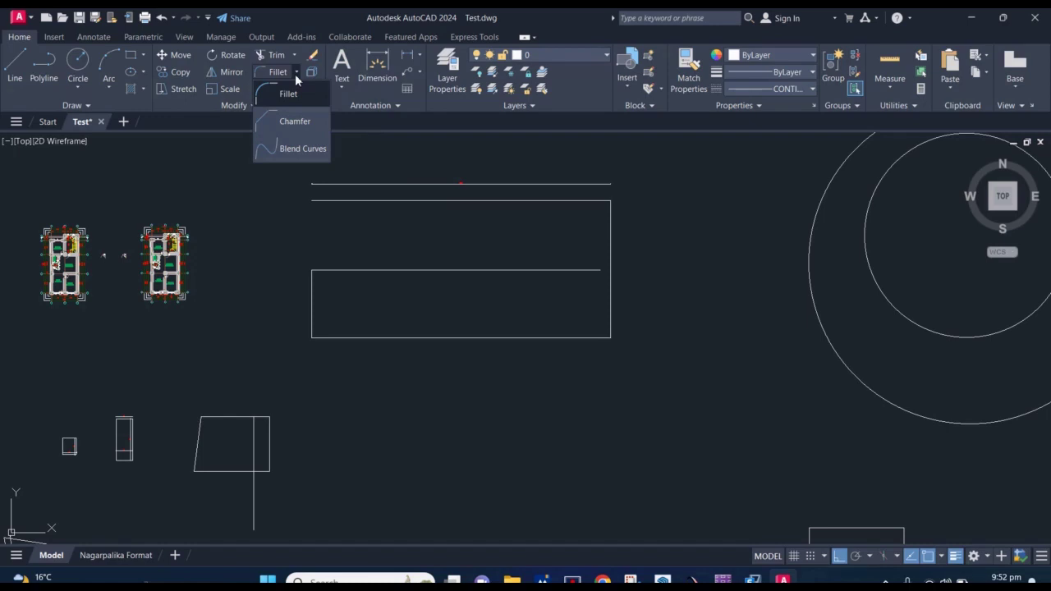
{"action": "left_click", "coordinate": [374, 243]}
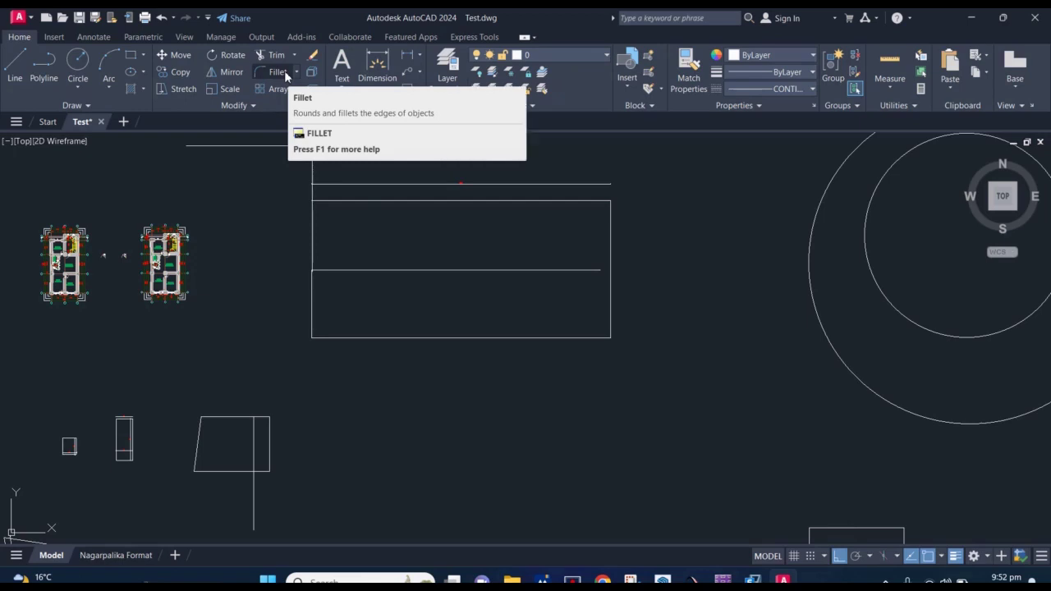
{"action": "scroll", "coordinate": [379, 222], "scroll_direction": "down", "scroll_amount": 3}
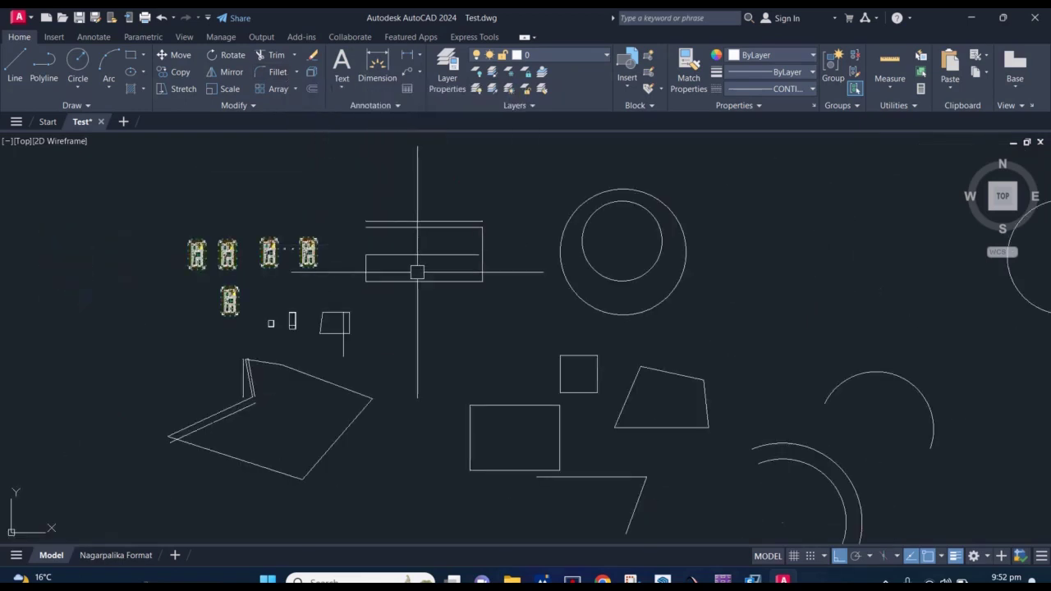
Delete the green hatch fill from the corner column beside window W
{"action": "middle_click_drag", "start_coordinate": [420, 301], "coordinate": [427, 270]}
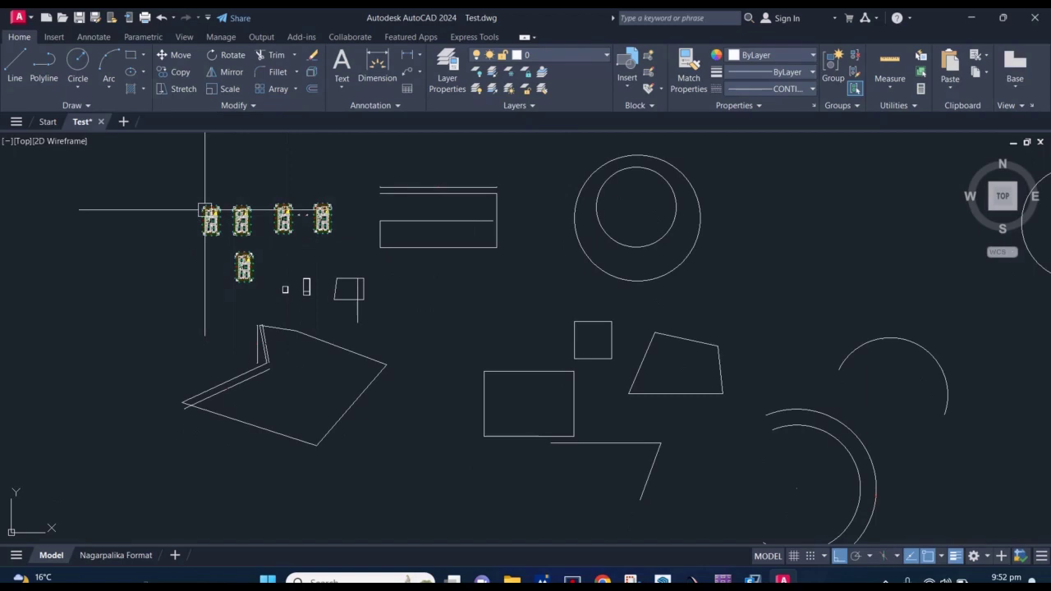
{"action": "scroll", "coordinate": [206, 215], "scroll_direction": "up", "scroll_amount": 3}
{"action": "scroll", "coordinate": [205, 234], "scroll_direction": "up", "scroll_amount": 5}
{"action": "scroll", "coordinate": [206, 234], "scroll_direction": "up", "scroll_amount": 5}
{"action": "scroll", "coordinate": [207, 263], "scroll_direction": "up", "scroll_amount": 4}
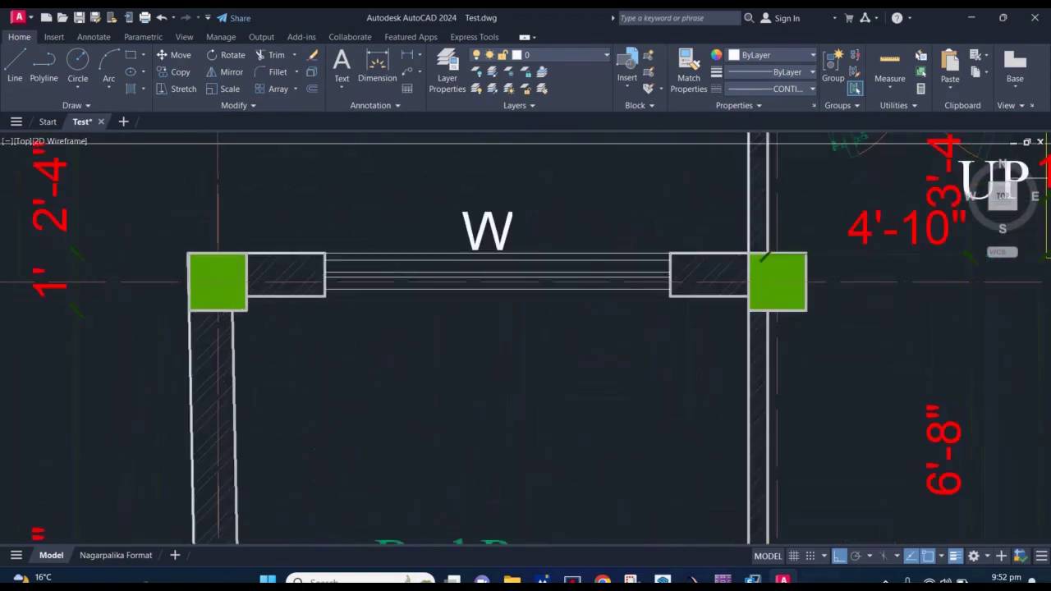
{"action": "scroll", "coordinate": [211, 287], "scroll_direction": "up", "scroll_amount": 4}
{"action": "scroll", "coordinate": [277, 231], "scroll_direction": "down", "scroll_amount": 2}
{"action": "mouse_move", "coordinate": [321, 298]}
{"action": "middle_mouse_down"}
{"action": "mouse_move", "coordinate": [270, 247]}
{"action": "mouse_move", "coordinate": [247, 292]}
{"action": "middle_mouse_up"}
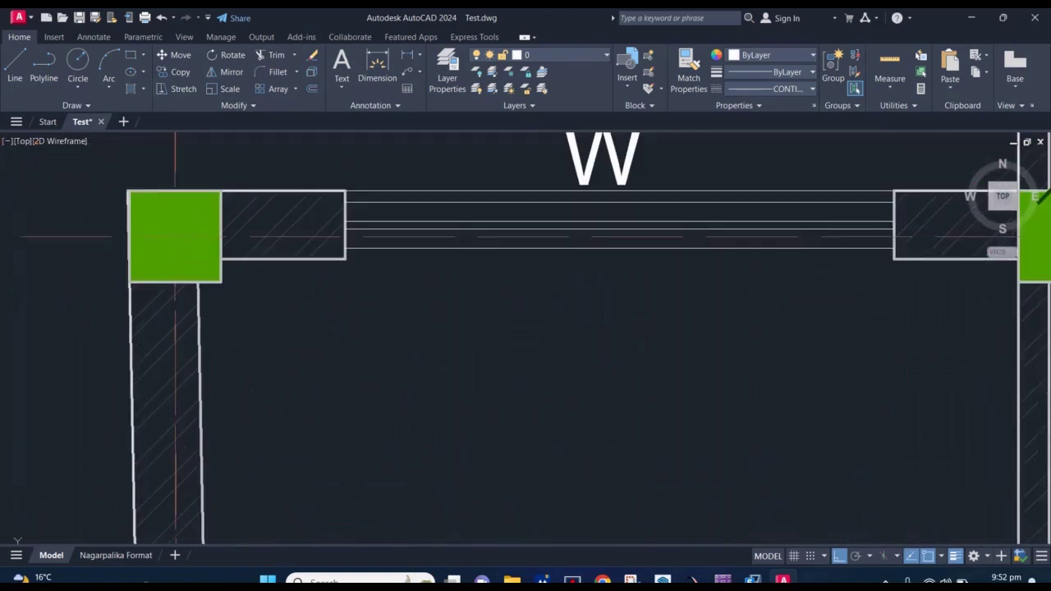
{"action": "left_click", "coordinate": [207, 211]}
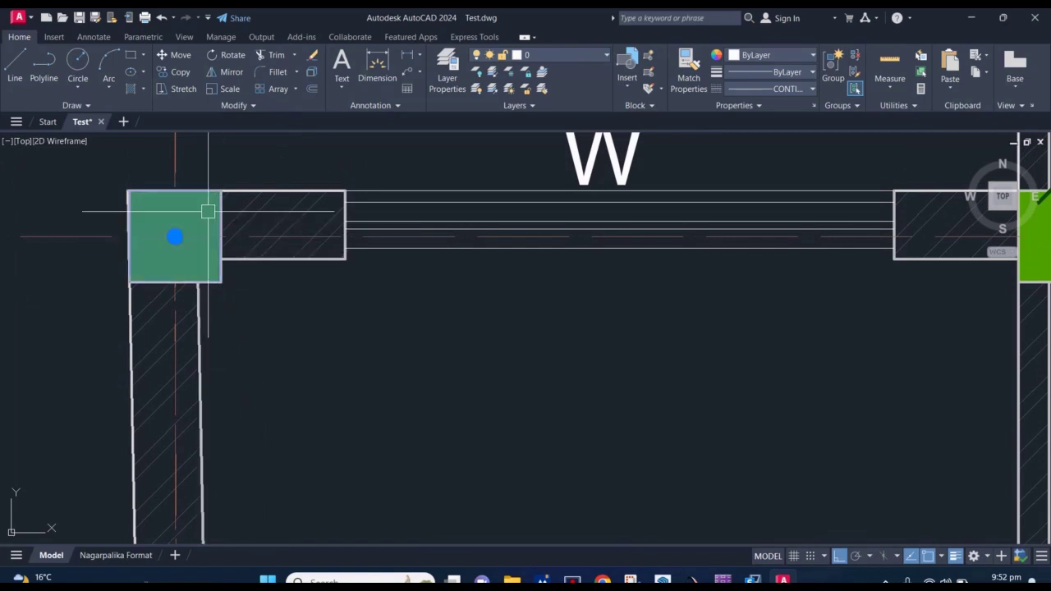
{"action": "key", "text": "Delete"}
Erase the small rectangle's horizontal and vertical inner lines
{"action": "scroll", "coordinate": [201, 246], "scroll_direction": "down", "scroll_amount": 6}
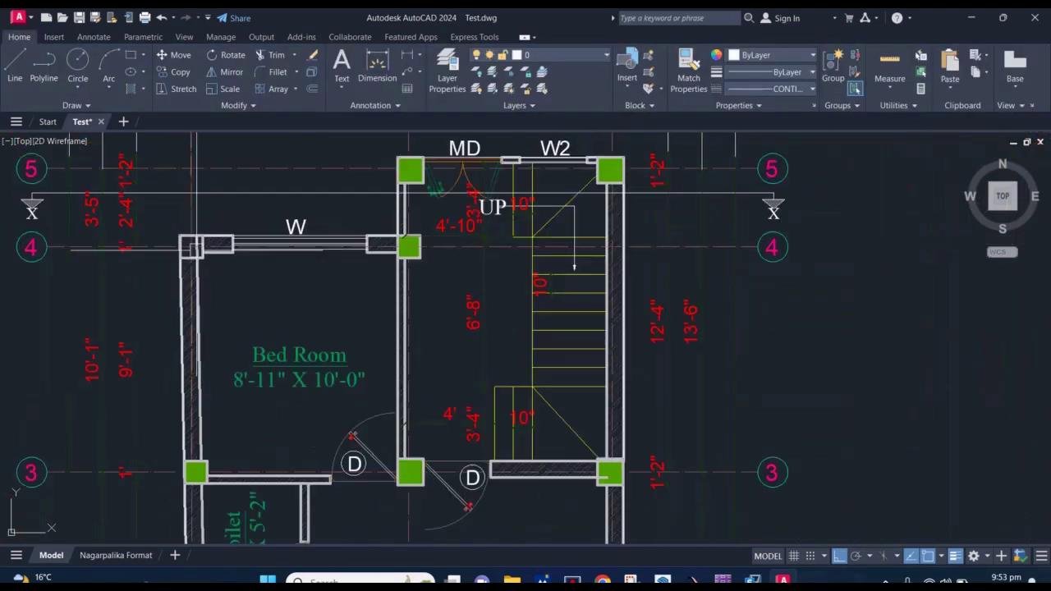
{"action": "scroll", "coordinate": [188, 246], "scroll_direction": "up", "scroll_amount": 2}
{"action": "scroll", "coordinate": [188, 252], "scroll_direction": "up", "scroll_amount": 5}
{"action": "scroll", "coordinate": [235, 263], "scroll_direction": "up", "scroll_amount": 2}
{"action": "scroll", "coordinate": [547, 270], "scroll_direction": "down", "scroll_amount": 4}
{"action": "scroll", "coordinate": [575, 256], "scroll_direction": "up", "scroll_amount": 3}
{"action": "scroll", "coordinate": [572, 230], "scroll_direction": "up", "scroll_amount": 3}
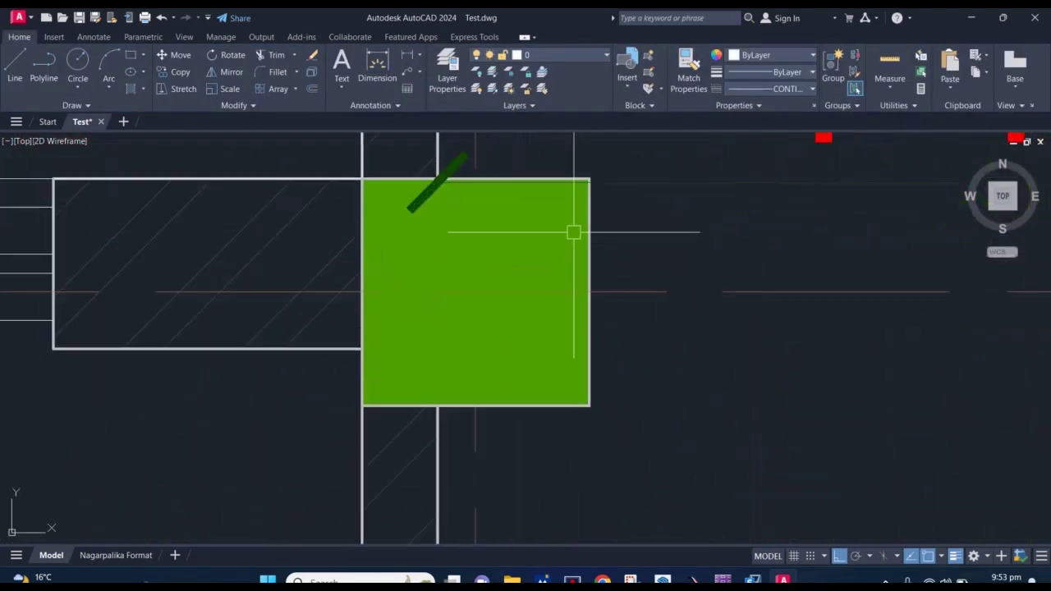
{"action": "scroll", "coordinate": [480, 245], "scroll_direction": "down", "scroll_amount": 3}
{"action": "scroll", "coordinate": [427, 248], "scroll_direction": "down", "scroll_amount": 4}
{"action": "scroll", "coordinate": [361, 251], "scroll_direction": "down", "scroll_amount": 4}
{"action": "scroll", "coordinate": [301, 254], "scroll_direction": "down", "scroll_amount": 4}
{"action": "scroll", "coordinate": [300, 254], "scroll_direction": "down", "scroll_amount": 2}
{"action": "middle_click_drag", "start_coordinate": [375, 314], "coordinate": [329, 263]}
{"action": "scroll", "coordinate": [336, 254], "scroll_direction": "up", "scroll_amount": 4}
{"action": "scroll", "coordinate": [337, 258], "scroll_direction": "up", "scroll_amount": 2}
{"action": "scroll", "coordinate": [337, 258], "scroll_direction": "up", "scroll_amount": 3}
{"action": "left_click", "coordinate": [321, 283]}
{"action": "left_click", "coordinate": [338, 227]}
{"action": "mouse_move", "coordinate": [328, 244]}
{"action": "middle_mouse_down"}
{"action": "mouse_move", "coordinate": [336, 261]}
{"action": "mouse_move", "coordinate": [354, 254]}
{"action": "middle_mouse_up"}
{"action": "key", "text": "Delete"}
{"action": "key", "text": "Escape"}
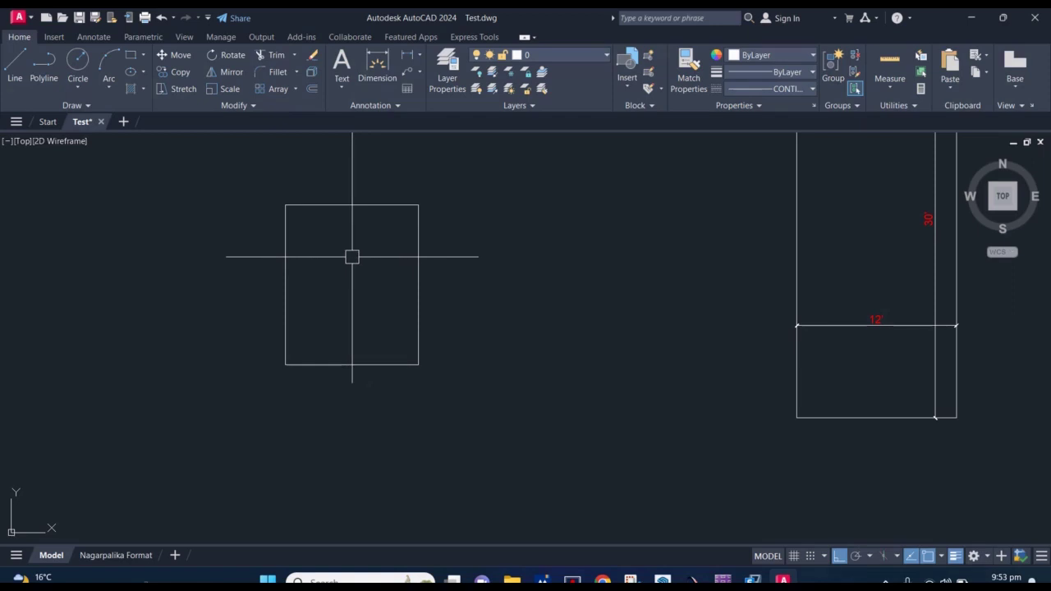
Hatch the inside of the small rectangle with the H command
{"action": "type", "text": "H"}
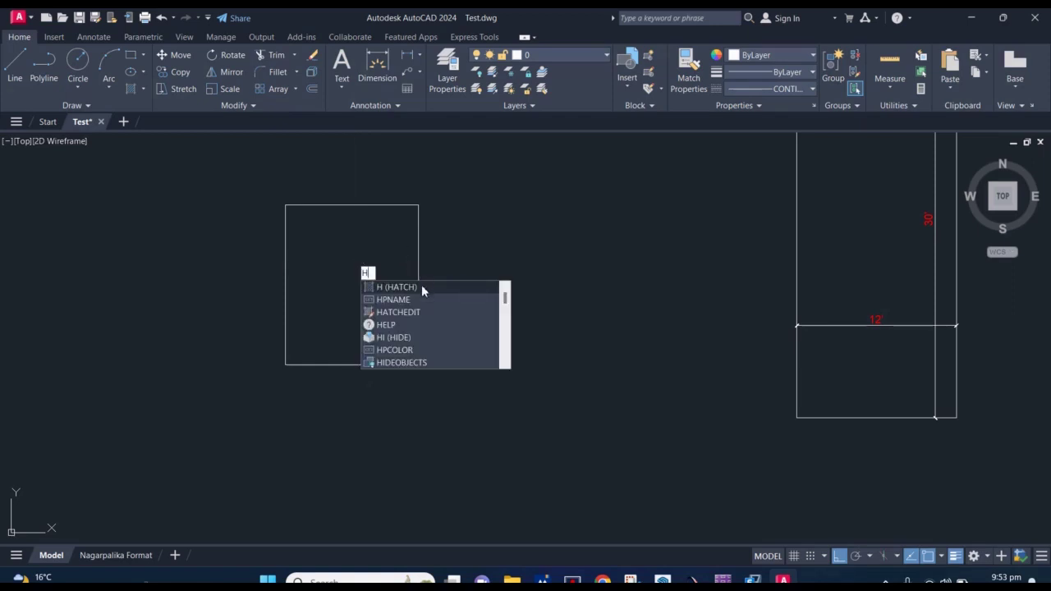
{"action": "key", "text": "Return"}
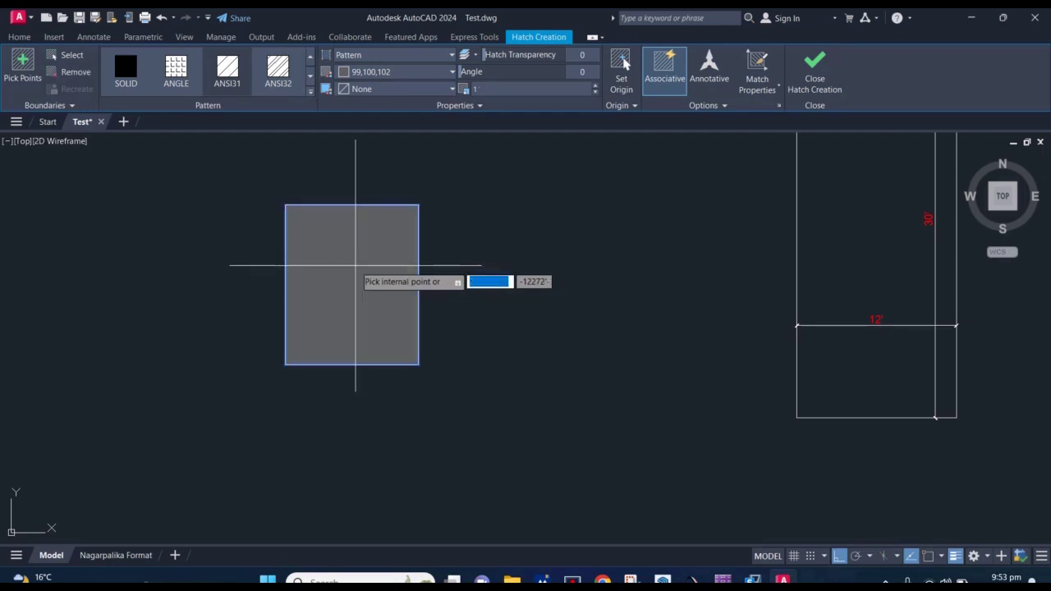
{"action": "left_click", "coordinate": [356, 267]}
{"action": "key", "text": "Return"}
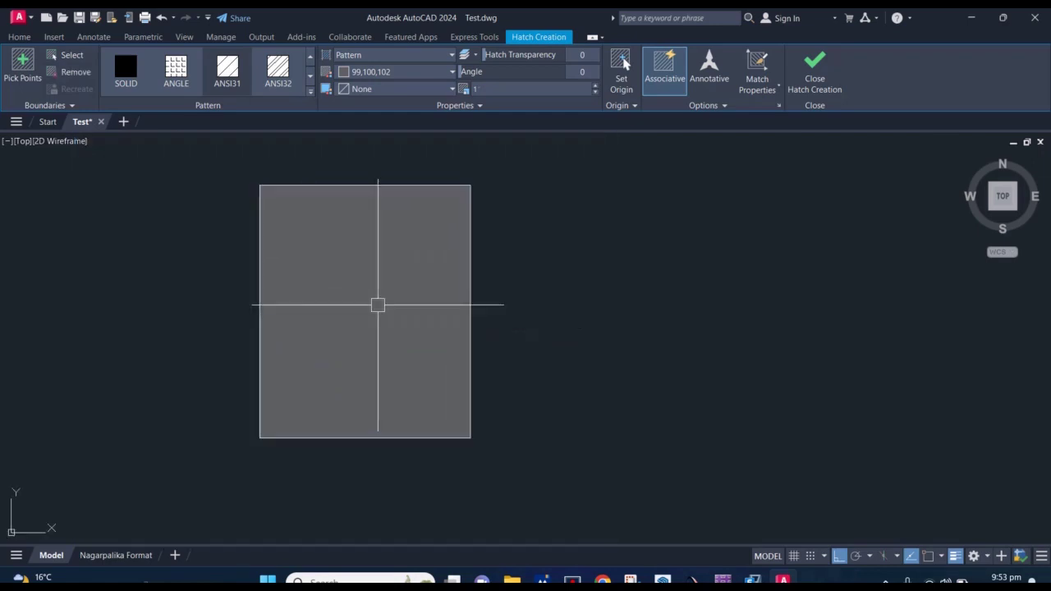
Change the new hatch to the ANGLE pattern and edit its scale
{"action": "left_click", "coordinate": [370, 282]}
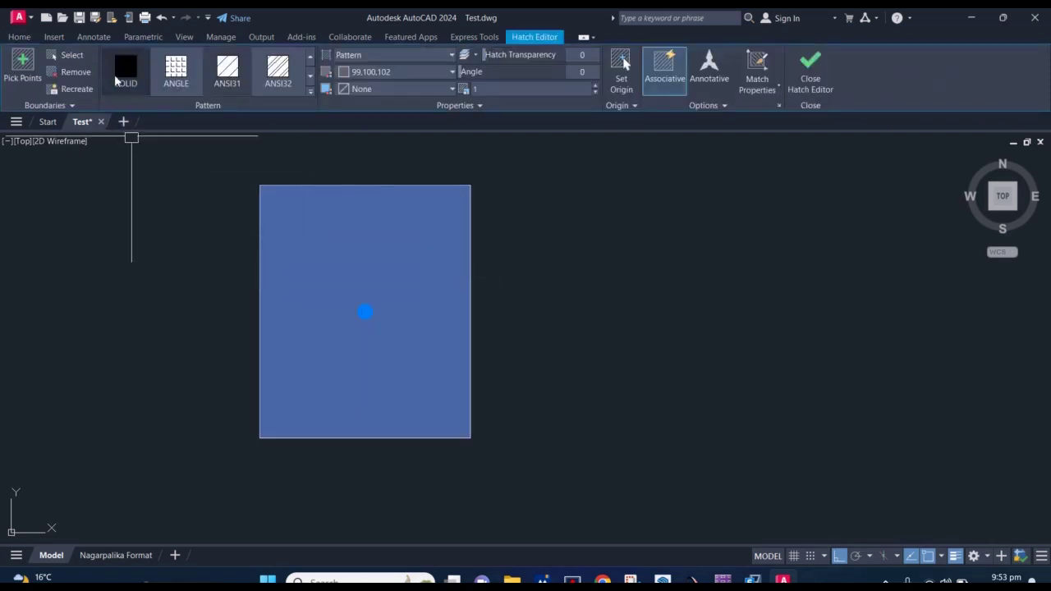
{"action": "left_click", "coordinate": [123, 72]}
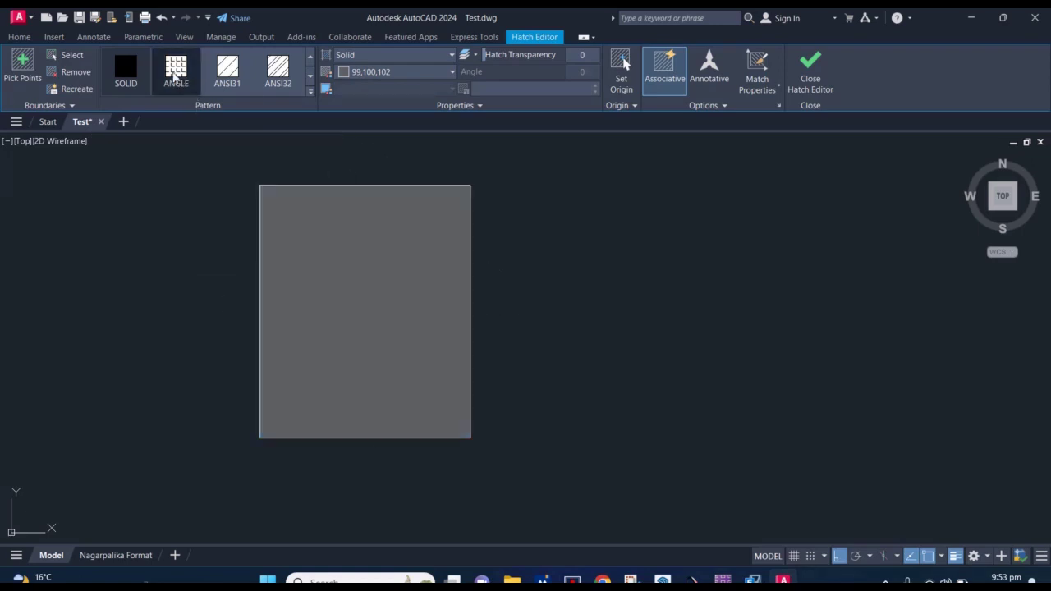
{"action": "left_click", "coordinate": [175, 74]}
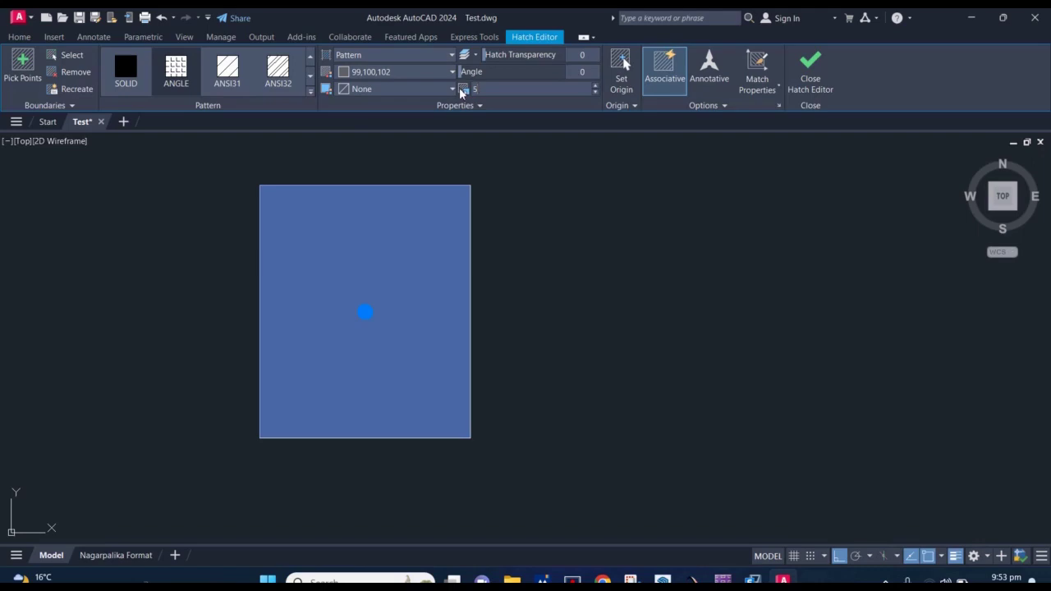
{"action": "left_click", "coordinate": [364, 312]}
{"action": "key", "text": "Escape"}
{"action": "scroll", "coordinate": [364, 312], "scroll_direction": "up", "scroll_amount": 5}
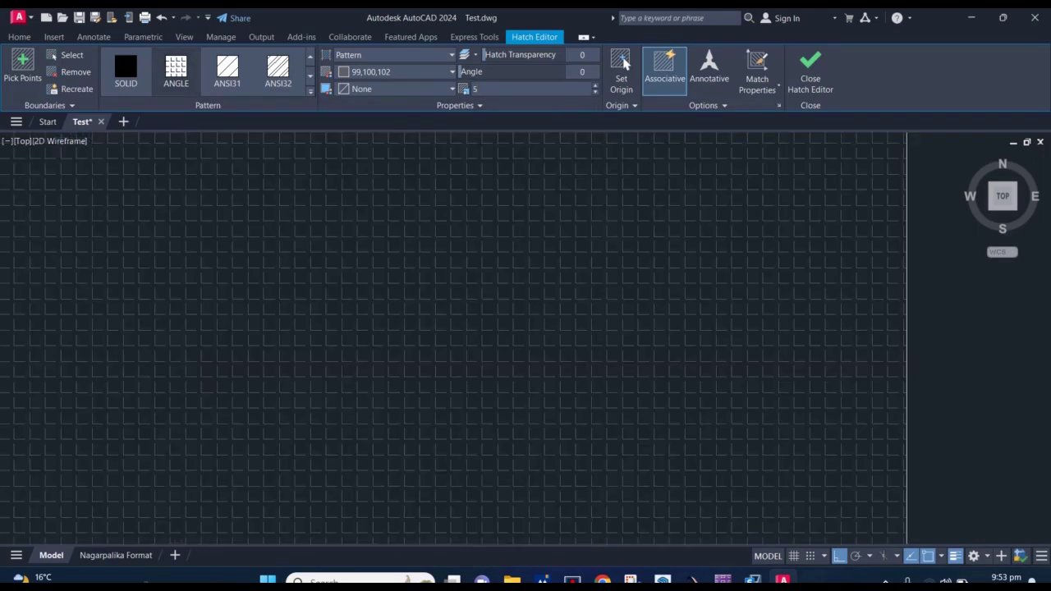
{"action": "key", "text": "Escape"}
{"action": "scroll", "coordinate": [388, 318], "scroll_direction": "down", "scroll_amount": 5}
Raise the ANGLE hatch's pattern scale to 50
{"action": "left_click", "coordinate": [388, 318]}
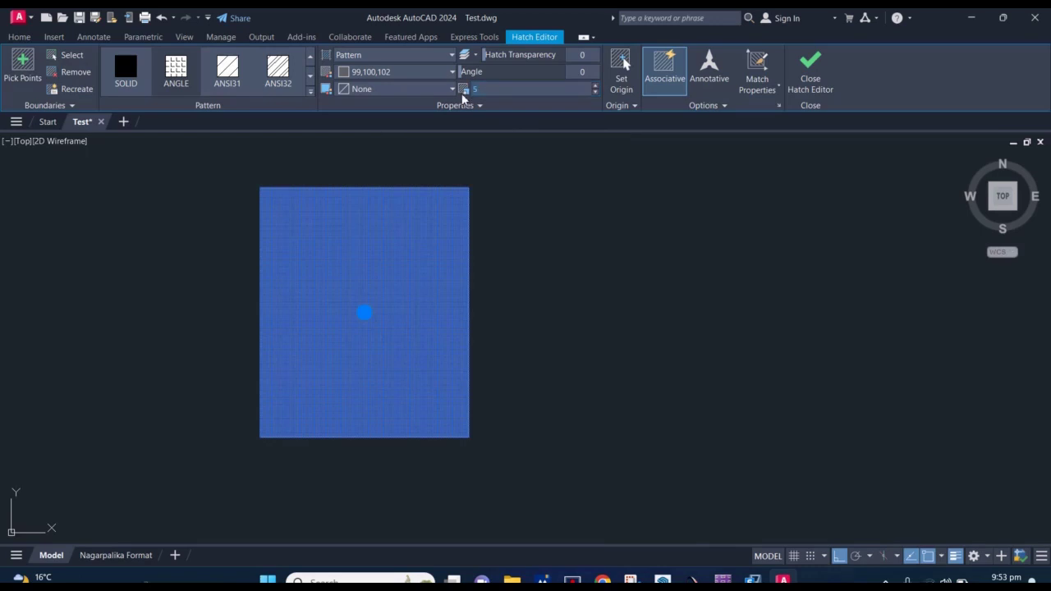
{"action": "left_click", "coordinate": [546, 232]}
{"action": "left_click", "coordinate": [364, 277]}
{"action": "key", "text": "Escape"}
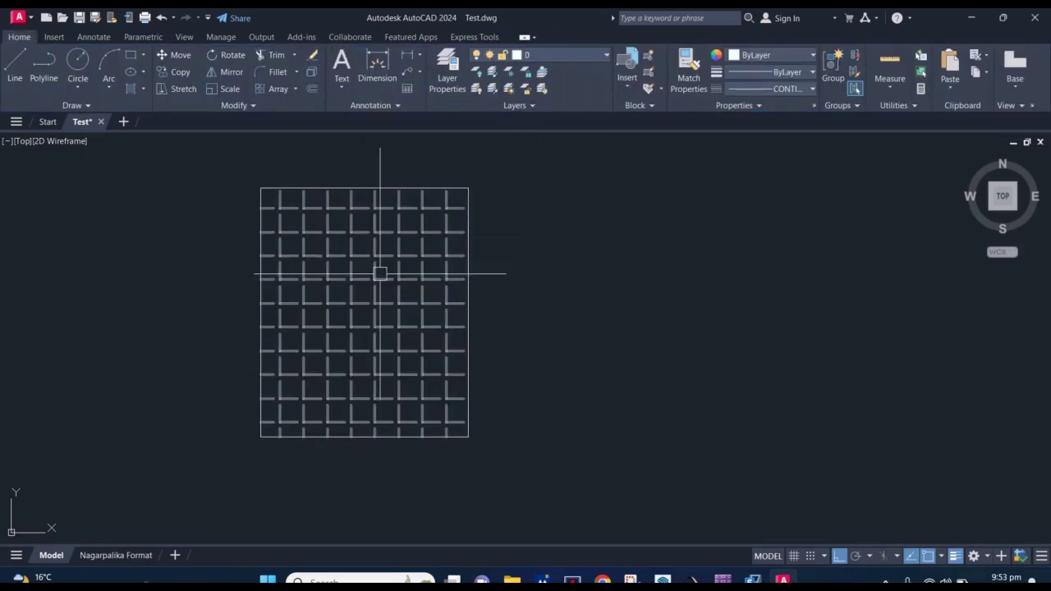
{"action": "scroll", "coordinate": [376, 275], "scroll_direction": "down", "scroll_amount": 3}
{"action": "left_click", "coordinate": [376, 278]}
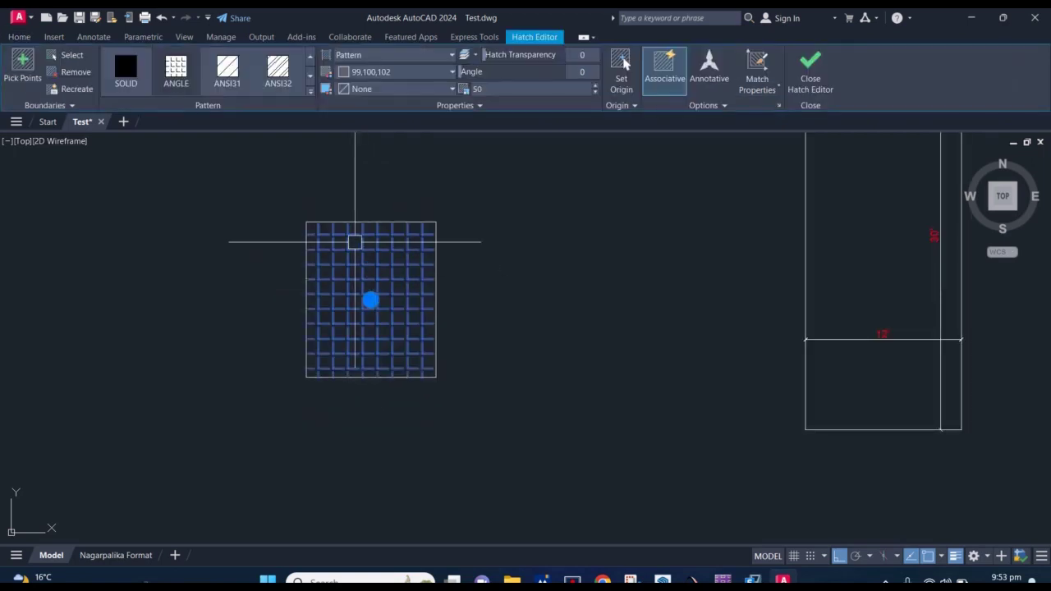
Switch the rectangle's hatch to the BRICK pattern from the pattern gallery
{"action": "left_click", "coordinate": [310, 93]}
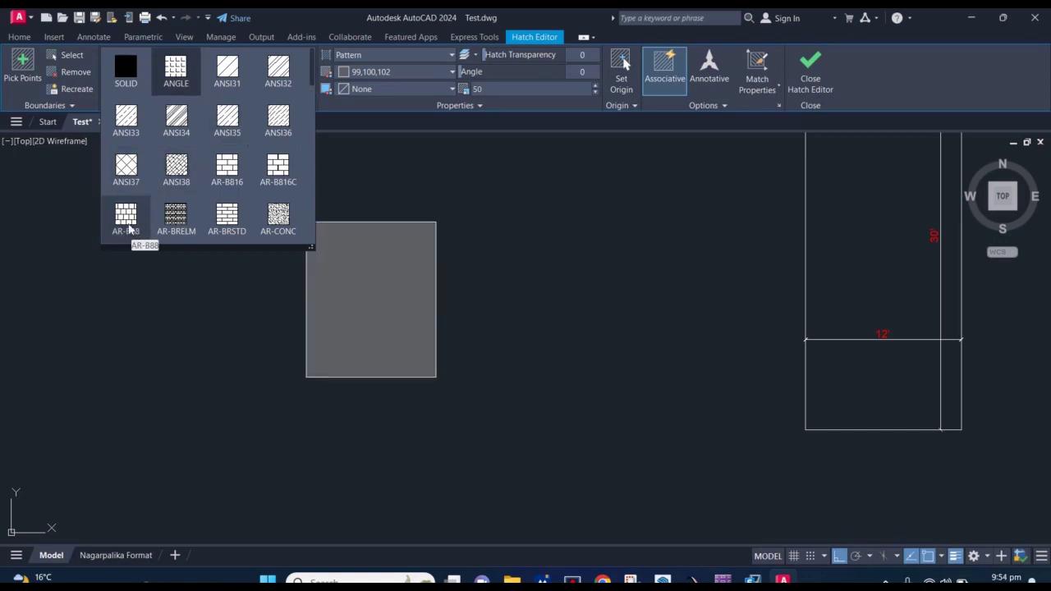
{"action": "scroll", "coordinate": [263, 144], "scroll_direction": "down", "scroll_amount": 2}
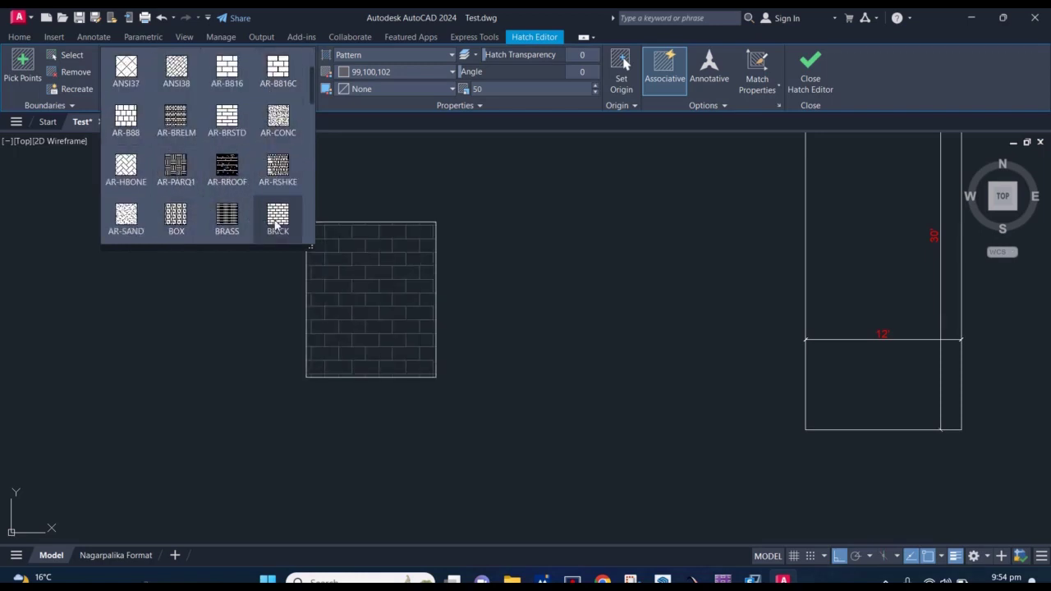
{"action": "left_click", "coordinate": [348, 267]}
{"action": "key", "text": "Escape"}
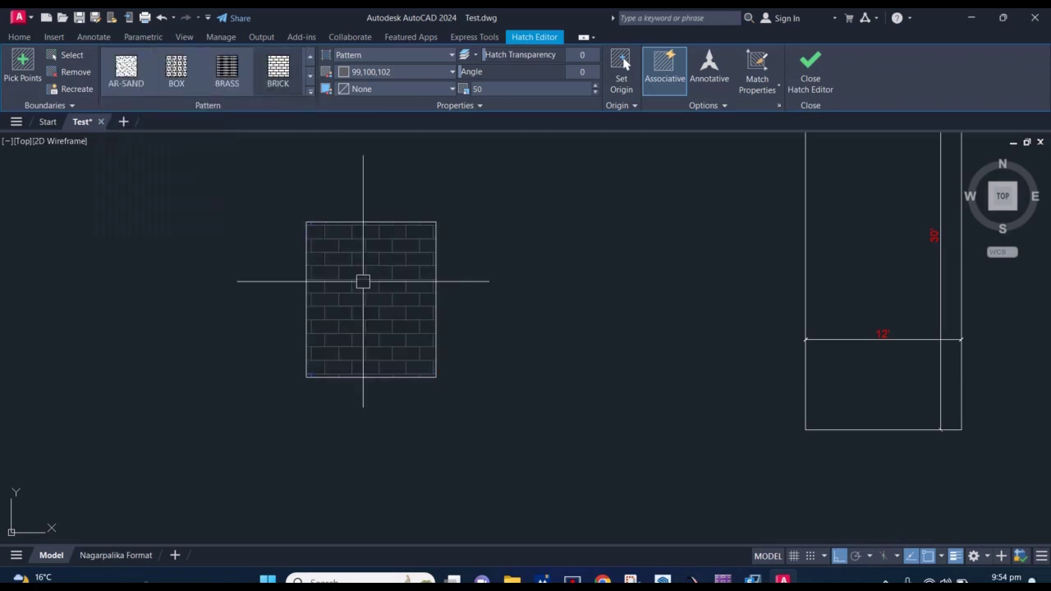
Replace the brick hatch with the GRAVEL pattern, keeping scale 50
{"action": "left_click", "coordinate": [363, 282]}
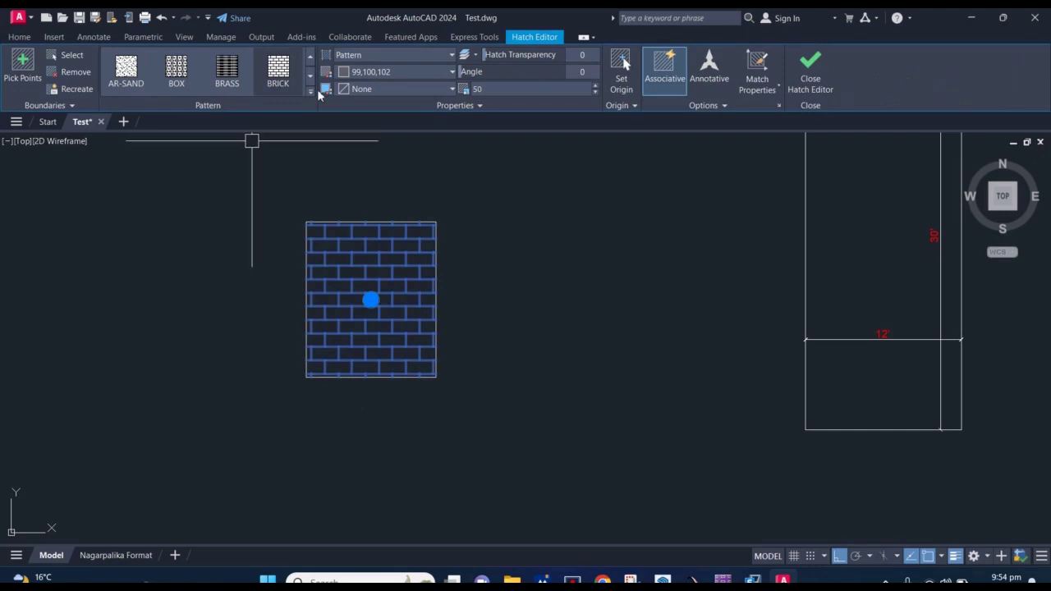
{"action": "left_click", "coordinate": [310, 91]}
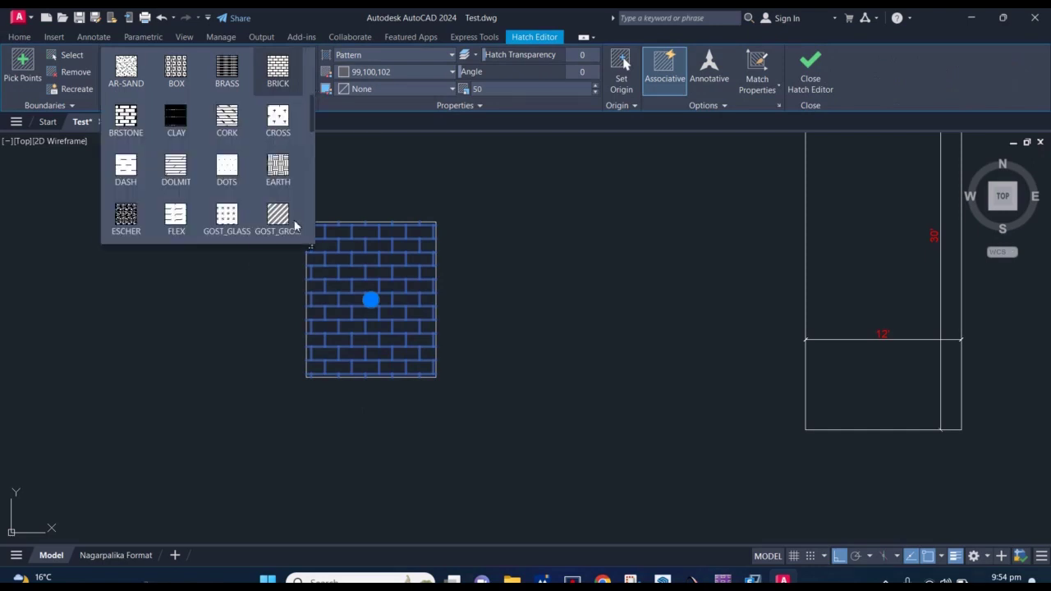
{"action": "scroll", "coordinate": [267, 158], "scroll_direction": "down", "scroll_amount": 1}
{"action": "scroll", "coordinate": [267, 157], "scroll_direction": "down", "scroll_amount": 2}
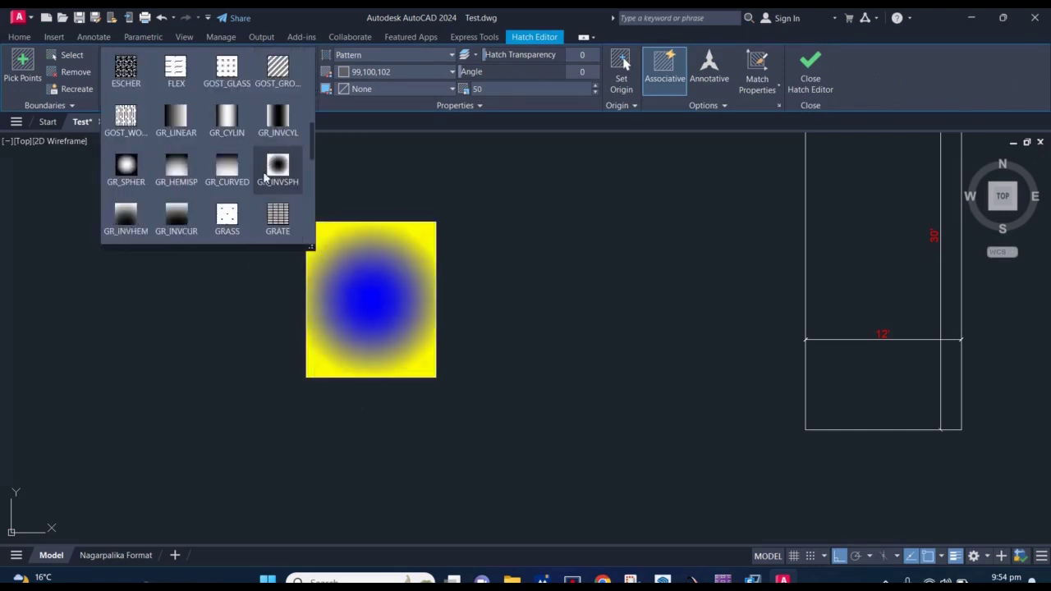
{"action": "scroll", "coordinate": [261, 189], "scroll_direction": "down", "scroll_amount": 2}
{"action": "scroll", "coordinate": [256, 201], "scroll_direction": "up", "scroll_amount": 2}
{"action": "scroll", "coordinate": [255, 201], "scroll_direction": "down", "scroll_amount": 2}
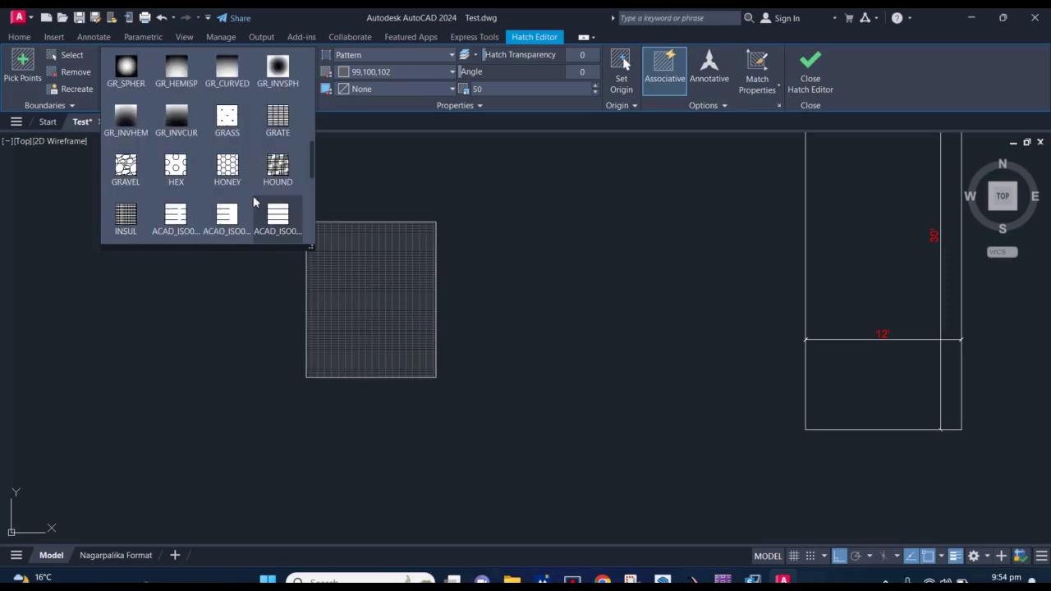
{"action": "left_click", "coordinate": [122, 171]}
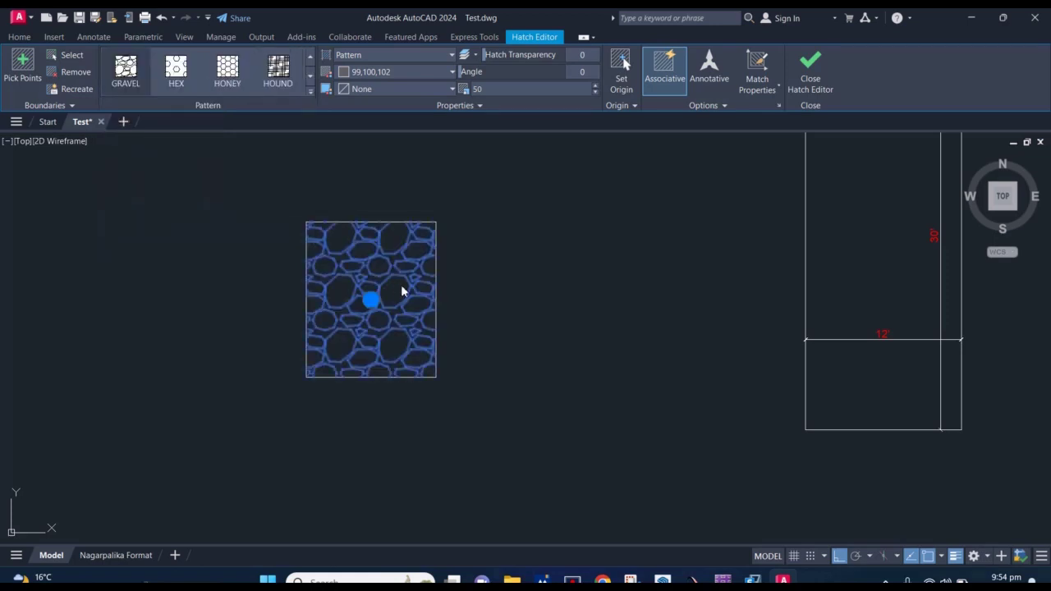
{"action": "key", "text": "Escape"}
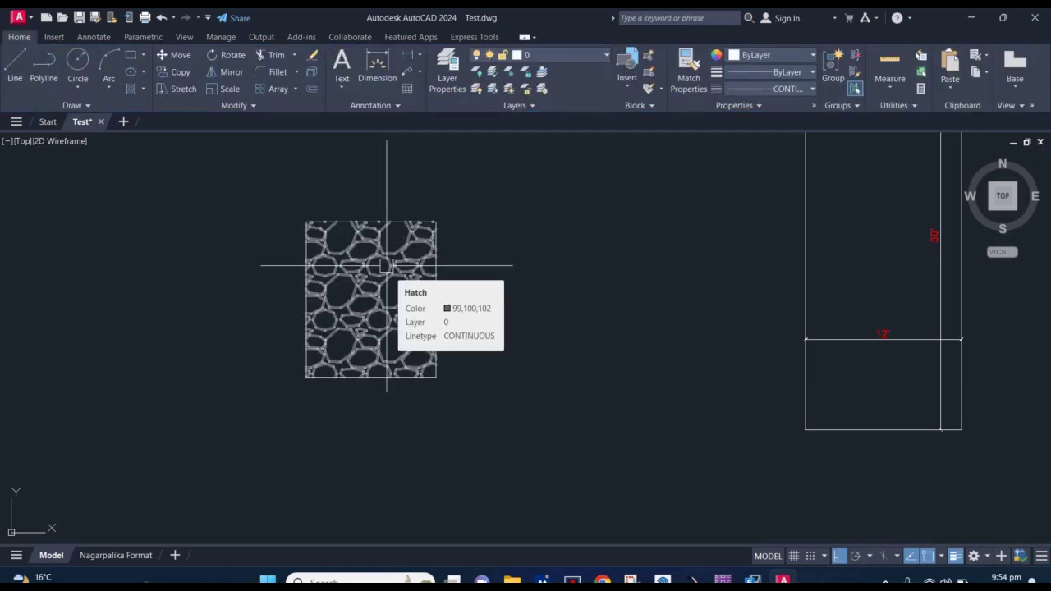
{"action": "scroll", "coordinate": [386, 265], "scroll_direction": "down", "scroll_amount": 5}
Bring the irregular polygon into view and briefly select it to check its outline
{"action": "scroll", "coordinate": [371, 291], "scroll_direction": "down", "scroll_amount": 3}
{"action": "middle_click_drag", "start_coordinate": [402, 313], "coordinate": [399, 258]}
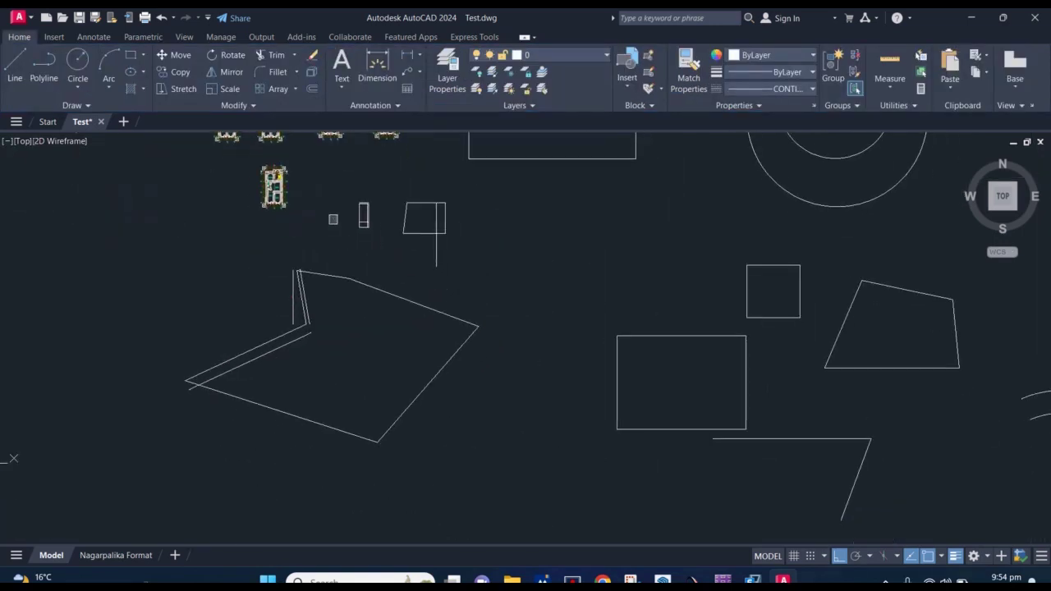
{"action": "middle_click_drag", "start_coordinate": [403, 296], "coordinate": [404, 284]}
{"action": "left_click", "coordinate": [415, 263]}
{"action": "scroll", "coordinate": [394, 263], "scroll_direction": "up", "scroll_amount": 5}
{"action": "scroll", "coordinate": [383, 263], "scroll_direction": "down", "scroll_amount": 3}
{"action": "scroll", "coordinate": [361, 283], "scroll_direction": "down", "scroll_amount": 2}
{"action": "key", "text": "Escape"}
Erase the extra offset line, stray vertical line and slanted line beside the polygon
{"action": "left_click", "coordinate": [345, 291]}
{"action": "scroll", "coordinate": [337, 249], "scroll_direction": "up", "scroll_amount": 2}
{"action": "left_click", "coordinate": [322, 238]}
{"action": "left_click", "coordinate": [353, 220]}
{"action": "type", "text": "e"}
{"action": "key", "text": "Return"}
Zoom and pan across the floor plans to inspect the top bedroom window
{"action": "scroll", "coordinate": [394, 238], "scroll_direction": "down", "scroll_amount": 3}
{"action": "scroll", "coordinate": [391, 271], "scroll_direction": "down", "scroll_amount": 5}
{"action": "scroll", "coordinate": [446, 293], "scroll_direction": "down", "scroll_amount": 2}
{"action": "scroll", "coordinate": [441, 274], "scroll_direction": "up", "scroll_amount": 1}
{"action": "scroll", "coordinate": [422, 263], "scroll_direction": "up", "scroll_amount": 2}
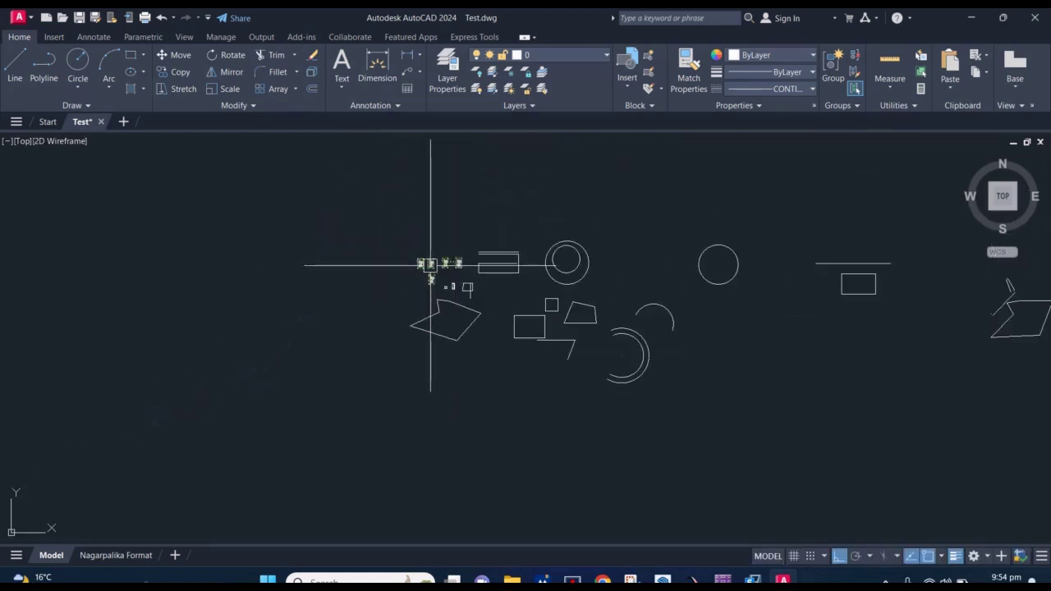
{"action": "scroll", "coordinate": [430, 261], "scroll_direction": "up", "scroll_amount": 4}
{"action": "scroll", "coordinate": [448, 250], "scroll_direction": "up", "scroll_amount": 5}
{"action": "scroll", "coordinate": [466, 242], "scroll_direction": "up", "scroll_amount": 3}
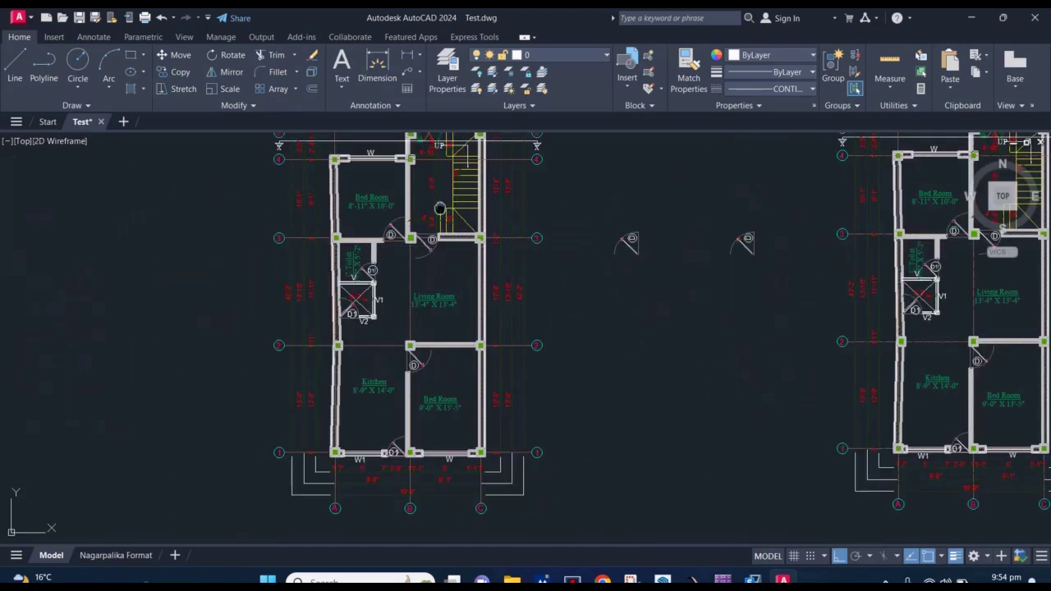
{"action": "middle_click_drag", "start_coordinate": [468, 246], "coordinate": [462, 270]}
{"action": "mouse_move", "coordinate": [482, 228]}
{"action": "middle_mouse_down"}
{"action": "mouse_move", "coordinate": [398, 247]}
{"action": "mouse_move", "coordinate": [406, 283]}
{"action": "middle_mouse_up"}
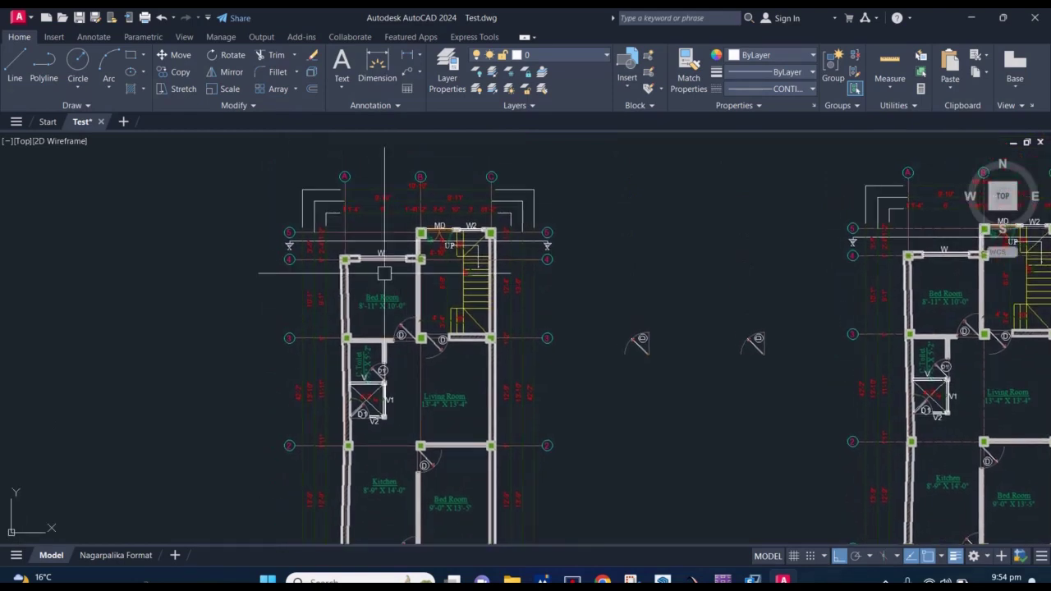
{"action": "scroll", "coordinate": [351, 246], "scroll_direction": "up", "scroll_amount": 2}
{"action": "scroll", "coordinate": [352, 245], "scroll_direction": "up", "scroll_amount": 5}
{"action": "scroll", "coordinate": [349, 242], "scroll_direction": "up", "scroll_amount": 3}
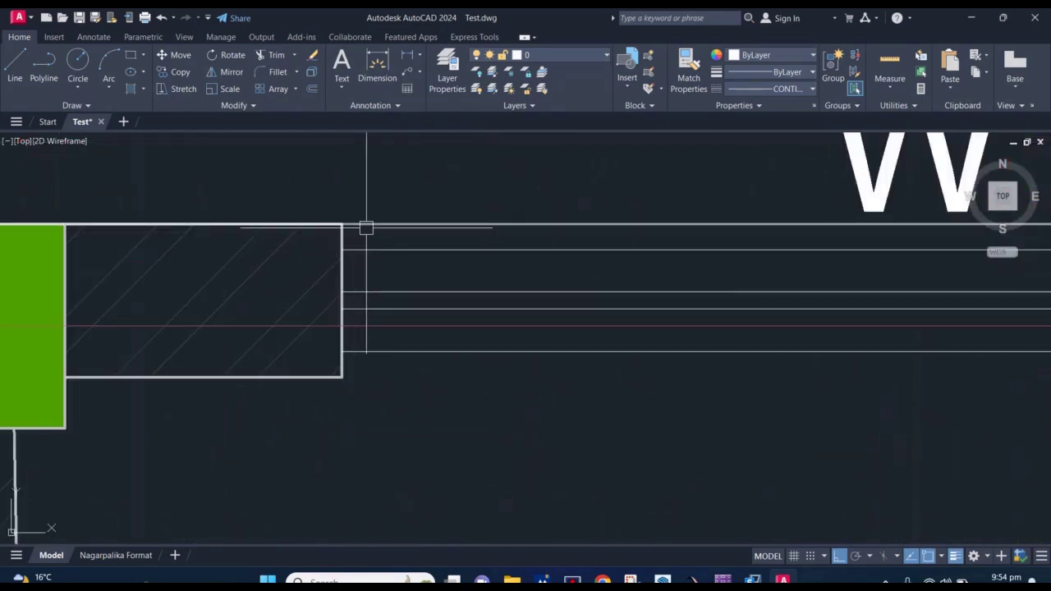
{"action": "scroll", "coordinate": [352, 243], "scroll_direction": "down", "scroll_amount": 4}
{"action": "scroll", "coordinate": [370, 257], "scroll_direction": "down", "scroll_amount": 3}
{"action": "middle_click_drag", "start_coordinate": [373, 261], "coordinate": [334, 238]}
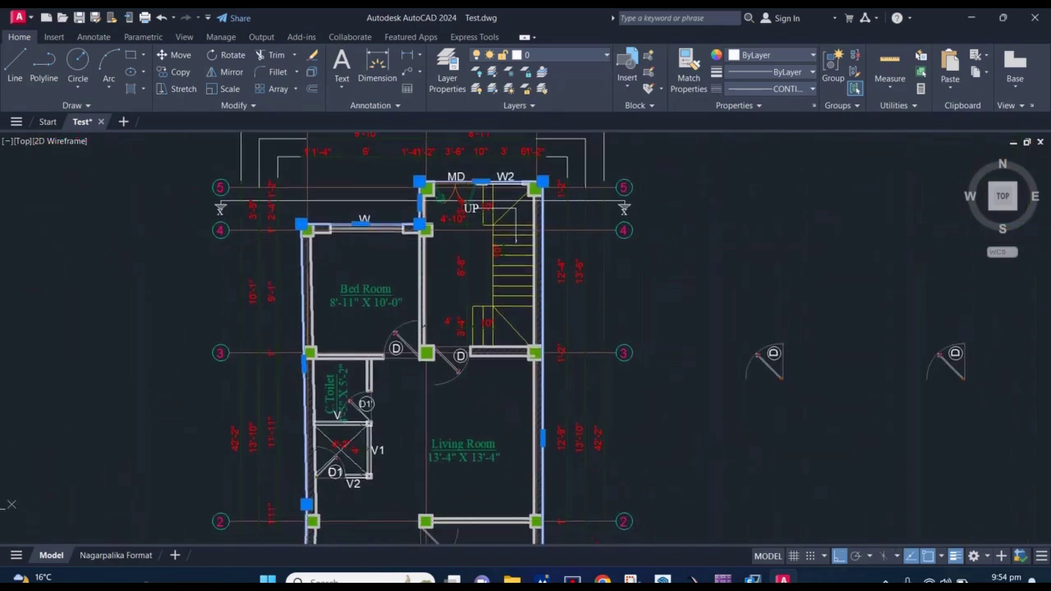
{"action": "scroll", "coordinate": [326, 257], "scroll_direction": "up", "scroll_amount": 4}
{"action": "scroll", "coordinate": [332, 258], "scroll_direction": "down", "scroll_amount": 4}
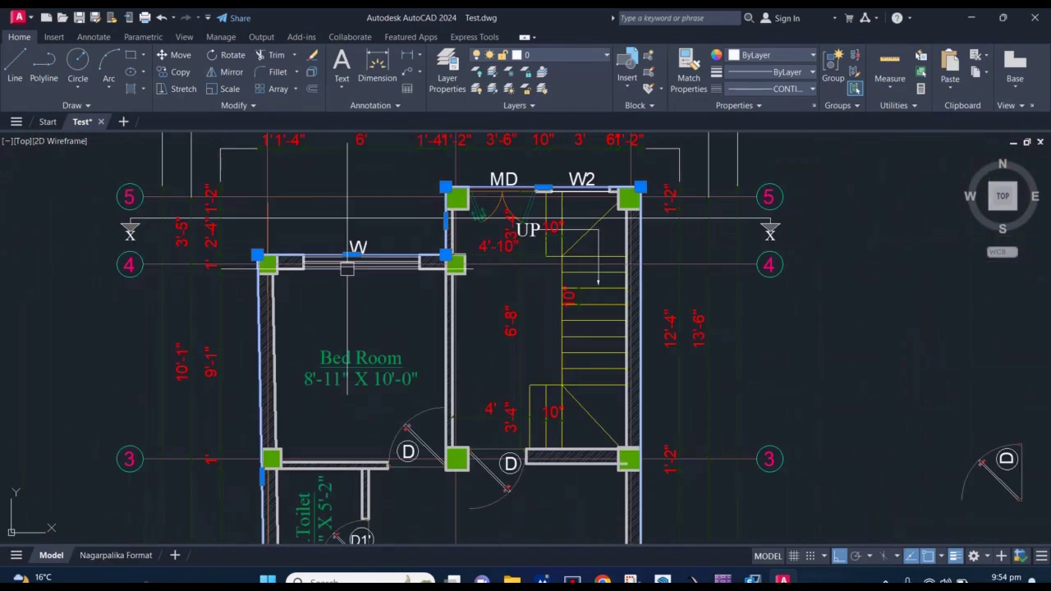
{"action": "scroll", "coordinate": [484, 211], "scroll_direction": "down", "scroll_amount": 4}
{"action": "middle_click_drag", "start_coordinate": [505, 305], "coordinate": [487, 176]}
{"action": "scroll", "coordinate": [530, 390], "scroll_direction": "up", "scroll_amount": 2}
{"action": "scroll", "coordinate": [521, 391], "scroll_direction": "up", "scroll_amount": 3}
{"action": "scroll", "coordinate": [517, 370], "scroll_direction": "down", "scroll_amount": 5}
{"action": "scroll", "coordinate": [518, 360], "scroll_direction": "up", "scroll_amount": 1}
Frame both floor plans, including the top bedroom and staircase, and begin typing LI
{"action": "middle_click_drag", "start_coordinate": [517, 359], "coordinate": [373, 263]}
{"action": "scroll", "coordinate": [373, 264], "scroll_direction": "up", "scroll_amount": 2}
{"action": "scroll", "coordinate": [373, 264], "scroll_direction": "up", "scroll_amount": 3}
{"action": "scroll", "coordinate": [373, 263], "scroll_direction": "down", "scroll_amount": 4}
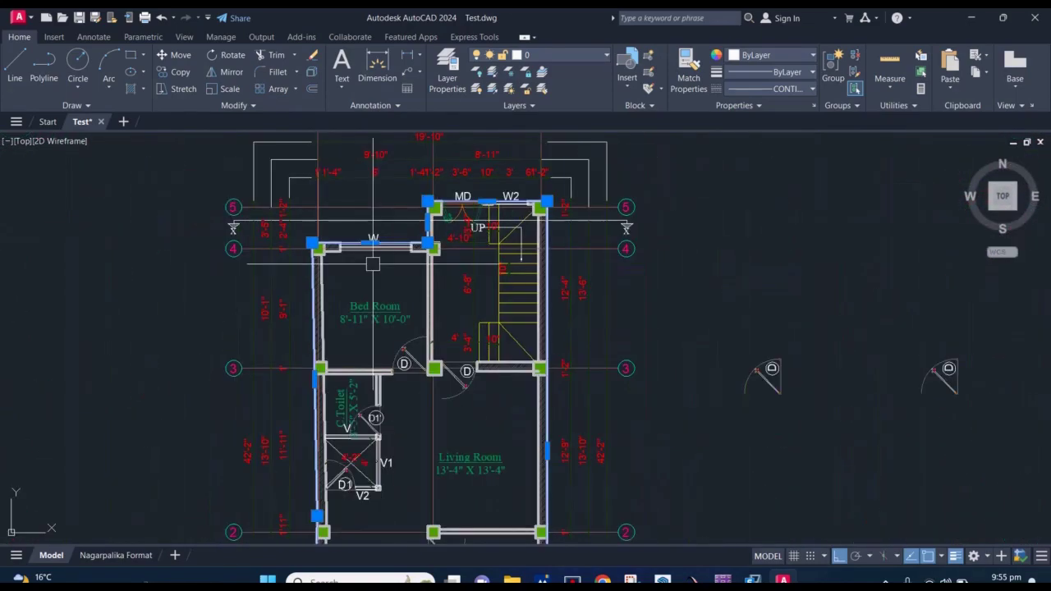
{"action": "scroll", "coordinate": [373, 263], "scroll_direction": "down", "scroll_amount": 2}
{"action": "scroll", "coordinate": [372, 264], "scroll_direction": "down", "scroll_amount": 2}
{"action": "scroll", "coordinate": [375, 264], "scroll_direction": "up", "scroll_amount": 6}
{"action": "scroll", "coordinate": [377, 265], "scroll_direction": "down", "scroll_amount": 2}
{"action": "scroll", "coordinate": [376, 264], "scroll_direction": "down", "scroll_amount": 2}
{"action": "middle_click_drag", "start_coordinate": [537, 266], "coordinate": [436, 242]}
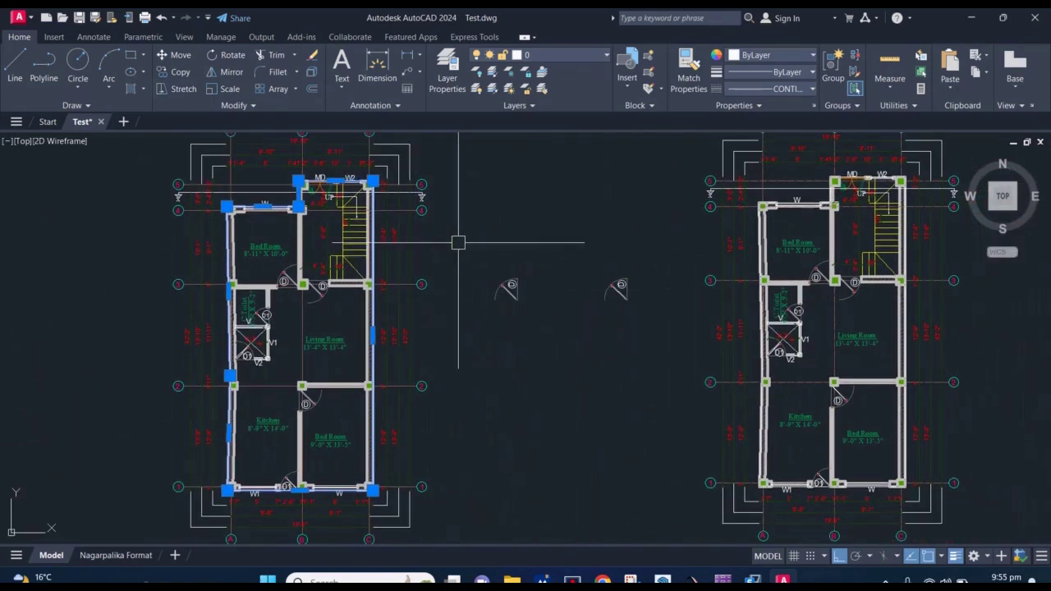
{"action": "scroll", "coordinate": [279, 192], "scroll_direction": "up", "scroll_amount": 4}
{"action": "scroll", "coordinate": [277, 192], "scroll_direction": "down", "scroll_amount": 3}
{"action": "scroll", "coordinate": [276, 190], "scroll_direction": "up", "scroll_amount": 1}
{"action": "scroll", "coordinate": [277, 190], "scroll_direction": "up", "scroll_amount": 2}
{"action": "scroll", "coordinate": [276, 191], "scroll_direction": "down", "scroll_amount": 4}
{"action": "mouse_move", "coordinate": [450, 315]}
{"action": "middle_mouse_down"}
{"action": "mouse_move", "coordinate": [450, 242]}
{"action": "mouse_move", "coordinate": [422, 283]}
{"action": "middle_mouse_up"}
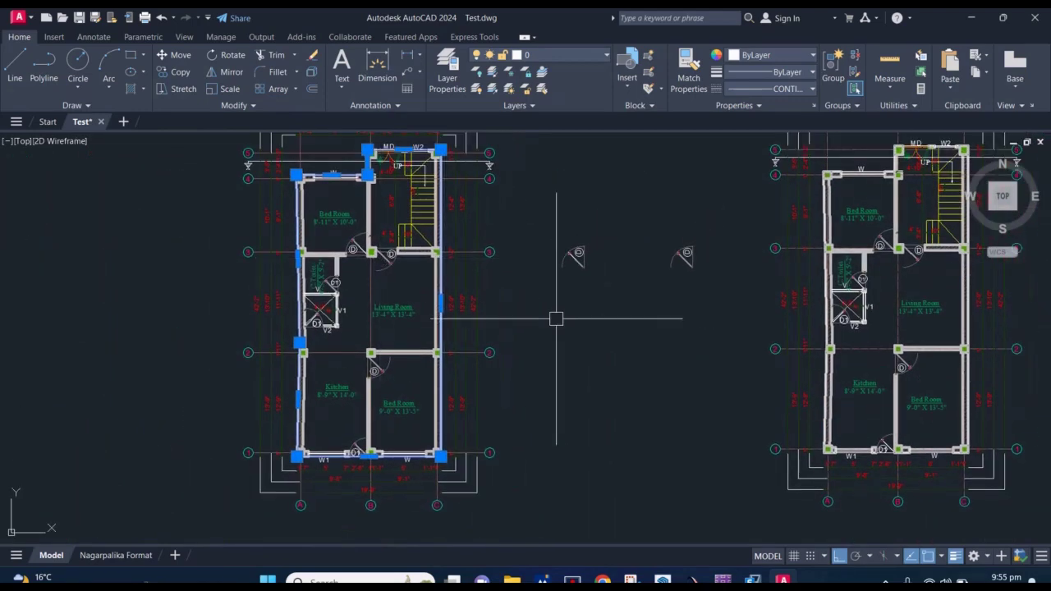
{"action": "type", "text": "LI"}
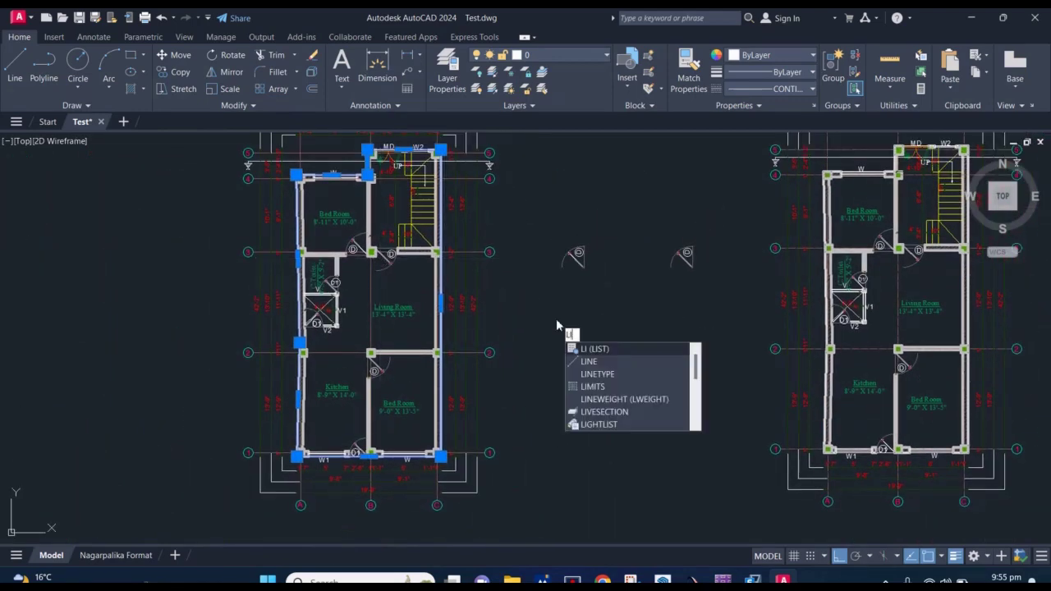
{"action": "left_click", "coordinate": [617, 351]}
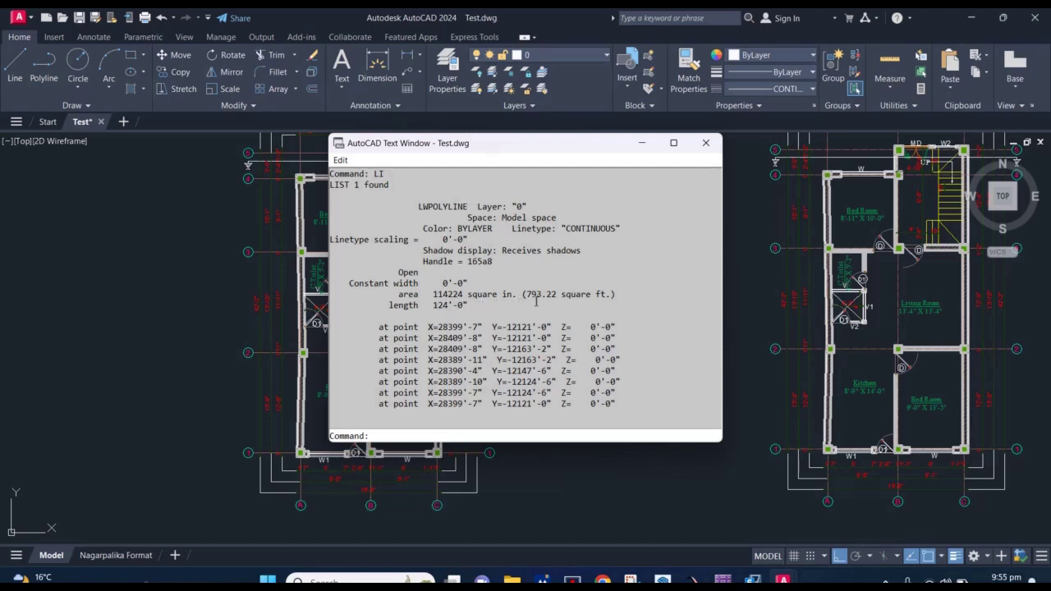
{"action": "left_click_drag", "start_coordinate": [534, 294], "coordinate": [553, 298]}
{"action": "left_click", "coordinate": [537, 304]}
{"action": "left_click_drag", "start_coordinate": [529, 294], "coordinate": [552, 295]}
{"action": "key", "text": "F2"}
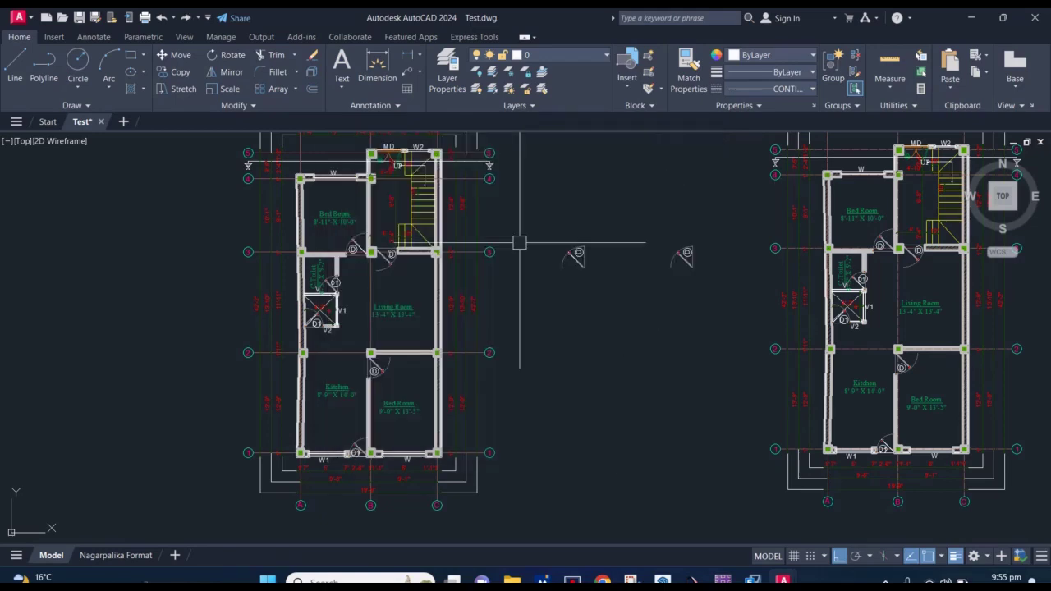
{"action": "scroll", "coordinate": [460, 272], "scroll_direction": "down", "scroll_amount": 4}
{"action": "scroll", "coordinate": [519, 370], "scroll_direction": "down", "scroll_amount": 2}
{"action": "middle_click_drag", "start_coordinate": [519, 371], "coordinate": [463, 231]}
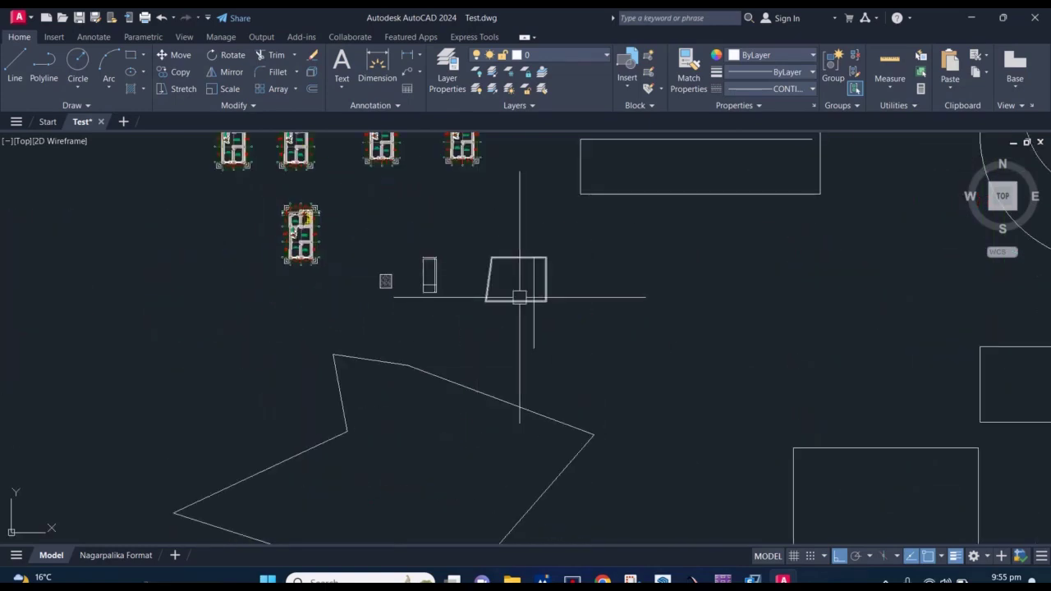
{"action": "middle_click_drag", "start_coordinate": [490, 328], "coordinate": [505, 222]}
{"action": "left_click", "coordinate": [470, 272]}
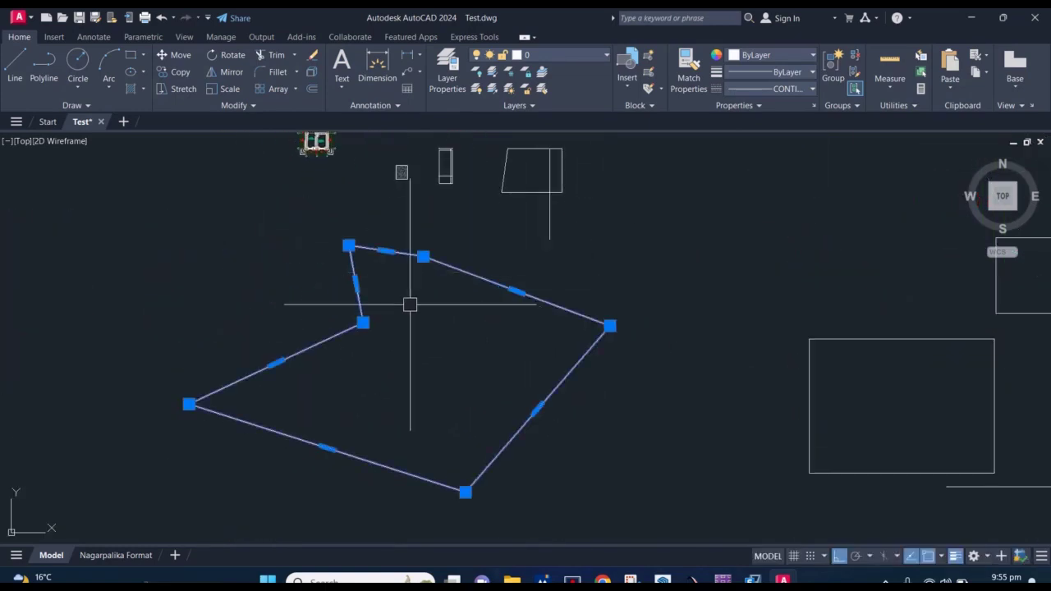
{"action": "middle_click_drag", "start_coordinate": [425, 314], "coordinate": [417, 284]}
{"action": "key", "text": "Escape"}
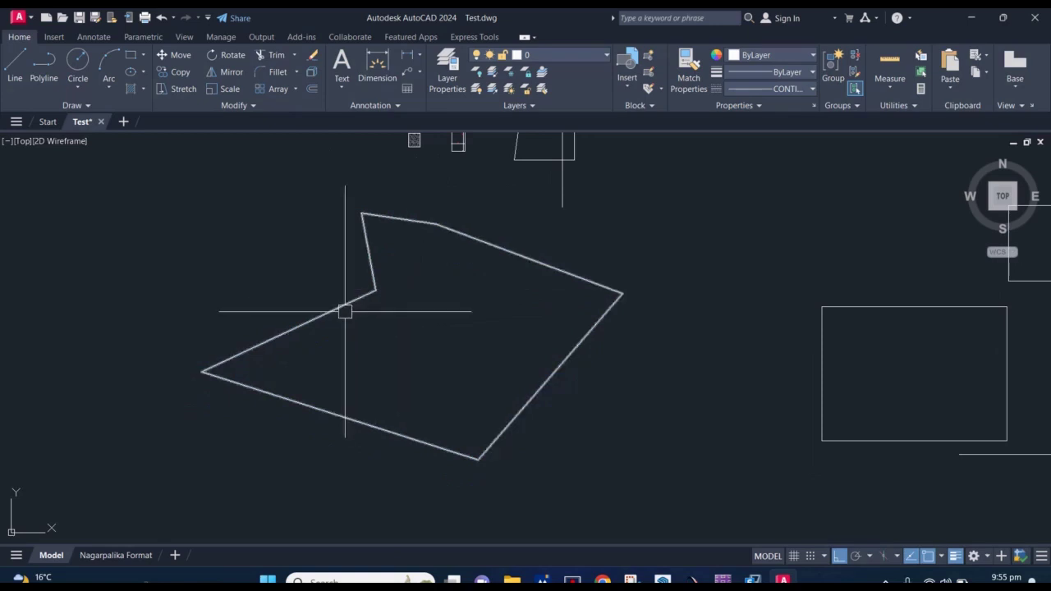
{"action": "left_click", "coordinate": [341, 310]}
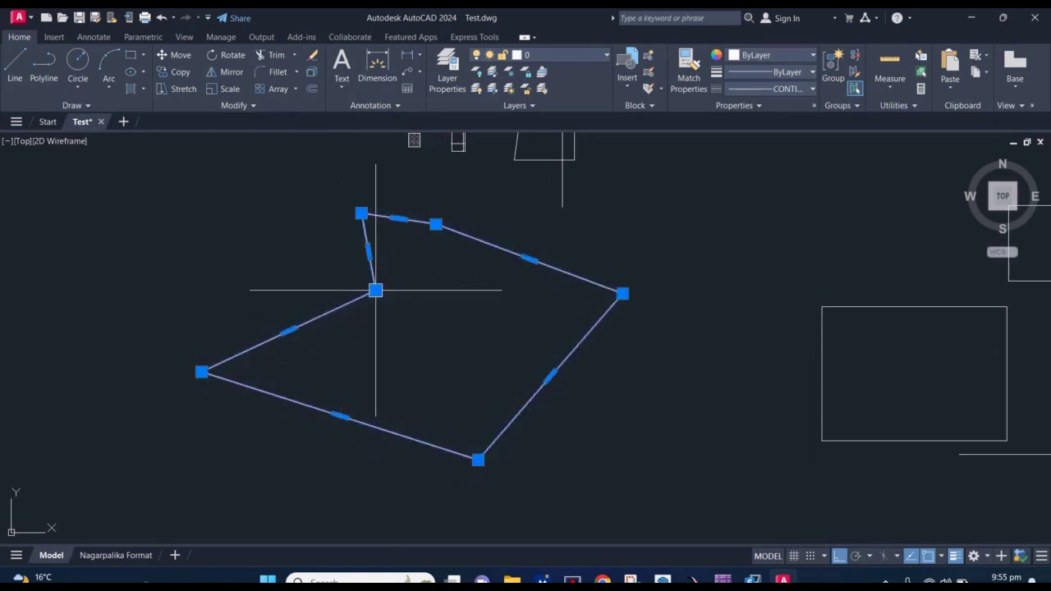
{"action": "type", "text": "L"}
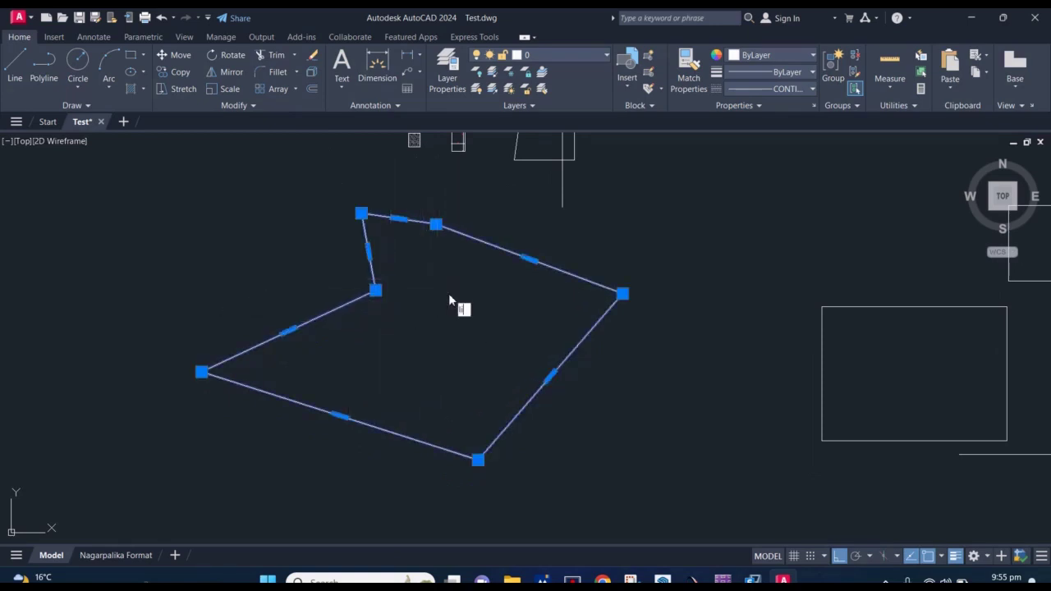
{"action": "type", "text": "I"}
{"action": "key", "text": "Return"}
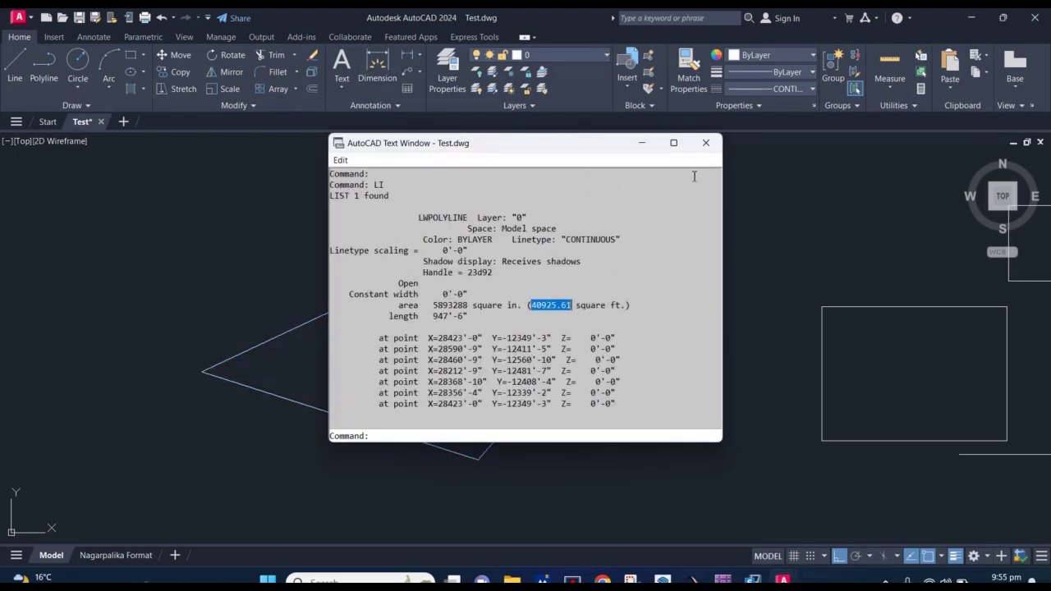
{"action": "left_click", "coordinate": [705, 143]}
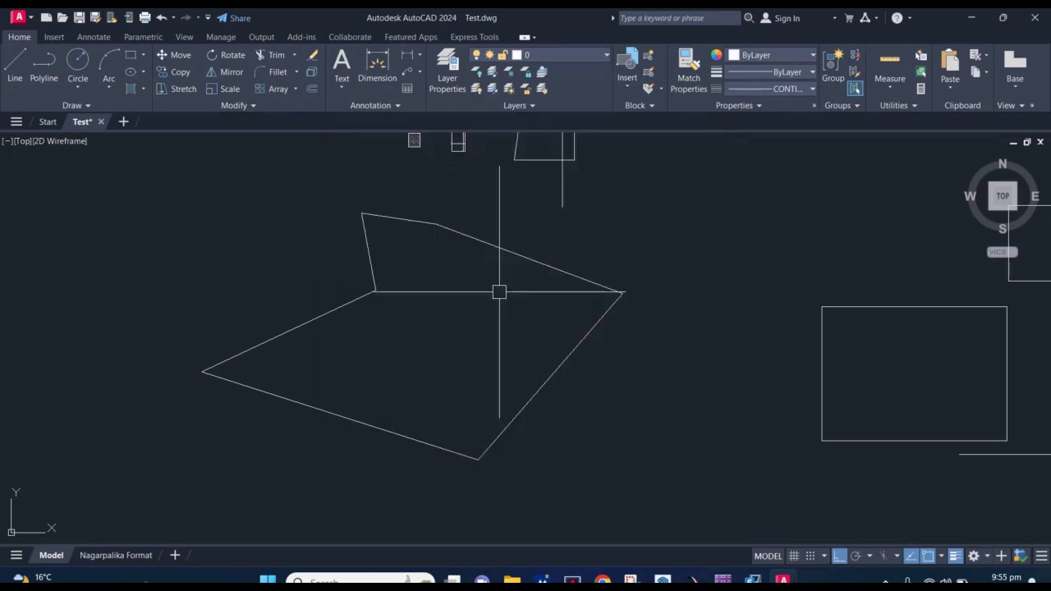
{"action": "scroll", "coordinate": [499, 292], "scroll_direction": "down", "scroll_amount": 1}
{"action": "scroll", "coordinate": [416, 288], "scroll_direction": "down", "scroll_amount": 3}
{"action": "scroll", "coordinate": [404, 300], "scroll_direction": "down", "scroll_amount": 2}
{"action": "middle_click_drag", "start_coordinate": [643, 300], "coordinate": [469, 289]}
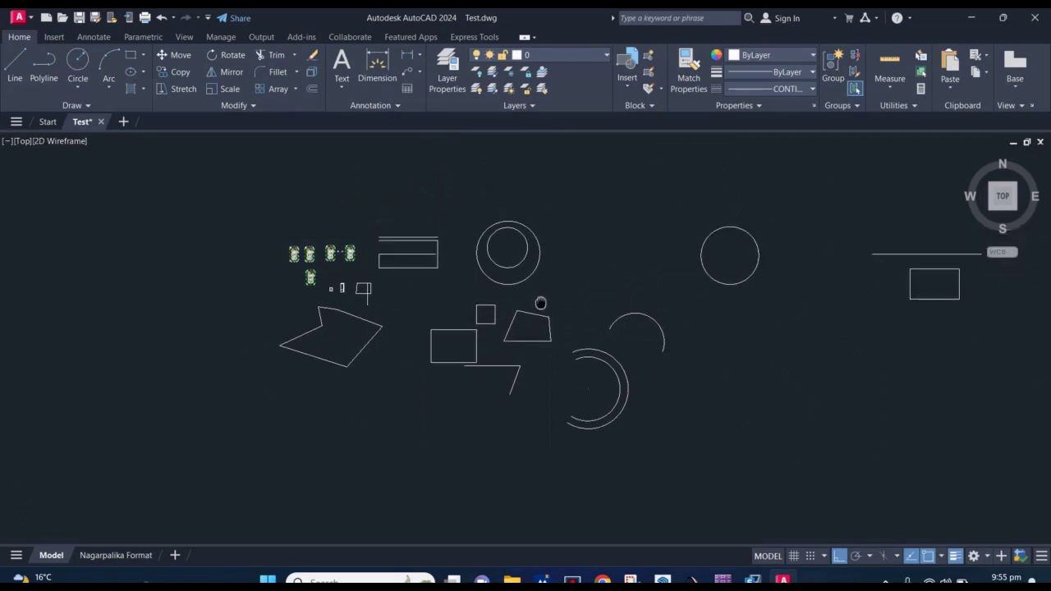
Frame the rectangle and select the horizontal line above it
{"action": "middle_click_drag", "start_coordinate": [646, 293], "coordinate": [397, 319]}
{"action": "scroll", "coordinate": [597, 277], "scroll_direction": "up", "scroll_amount": 4}
{"action": "middle_click_drag", "start_coordinate": [556, 287], "coordinate": [473, 287]}
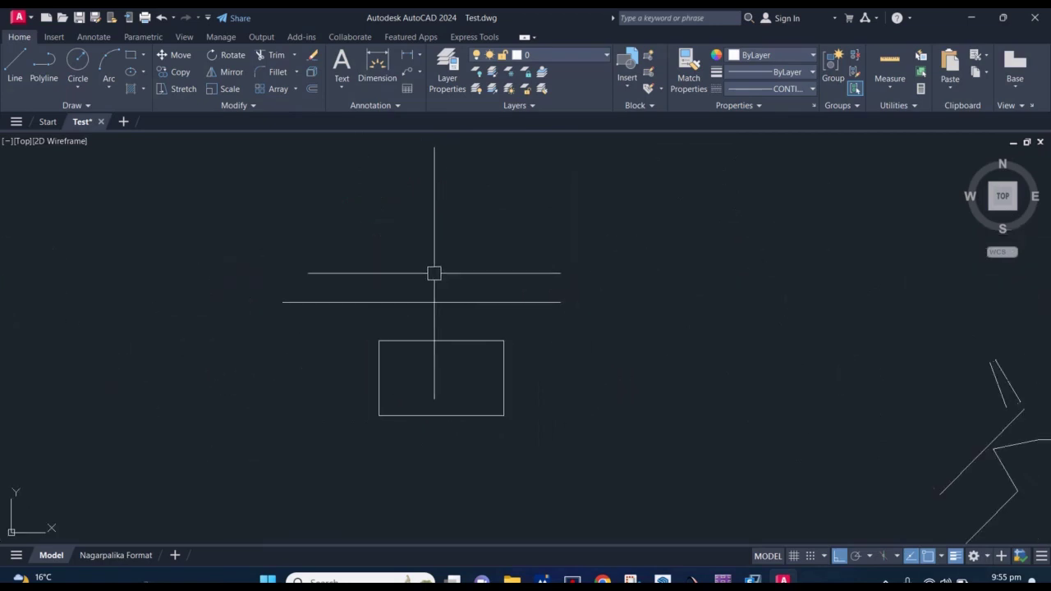
{"action": "left_click", "coordinate": [433, 303]}
{"action": "key", "text": "Escape"}
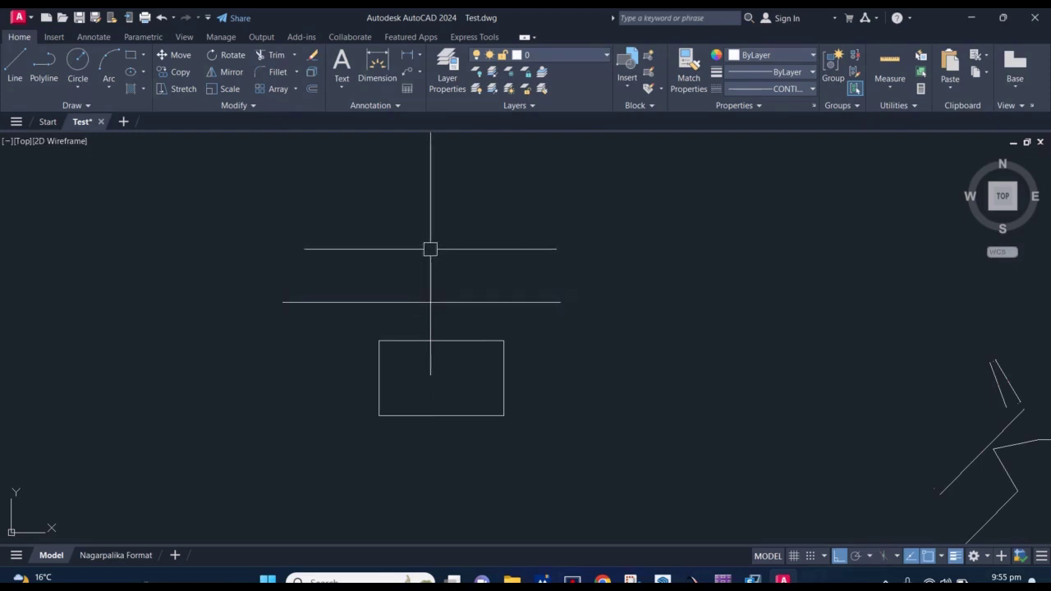
{"action": "left_click", "coordinate": [425, 297]}
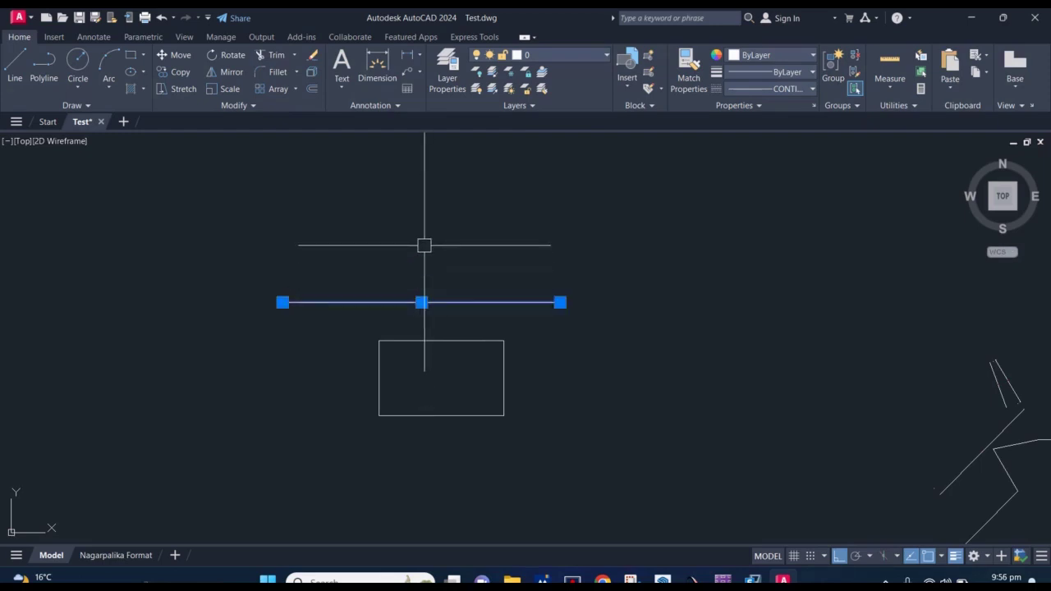
Offset the lower wall line by 20'5" to create a parallel line
{"action": "type", "text": "o"}
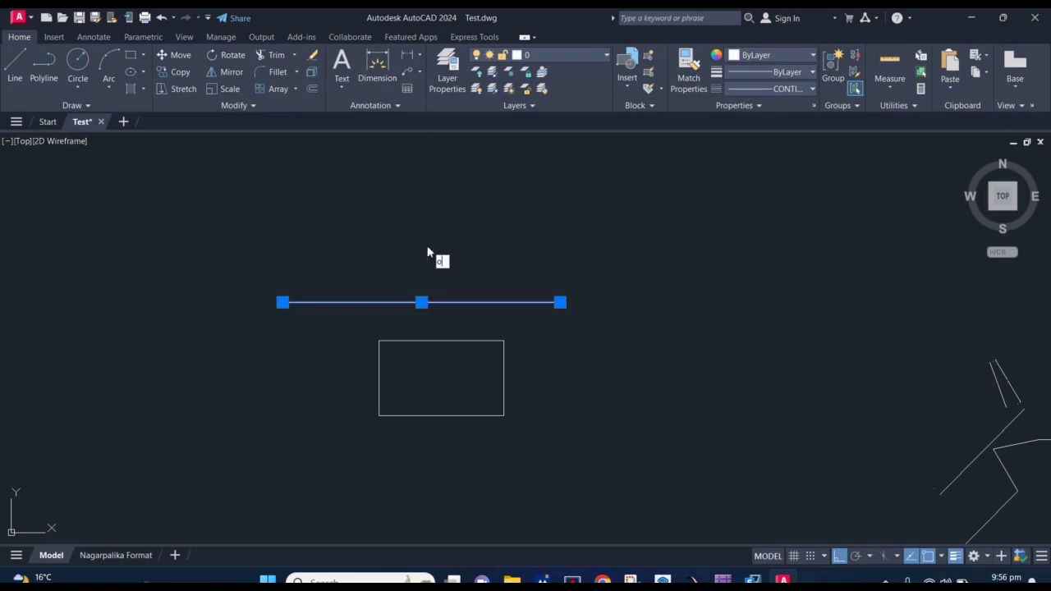
{"action": "type", "text": "ff"}
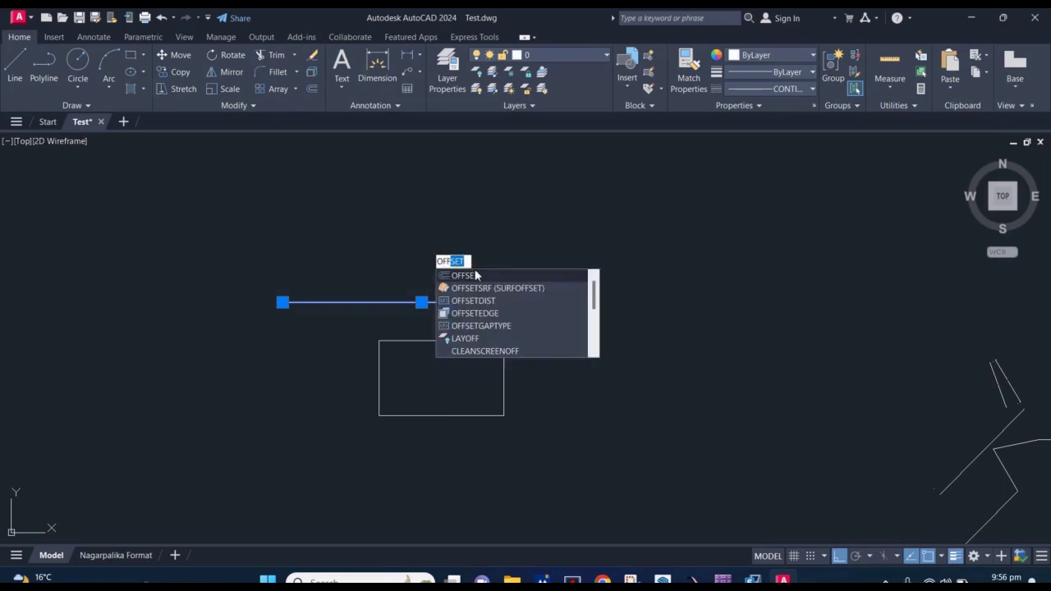
{"action": "mouse_move", "coordinate": [465, 276]}
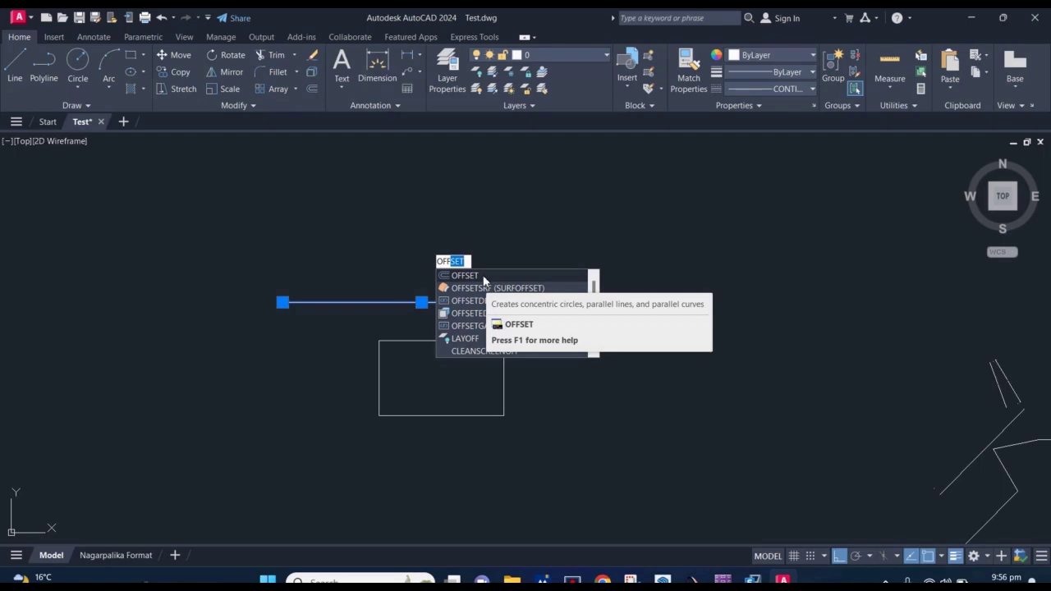
{"action": "left_click", "coordinate": [483, 276]}
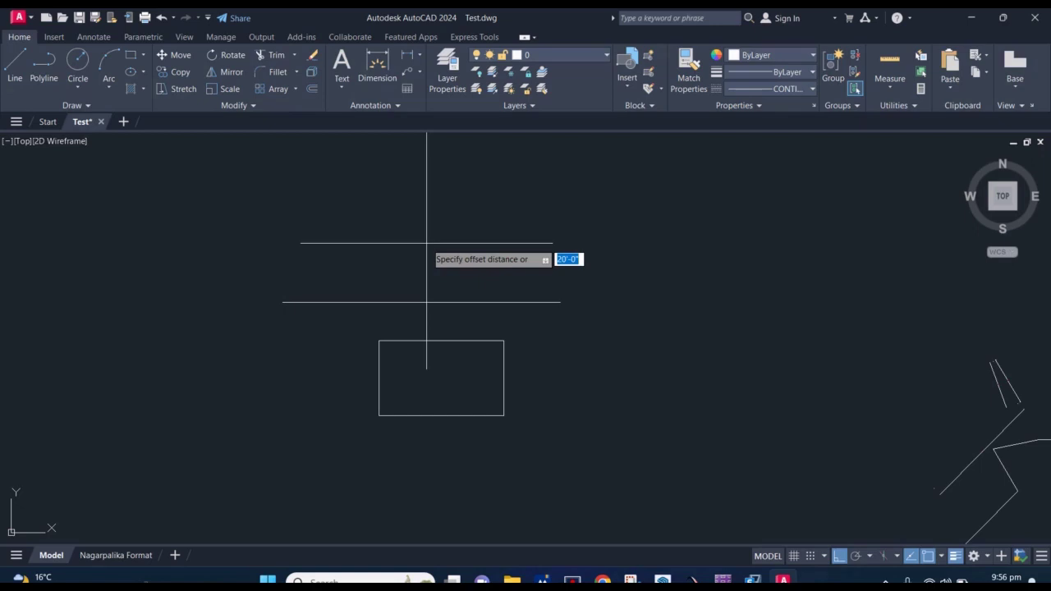
{"action": "type", "text": "20'5"}
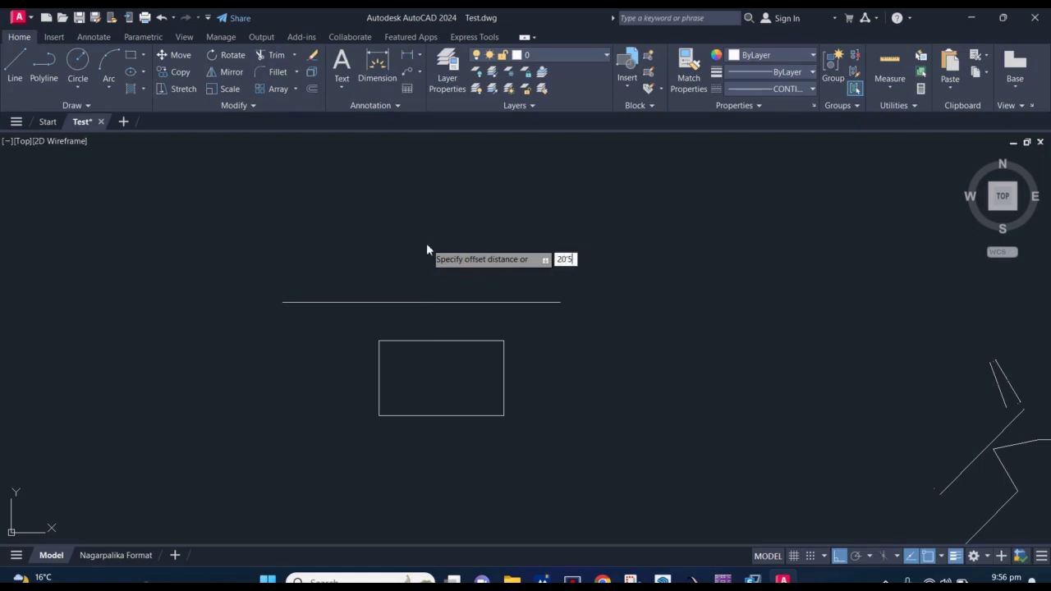
{"action": "type", "text": "\""}
{"action": "middle_click_drag", "start_coordinate": [426, 244], "coordinate": [423, 274]}
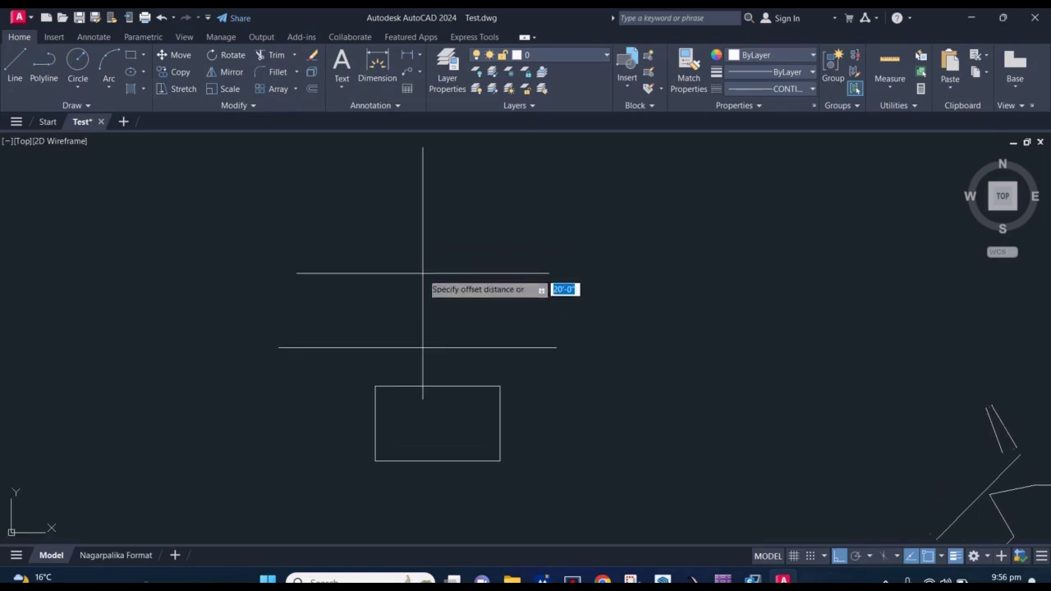
{"action": "key", "text": "Return"}
{"action": "left_click", "coordinate": [426, 346]}
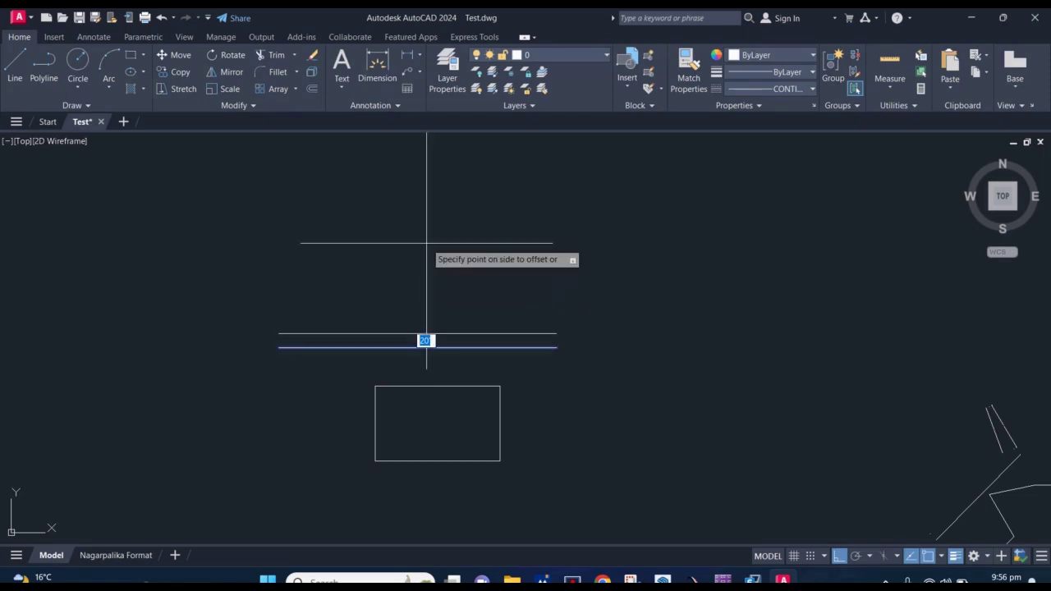
{"action": "left_click", "coordinate": [438, 274]}
Add a linear dimension showing the 20' gap between the parallel lines
{"action": "scroll", "coordinate": [442, 350], "scroll_direction": "up", "scroll_amount": 5}
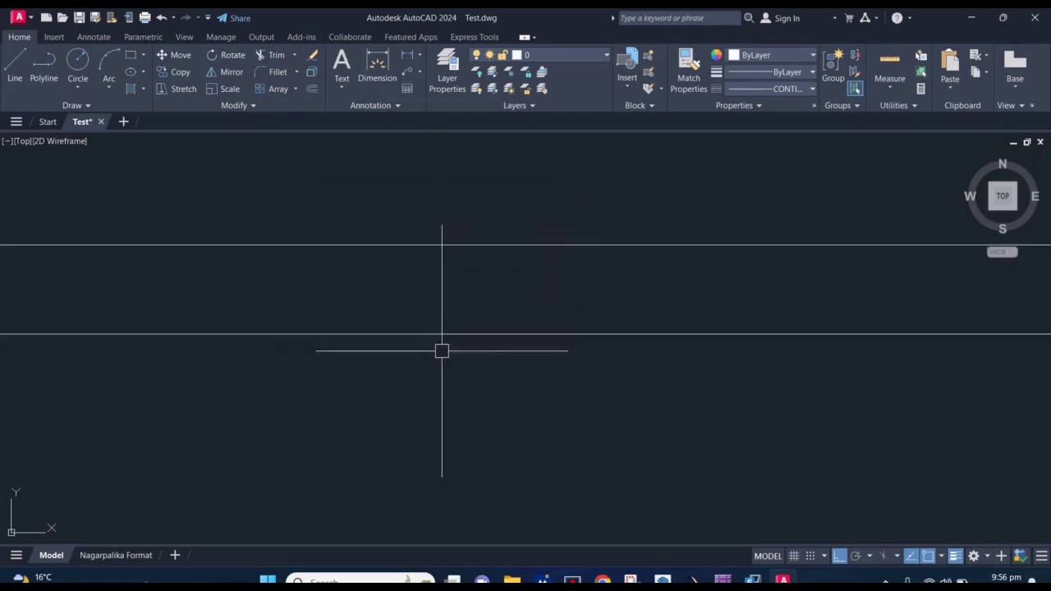
{"action": "type", "text": "dli"}
{"action": "key", "text": "Return"}
{"action": "left_click", "coordinate": [456, 337]}
{"action": "left_click", "coordinate": [456, 248]}
{"action": "scroll", "coordinate": [463, 294], "scroll_direction": "up", "scroll_amount": 4}
{"action": "left_click", "coordinate": [462, 294]}
Offset the wall line 10'5" upward to add another parallel line
{"action": "scroll", "coordinate": [408, 305], "scroll_direction": "up", "scroll_amount": 5}
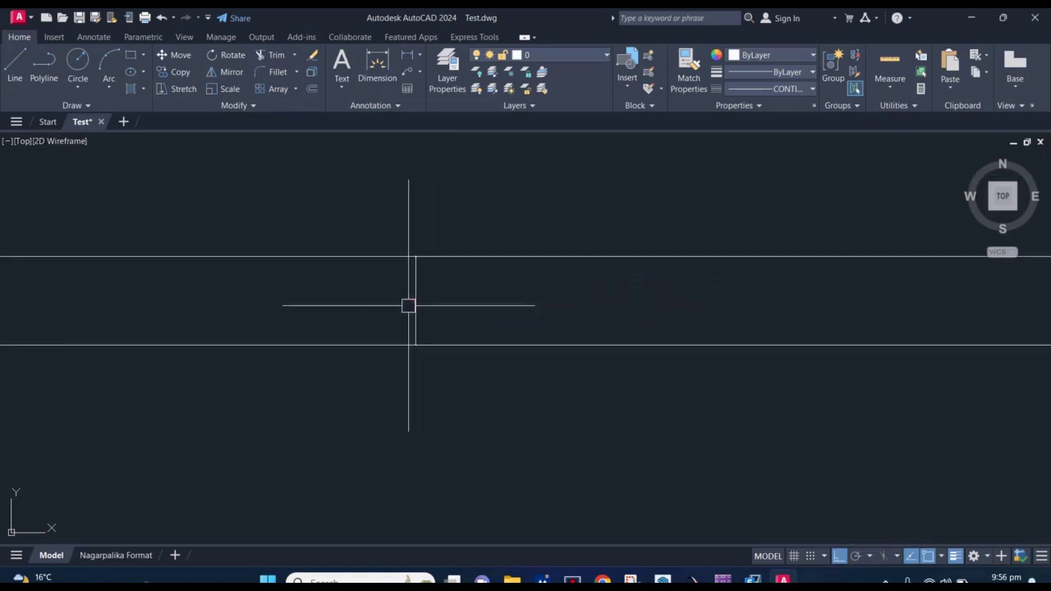
{"action": "scroll", "coordinate": [452, 294], "scroll_direction": "down", "scroll_amount": 5}
{"action": "middle_click_drag", "start_coordinate": [458, 217], "coordinate": [448, 273]}
{"action": "key", "text": "o"}
{"action": "key", "text": "Return"}
{"action": "type", "text": "0'5"}
{"action": "key", "text": "Return"}
{"action": "left_click", "coordinate": [446, 313]}
{"action": "left_click", "coordinate": [449, 238]}
Start a linear dimension from the wall corner to the upper wall line
{"action": "scroll", "coordinate": [428, 314], "scroll_direction": "up", "scroll_amount": 5}
{"action": "scroll", "coordinate": [427, 315], "scroll_direction": "up", "scroll_amount": 2}
{"action": "middle_click_drag", "start_coordinate": [430, 277], "coordinate": [446, 334]}
{"action": "type", "text": "dli"}
{"action": "key", "text": "Return"}
{"action": "left_click", "coordinate": [440, 344]}
{"action": "left_click", "coordinate": [440, 272]}
{"action": "scroll", "coordinate": [439, 300], "scroll_direction": "up", "scroll_amount": 1}
{"action": "scroll", "coordinate": [440, 304], "scroll_direction": "up", "scroll_amount": 1}
{"action": "scroll", "coordinate": [439, 303], "scroll_direction": "down", "scroll_amount": 2}
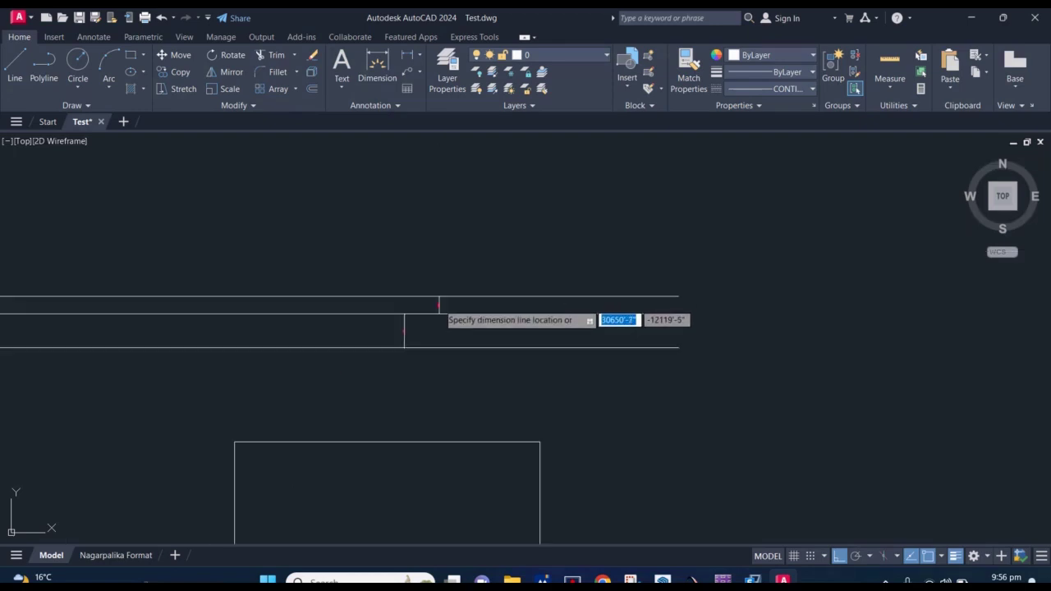
Place the 10'-6" dimension line and select the horizontal wall line
{"action": "left_click", "coordinate": [438, 300]}
{"action": "middle_click_drag", "start_coordinate": [455, 303], "coordinate": [504, 295]}
{"action": "left_click", "coordinate": [505, 294]}
{"action": "mouse_move", "coordinate": [507, 246]}
{"action": "middle_mouse_down"}
{"action": "mouse_move", "coordinate": [483, 295]}
{"action": "mouse_move", "coordinate": [475, 283]}
{"action": "middle_mouse_up"}
{"action": "type", "text": "o"}
{"action": "key", "text": "Return"}
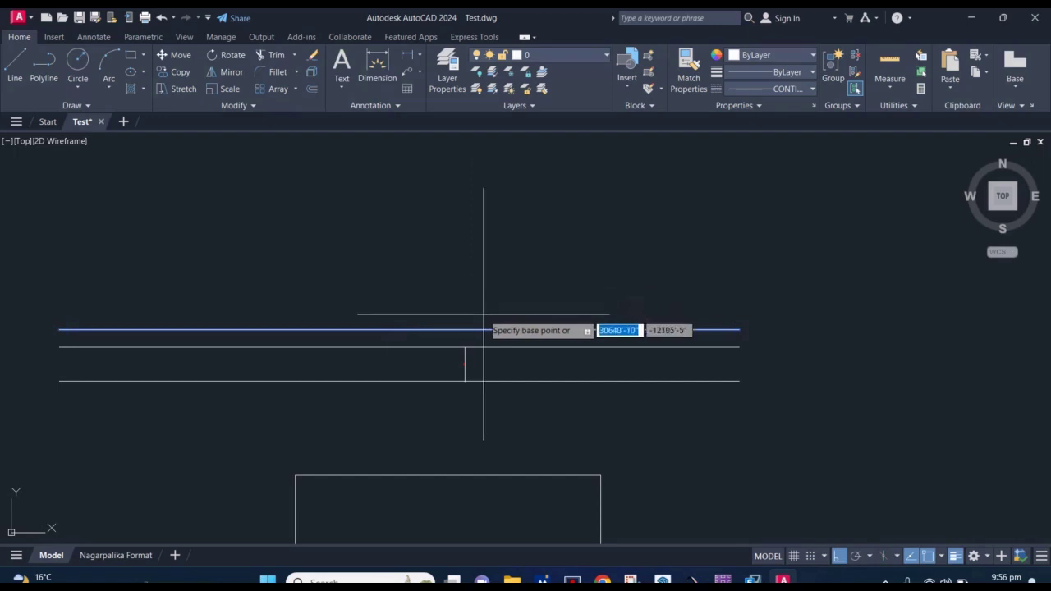
{"action": "key", "text": "Escape"}
Copy the top horizontal wall line 20 units directly above itself
{"action": "left_click", "coordinate": [481, 323]}
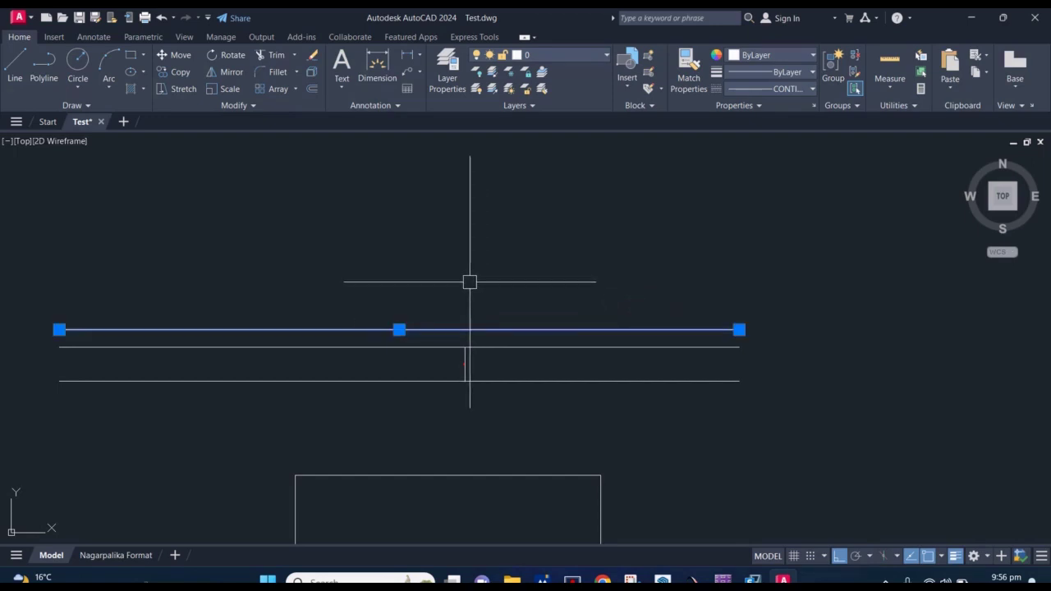
{"action": "middle_click_drag", "start_coordinate": [448, 291], "coordinate": [472, 287]}
{"action": "type", "text": "c"}
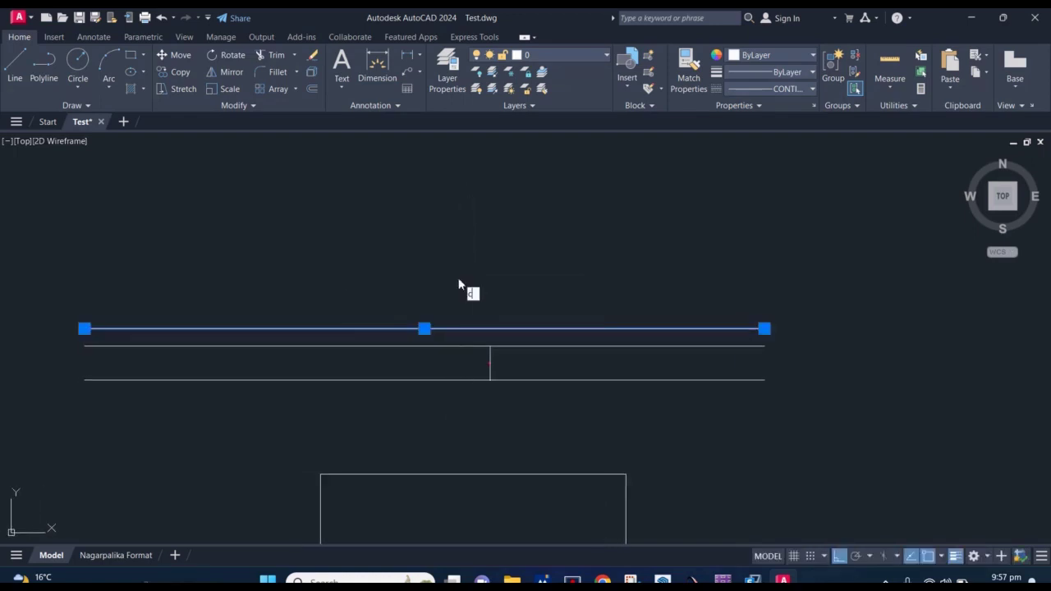
{"action": "type", "text": "o"}
{"action": "key", "text": "Return"}
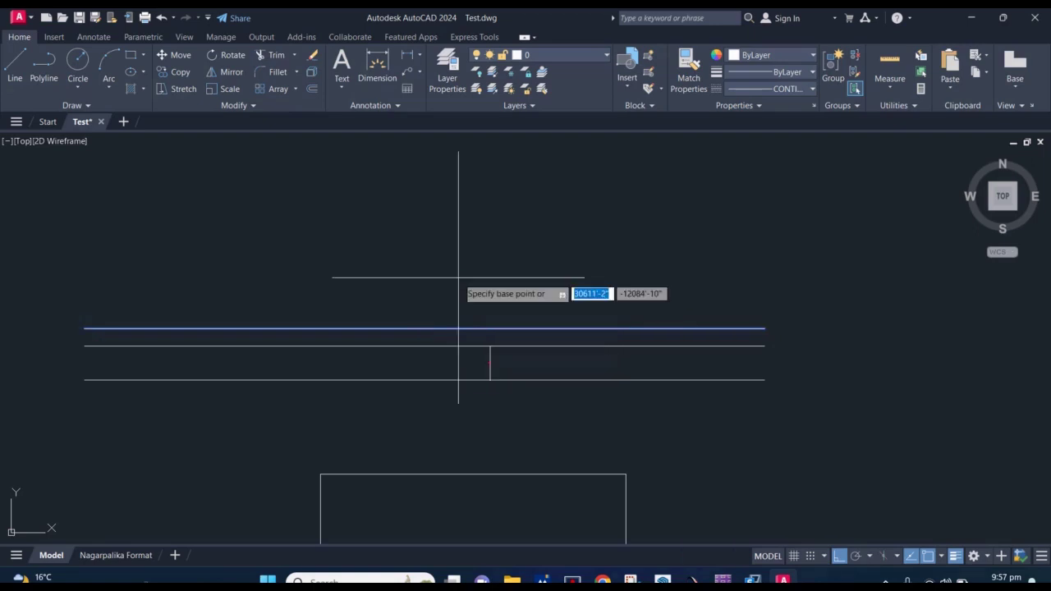
{"action": "left_click", "coordinate": [461, 304]}
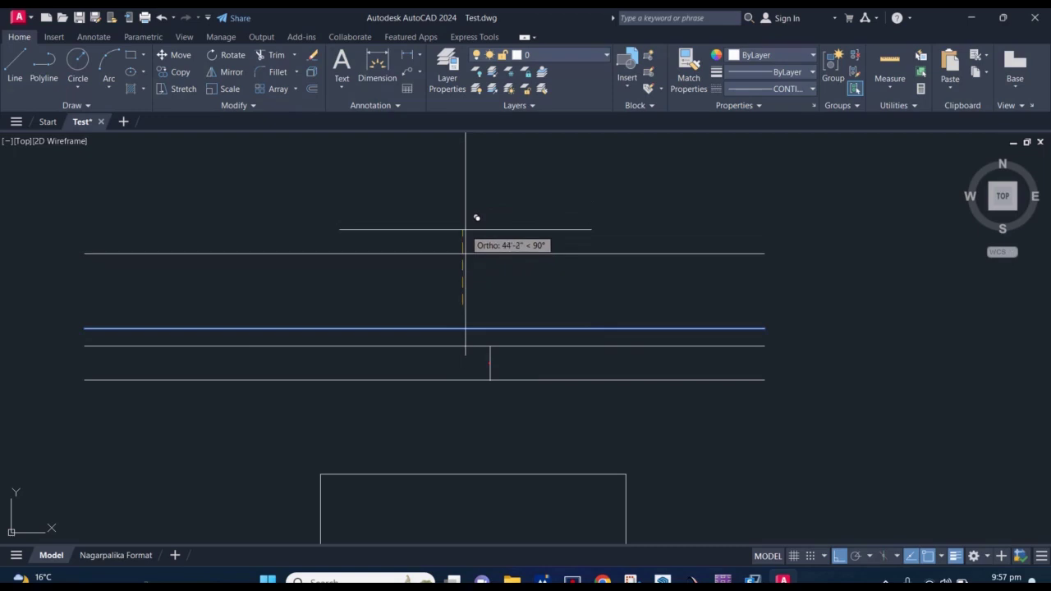
{"action": "type", "text": "20"}
{"action": "key", "text": "Return"}
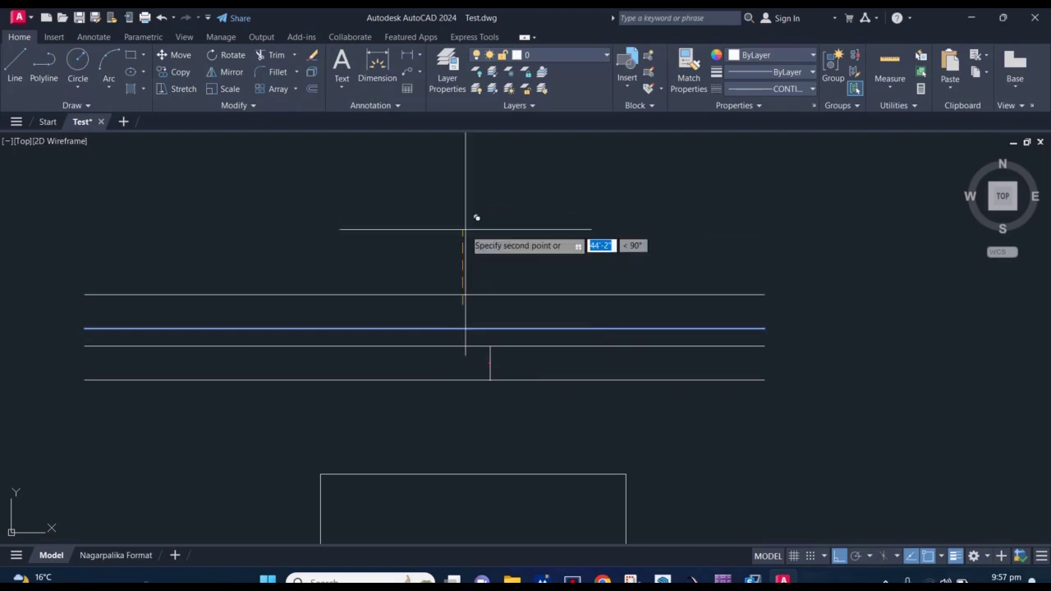
{"action": "key", "text": "Escape"}
Begin a linear dimension between the stacked lines, then cancel it
{"action": "scroll", "coordinate": [456, 304], "scroll_direction": "up", "scroll_amount": 2}
{"action": "scroll", "coordinate": [454, 305], "scroll_direction": "up", "scroll_amount": 2}
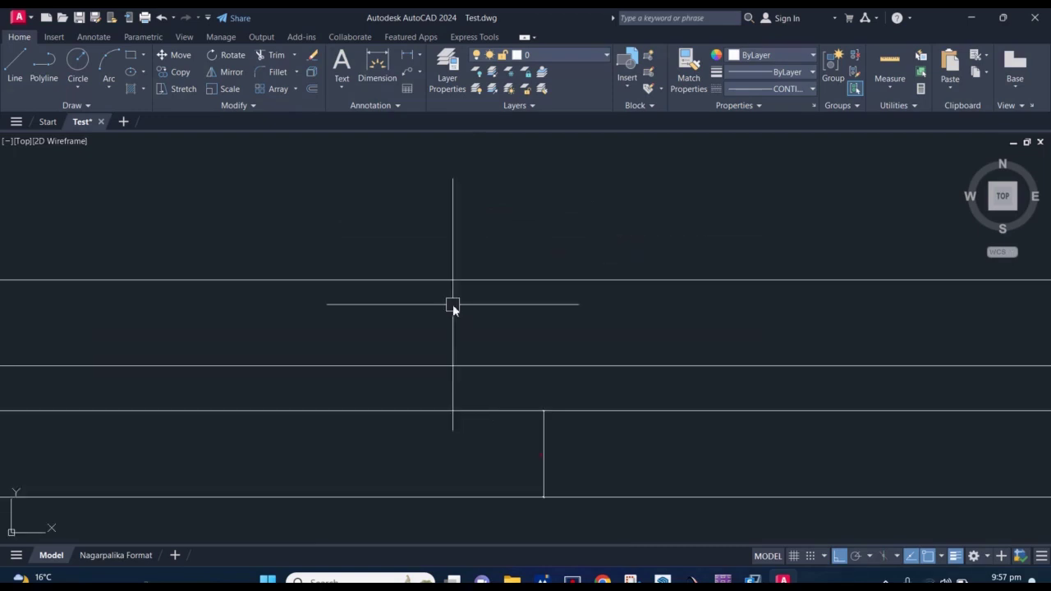
{"action": "type", "text": "dli"}
{"action": "key", "text": "Return"}
{"action": "left_click", "coordinate": [469, 320]}
{"action": "left_click", "coordinate": [471, 322]}
{"action": "scroll", "coordinate": [470, 322], "scroll_direction": "down", "scroll_amount": 2}
{"action": "key", "text": "Escape"}
{"action": "scroll", "coordinate": [471, 322], "scroll_direction": "down", "scroll_amount": 2}
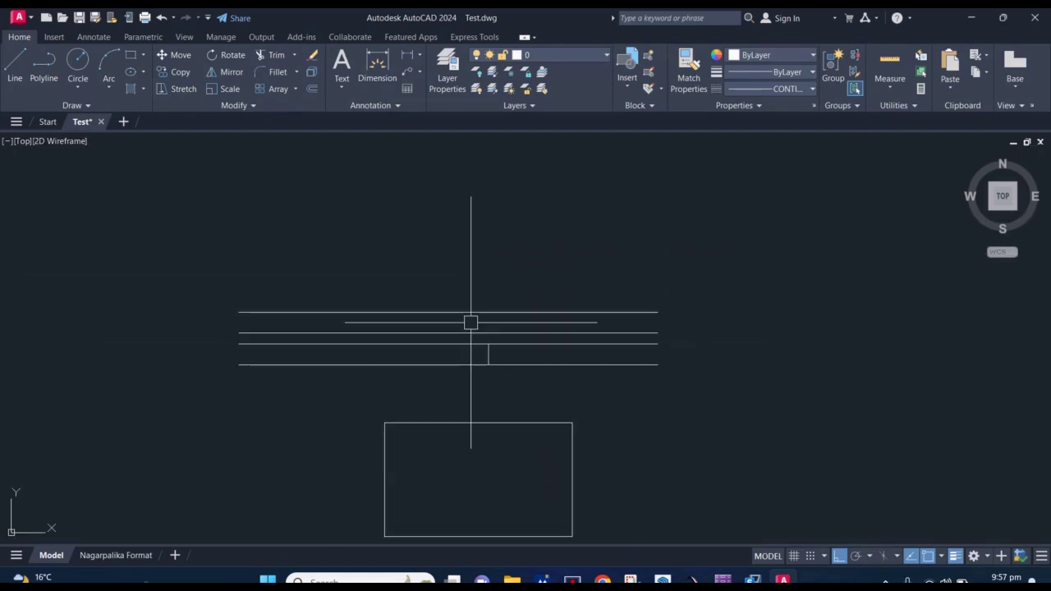
{"action": "scroll", "coordinate": [467, 322], "scroll_direction": "down", "scroll_amount": 2}
Offset the selected circle 1' outward to create a concentric circle
{"action": "scroll", "coordinate": [446, 324], "scroll_direction": "down", "scroll_amount": 2}
{"action": "scroll", "coordinate": [340, 329], "scroll_direction": "up", "scroll_amount": 1}
{"action": "scroll", "coordinate": [306, 304], "scroll_direction": "up", "scroll_amount": 3}
{"action": "left_click", "coordinate": [307, 304]}
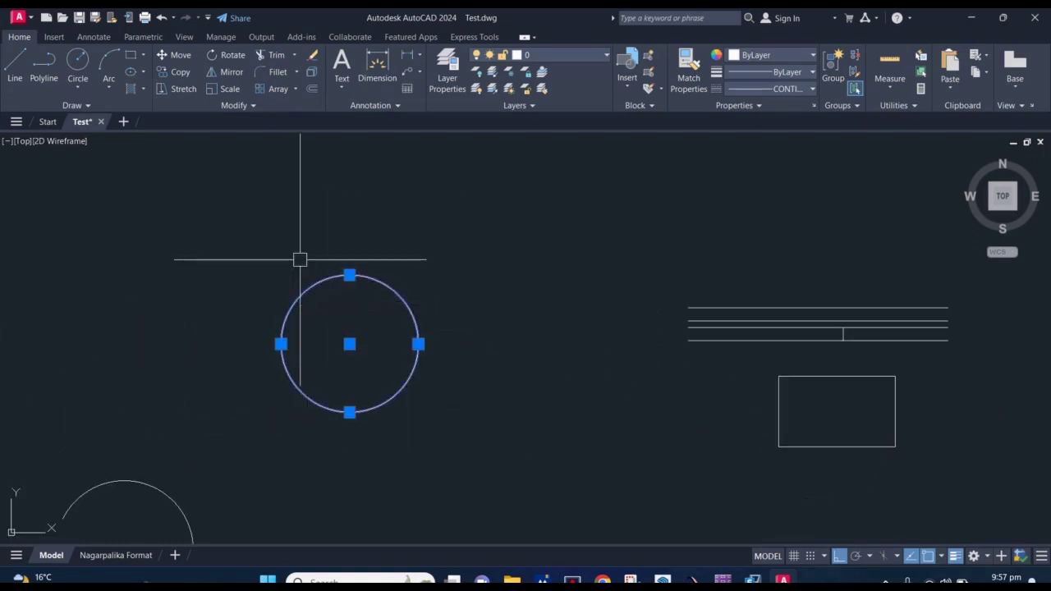
{"action": "scroll", "coordinate": [277, 280], "scroll_direction": "up", "scroll_amount": 4}
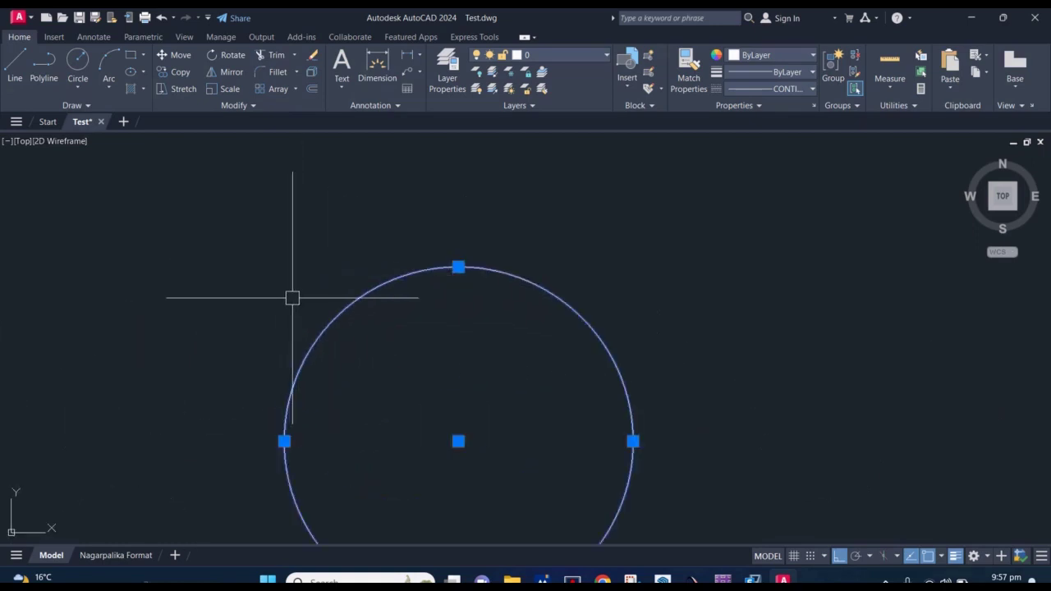
{"action": "type", "text": "Off"}
{"action": "key", "text": "Return"}
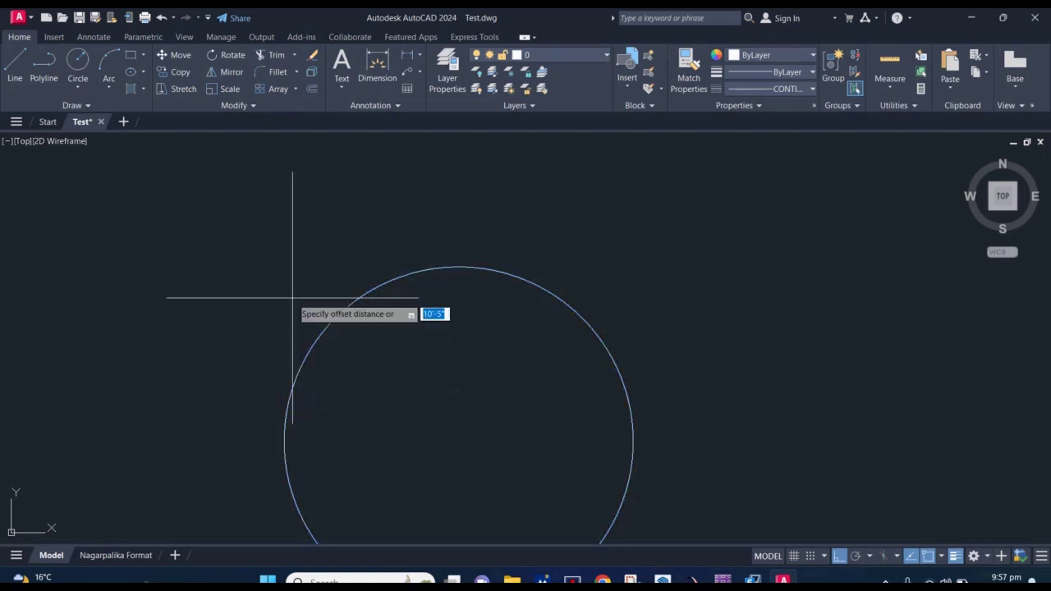
{"action": "type", "text": "1"}
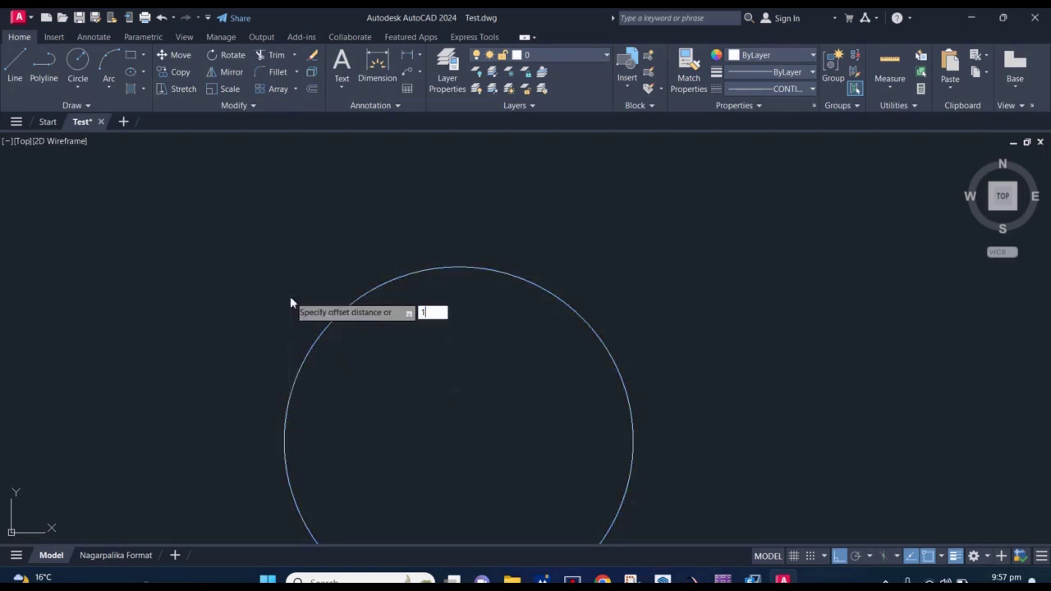
{"action": "type", "text": "'"}
{"action": "key", "text": "Return"}
{"action": "left_click", "coordinate": [289, 295]}
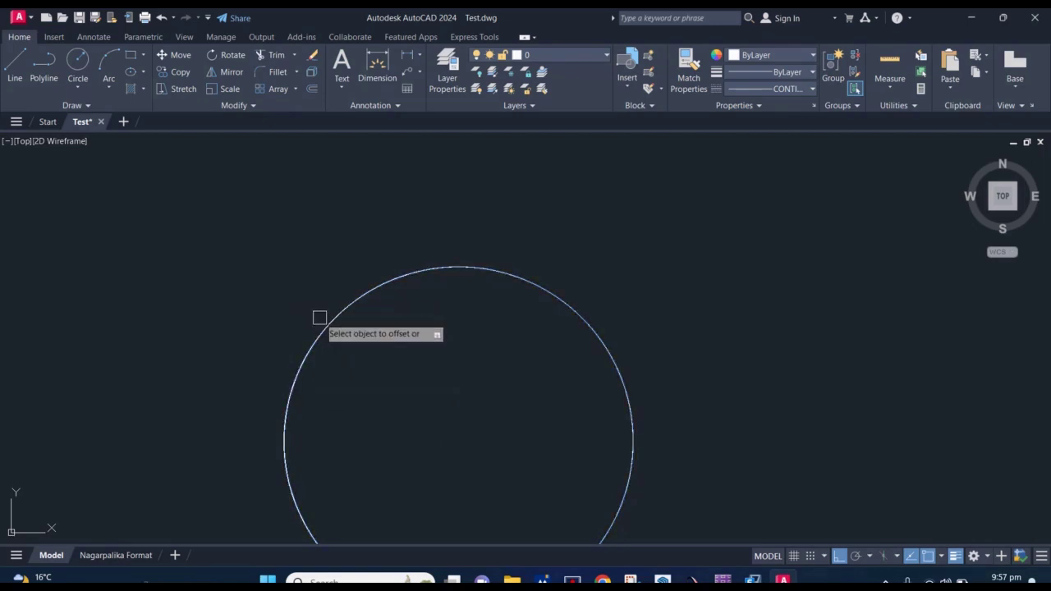
Zoom and pan around to bring the rest of the drawing into view
{"action": "scroll", "coordinate": [340, 312], "scroll_direction": "up", "scroll_amount": 3}
{"action": "scroll", "coordinate": [331, 296], "scroll_direction": "up", "scroll_amount": 3}
{"action": "scroll", "coordinate": [331, 296], "scroll_direction": "up", "scroll_amount": 2}
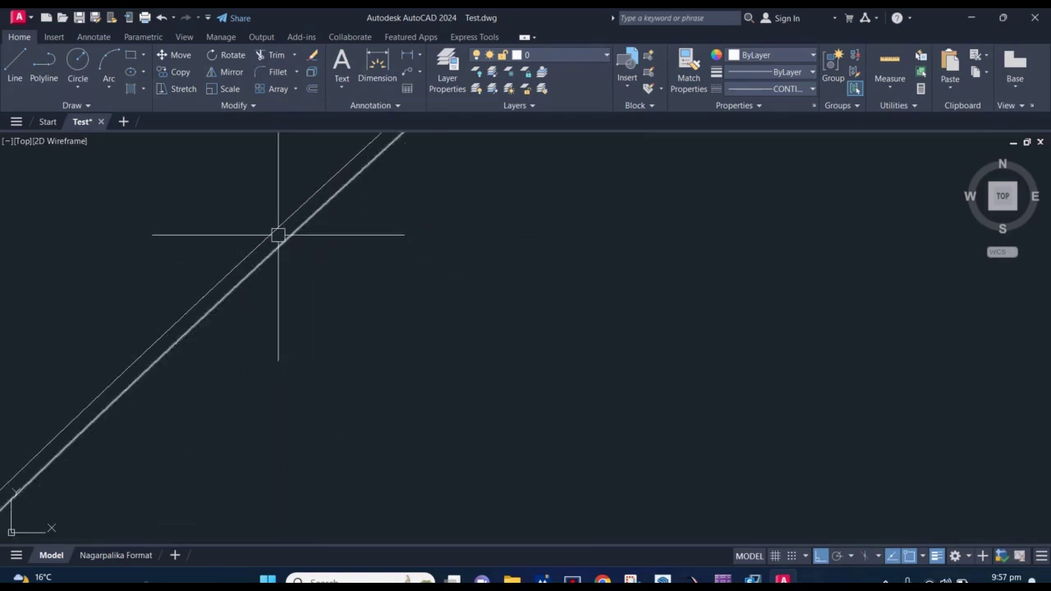
{"action": "scroll", "coordinate": [281, 235], "scroll_direction": "down", "scroll_amount": 2}
{"action": "scroll", "coordinate": [293, 270], "scroll_direction": "down", "scroll_amount": 3}
{"action": "scroll", "coordinate": [360, 269], "scroll_direction": "down", "scroll_amount": 5}
{"action": "middle_click_drag", "start_coordinate": [385, 308], "coordinate": [376, 285]}
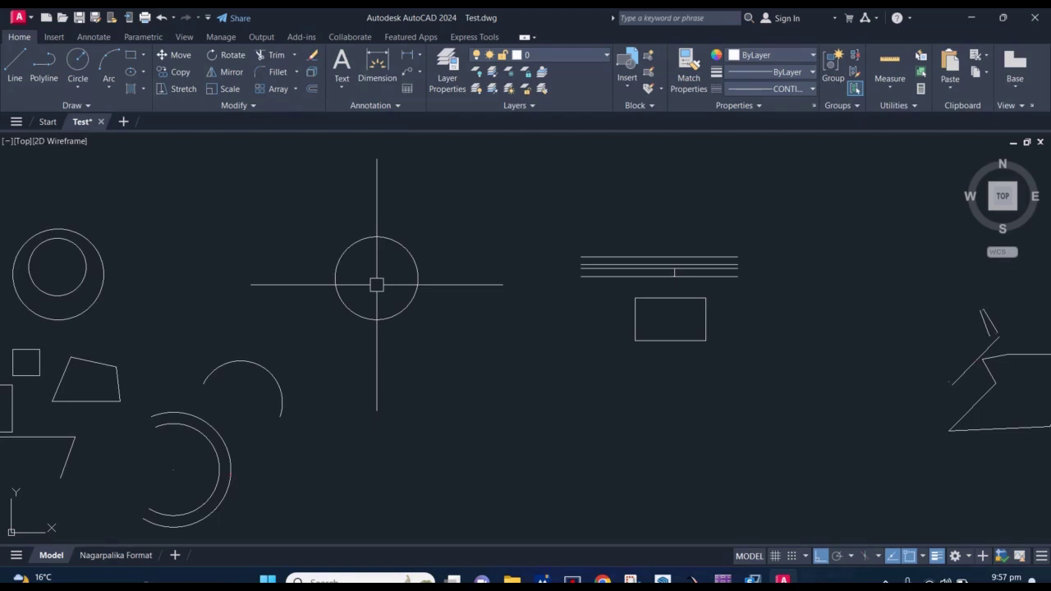
{"action": "scroll", "coordinate": [403, 270], "scroll_direction": "down", "scroll_amount": 4}
{"action": "middle_click_drag", "start_coordinate": [340, 352], "coordinate": [405, 315]}
{"action": "scroll", "coordinate": [405, 315], "scroll_direction": "up", "scroll_amount": 4}
{"action": "scroll", "coordinate": [357, 277], "scroll_direction": "down", "scroll_amount": 2}
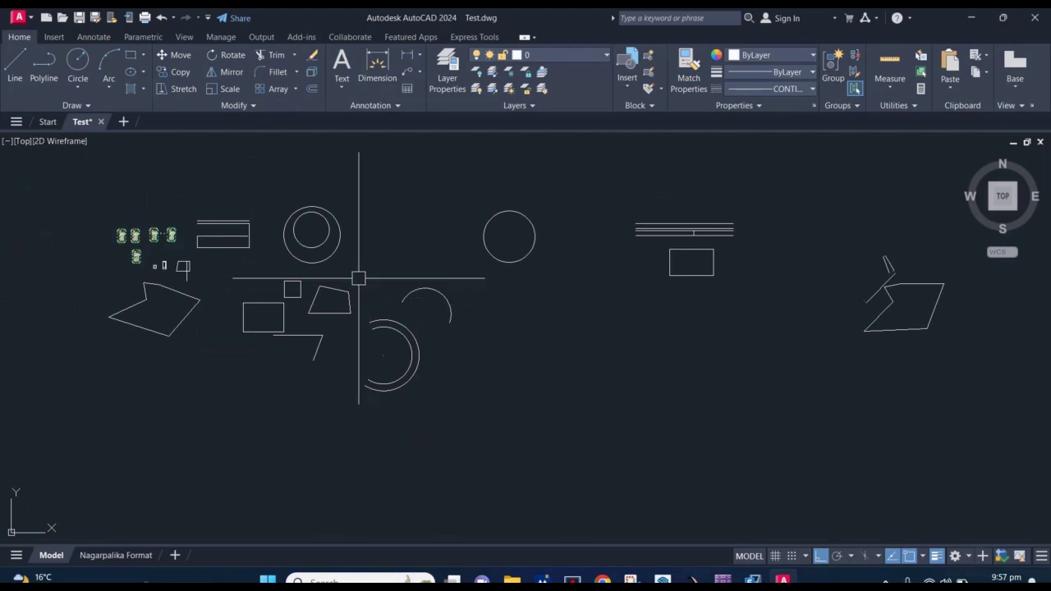
{"action": "middle_click_drag", "start_coordinate": [357, 277], "coordinate": [412, 272]}
{"action": "scroll", "coordinate": [284, 227], "scroll_direction": "up", "scroll_amount": 5}
{"action": "mouse_move", "coordinate": [236, 263]}
{"action": "middle_mouse_down"}
{"action": "mouse_move", "coordinate": [350, 271]}
{"action": "mouse_move", "coordinate": [441, 301]}
{"action": "middle_mouse_up"}
{"action": "scroll", "coordinate": [349, 271], "scroll_direction": "up", "scroll_amount": 2}
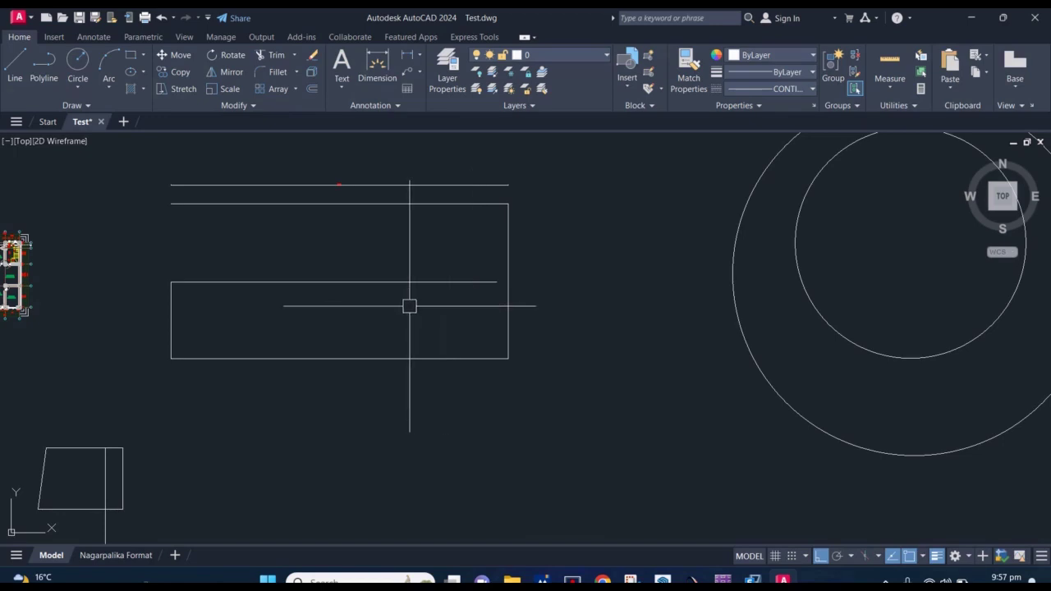
Trim away the rectangle's top, left, bottom and right edges, then undo the last trim
{"action": "middle_click_drag", "start_coordinate": [411, 303], "coordinate": [422, 306]}
{"action": "type", "text": "TR"}
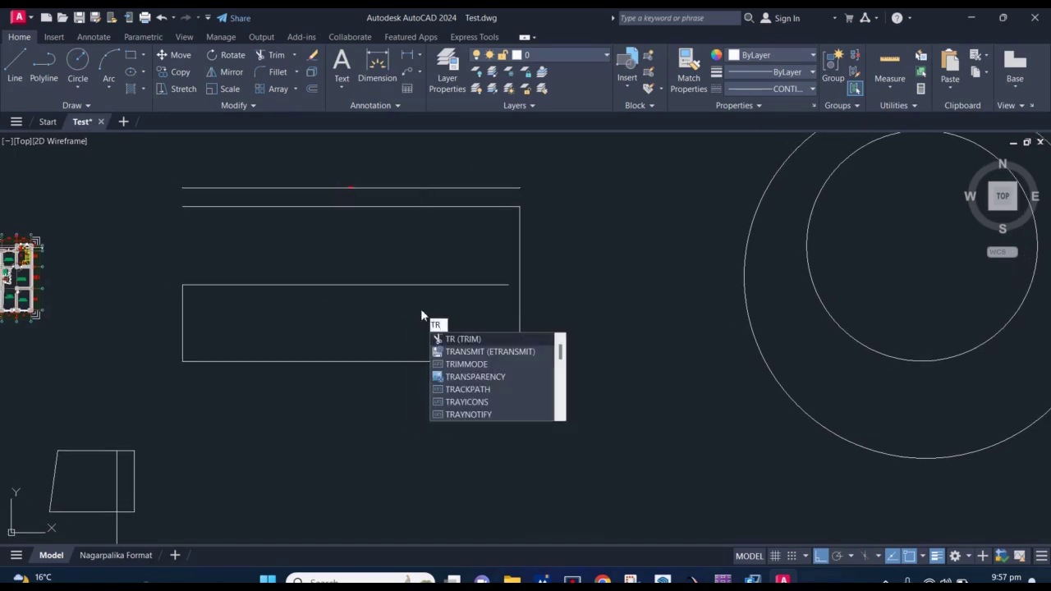
{"action": "left_click", "coordinate": [480, 337]}
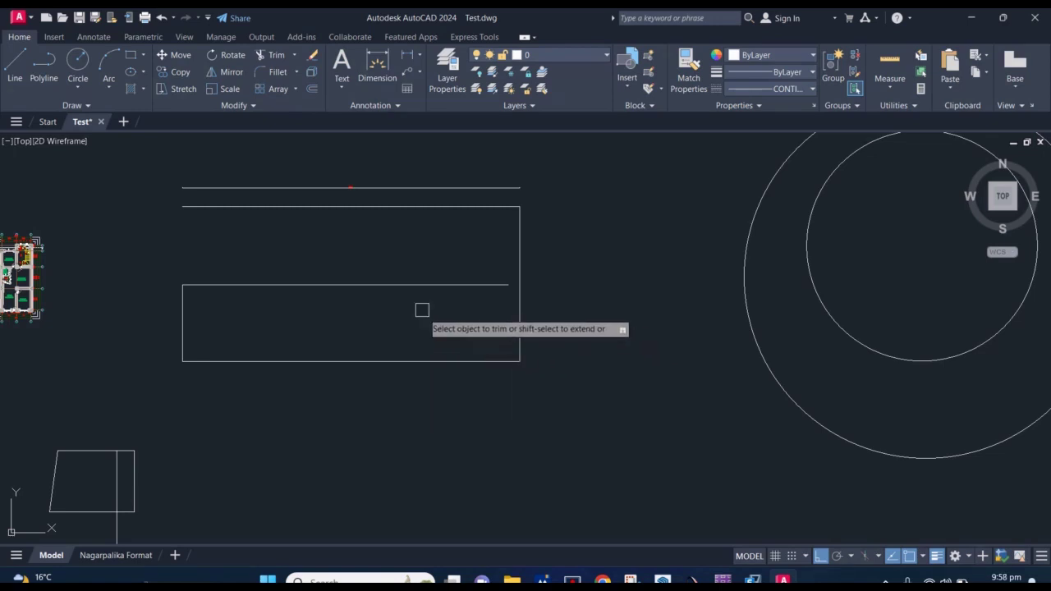
{"action": "left_click", "coordinate": [395, 286]}
{"action": "left_click", "coordinate": [184, 304]}
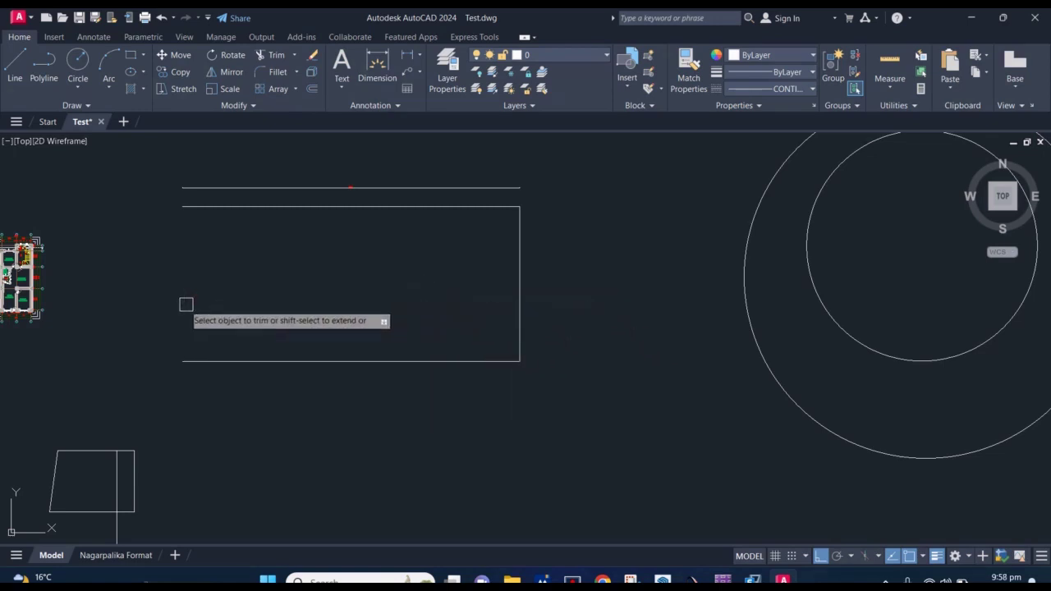
{"action": "left_click", "coordinate": [379, 362]}
{"action": "left_click", "coordinate": [520, 309]}
{"action": "left_click", "coordinate": [443, 207]}
{"action": "key", "text": "Escape"}
{"action": "key", "text": "ctrl+z"}
Draw a horizontal line straight across the large circle
{"action": "scroll", "coordinate": [444, 238], "scroll_direction": "up", "scroll_amount": 5}
{"action": "scroll", "coordinate": [446, 247], "scroll_direction": "down", "scroll_amount": 2}
{"action": "middle_click_drag", "start_coordinate": [446, 263], "coordinate": [404, 248]}
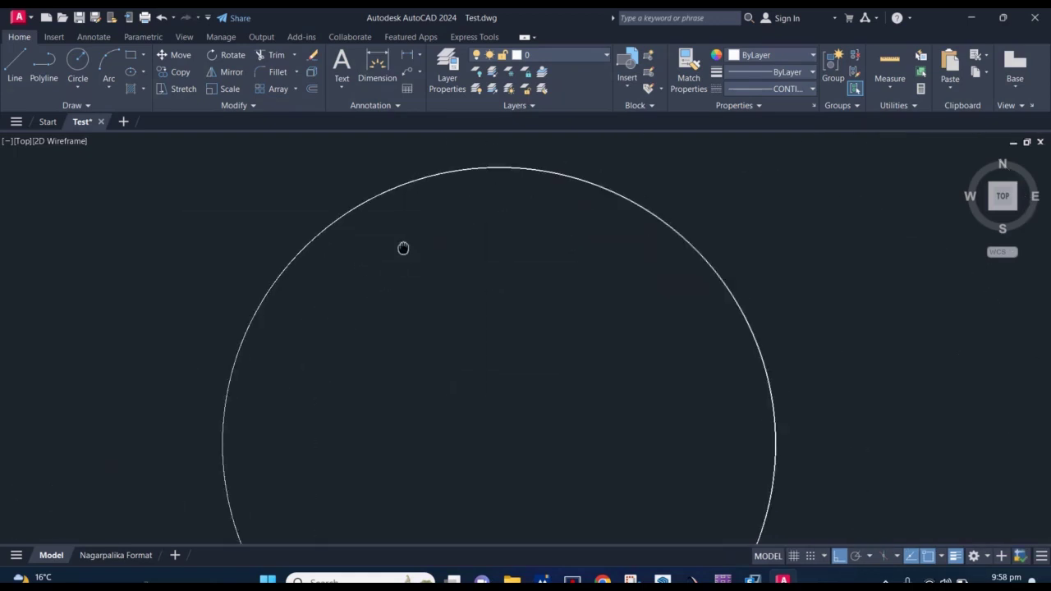
{"action": "scroll", "coordinate": [403, 246], "scroll_direction": "down", "scroll_amount": 4}
{"action": "type", "text": "l"}
{"action": "key", "text": "Return"}
{"action": "scroll", "coordinate": [394, 283], "scroll_direction": "down", "scroll_amount": 2}
{"action": "left_click", "coordinate": [294, 301]}
{"action": "left_click", "coordinate": [561, 300]}
{"action": "scroll", "coordinate": [340, 301], "scroll_direction": "up", "scroll_amount": 4}
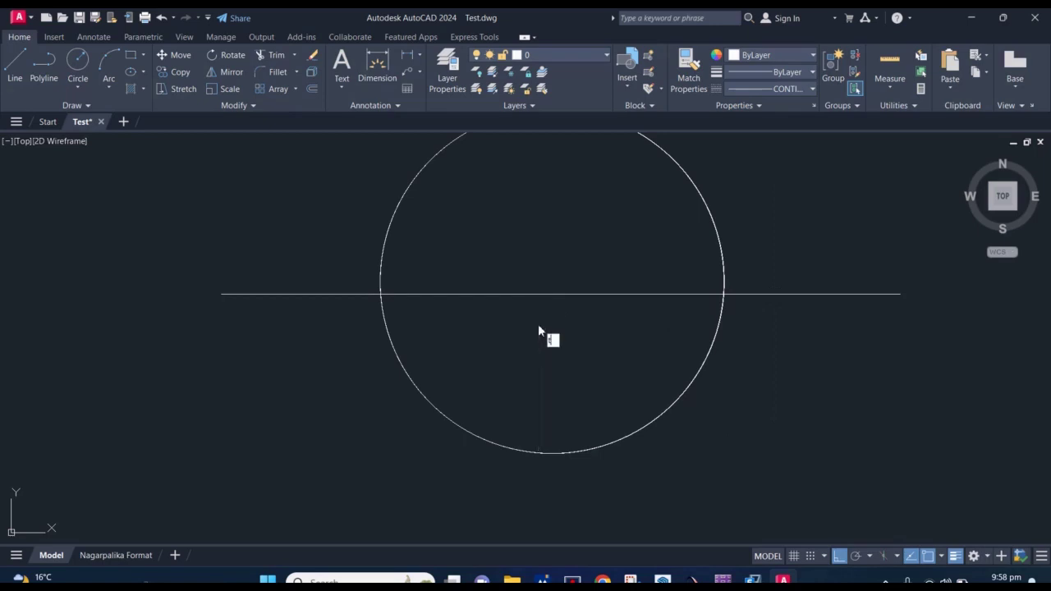
Trim off the line's ends sticking out left and right of the circle
{"action": "type", "text": "tr"}
{"action": "key", "text": "Return"}
{"action": "left_click", "coordinate": [327, 294]}
{"action": "left_click", "coordinate": [765, 294]}
{"action": "scroll", "coordinate": [600, 327], "scroll_direction": "down", "scroll_amount": 2}
{"action": "middle_click_drag", "start_coordinate": [601, 326], "coordinate": [538, 308]}
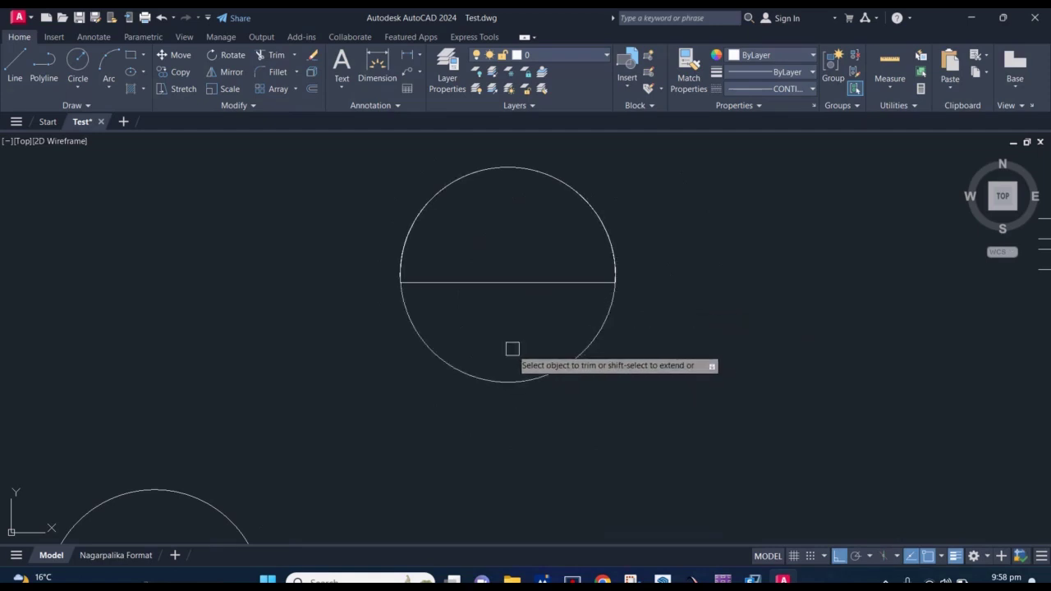
Trim the circle's lower half, then its upper arc, then the leftover line
{"action": "left_click", "coordinate": [509, 377]}
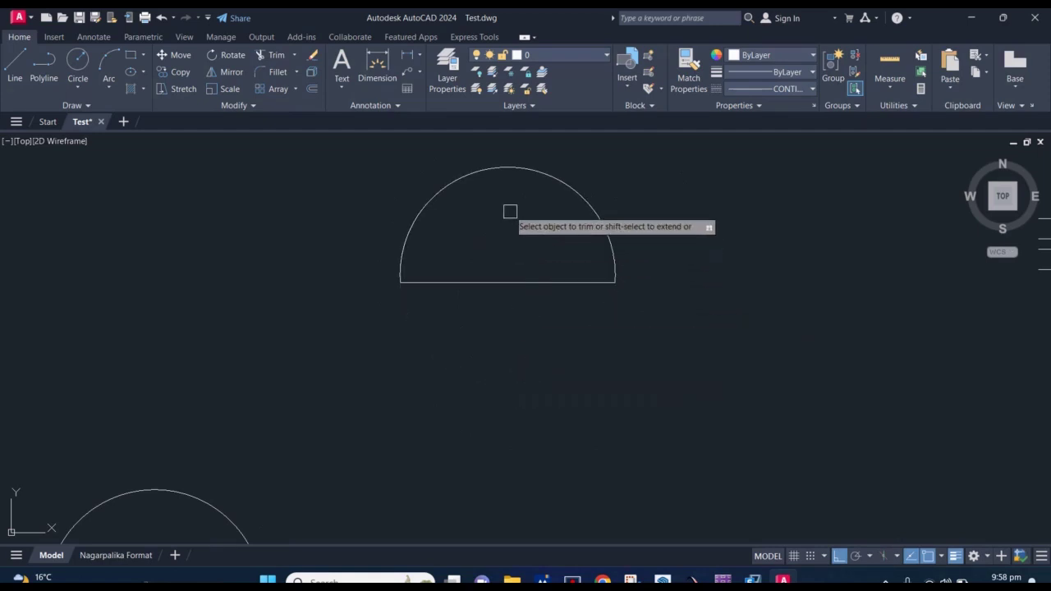
{"action": "left_click", "coordinate": [476, 175]}
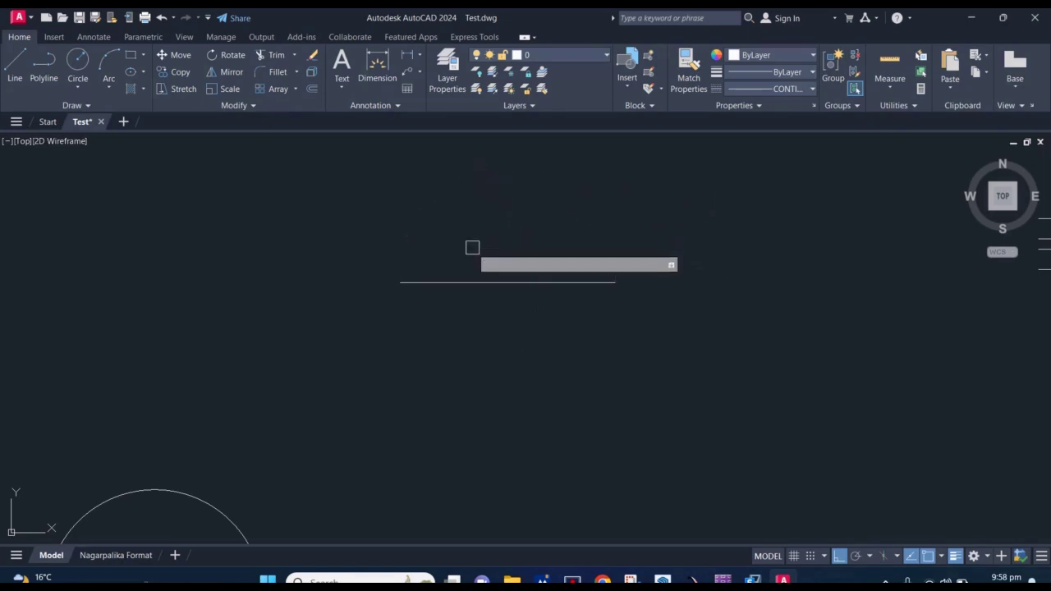
{"action": "left_click", "coordinate": [489, 283]}
{"action": "key", "text": "Escape"}
{"action": "scroll", "coordinate": [464, 291], "scroll_direction": "down", "scroll_amount": 3}
{"action": "scroll", "coordinate": [469, 289], "scroll_direction": "up", "scroll_amount": 2}
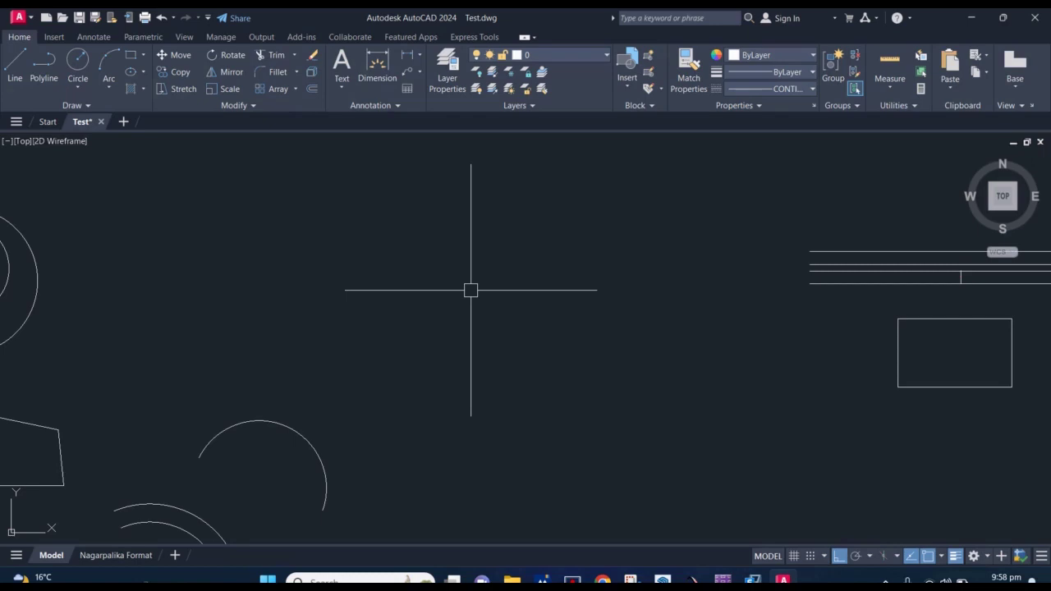
{"action": "scroll", "coordinate": [471, 290], "scroll_direction": "down", "scroll_amount": 2}
{"action": "scroll", "coordinate": [470, 290], "scroll_direction": "down", "scroll_amount": 1}
{"action": "scroll", "coordinate": [471, 289], "scroll_direction": "down", "scroll_amount": 1}
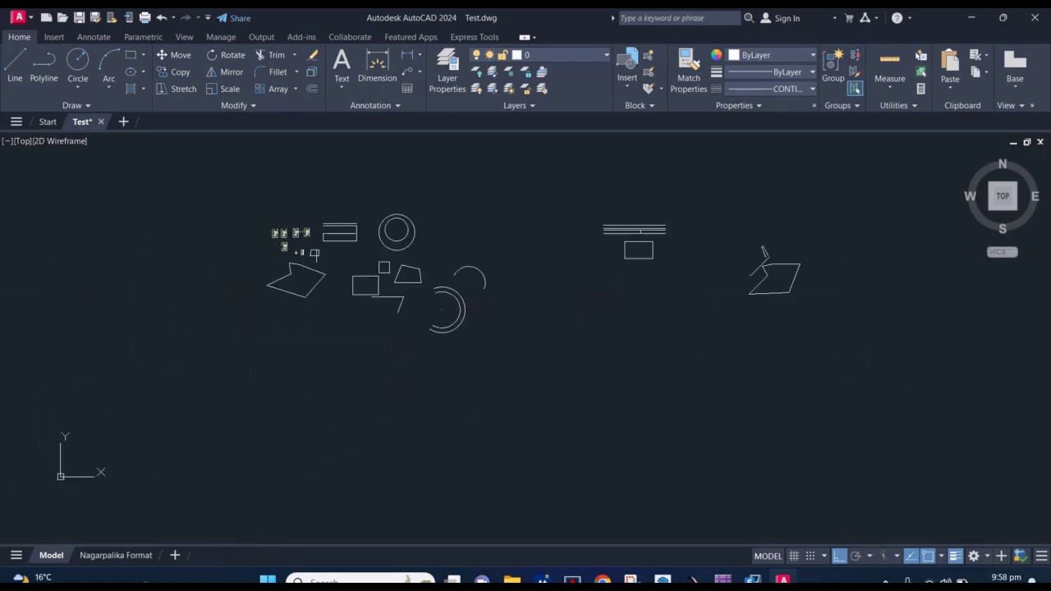
{"action": "scroll", "coordinate": [473, 288], "scroll_direction": "down", "scroll_amount": 1}
{"action": "scroll", "coordinate": [471, 289], "scroll_direction": "up", "scroll_amount": 5}
{"action": "middle_click_drag", "start_coordinate": [472, 288], "coordinate": [481, 326]}
{"action": "scroll", "coordinate": [502, 254], "scroll_direction": "down", "scroll_amount": 4}
{"action": "mouse_move", "coordinate": [459, 289]}
{"action": "middle_mouse_down"}
{"action": "mouse_move", "coordinate": [465, 307]}
{"action": "mouse_move", "coordinate": [481, 258]}
{"action": "middle_mouse_up"}
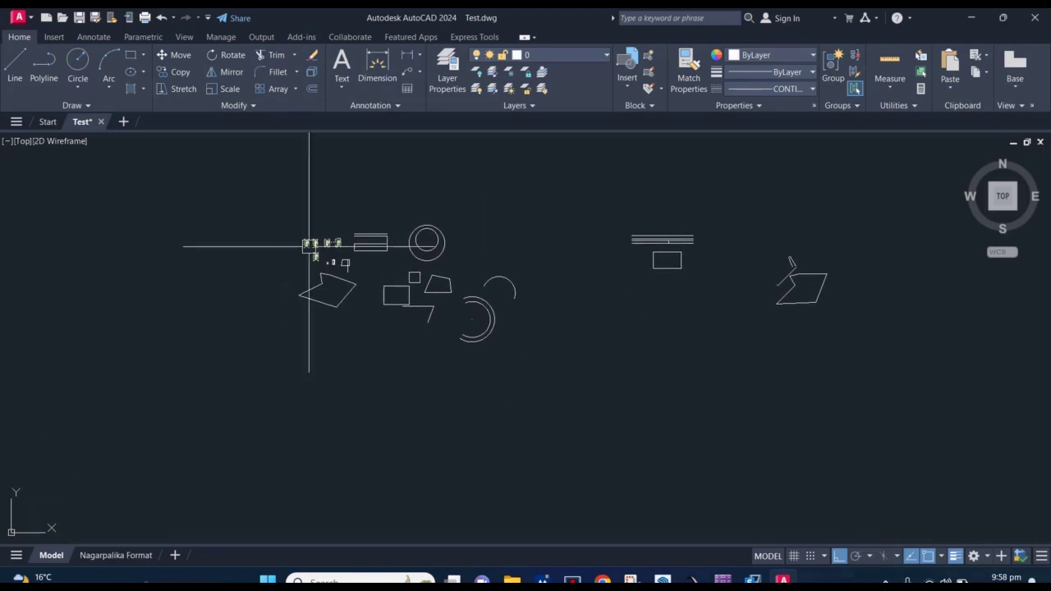
{"action": "scroll", "coordinate": [309, 245], "scroll_direction": "up", "scroll_amount": 2}
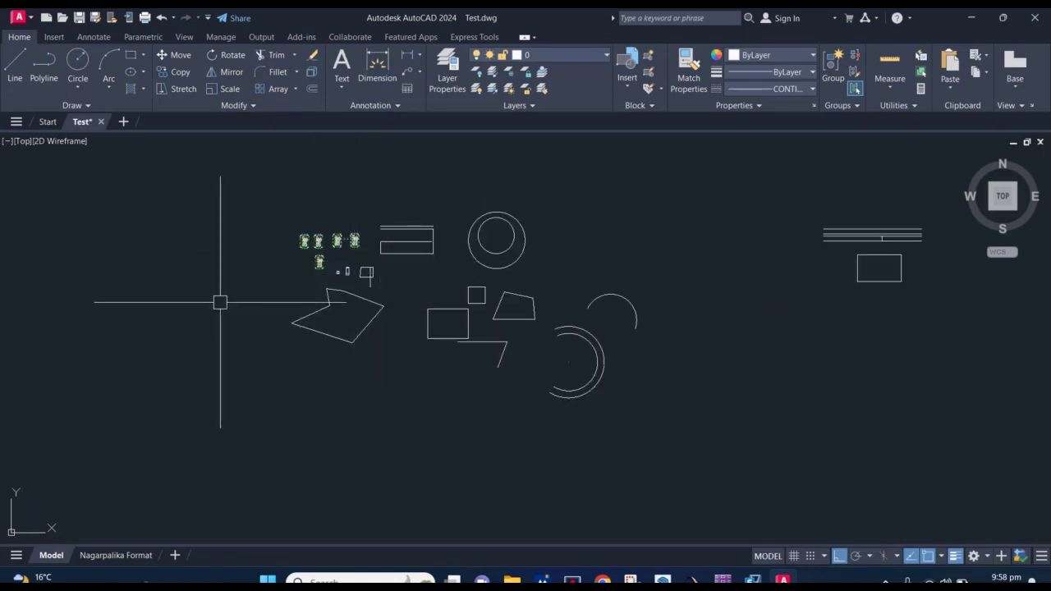
{"action": "type", "text": "UCs"}
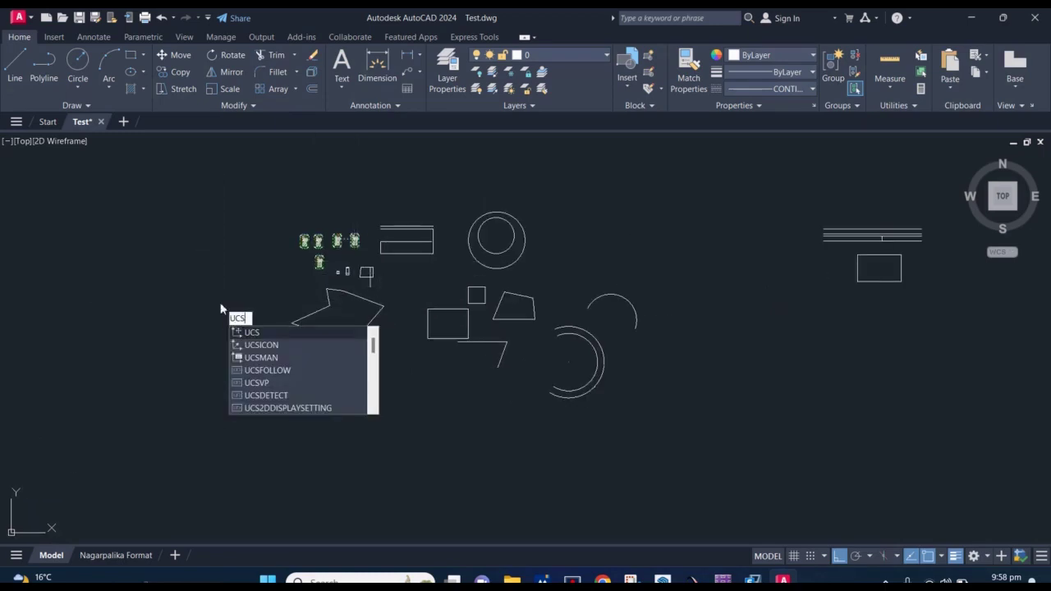
{"action": "left_click", "coordinate": [262, 333]}
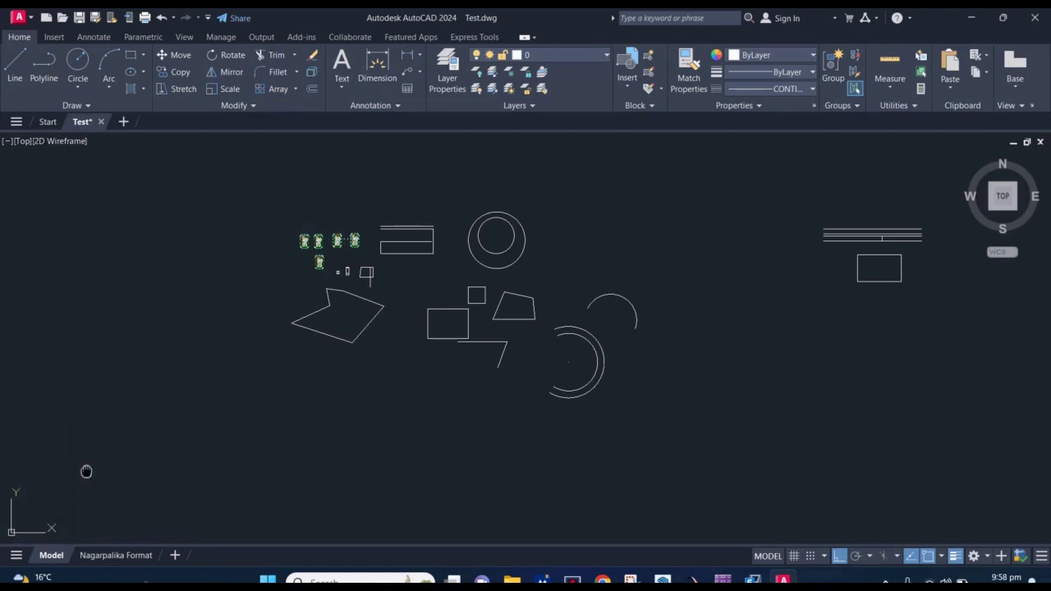
{"action": "middle_click_drag", "start_coordinate": [124, 458], "coordinate": [324, 285]}
{"action": "middle_click_drag", "start_coordinate": [383, 243], "coordinate": [233, 328]}
{"action": "scroll", "coordinate": [88, 443], "scroll_direction": "down", "scroll_amount": 2}
{"action": "mouse_move", "coordinate": [87, 458]}
{"action": "middle_mouse_down"}
{"action": "mouse_move", "coordinate": [315, 256]}
{"action": "mouse_move", "coordinate": [42, 441]}
{"action": "middle_mouse_up"}
{"action": "mouse_move", "coordinate": [24, 520]}
{"action": "middle_mouse_down"}
{"action": "mouse_move", "coordinate": [274, 320]}
{"action": "mouse_move", "coordinate": [70, 460]}
{"action": "middle_mouse_up"}
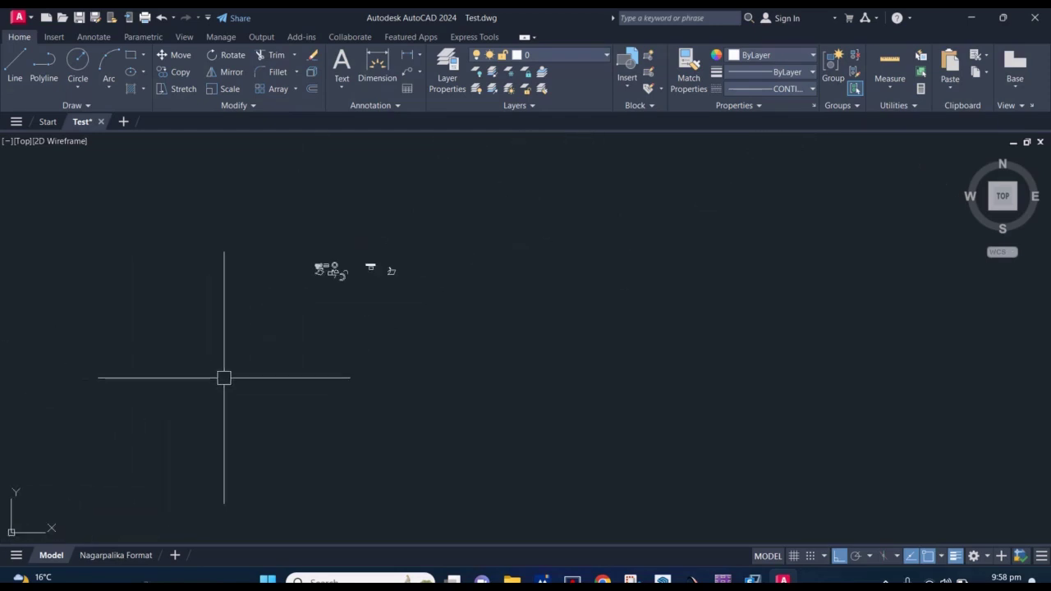
{"action": "mouse_move", "coordinate": [214, 391]}
{"action": "middle_mouse_down"}
{"action": "mouse_move", "coordinate": [234, 379]}
{"action": "mouse_move", "coordinate": [196, 414]}
{"action": "middle_mouse_up"}
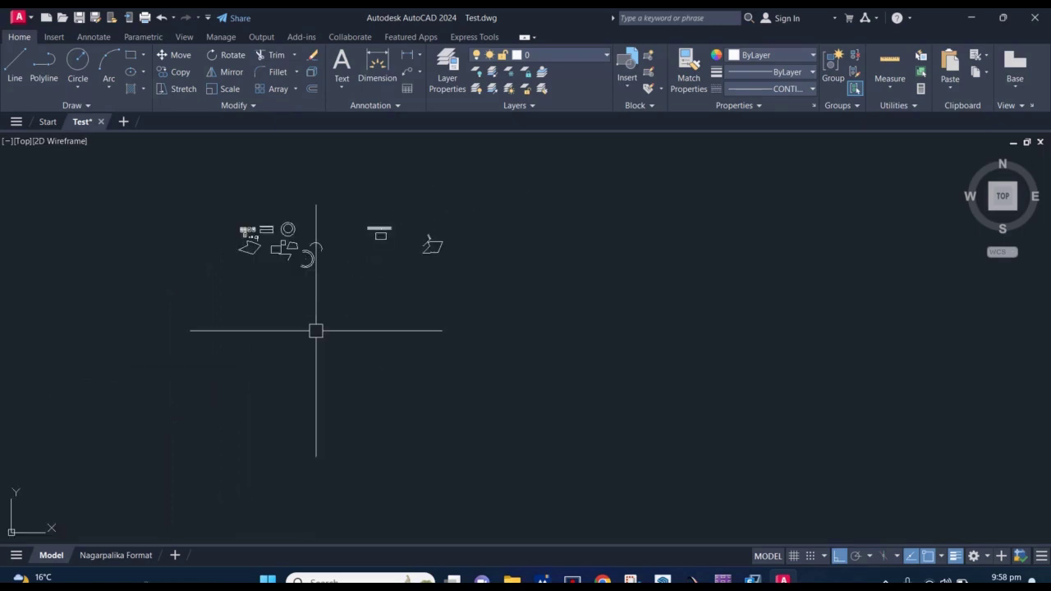
{"action": "middle_click_drag", "start_coordinate": [323, 211], "coordinate": [326, 279]}
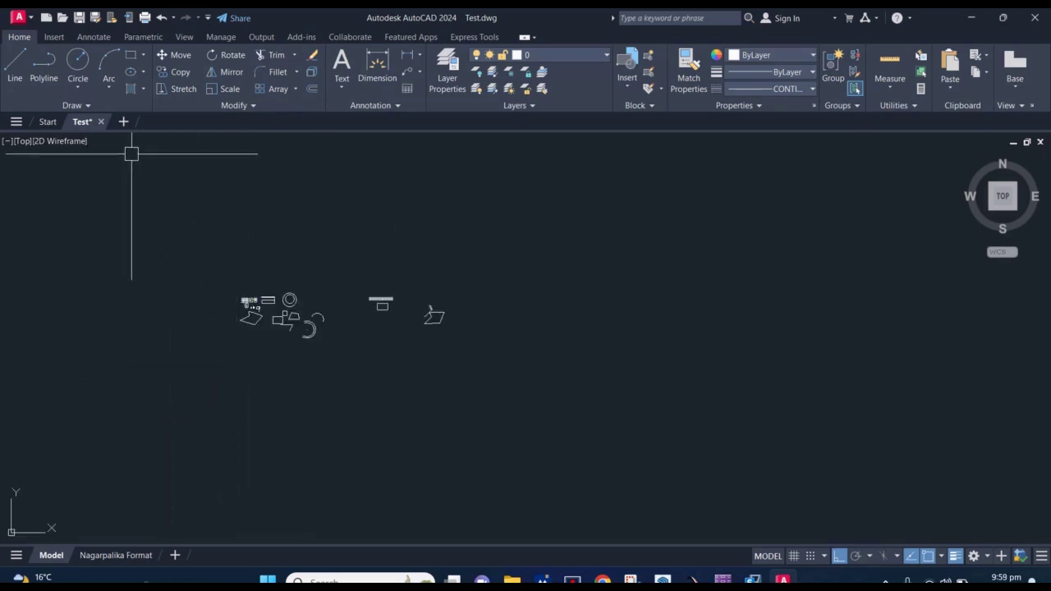
{"action": "left_click", "coordinate": [124, 123]}
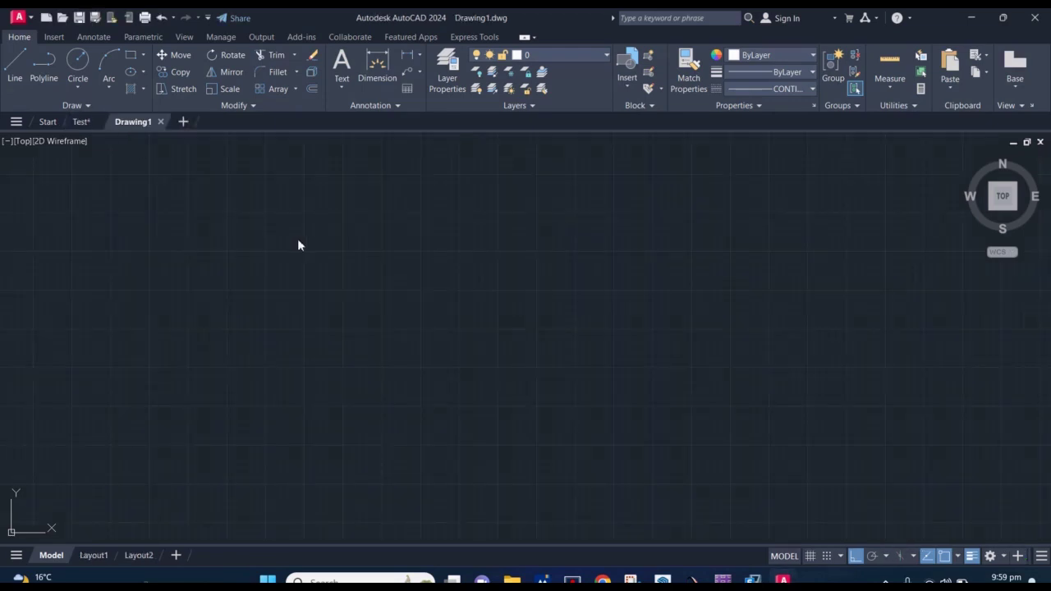
Pan around the empty new Drawing1 view
{"action": "middle_click_drag", "start_coordinate": [324, 342], "coordinate": [244, 413]}
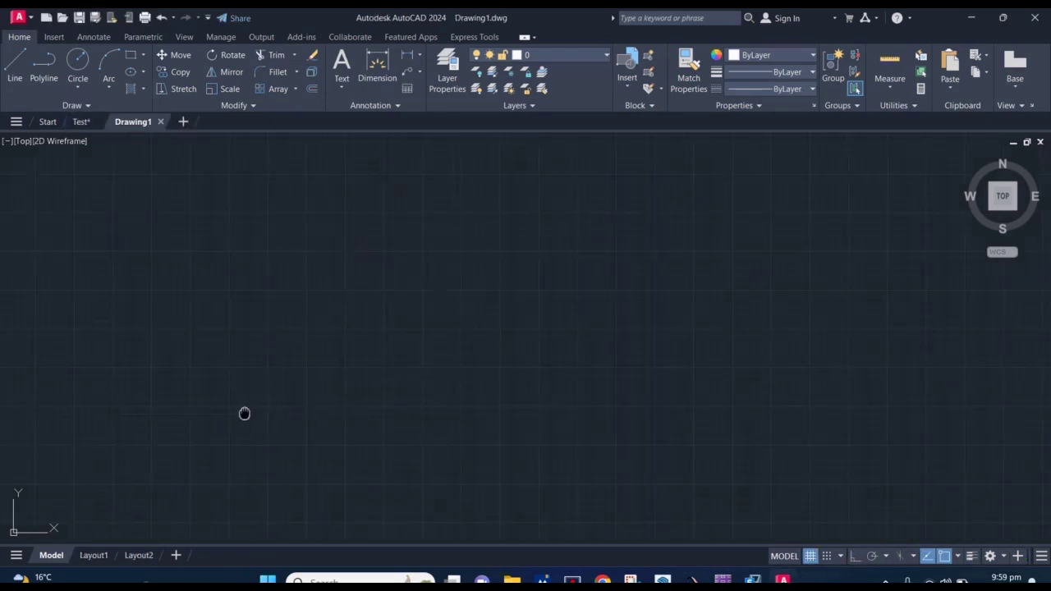
{"action": "mouse_move", "coordinate": [537, 191]}
{"action": "middle_mouse_down"}
{"action": "mouse_move", "coordinate": [296, 313]}
{"action": "mouse_move", "coordinate": [312, 318]}
{"action": "middle_mouse_up"}
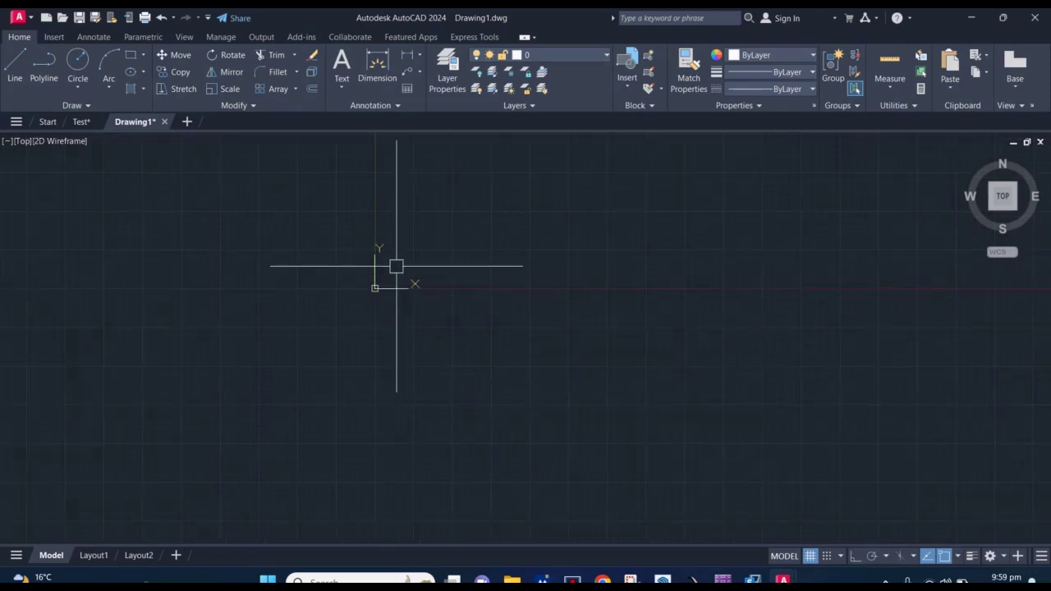
{"action": "mouse_move", "coordinate": [387, 286]}
{"action": "middle_mouse_down"}
{"action": "mouse_move", "coordinate": [299, 316]}
{"action": "mouse_move", "coordinate": [345, 293]}
{"action": "middle_mouse_up"}
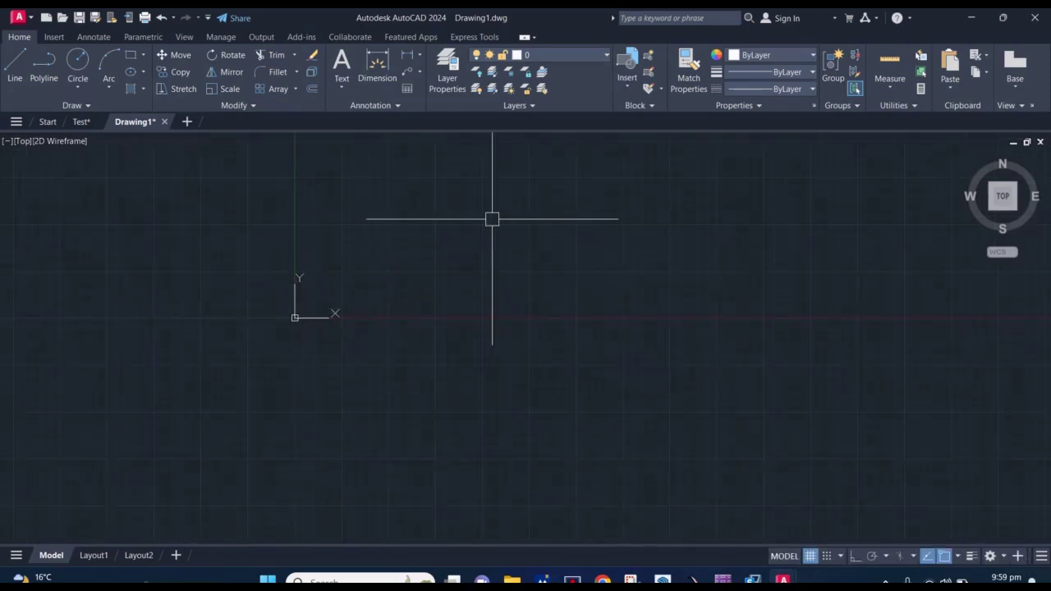
{"action": "middle_click_drag", "start_coordinate": [417, 267], "coordinate": [367, 295]}
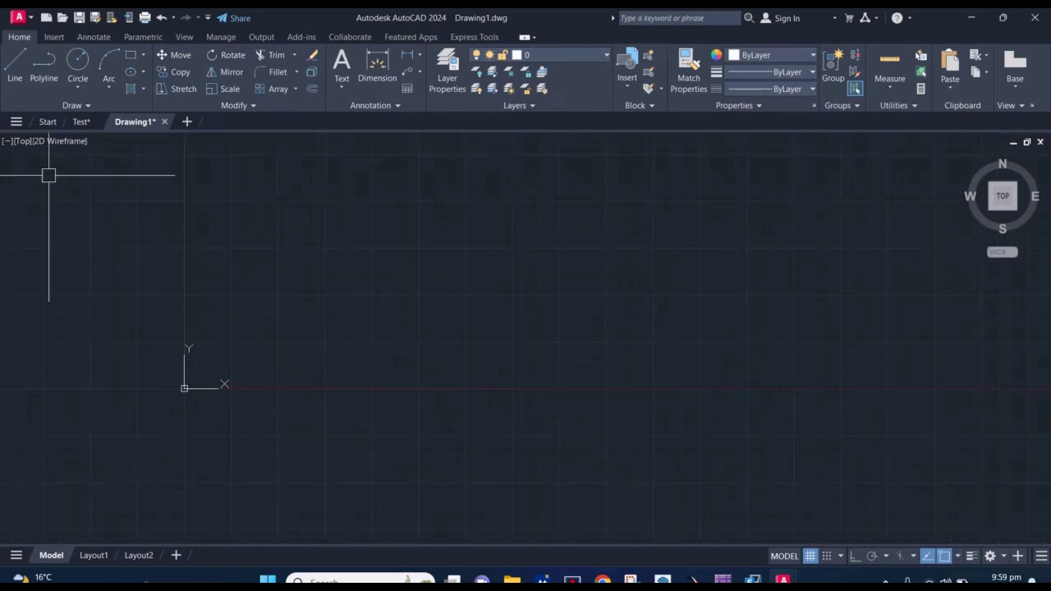
Switch to Test and pan, then return to Drawing1 with the origin axes in view
{"action": "left_click", "coordinate": [80, 122]}
{"action": "middle_click_drag", "start_coordinate": [117, 457], "coordinate": [353, 220]}
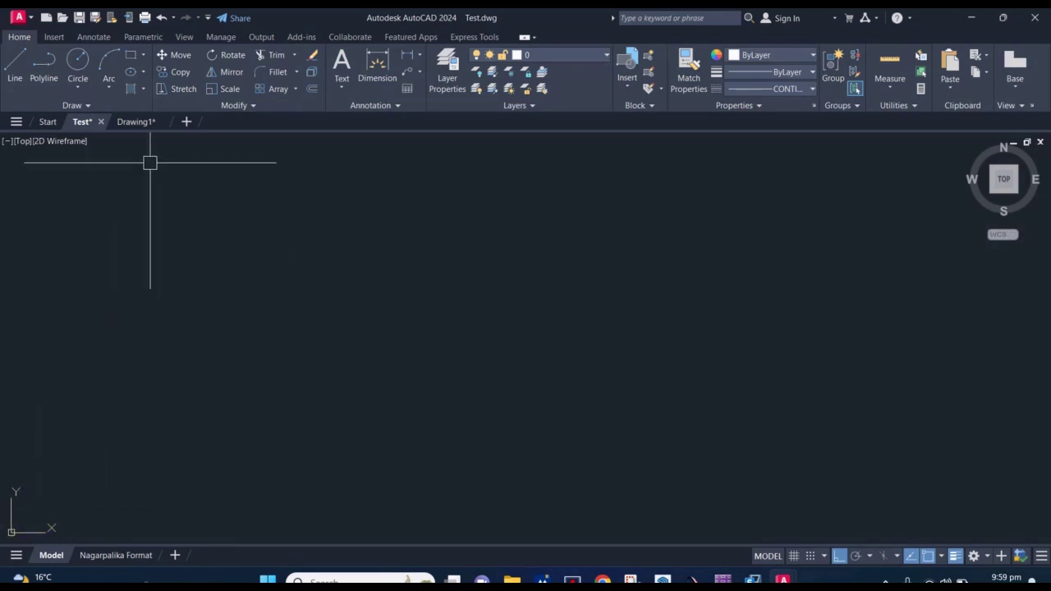
{"action": "left_click", "coordinate": [140, 125]}
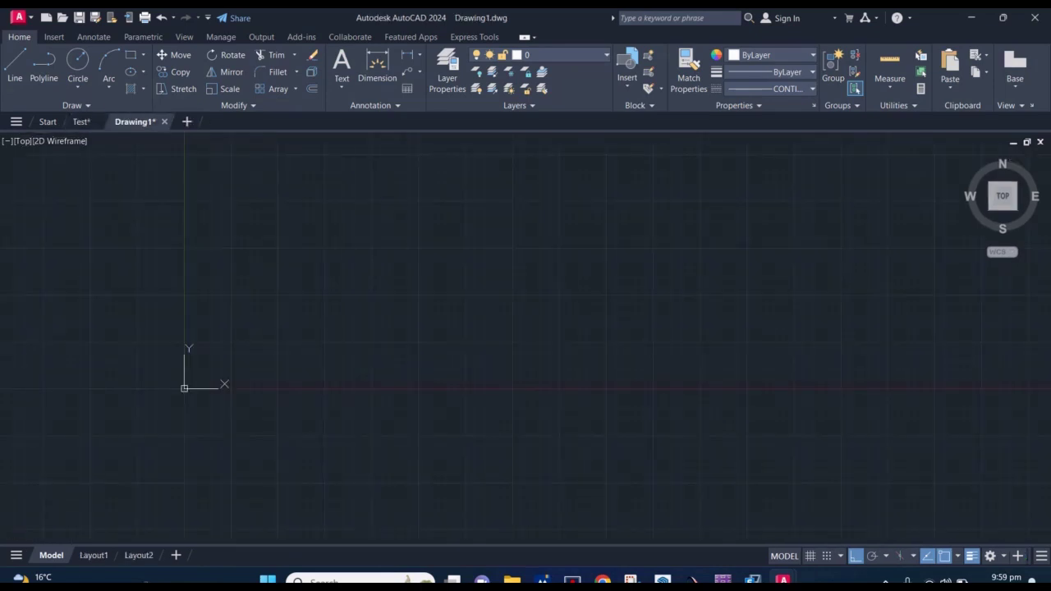
{"action": "scroll", "coordinate": [290, 334], "scroll_direction": "down", "scroll_amount": 3}
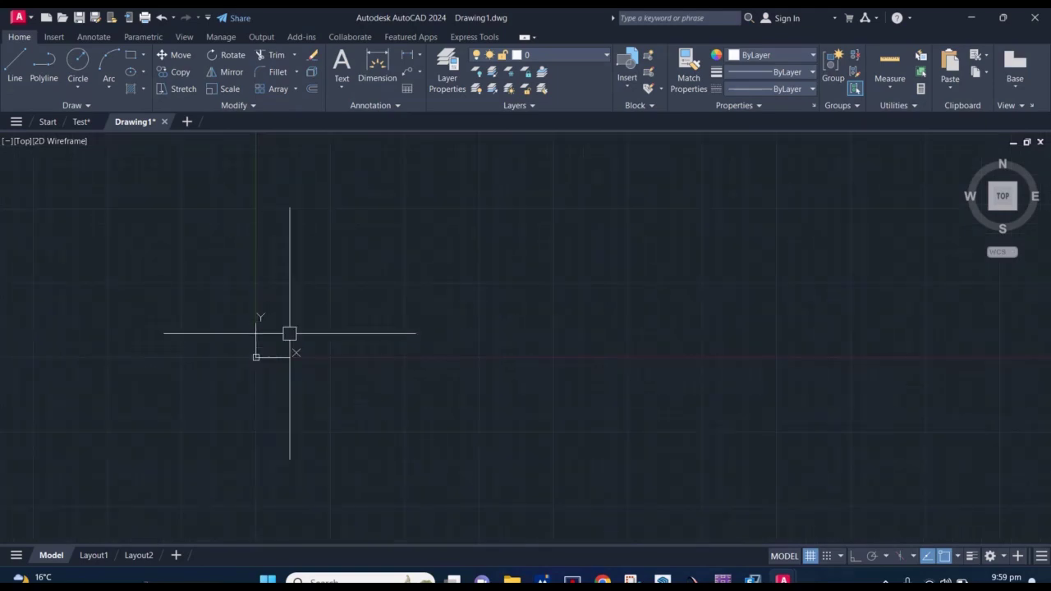
{"action": "middle_click_drag", "start_coordinate": [268, 279], "coordinate": [246, 251]}
{"action": "mouse_move", "coordinate": [318, 288]}
{"action": "middle_mouse_down"}
{"action": "mouse_move", "coordinate": [339, 326]}
{"action": "mouse_move", "coordinate": [278, 319]}
{"action": "middle_mouse_up"}
{"action": "type", "text": "U"}
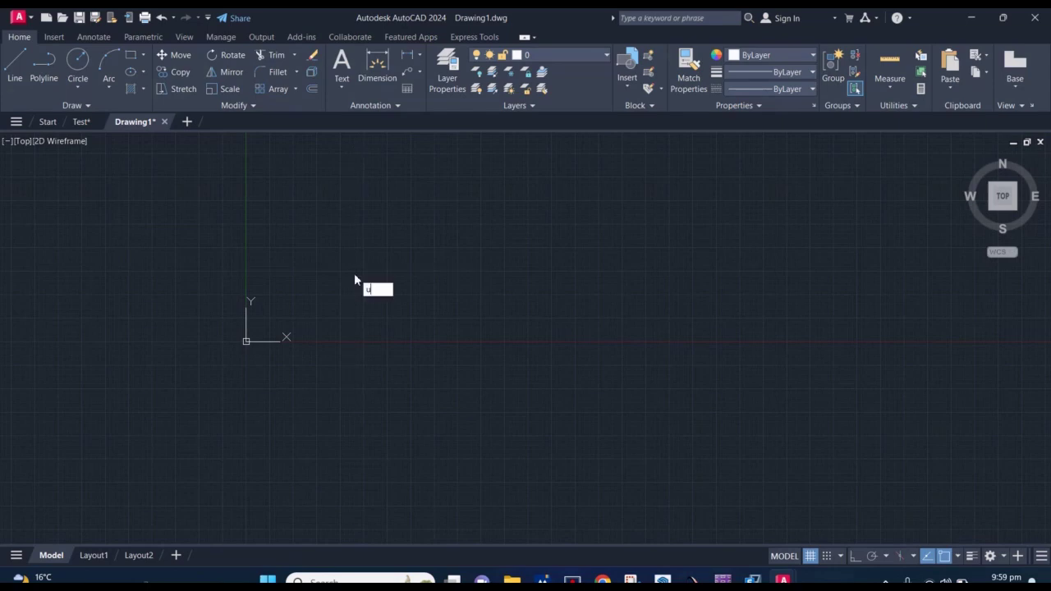
{"action": "type", "text": "c"}
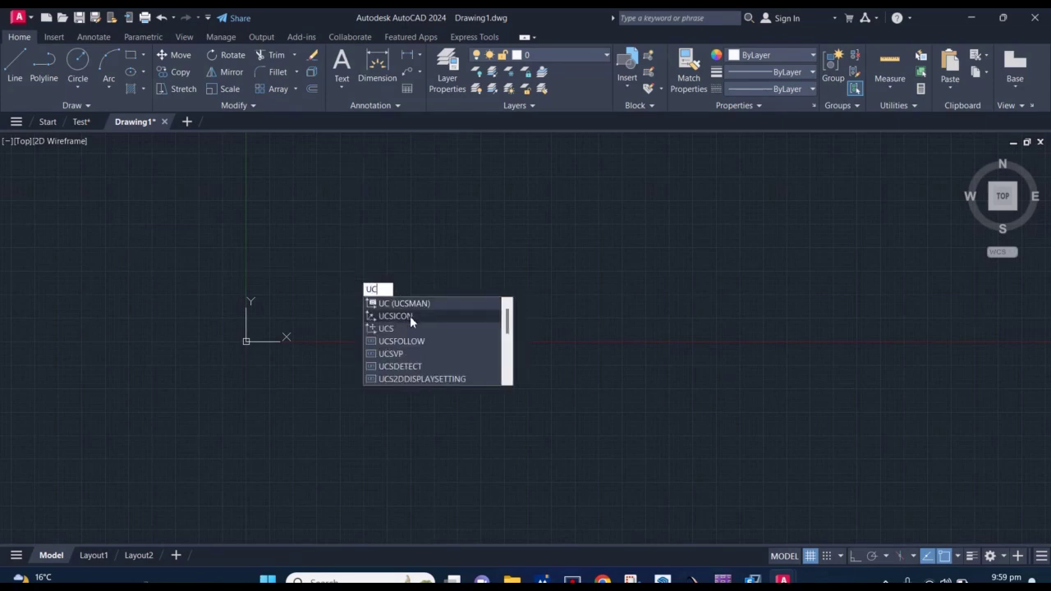
{"action": "type", "text": "s"}
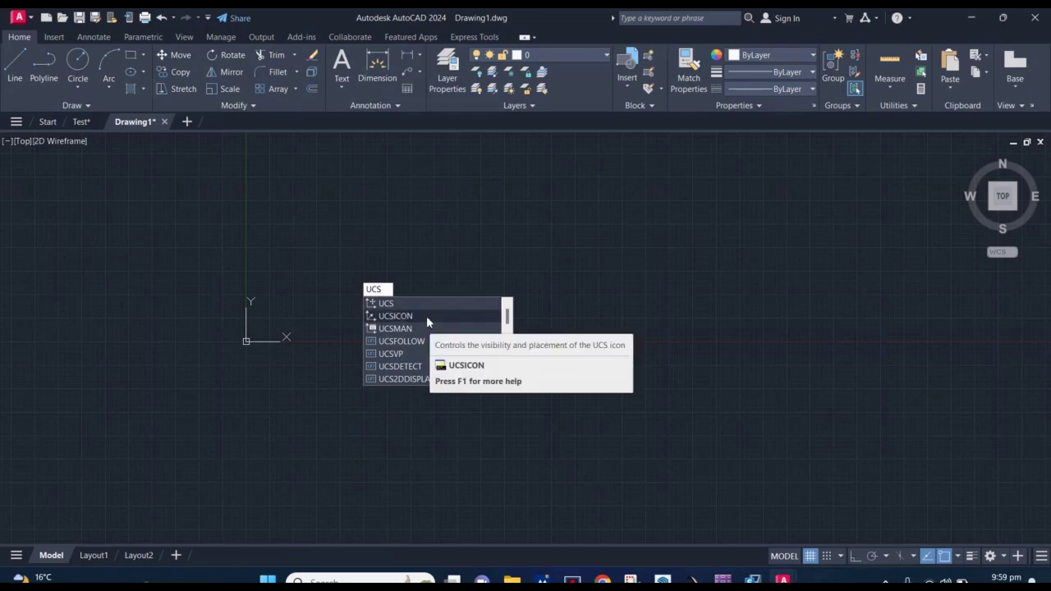
Set UCSICON to Noorigin so Drawing1's axes icon stays in the viewport corner
{"action": "left_click", "coordinate": [425, 321]}
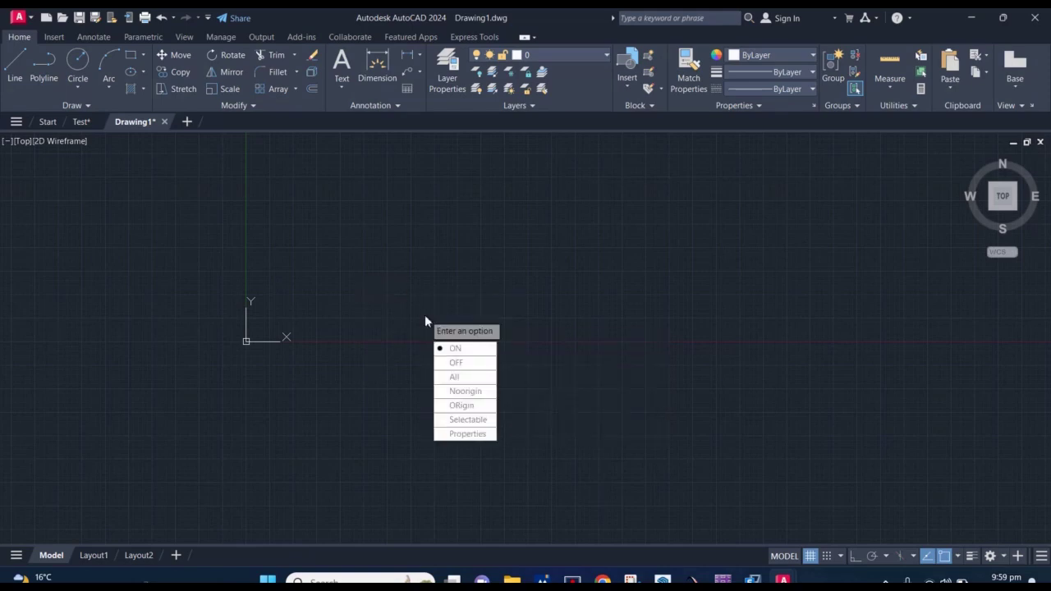
{"action": "left_click", "coordinate": [466, 392]}
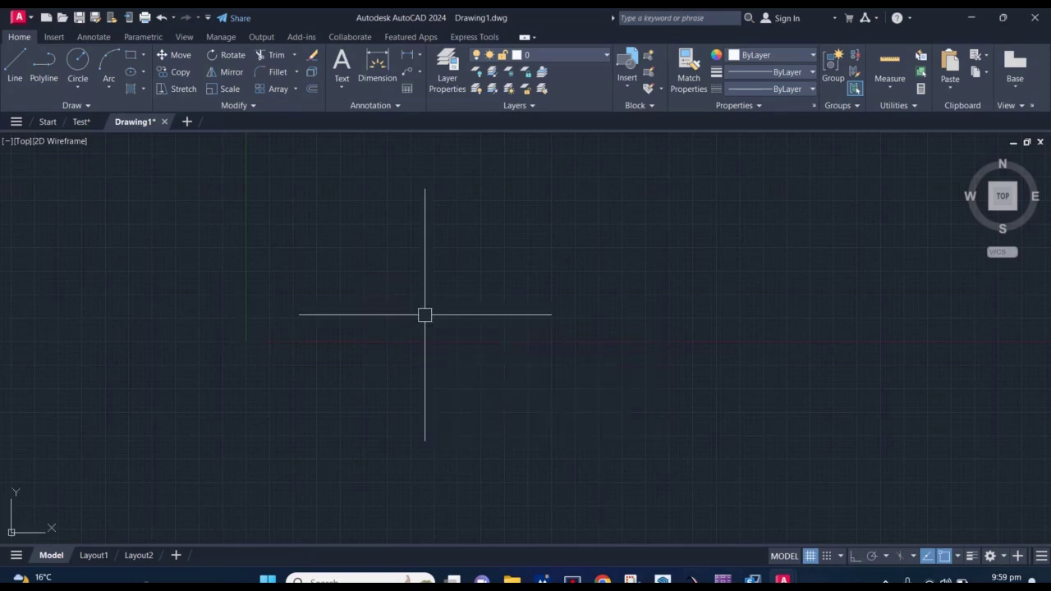
{"action": "middle_click_drag", "start_coordinate": [202, 387], "coordinate": [440, 209]}
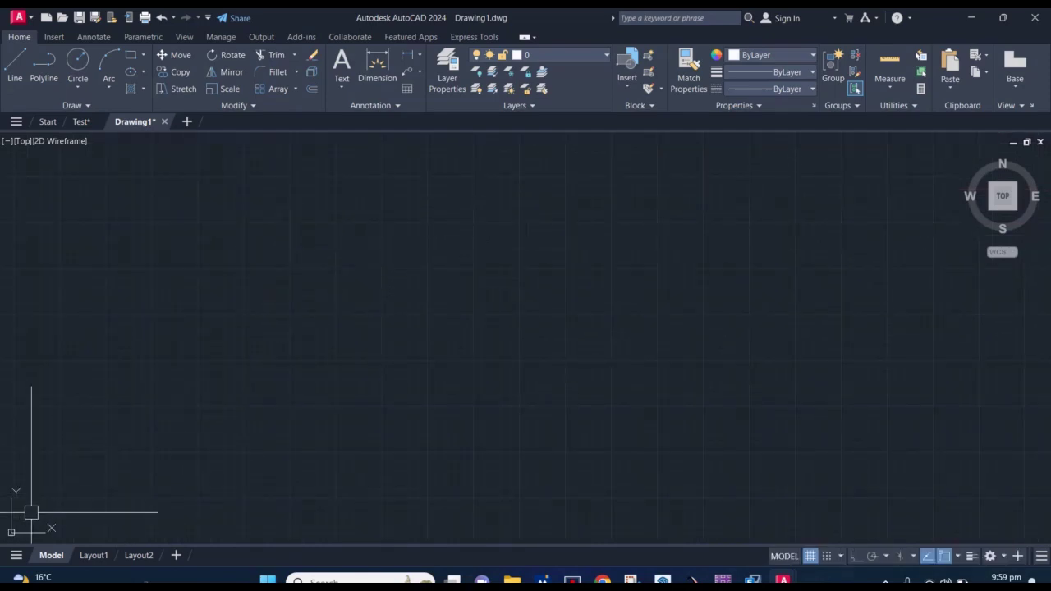
{"action": "left_click", "coordinate": [76, 120]}
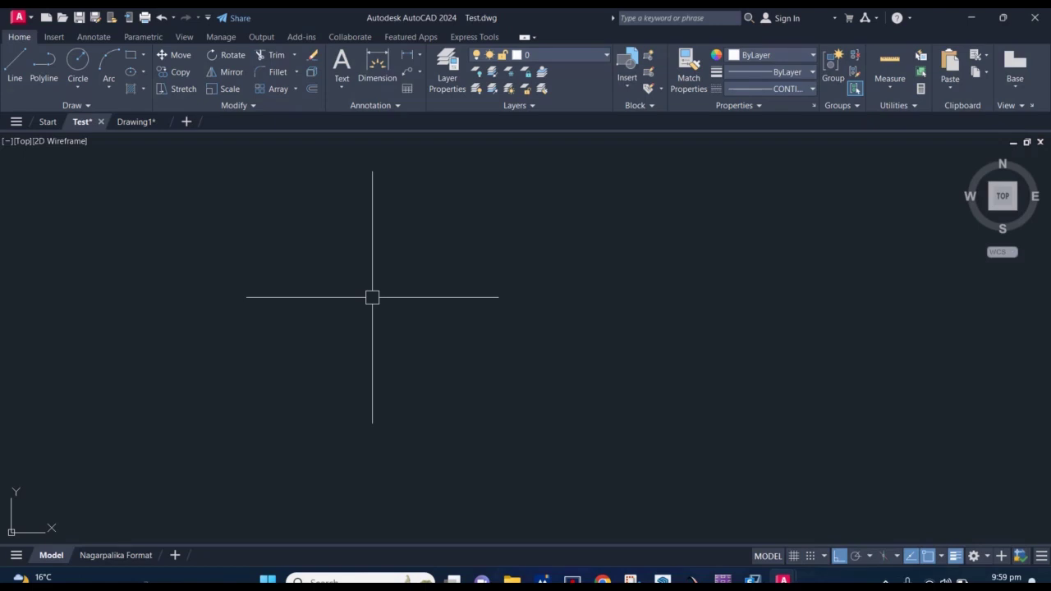
Zoom and pan over the Test drawing to frame the small floor-plan copies
{"action": "scroll", "coordinate": [371, 301], "scroll_direction": "up", "scroll_amount": 3}
{"action": "scroll", "coordinate": [410, 246], "scroll_direction": "up", "scroll_amount": 3}
{"action": "scroll", "coordinate": [416, 236], "scroll_direction": "up", "scroll_amount": 2}
{"action": "scroll", "coordinate": [386, 271], "scroll_direction": "up", "scroll_amount": 2}
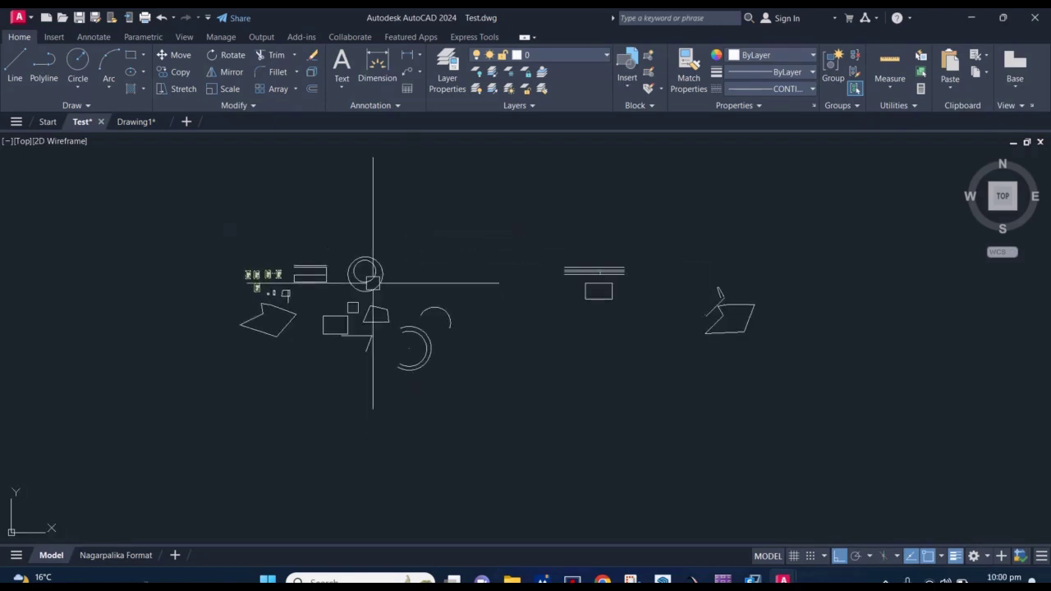
{"action": "scroll", "coordinate": [353, 287], "scroll_direction": "up", "scroll_amount": 2}
{"action": "scroll", "coordinate": [345, 273], "scroll_direction": "up", "scroll_amount": 2}
{"action": "middle_click_drag", "start_coordinate": [363, 267], "coordinate": [327, 318]}
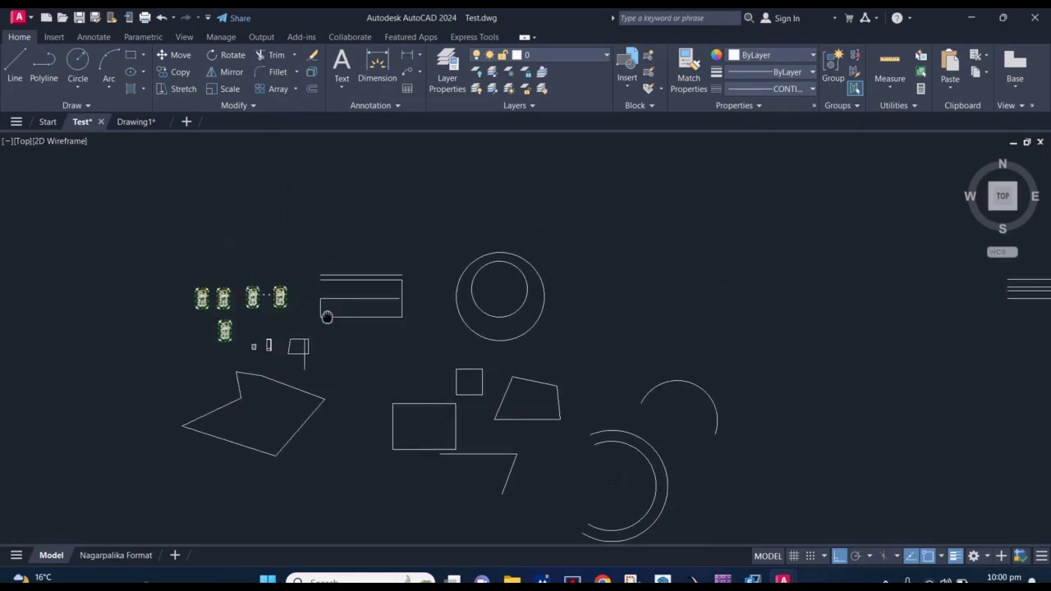
{"action": "scroll", "coordinate": [197, 300], "scroll_direction": "up", "scroll_amount": 2}
{"action": "scroll", "coordinate": [247, 292], "scroll_direction": "up", "scroll_amount": 8}
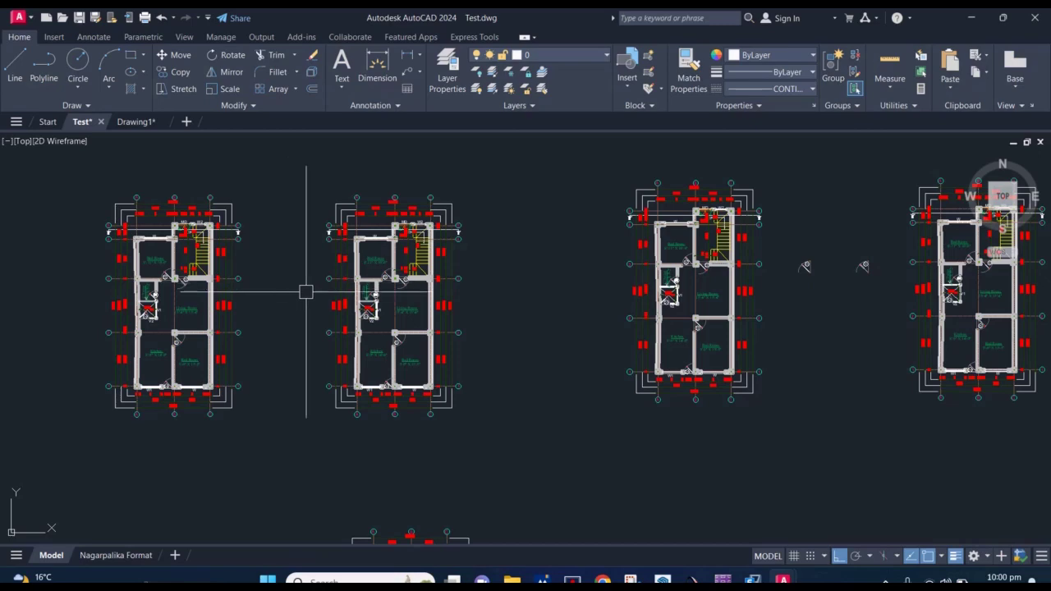
{"action": "scroll", "coordinate": [295, 308], "scroll_direction": "down", "scroll_amount": 4}
{"action": "scroll", "coordinate": [320, 271], "scroll_direction": "down", "scroll_amount": 3}
{"action": "mouse_move", "coordinate": [345, 228]}
{"action": "middle_mouse_down"}
{"action": "mouse_move", "coordinate": [360, 282]}
{"action": "mouse_move", "coordinate": [319, 261]}
{"action": "mouse_move", "coordinate": [328, 277]}
{"action": "middle_mouse_up"}
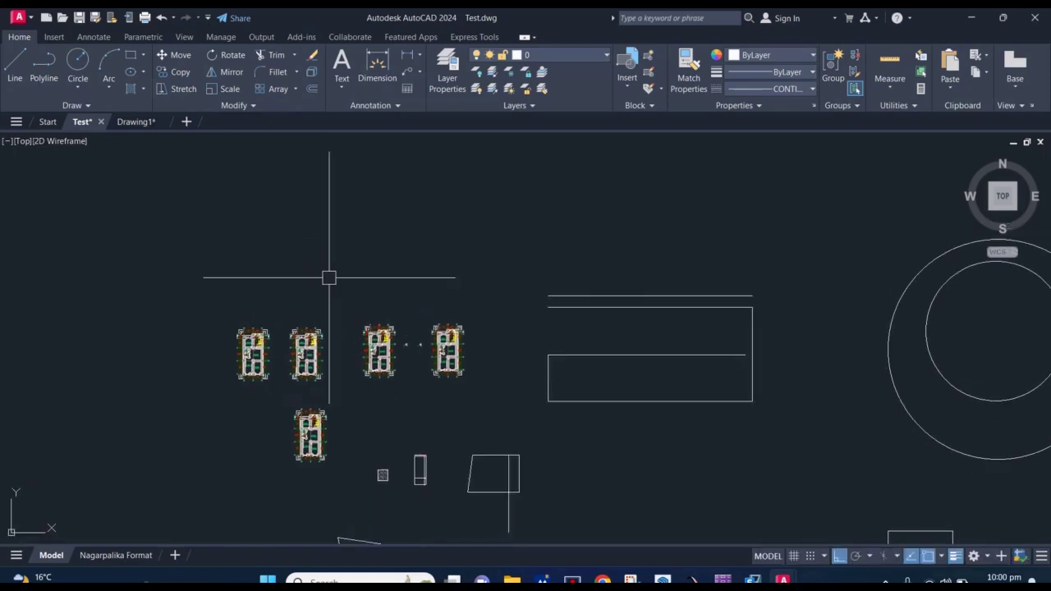
{"action": "scroll", "coordinate": [329, 278], "scroll_direction": "up", "scroll_amount": 1}
{"action": "scroll", "coordinate": [332, 283], "scroll_direction": "up", "scroll_amount": 3}
{"action": "scroll", "coordinate": [332, 284], "scroll_direction": "up", "scroll_amount": 2}
{"action": "scroll", "coordinate": [326, 238], "scroll_direction": "down", "scroll_amount": 5}
{"action": "middle_click_drag", "start_coordinate": [326, 238], "coordinate": [329, 261]}
{"action": "scroll", "coordinate": [343, 274], "scroll_direction": "up", "scroll_amount": 1}
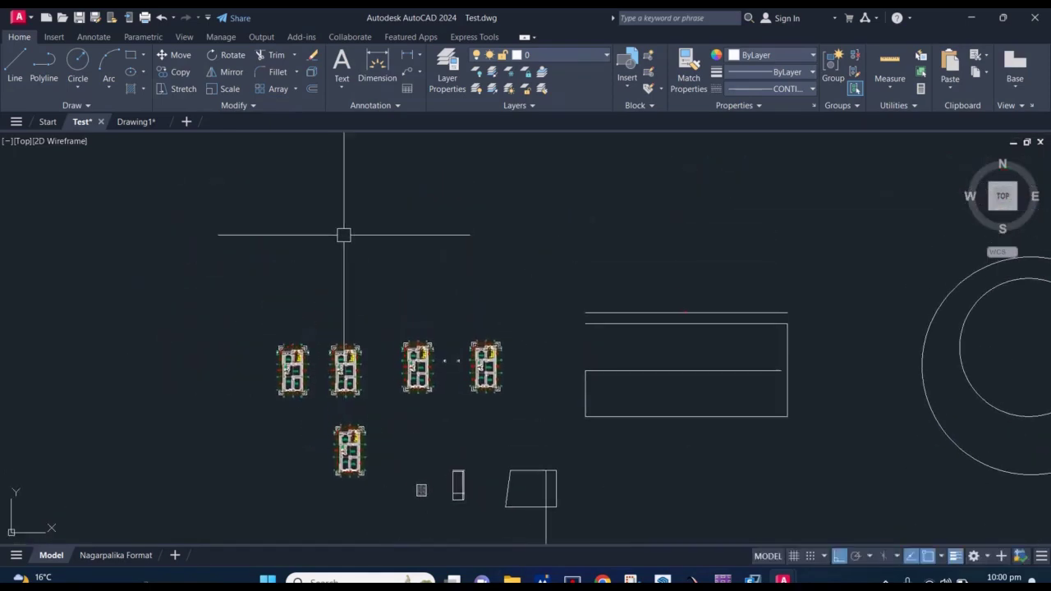
Start a line and cancel it, then begin the XLINE command with XL
{"action": "type", "text": "l"}
{"action": "key", "text": "Return"}
{"action": "left_click", "coordinate": [254, 228]}
{"action": "key", "text": "Escape"}
{"action": "middle_click_drag", "start_coordinate": [326, 249], "coordinate": [333, 259]}
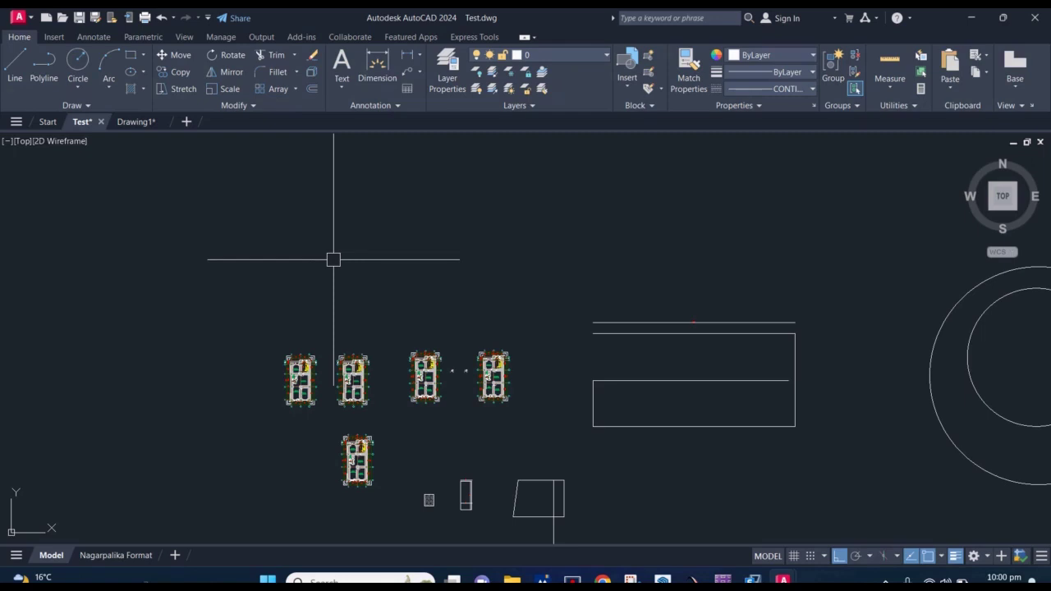
{"action": "type", "text": "XL"}
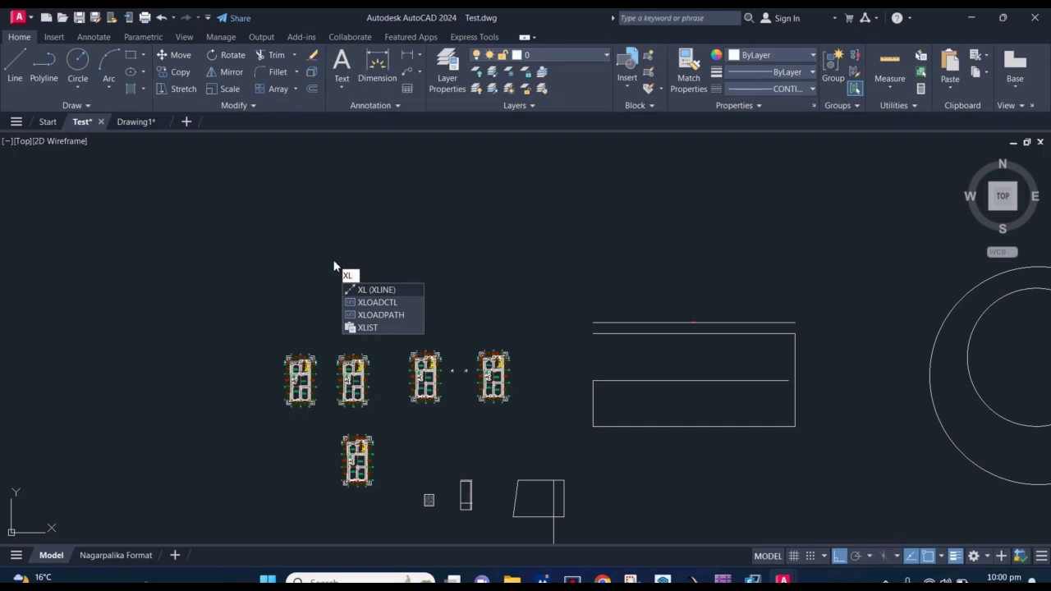
Place the horizontal infinite construction line above the drawing and check it by selecting it
{"action": "key", "text": "Return"}
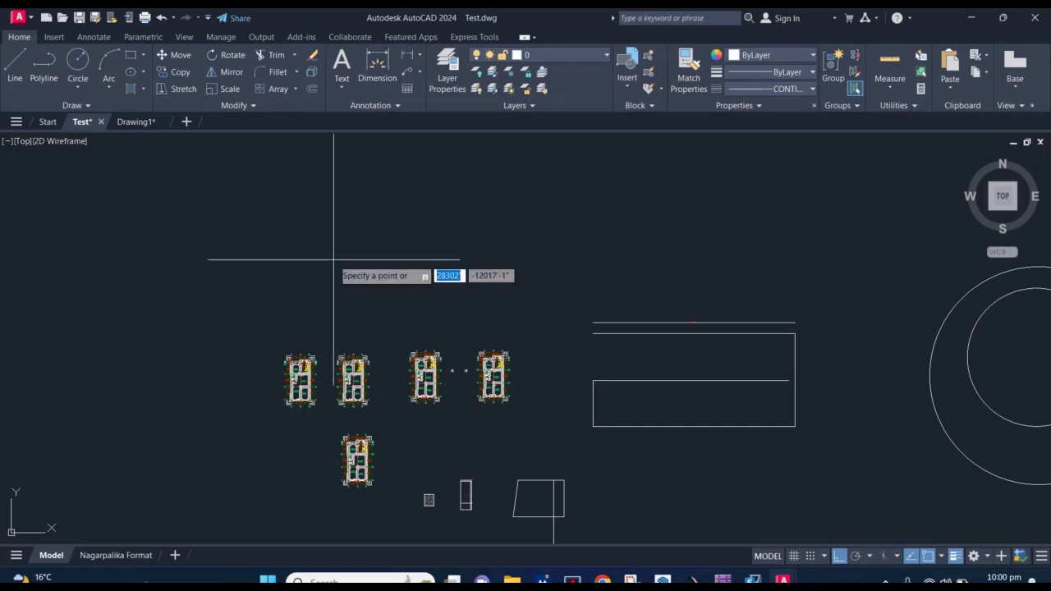
{"action": "left_click", "coordinate": [334, 261]}
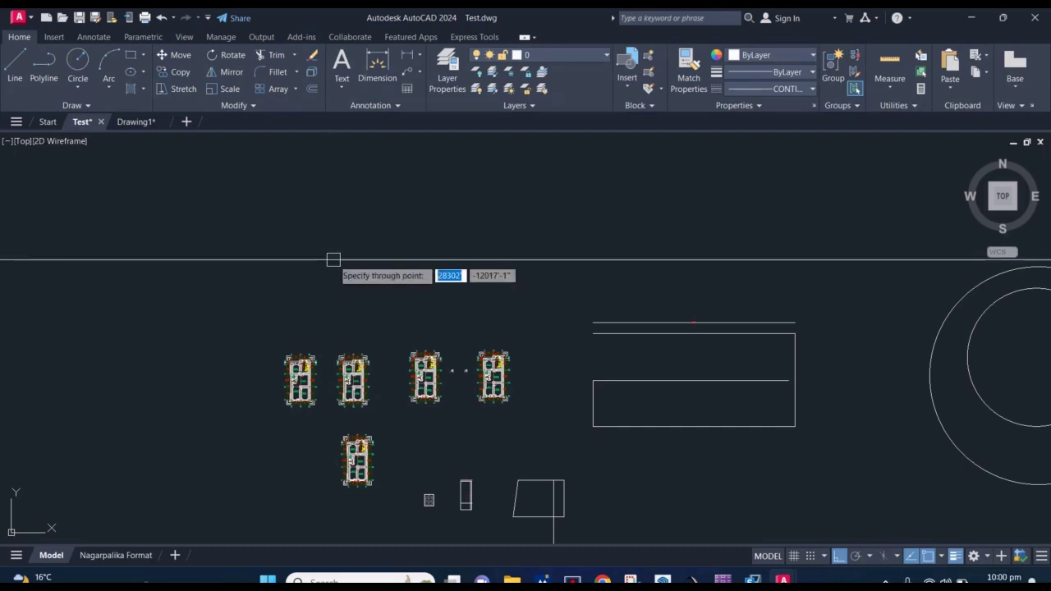
{"action": "left_click", "coordinate": [343, 282]}
{"action": "key", "text": "Return"}
{"action": "scroll", "coordinate": [392, 237], "scroll_direction": "down", "scroll_amount": 2}
{"action": "scroll", "coordinate": [423, 289], "scroll_direction": "down", "scroll_amount": 2}
{"action": "scroll", "coordinate": [443, 284], "scroll_direction": "down", "scroll_amount": 1}
{"action": "scroll", "coordinate": [528, 283], "scroll_direction": "down", "scroll_amount": 2}
{"action": "left_click", "coordinate": [528, 282]}
{"action": "key", "text": "Escape"}
Add a vertical construction line with XL's Vertical option, left of the drawing
{"action": "scroll", "coordinate": [446, 283], "scroll_direction": "up", "scroll_amount": 2}
{"action": "scroll", "coordinate": [392, 278], "scroll_direction": "up", "scroll_amount": 3}
{"action": "scroll", "coordinate": [392, 278], "scroll_direction": "up", "scroll_amount": 4}
{"action": "scroll", "coordinate": [447, 261], "scroll_direction": "down", "scroll_amount": 2}
{"action": "middle_click_drag", "start_coordinate": [320, 164], "coordinate": [394, 263]}
{"action": "scroll", "coordinate": [362, 271], "scroll_direction": "down", "scroll_amount": 2}
{"action": "middle_click_drag", "start_coordinate": [302, 333], "coordinate": [425, 293]}
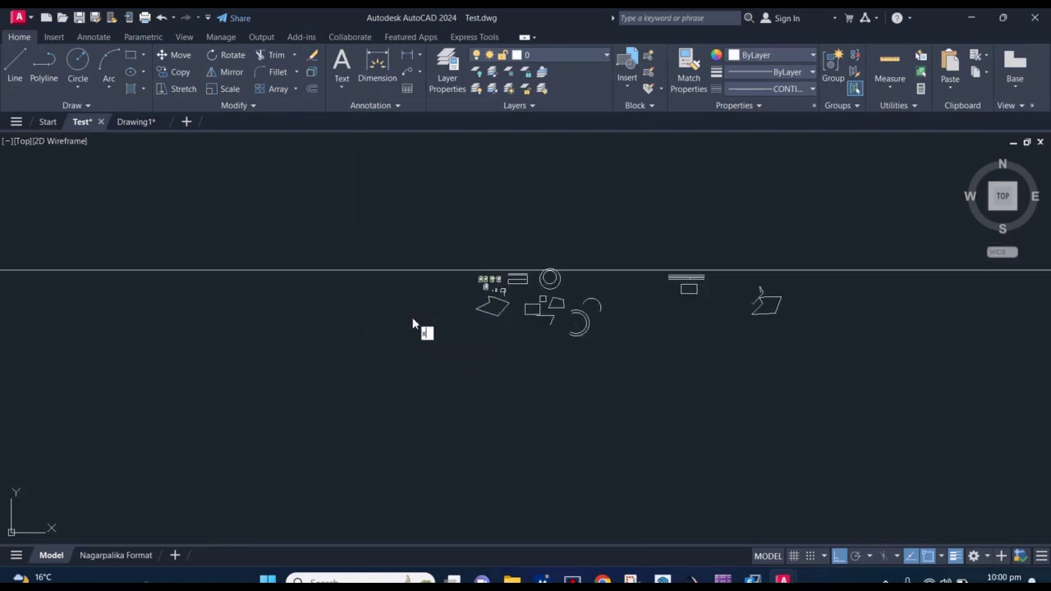
{"action": "type", "text": "XL"}
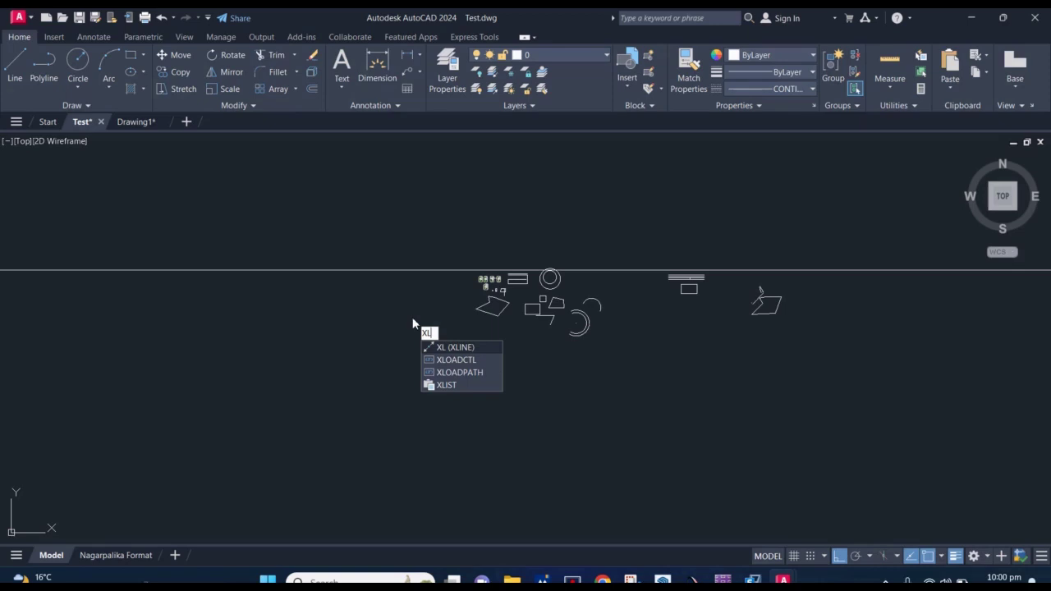
{"action": "key", "text": "Return"}
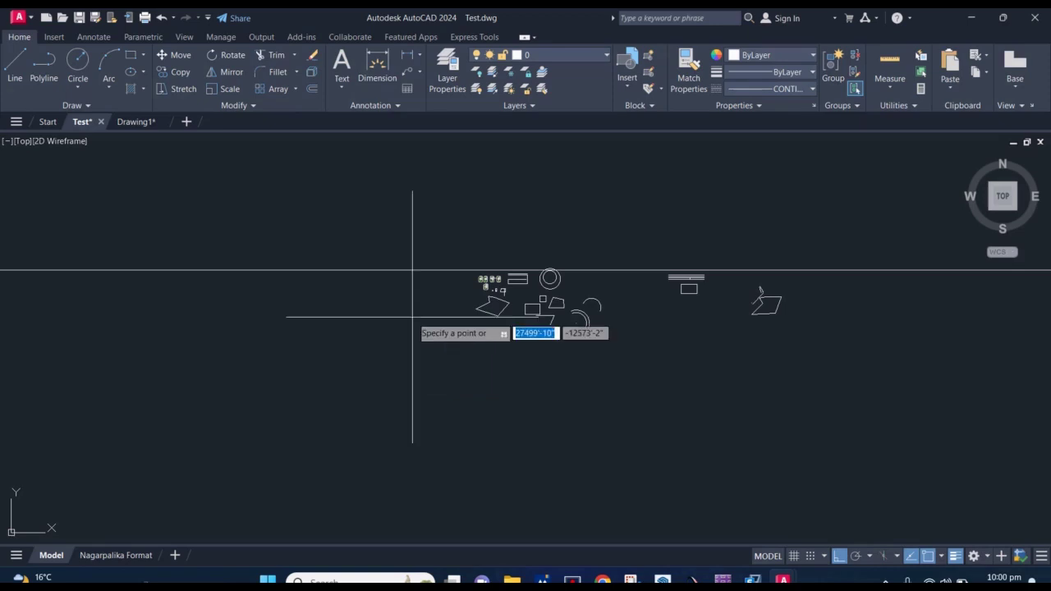
{"action": "type", "text": "v"}
{"action": "key", "text": "Return"}
{"action": "scroll", "coordinate": [360, 358], "scroll_direction": "down", "scroll_amount": 3}
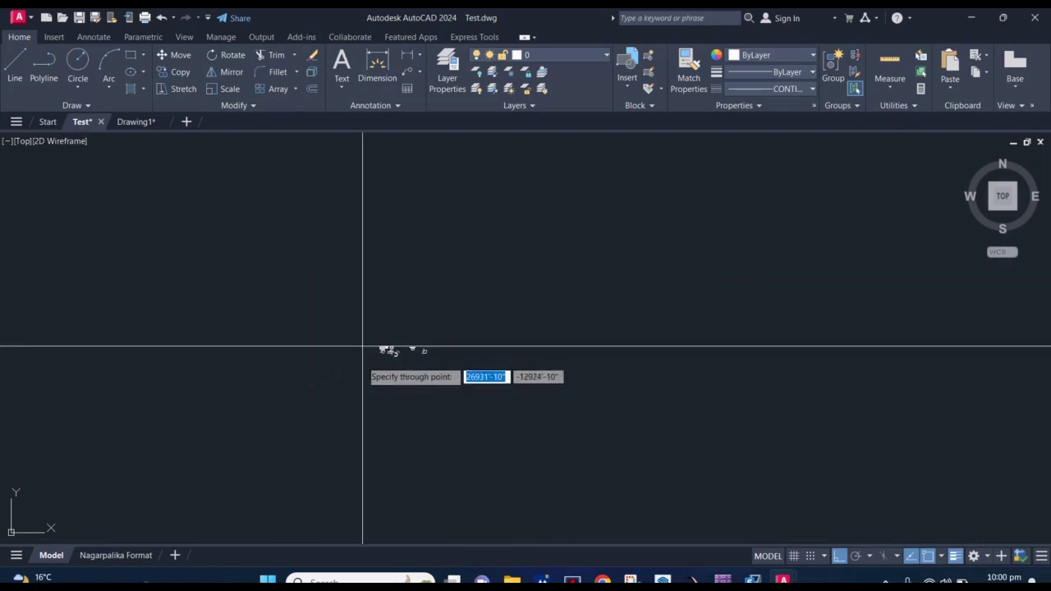
{"action": "scroll", "coordinate": [376, 329], "scroll_direction": "up", "scroll_amount": 10}
{"action": "key", "text": "Escape"}
{"action": "scroll", "coordinate": [436, 263], "scroll_direction": "down", "scroll_amount": 2}
{"action": "scroll", "coordinate": [369, 327], "scroll_direction": "up", "scroll_amount": 6}
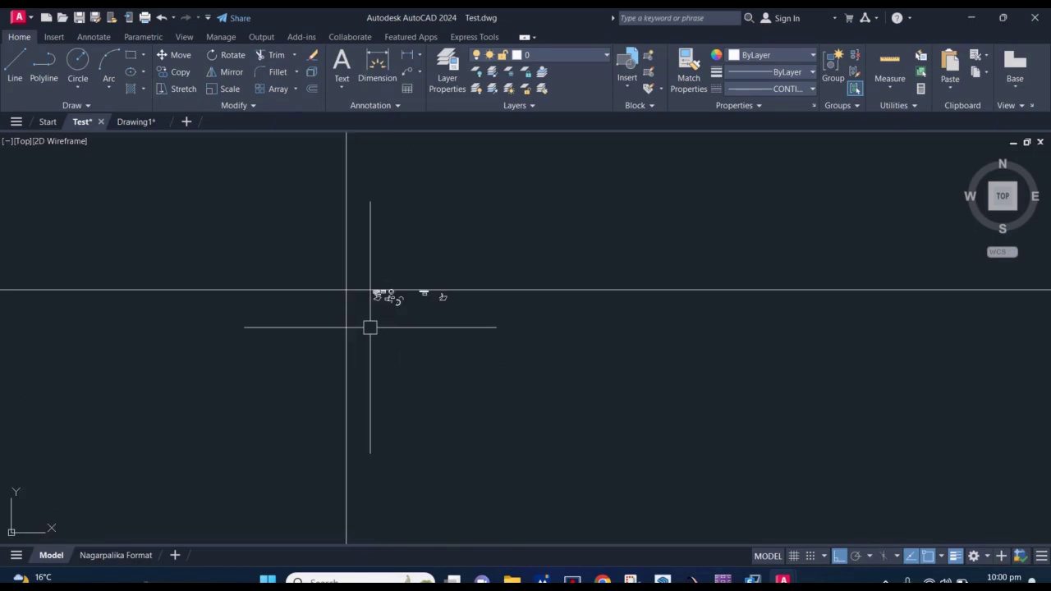
{"action": "left_click", "coordinate": [353, 305]}
{"action": "key", "text": "Escape"}
Zoom and pan to see the whole drawing with both construction lines
{"action": "scroll", "coordinate": [383, 335], "scroll_direction": "up", "scroll_amount": 3}
{"action": "scroll", "coordinate": [383, 335], "scroll_direction": "down", "scroll_amount": 2}
{"action": "left_click", "coordinate": [367, 259]}
{"action": "key", "text": "Escape"}
{"action": "scroll", "coordinate": [389, 270], "scroll_direction": "down", "scroll_amount": 2}
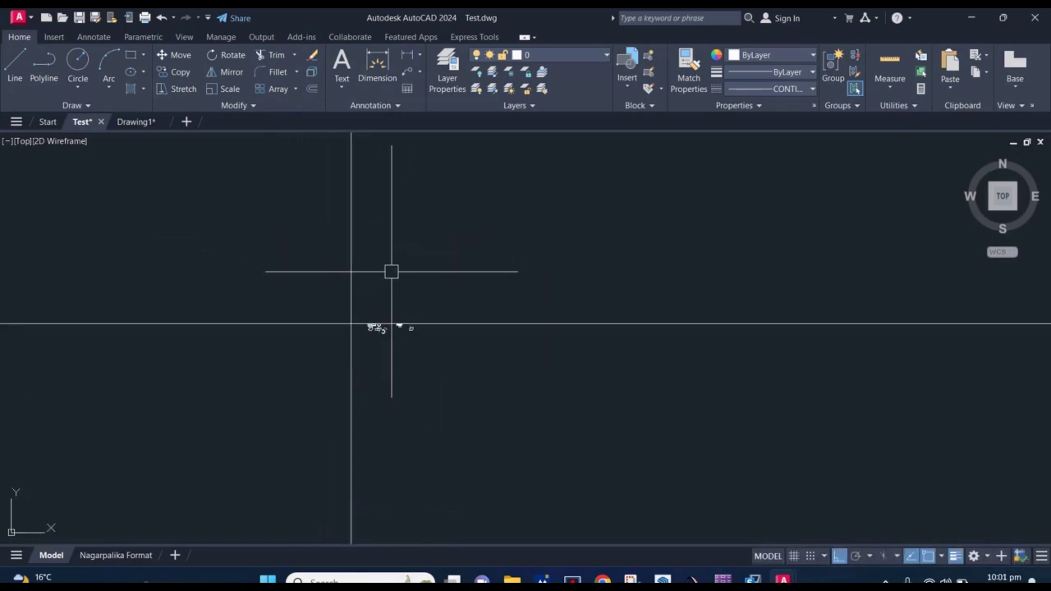
{"action": "scroll", "coordinate": [335, 242], "scroll_direction": "up", "scroll_amount": 3}
{"action": "middle_click_drag", "start_coordinate": [335, 242], "coordinate": [452, 236]}
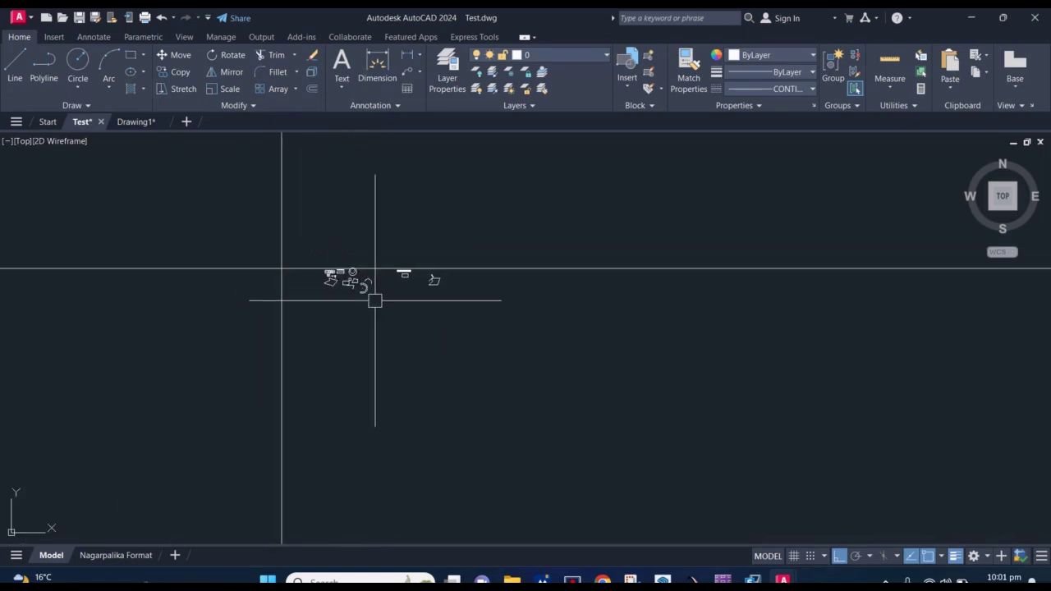
{"action": "scroll", "coordinate": [374, 298], "scroll_direction": "down", "scroll_amount": 1}
{"action": "scroll", "coordinate": [361, 296], "scroll_direction": "up", "scroll_amount": 1}
{"action": "scroll", "coordinate": [340, 295], "scroll_direction": "up", "scroll_amount": 1}
{"action": "scroll", "coordinate": [348, 294], "scroll_direction": "up", "scroll_amount": 3}
{"action": "scroll", "coordinate": [348, 297], "scroll_direction": "up", "scroll_amount": 3}
{"action": "scroll", "coordinate": [370, 279], "scroll_direction": "down", "scroll_amount": 1}
{"action": "scroll", "coordinate": [390, 305], "scroll_direction": "down", "scroll_amount": 3}
{"action": "scroll", "coordinate": [361, 283], "scroll_direction": "up", "scroll_amount": 1}
{"action": "scroll", "coordinate": [360, 282], "scroll_direction": "up", "scroll_amount": 3}
{"action": "mouse_move", "coordinate": [353, 276]}
{"action": "middle_mouse_down"}
{"action": "mouse_move", "coordinate": [479, 284]}
{"action": "mouse_move", "coordinate": [464, 279]}
{"action": "middle_mouse_up"}
{"action": "scroll", "coordinate": [474, 268], "scroll_direction": "down", "scroll_amount": 2}
{"action": "scroll", "coordinate": [474, 269], "scroll_direction": "up", "scroll_amount": 2}
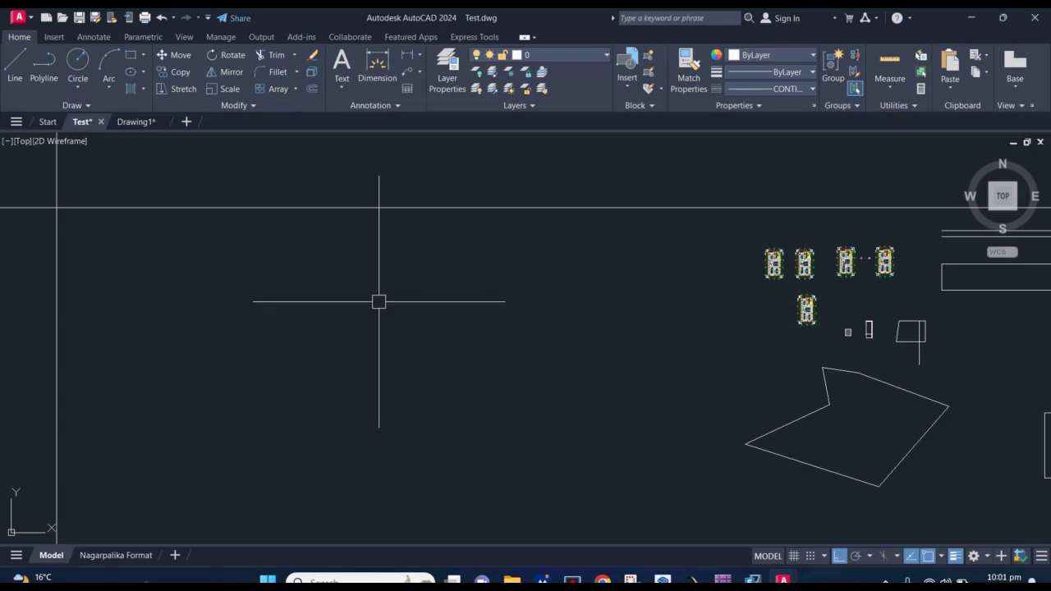
{"action": "scroll", "coordinate": [379, 302], "scroll_direction": "up", "scroll_amount": 2}
{"action": "scroll", "coordinate": [378, 302], "scroll_direction": "down", "scroll_amount": 2}
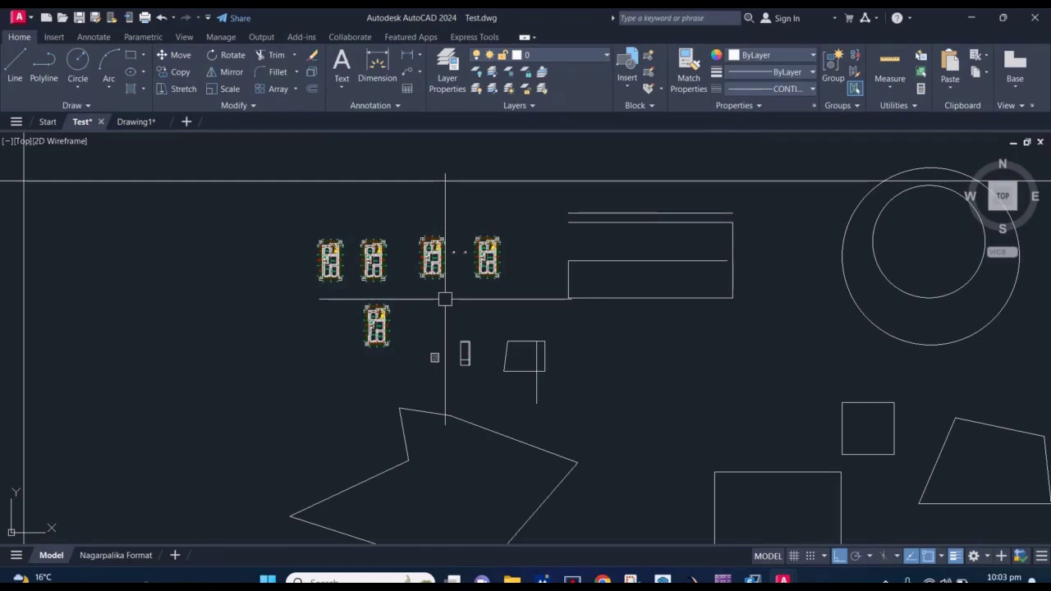
Zoom to the window under W and probe its wall and window lines
{"action": "scroll", "coordinate": [481, 233], "scroll_direction": "up", "scroll_amount": 5}
{"action": "scroll", "coordinate": [454, 263], "scroll_direction": "up", "scroll_amount": 3}
{"action": "scroll", "coordinate": [455, 263], "scroll_direction": "up", "scroll_amount": 2}
{"action": "scroll", "coordinate": [454, 263], "scroll_direction": "up", "scroll_amount": 3}
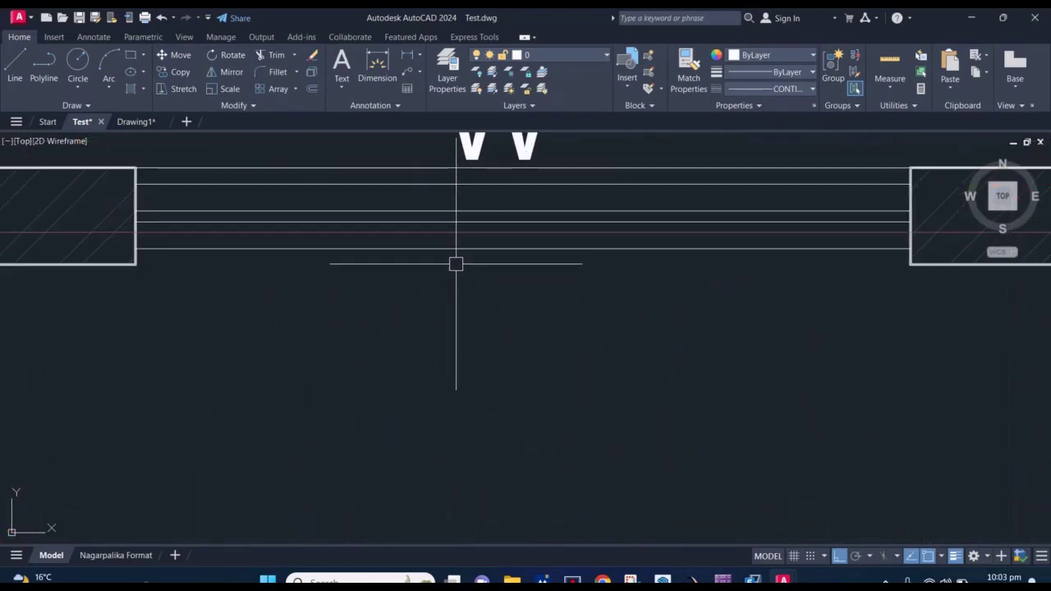
{"action": "scroll", "coordinate": [454, 263], "scroll_direction": "down", "scroll_amount": 2}
{"action": "left_click", "coordinate": [422, 210]}
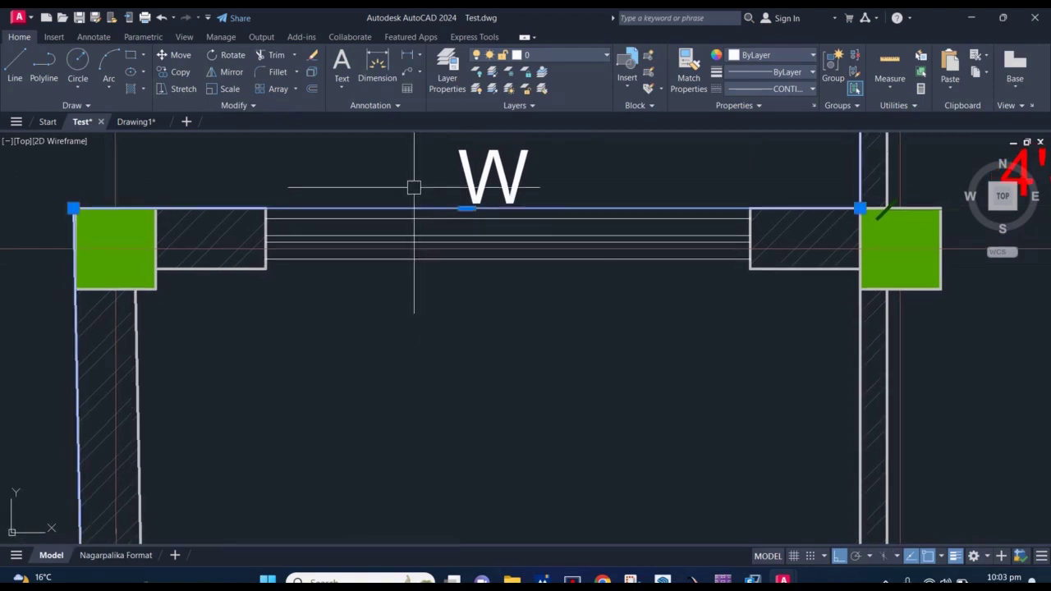
{"action": "key", "text": "Escape"}
{"action": "left_click", "coordinate": [362, 215]}
{"action": "key", "text": "Escape"}
{"action": "key", "text": "l"}
{"action": "key", "text": "Return"}
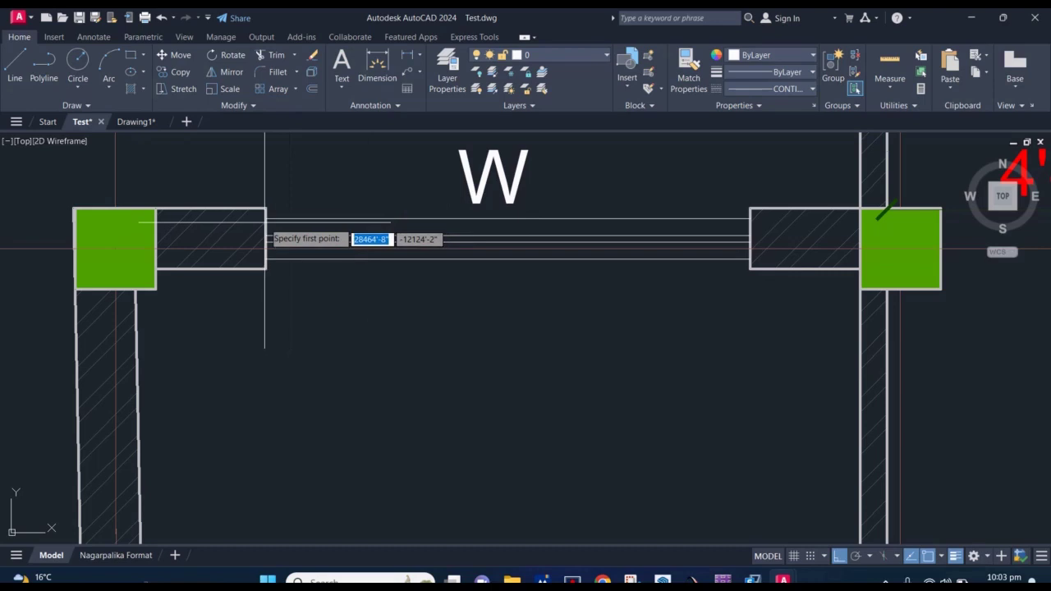
{"action": "left_click", "coordinate": [265, 174]}
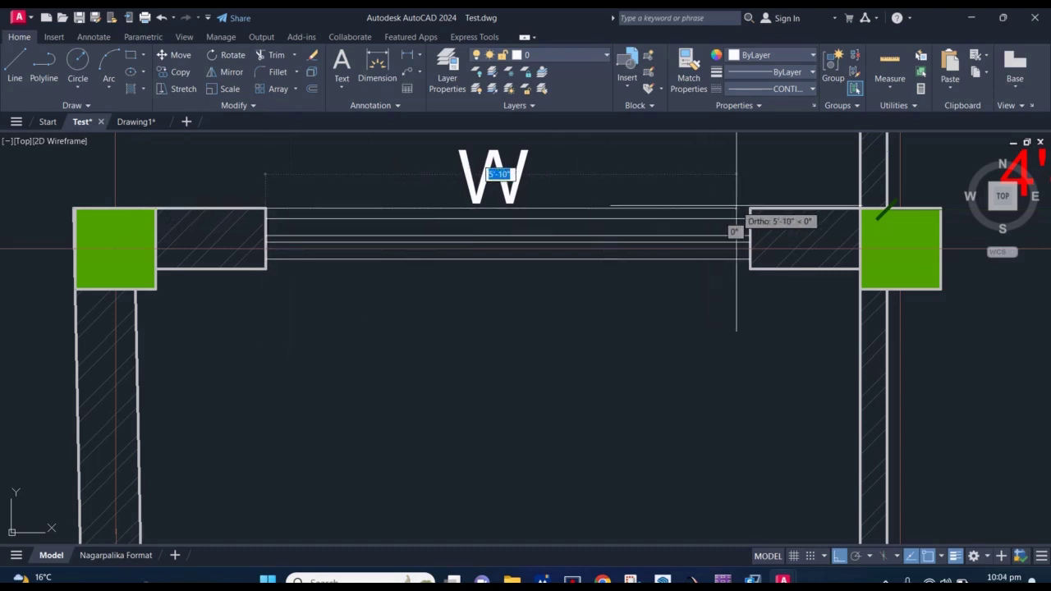
{"action": "key", "text": "Escape"}
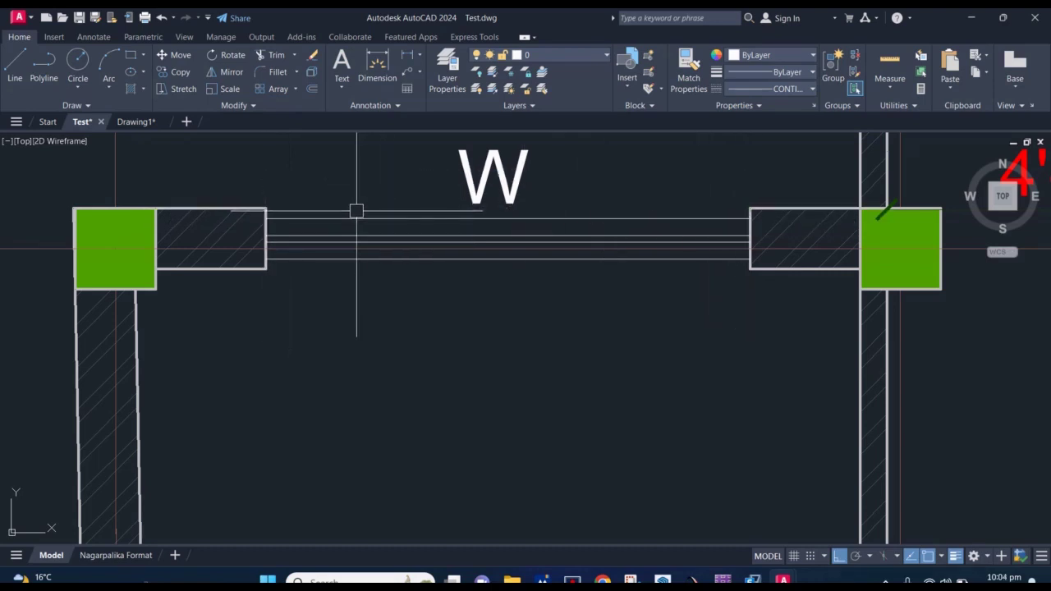
Select the window lines between the hatched wall pieces and delete them
{"action": "left_click", "coordinate": [353, 218]}
{"action": "key", "text": "Escape"}
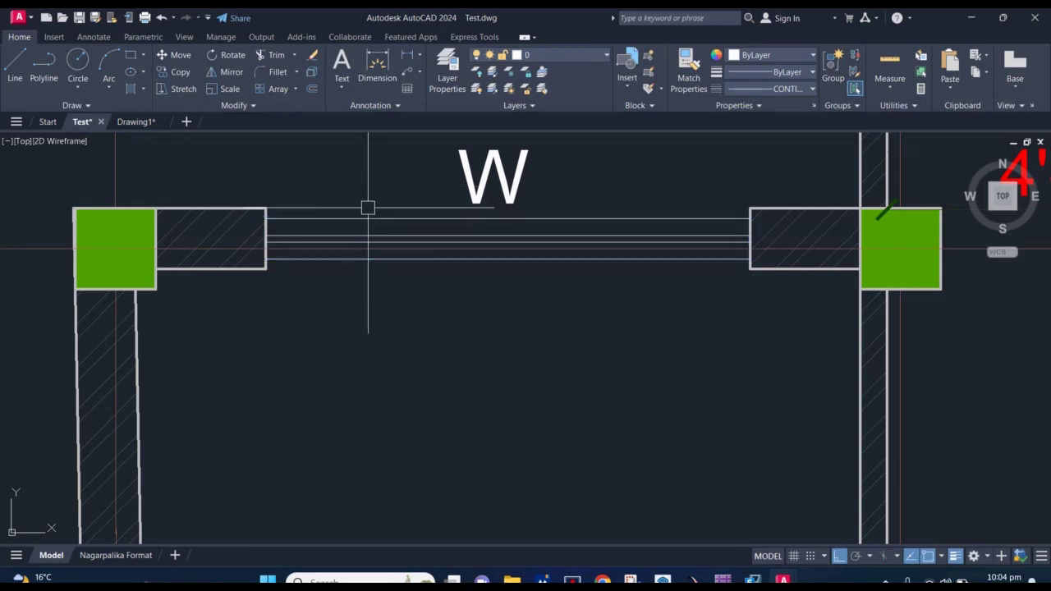
{"action": "left_click", "coordinate": [366, 263]}
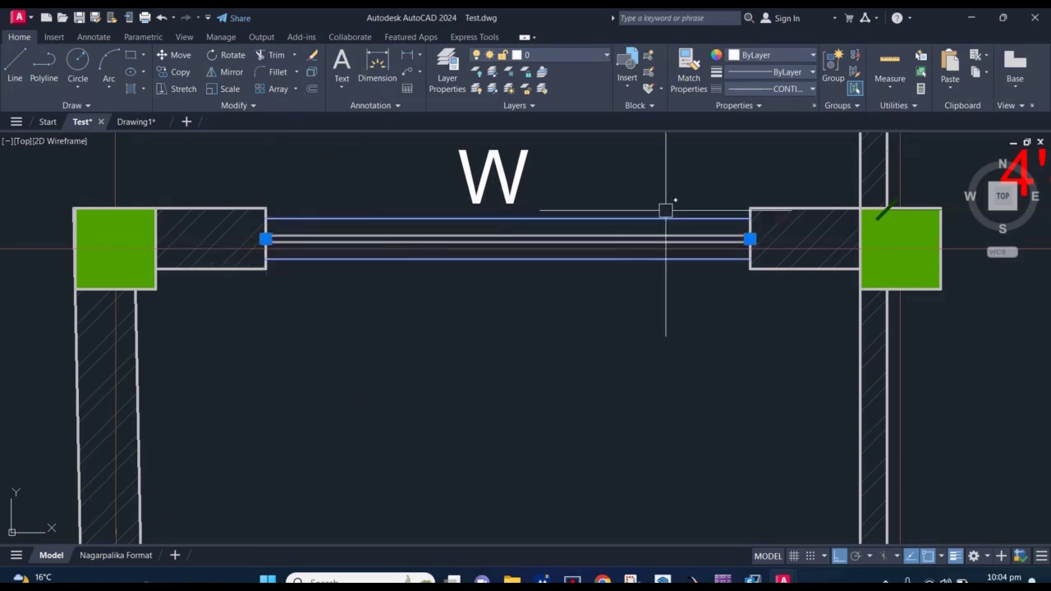
{"action": "key", "text": "Escape"}
{"action": "left_click", "coordinate": [326, 218]}
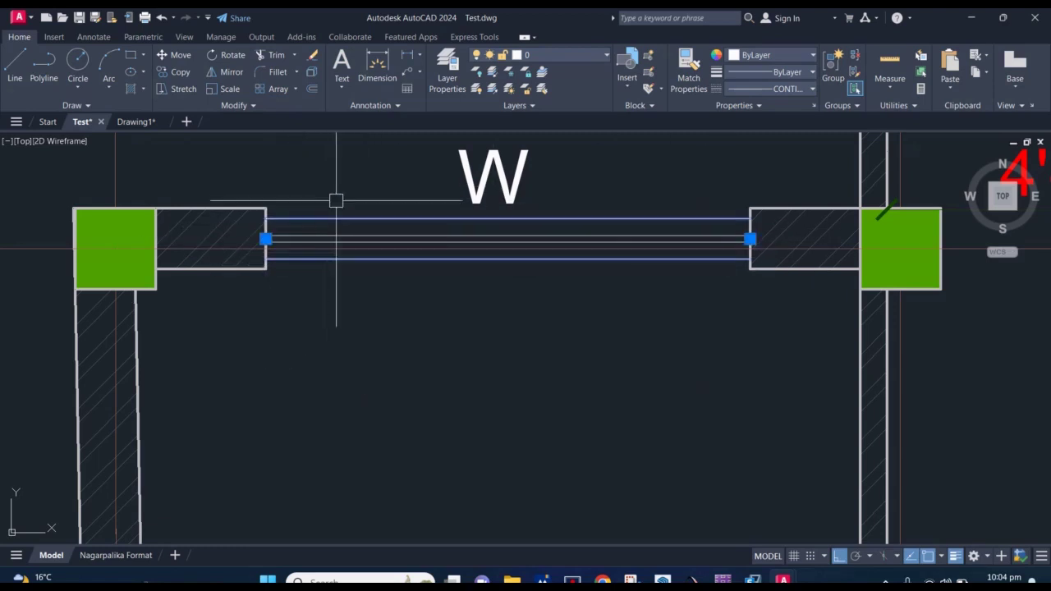
{"action": "key", "text": "Escape"}
{"action": "left_click", "coordinate": [341, 237]}
{"action": "key", "text": "Delete"}
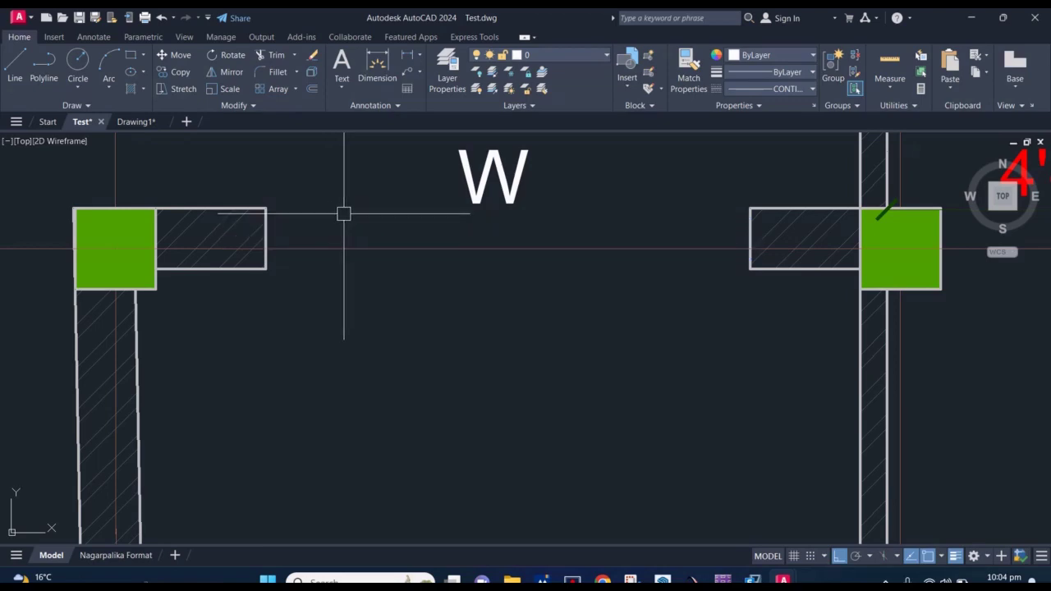
{"action": "scroll", "coordinate": [398, 223], "scroll_direction": "down", "scroll_amount": 5}
{"action": "scroll", "coordinate": [398, 223], "scroll_direction": "up", "scroll_amount": 5}
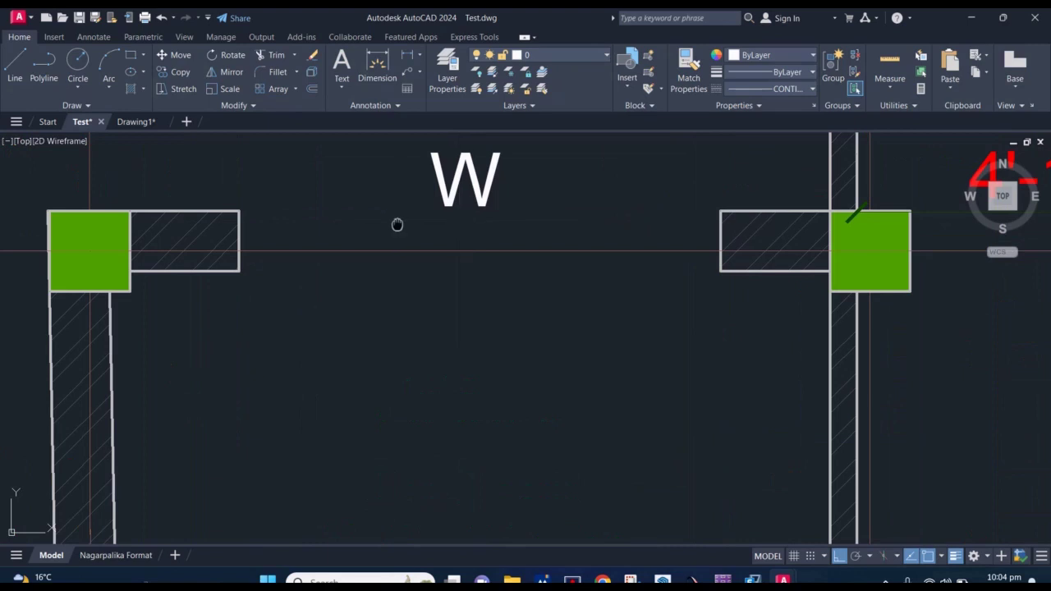
{"action": "middle_click_drag", "start_coordinate": [404, 228], "coordinate": [418, 236]}
{"action": "type", "text": "m"}
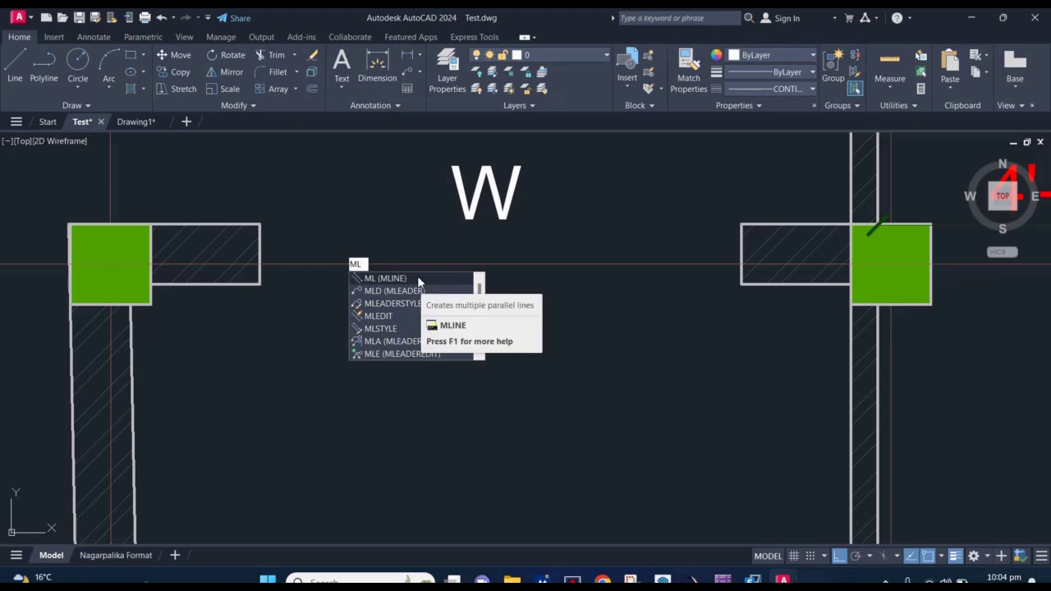
{"action": "left_click", "coordinate": [418, 278]}
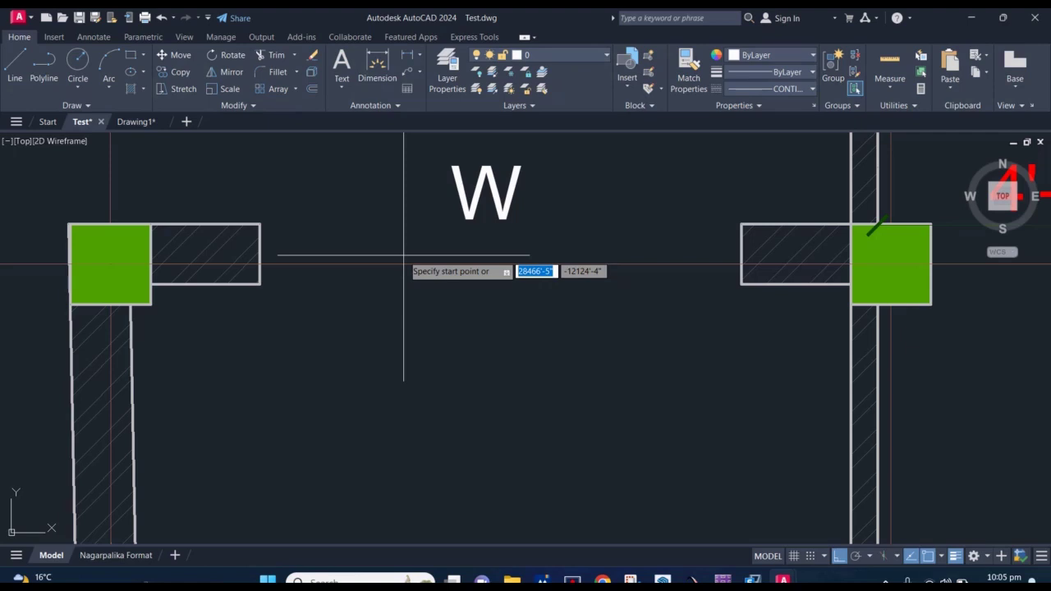
{"action": "type", "text": "s"}
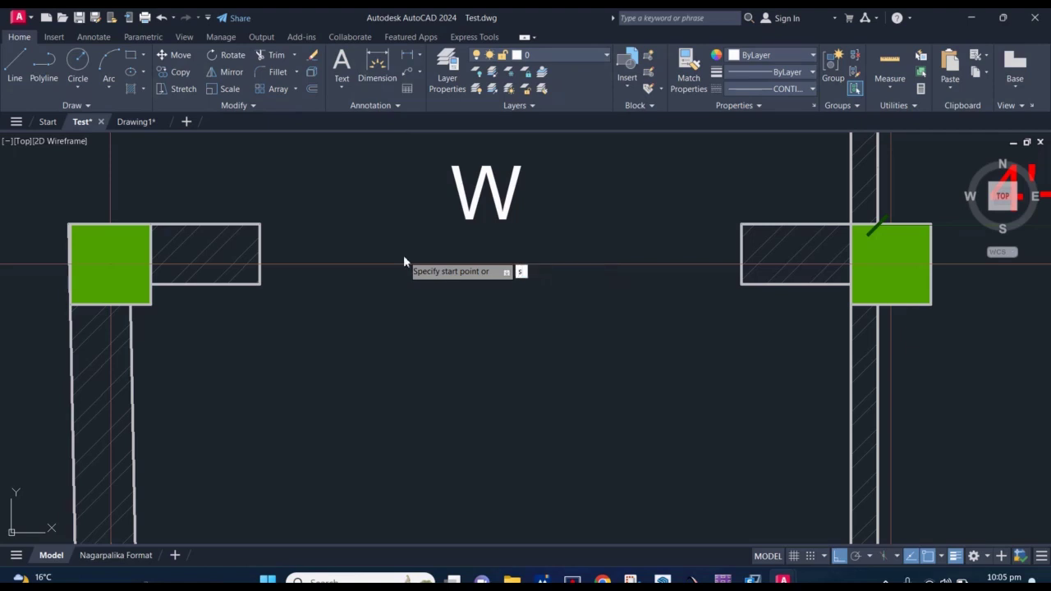
{"action": "key", "text": "Return"}
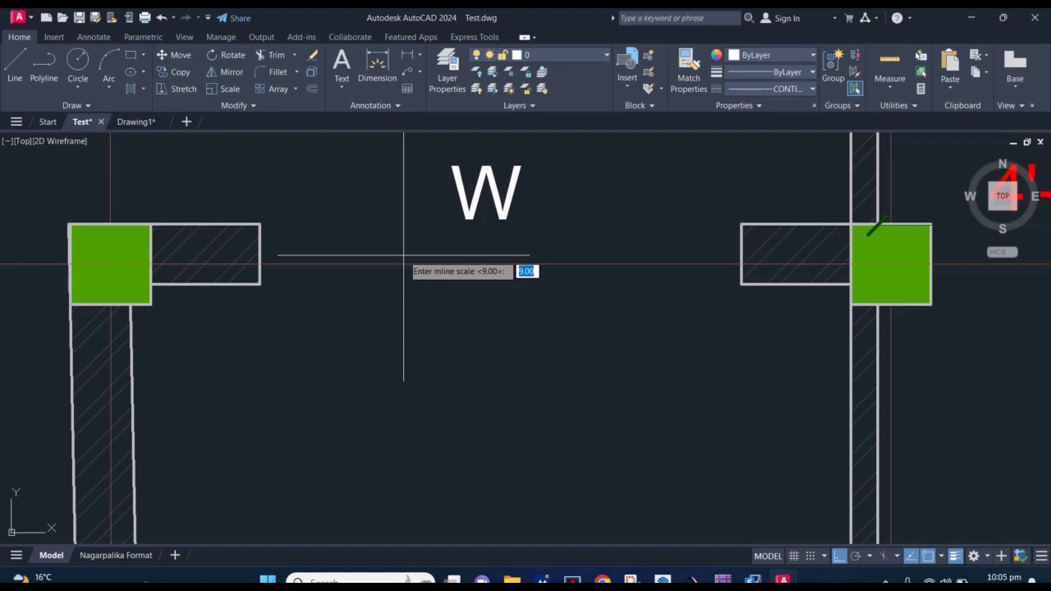
{"action": "type", "text": "9"}
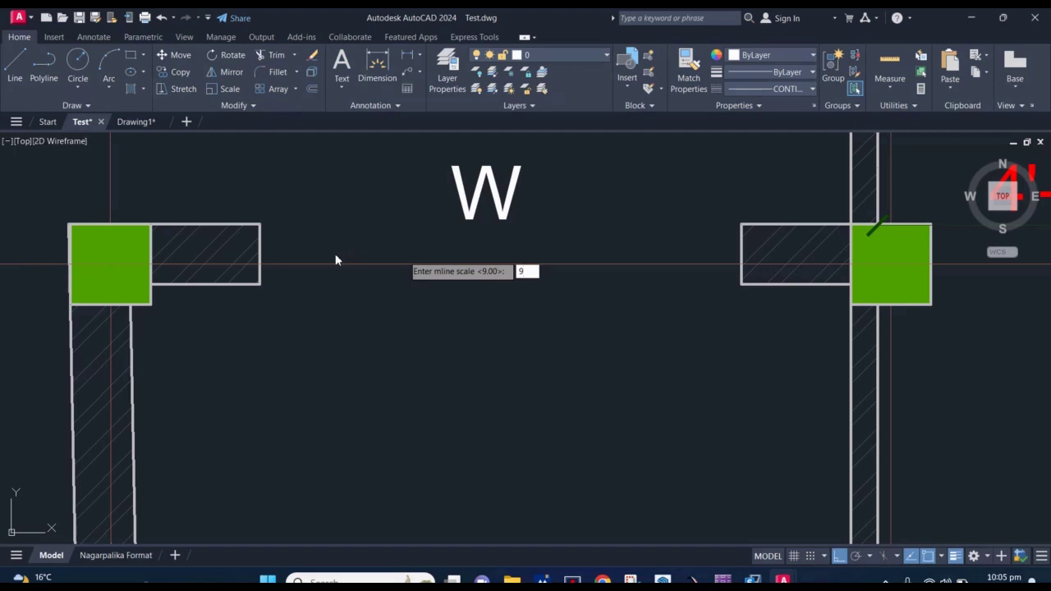
{"action": "key", "text": "Return"}
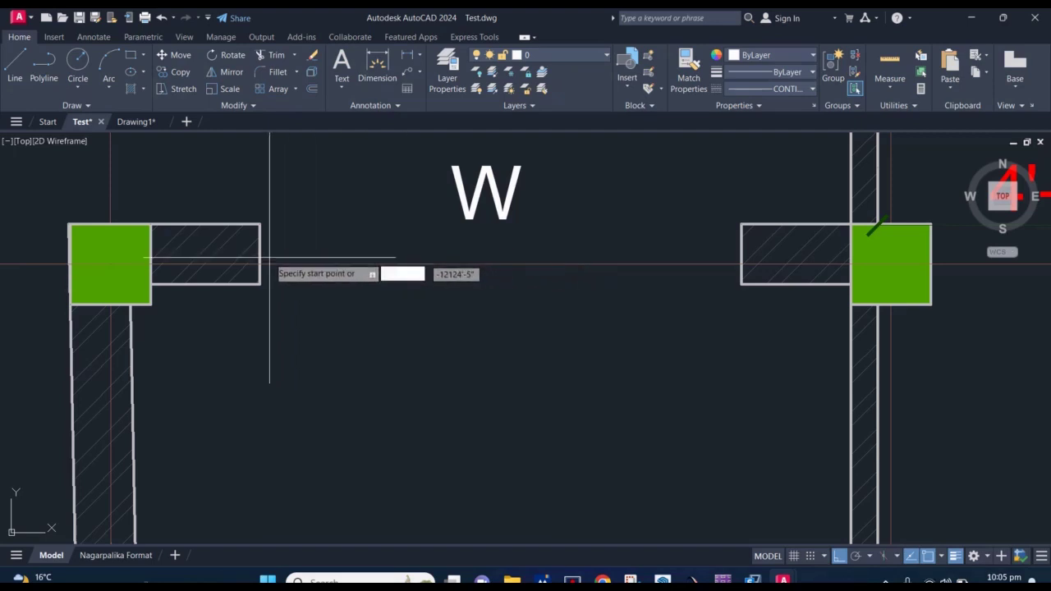
{"action": "left_click", "coordinate": [261, 254]}
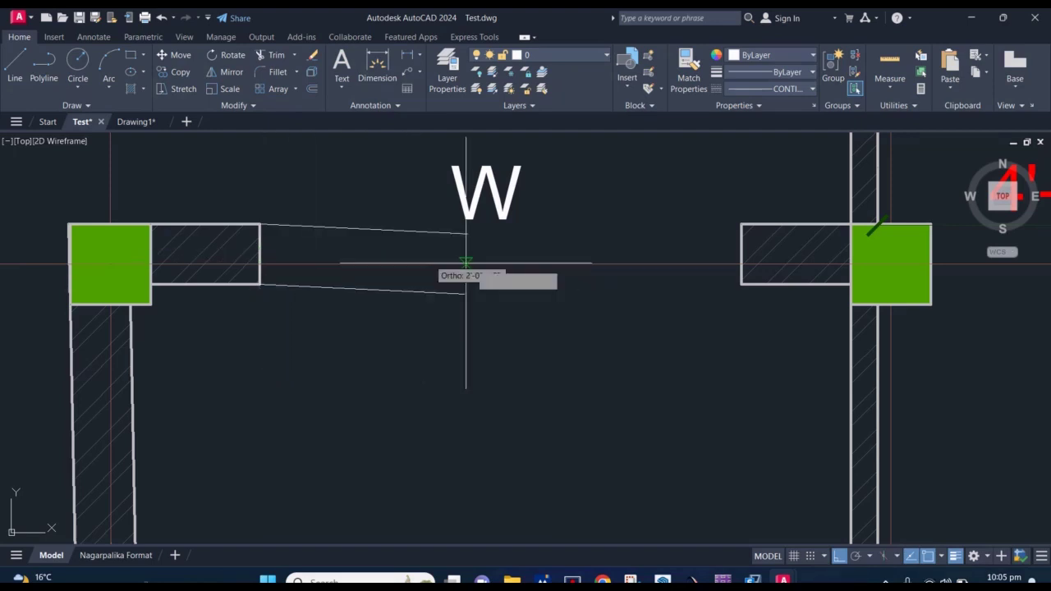
{"action": "left_click", "coordinate": [741, 254]}
{"action": "key", "text": "Return"}
{"action": "left_click", "coordinate": [391, 224]}
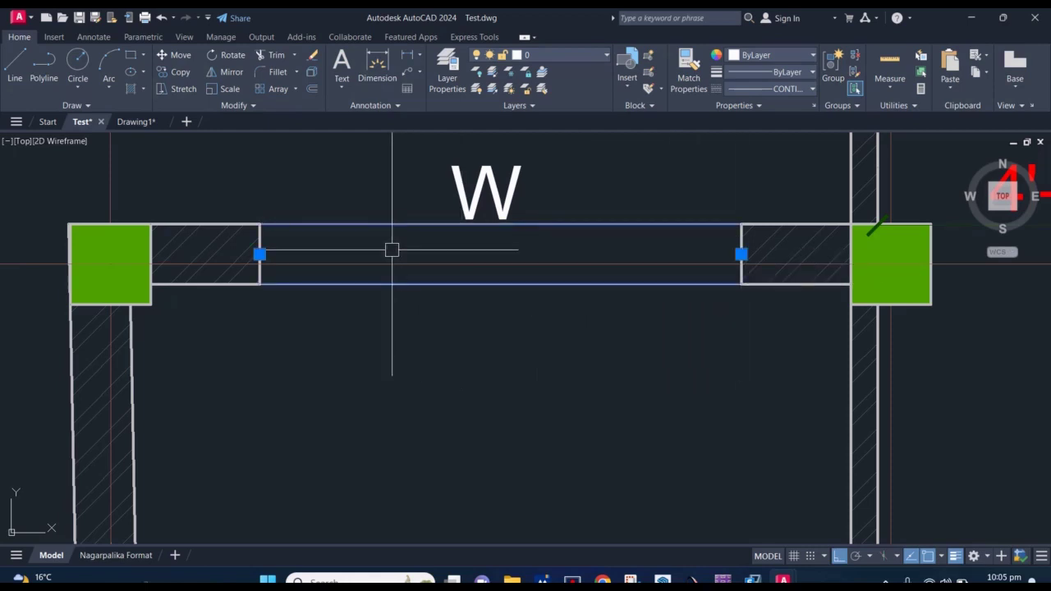
{"action": "key", "text": "Delete"}
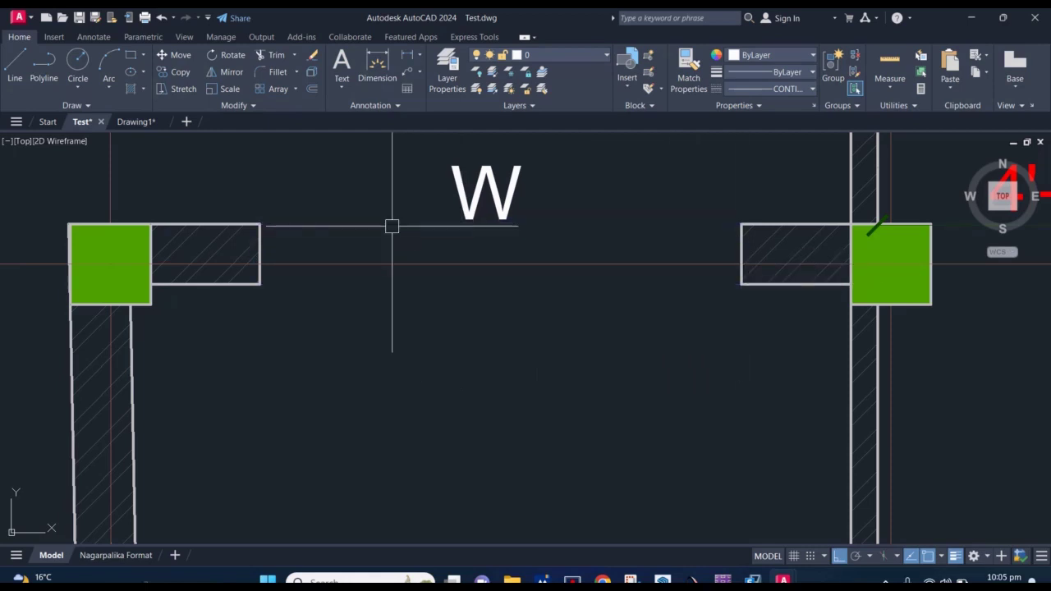
{"action": "type", "text": "ML"}
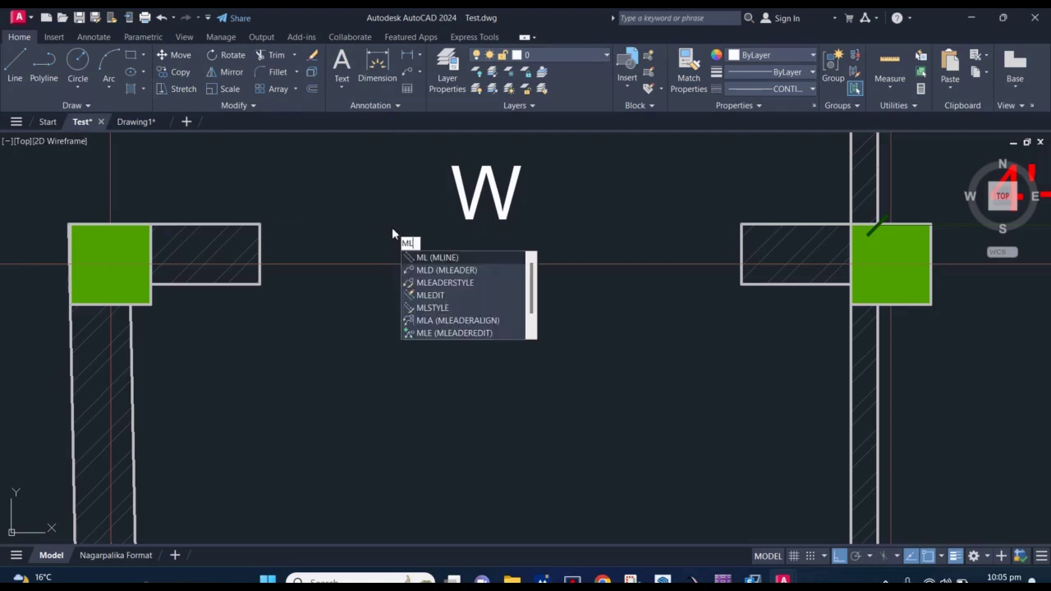
Draw a scale-6 multiline across the window opening between the wall ends
{"action": "key", "text": "Return"}
{"action": "type", "text": "s"}
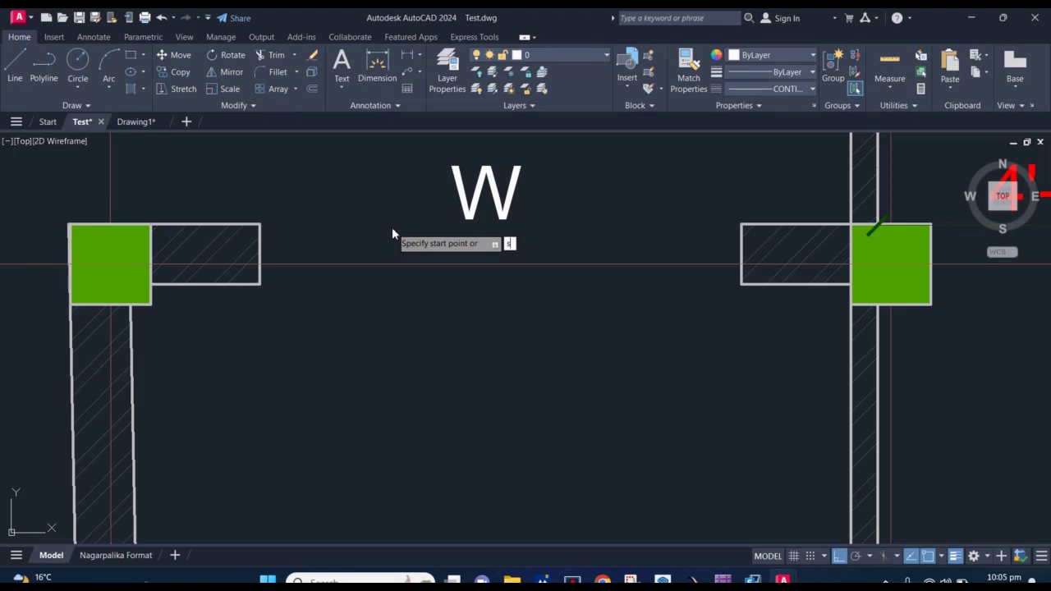
{"action": "key", "text": "Return"}
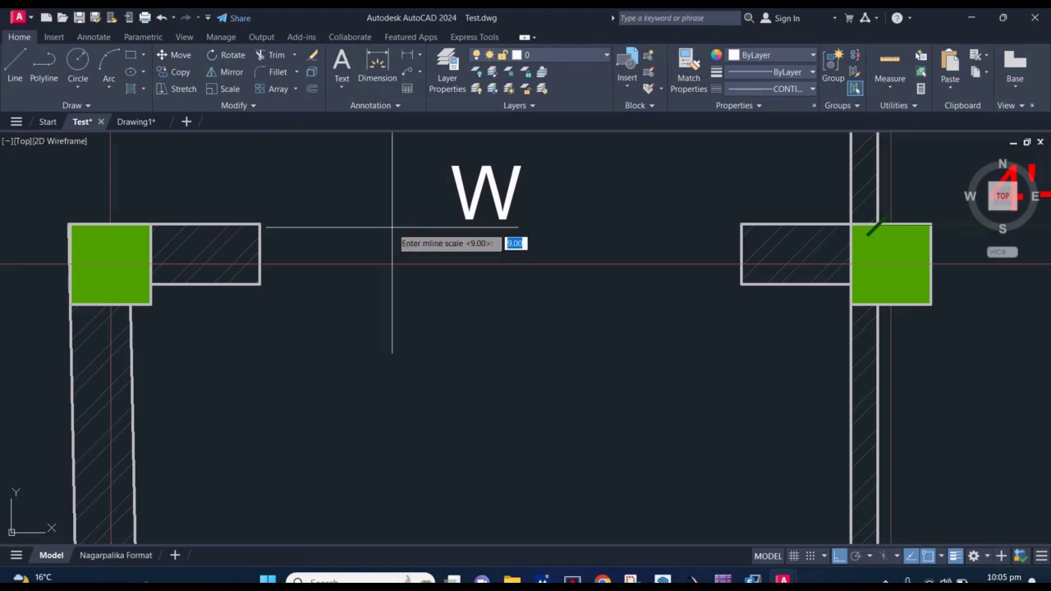
{"action": "type", "text": "6"}
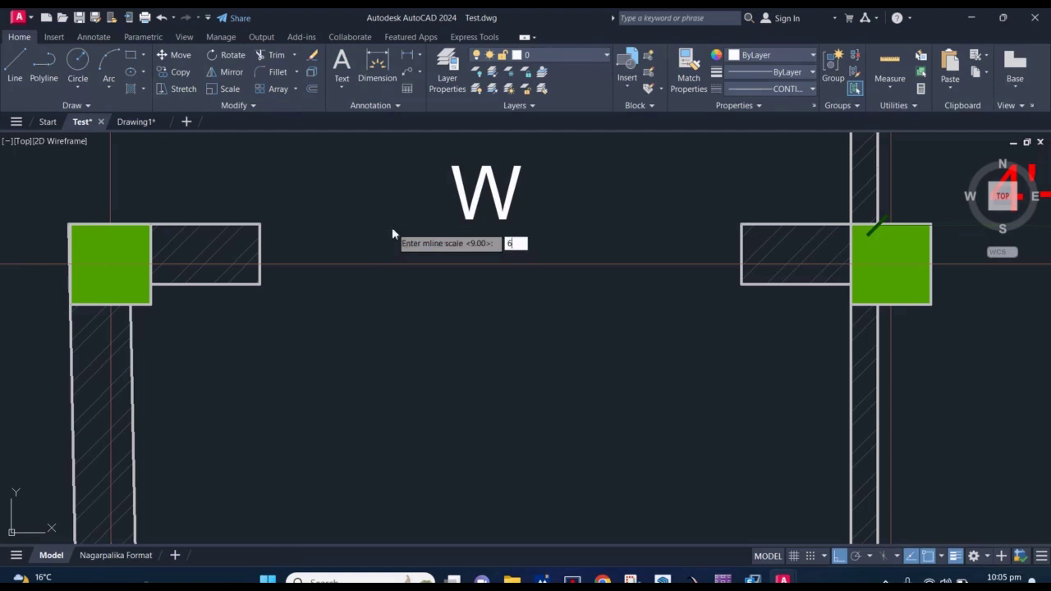
{"action": "key", "text": "Return"}
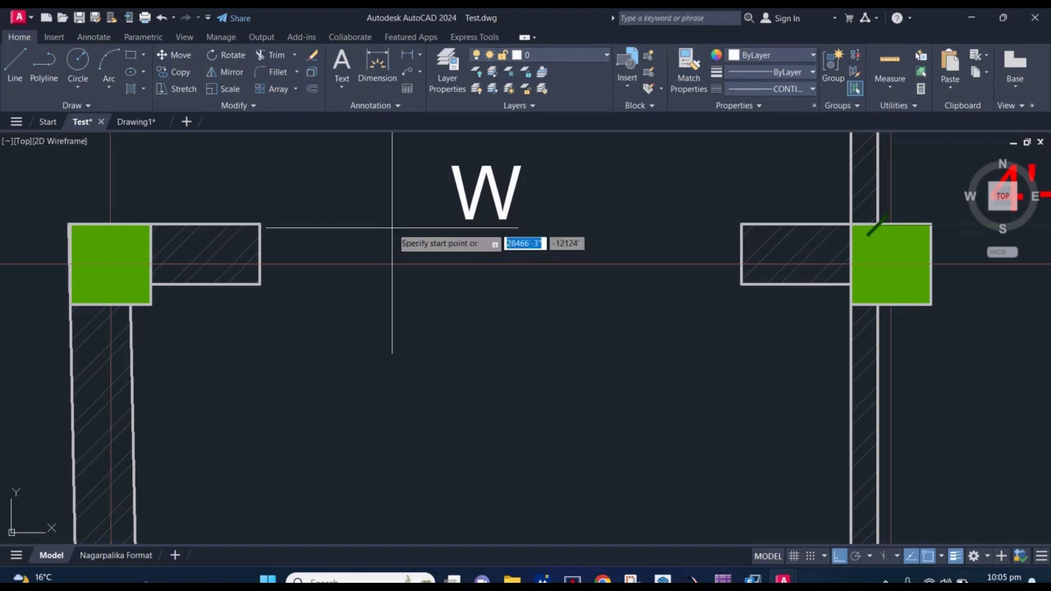
{"action": "left_click", "coordinate": [261, 254]}
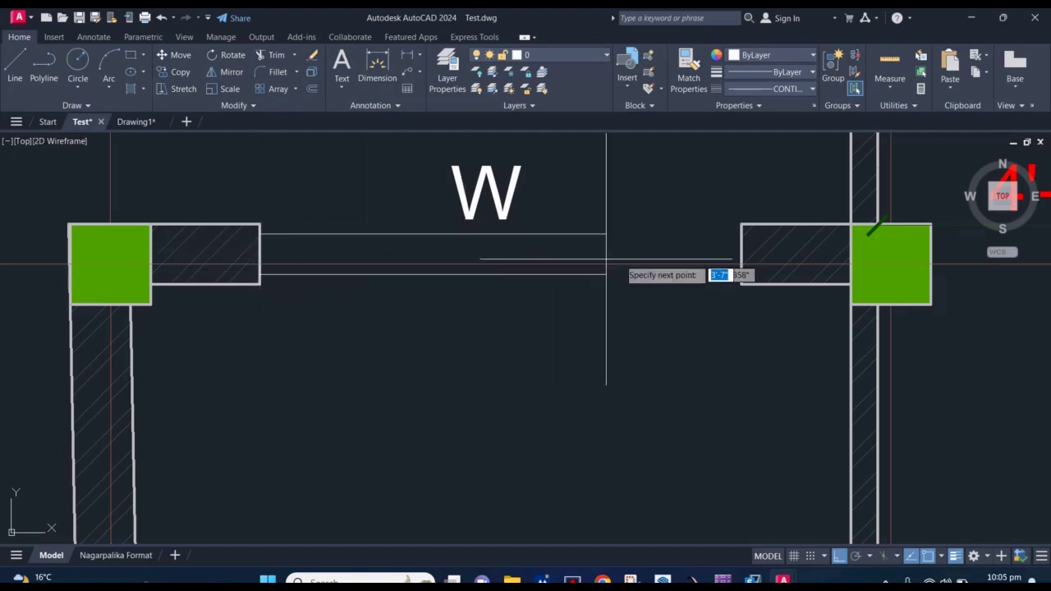
{"action": "left_click", "coordinate": [740, 253]}
{"action": "key", "text": "Return"}
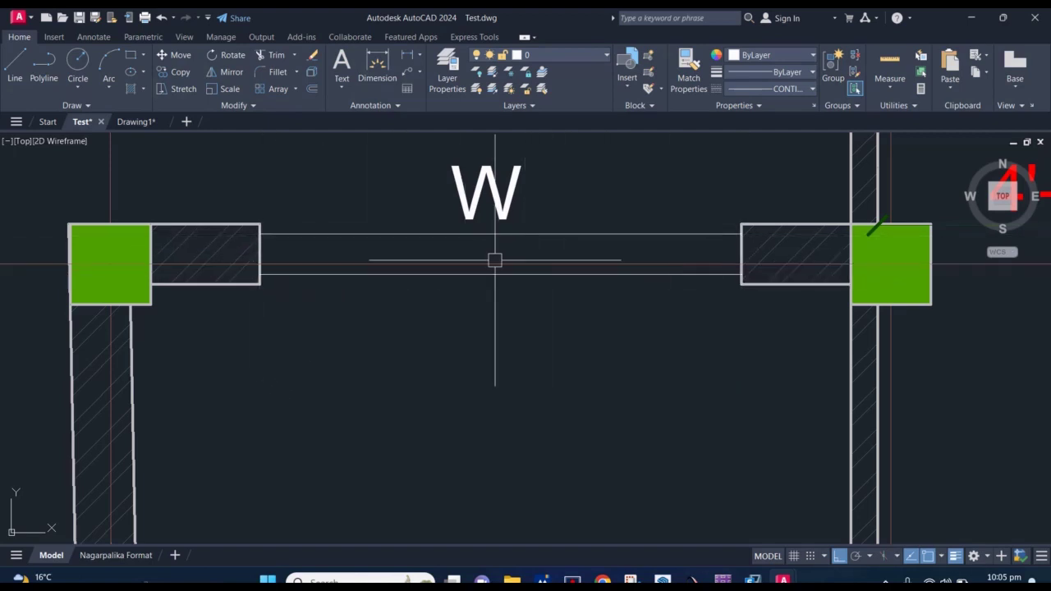
Run MLINE again at scale 2 for the inner window lines and check the result
{"action": "type", "text": "ML"}
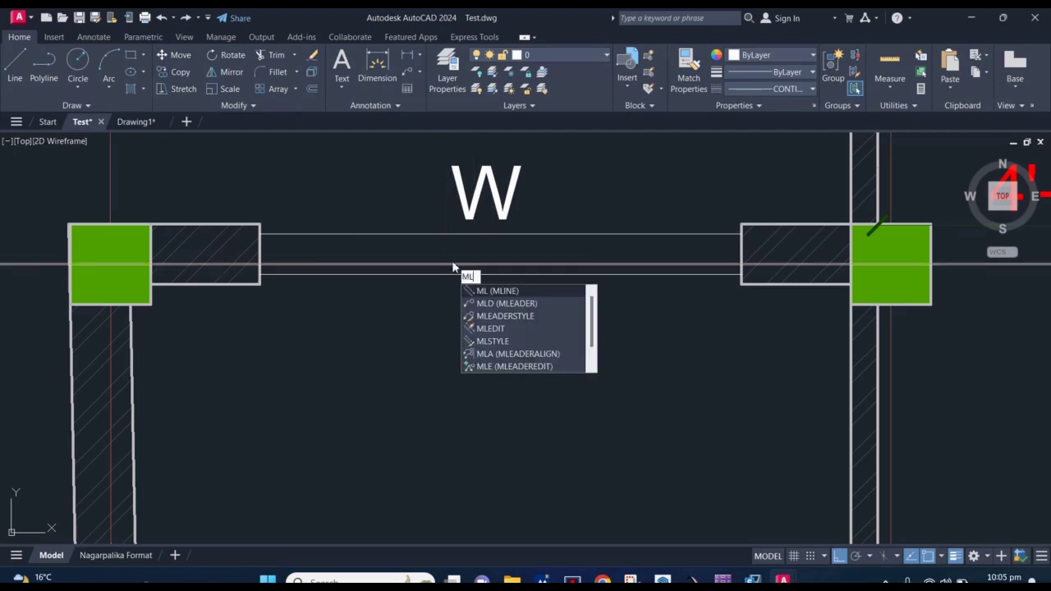
{"action": "key", "text": "Return"}
{"action": "type", "text": "s"}
{"action": "key", "text": "Return"}
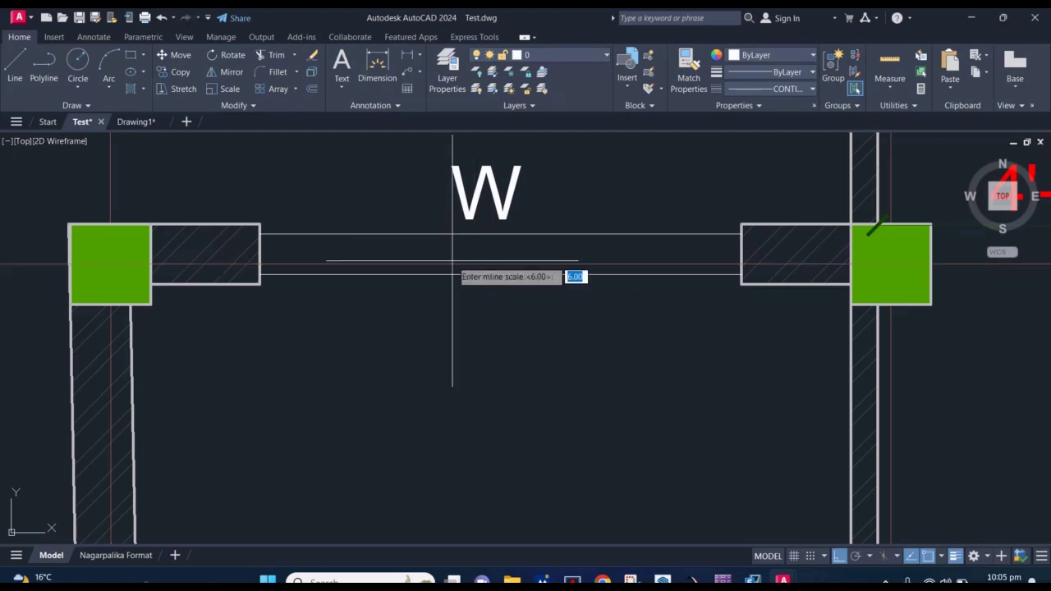
{"action": "type", "text": "2"}
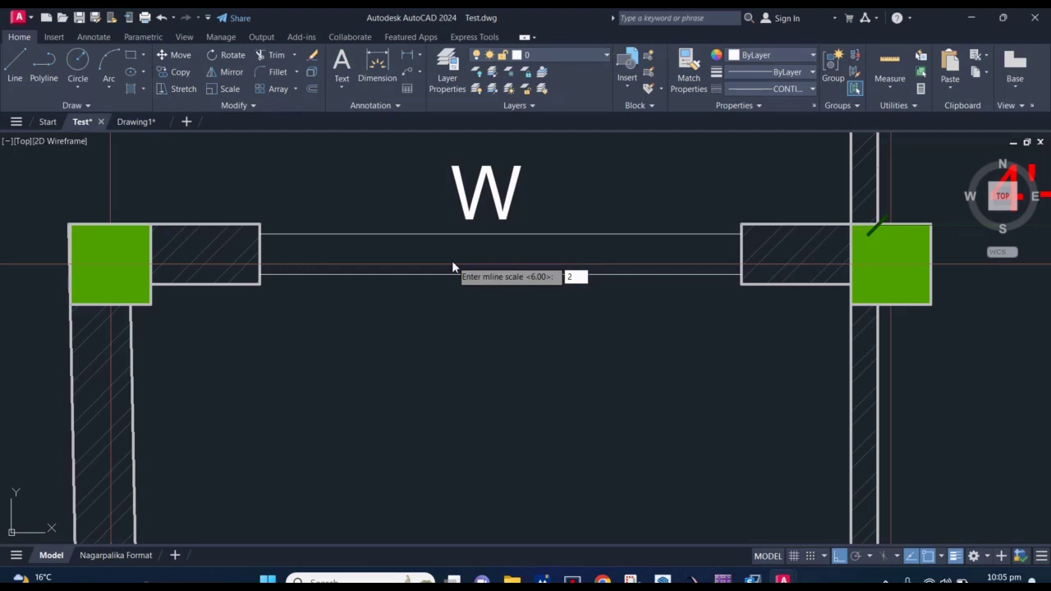
{"action": "key", "text": "Return"}
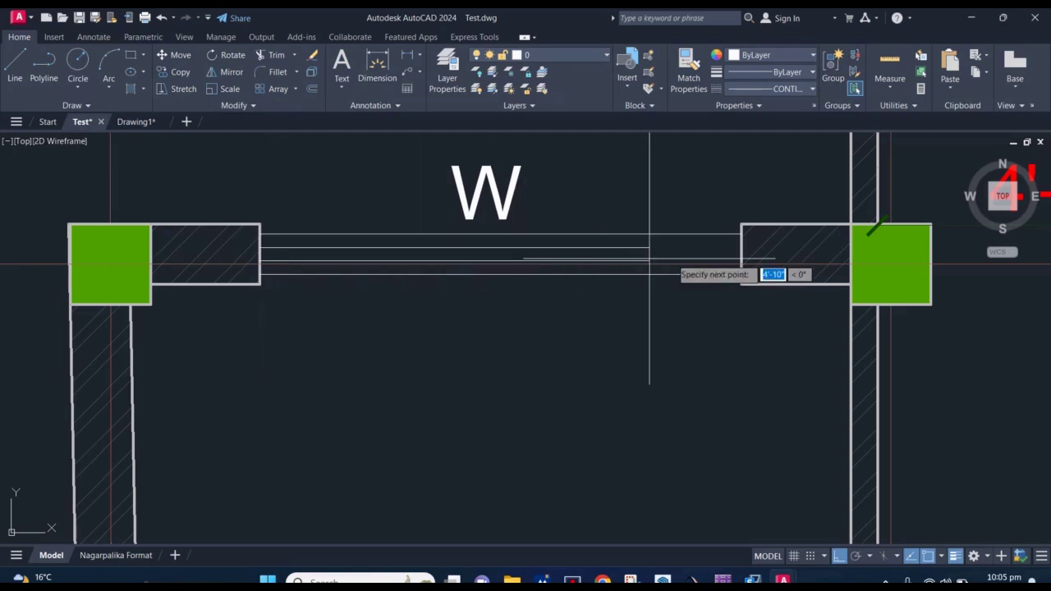
{"action": "scroll", "coordinate": [711, 256], "scroll_direction": "up", "scroll_amount": 2}
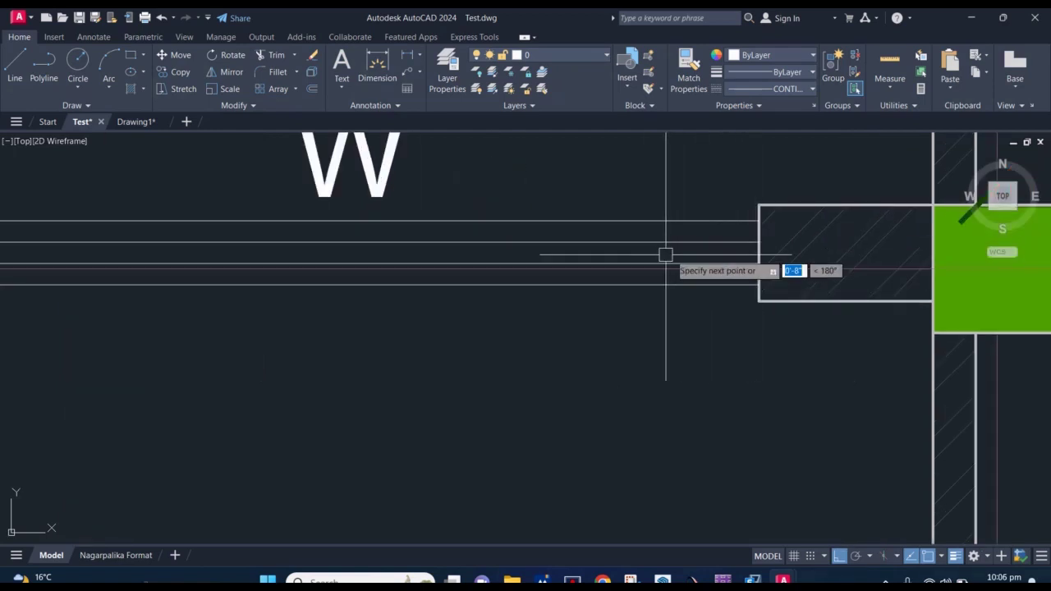
{"action": "scroll", "coordinate": [624, 268], "scroll_direction": "down", "scroll_amount": 4}
{"action": "scroll", "coordinate": [534, 266], "scroll_direction": "up", "scroll_amount": 2}
{"action": "left_click", "coordinate": [490, 238]}
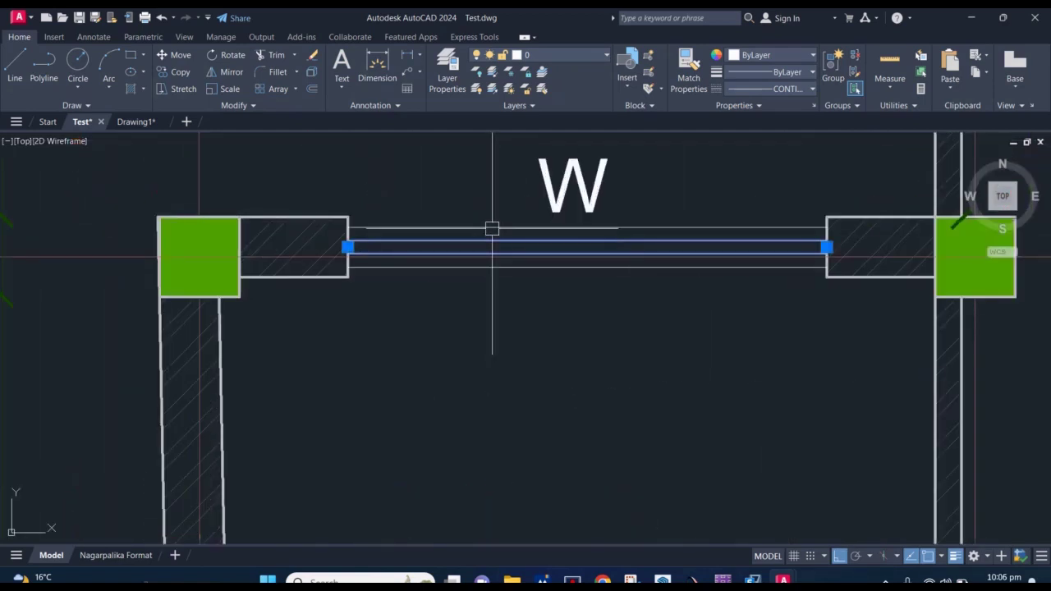
{"action": "key", "text": "Escape"}
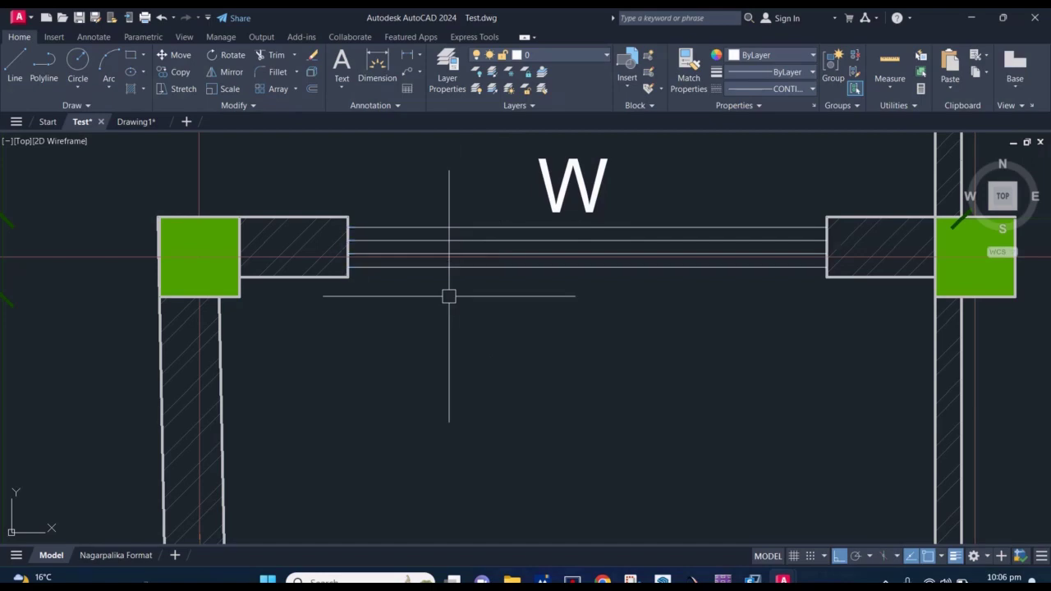
{"action": "scroll", "coordinate": [451, 298], "scroll_direction": "down", "scroll_amount": 2}
{"action": "scroll", "coordinate": [452, 298], "scroll_direction": "down", "scroll_amount": 3}
{"action": "scroll", "coordinate": [438, 309], "scroll_direction": "up", "scroll_amount": 3}
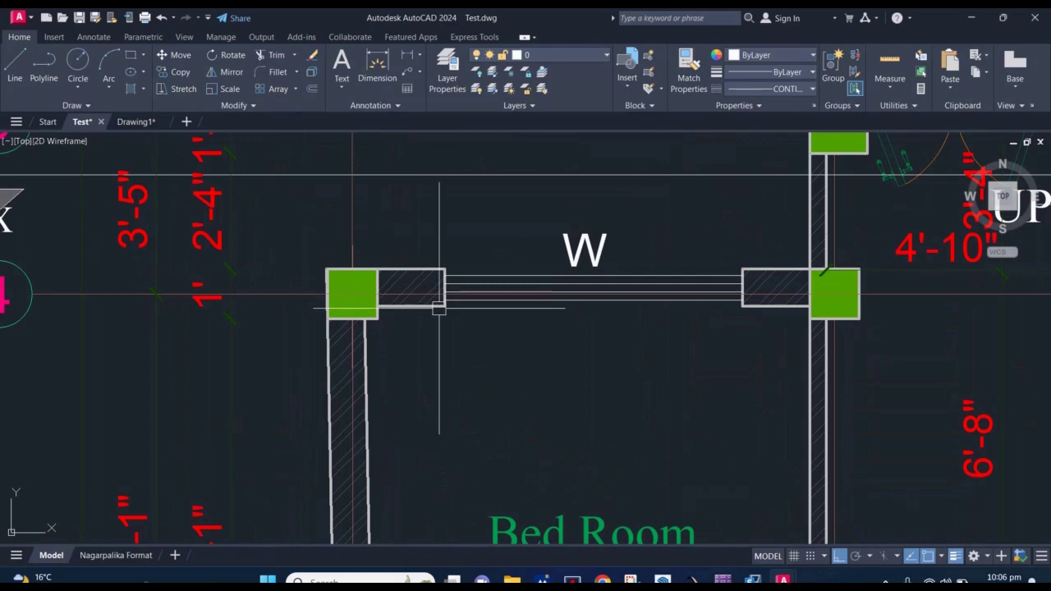
Erase the window, the leftover wall pieces and the W label
{"action": "left_click", "coordinate": [469, 329]}
{"action": "left_click", "coordinate": [425, 251]}
{"action": "key", "text": "Delete"}
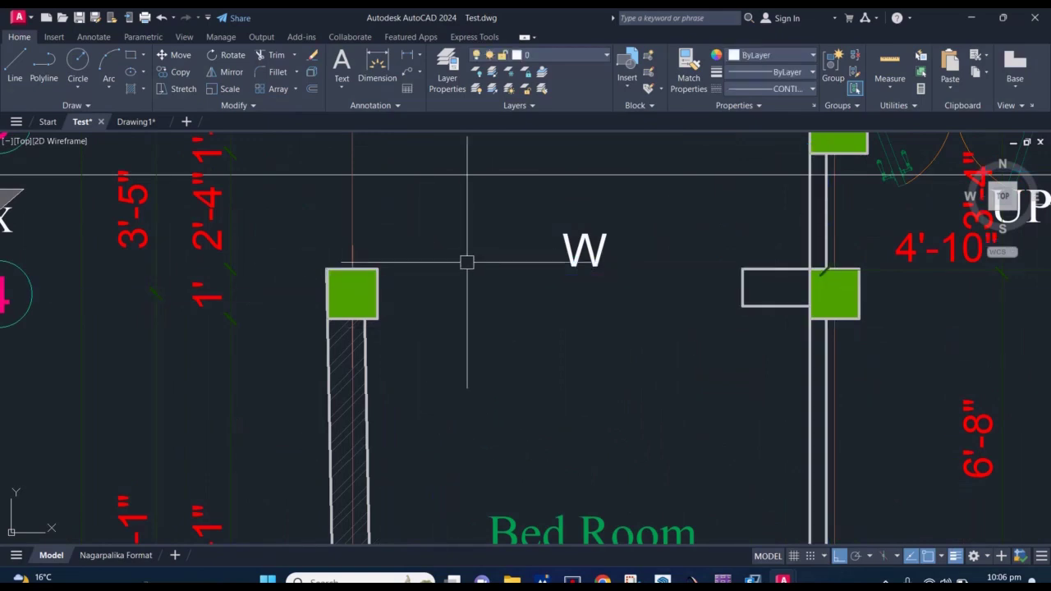
{"action": "middle_click_drag", "start_coordinate": [467, 263], "coordinate": [328, 263]}
{"action": "left_click", "coordinate": [649, 331]}
{"action": "left_click", "coordinate": [583, 246]}
{"action": "left_click", "coordinate": [554, 286]}
{"action": "left_click", "coordinate": [433, 246]}
{"action": "key", "text": "Delete"}
{"action": "middle_click_drag", "start_coordinate": [385, 291], "coordinate": [469, 272]}
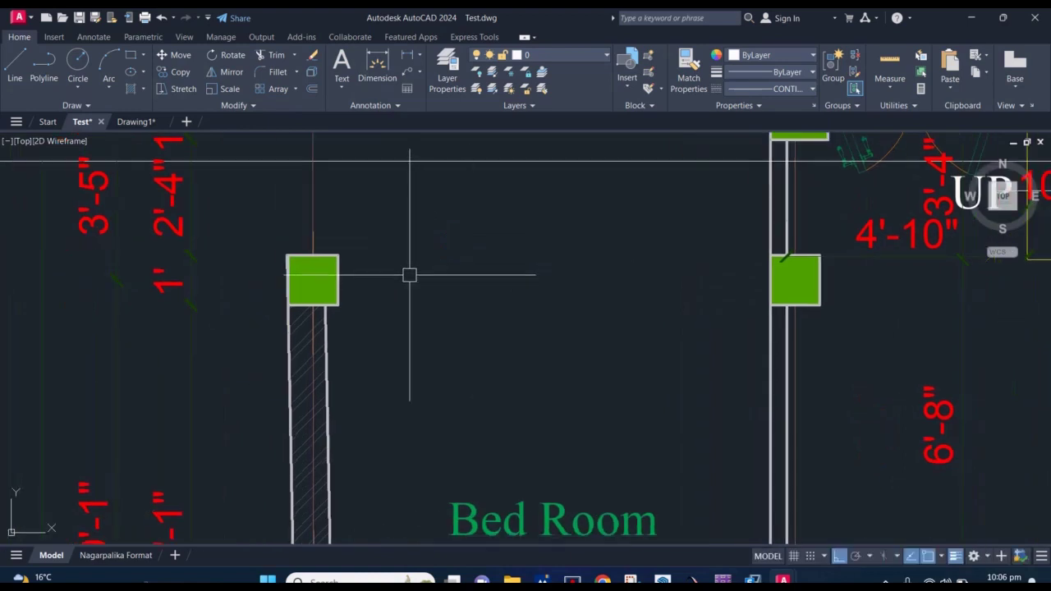
Draw a Zero-justified multiline between the two columns, then delete it
{"action": "type", "text": "ML"}
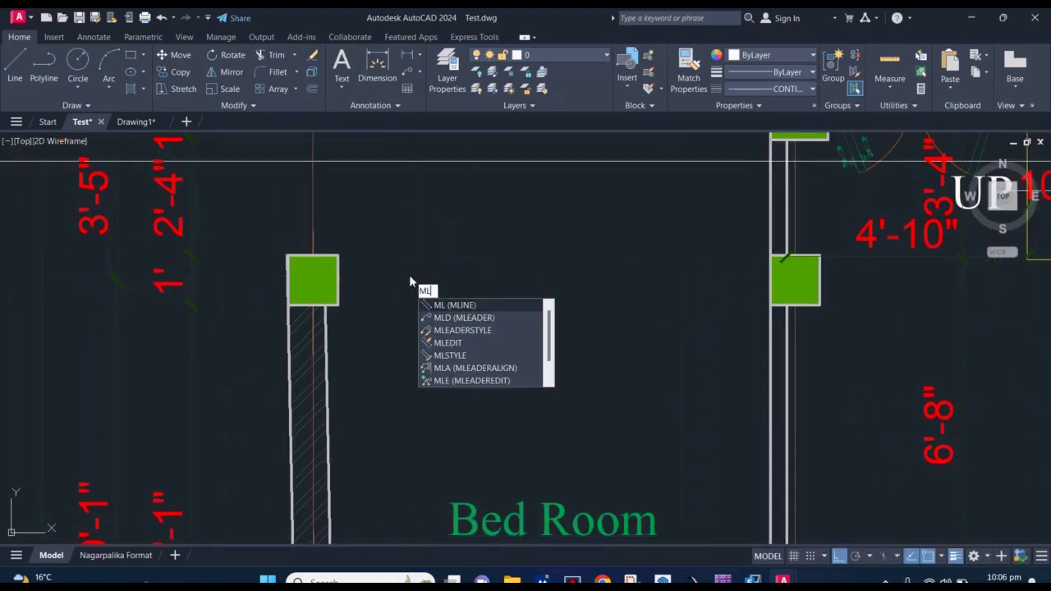
{"action": "key", "text": "Return"}
{"action": "type", "text": "j"}
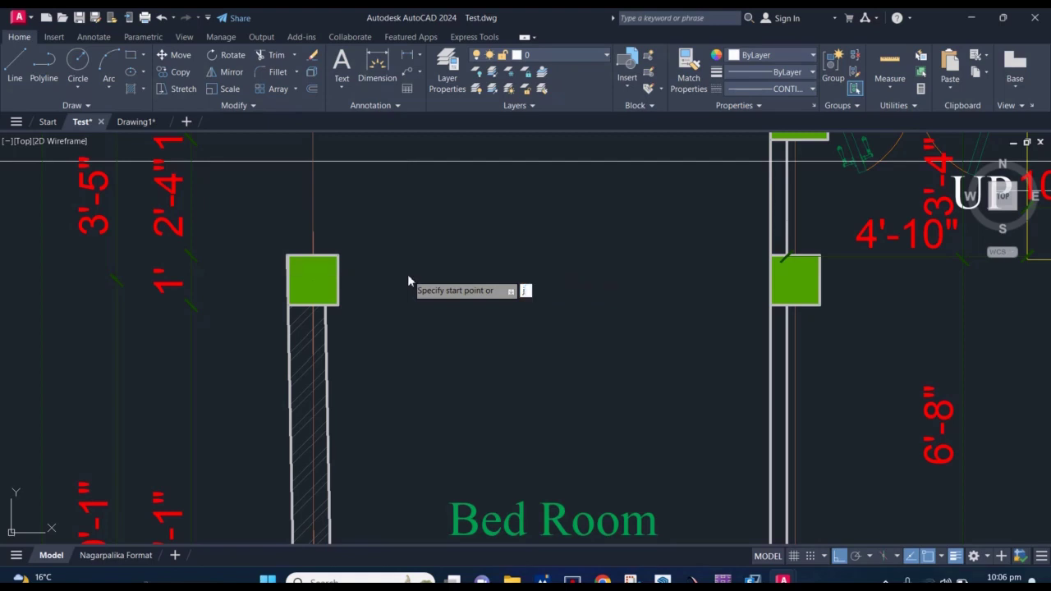
{"action": "key", "text": "Return"}
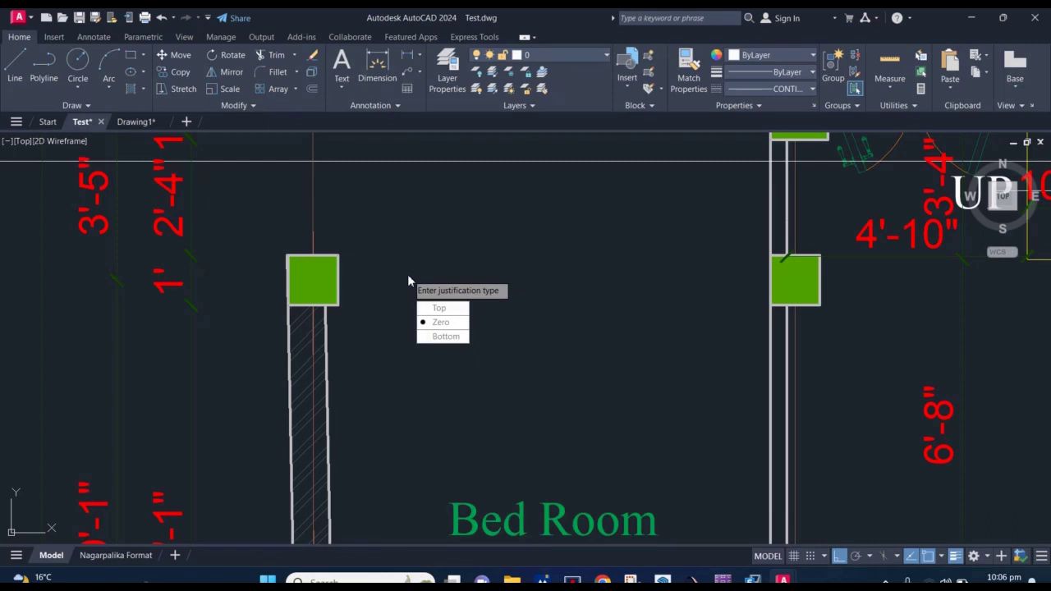
{"action": "left_click", "coordinate": [444, 324]}
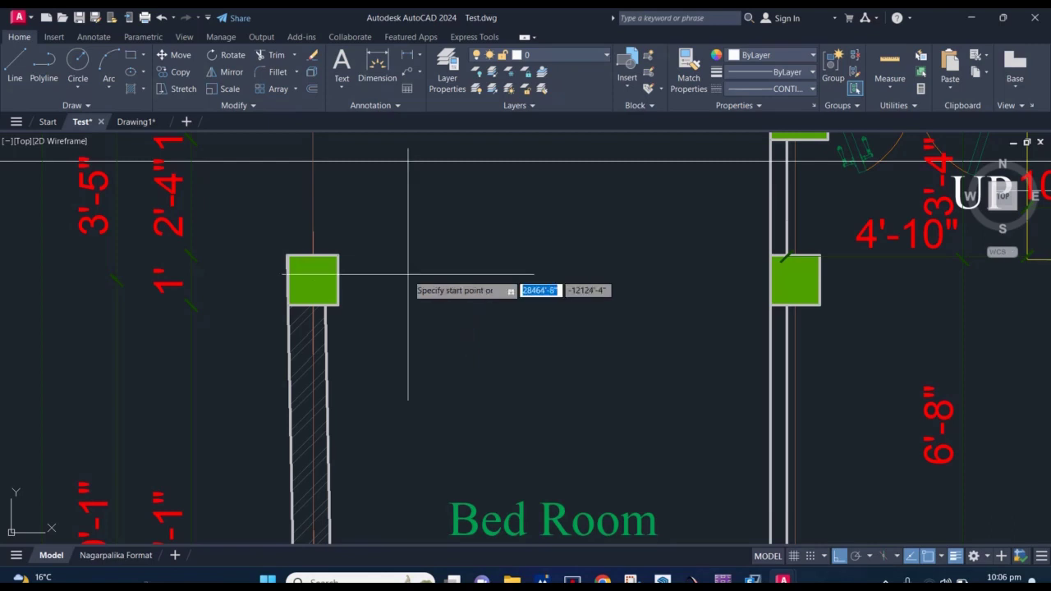
{"action": "left_click", "coordinate": [337, 280]}
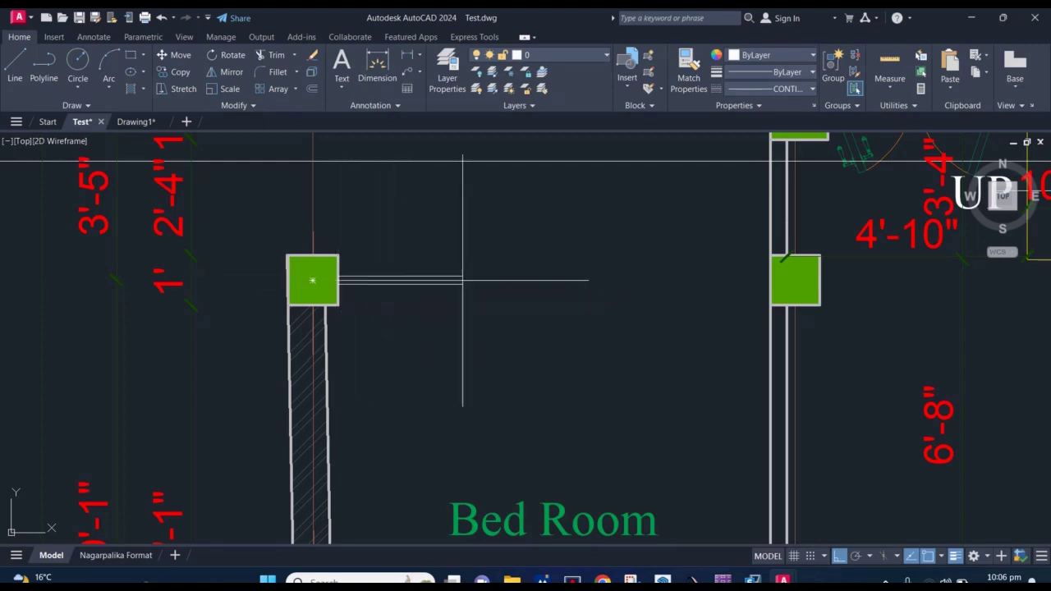
{"action": "scroll", "coordinate": [725, 280], "scroll_direction": "up", "scroll_amount": 4}
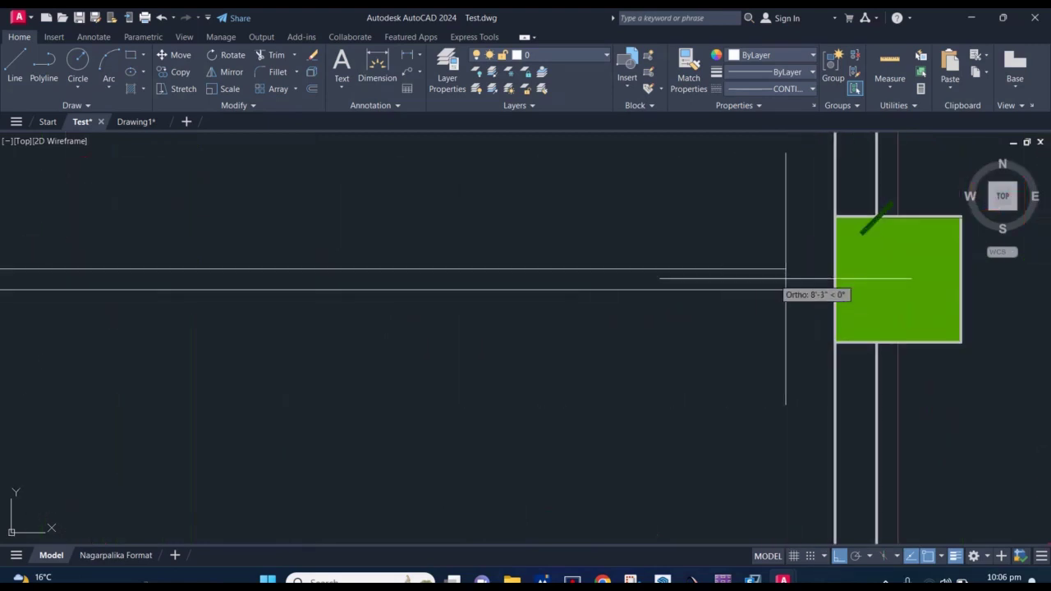
{"action": "left_click", "coordinate": [835, 280]}
{"action": "scroll", "coordinate": [829, 280], "scroll_direction": "down", "scroll_amount": 2}
{"action": "scroll", "coordinate": [829, 280], "scroll_direction": "down", "scroll_amount": 4}
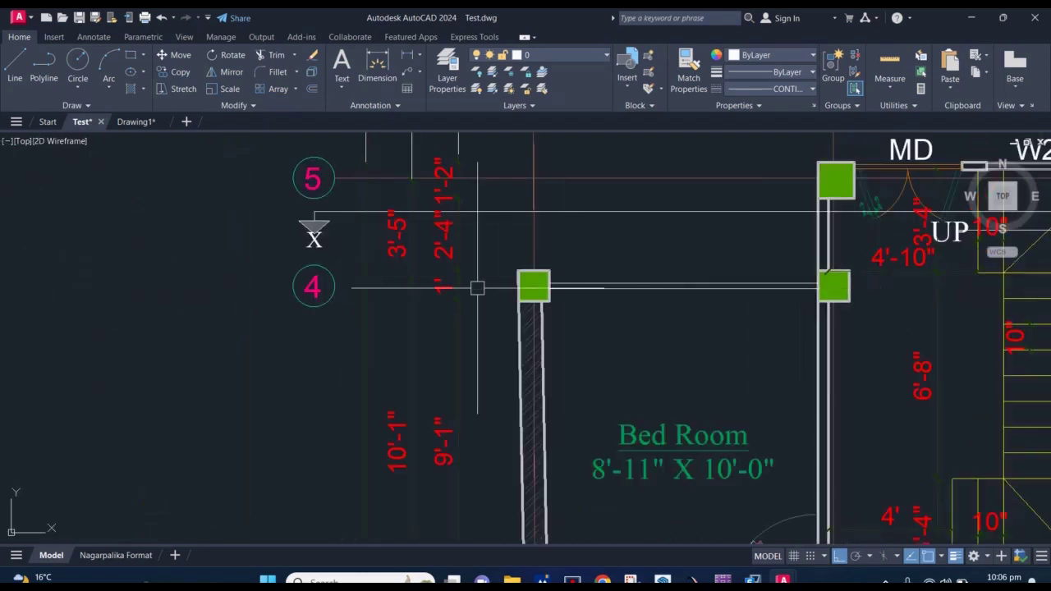
{"action": "scroll", "coordinate": [563, 284], "scroll_direction": "up", "scroll_amount": 6}
{"action": "scroll", "coordinate": [563, 287], "scroll_direction": "up", "scroll_amount": 2}
{"action": "mouse_move", "coordinate": [564, 287]}
{"action": "middle_mouse_down"}
{"action": "mouse_move", "coordinate": [487, 275]}
{"action": "mouse_move", "coordinate": [479, 293]}
{"action": "middle_mouse_up"}
{"action": "scroll", "coordinate": [403, 279], "scroll_direction": "up", "scroll_amount": 2}
{"action": "scroll", "coordinate": [403, 277], "scroll_direction": "down", "scroll_amount": 6}
{"action": "left_click", "coordinate": [459, 259]}
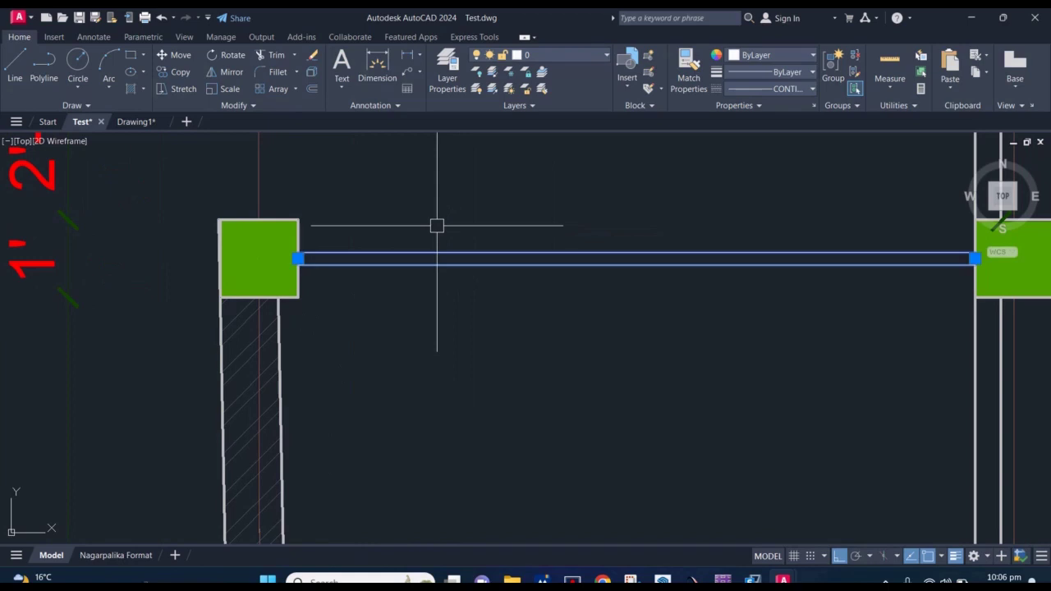
{"action": "key", "text": "Delete"}
{"action": "mouse_move", "coordinate": [309, 225]}
{"action": "middle_mouse_down"}
{"action": "mouse_move", "coordinate": [304, 238]}
{"action": "mouse_move", "coordinate": [218, 235]}
{"action": "middle_mouse_up"}
{"action": "type", "text": "mi"}
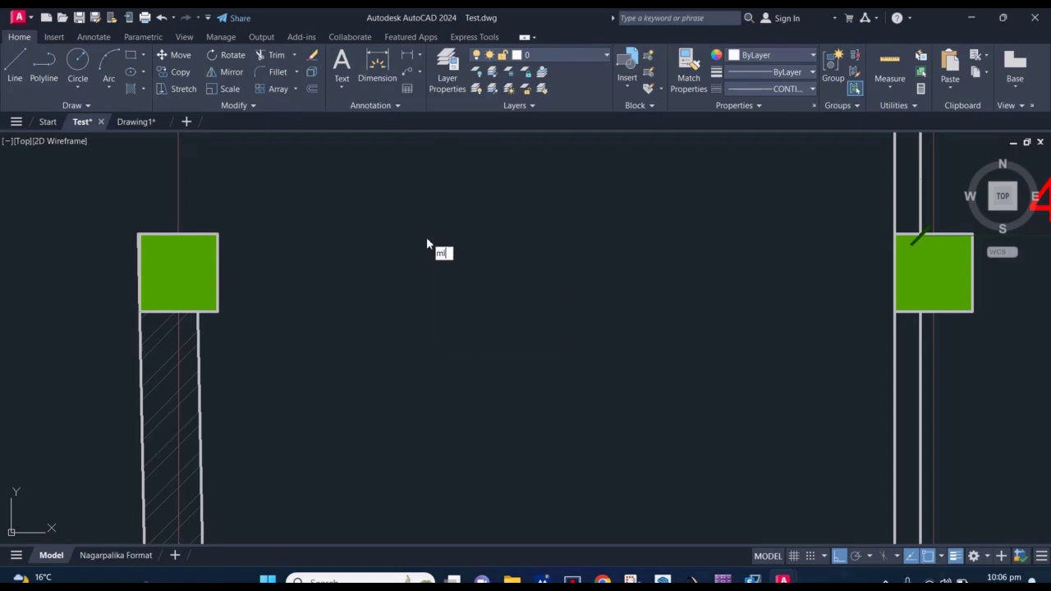
{"action": "type", "text": "l"}
{"action": "key", "text": "Return"}
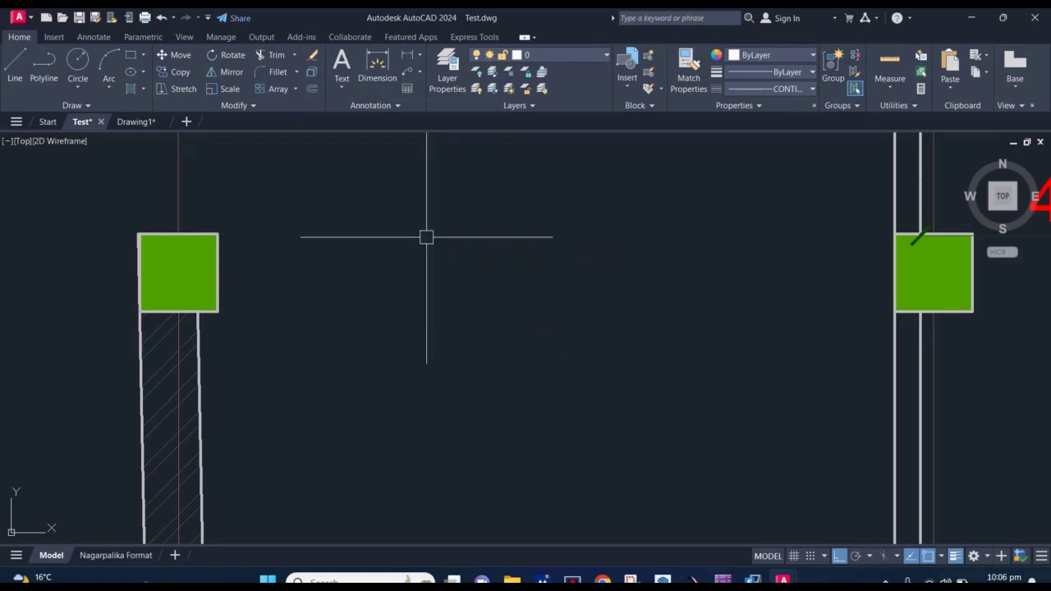
{"action": "type", "text": "l"}
{"action": "key", "text": "Return"}
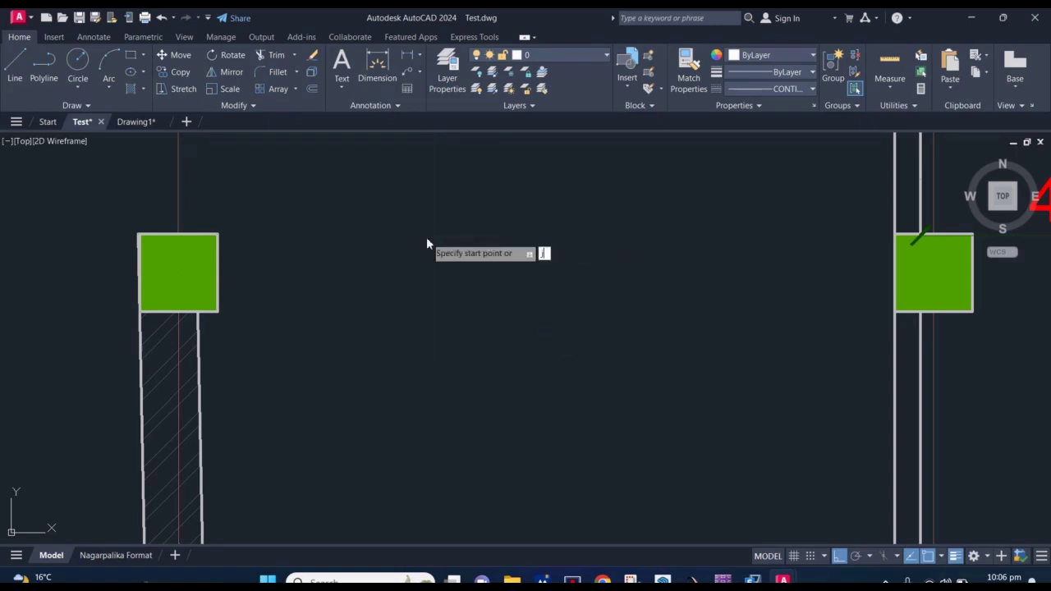
{"action": "type", "text": "j"}
{"action": "key", "text": "Return"}
{"action": "key", "text": "Up"}
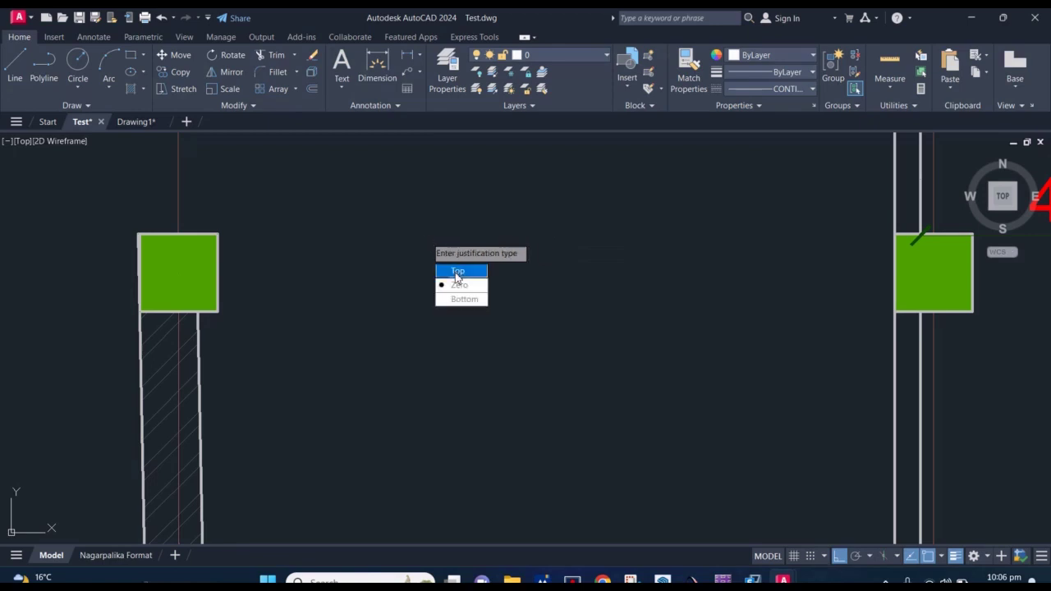
{"action": "key", "text": "Return"}
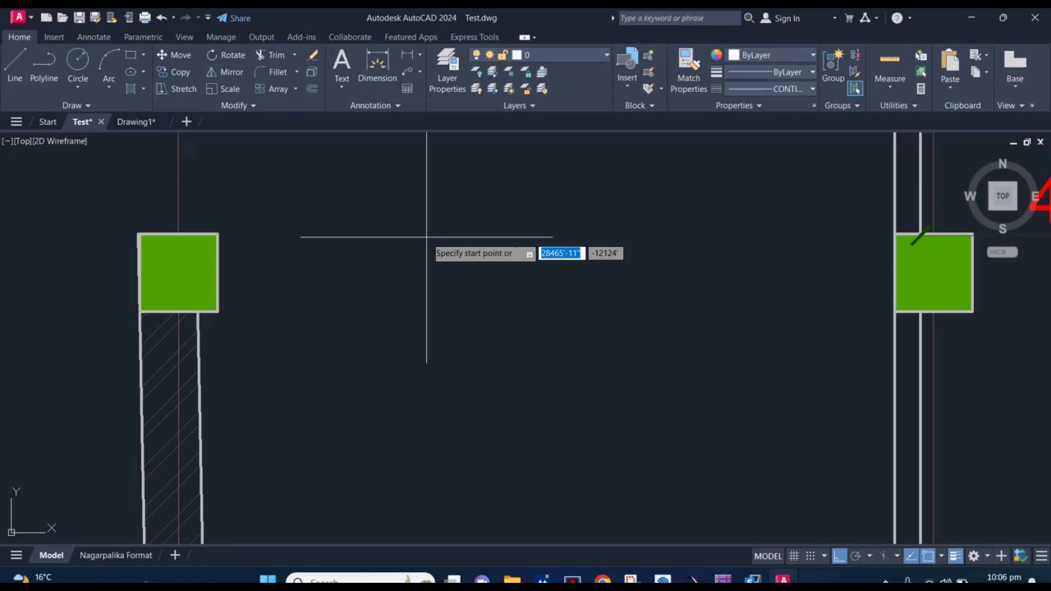
{"action": "type", "text": "9"}
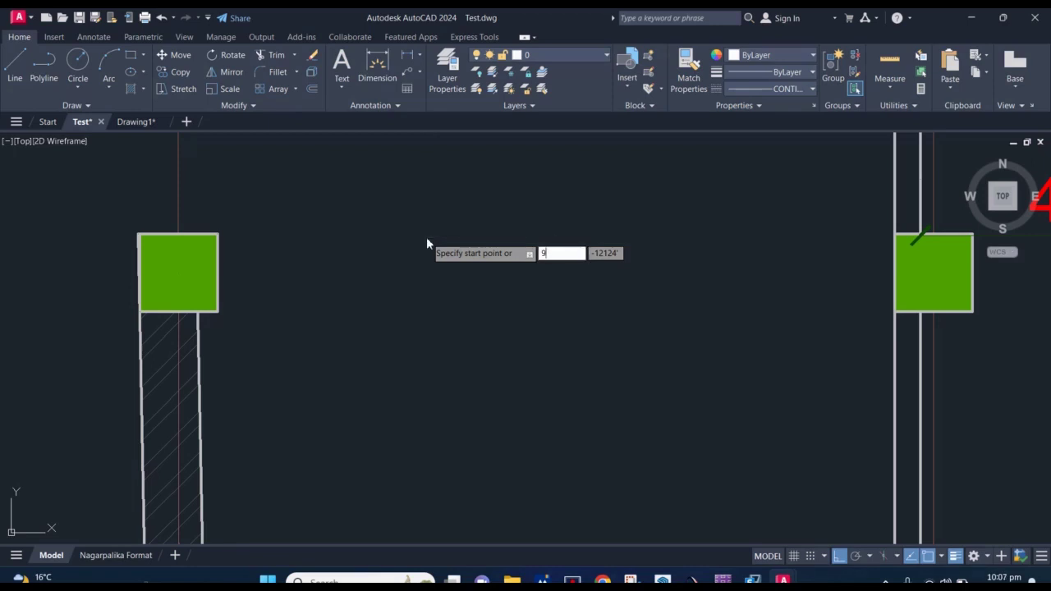
{"action": "key", "text": "Return"}
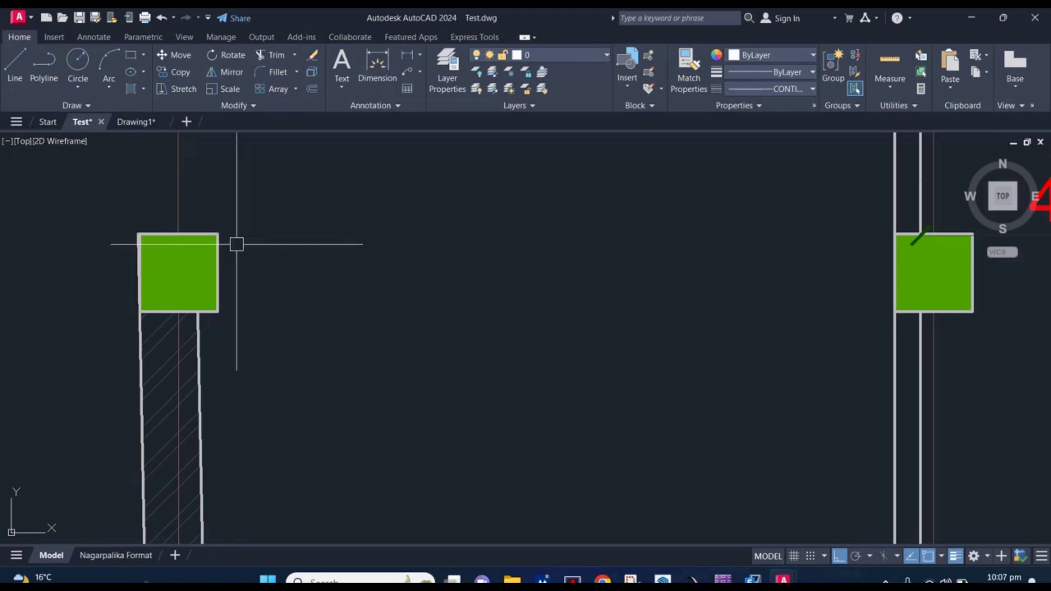
{"action": "left_click", "coordinate": [218, 235]}
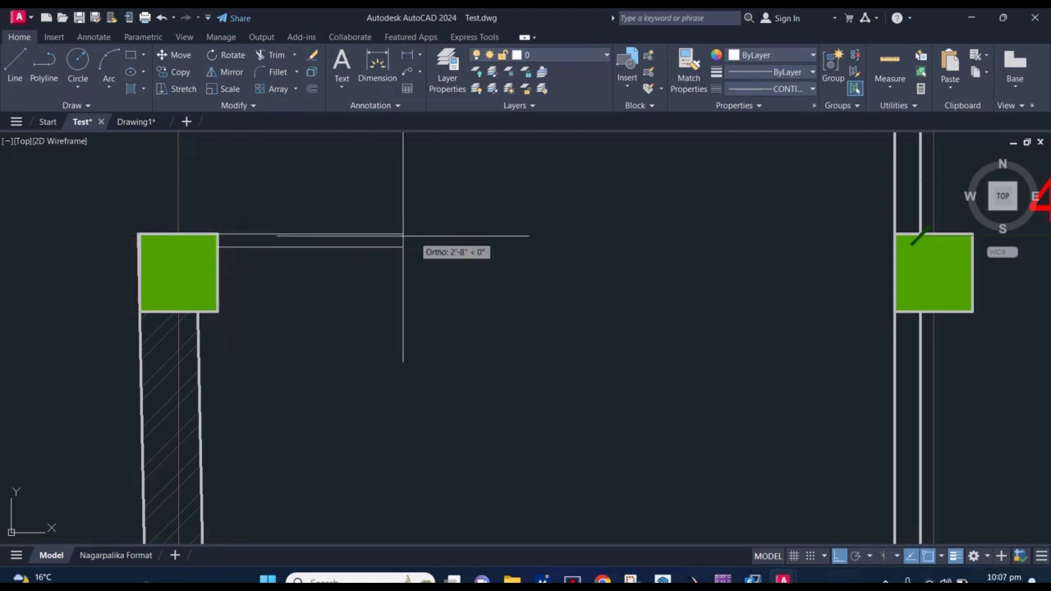
{"action": "scroll", "coordinate": [435, 235], "scroll_direction": "up", "scroll_amount": 3}
{"action": "scroll", "coordinate": [254, 249], "scroll_direction": "up", "scroll_amount": 2}
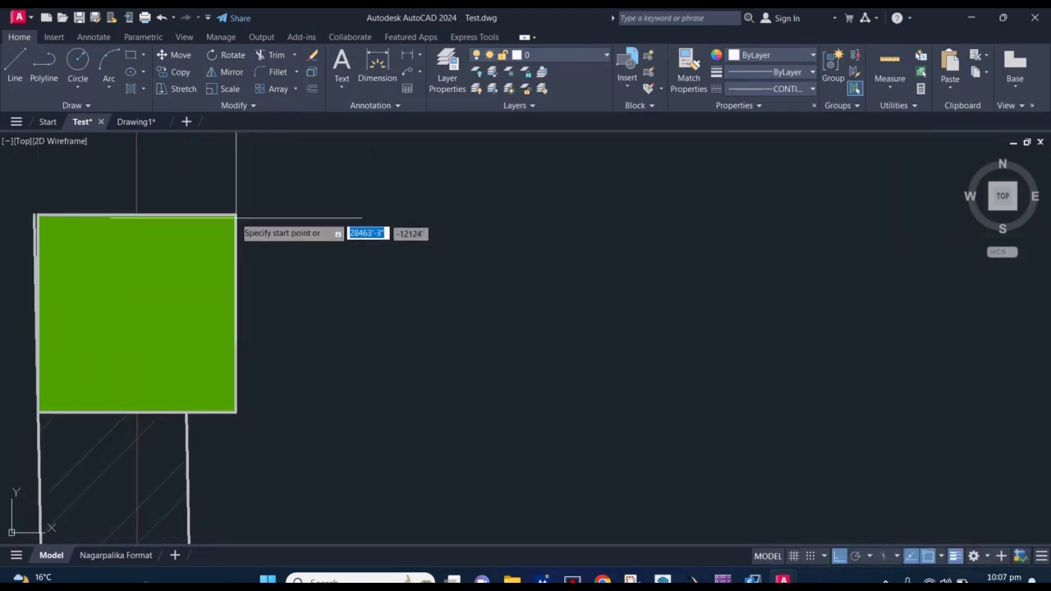
{"action": "left_click", "coordinate": [235, 217]}
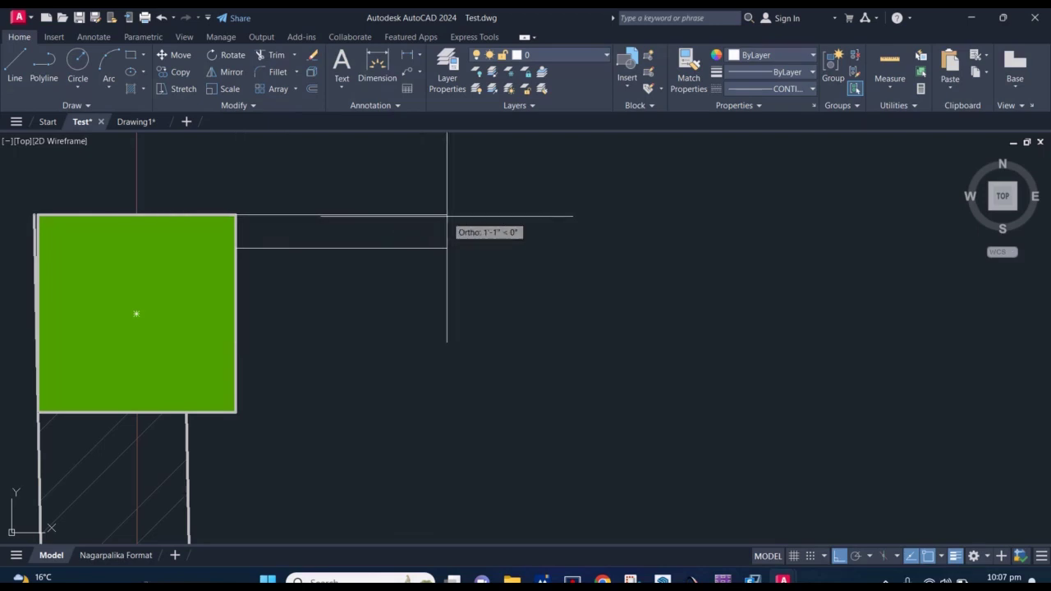
{"action": "scroll", "coordinate": [447, 217], "scroll_direction": "down", "scroll_amount": 2}
{"action": "middle_click_drag", "start_coordinate": [447, 217], "coordinate": [340, 230]}
{"action": "key", "text": "Escape"}
{"action": "scroll", "coordinate": [389, 228], "scroll_direction": "down", "scroll_amount": 4}
{"action": "type", "text": "mlj"}
{"action": "key", "text": "Return"}
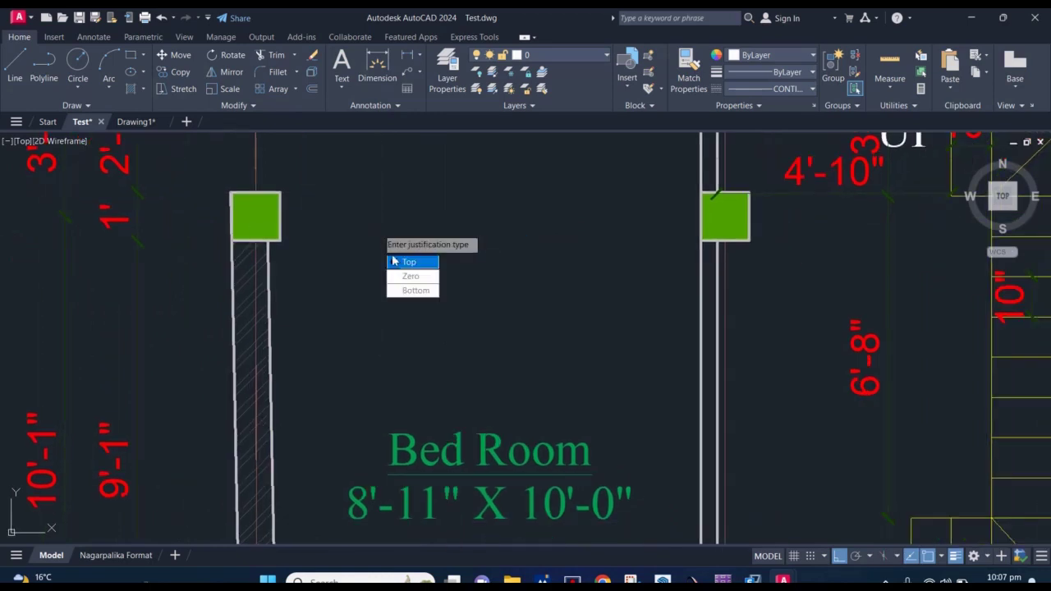
{"action": "left_click", "coordinate": [410, 292]}
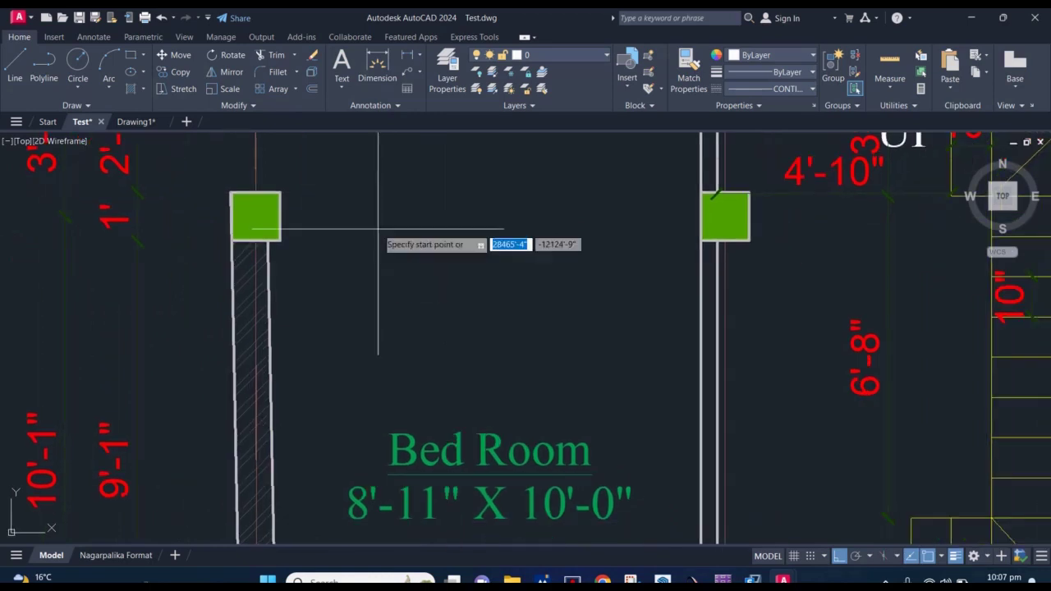
{"action": "left_click", "coordinate": [280, 191]}
{"action": "left_click", "coordinate": [524, 190]}
{"action": "scroll", "coordinate": [259, 189], "scroll_direction": "up", "scroll_amount": 5}
{"action": "left_click", "coordinate": [355, 204]}
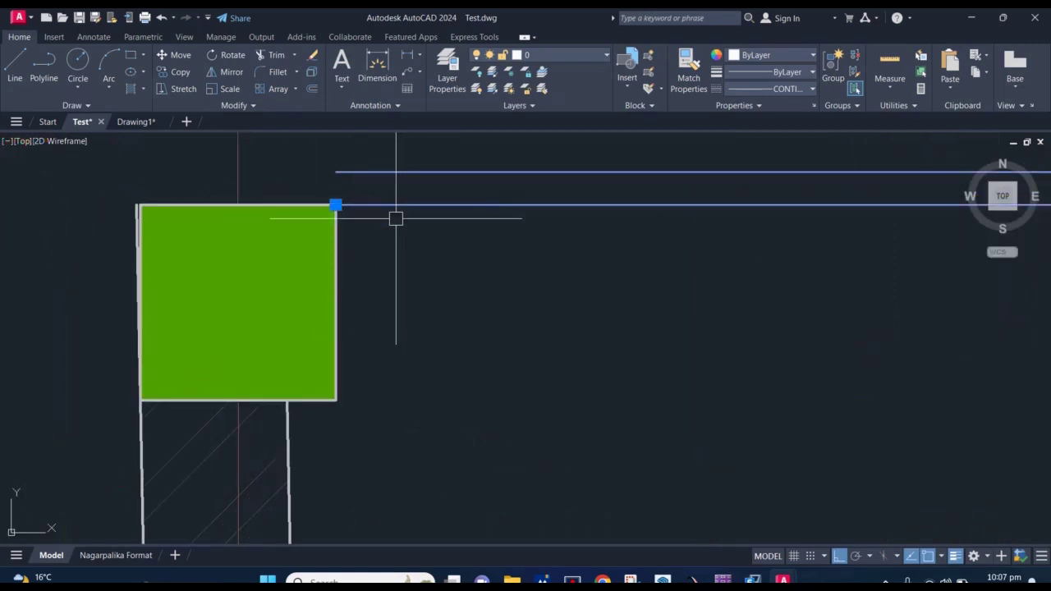
{"action": "scroll", "coordinate": [395, 219], "scroll_direction": "down", "scroll_amount": 2}
{"action": "scroll", "coordinate": [395, 218], "scroll_direction": "down", "scroll_amount": 2}
{"action": "key", "text": "Escape"}
{"action": "left_click", "coordinate": [481, 255]}
{"action": "left_click", "coordinate": [440, 174]}
{"action": "key", "text": "Delete"}
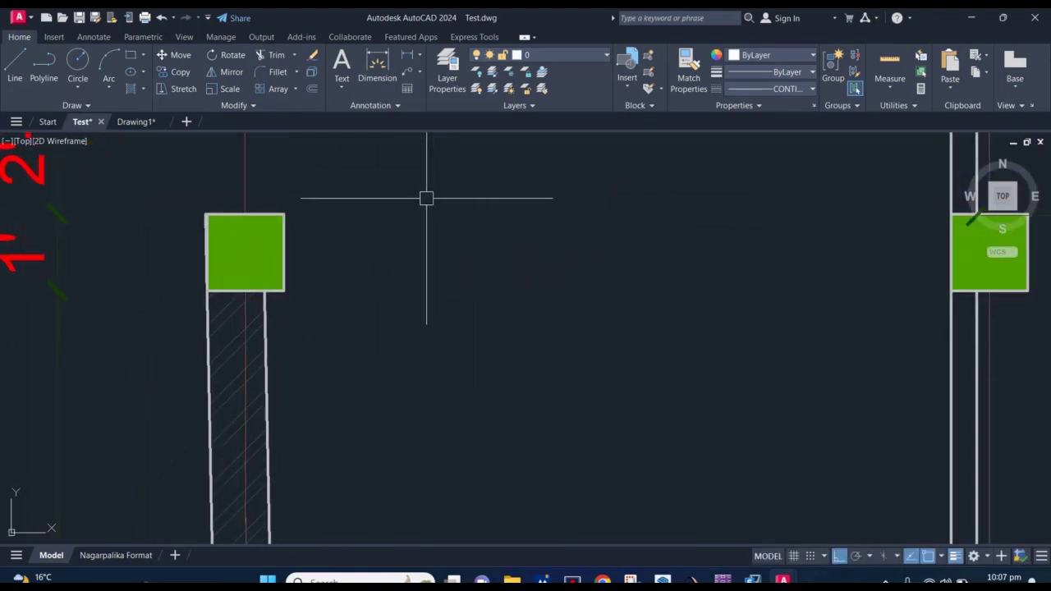
{"action": "scroll", "coordinate": [426, 198], "scroll_direction": "down", "scroll_amount": 3}
{"action": "scroll", "coordinate": [422, 204], "scroll_direction": "down", "scroll_amount": 1}
{"action": "scroll", "coordinate": [394, 204], "scroll_direction": "down", "scroll_amount": 1}
{"action": "scroll", "coordinate": [364, 204], "scroll_direction": "down", "scroll_amount": 2}
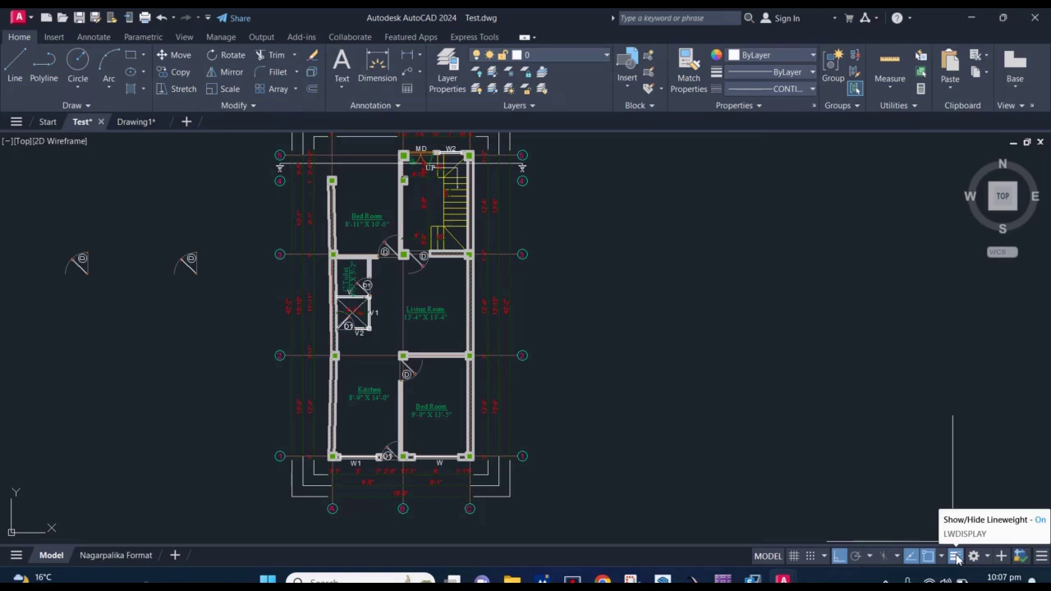
{"action": "left_click", "coordinate": [957, 559]}
{"action": "scroll", "coordinate": [373, 179], "scroll_direction": "up", "scroll_amount": 4}
{"action": "middle_click_drag", "start_coordinate": [378, 226], "coordinate": [378, 272]}
{"action": "scroll", "coordinate": [377, 272], "scroll_direction": "down", "scroll_amount": 3}
{"action": "middle_click_drag", "start_coordinate": [390, 388], "coordinate": [395, 188]}
{"action": "mouse_move", "coordinate": [369, 352]}
{"action": "middle_mouse_down"}
{"action": "mouse_move", "coordinate": [370, 274]}
{"action": "mouse_move", "coordinate": [360, 394]}
{"action": "middle_mouse_up"}
{"action": "middle_click_drag", "start_coordinate": [365, 271], "coordinate": [351, 369]}
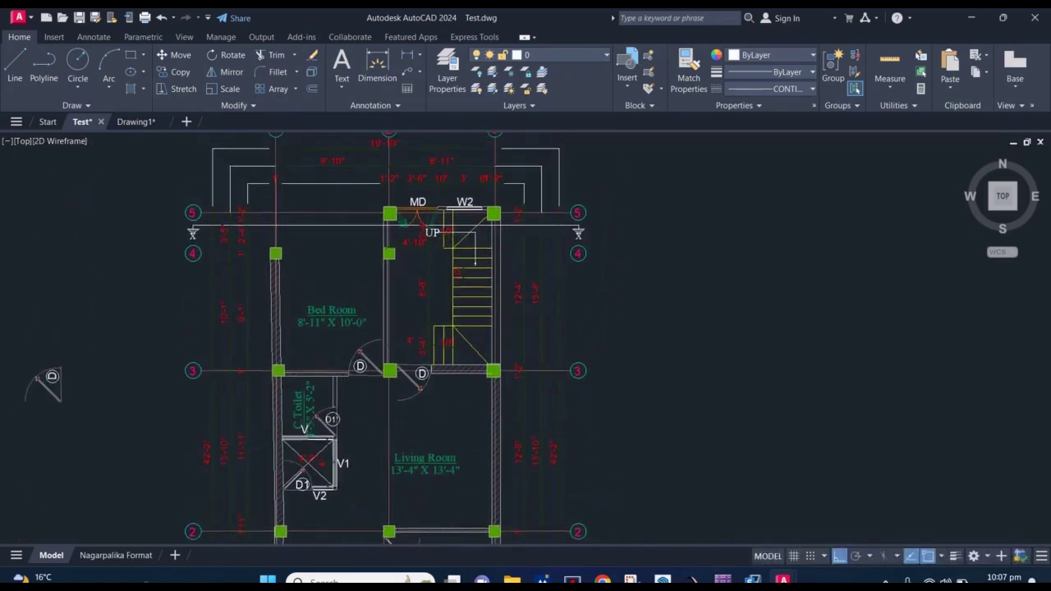
{"action": "scroll", "coordinate": [341, 244], "scroll_direction": "up", "scroll_amount": 2}
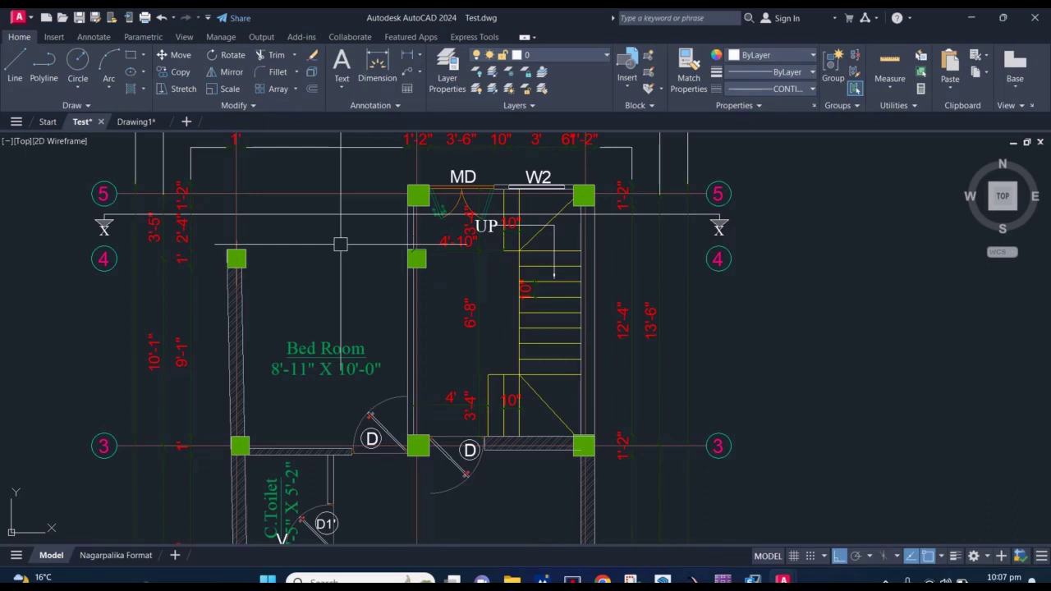
{"action": "scroll", "coordinate": [312, 253], "scroll_direction": "up", "scroll_amount": 4}
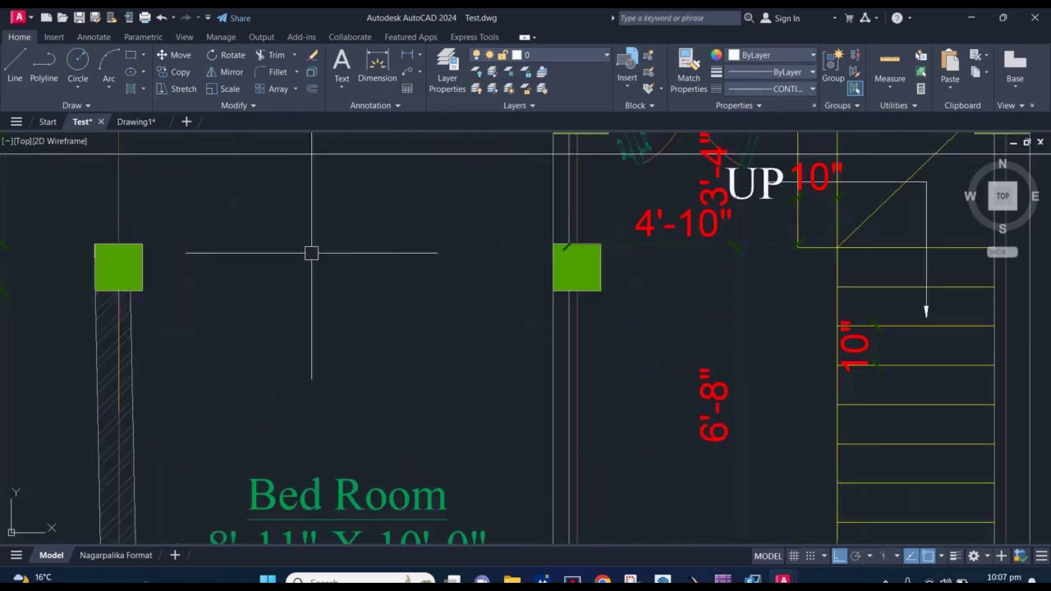
{"action": "scroll", "coordinate": [312, 253], "scroll_direction": "down", "scroll_amount": 4}
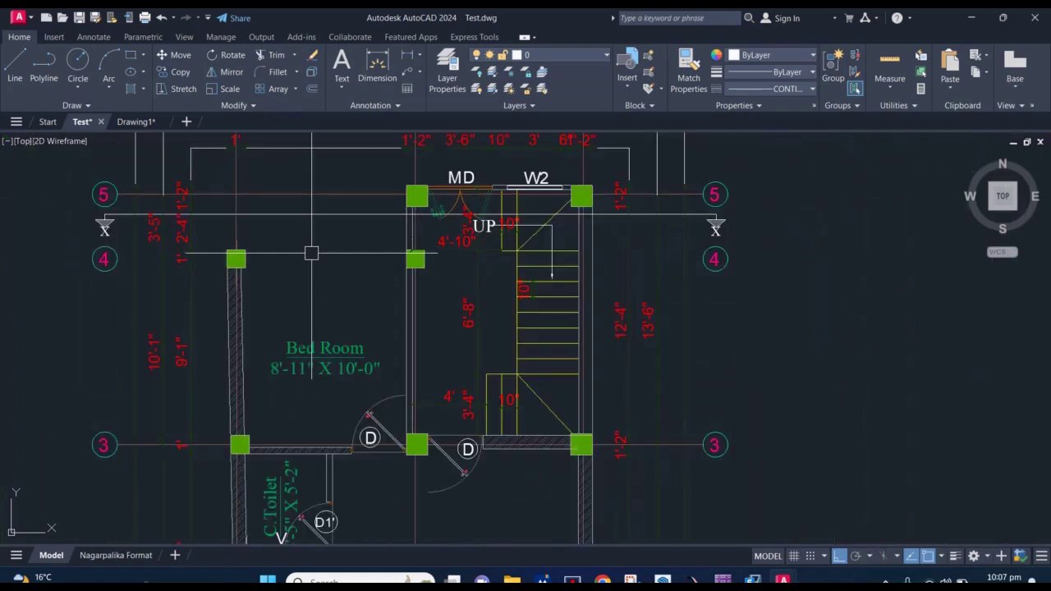
{"action": "scroll", "coordinate": [311, 253], "scroll_direction": "down", "scroll_amount": 2}
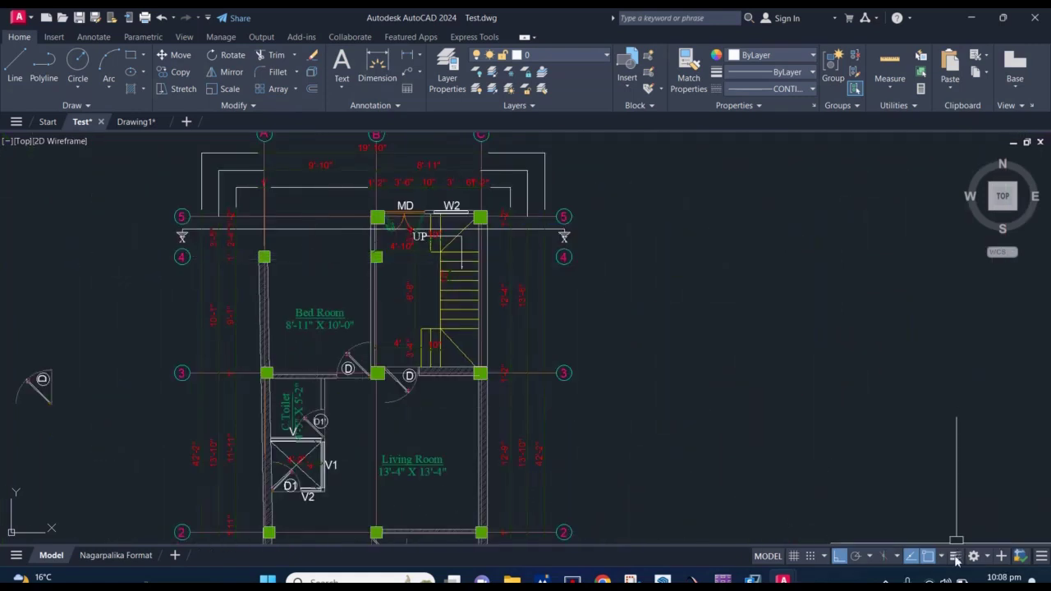
{"action": "scroll", "coordinate": [256, 274], "scroll_direction": "up", "scroll_amount": 6}
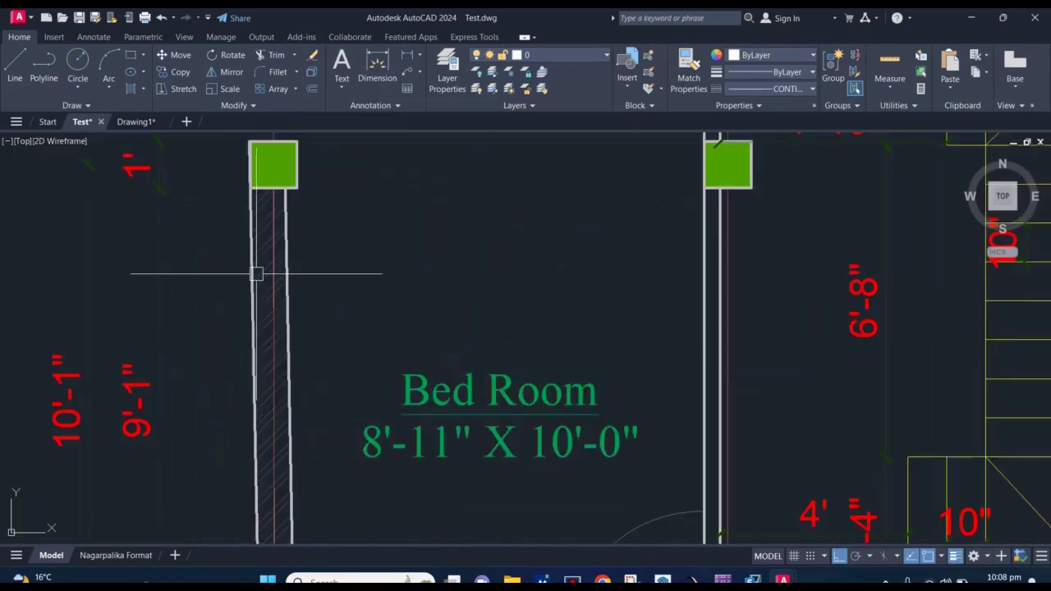
{"action": "scroll", "coordinate": [364, 265], "scroll_direction": "down", "scroll_amount": 4}
{"action": "middle_click_drag", "start_coordinate": [383, 232], "coordinate": [371, 248]}
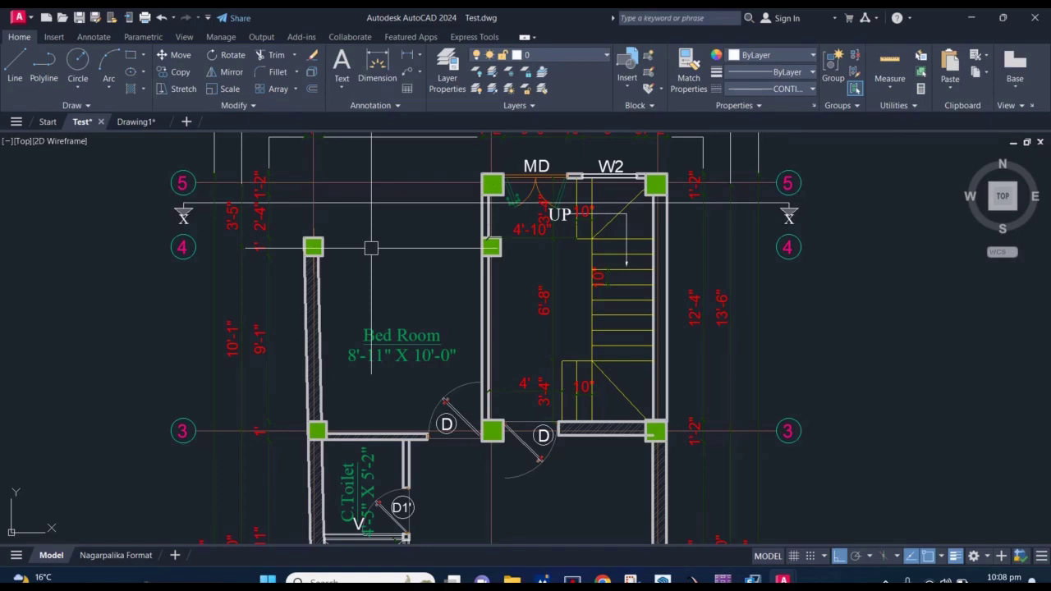
{"action": "scroll", "coordinate": [371, 247], "scroll_direction": "down", "scroll_amount": 4}
{"action": "scroll", "coordinate": [387, 277], "scroll_direction": "down", "scroll_amount": 3}
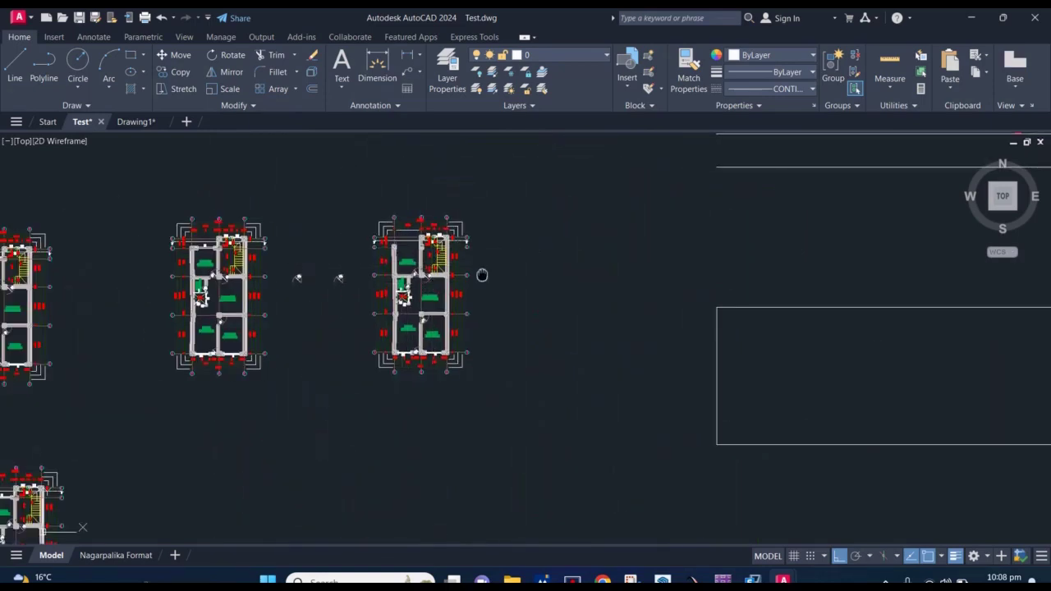
Crossing-select the left door and rotate it 270° with RO
{"action": "middle_click_drag", "start_coordinate": [279, 287], "coordinate": [397, 289]}
{"action": "scroll", "coordinate": [427, 329], "scroll_direction": "up", "scroll_amount": 5}
{"action": "scroll", "coordinate": [437, 366], "scroll_direction": "up", "scroll_amount": 3}
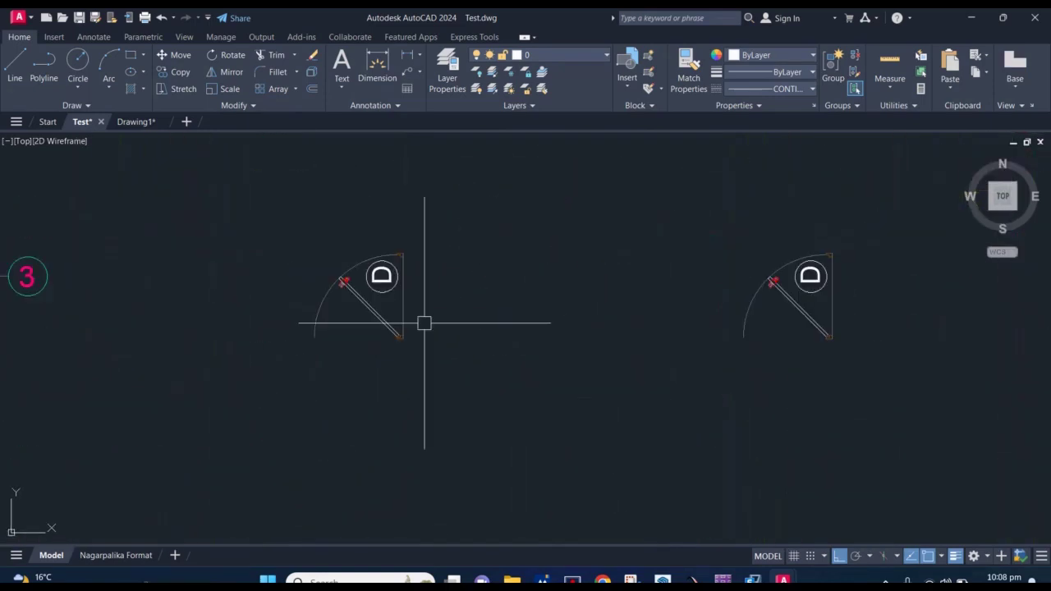
{"action": "left_click", "coordinate": [438, 366]}
{"action": "left_click", "coordinate": [254, 218]}
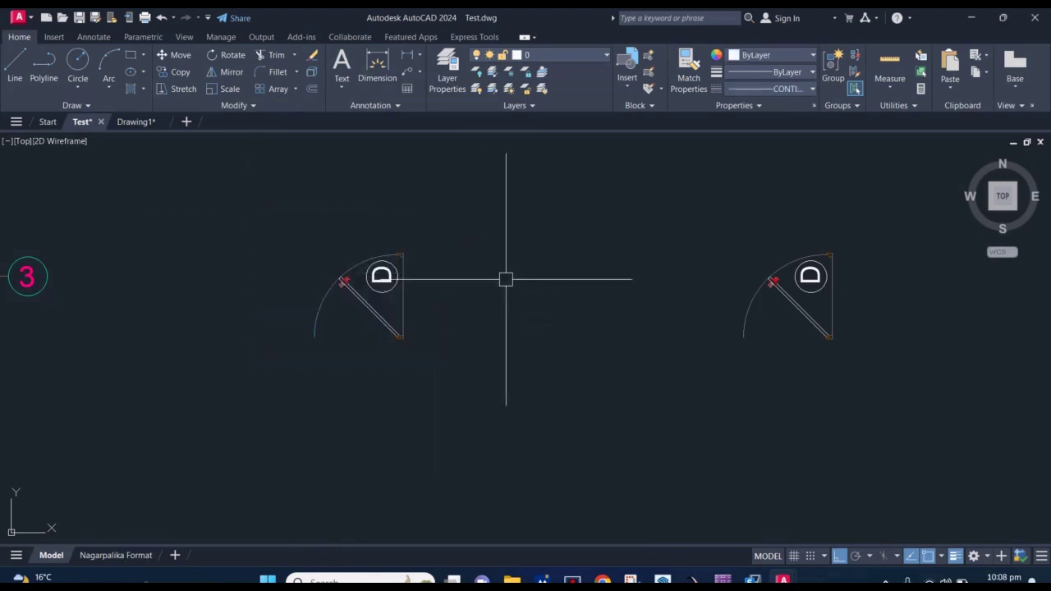
{"action": "left_click", "coordinate": [448, 362]}
{"action": "left_click", "coordinate": [239, 219]}
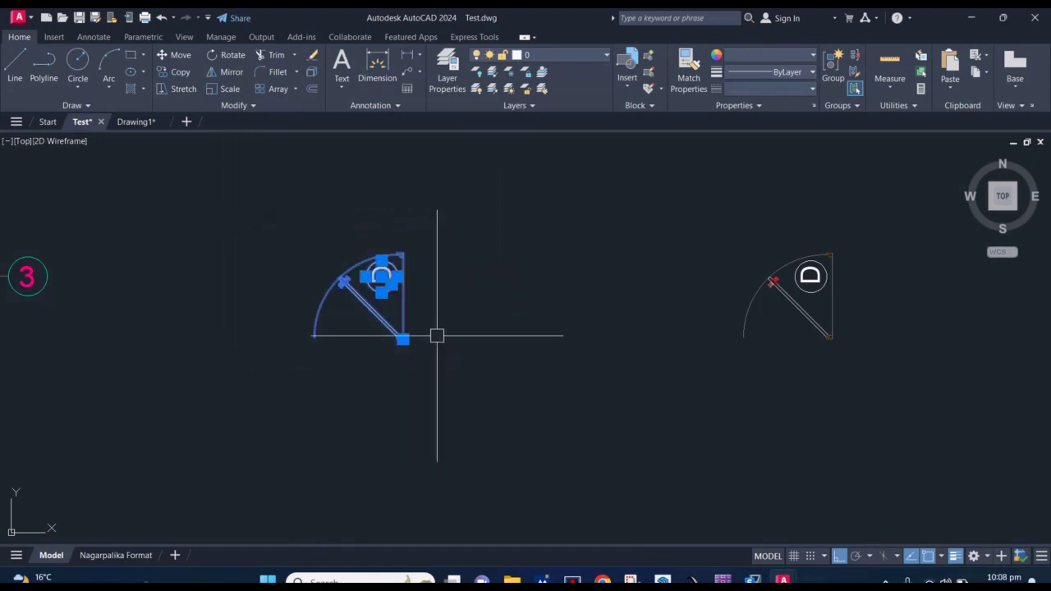
{"action": "type", "text": "ro"}
{"action": "key", "text": "Return"}
{"action": "left_click", "coordinate": [392, 292]}
{"action": "left_click", "coordinate": [399, 409]}
Add a 3' linear dimension along the door's bottom edge, placed below the door
{"action": "scroll", "coordinate": [394, 378], "scroll_direction": "up", "scroll_amount": 3}
{"action": "scroll", "coordinate": [387, 303], "scroll_direction": "up", "scroll_amount": 2}
{"action": "type", "text": "dli"}
{"action": "key", "text": "Return"}
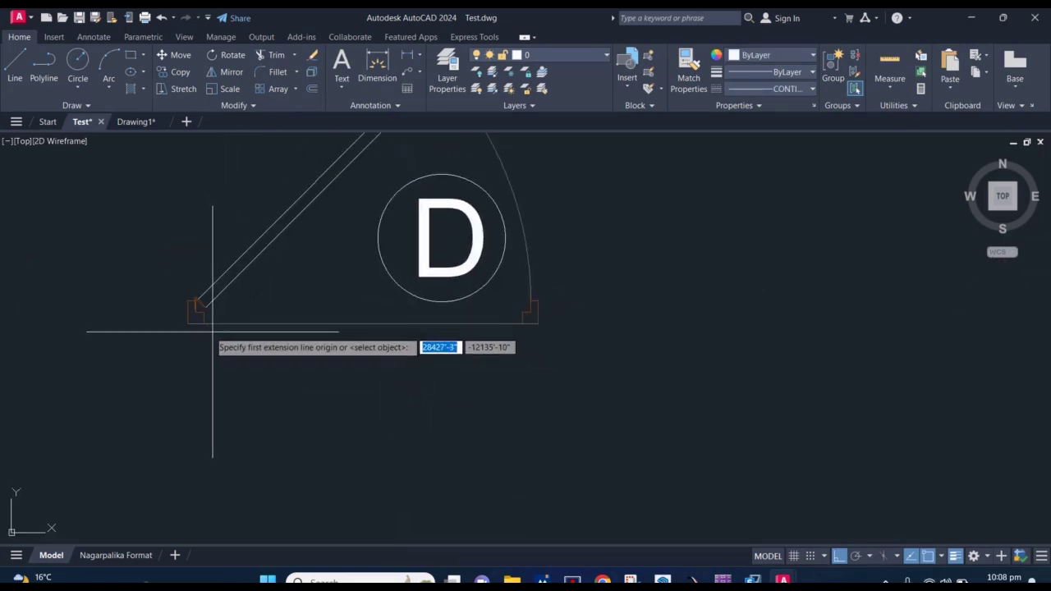
{"action": "left_click", "coordinate": [190, 320]}
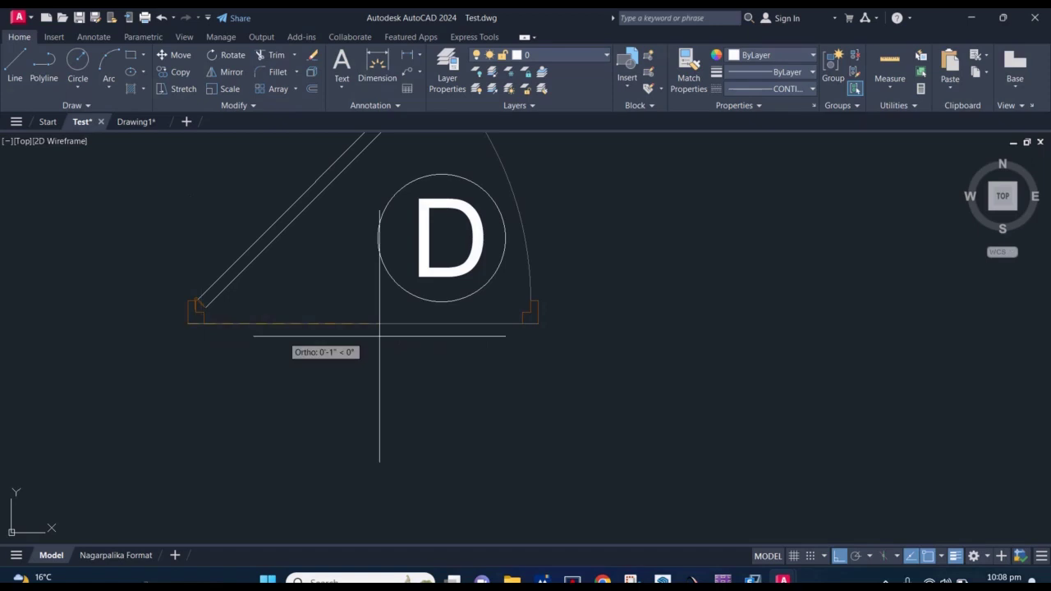
{"action": "left_click", "coordinate": [538, 321]}
{"action": "left_click", "coordinate": [460, 365]}
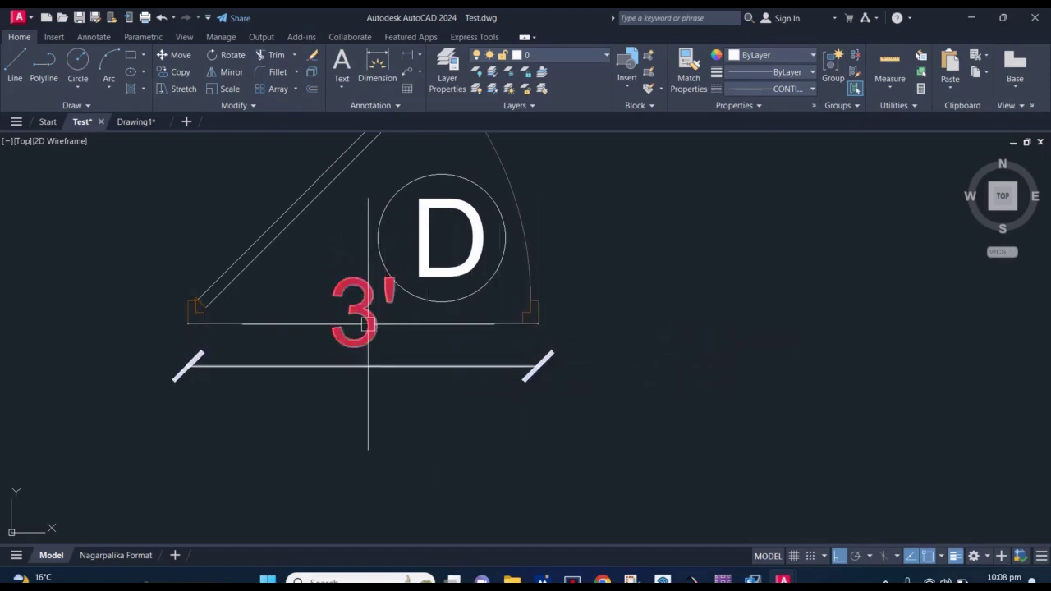
{"action": "scroll", "coordinate": [368, 324], "scroll_direction": "down", "scroll_amount": 4}
{"action": "middle_click_drag", "start_coordinate": [474, 295], "coordinate": [470, 321]}
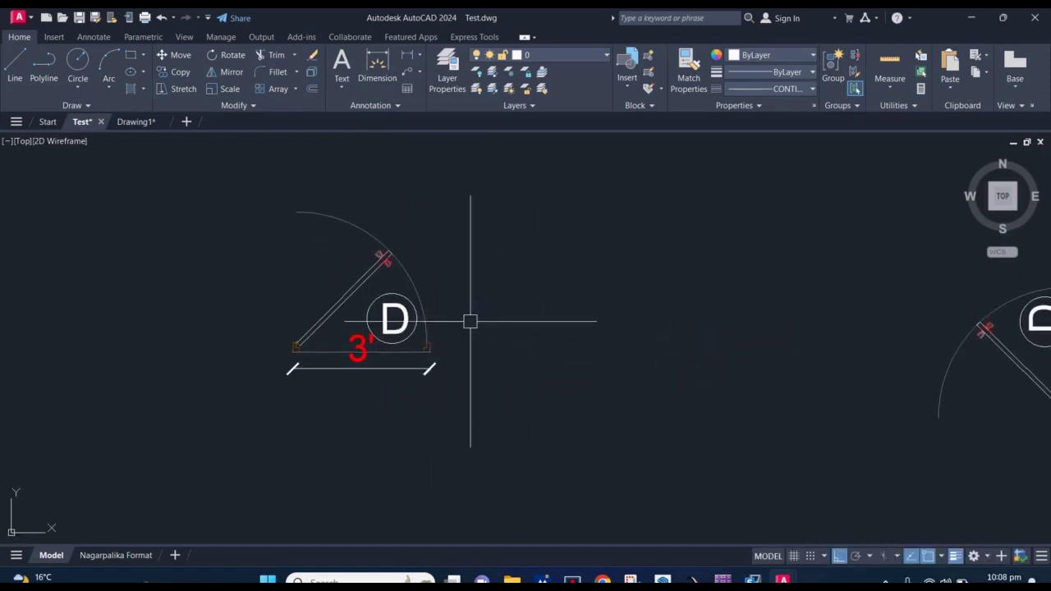
{"action": "left_click", "coordinate": [483, 414]}
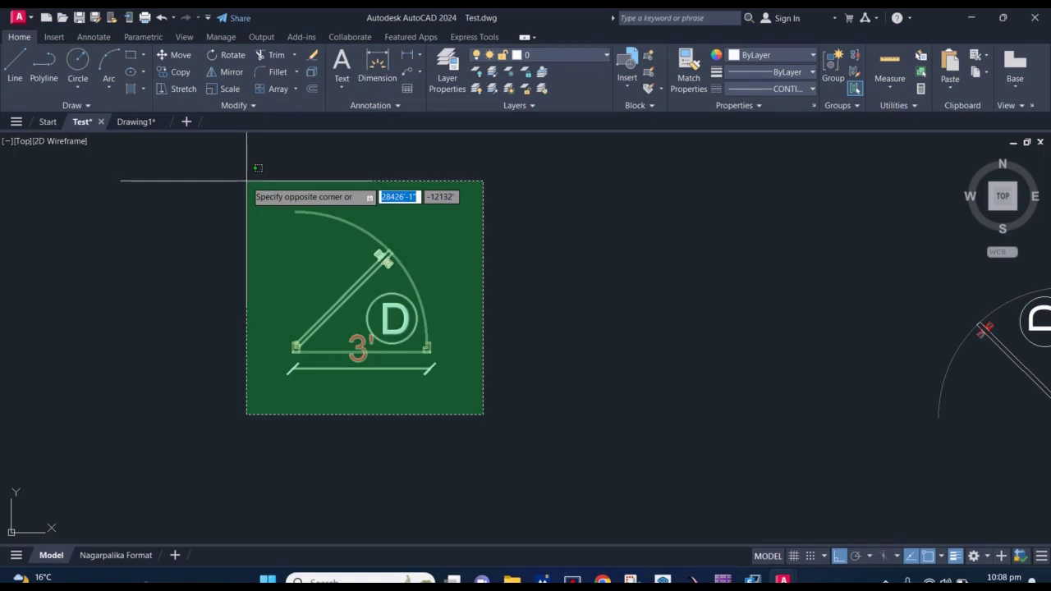
Crossing-select the door together with its 3' dimension
{"action": "key", "text": "Escape"}
{"action": "left_click", "coordinate": [510, 410]}
{"action": "left_click", "coordinate": [199, 171]}
{"action": "type", "text": "s"}
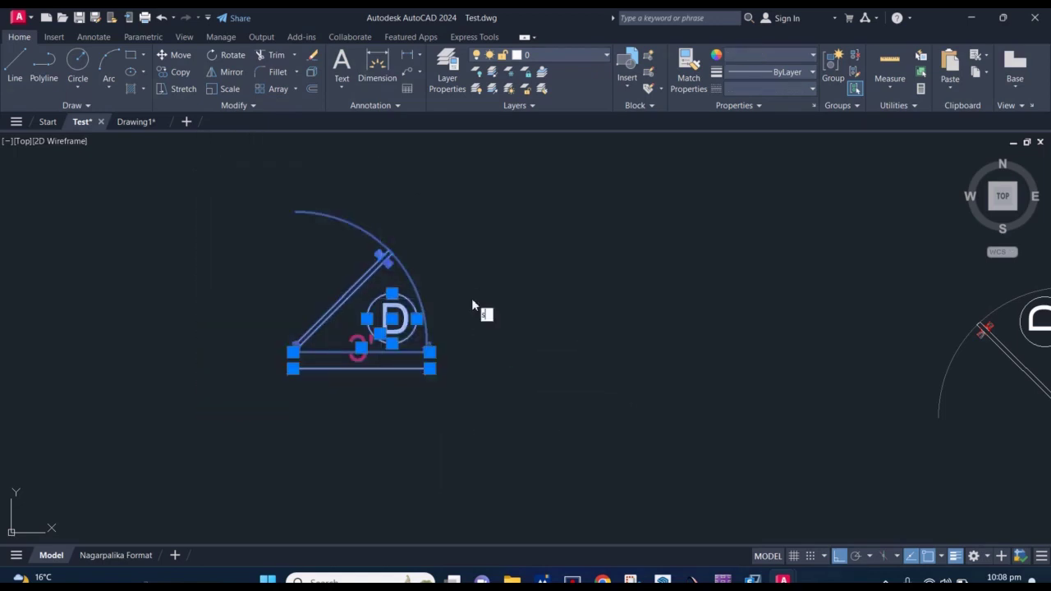
{"action": "type", "text": "c"}
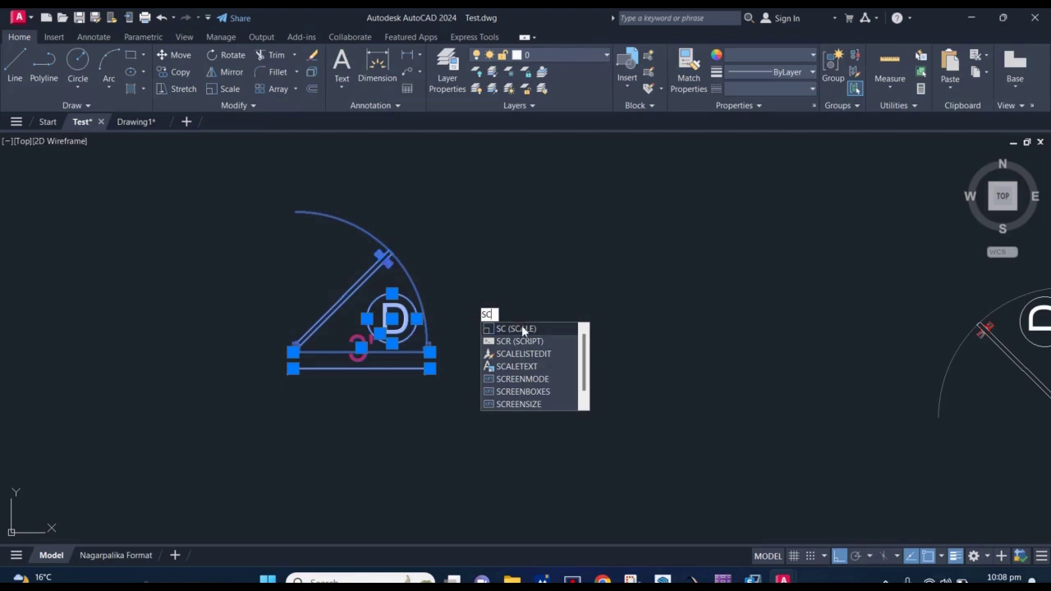
{"action": "left_click", "coordinate": [523, 329]}
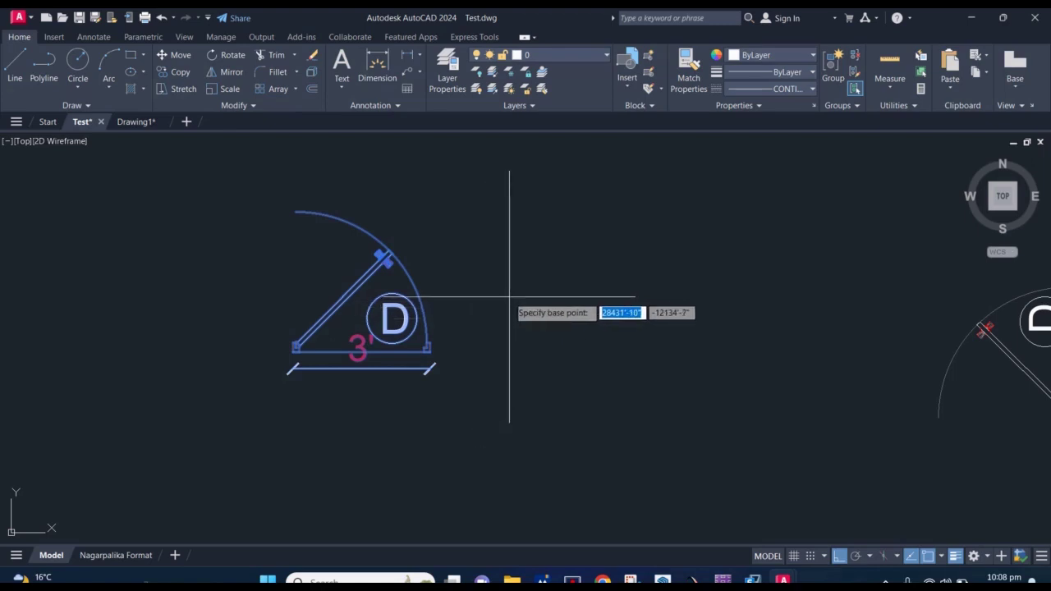
{"action": "middle_click_drag", "start_coordinate": [504, 298], "coordinate": [465, 285]}
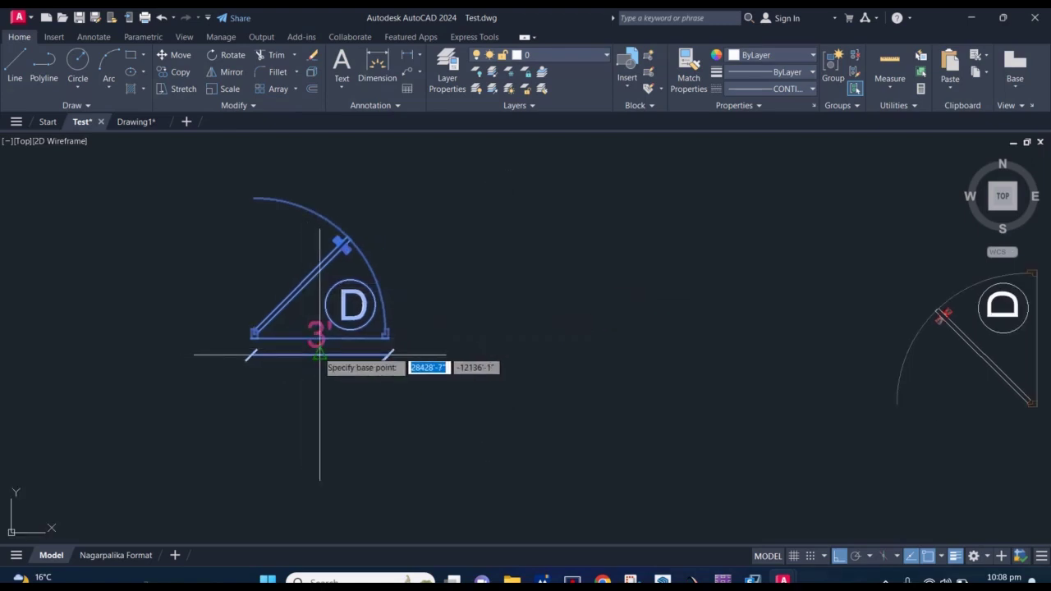
{"action": "scroll", "coordinate": [320, 356], "scroll_direction": "up", "scroll_amount": 2}
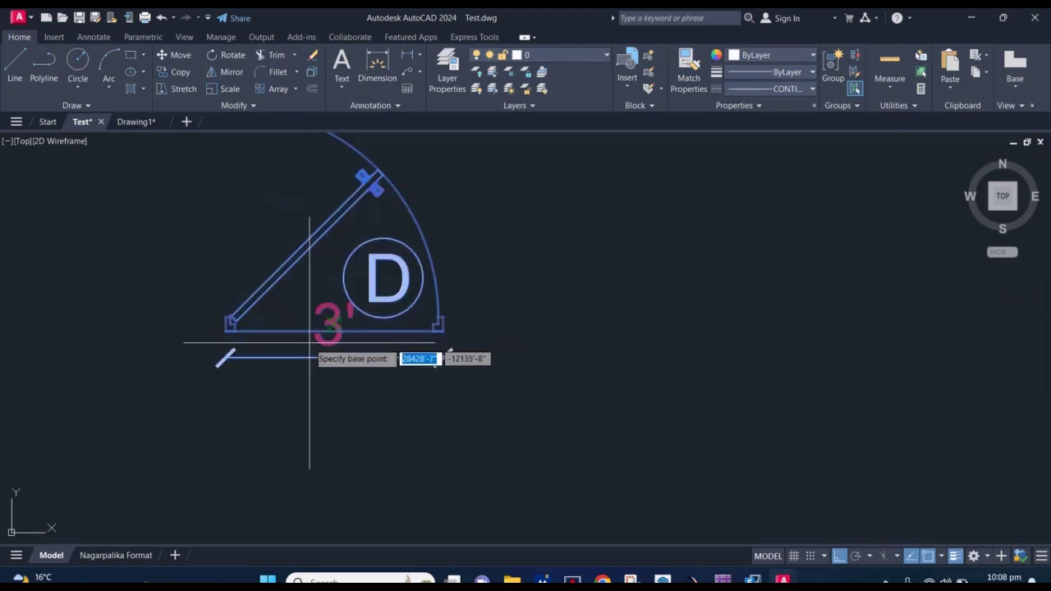
{"action": "scroll", "coordinate": [310, 343], "scroll_direction": "down", "scroll_amount": 2}
{"action": "scroll", "coordinate": [364, 317], "scroll_direction": "down", "scroll_amount": 1}
{"action": "middle_click_drag", "start_coordinate": [443, 268], "coordinate": [427, 290]}
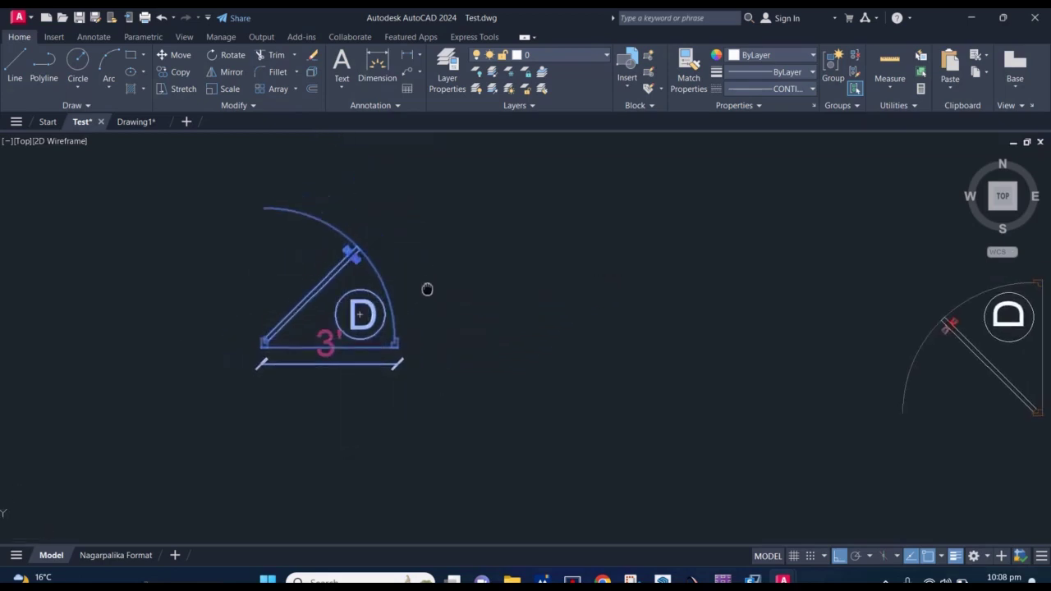
Scale the door and dimension by a factor of 2 so the width reads 6'
{"action": "left_click", "coordinate": [462, 413]}
{"action": "left_click", "coordinate": [211, 223]}
{"action": "type", "text": "sc"}
{"action": "key", "text": "Return"}
{"action": "left_click", "coordinate": [371, 298]}
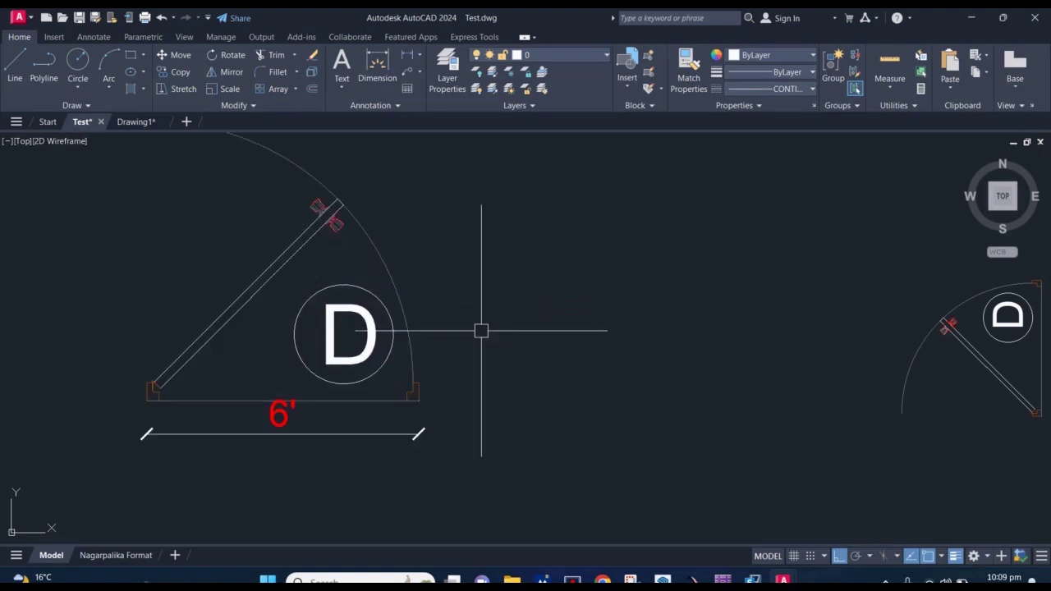
{"action": "middle_click_drag", "start_coordinate": [418, 350], "coordinate": [490, 312]}
Crossing-select the enlarged door and its 6' dimension
{"action": "scroll", "coordinate": [497, 361], "scroll_direction": "down", "scroll_amount": 2}
{"action": "left_click", "coordinate": [509, 418]}
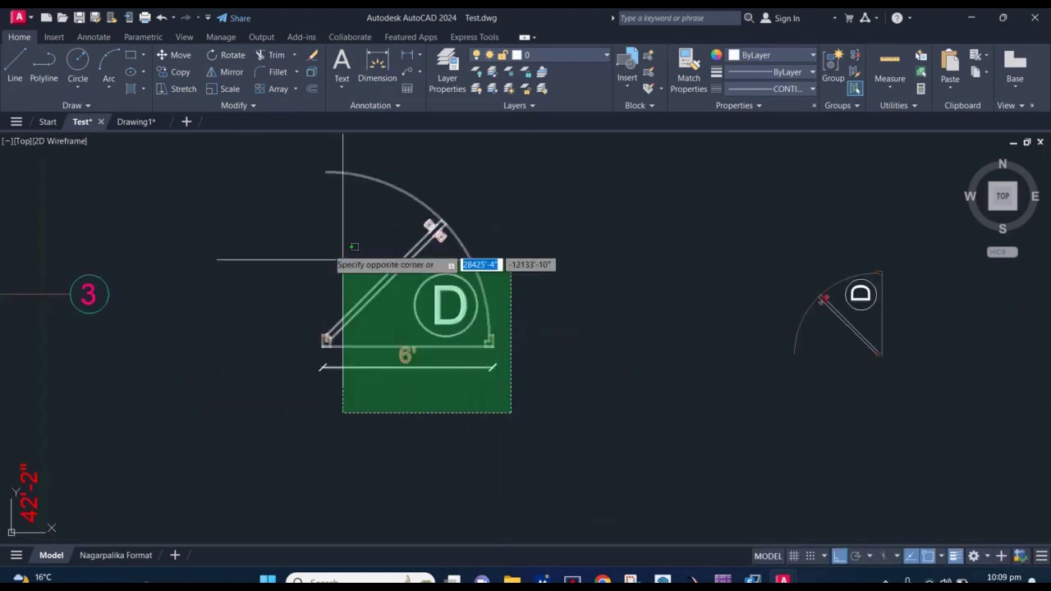
{"action": "left_click", "coordinate": [361, 261]}
{"action": "scroll", "coordinate": [419, 345], "scroll_direction": "up", "scroll_amount": 2}
{"action": "scroll", "coordinate": [403, 351], "scroll_direction": "down", "scroll_amount": 4}
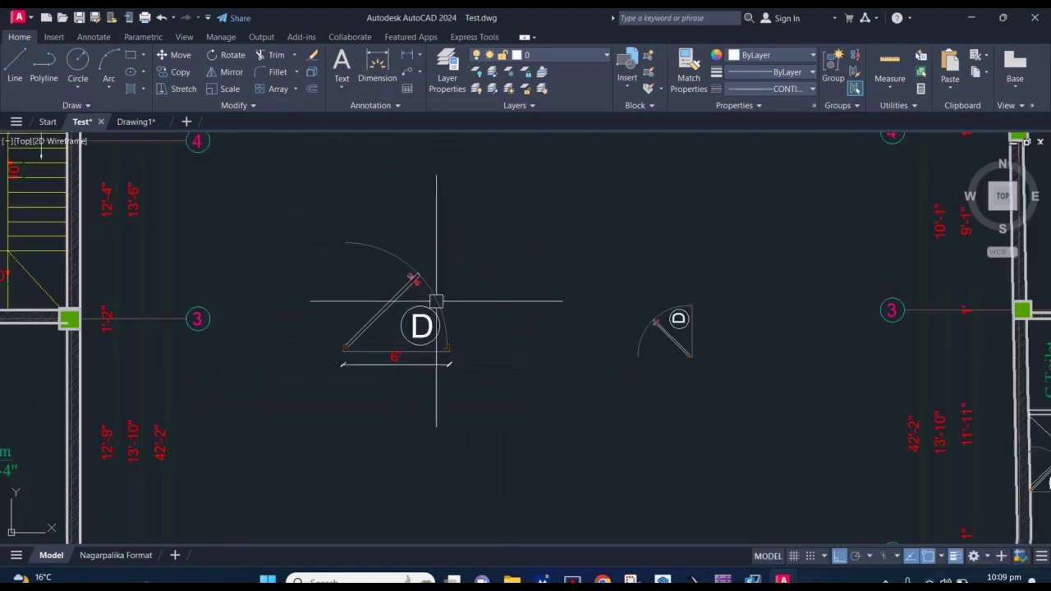
{"action": "scroll", "coordinate": [443, 333], "scroll_direction": "down", "scroll_amount": 2}
{"action": "scroll", "coordinate": [427, 313], "scroll_direction": "down", "scroll_amount": 3}
{"action": "scroll", "coordinate": [427, 317], "scroll_direction": "down", "scroll_amount": 3}
{"action": "scroll", "coordinate": [431, 321], "scroll_direction": "down", "scroll_amount": 2}
{"action": "scroll", "coordinate": [431, 321], "scroll_direction": "up", "scroll_amount": 4}
{"action": "scroll", "coordinate": [422, 317], "scroll_direction": "up", "scroll_amount": 3}
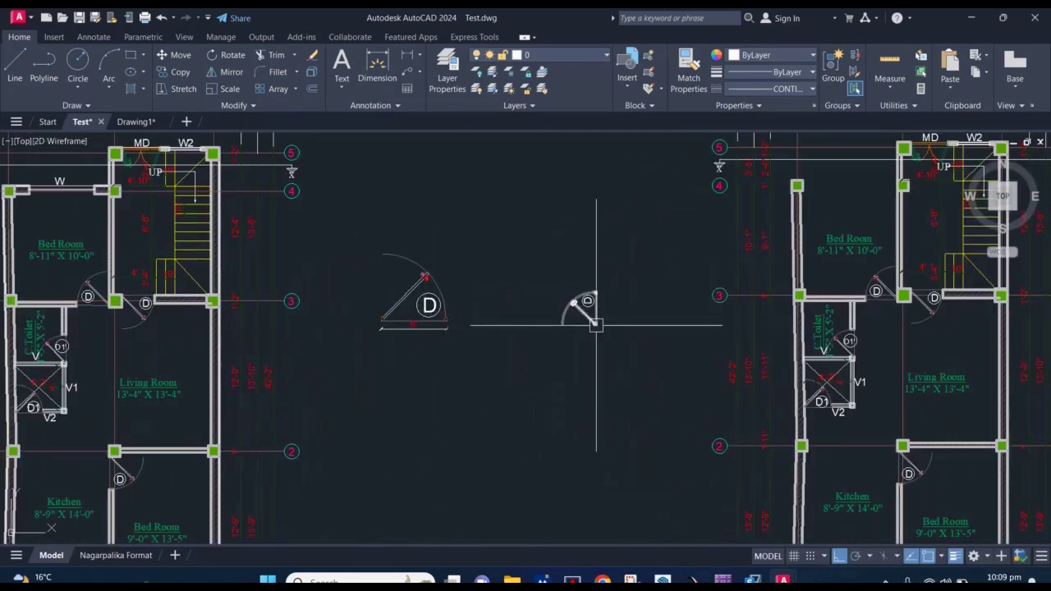
{"action": "scroll", "coordinate": [439, 311], "scroll_direction": "up", "scroll_amount": 3}
{"action": "left_click", "coordinate": [496, 401]}
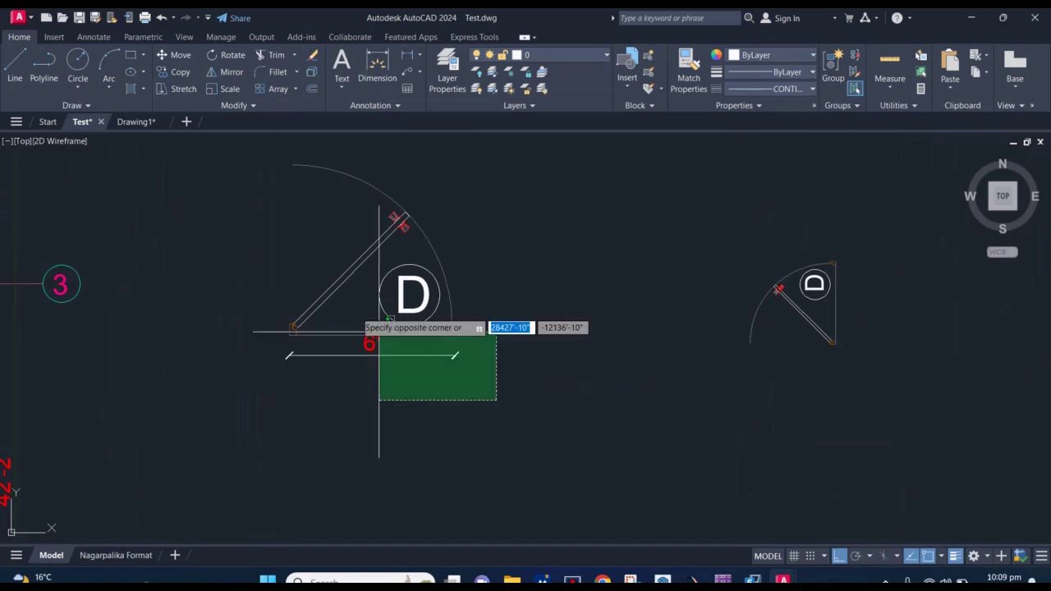
{"action": "left_click", "coordinate": [263, 185]}
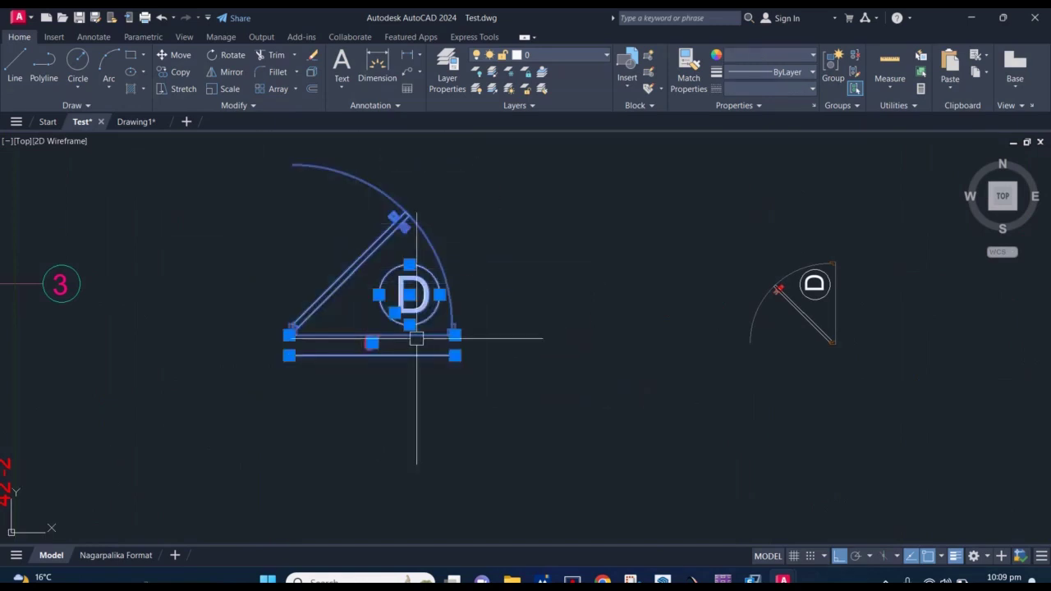
{"action": "scroll", "coordinate": [387, 333], "scroll_direction": "up", "scroll_amount": 4}
{"action": "scroll", "coordinate": [384, 340], "scroll_direction": "up", "scroll_amount": 4}
{"action": "scroll", "coordinate": [380, 340], "scroll_direction": "down", "scroll_amount": 4}
{"action": "scroll", "coordinate": [380, 341], "scroll_direction": "down", "scroll_amount": 2}
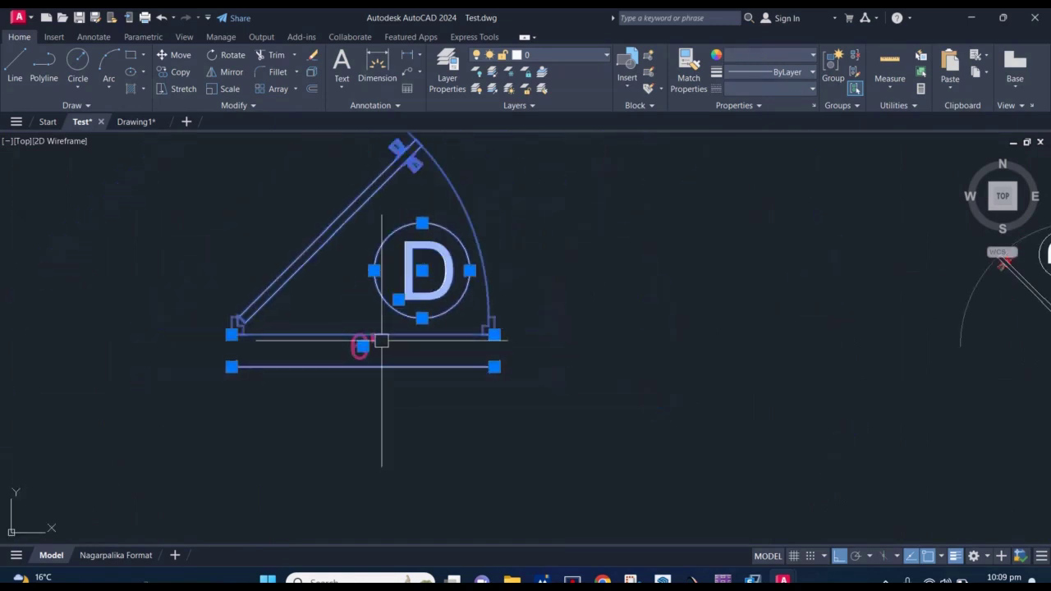
{"action": "scroll", "coordinate": [509, 259], "scroll_direction": "down", "scroll_amount": 2}
Scale the door by a factor of 0.5 so its dimension reads 3' again
{"action": "type", "text": "sc"}
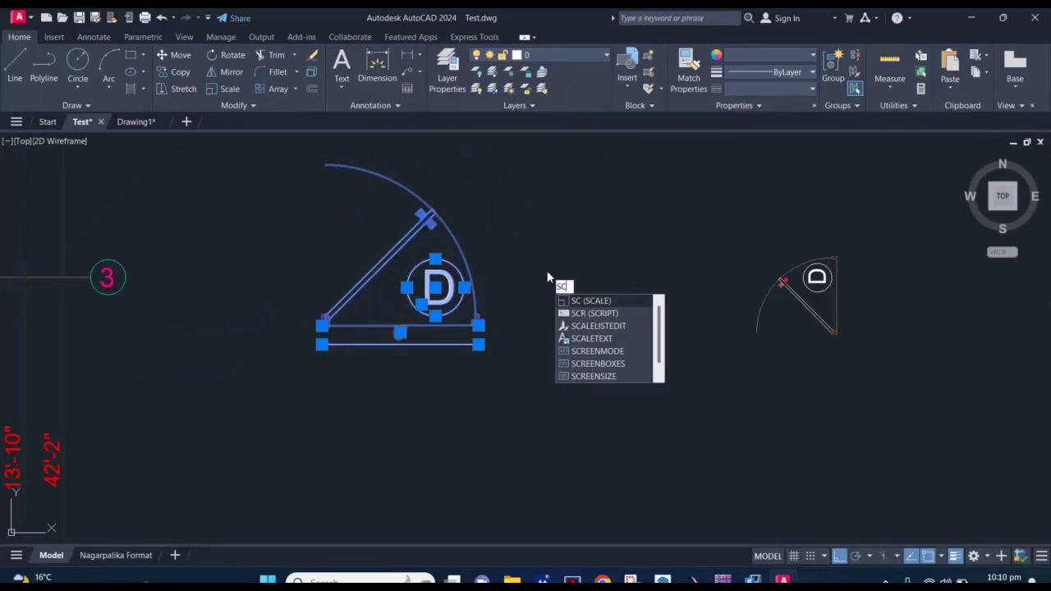
{"action": "key", "text": "Return"}
{"action": "left_click", "coordinate": [466, 261]}
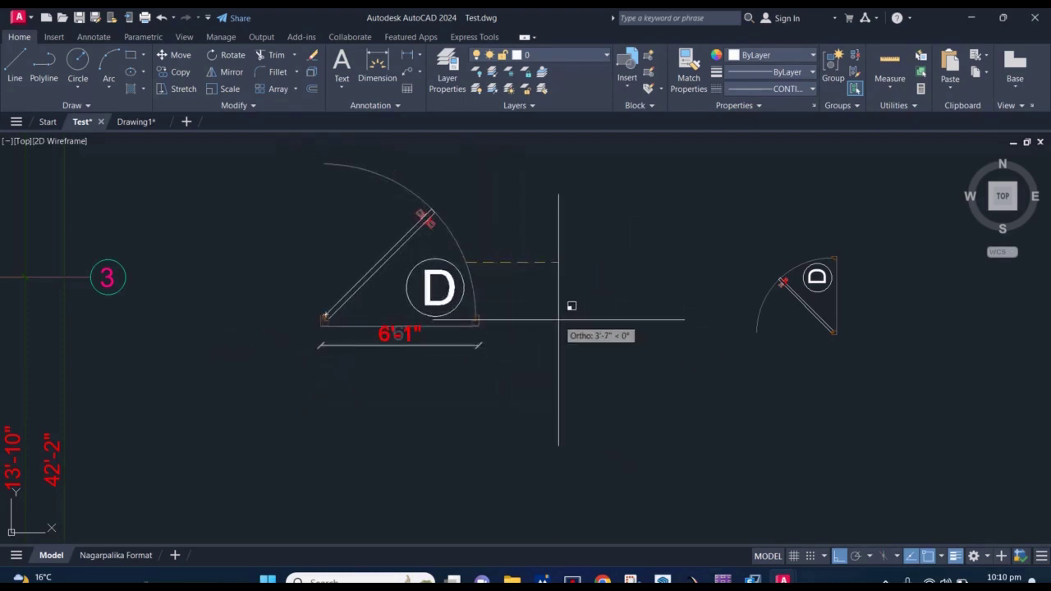
{"action": "type", "text": "0"}
{"action": "key", "text": "Return"}
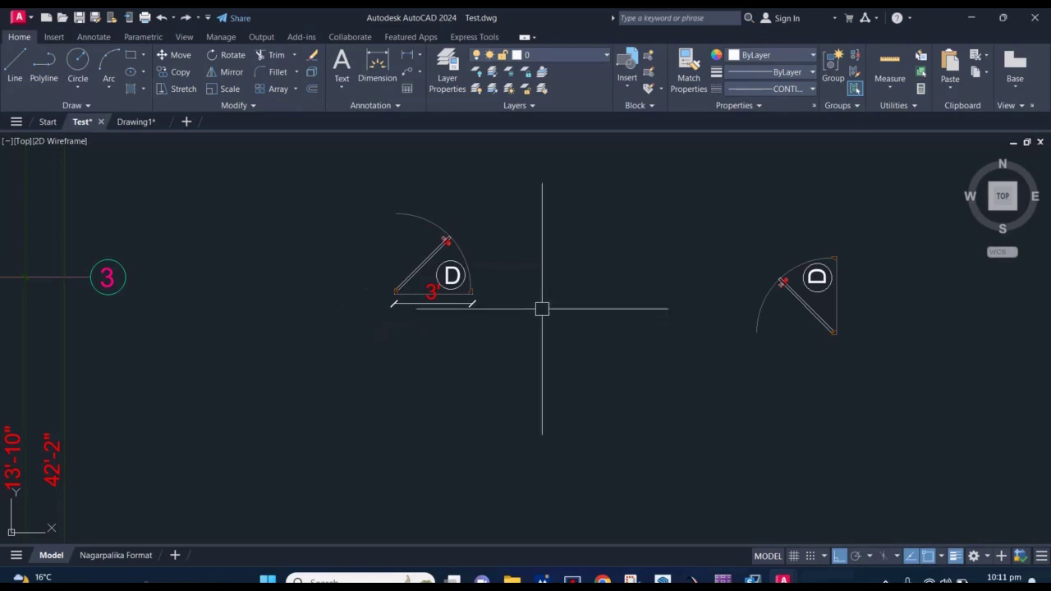
{"action": "scroll", "coordinate": [432, 291], "scroll_direction": "up", "scroll_amount": 2}
{"action": "scroll", "coordinate": [429, 271], "scroll_direction": "up", "scroll_amount": 2}
{"action": "scroll", "coordinate": [429, 271], "scroll_direction": "down", "scroll_amount": 1}
{"action": "scroll", "coordinate": [429, 304], "scroll_direction": "down", "scroll_amount": 2}
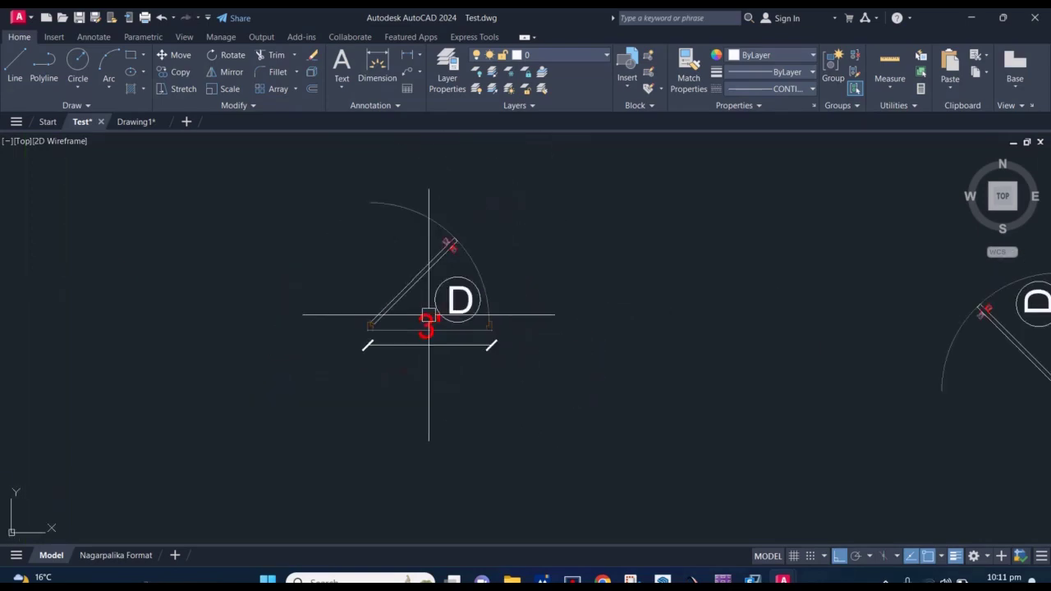
{"action": "scroll", "coordinate": [430, 312], "scroll_direction": "down", "scroll_amount": 3}
{"action": "scroll", "coordinate": [468, 319], "scroll_direction": "down", "scroll_amount": 2}
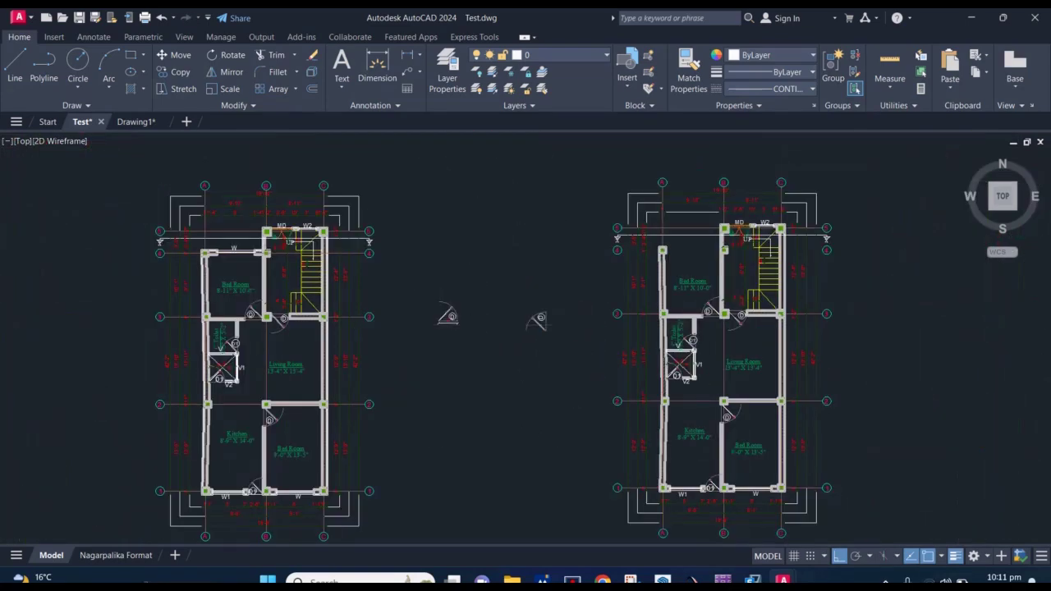
Move the second floor-plan block to a new position on the left
{"action": "scroll", "coordinate": [446, 312], "scroll_direction": "down", "scroll_amount": 2}
{"action": "middle_click_drag", "start_coordinate": [276, 293], "coordinate": [502, 264]}
{"action": "left_click", "coordinate": [430, 242]}
{"action": "type", "text": "m"}
{"action": "key", "text": "Return"}
{"action": "middle_click_drag", "start_coordinate": [246, 254], "coordinate": [441, 254]}
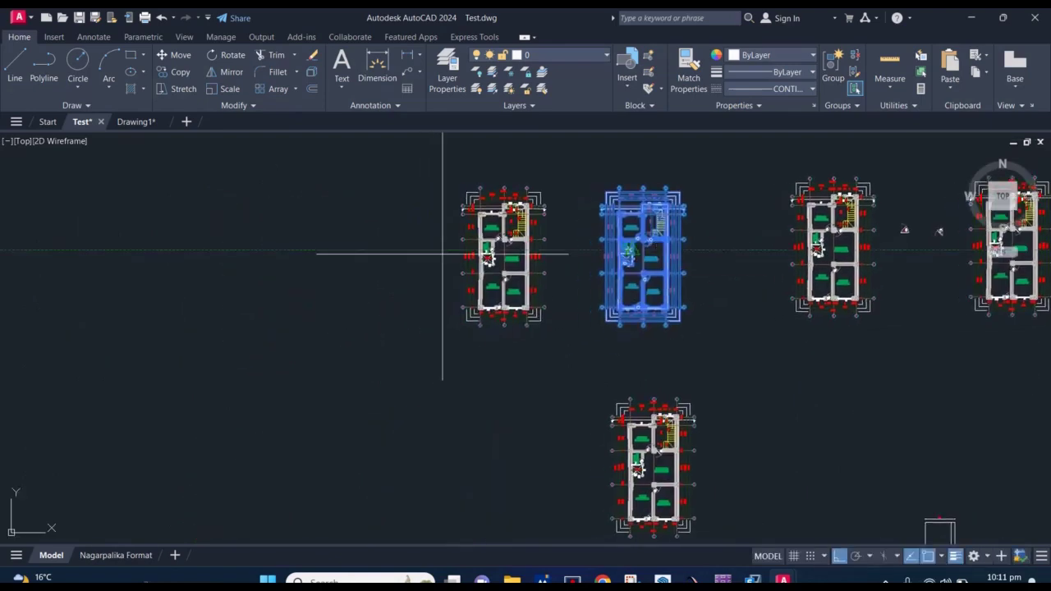
{"action": "left_click", "coordinate": [649, 247]}
{"action": "left_click", "coordinate": [247, 253]}
Scale the leftmost floor plan by a factor of 1.5
{"action": "middle_click_drag", "start_coordinate": [336, 277], "coordinate": [543, 276]}
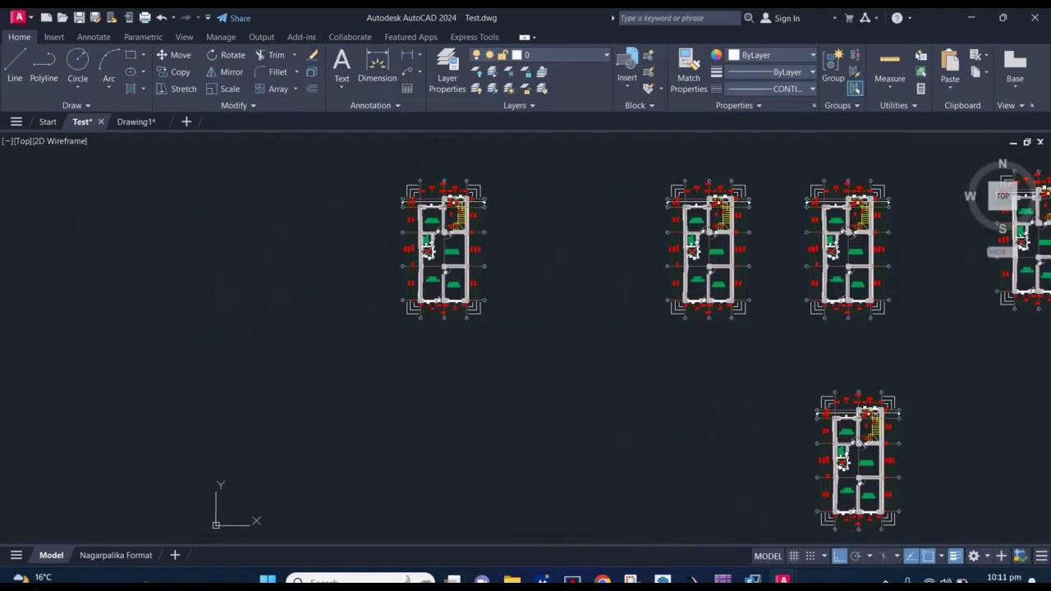
{"action": "middle_click_drag", "start_coordinate": [446, 235], "coordinate": [424, 276]}
{"action": "type", "text": "SC"}
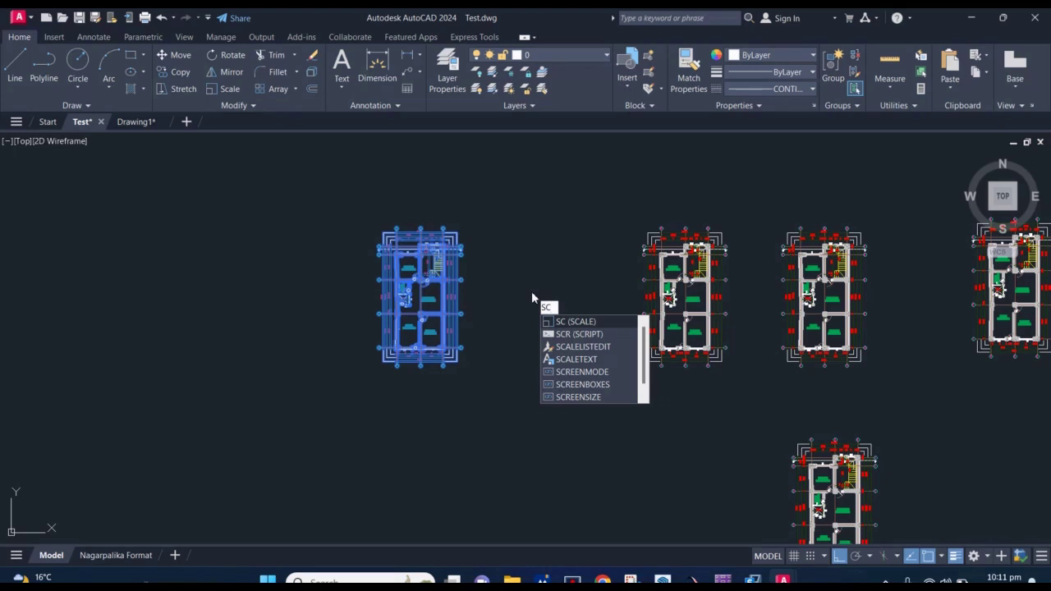
{"action": "key", "text": "Return"}
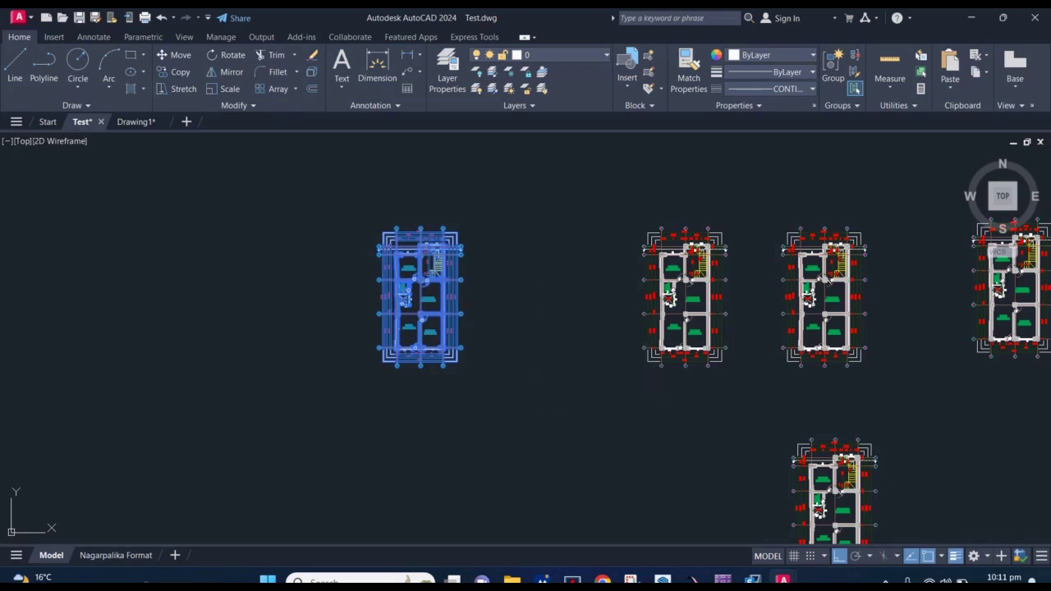
{"action": "left_click", "coordinate": [431, 281]}
{"action": "type", "text": "1.5"}
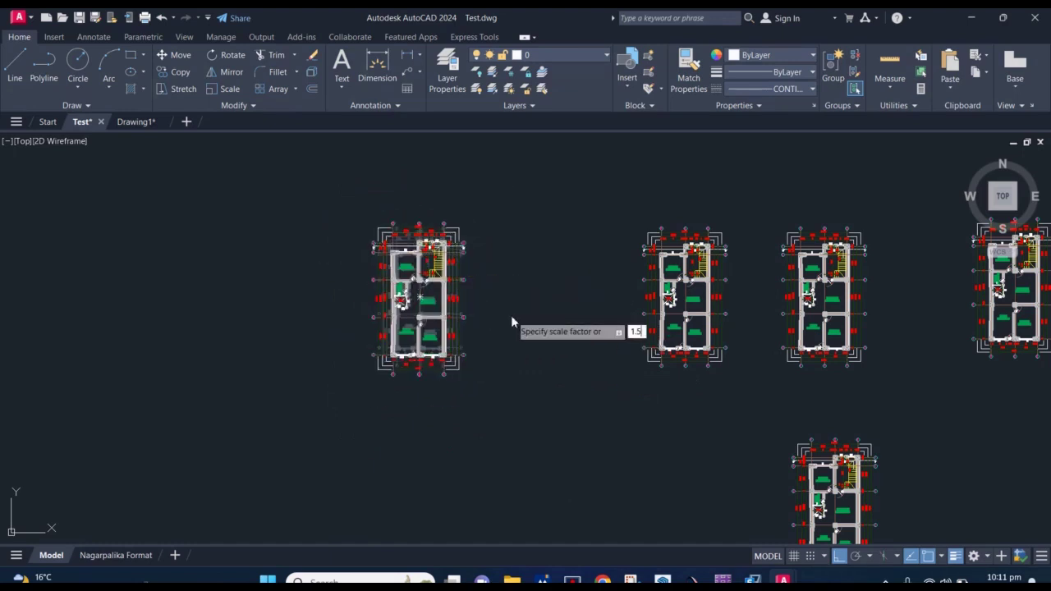
{"action": "key", "text": "Return"}
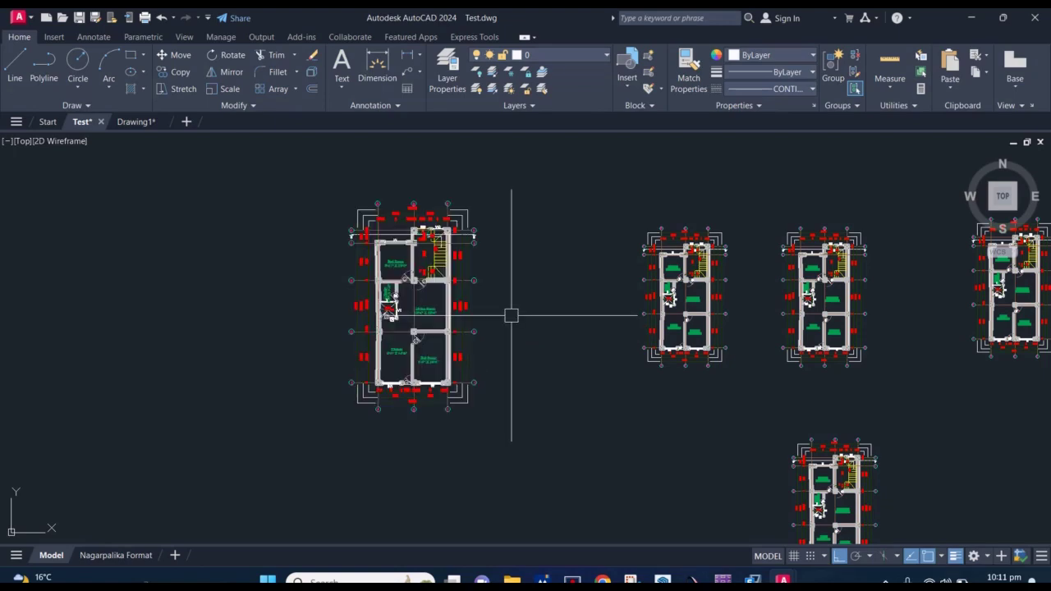
Zoom out, window-select the long vertical and horizontal construction lines, and delete them
{"action": "scroll", "coordinate": [401, 231], "scroll_direction": "up", "scroll_amount": 5}
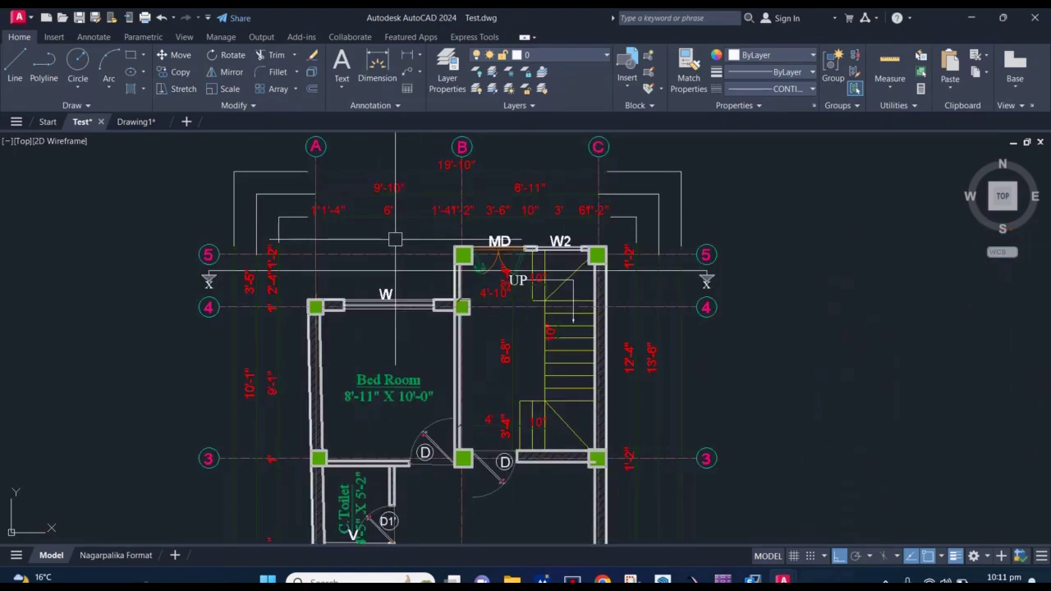
{"action": "scroll", "coordinate": [503, 271], "scroll_direction": "down", "scroll_amount": 5}
{"action": "scroll", "coordinate": [506, 309], "scroll_direction": "down", "scroll_amount": 1}
{"action": "scroll", "coordinate": [446, 308], "scroll_direction": "down", "scroll_amount": 2}
{"action": "scroll", "coordinate": [544, 281], "scroll_direction": "down", "scroll_amount": 3}
{"action": "middle_click_drag", "start_coordinate": [555, 289], "coordinate": [510, 282]}
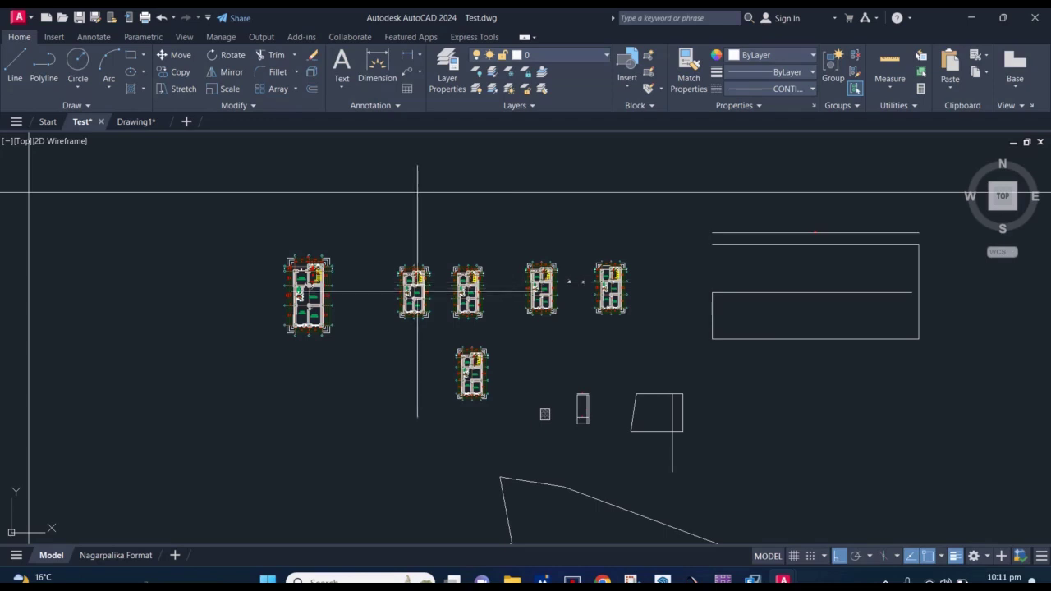
{"action": "scroll", "coordinate": [417, 292], "scroll_direction": "down", "scroll_amount": 2}
{"action": "scroll", "coordinate": [417, 292], "scroll_direction": "down", "scroll_amount": 2}
{"action": "scroll", "coordinate": [423, 304], "scroll_direction": "down", "scroll_amount": 2}
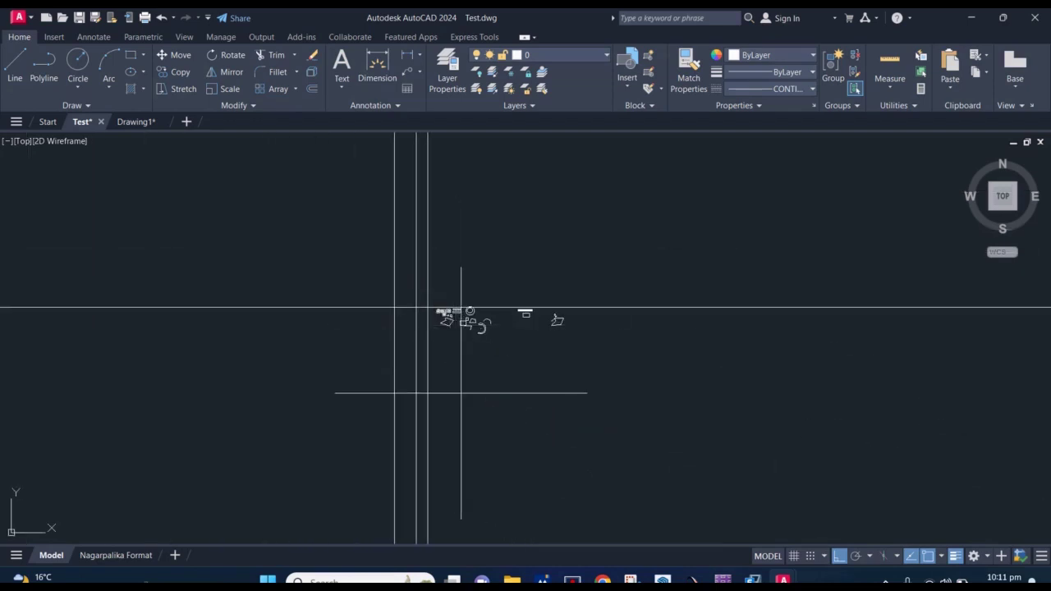
{"action": "left_click_drag", "start_coordinate": [461, 393], "coordinate": [333, 357]}
{"action": "left_click", "coordinate": [334, 344]}
{"action": "left_click", "coordinate": [304, 264]}
{"action": "key", "text": "Delete"}
{"action": "scroll", "coordinate": [470, 312], "scroll_direction": "down", "scroll_amount": 3}
{"action": "middle_click_drag", "start_coordinate": [298, 327], "coordinate": [8, 336]}
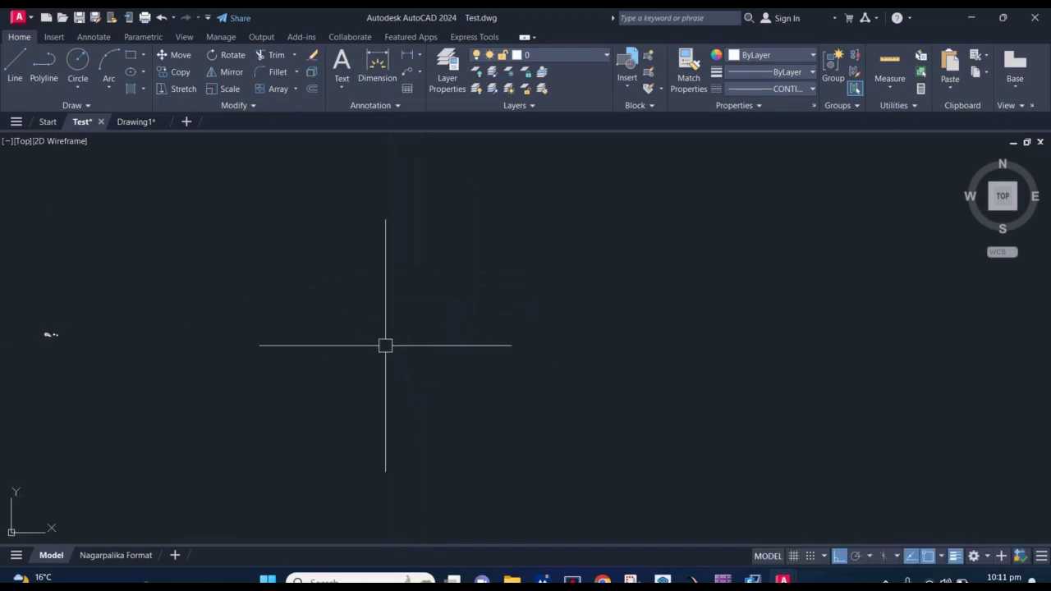
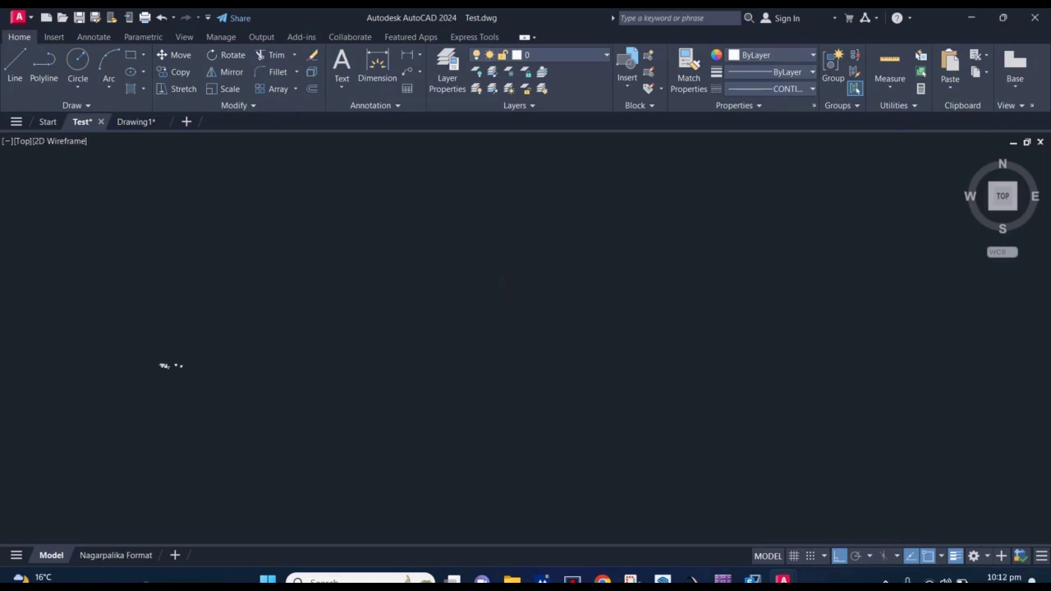
Pan and zoom to centre the small group of drawings in the view
{"action": "scroll", "coordinate": [408, 352], "scroll_direction": "up", "scroll_amount": 10}
{"action": "scroll", "coordinate": [411, 312], "scroll_direction": "down", "scroll_amount": 3}
{"action": "middle_click_drag", "start_coordinate": [410, 313], "coordinate": [421, 275]}
{"action": "scroll", "coordinate": [421, 275], "scroll_direction": "up", "scroll_amount": 3}
{"action": "scroll", "coordinate": [538, 293], "scroll_direction": "down", "scroll_amount": 5}
{"action": "middle_click_drag", "start_coordinate": [538, 293], "coordinate": [355, 302]}
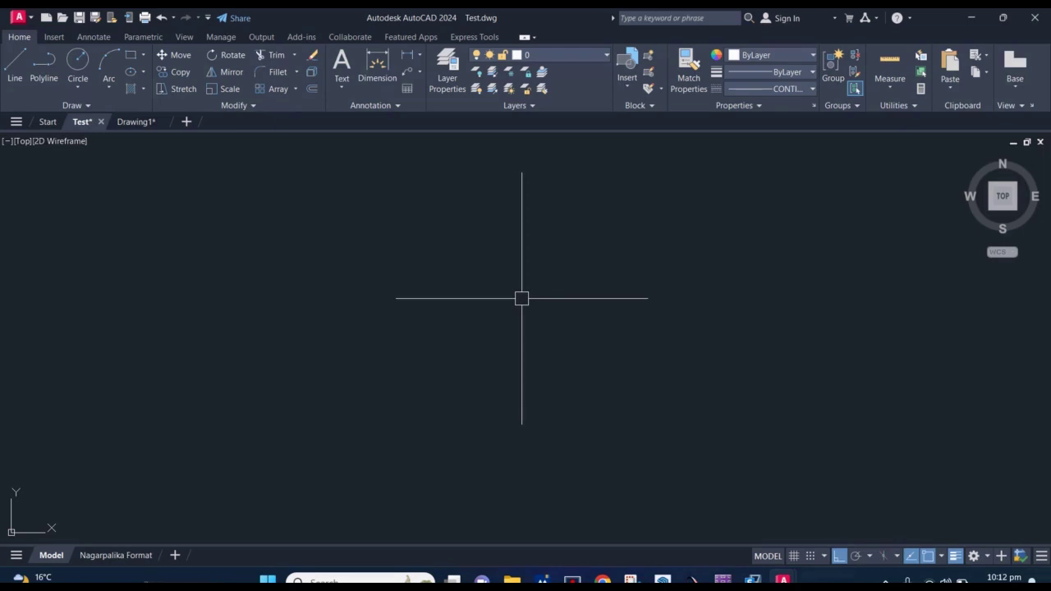
{"action": "middle_click", "coordinate": [522, 298]}
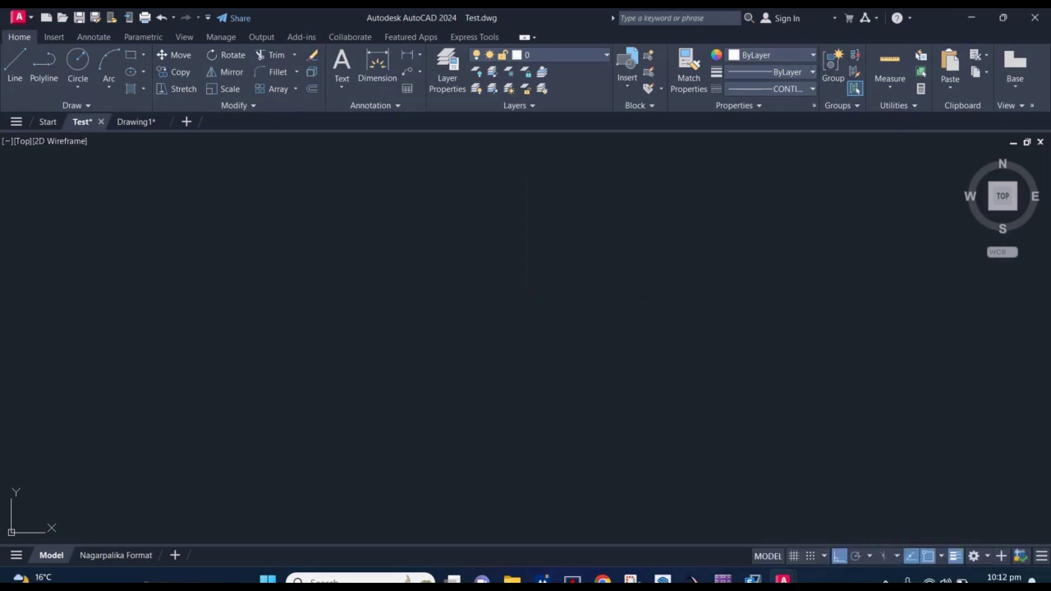
{"action": "scroll", "coordinate": [150, 335], "scroll_direction": "up", "scroll_amount": 10}
{"action": "scroll", "coordinate": [380, 317], "scroll_direction": "down", "scroll_amount": 4}
{"action": "middle_click_drag", "start_coordinate": [380, 317], "coordinate": [405, 317]}
Zoom in on the house plans until the left floor plan's rooms are legible
{"action": "scroll", "coordinate": [322, 291], "scroll_direction": "up", "scroll_amount": 2}
{"action": "scroll", "coordinate": [323, 292], "scroll_direction": "up", "scroll_amount": 1}
{"action": "scroll", "coordinate": [324, 287], "scroll_direction": "up", "scroll_amount": 3}
{"action": "middle_click_drag", "start_coordinate": [323, 287], "coordinate": [370, 317]}
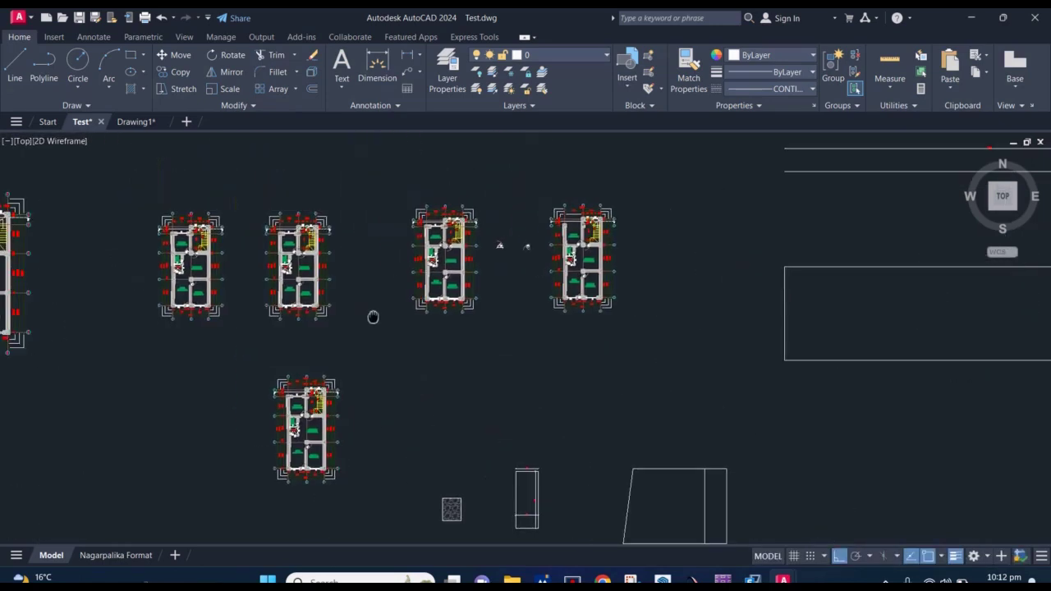
{"action": "scroll", "coordinate": [376, 316], "scroll_direction": "down", "scroll_amount": 1}
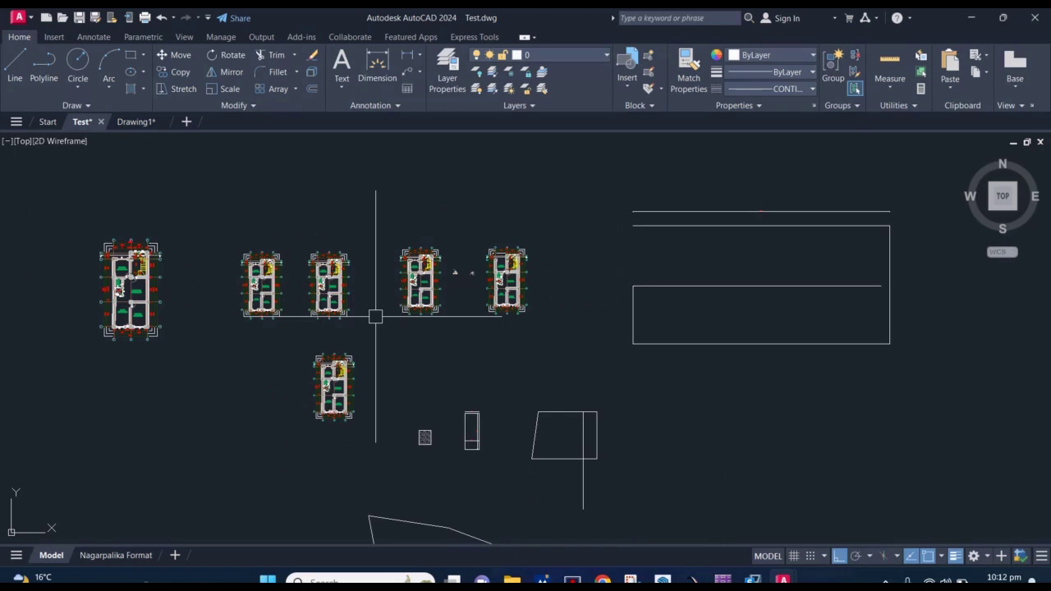
{"action": "scroll", "coordinate": [375, 316], "scroll_direction": "down", "scroll_amount": 2}
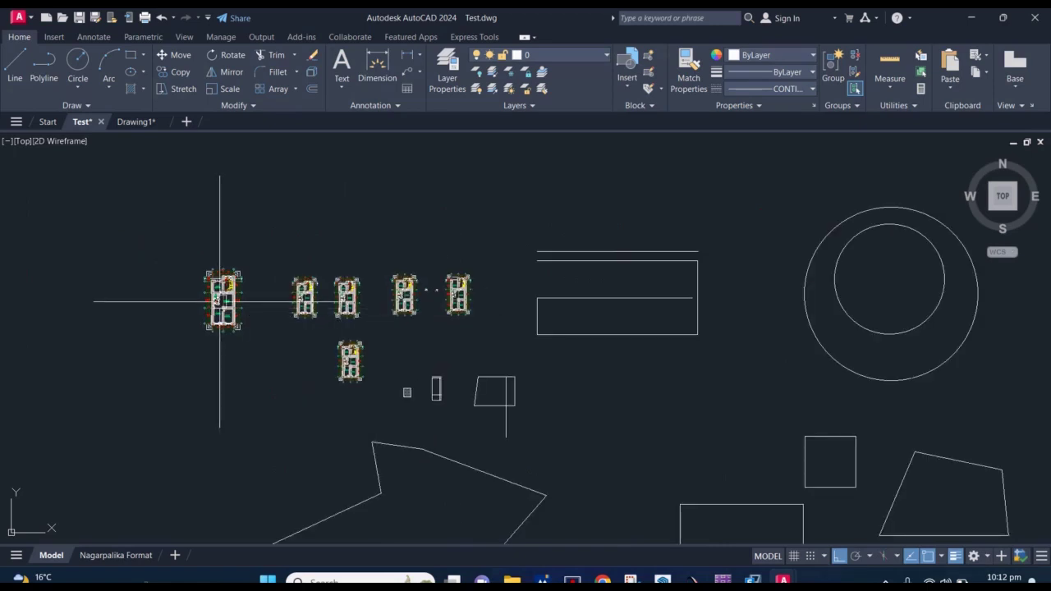
{"action": "scroll", "coordinate": [222, 294], "scroll_direction": "up", "scroll_amount": 4}
{"action": "mouse_move", "coordinate": [279, 272]}
{"action": "middle_mouse_down"}
{"action": "mouse_move", "coordinate": [336, 284]}
{"action": "mouse_move", "coordinate": [477, 280]}
{"action": "mouse_move", "coordinate": [469, 283]}
{"action": "middle_mouse_up"}
{"action": "scroll", "coordinate": [395, 265], "scroll_direction": "up", "scroll_amount": 2}
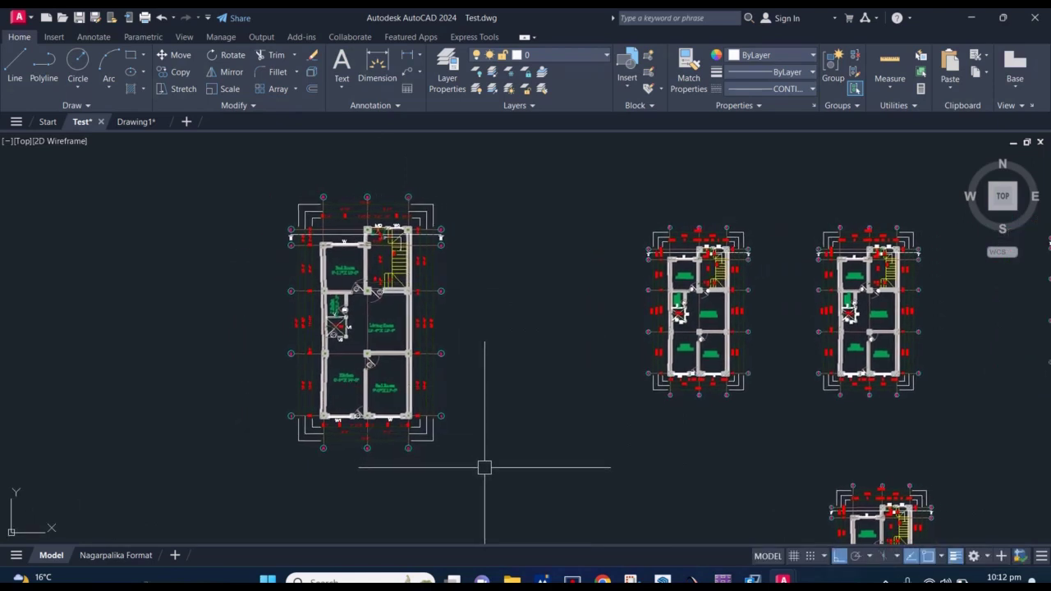
{"action": "middle_click_drag", "start_coordinate": [485, 469], "coordinate": [467, 400]}
{"action": "left_click", "coordinate": [534, 468]}
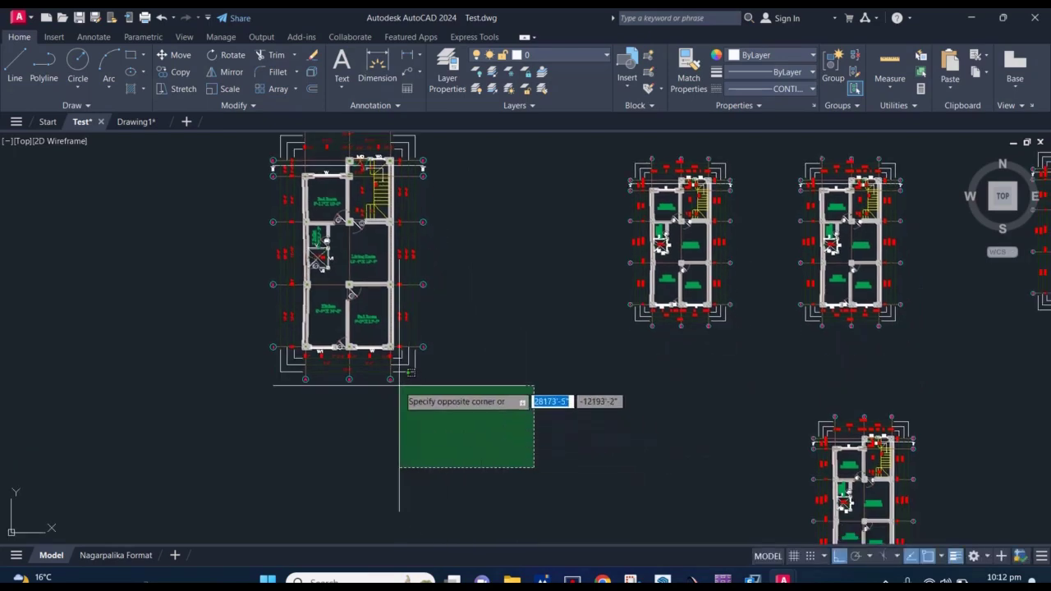
{"action": "scroll", "coordinate": [400, 385], "scroll_direction": "up", "scroll_amount": 4}
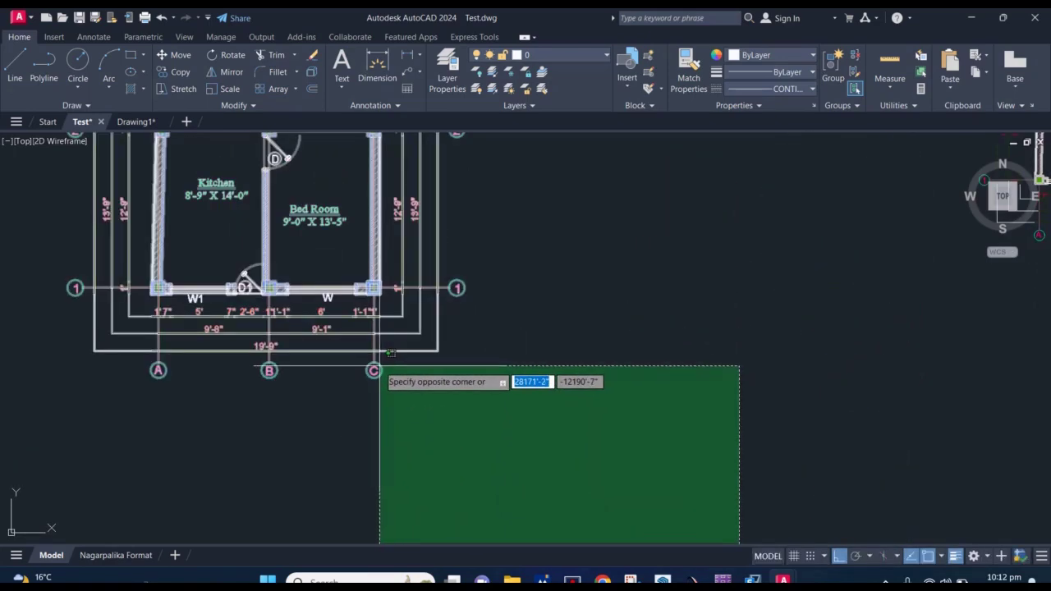
{"action": "scroll", "coordinate": [392, 353], "scroll_direction": "down", "scroll_amount": 3}
{"action": "scroll", "coordinate": [615, 340], "scroll_direction": "down", "scroll_amount": 3}
{"action": "scroll", "coordinate": [904, 284], "scroll_direction": "up", "scroll_amount": 1}
{"action": "scroll", "coordinate": [542, 370], "scroll_direction": "up", "scroll_amount": 3}
{"action": "scroll", "coordinate": [525, 434], "scroll_direction": "up", "scroll_amount": 2}
{"action": "left_click", "coordinate": [587, 436]}
{"action": "scroll", "coordinate": [469, 390], "scroll_direction": "up", "scroll_amount": 5}
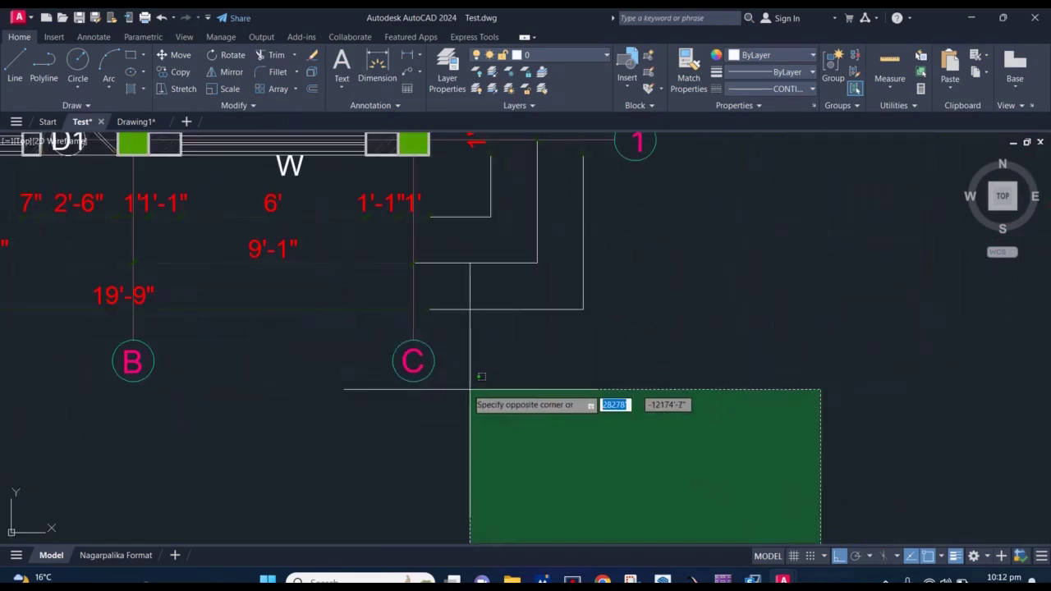
{"action": "scroll", "coordinate": [455, 365], "scroll_direction": "up", "scroll_amount": 2}
{"action": "scroll", "coordinate": [448, 355], "scroll_direction": "down", "scroll_amount": 3}
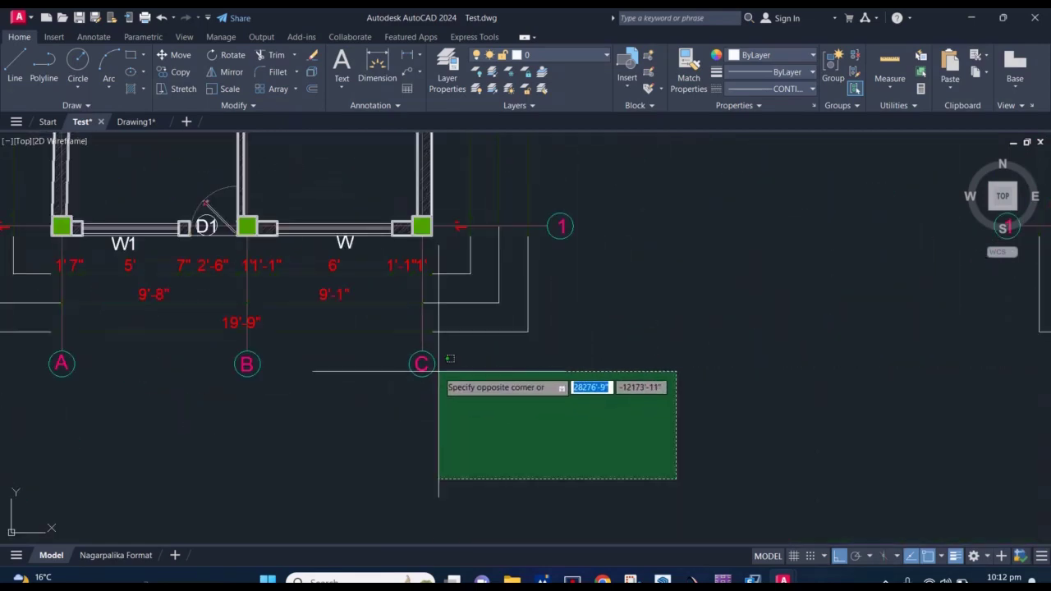
{"action": "scroll", "coordinate": [447, 355], "scroll_direction": "up", "scroll_amount": 4}
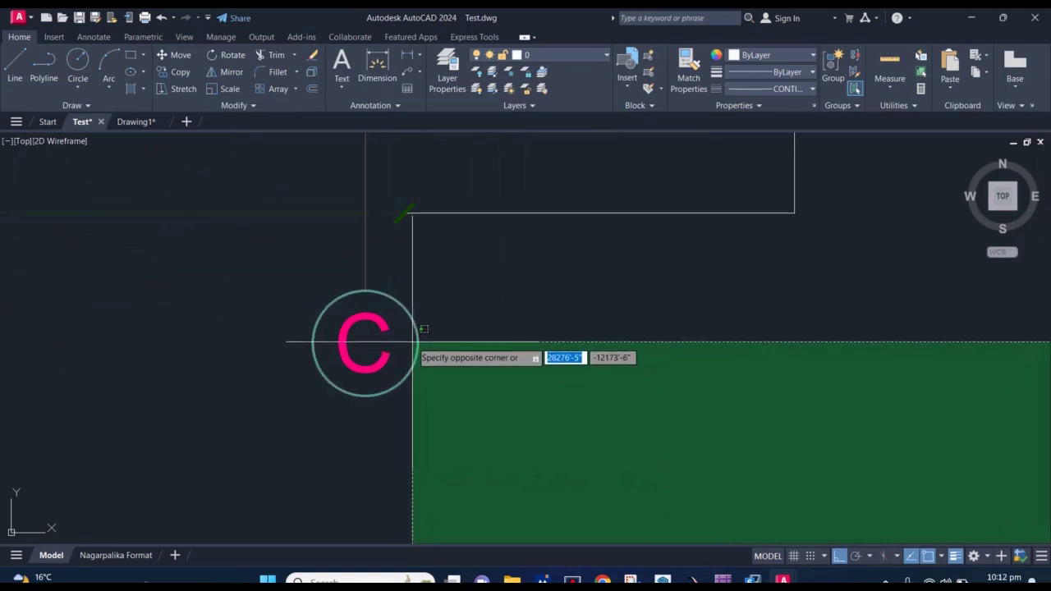
{"action": "key", "text": "Escape"}
{"action": "left_click", "coordinate": [218, 238]}
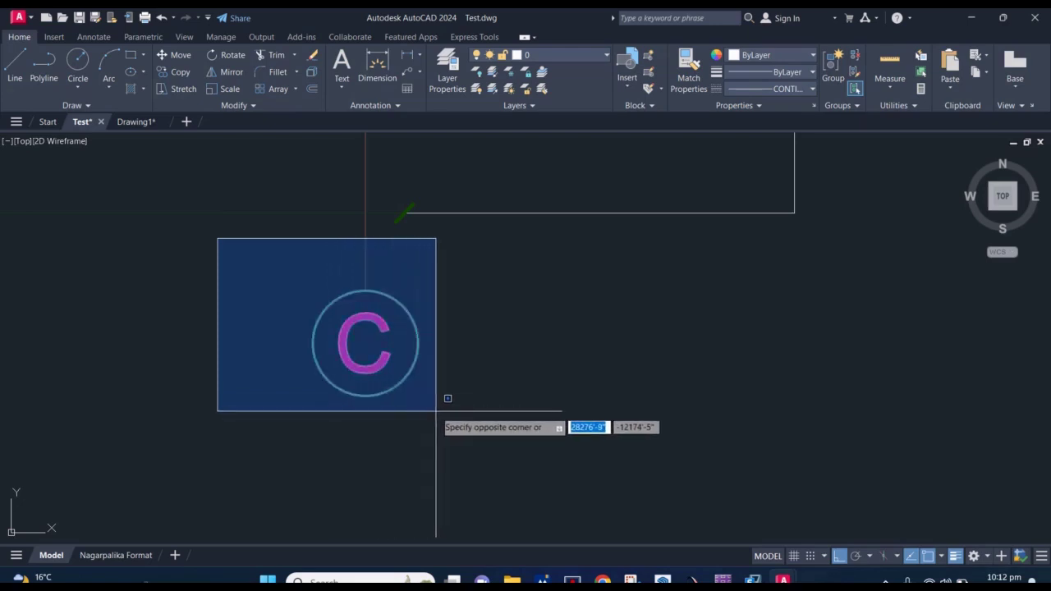
{"action": "left_click", "coordinate": [376, 411]}
{"action": "left_click", "coordinate": [483, 410]}
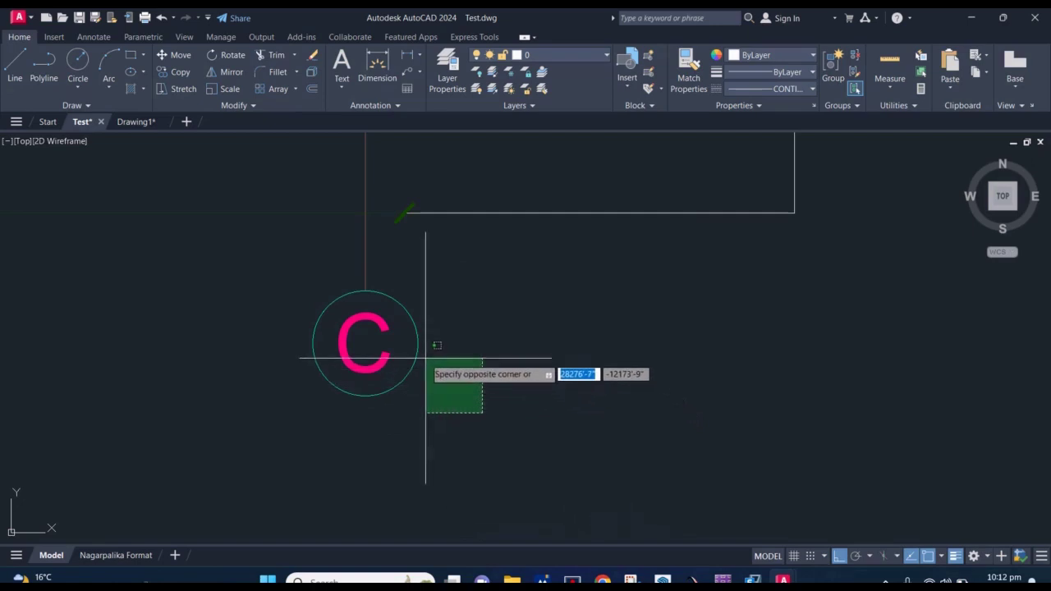
{"action": "scroll", "coordinate": [416, 346], "scroll_direction": "up", "scroll_amount": 2}
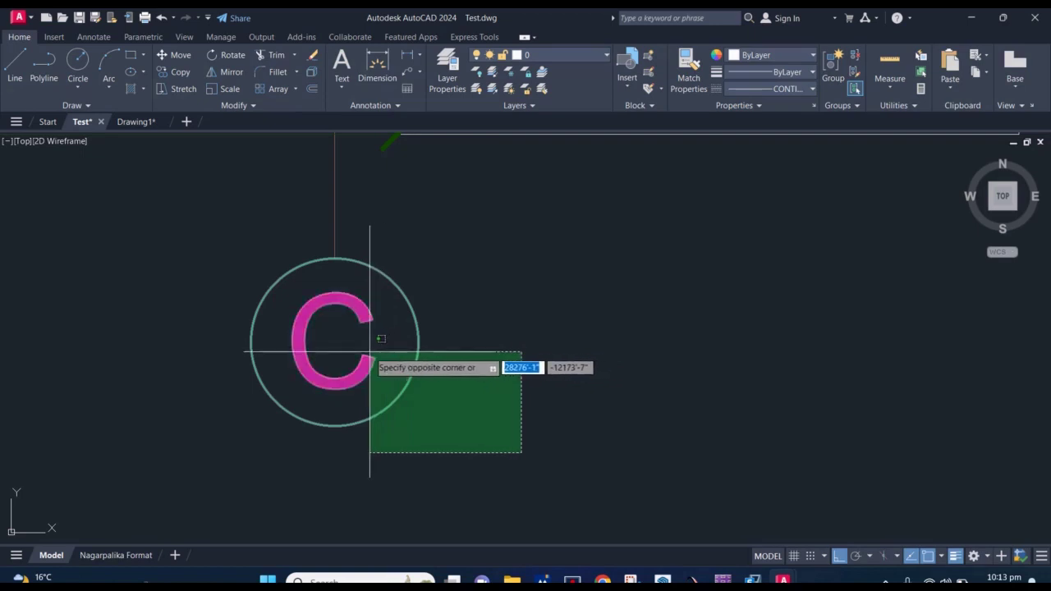
{"action": "left_click", "coordinate": [370, 351]}
{"action": "key", "text": "Escape"}
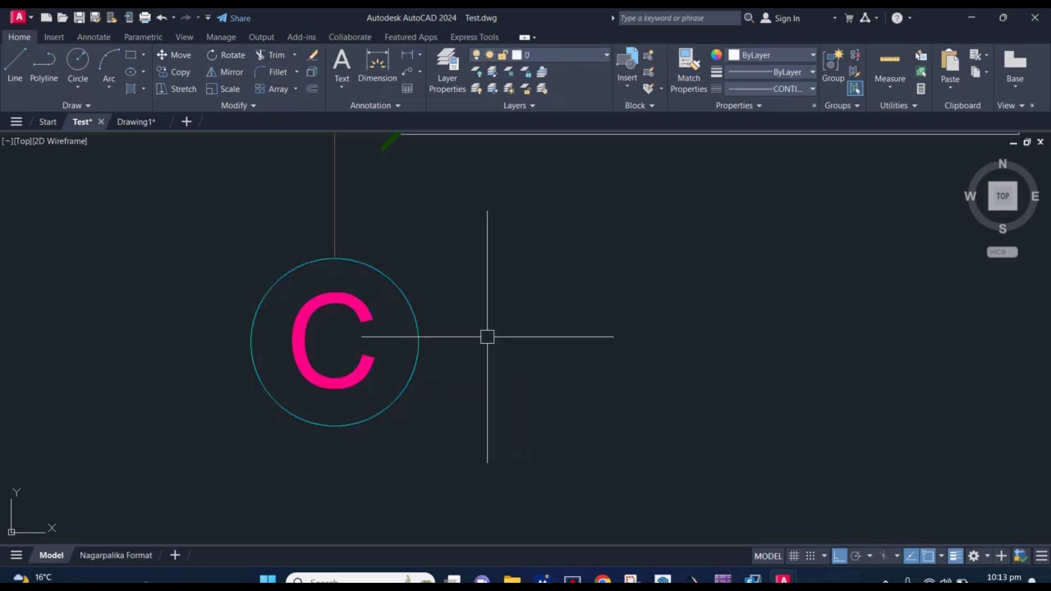
{"action": "scroll", "coordinate": [301, 265], "scroll_direction": "down", "scroll_amount": 2}
{"action": "middle_click_drag", "start_coordinate": [301, 266], "coordinate": [322, 265]}
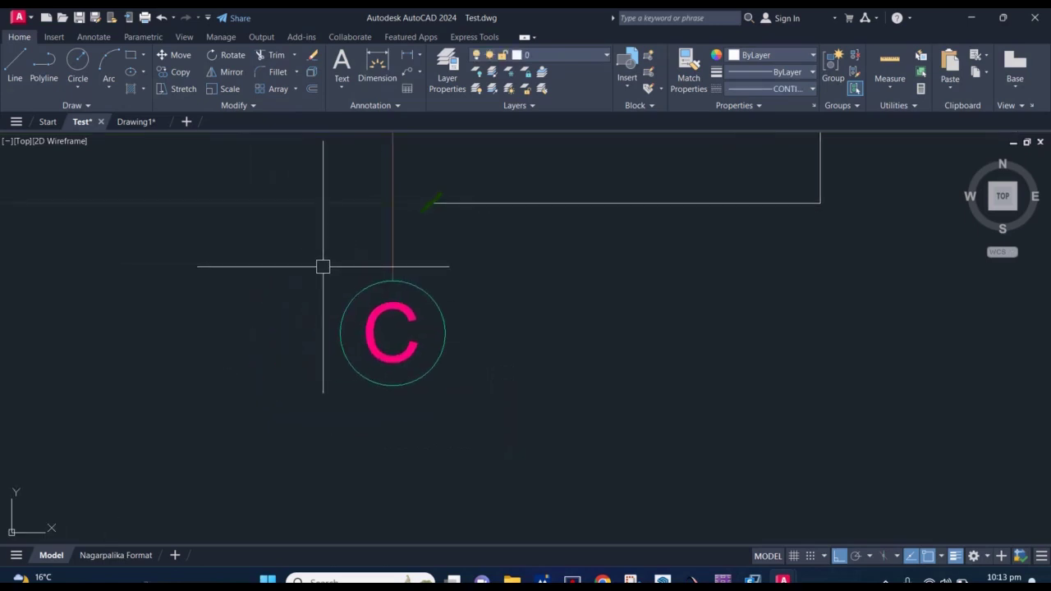
{"action": "left_click", "coordinate": [280, 249]}
{"action": "scroll", "coordinate": [357, 340], "scroll_direction": "up", "scroll_amount": 2}
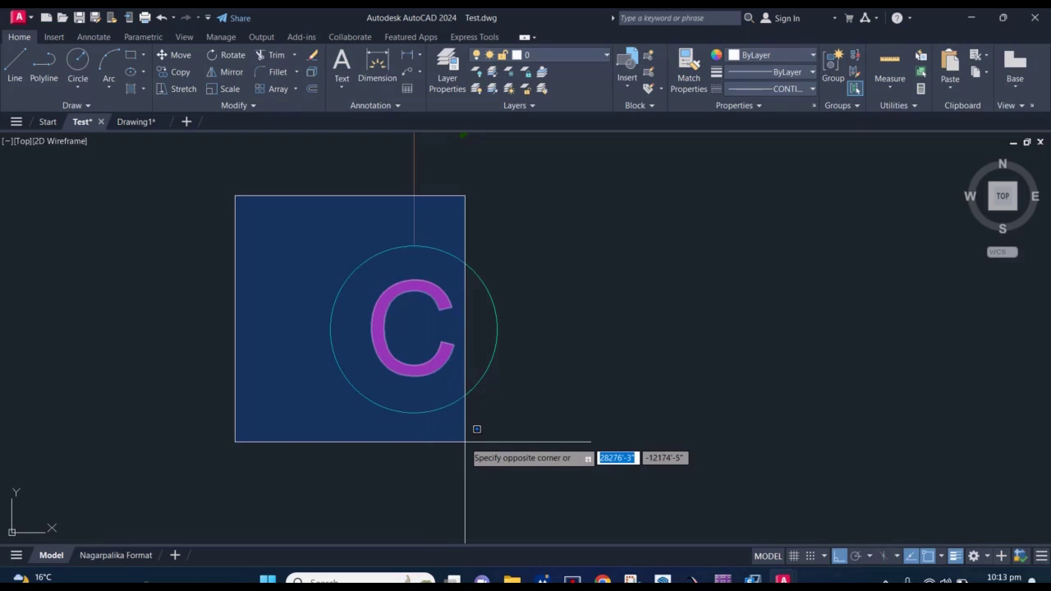
{"action": "key", "text": "Escape"}
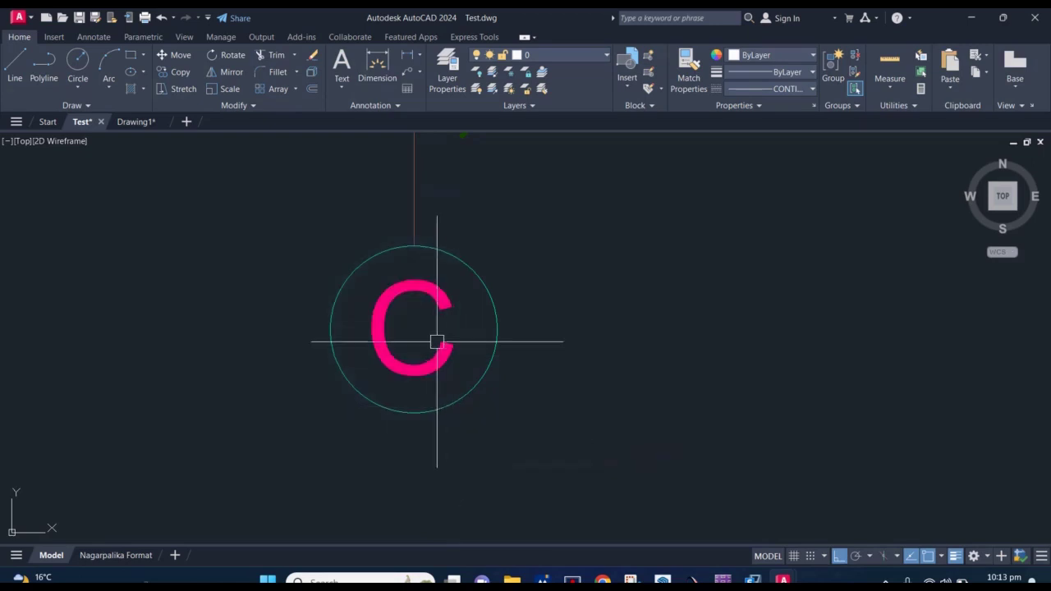
{"action": "left_click", "coordinate": [577, 445]}
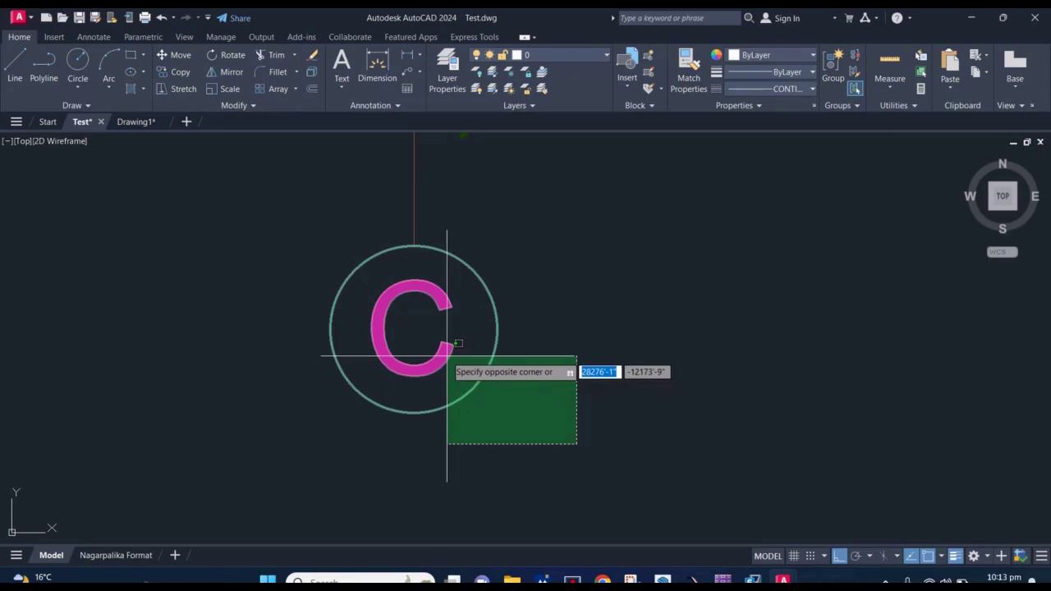
{"action": "key", "text": "Escape"}
{"action": "scroll", "coordinate": [447, 357], "scroll_direction": "down", "scroll_amount": 5}
{"action": "scroll", "coordinate": [378, 354], "scroll_direction": "down", "scroll_amount": 4}
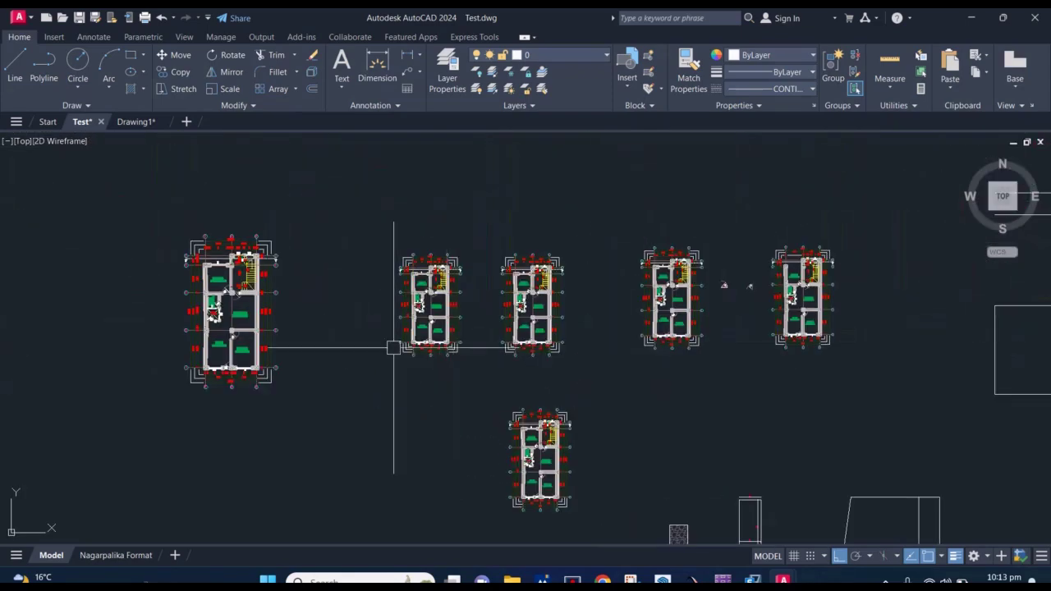
{"action": "scroll", "coordinate": [234, 295], "scroll_direction": "up", "scroll_amount": 5}
{"action": "middle_click_drag", "start_coordinate": [449, 376], "coordinate": [450, 287]}
{"action": "scroll", "coordinate": [463, 403], "scroll_direction": "up", "scroll_amount": 3}
{"action": "left_click", "coordinate": [463, 403]}
{"action": "scroll", "coordinate": [359, 328], "scroll_direction": "up", "scroll_amount": 3}
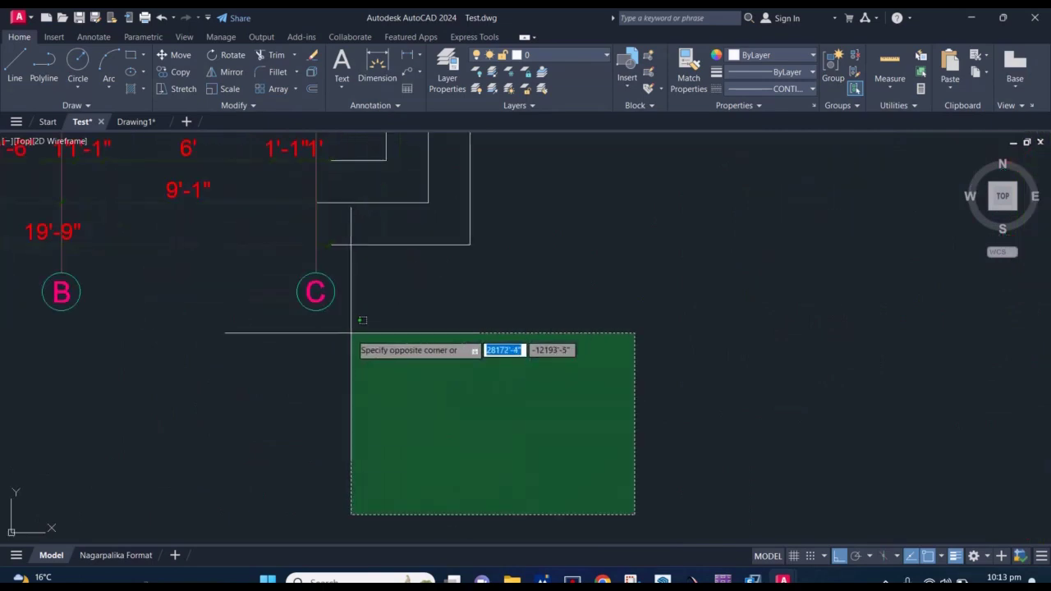
{"action": "scroll", "coordinate": [351, 334], "scroll_direction": "down", "scroll_amount": 4}
{"action": "scroll", "coordinate": [331, 304], "scroll_direction": "down", "scroll_amount": 4}
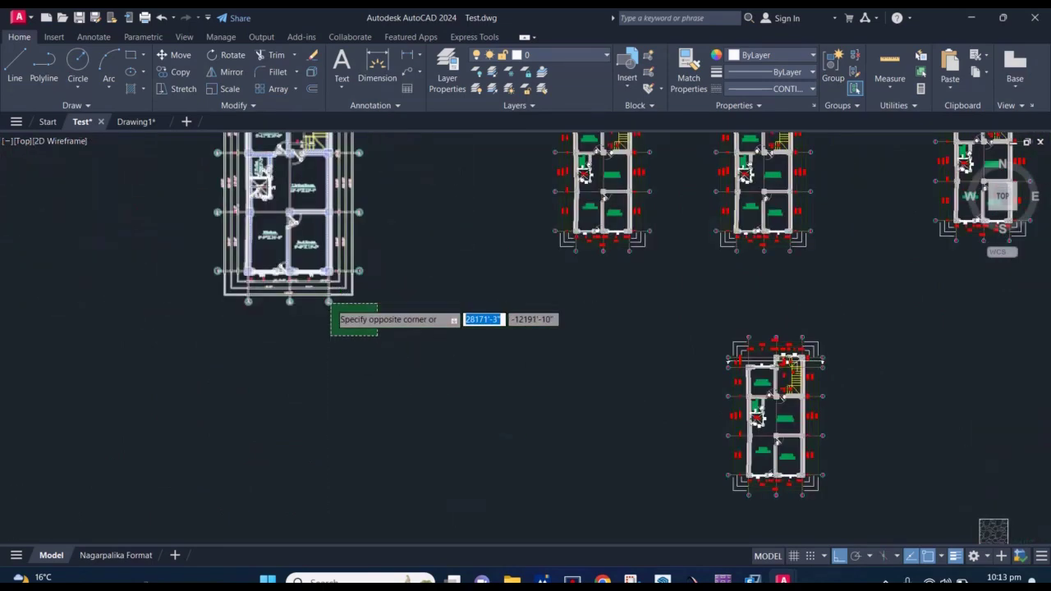
{"action": "scroll", "coordinate": [331, 303], "scroll_direction": "down", "scroll_amount": 2}
{"action": "key", "text": "Escape"}
{"action": "middle_click_drag", "start_coordinate": [382, 328], "coordinate": [403, 376]}
{"action": "left_click", "coordinate": [240, 174]}
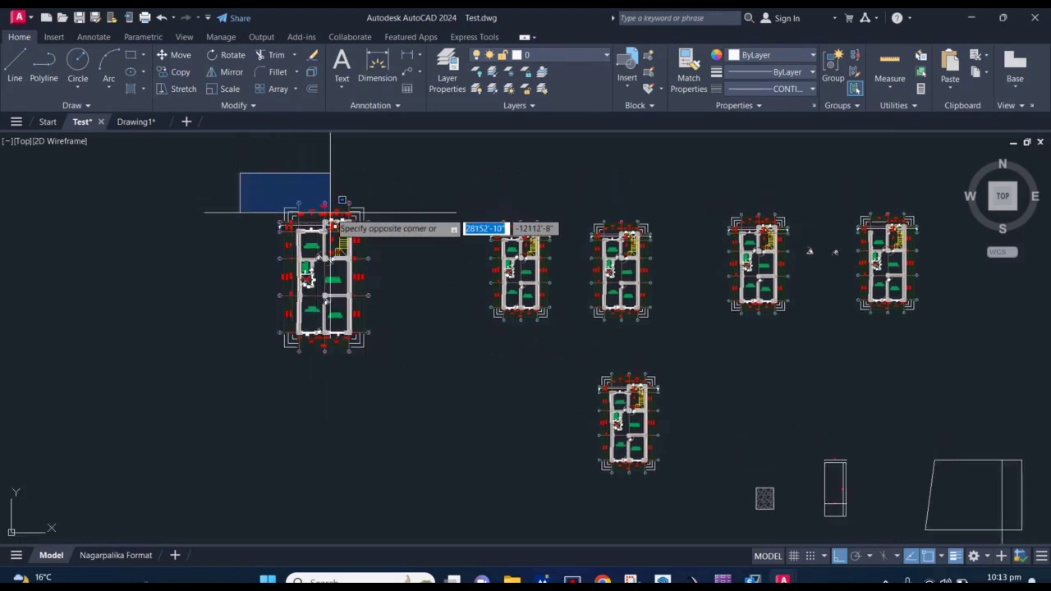
{"action": "scroll", "coordinate": [328, 212], "scroll_direction": "up", "scroll_amount": 2}
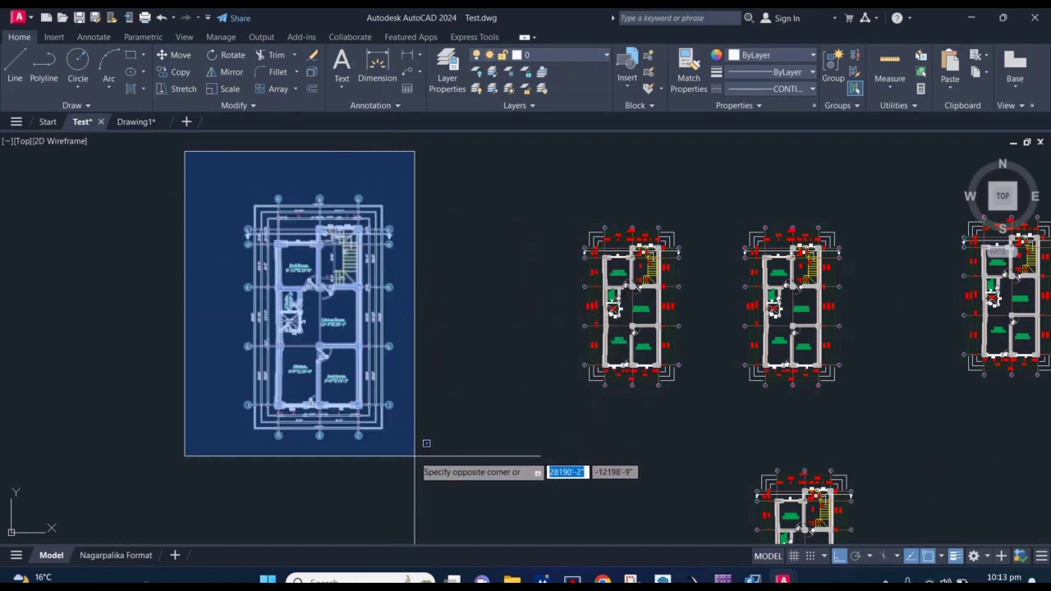
{"action": "left_click", "coordinate": [328, 371]}
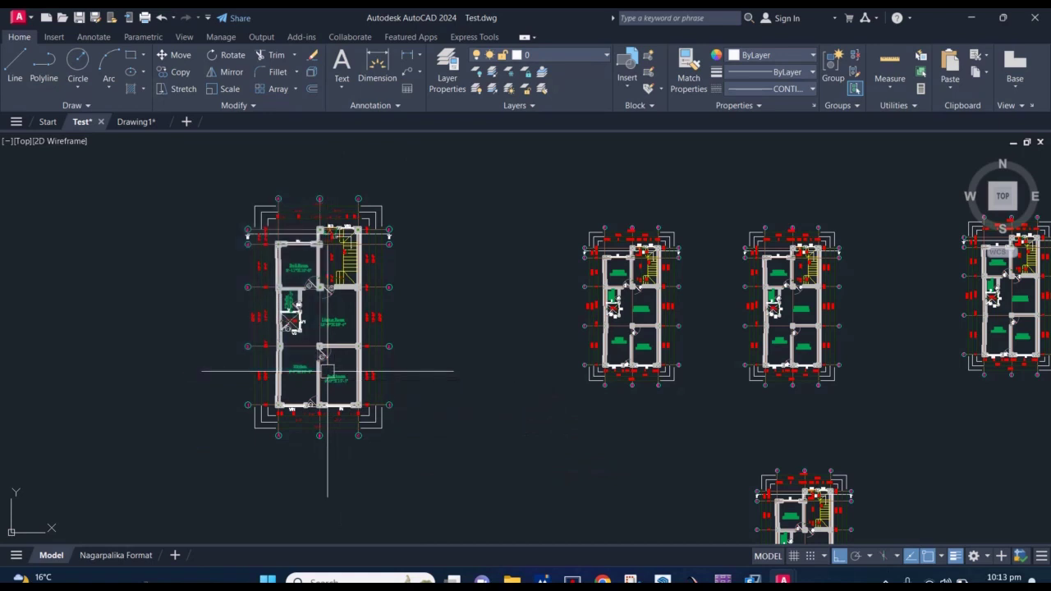
{"action": "scroll", "coordinate": [328, 371], "scroll_direction": "down", "scroll_amount": 2}
{"action": "scroll", "coordinate": [347, 314], "scroll_direction": "down", "scroll_amount": 2}
{"action": "scroll", "coordinate": [354, 316], "scroll_direction": "up", "scroll_amount": 6}
{"action": "scroll", "coordinate": [354, 315], "scroll_direction": "down", "scroll_amount": 3}
{"action": "scroll", "coordinate": [352, 308], "scroll_direction": "down", "scroll_amount": 2}
{"action": "scroll", "coordinate": [411, 304], "scroll_direction": "up", "scroll_amount": 4}
{"action": "scroll", "coordinate": [444, 280], "scroll_direction": "up", "scroll_amount": 3}
{"action": "scroll", "coordinate": [364, 329], "scroll_direction": "down", "scroll_amount": 3}
{"action": "scroll", "coordinate": [364, 329], "scroll_direction": "down", "scroll_amount": 2}
{"action": "scroll", "coordinate": [364, 329], "scroll_direction": "up", "scroll_amount": 3}
{"action": "scroll", "coordinate": [364, 329], "scroll_direction": "up", "scroll_amount": 2}
{"action": "scroll", "coordinate": [364, 329], "scroll_direction": "down", "scroll_amount": 3}
{"action": "scroll", "coordinate": [364, 328], "scroll_direction": "down", "scroll_amount": 4}
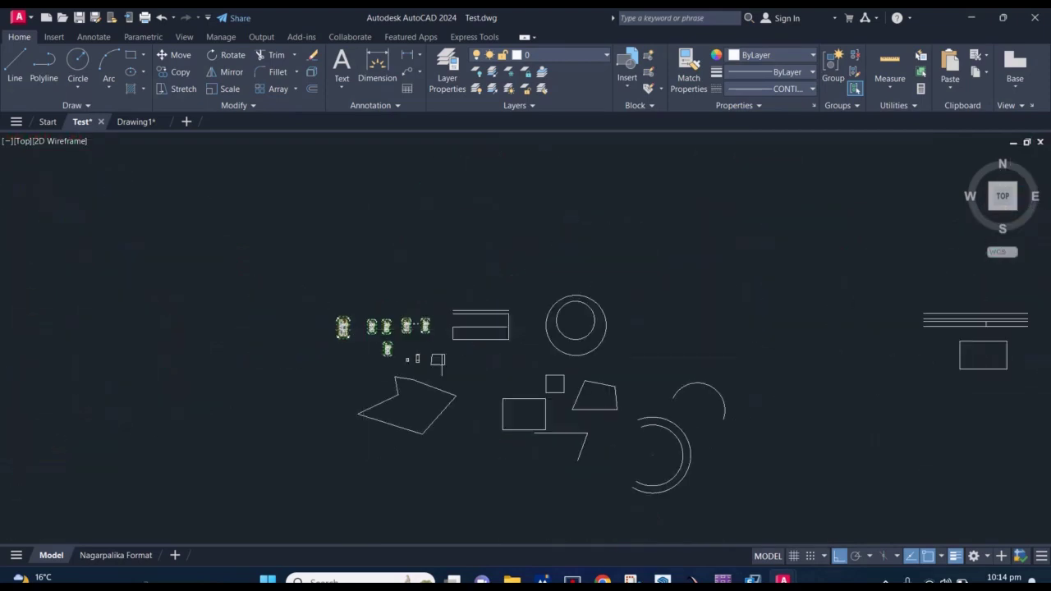
{"action": "scroll", "coordinate": [394, 345], "scroll_direction": "down", "scroll_amount": 2}
{"action": "scroll", "coordinate": [377, 295], "scroll_direction": "up", "scroll_amount": 6}
{"action": "scroll", "coordinate": [376, 295], "scroll_direction": "up", "scroll_amount": 3}
{"action": "scroll", "coordinate": [374, 302], "scroll_direction": "up", "scroll_amount": 3}
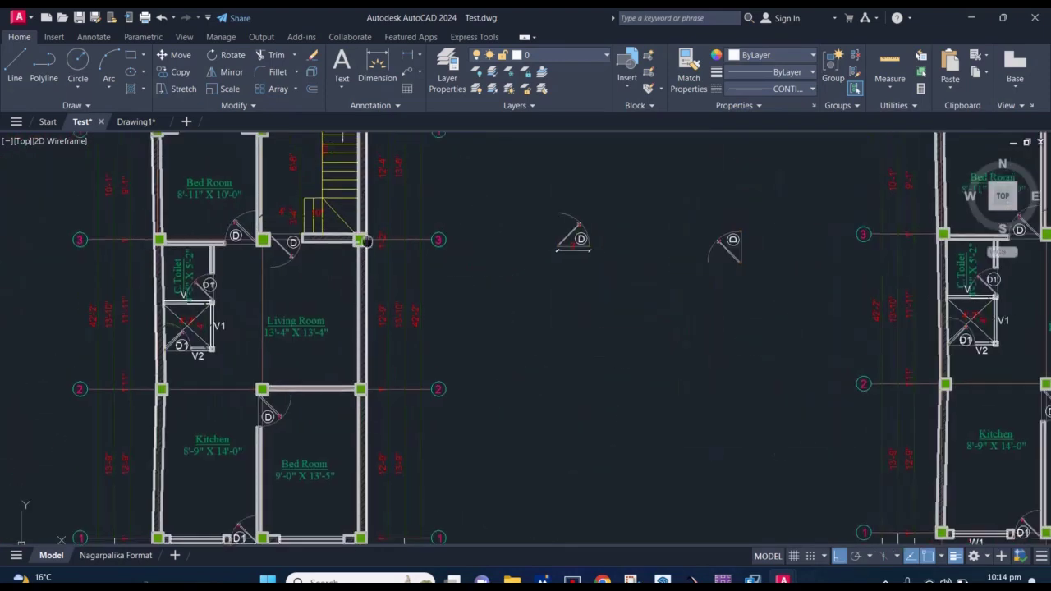
{"action": "scroll", "coordinate": [372, 311], "scroll_direction": "up", "scroll_amount": 1}
{"action": "mouse_move", "coordinate": [372, 313]}
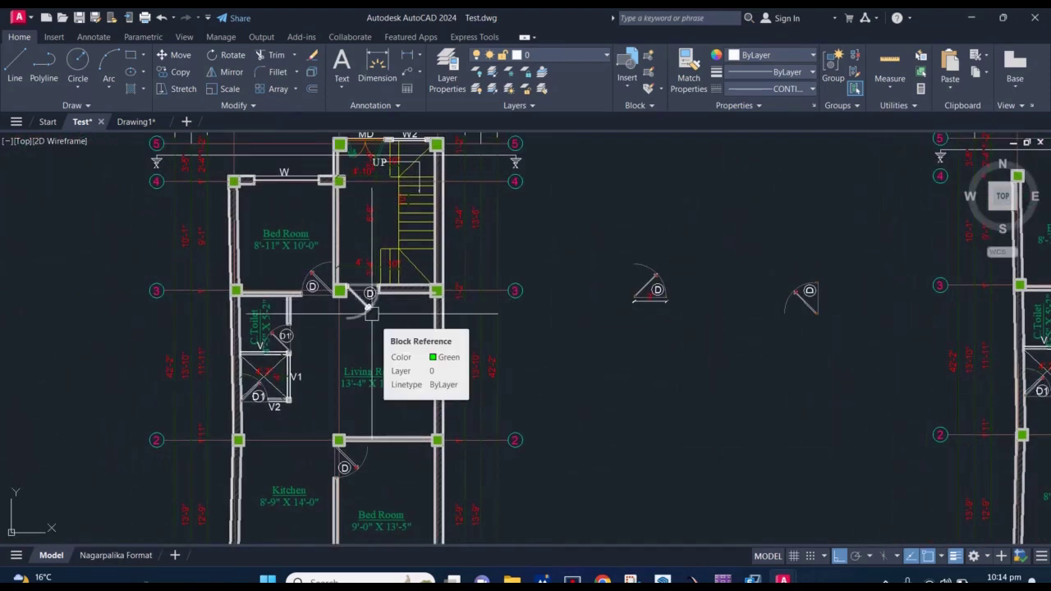
{"action": "scroll", "coordinate": [372, 313], "scroll_direction": "down", "scroll_amount": 4}
{"action": "scroll", "coordinate": [371, 304], "scroll_direction": "down", "scroll_amount": 3}
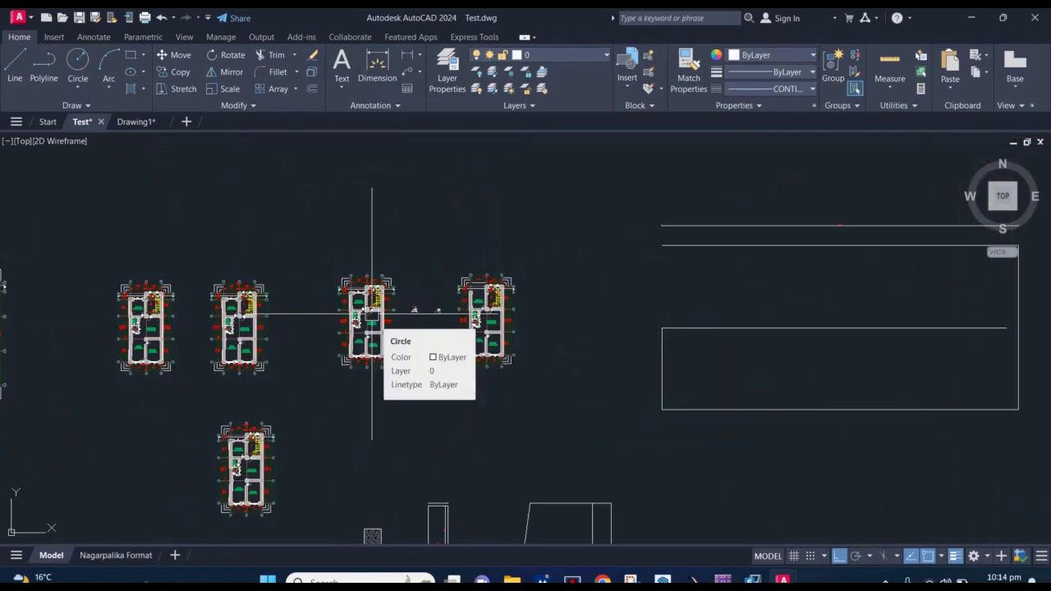
{"action": "scroll", "coordinate": [374, 329], "scroll_direction": "down", "scroll_amount": 3}
{"action": "scroll", "coordinate": [404, 284], "scroll_direction": "down", "scroll_amount": 2}
{"action": "scroll", "coordinate": [404, 283], "scroll_direction": "up", "scroll_amount": 2}
{"action": "scroll", "coordinate": [378, 265], "scroll_direction": "up", "scroll_amount": 2}
{"action": "scroll", "coordinate": [364, 341], "scroll_direction": "up", "scroll_amount": 1}
{"action": "scroll", "coordinate": [347, 291], "scroll_direction": "up", "scroll_amount": 4}
{"action": "scroll", "coordinate": [340, 296], "scroll_direction": "up", "scroll_amount": 5}
{"action": "mouse_move", "coordinate": [399, 297]}
{"action": "middle_mouse_down"}
{"action": "mouse_move", "coordinate": [286, 300]}
{"action": "mouse_move", "coordinate": [284, 326]}
{"action": "middle_mouse_up"}
{"action": "scroll", "coordinate": [319, 296], "scroll_direction": "up", "scroll_amount": 4}
{"action": "left_click", "coordinate": [361, 248]}
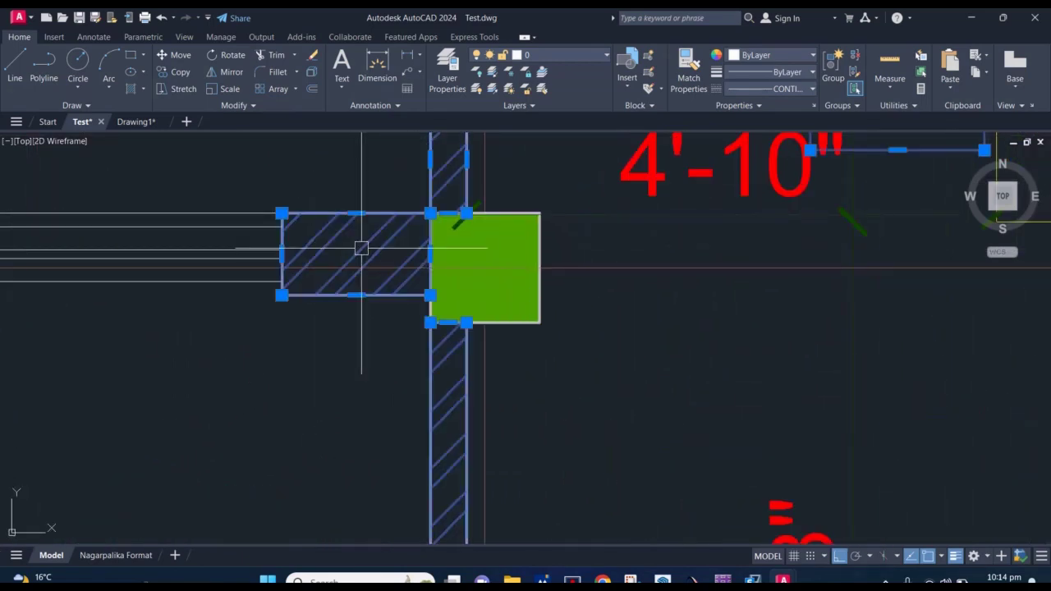
Draw a small rectangle with REC in the Bed Room just below window W
{"action": "scroll", "coordinate": [361, 248], "scroll_direction": "down", "scroll_amount": 5}
{"action": "scroll", "coordinate": [455, 281], "scroll_direction": "up", "scroll_amount": 1}
{"action": "scroll", "coordinate": [392, 291], "scroll_direction": "up", "scroll_amount": 1}
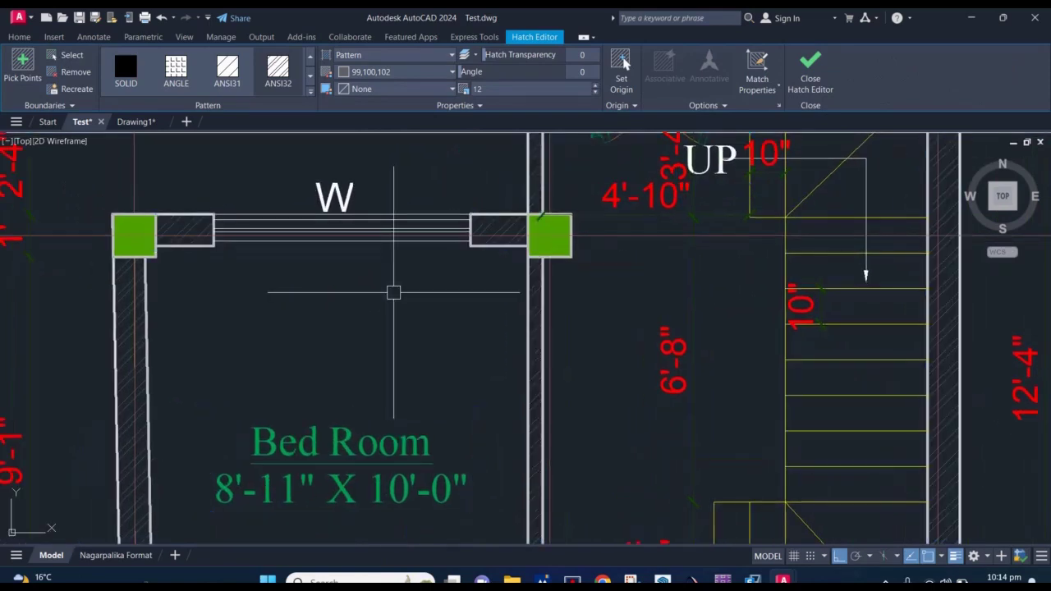
{"action": "key", "text": "Escape"}
{"action": "type", "text": "rec"}
{"action": "key", "text": "Return"}
{"action": "scroll", "coordinate": [324, 291], "scroll_direction": "up", "scroll_amount": 2}
{"action": "left_click", "coordinate": [289, 272]}
{"action": "left_click", "coordinate": [433, 365]}
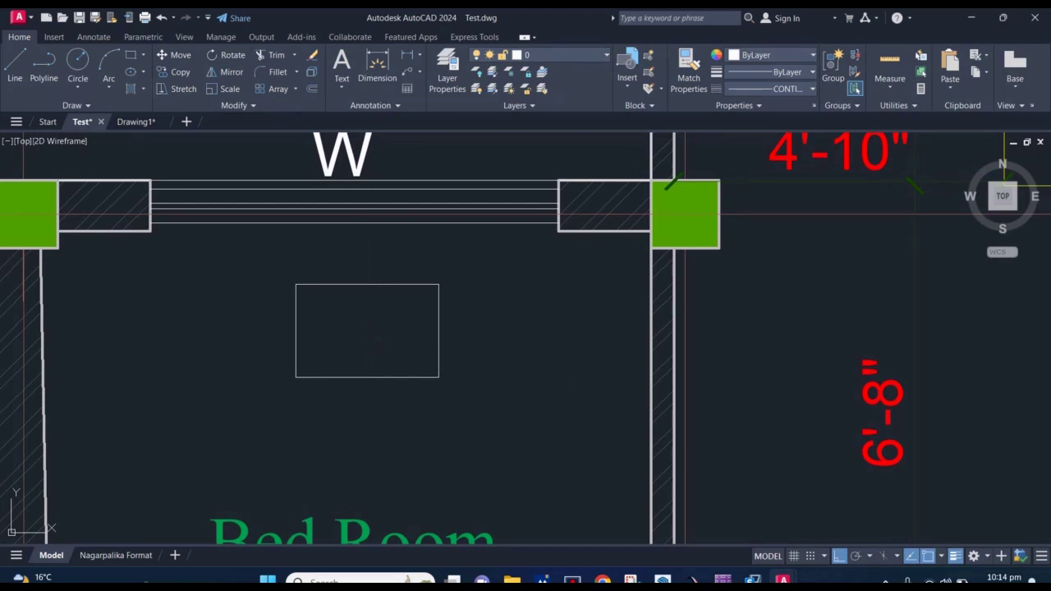
Hatch the inside of the new rectangle and compare it with the wall hatch
{"action": "type", "text": "h"}
{"action": "key", "text": "Return"}
{"action": "left_click", "coordinate": [386, 305]}
{"action": "key", "text": "Return"}
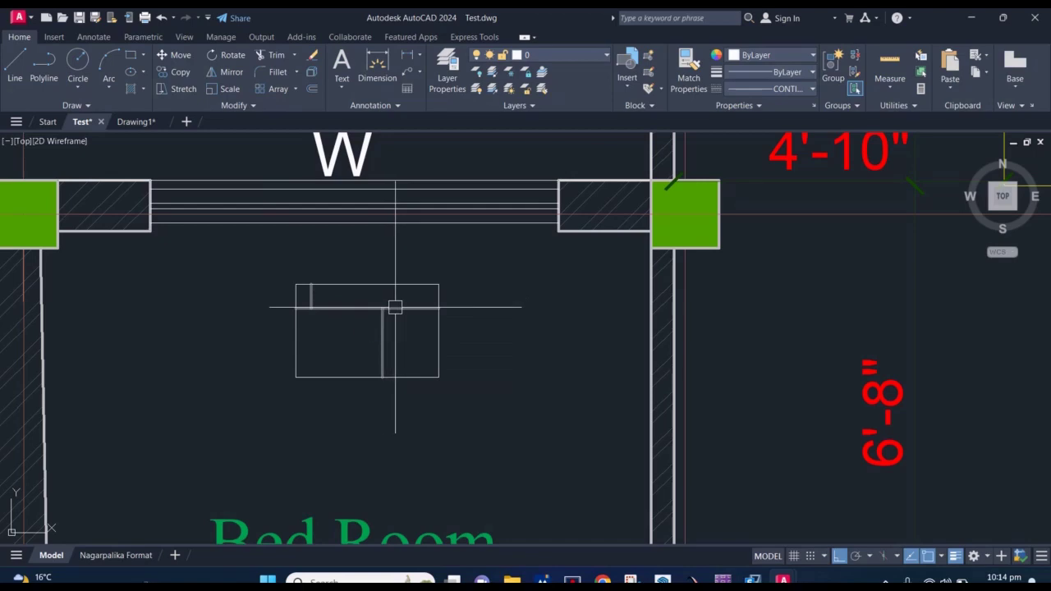
{"action": "left_click", "coordinate": [392, 306]}
{"action": "key", "text": "Escape"}
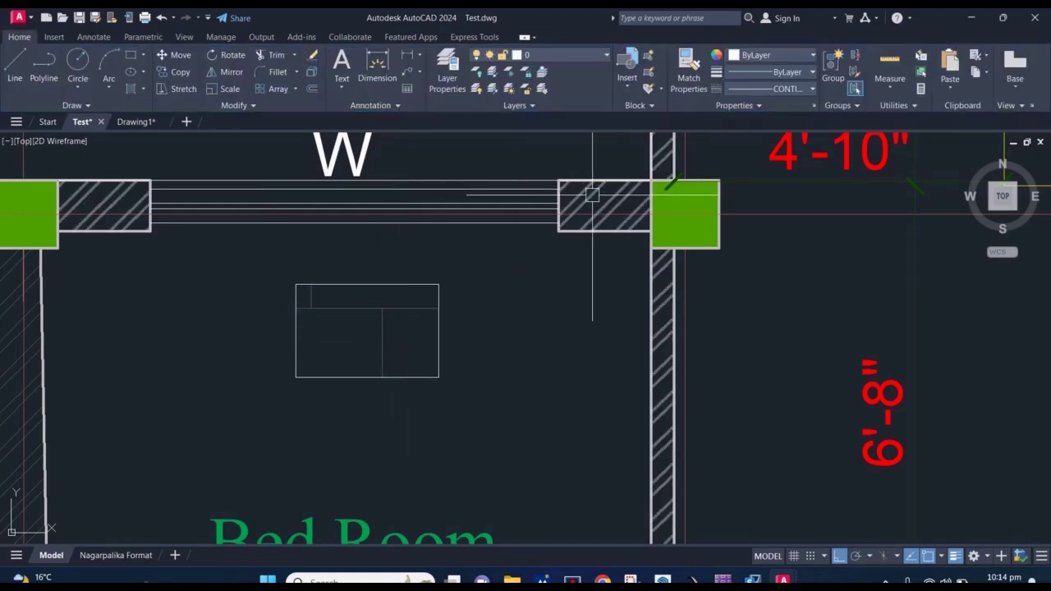
{"action": "left_click", "coordinate": [591, 195]}
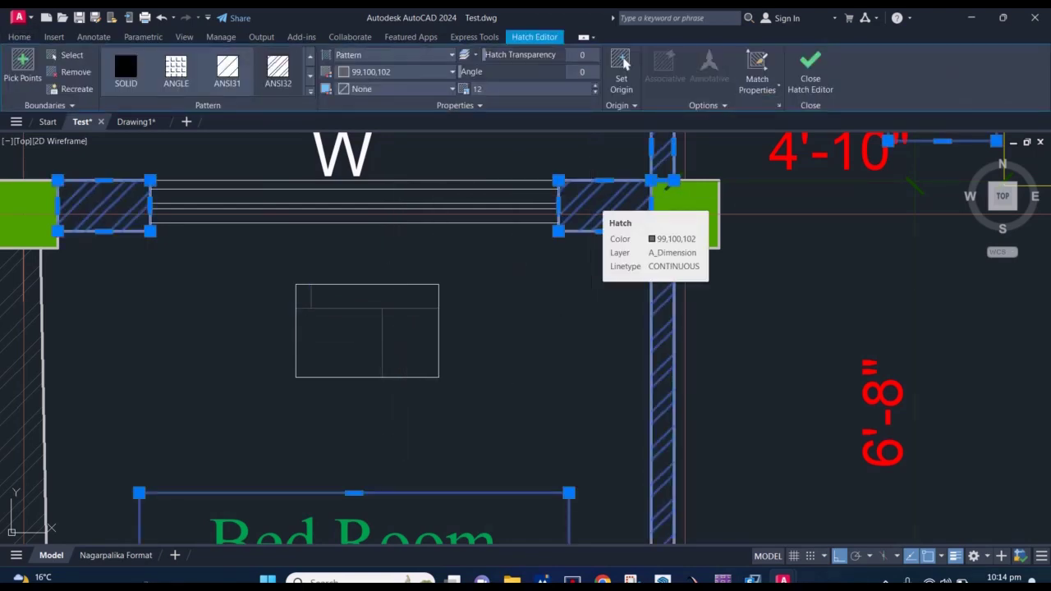
{"action": "key", "text": "Escape"}
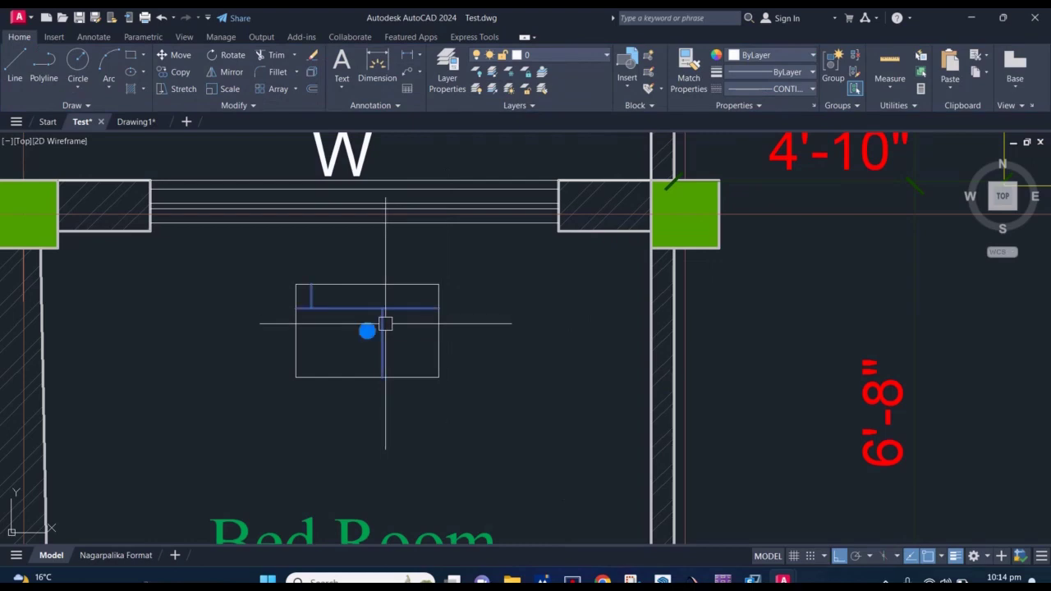
Re-hatch the Bed Room rectangle with a pattern from the hatch gallery
{"action": "type", "text": "h"}
{"action": "key", "text": "Return"}
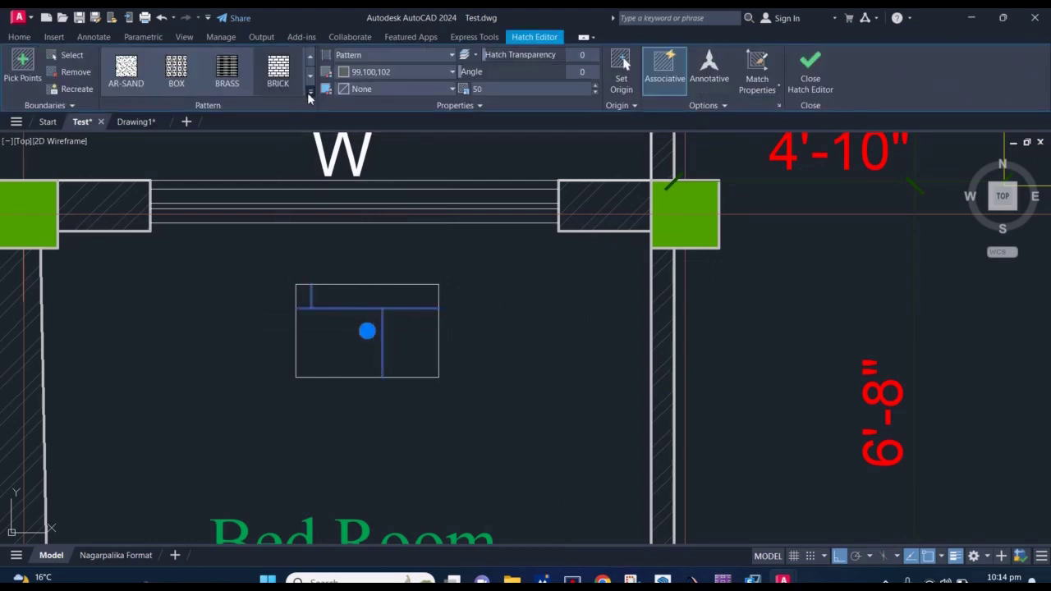
{"action": "left_click", "coordinate": [310, 94]}
{"action": "scroll", "coordinate": [255, 176], "scroll_direction": "up", "scroll_amount": 5}
{"action": "scroll", "coordinate": [255, 177], "scroll_direction": "up", "scroll_amount": 3}
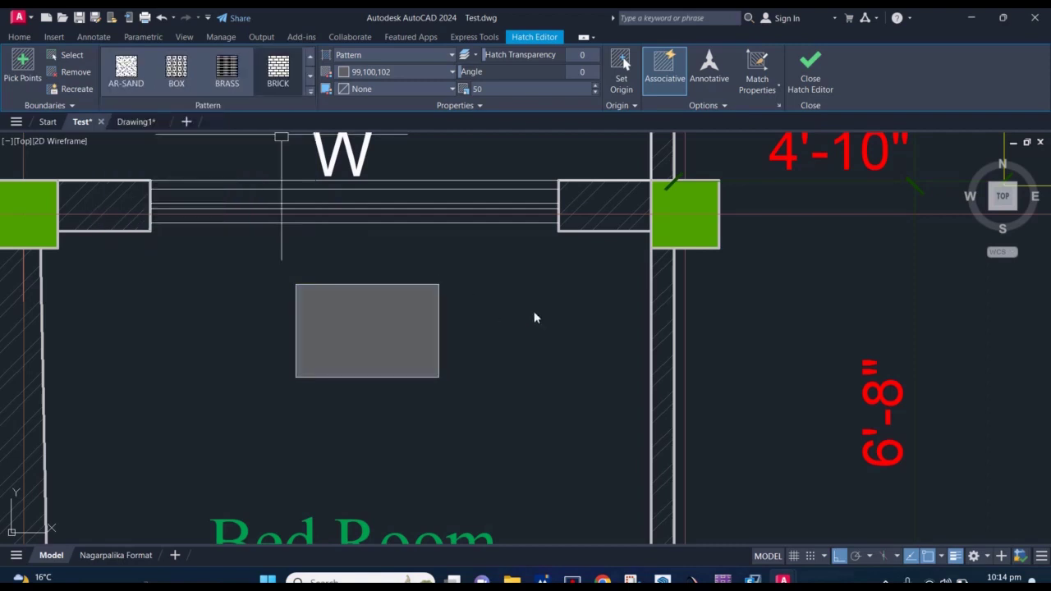
{"action": "key", "text": "Return"}
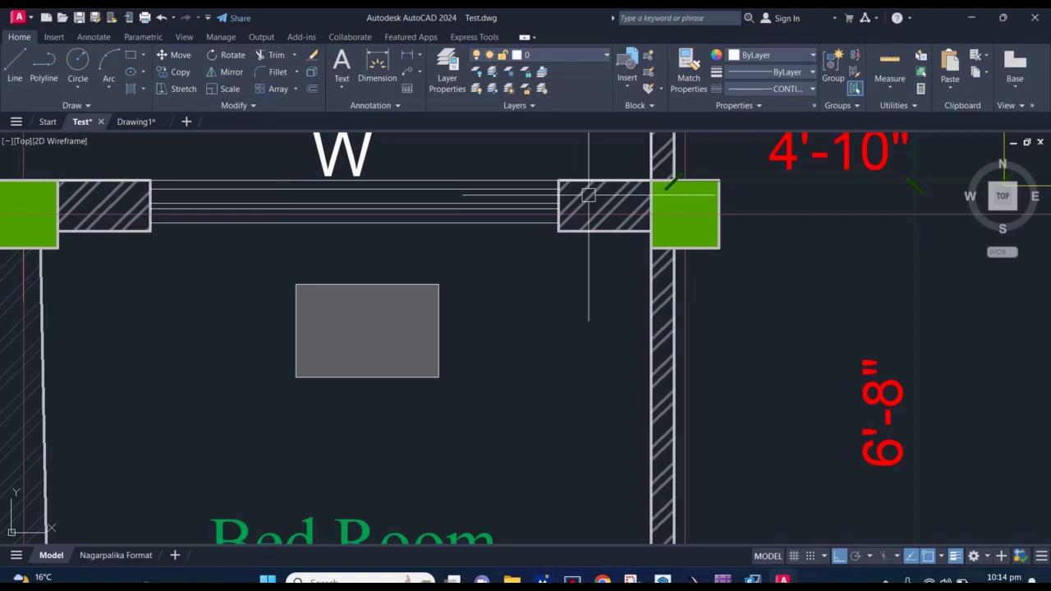
Give the rectangle the diagonal wall hatch using MA from the wall hatch
{"action": "left_click", "coordinate": [588, 195]}
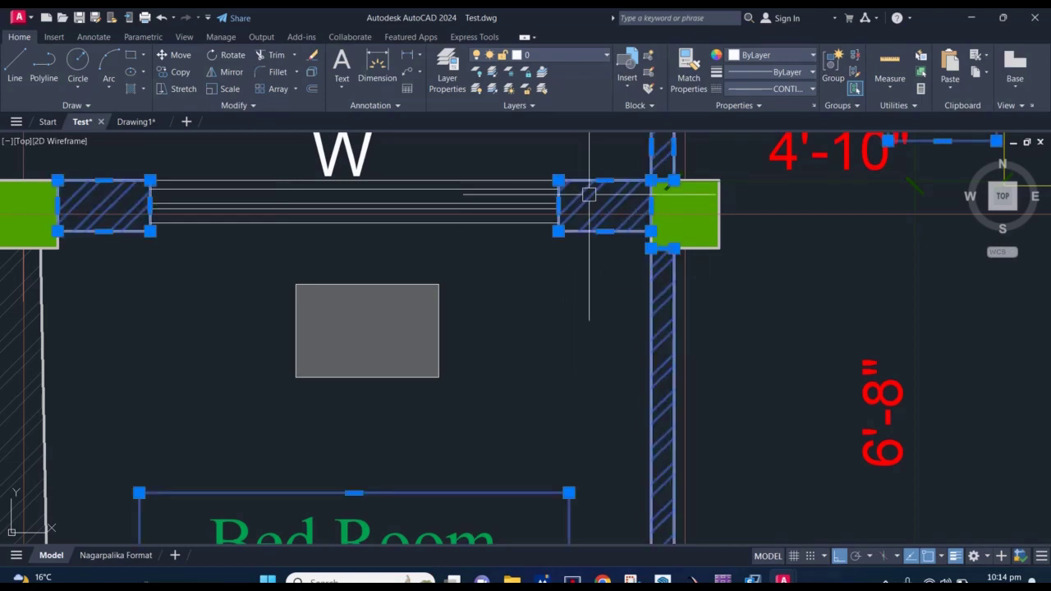
{"action": "type", "text": "MA"}
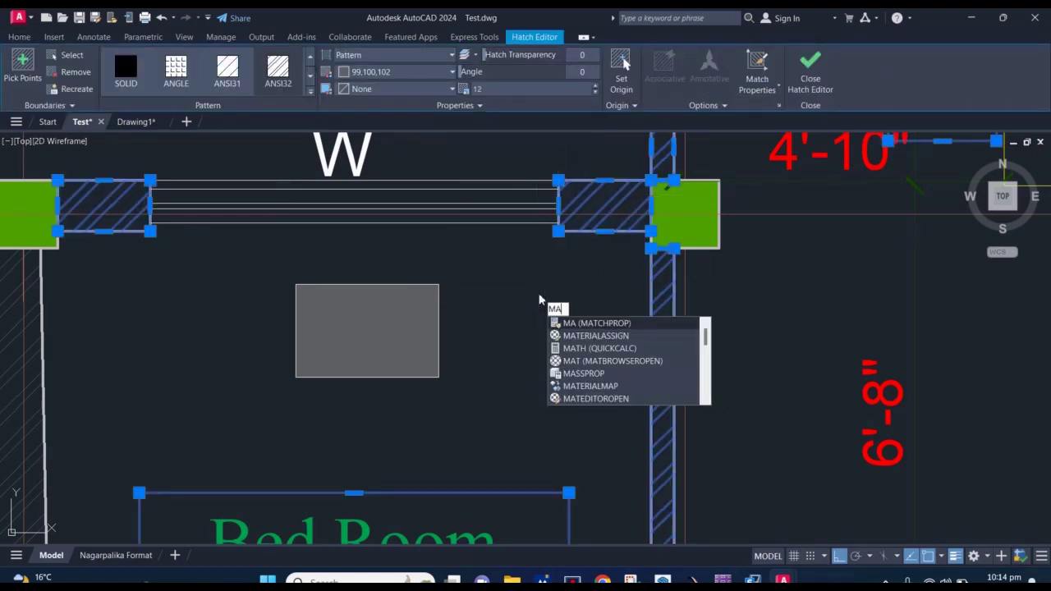
{"action": "mouse_move", "coordinate": [597, 324]}
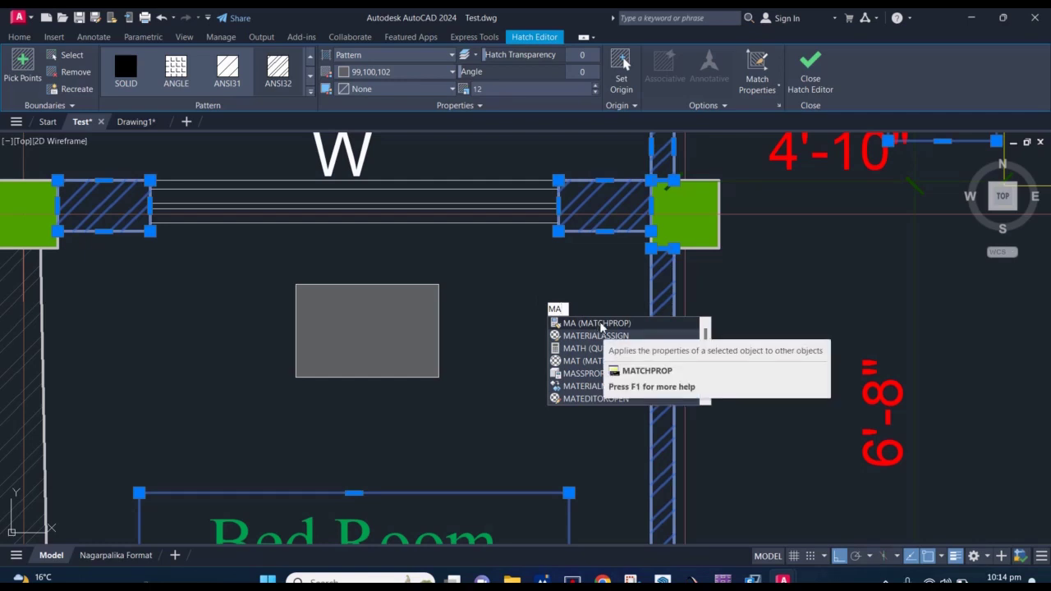
{"action": "left_click", "coordinate": [602, 326]}
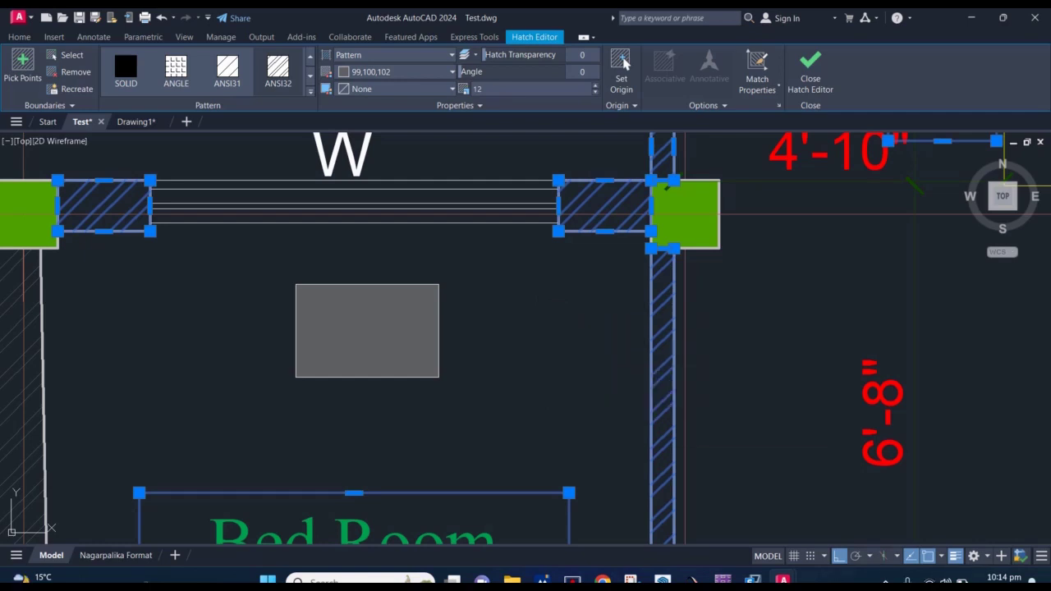
{"action": "left_click", "coordinate": [382, 331]}
{"action": "scroll", "coordinate": [376, 305], "scroll_direction": "down", "scroll_amount": 2}
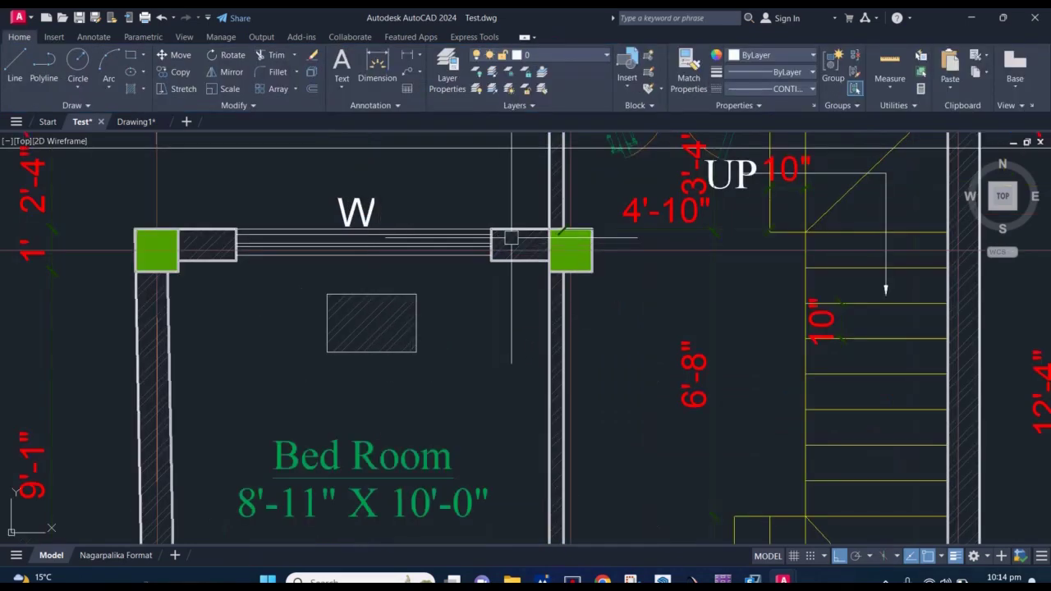
{"action": "scroll", "coordinate": [518, 233], "scroll_direction": "up", "scroll_amount": 4}
{"action": "middle_click_drag", "start_coordinate": [293, 366], "coordinate": [433, 304]}
{"action": "scroll", "coordinate": [434, 304], "scroll_direction": "down", "scroll_amount": 2}
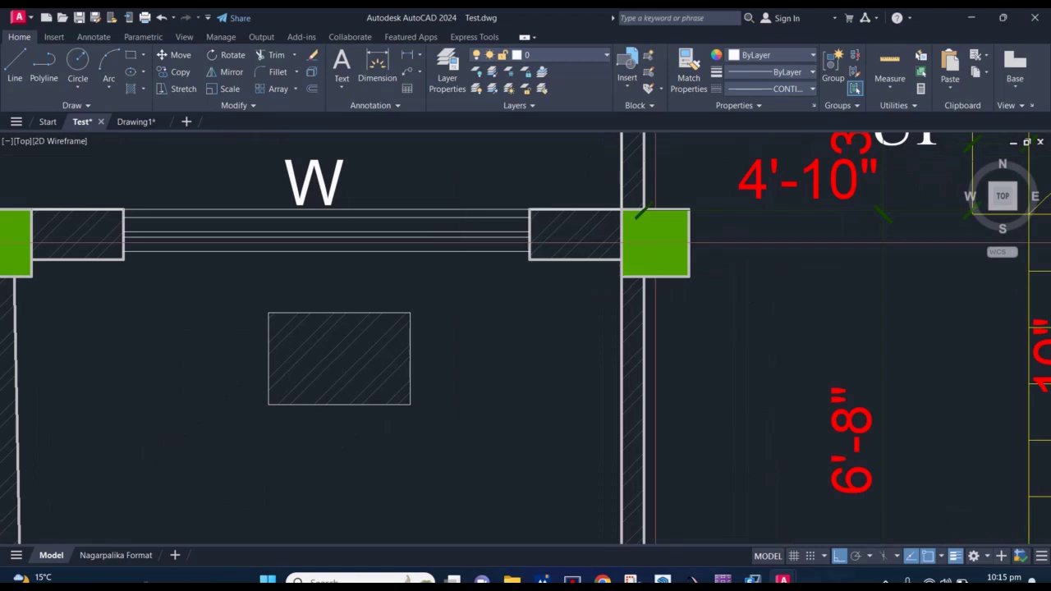
{"action": "scroll", "coordinate": [543, 261], "scroll_direction": "up", "scroll_amount": 4}
Match the rectangle outline to the wall's bottom edge line with MA
{"action": "left_click", "coordinate": [540, 247]}
{"action": "key", "text": "Escape"}
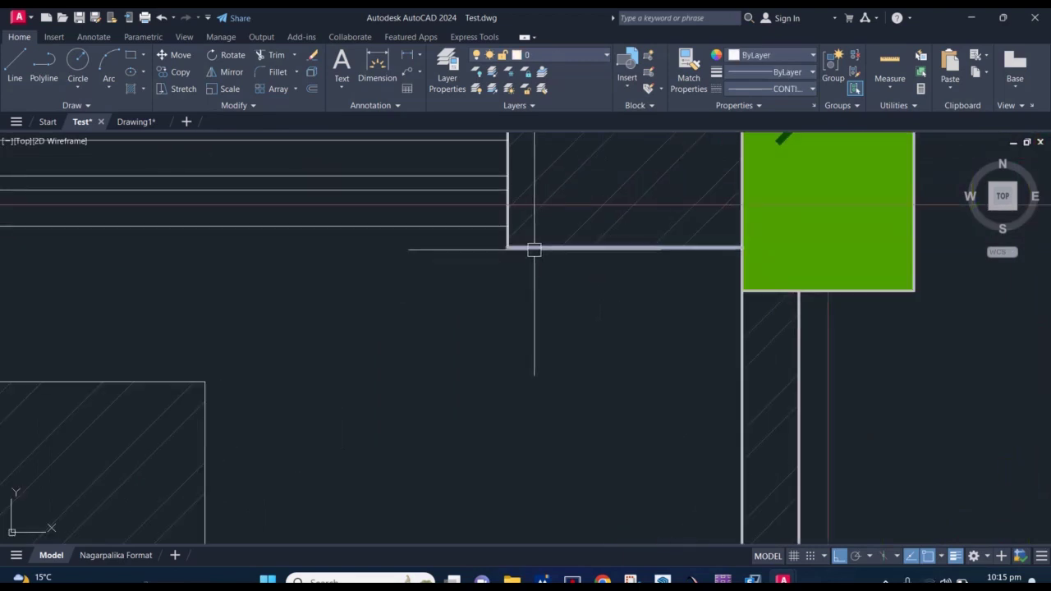
{"action": "left_click", "coordinate": [170, 380]}
{"action": "key", "text": "Escape"}
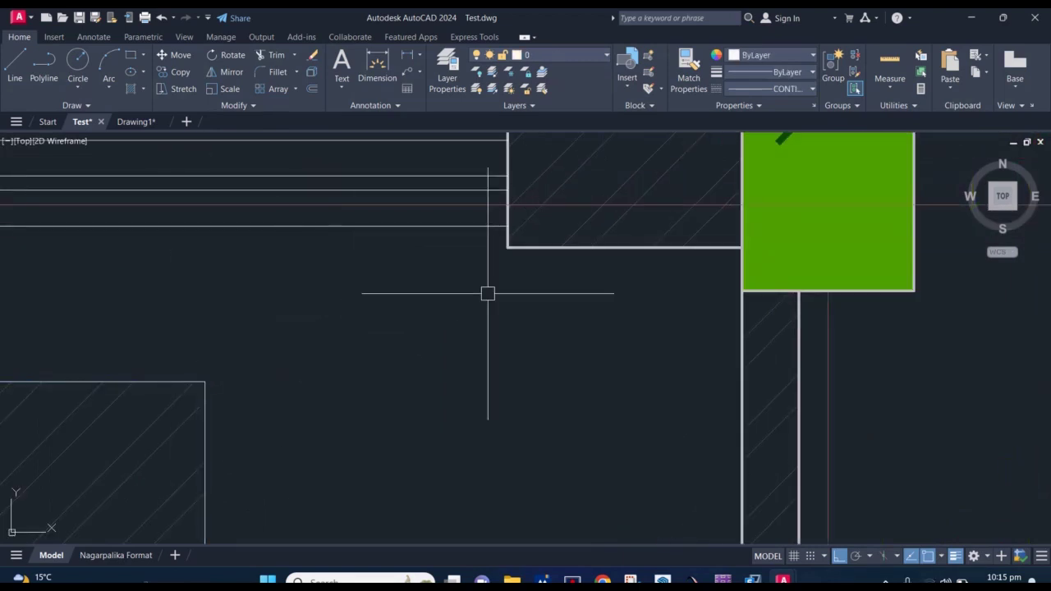
{"action": "left_click", "coordinate": [534, 248]}
{"action": "key", "text": "Escape"}
{"action": "left_click", "coordinate": [543, 248]}
{"action": "type", "text": "ma"}
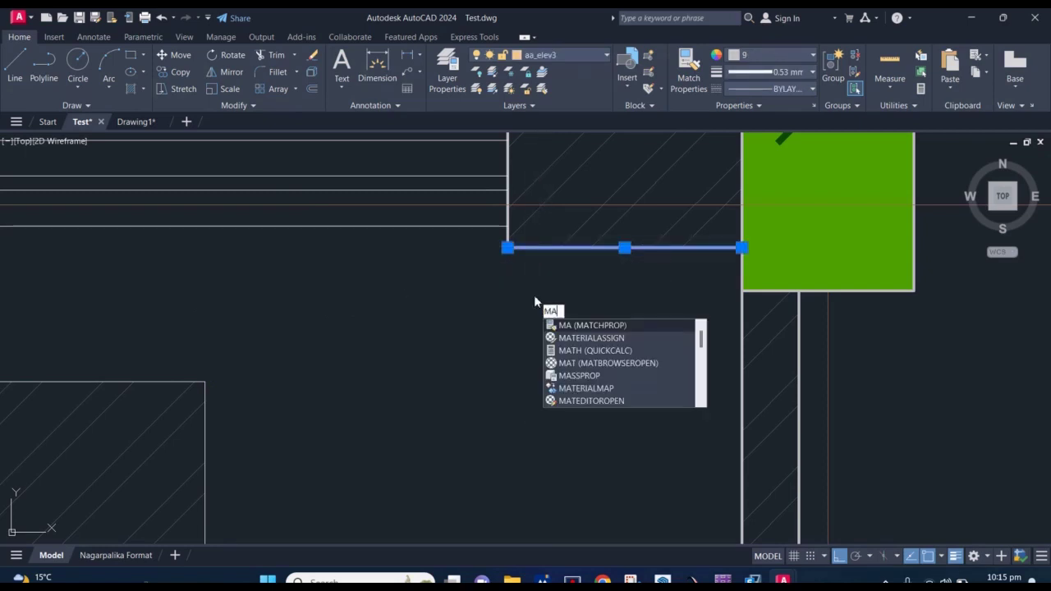
{"action": "key", "text": "Return"}
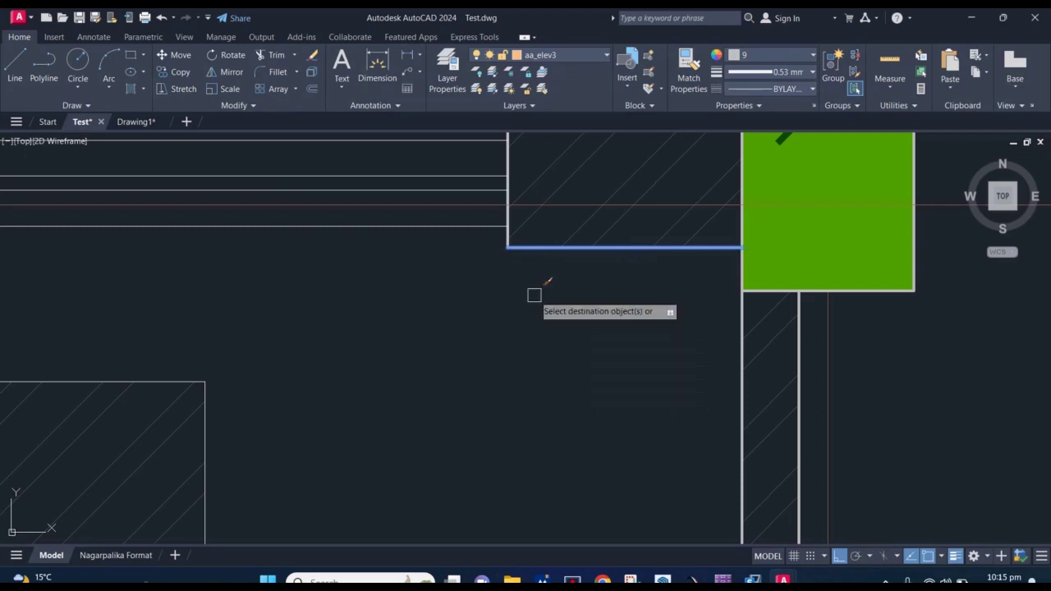
{"action": "middle_click_drag", "start_coordinate": [304, 312], "coordinate": [473, 241]}
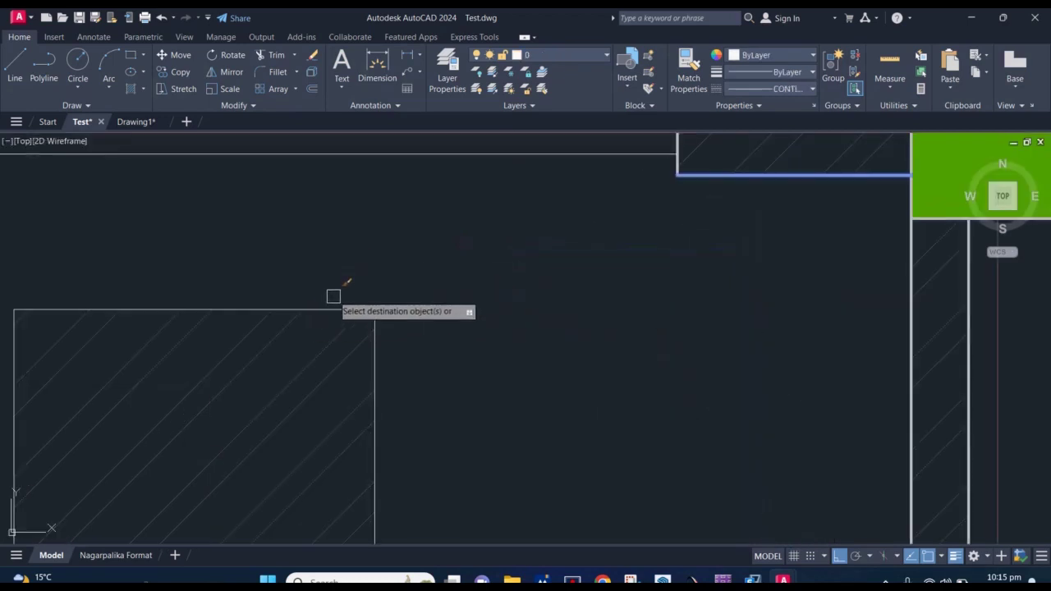
{"action": "scroll", "coordinate": [425, 290], "scroll_direction": "down", "scroll_amount": 2}
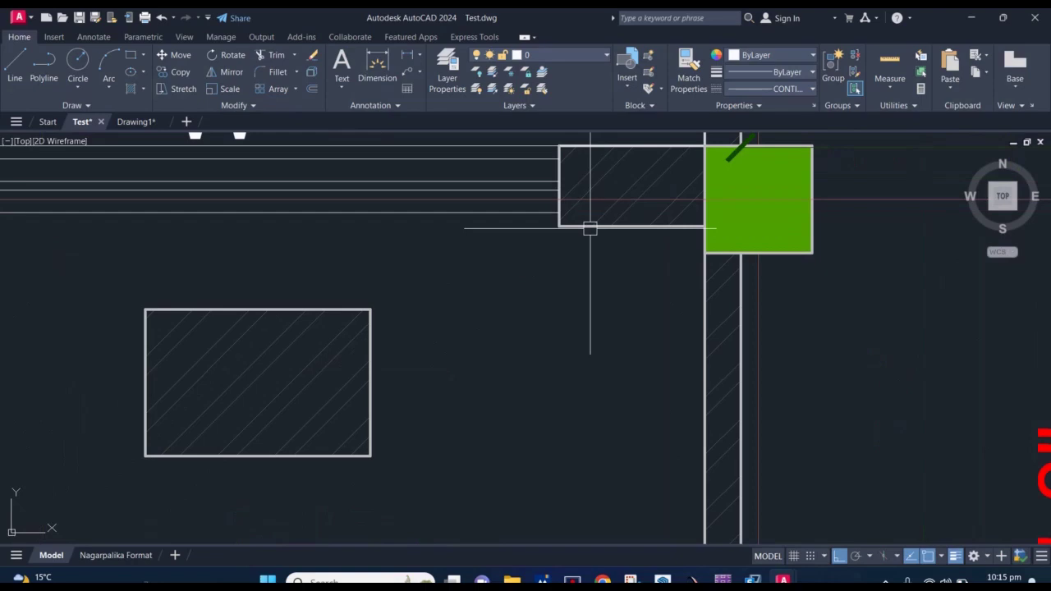
{"action": "left_click", "coordinate": [340, 309]}
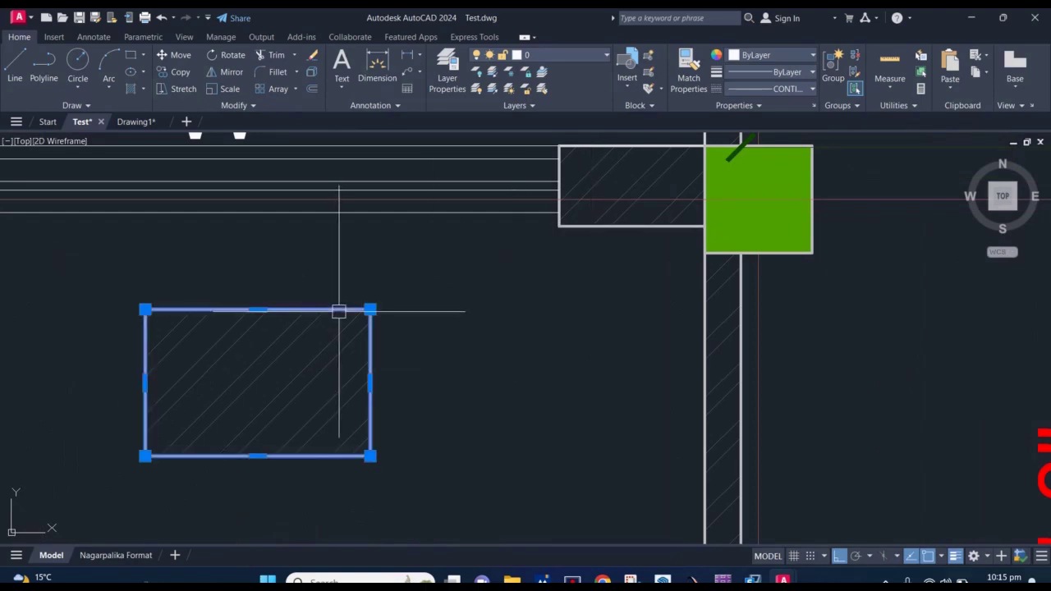
{"action": "scroll", "coordinate": [484, 285], "scroll_direction": "down", "scroll_amount": 4}
{"action": "key", "text": "Escape"}
{"action": "scroll", "coordinate": [590, 250], "scroll_direction": "up", "scroll_amount": 4}
{"action": "left_click", "coordinate": [626, 230]}
Start MATCHPROP from the green column fill, ending it without a target
{"action": "type", "text": "MA"}
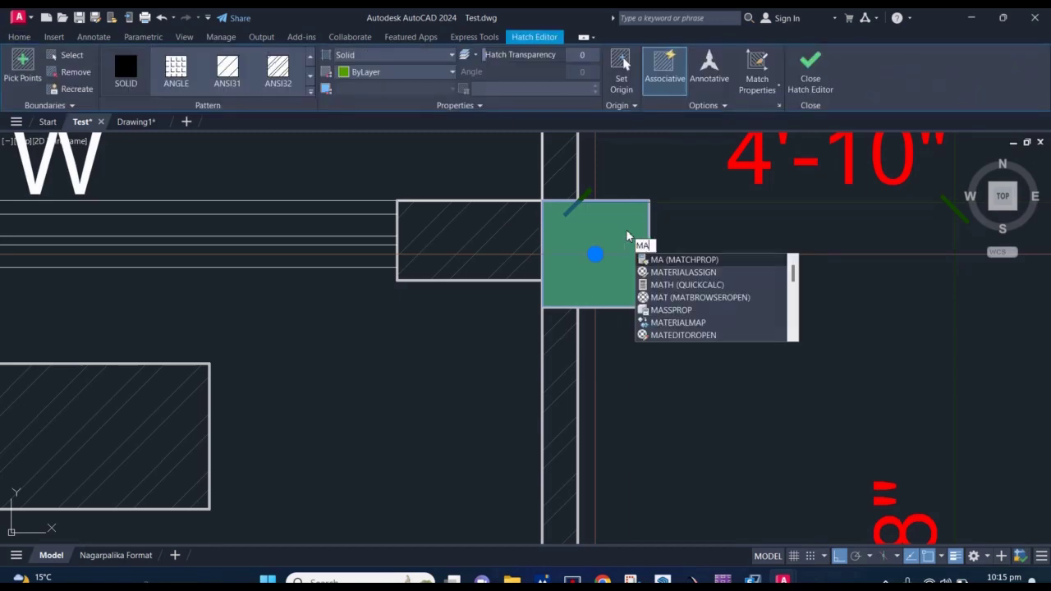
{"action": "key", "text": "Return"}
{"action": "scroll", "coordinate": [627, 230], "scroll_direction": "down", "scroll_amount": 2}
{"action": "scroll", "coordinate": [627, 238], "scroll_direction": "down", "scroll_amount": 1}
{"action": "scroll", "coordinate": [626, 234], "scroll_direction": "up", "scroll_amount": 3}
{"action": "left_click", "coordinate": [627, 229]}
{"action": "key", "text": "Return"}
Apply the green column's solid fill to the Bed Room rectangle with MA
{"action": "left_click", "coordinate": [627, 230]}
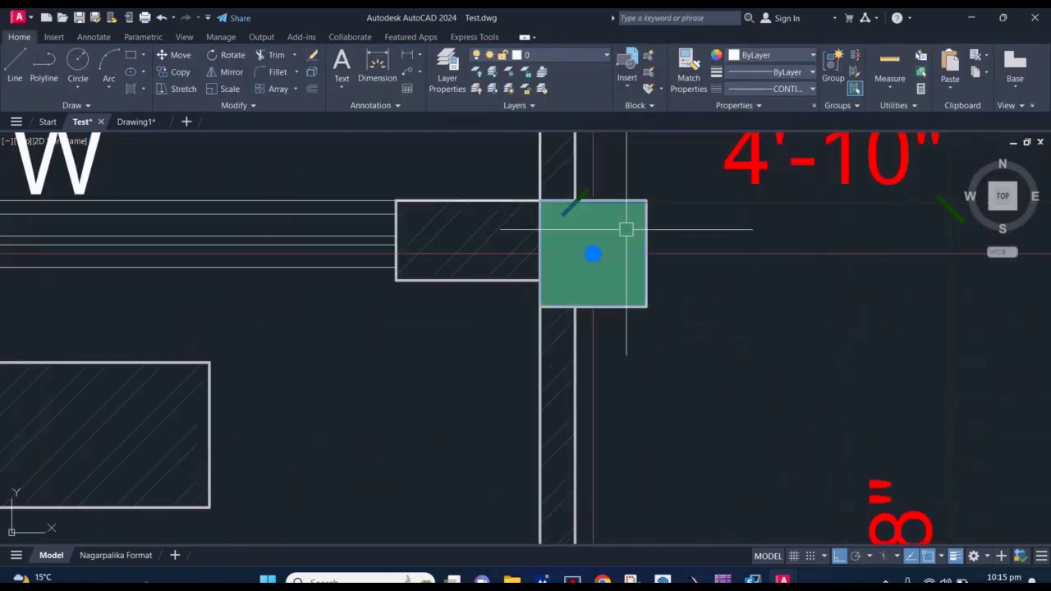
{"action": "type", "text": "ma"}
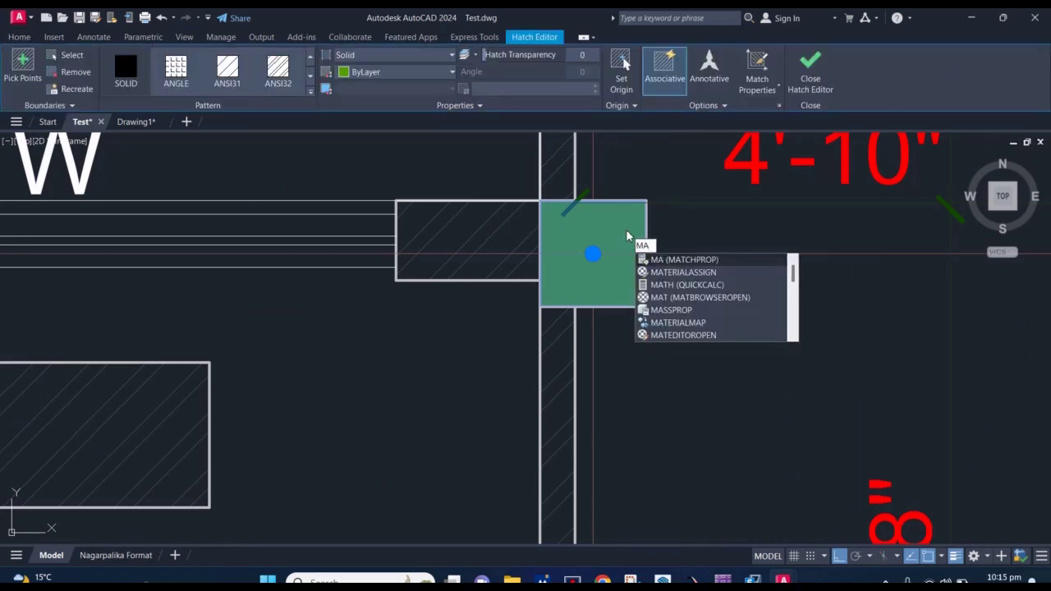
{"action": "key", "text": "Return"}
{"action": "scroll", "coordinate": [626, 230], "scroll_direction": "down", "scroll_amount": 2}
{"action": "left_click", "coordinate": [291, 358]}
{"action": "key", "text": "Return"}
{"action": "scroll", "coordinate": [419, 284], "scroll_direction": "up", "scroll_amount": 6}
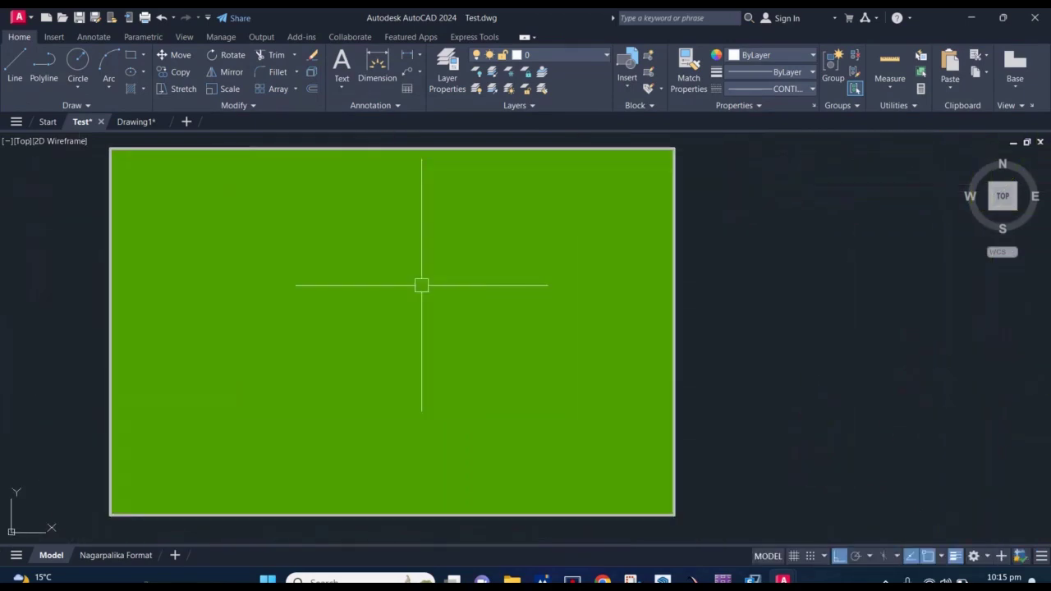
{"action": "scroll", "coordinate": [420, 284], "scroll_direction": "down", "scroll_amount": 8}
{"action": "scroll", "coordinate": [436, 291], "scroll_direction": "down", "scroll_amount": 4}
{"action": "middle_click_drag", "start_coordinate": [436, 291], "coordinate": [428, 292]}
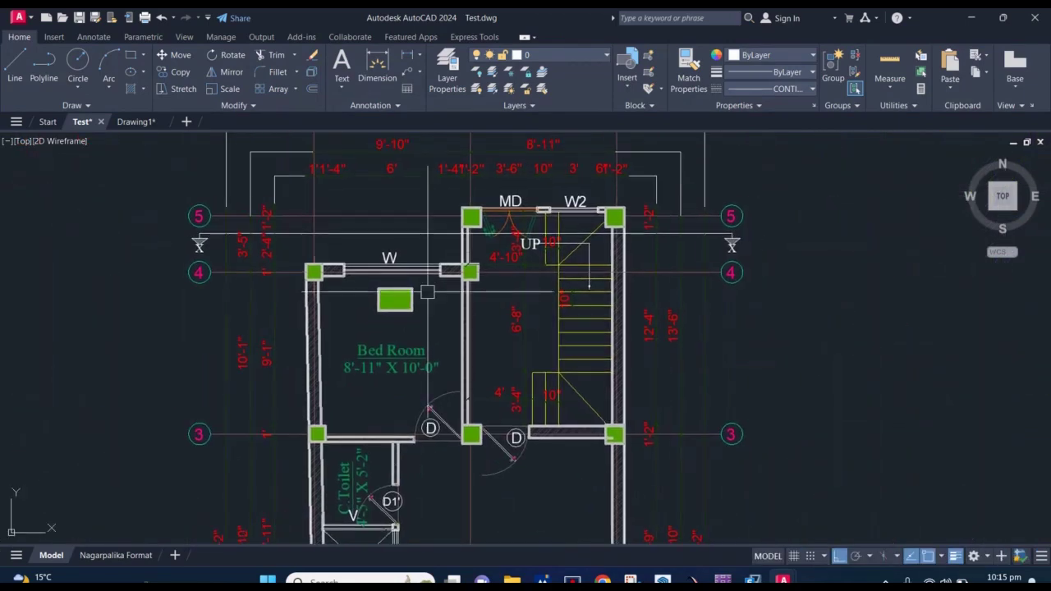
Match the three white lines at the wall corner to the yellow stair line
{"action": "scroll", "coordinate": [575, 320], "scroll_direction": "up", "scroll_amount": 4}
{"action": "left_click", "coordinate": [570, 291]}
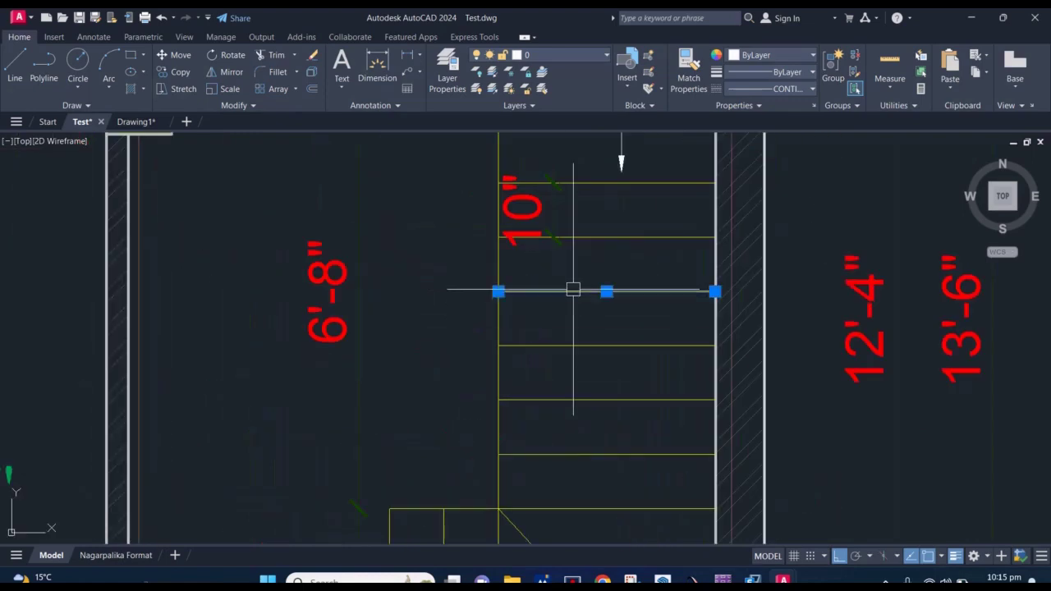
{"action": "type", "text": "ma"}
{"action": "key", "text": "Return"}
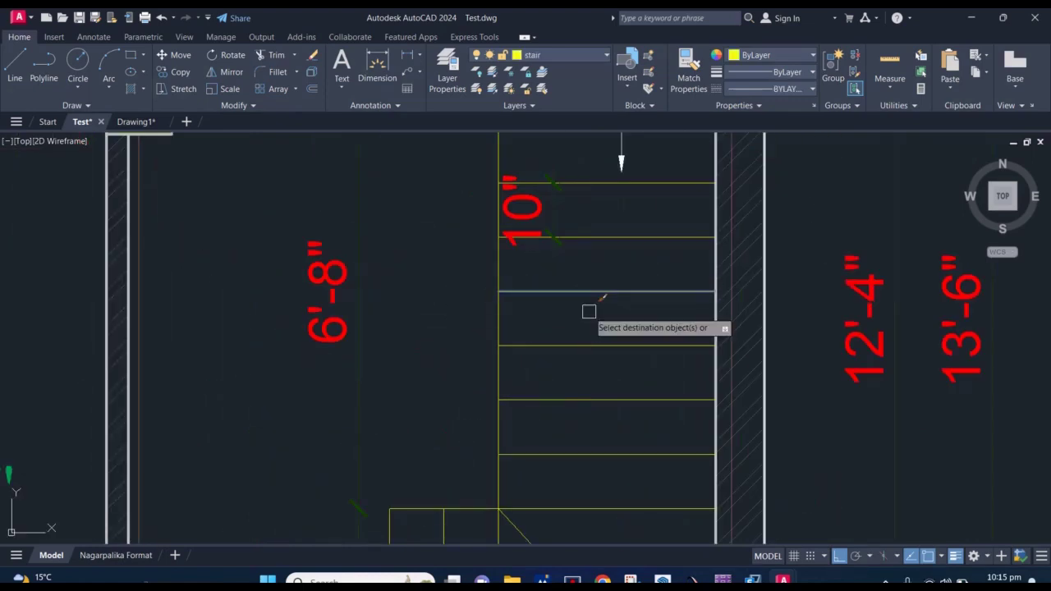
{"action": "scroll", "coordinate": [589, 311], "scroll_direction": "down", "scroll_amount": 4}
{"action": "scroll", "coordinate": [339, 264], "scroll_direction": "up", "scroll_amount": 6}
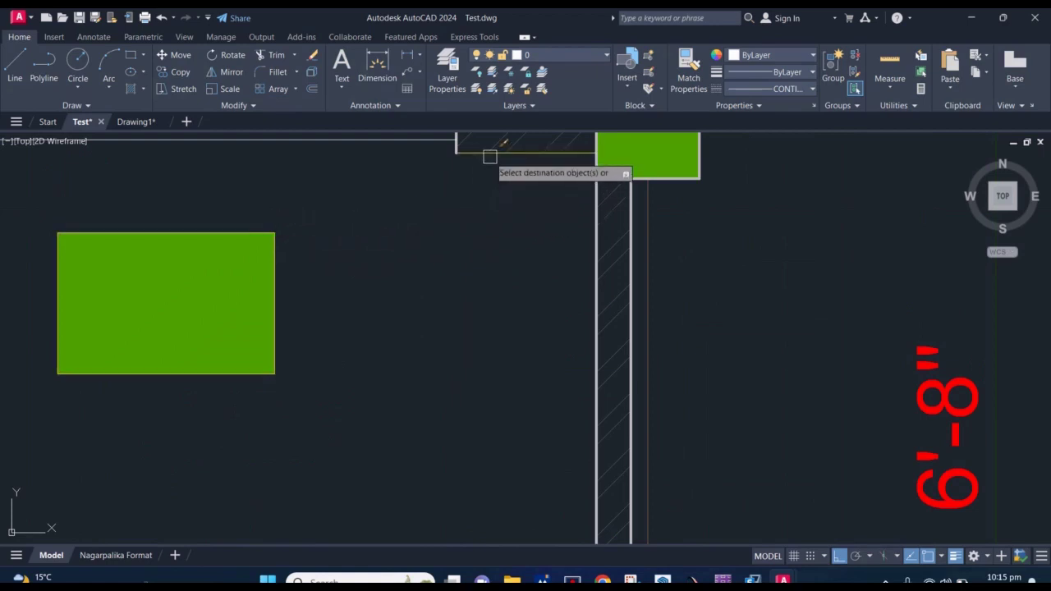
{"action": "middle_click_drag", "start_coordinate": [493, 150], "coordinate": [463, 284]}
{"action": "scroll", "coordinate": [449, 202], "scroll_direction": "up", "scroll_amount": 2}
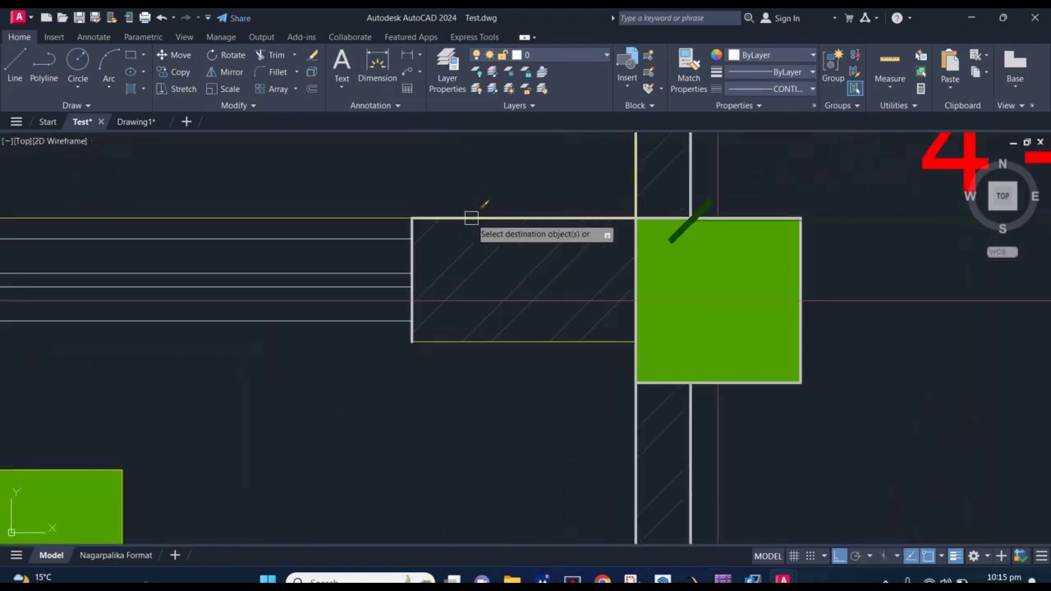
{"action": "left_click", "coordinate": [389, 238]}
{"action": "left_click", "coordinate": [379, 287]}
{"action": "left_click", "coordinate": [378, 274]}
{"action": "key", "text": "Return"}
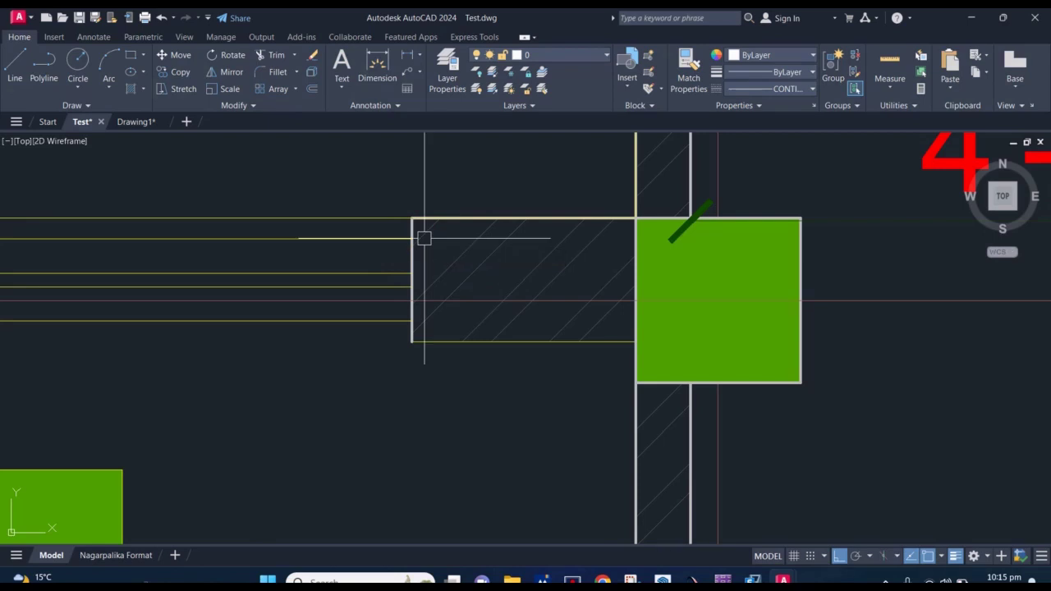
Zoom out and re-centre the whole floor plan in view
{"action": "scroll", "coordinate": [424, 238], "scroll_direction": "down", "scroll_amount": 4}
{"action": "scroll", "coordinate": [435, 254], "scroll_direction": "down", "scroll_amount": 2}
{"action": "scroll", "coordinate": [448, 271], "scroll_direction": "down", "scroll_amount": 4}
{"action": "scroll", "coordinate": [447, 271], "scroll_direction": "down", "scroll_amount": 4}
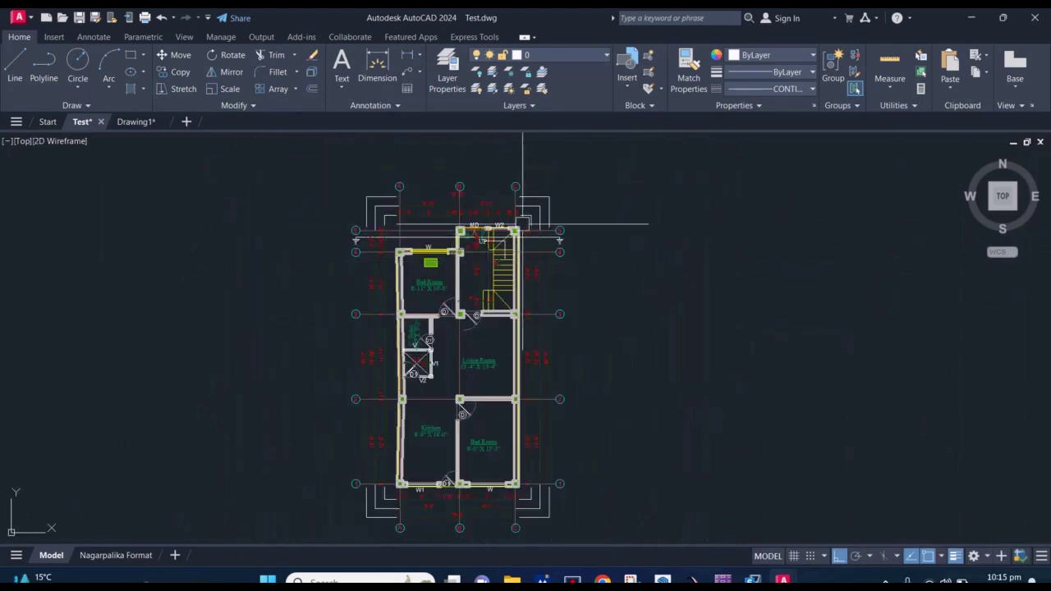
{"action": "middle_click_drag", "start_coordinate": [485, 247], "coordinate": [492, 268]}
{"action": "scroll", "coordinate": [503, 246], "scroll_direction": "up", "scroll_amount": 4}
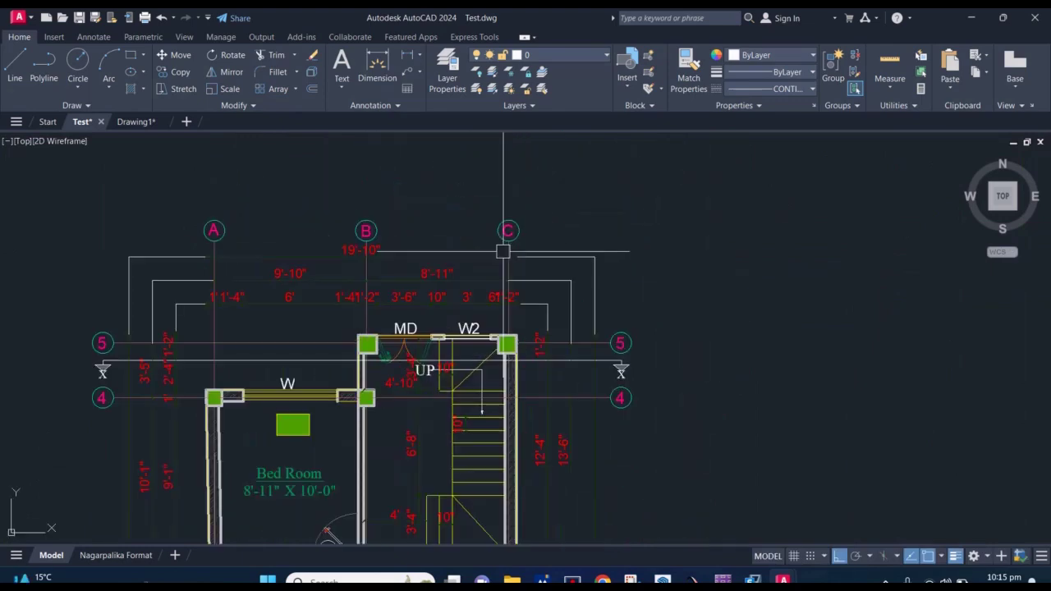
{"action": "left_click", "coordinate": [594, 276]}
Make trial crossing selections around the upper part of the floor plan
{"action": "left_click", "coordinate": [169, 176]}
{"action": "scroll", "coordinate": [571, 195], "scroll_direction": "down", "scroll_amount": 5}
{"action": "left_click", "coordinate": [618, 264]}
{"action": "left_click", "coordinate": [466, 194]}
{"action": "scroll", "coordinate": [604, 212], "scroll_direction": "up", "scroll_amount": 3}
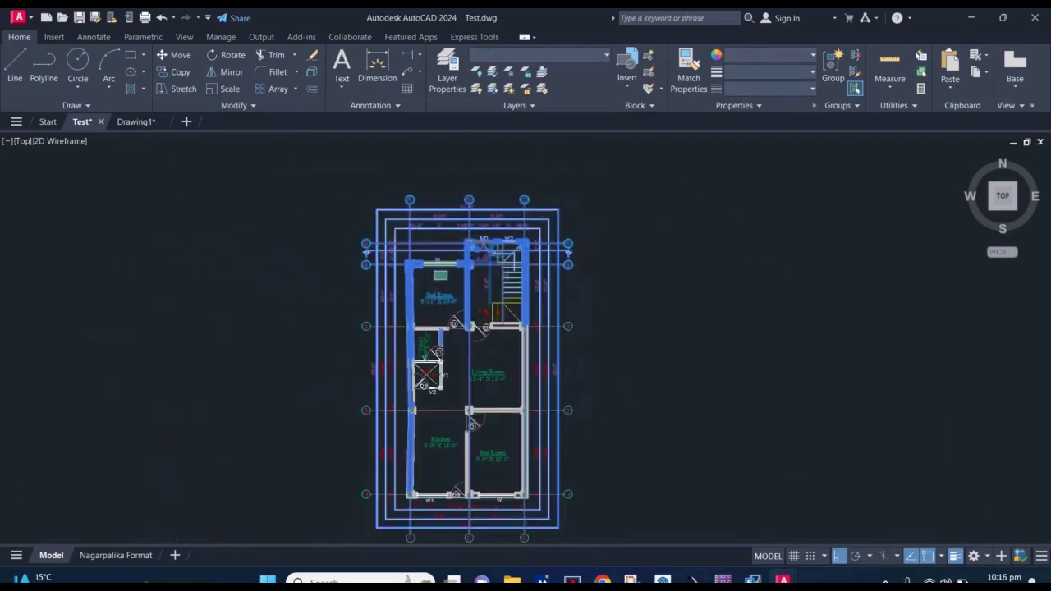
{"action": "scroll", "coordinate": [596, 222], "scroll_direction": "up", "scroll_amount": 2}
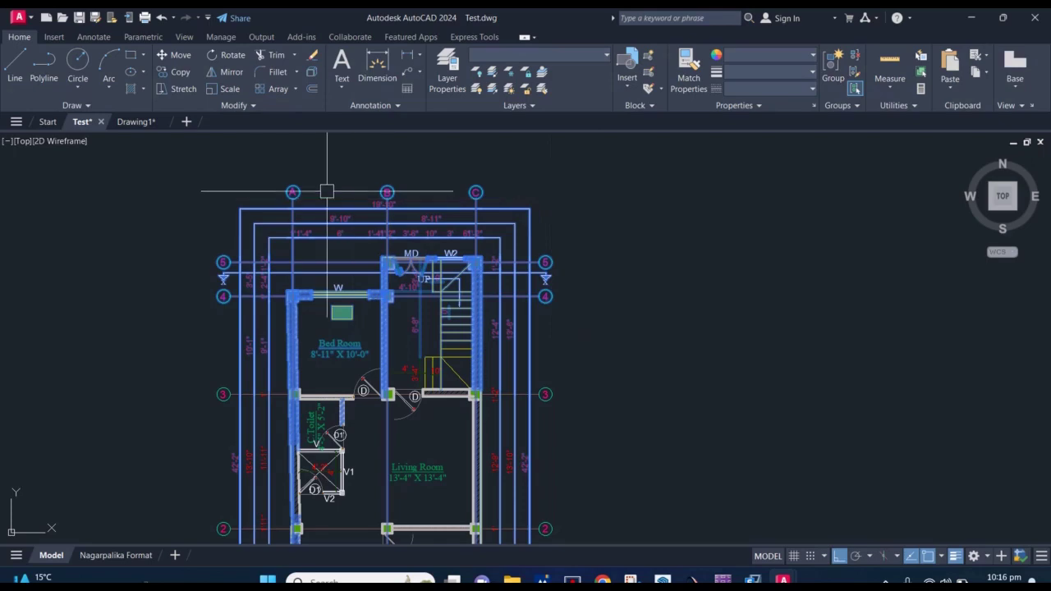
{"action": "scroll", "coordinate": [327, 191], "scroll_direction": "up", "scroll_amount": 4}
{"action": "scroll", "coordinate": [345, 214], "scroll_direction": "up", "scroll_amount": 2}
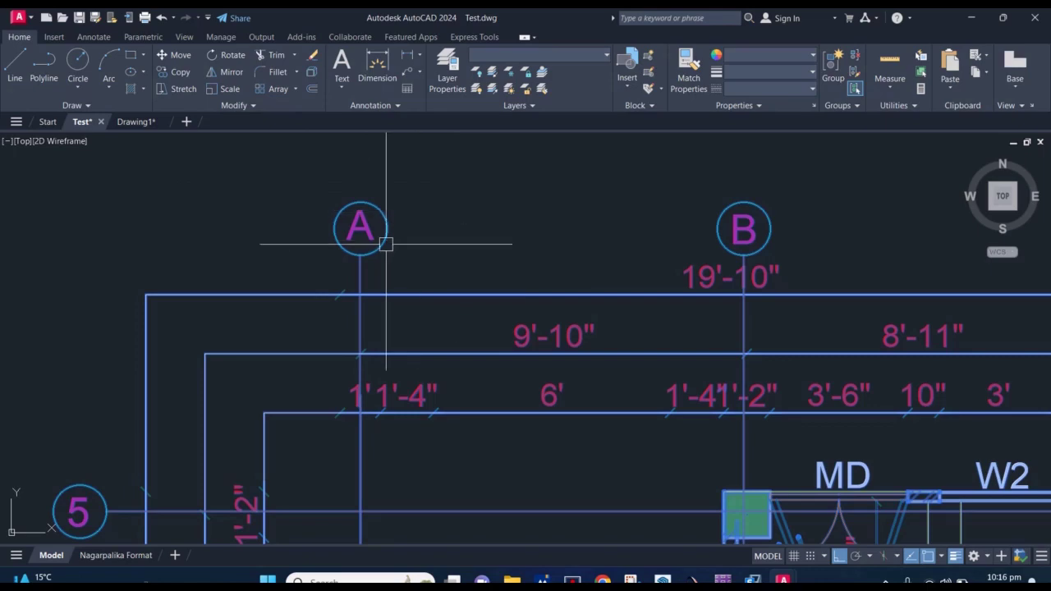
{"action": "scroll", "coordinate": [433, 228], "scroll_direction": "down", "scroll_amount": 2}
Reframe around grid bubbles A–C and crossing-select the entire floor plan
{"action": "middle_click_drag", "start_coordinate": [446, 232], "coordinate": [360, 217]}
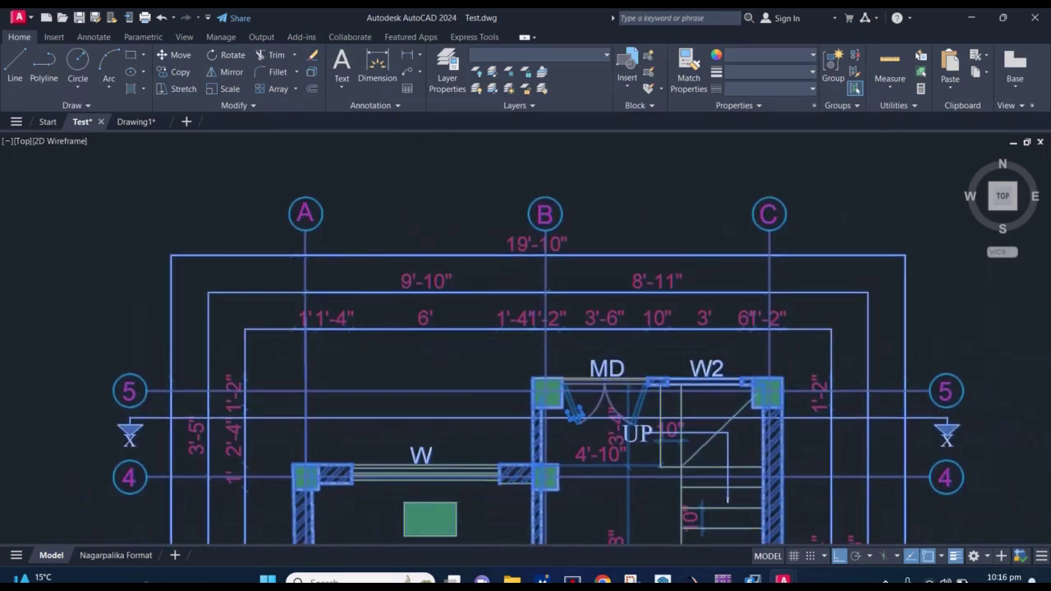
{"action": "scroll", "coordinate": [359, 218], "scroll_direction": "down", "scroll_amount": 2}
{"action": "scroll", "coordinate": [345, 219], "scroll_direction": "up", "scroll_amount": 4}
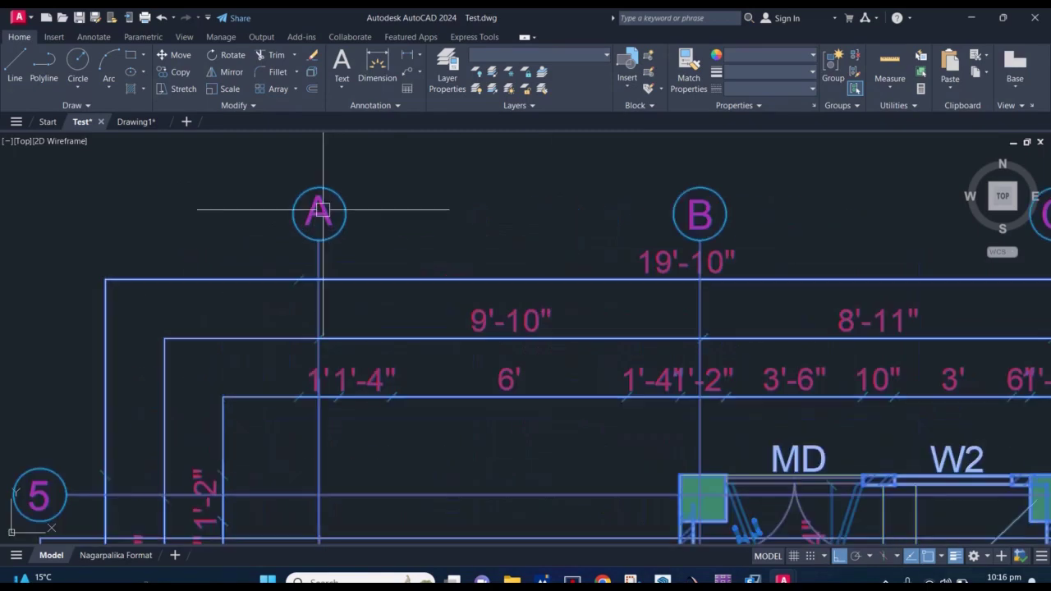
{"action": "scroll", "coordinate": [357, 228], "scroll_direction": "up", "scroll_amount": 4}
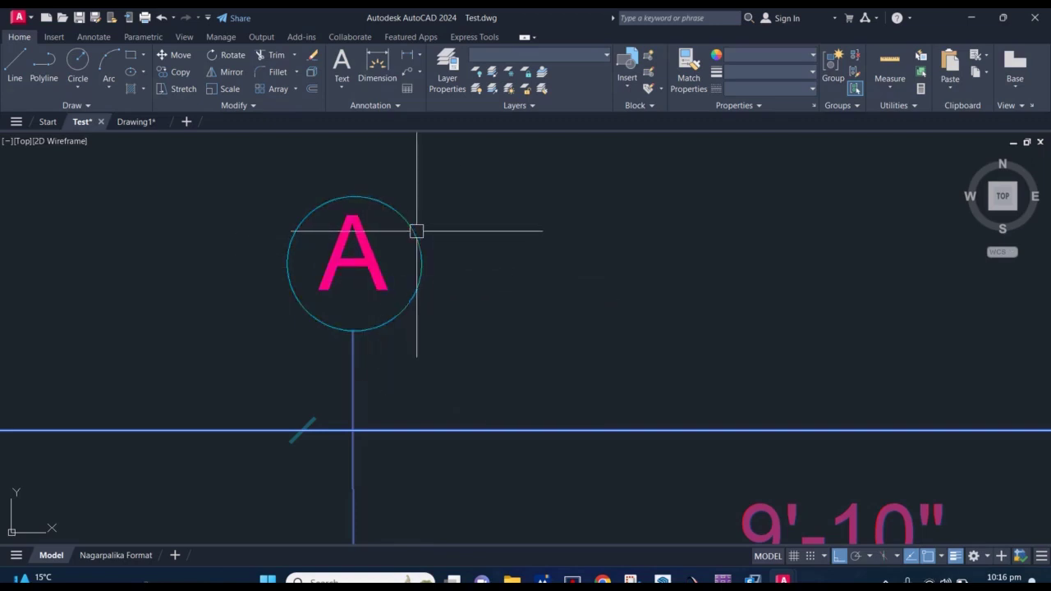
{"action": "scroll", "coordinate": [427, 237], "scroll_direction": "down", "scroll_amount": 4}
{"action": "scroll", "coordinate": [447, 255], "scroll_direction": "down", "scroll_amount": 2}
{"action": "middle_click_drag", "start_coordinate": [465, 278], "coordinate": [417, 255]}
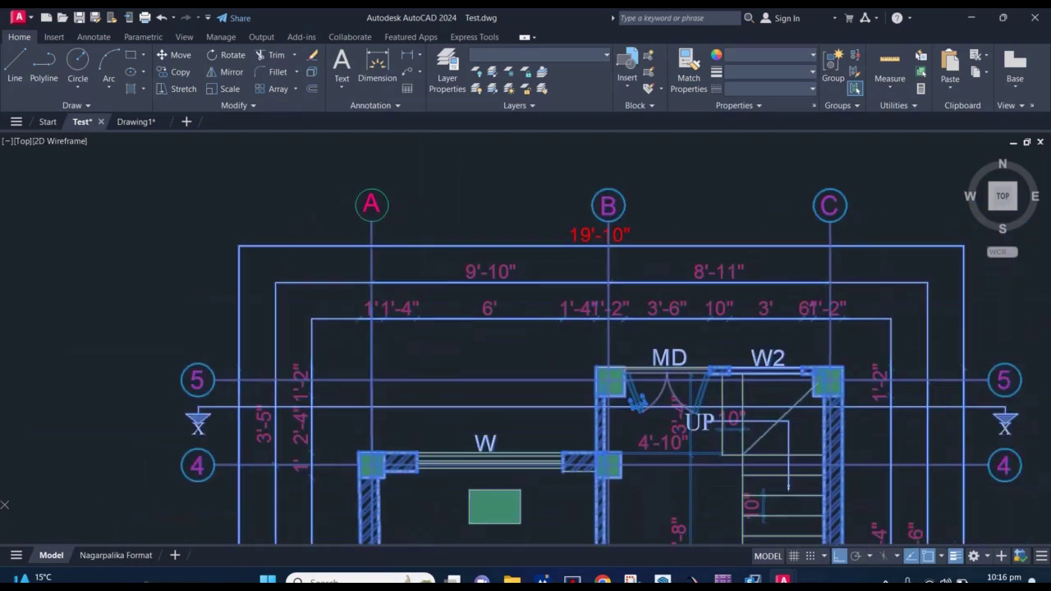
{"action": "left_click", "coordinate": [438, 297]}
{"action": "left_click", "coordinate": [268, 171]}
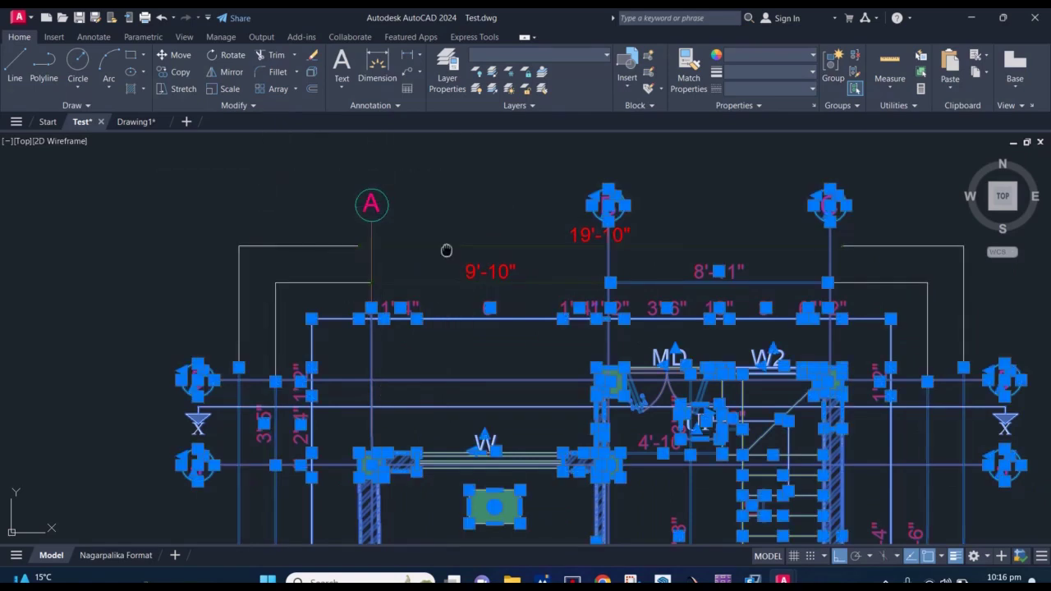
Remove grid bubbles 4, X and 5 and the top-left and top dimensions from the plan selection
{"action": "middle_click_drag", "start_coordinate": [446, 250], "coordinate": [441, 229]}
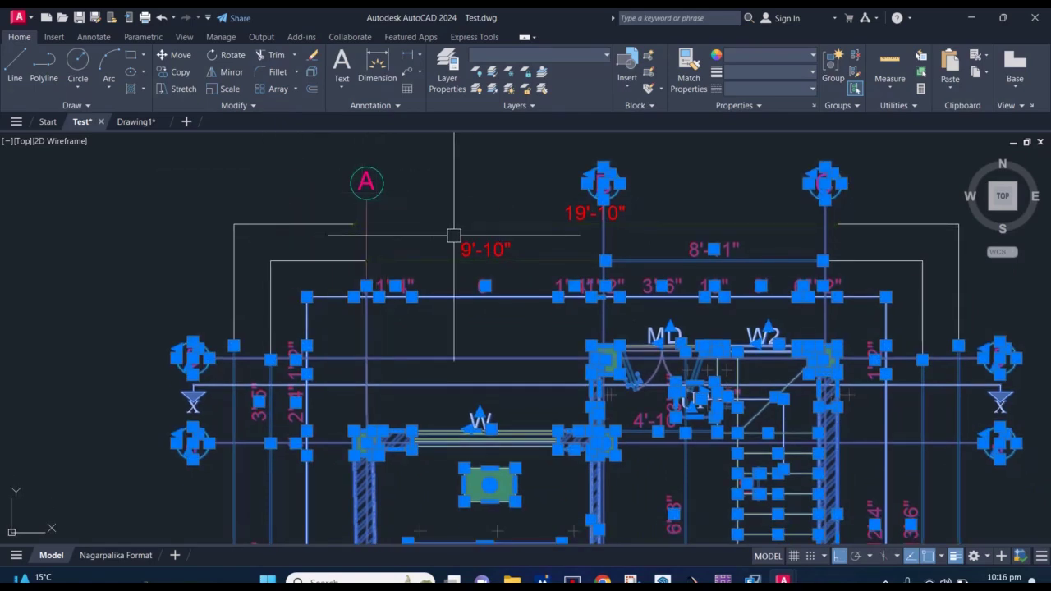
{"action": "scroll", "coordinate": [454, 236], "scroll_direction": "down", "scroll_amount": 2}
{"action": "scroll", "coordinate": [460, 271], "scroll_direction": "down", "scroll_amount": 1}
{"action": "scroll", "coordinate": [365, 333], "scroll_direction": "up", "scroll_amount": 5}
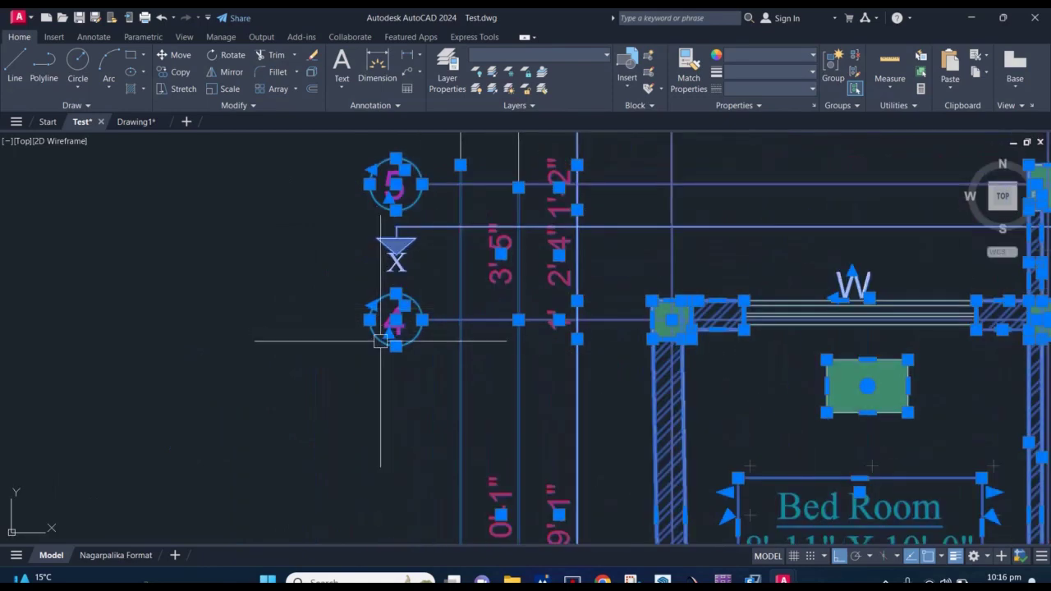
{"action": "left_click", "coordinate": [435, 379], "text": "shift"}
{"action": "left_click", "coordinate": [287, 254], "text": "shift"}
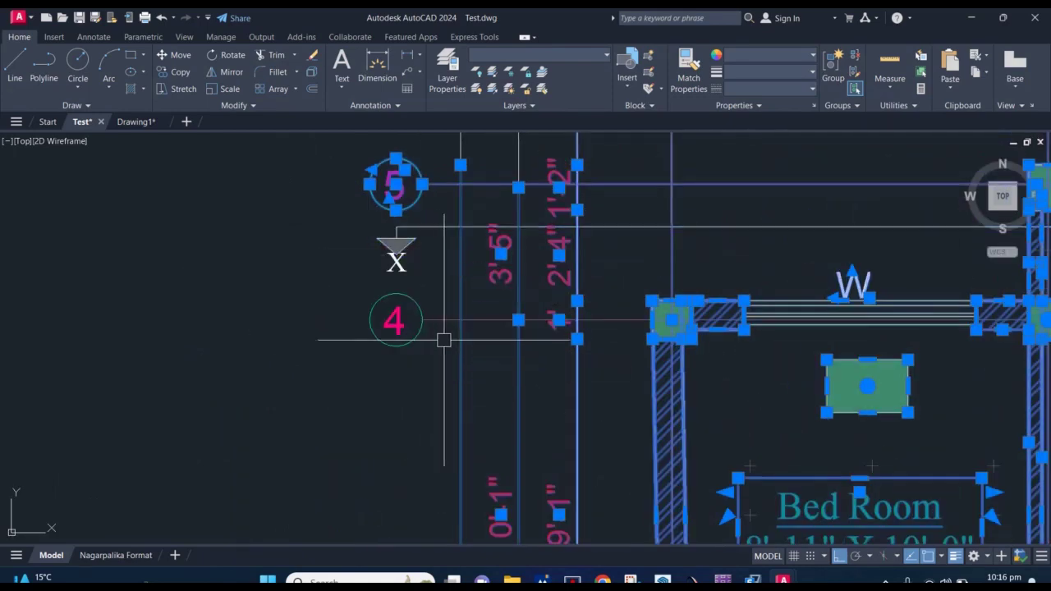
{"action": "left_click", "coordinate": [441, 364], "text": "shift"}
{"action": "left_click", "coordinate": [323, 183], "text": "shift"}
{"action": "scroll", "coordinate": [310, 261], "scroll_direction": "down", "scroll_amount": 4}
{"action": "middle_click_drag", "start_coordinate": [508, 228], "coordinate": [398, 282]}
{"action": "scroll", "coordinate": [398, 282], "scroll_direction": "up", "scroll_amount": 2}
{"action": "left_click", "coordinate": [432, 237], "text": "shift"}
{"action": "left_click", "coordinate": [348, 207], "text": "shift"}
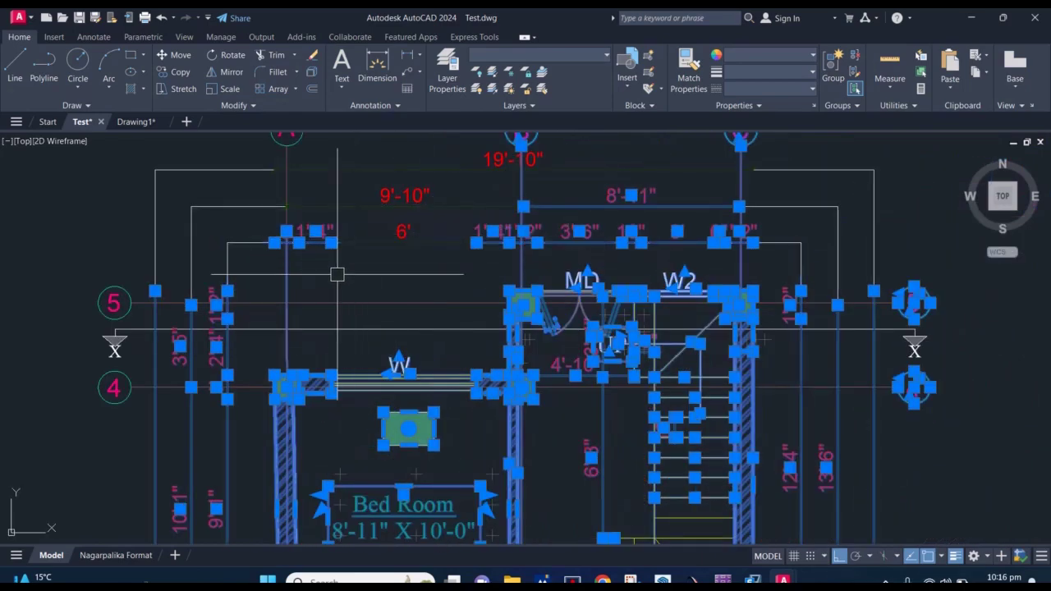
{"action": "middle_click_drag", "start_coordinate": [338, 266], "coordinate": [441, 256]}
{"action": "scroll", "coordinate": [440, 263], "scroll_direction": "up", "scroll_amount": 2}
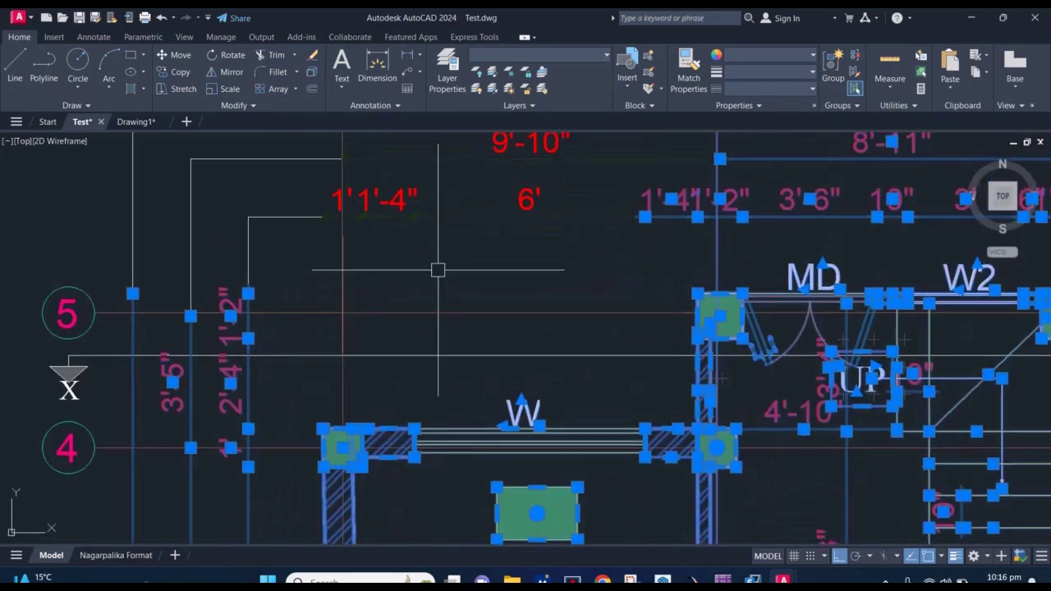
{"action": "scroll", "coordinate": [343, 355], "scroll_direction": "down", "scroll_amount": 4}
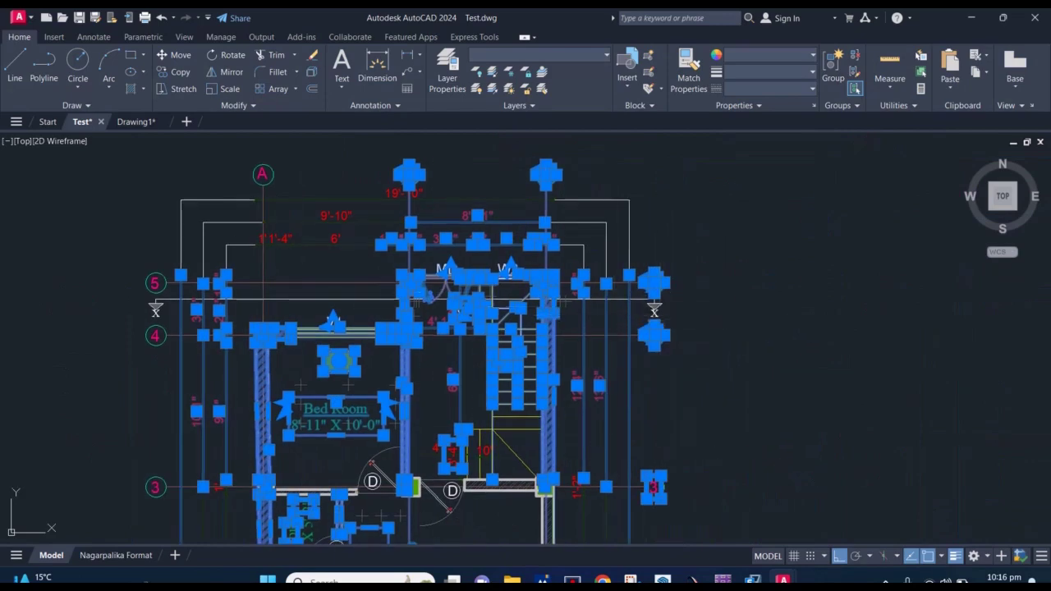
{"action": "left_click", "coordinate": [717, 316]}
{"action": "left_click", "coordinate": [218, 160], "text": "shift"}
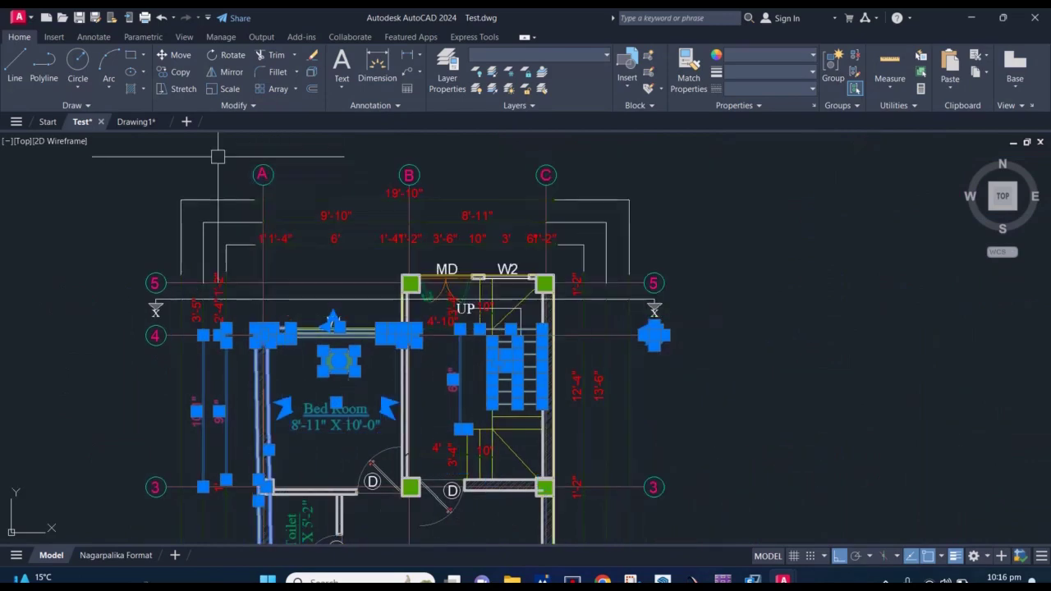
{"action": "scroll", "coordinate": [339, 208], "scroll_direction": "down", "scroll_amount": 2}
{"action": "scroll", "coordinate": [460, 271], "scroll_direction": "down", "scroll_amount": 2}
{"action": "scroll", "coordinate": [464, 263], "scroll_direction": "up", "scroll_amount": 5}
{"action": "scroll", "coordinate": [464, 263], "scroll_direction": "down", "scroll_amount": 3}
{"action": "scroll", "coordinate": [464, 263], "scroll_direction": "down", "scroll_amount": 3}
{"action": "scroll", "coordinate": [566, 312], "scroll_direction": "up", "scroll_amount": 5}
{"action": "middle_click_drag", "start_coordinate": [566, 312], "coordinate": [616, 283]}
{"action": "scroll", "coordinate": [616, 282], "scroll_direction": "down", "scroll_amount": 3}
Re-add the top bubbles, then deselect bubbles B, C, 4, the right boundary and middle stair lines
{"action": "left_click", "coordinate": [646, 294]}
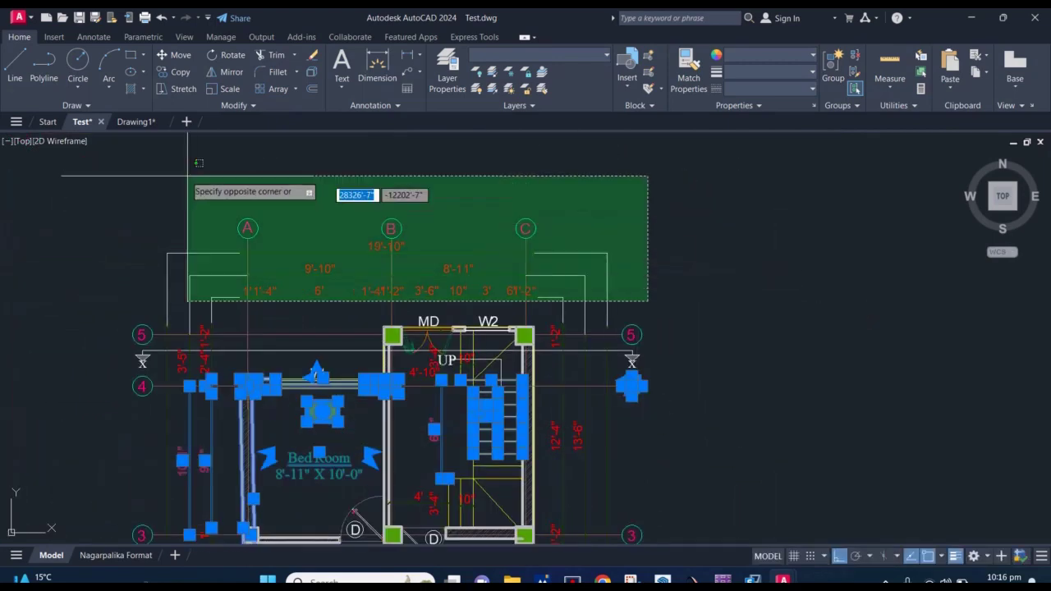
{"action": "left_click", "coordinate": [103, 167]}
{"action": "scroll", "coordinate": [266, 237], "scroll_direction": "up", "scroll_amount": 4}
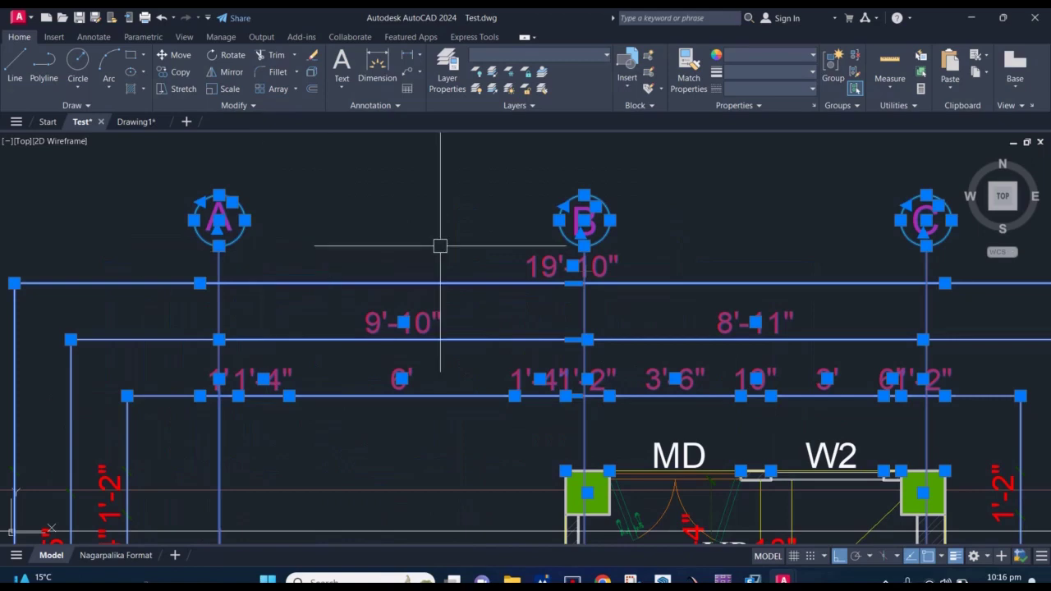
{"action": "scroll", "coordinate": [518, 218], "scroll_direction": "up", "scroll_amount": 2}
{"action": "scroll", "coordinate": [400, 263], "scroll_direction": "down", "scroll_amount": 2}
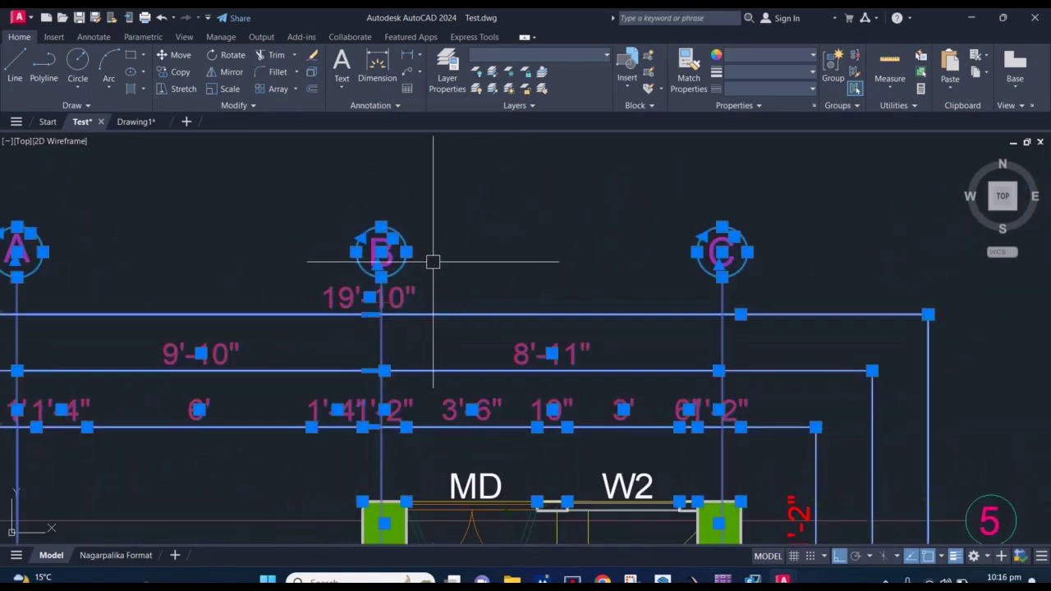
{"action": "scroll", "coordinate": [439, 266], "scroll_direction": "up", "scroll_amount": 2}
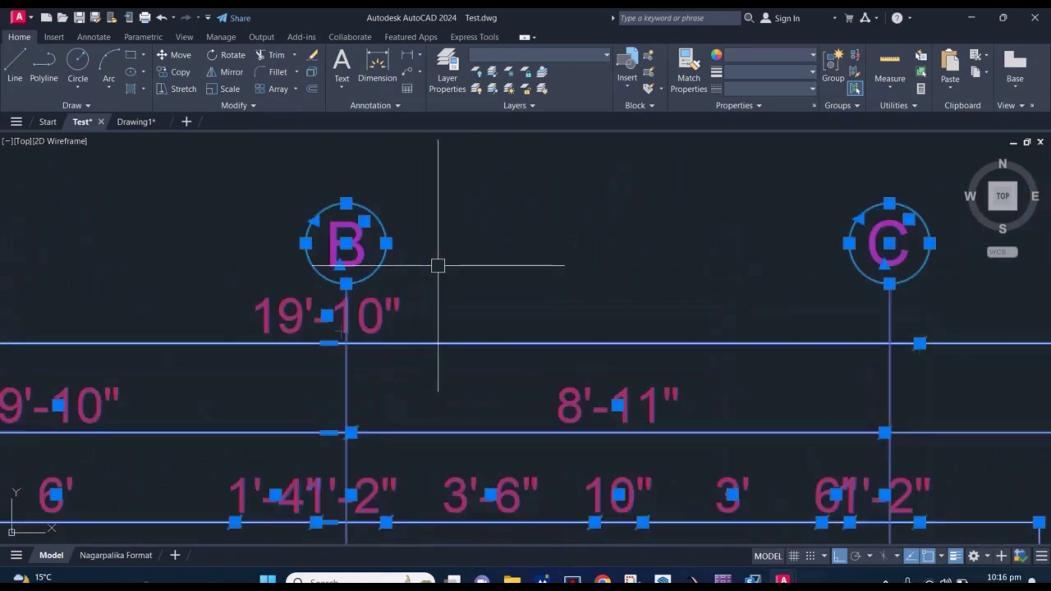
{"action": "left_click", "coordinate": [444, 290]}
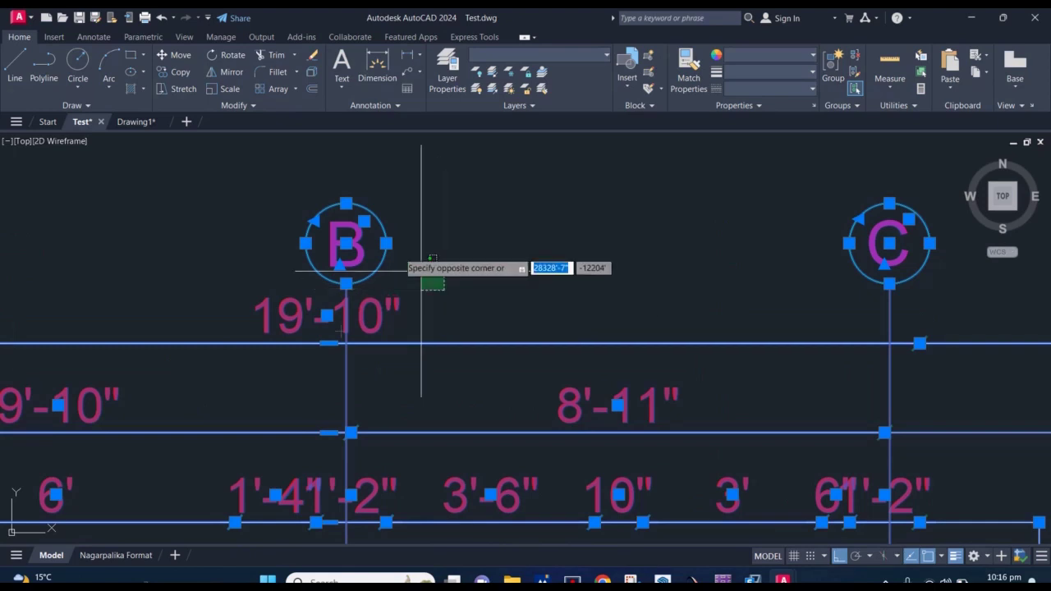
{"action": "left_click", "coordinate": [247, 166], "text": "shift"}
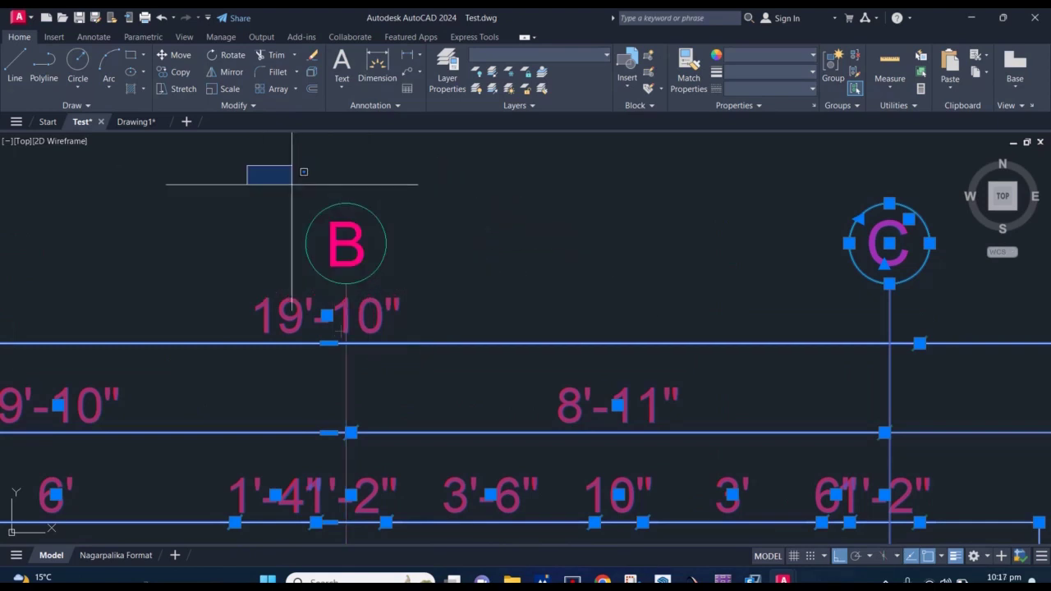
{"action": "left_click", "coordinate": [247, 165], "text": "shift"}
{"action": "left_click", "coordinate": [505, 268], "text": "shift"}
{"action": "scroll", "coordinate": [505, 268], "scroll_direction": "down", "scroll_amount": 2}
{"action": "middle_click_drag", "start_coordinate": [739, 283], "coordinate": [575, 283]}
{"action": "left_click", "coordinate": [601, 284]}
{"action": "left_click", "coordinate": [448, 187], "text": "shift"}
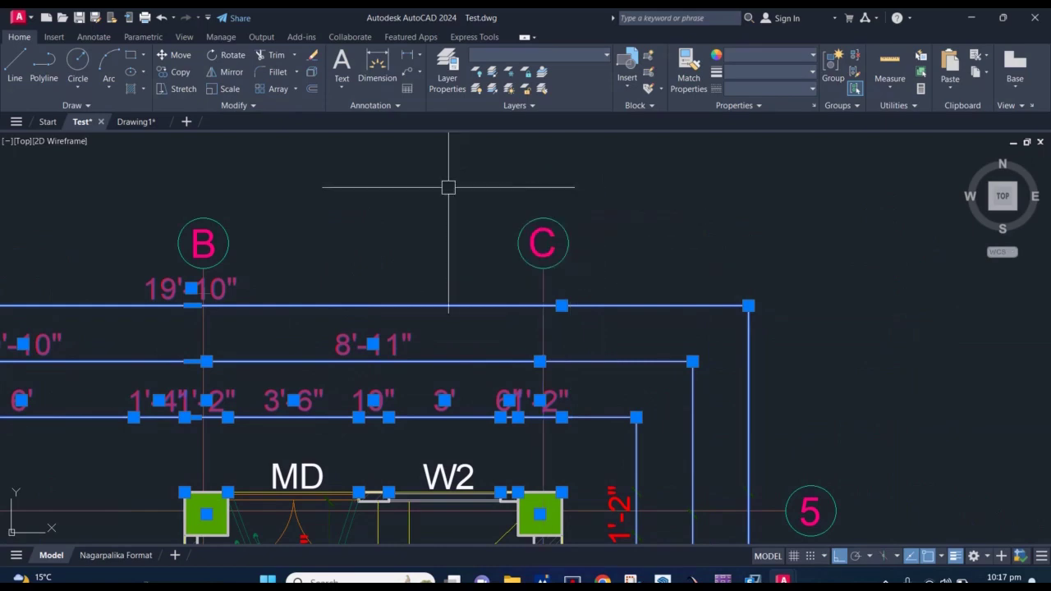
{"action": "scroll", "coordinate": [448, 187], "scroll_direction": "down", "scroll_amount": 2}
{"action": "left_click", "coordinate": [629, 282], "text": "shift"}
{"action": "scroll", "coordinate": [653, 282], "scroll_direction": "up", "scroll_amount": 2}
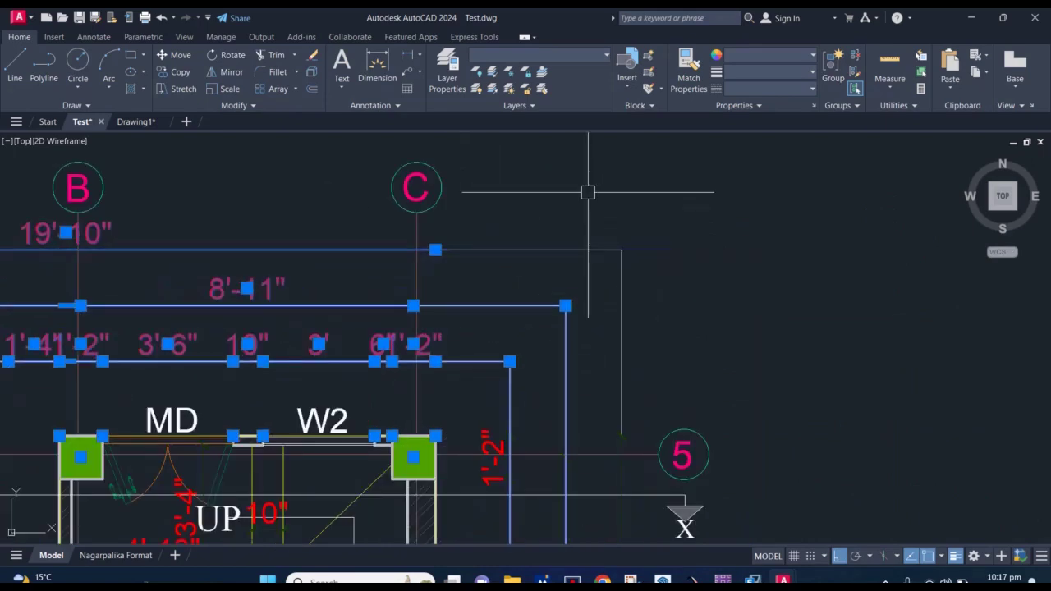
{"action": "scroll", "coordinate": [592, 205], "scroll_direction": "down", "scroll_amount": 3}
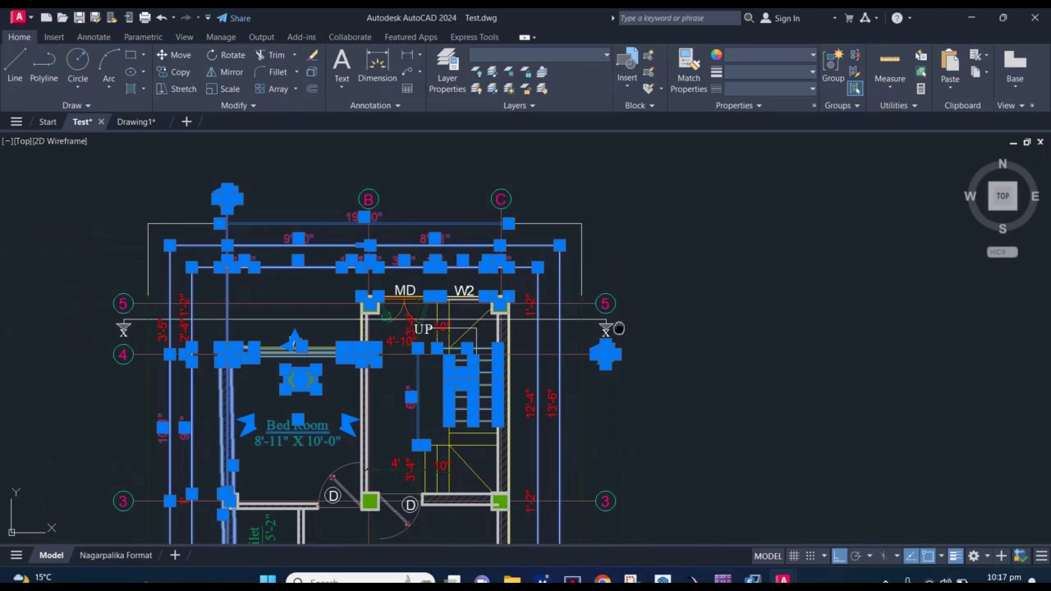
{"action": "middle_click_drag", "start_coordinate": [619, 328], "coordinate": [570, 251]}
{"action": "scroll", "coordinate": [566, 265], "scroll_direction": "up", "scroll_amount": 5}
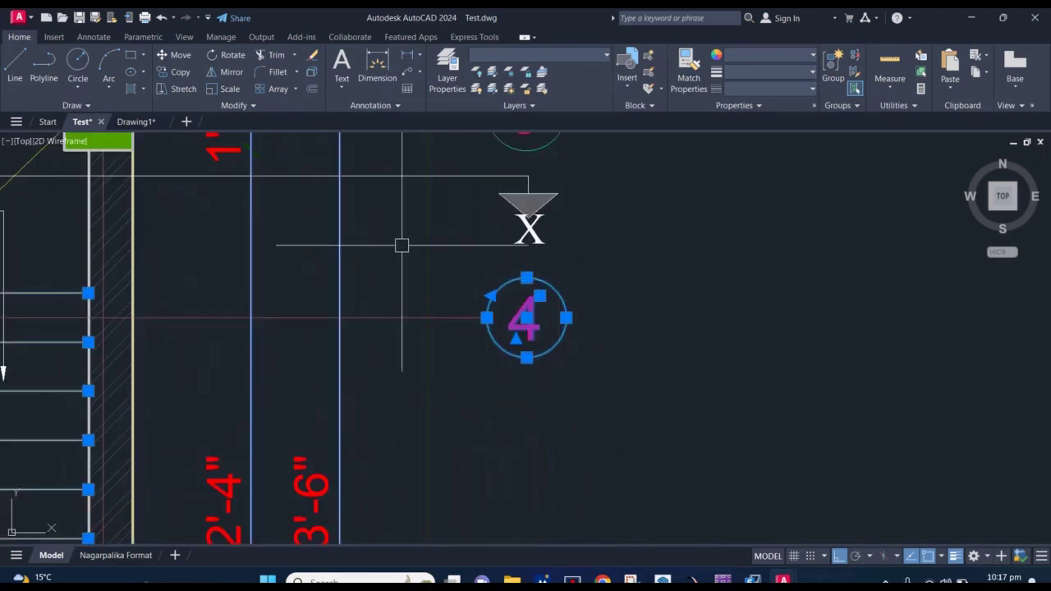
{"action": "middle_click_drag", "start_coordinate": [402, 245], "coordinate": [385, 207]}
{"action": "left_click", "coordinate": [387, 214]}
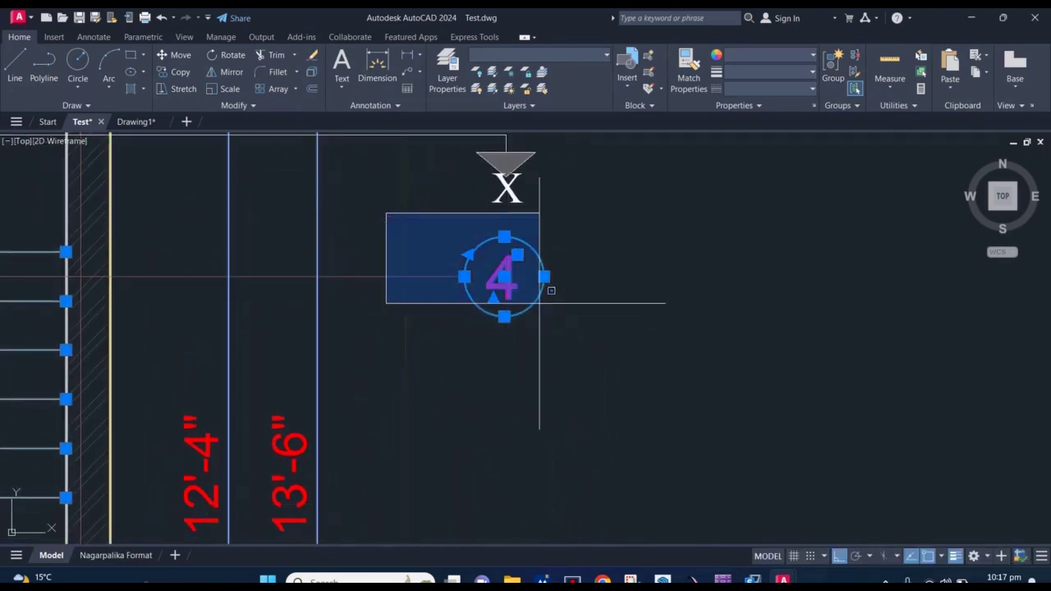
{"action": "left_click", "coordinate": [622, 341]}
{"action": "scroll", "coordinate": [611, 352], "scroll_direction": "down", "scroll_amount": 3}
{"action": "middle_click_drag", "start_coordinate": [587, 329], "coordinate": [564, 286]}
{"action": "scroll", "coordinate": [415, 251], "scroll_direction": "up", "scroll_amount": 3}
{"action": "scroll", "coordinate": [416, 252], "scroll_direction": "up", "scroll_amount": 2}
{"action": "left_click", "coordinate": [293, 237], "text": "shift"}
{"action": "left_click", "coordinate": [534, 336], "text": "shift"}
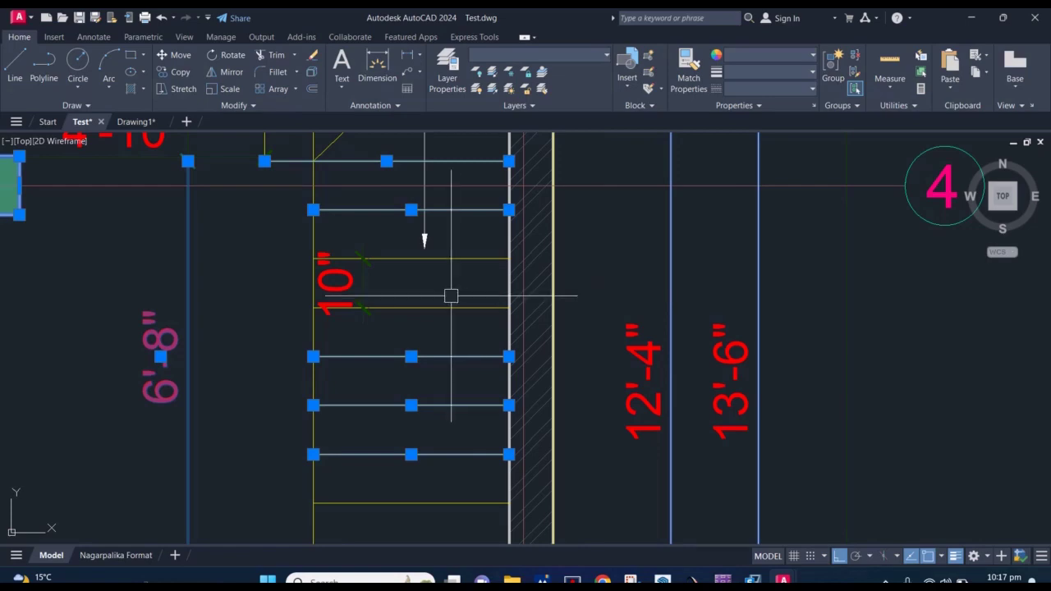
{"action": "scroll", "coordinate": [450, 296], "scroll_direction": "down", "scroll_amount": 5}
{"action": "scroll", "coordinate": [504, 322], "scroll_direction": "down", "scroll_amount": 3}
Clear the selection and draw a horizontal line with L in the empty space right of the plan
{"action": "key", "text": "Escape"}
{"action": "middle_click_drag", "start_coordinate": [479, 300], "coordinate": [433, 331]}
{"action": "type", "text": "l"}
{"action": "key", "text": "Return"}
{"action": "left_click", "coordinate": [431, 319]}
{"action": "left_click", "coordinate": [704, 318]}
{"action": "key", "text": "Escape"}
{"action": "scroll", "coordinate": [608, 326], "scroll_direction": "up", "scroll_amount": 2}
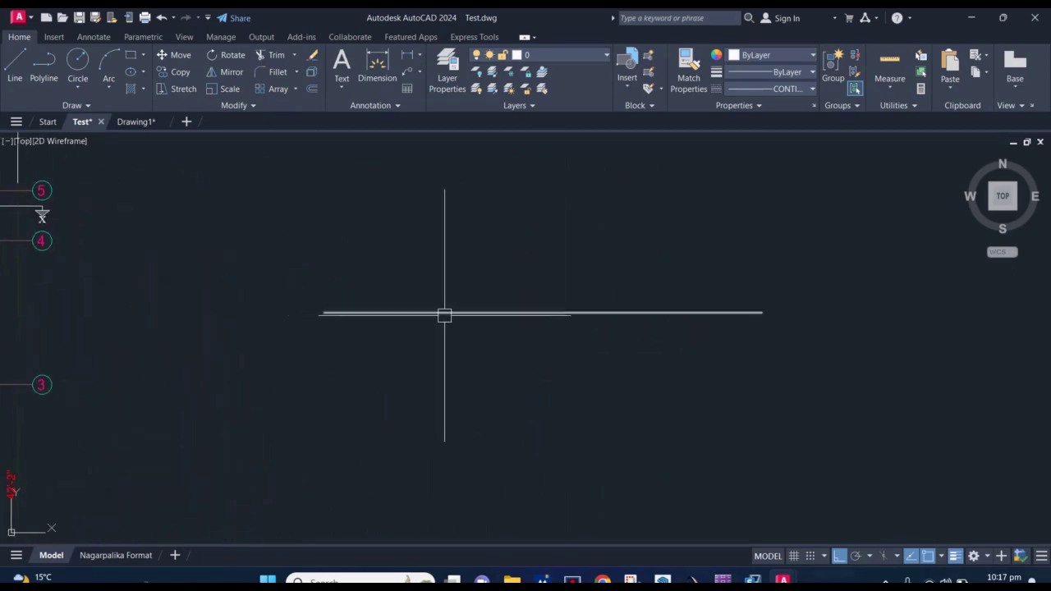
Select the new horizontal line and break it, cutting a first gap
{"action": "middle_click_drag", "start_coordinate": [507, 317], "coordinate": [465, 303]}
{"action": "left_click", "coordinate": [491, 304]}
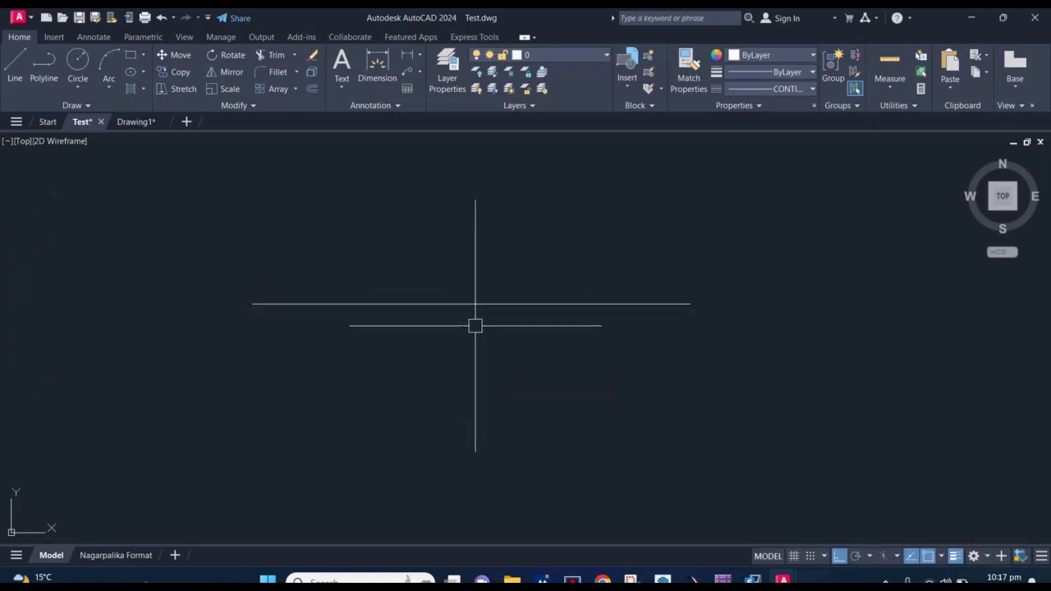
{"action": "middle_click_drag", "start_coordinate": [452, 309], "coordinate": [467, 275]}
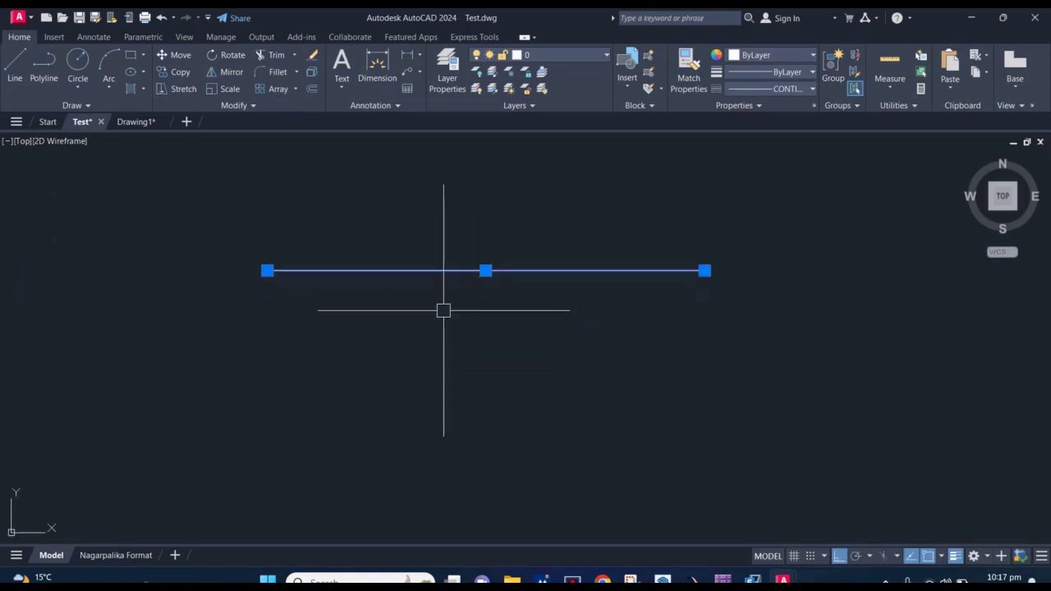
{"action": "scroll", "coordinate": [444, 311], "scroll_direction": "up", "scroll_amount": 2}
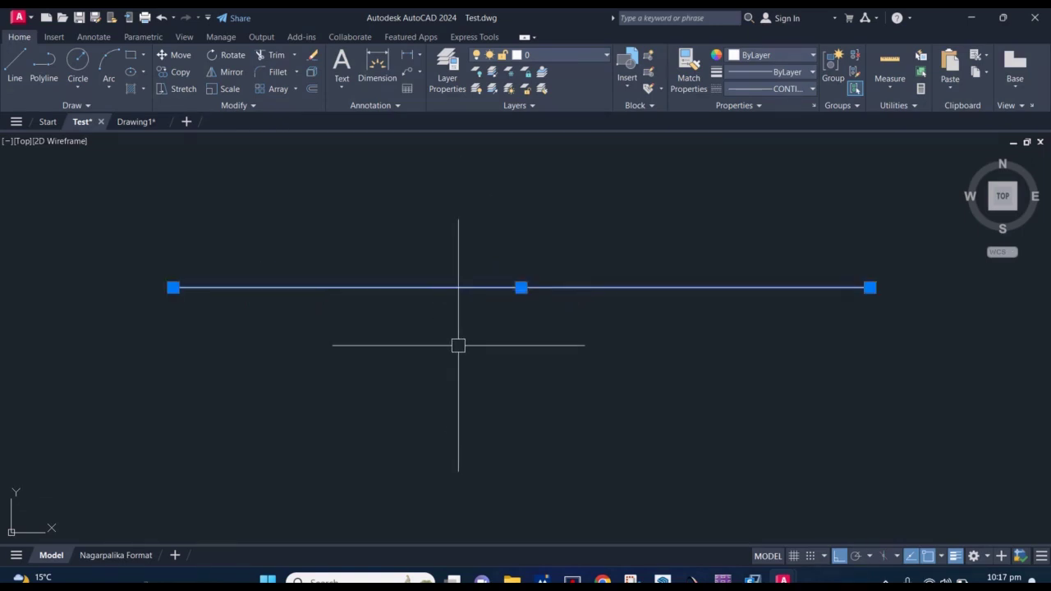
{"action": "type", "text": "r"}
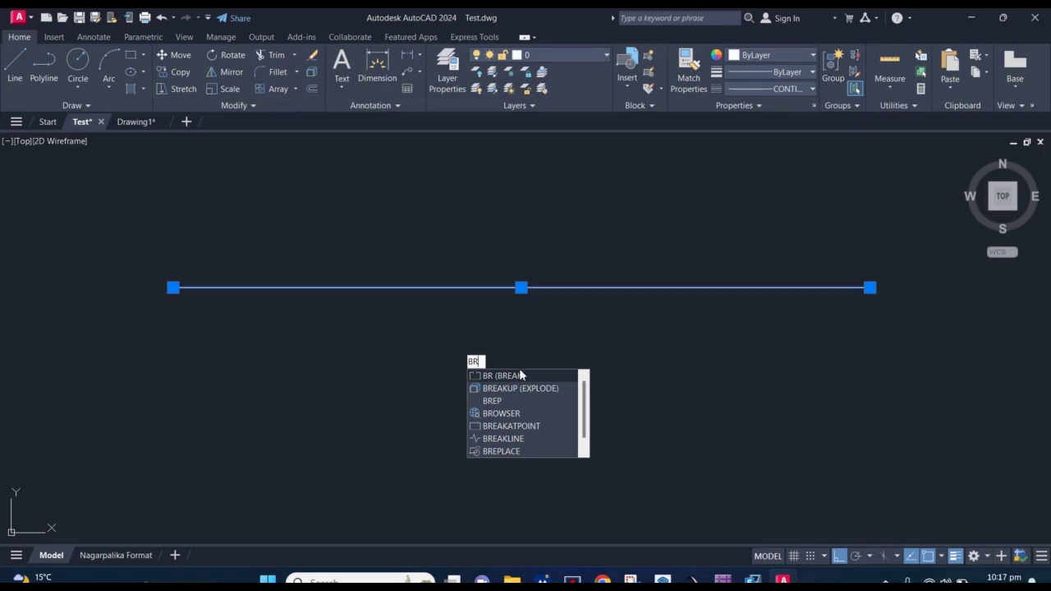
{"action": "left_click", "coordinate": [529, 378]}
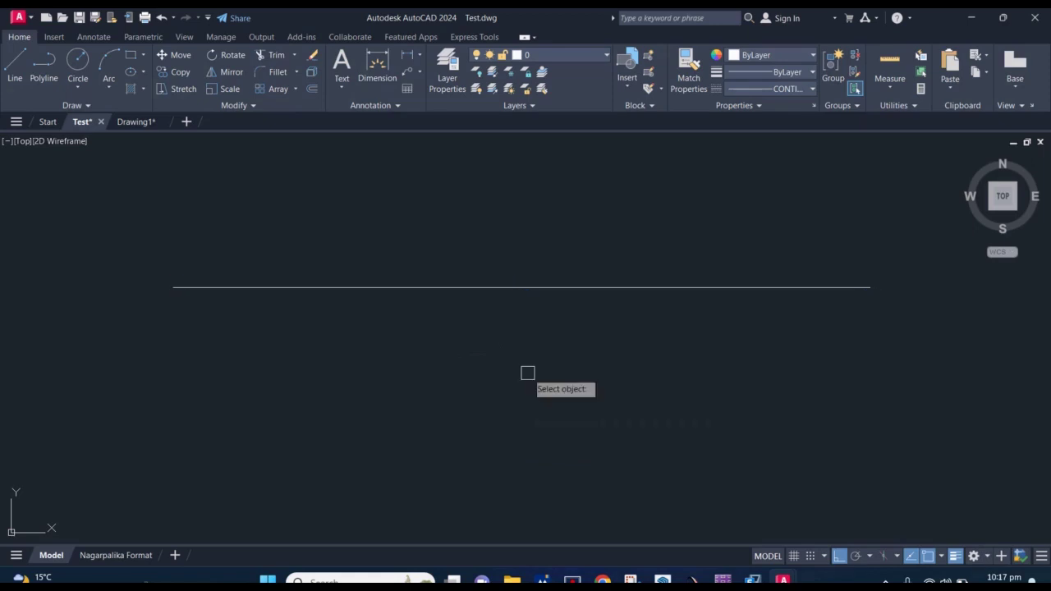
{"action": "left_click", "coordinate": [506, 288]}
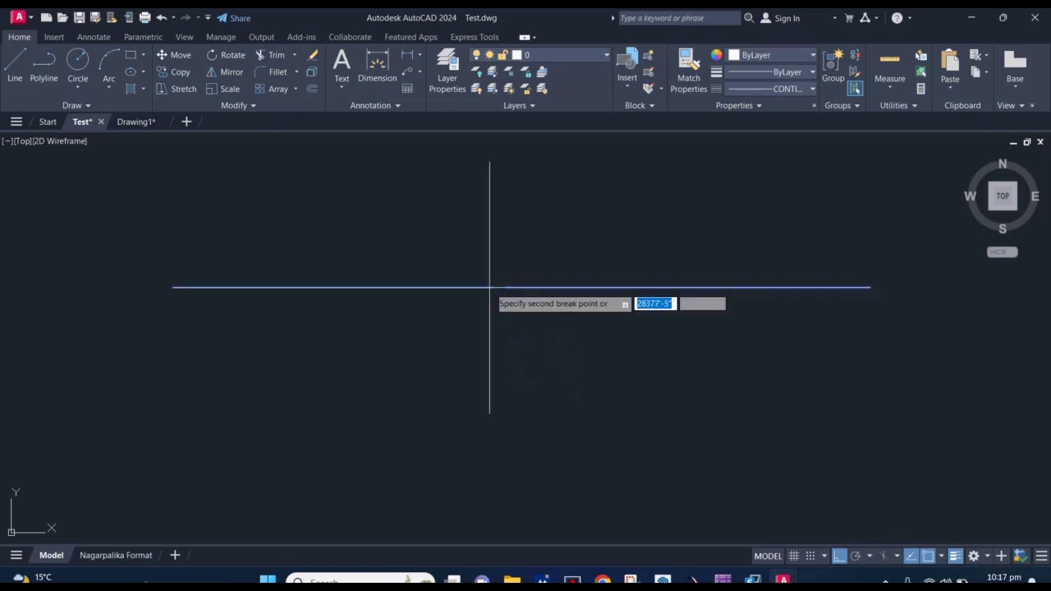
{"action": "left_click", "coordinate": [474, 290]}
{"action": "scroll", "coordinate": [489, 293], "scroll_direction": "up", "scroll_amount": 3}
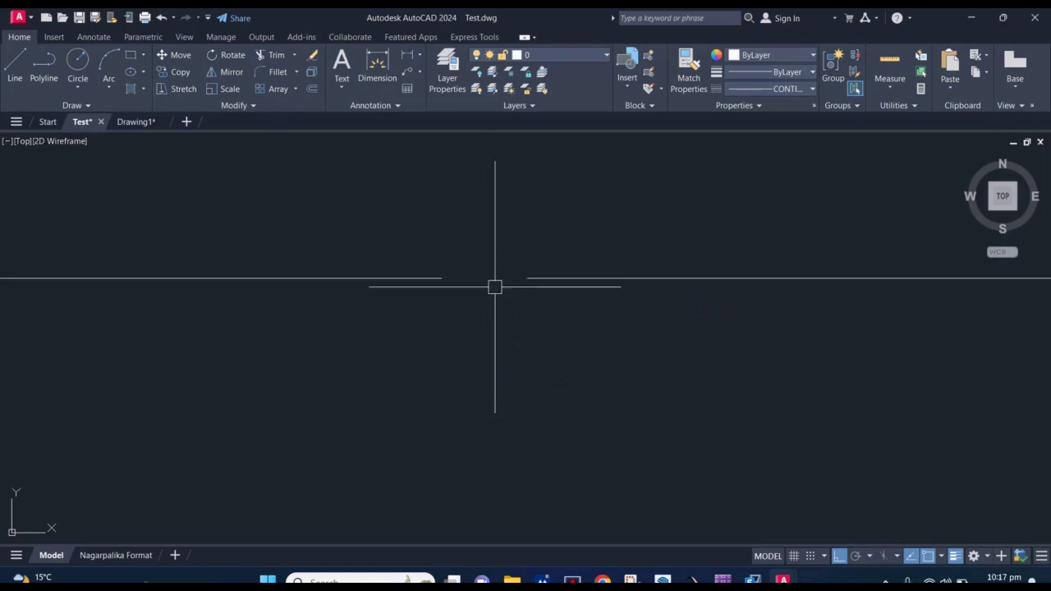
{"action": "scroll", "coordinate": [525, 297], "scroll_direction": "down", "scroll_amount": 5}
{"action": "scroll", "coordinate": [455, 319], "scroll_direction": "up", "scroll_amount": 2}
{"action": "scroll", "coordinate": [473, 291], "scroll_direction": "up", "scroll_amount": 2}
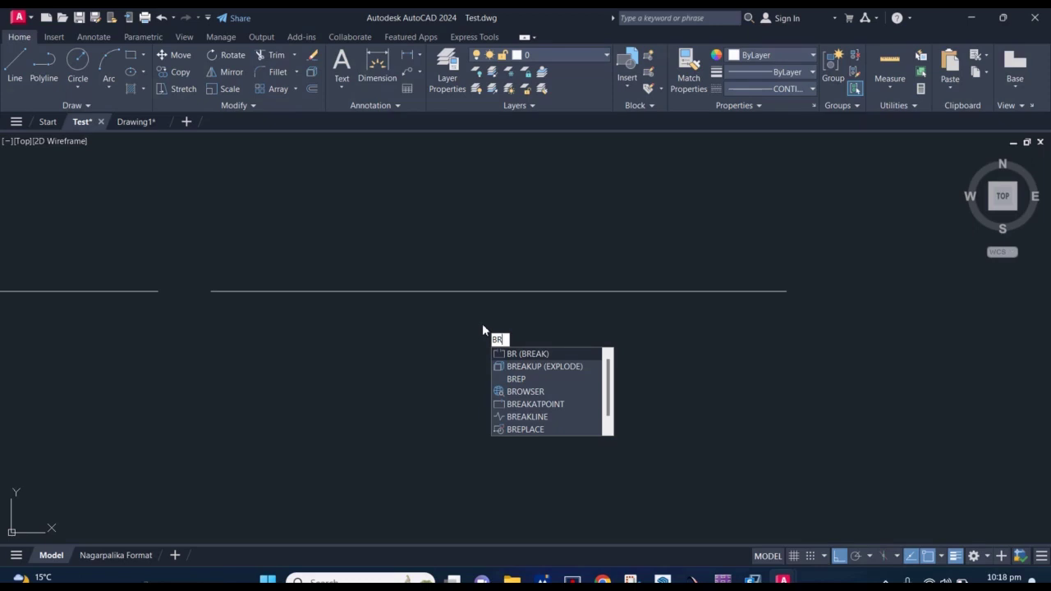
Repeat BREAK to cut a second gap, then select the resulting pieces to check them
{"action": "key", "text": "Return"}
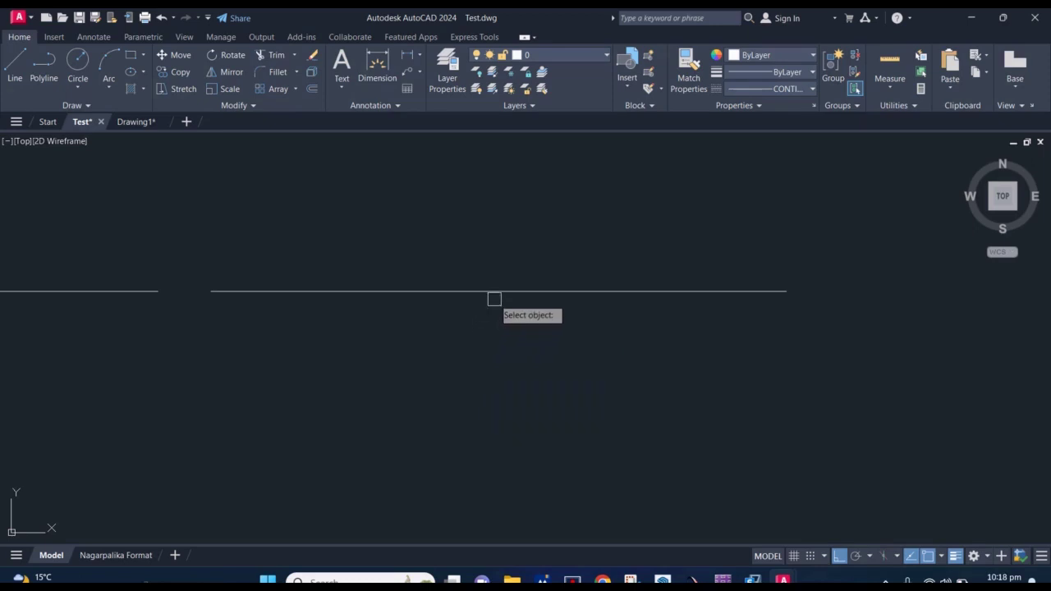
{"action": "left_click", "coordinate": [496, 291]}
{"action": "left_click", "coordinate": [483, 292]}
{"action": "left_click", "coordinate": [559, 287]}
{"action": "left_click", "coordinate": [460, 283]}
{"action": "middle_click_drag", "start_coordinate": [361, 331], "coordinate": [496, 324]}
{"action": "left_click", "coordinate": [423, 323]}
{"action": "key", "text": "Escape"}
{"action": "scroll", "coordinate": [349, 199], "scroll_direction": "down", "scroll_amount": 5}
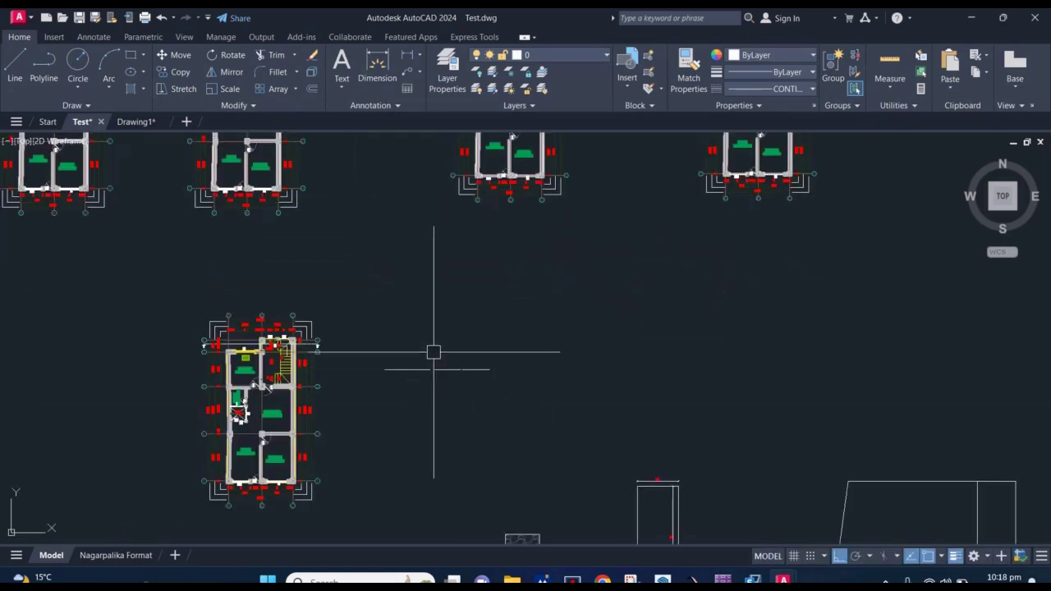
Break away most of the inner circle with BR, leaving a short arc
{"action": "scroll", "coordinate": [427, 364], "scroll_direction": "up", "scroll_amount": 5}
{"action": "scroll", "coordinate": [340, 329], "scroll_direction": "down", "scroll_amount": 2}
{"action": "scroll", "coordinate": [500, 376], "scroll_direction": "down", "scroll_amount": 3}
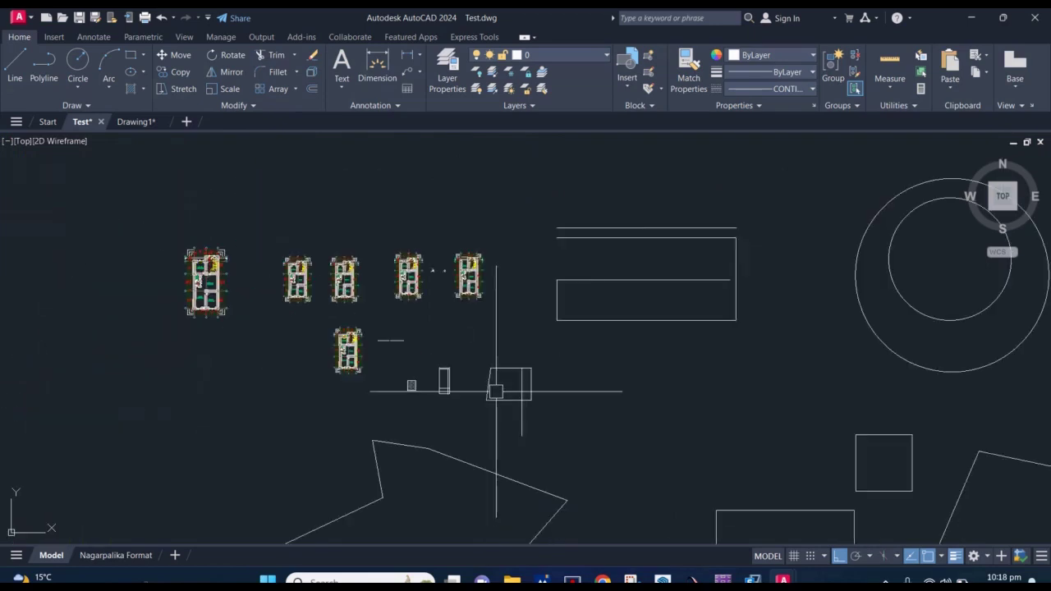
{"action": "middle_click_drag", "start_coordinate": [591, 347], "coordinate": [369, 309]}
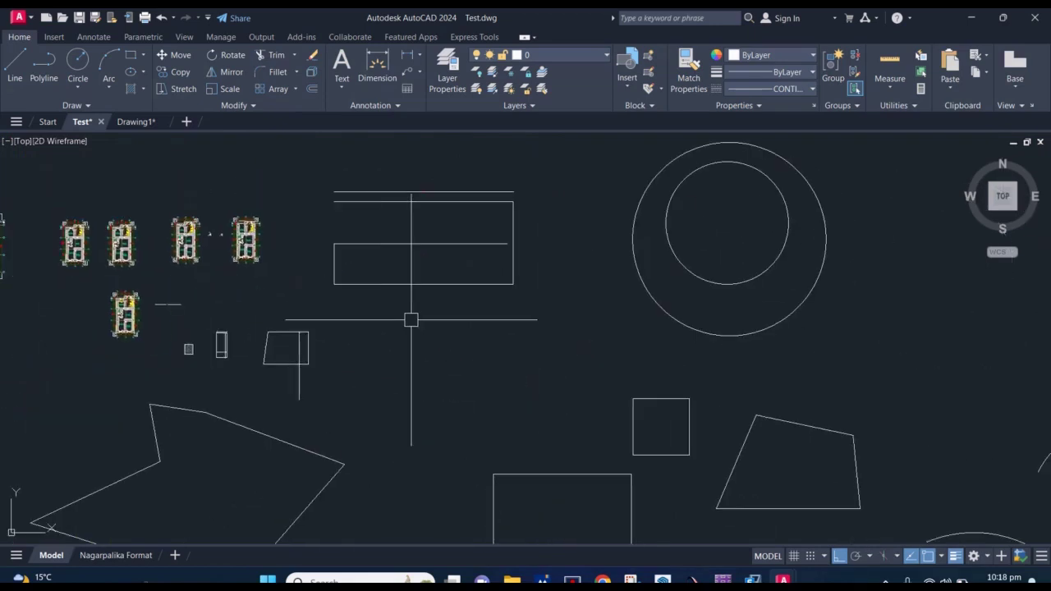
{"action": "middle_click_drag", "start_coordinate": [701, 227], "coordinate": [472, 292]}
{"action": "scroll", "coordinate": [535, 329], "scroll_direction": "up", "scroll_amount": 2}
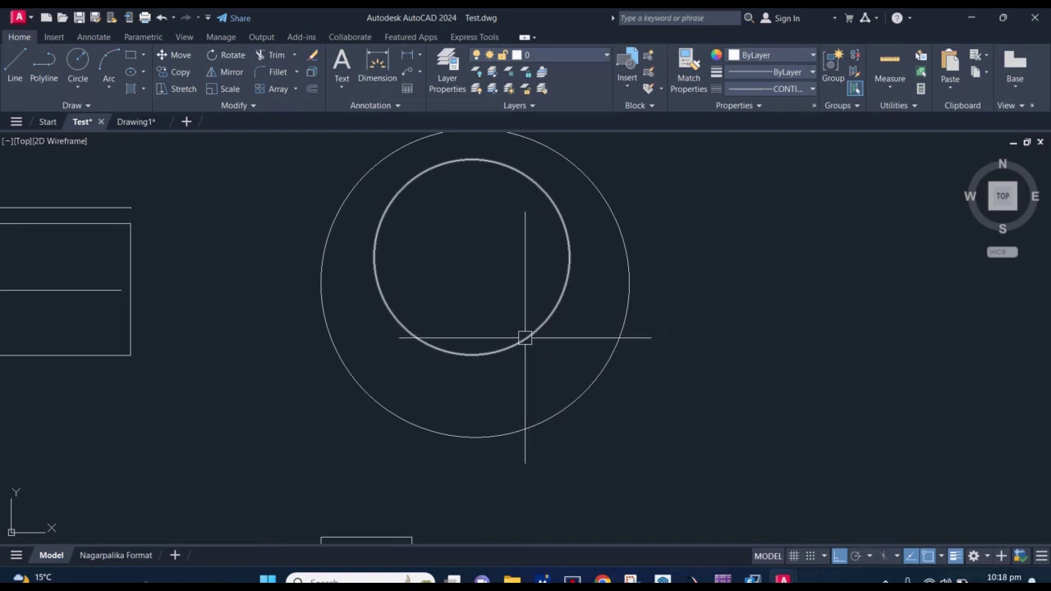
{"action": "middle_click_drag", "start_coordinate": [469, 362], "coordinate": [474, 378]}
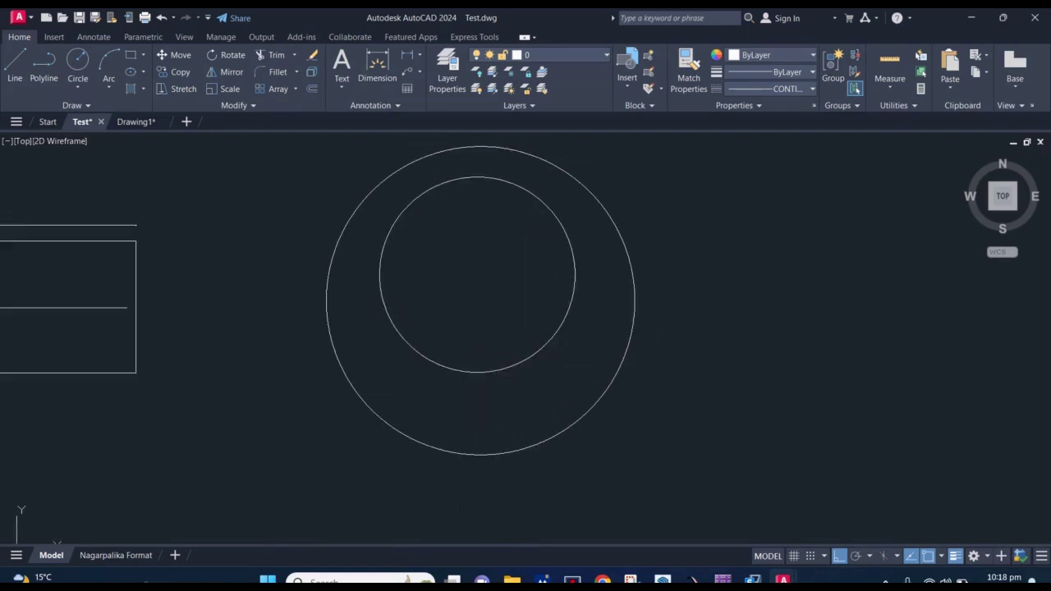
{"action": "type", "text": "BR"}
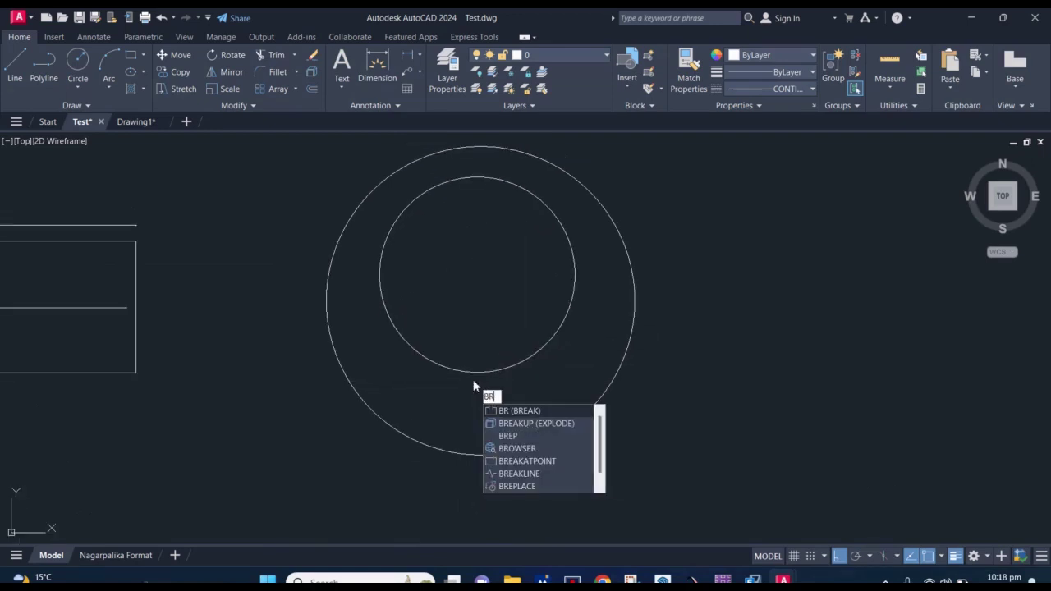
{"action": "key", "text": "Return"}
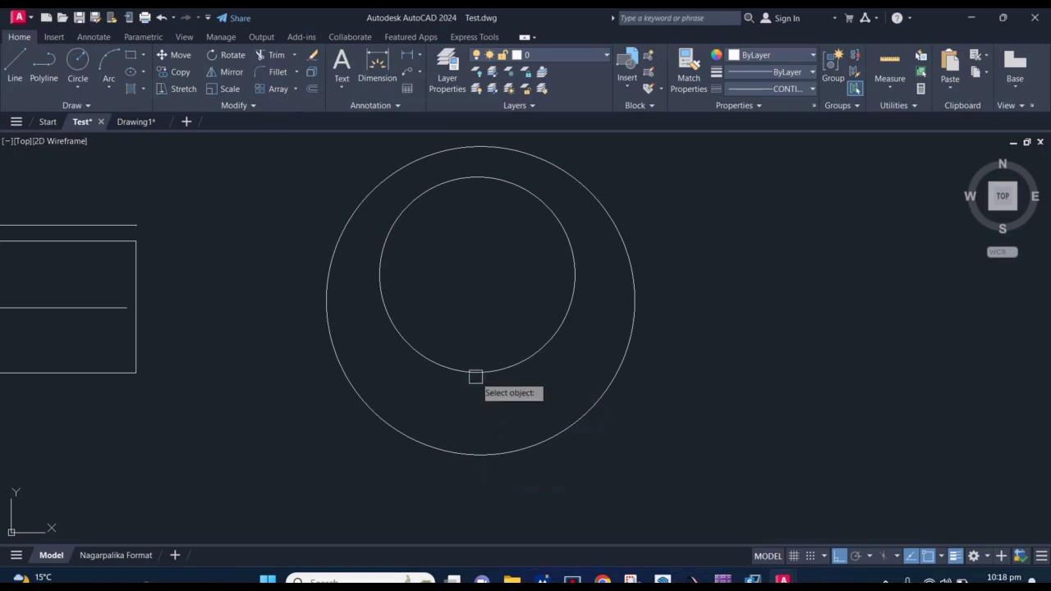
{"action": "left_click", "coordinate": [479, 373]}
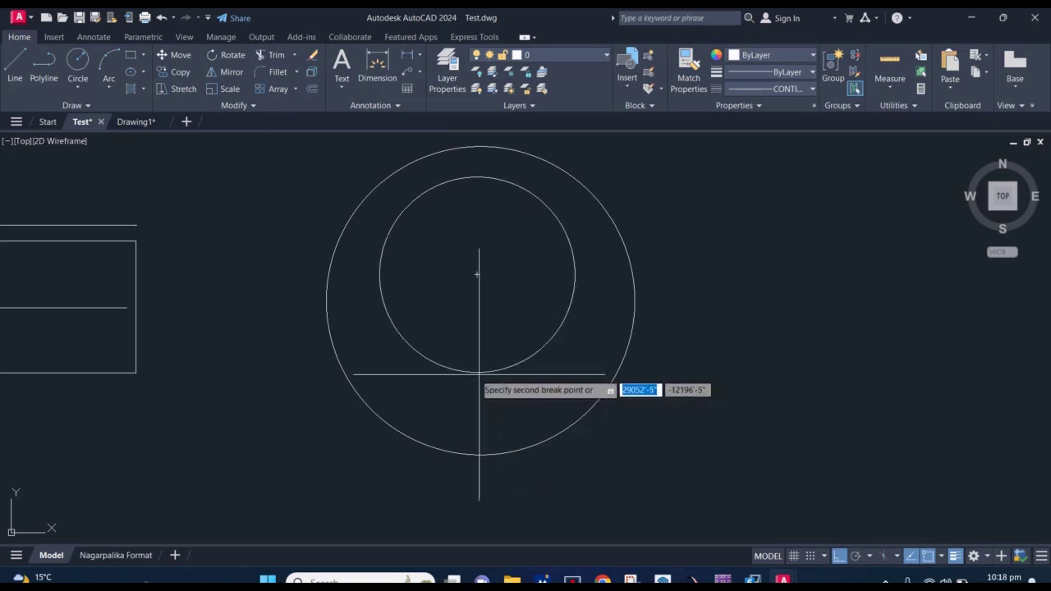
{"action": "left_click", "coordinate": [415, 350]}
{"action": "scroll", "coordinate": [469, 375], "scroll_direction": "up", "scroll_amount": 1}
{"action": "scroll", "coordinate": [463, 300], "scroll_direction": "down", "scroll_amount": 1}
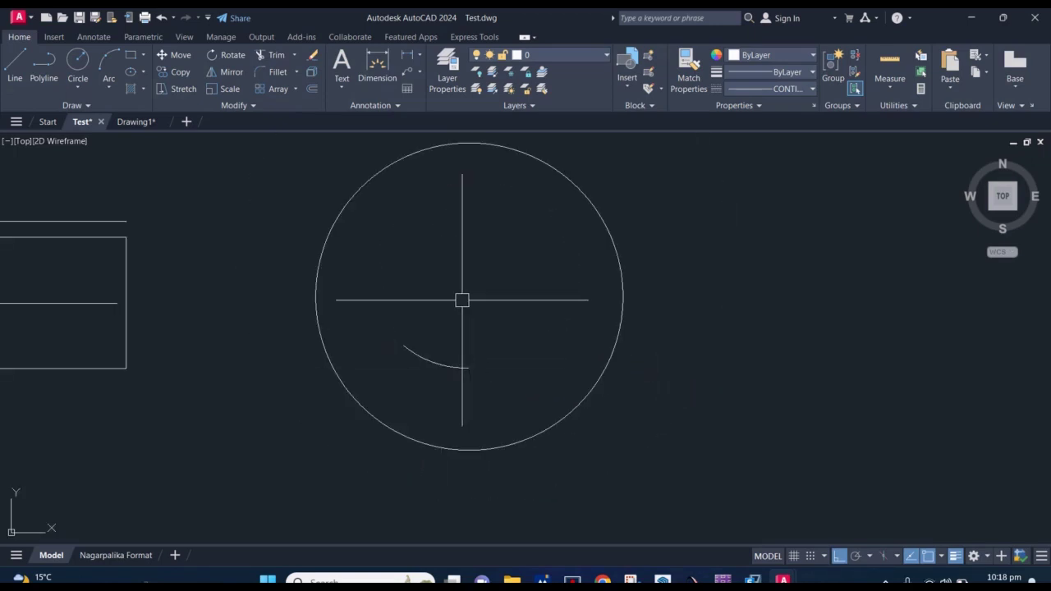
Break a small gap near the top of the outer circle and check the resulting arc
{"action": "middle_click_drag", "start_coordinate": [462, 300], "coordinate": [470, 354]}
{"action": "key", "text": "Return"}
{"action": "left_click", "coordinate": [457, 202]}
{"action": "left_click", "coordinate": [442, 203]}
{"action": "scroll", "coordinate": [484, 186], "scroll_direction": "up", "scroll_amount": 3}
{"action": "left_click", "coordinate": [476, 209]}
{"action": "key", "text": "Escape"}
{"action": "scroll", "coordinate": [472, 221], "scroll_direction": "down", "scroll_amount": 3}
{"action": "scroll", "coordinate": [474, 246], "scroll_direction": "down", "scroll_amount": 3}
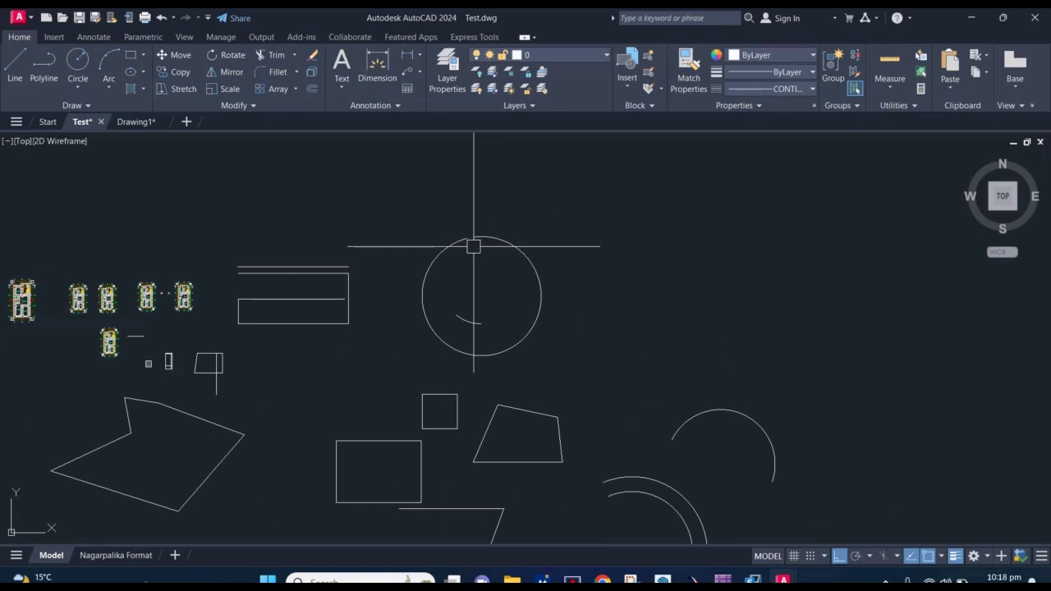
Pan to empty space beside the shapes and draw a horizontal line with L
{"action": "mouse_move", "coordinate": [491, 321]}
{"action": "middle_mouse_down"}
{"action": "mouse_move", "coordinate": [431, 281]}
{"action": "mouse_move", "coordinate": [465, 262]}
{"action": "middle_mouse_up"}
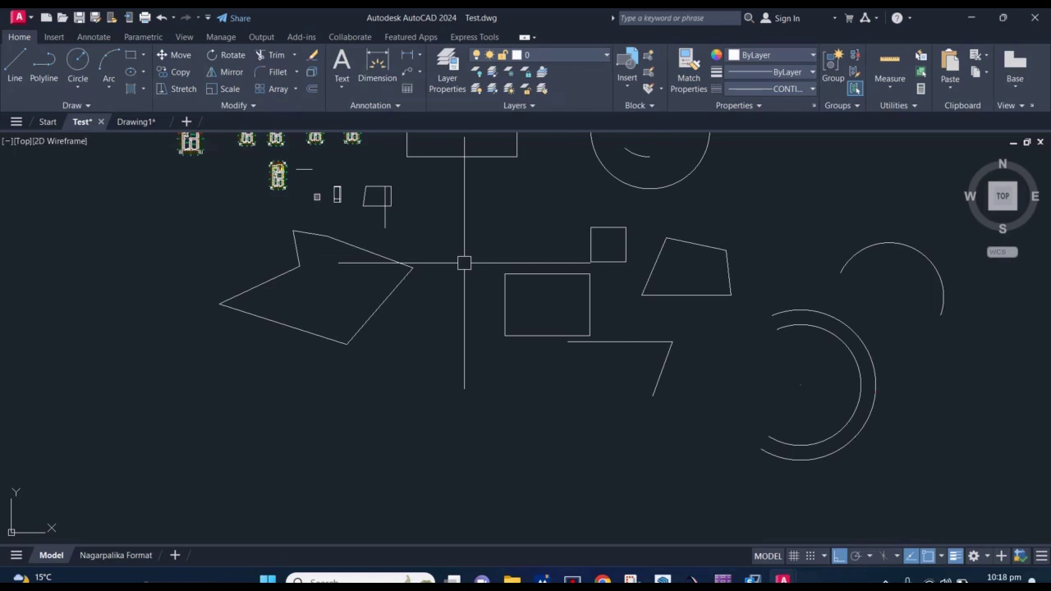
{"action": "scroll", "coordinate": [464, 263], "scroll_direction": "down", "scroll_amount": 2}
{"action": "scroll", "coordinate": [408, 277], "scroll_direction": "up", "scroll_amount": 1}
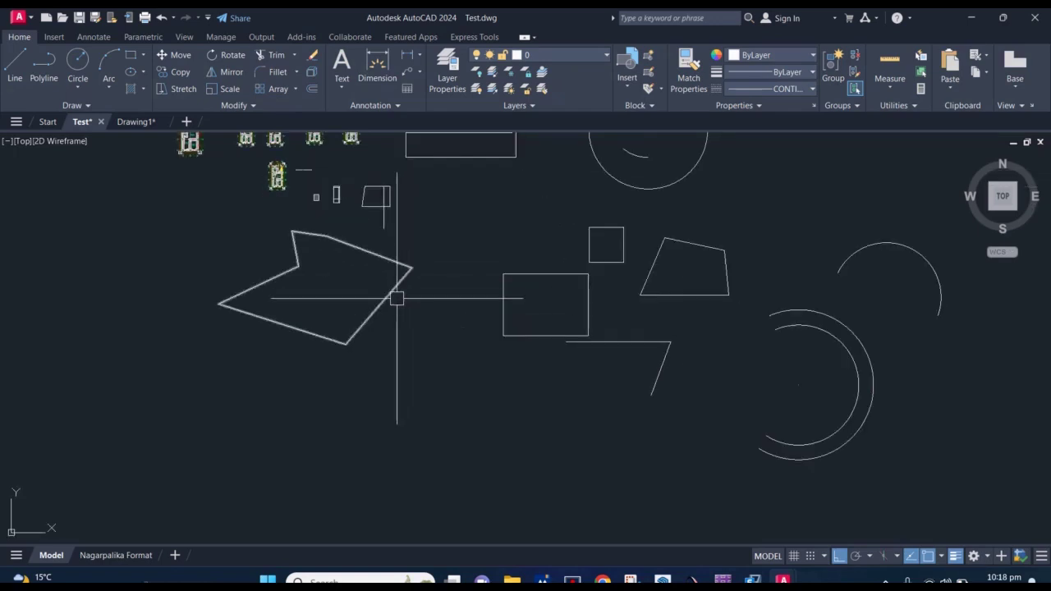
{"action": "scroll", "coordinate": [475, 328], "scroll_direction": "down", "scroll_amount": 3}
{"action": "middle_click_drag", "start_coordinate": [475, 329], "coordinate": [279, 260]}
{"action": "middle_click_drag", "start_coordinate": [477, 303], "coordinate": [413, 303]}
{"action": "type", "text": "l"}
{"action": "key", "text": "Return"}
{"action": "left_click", "coordinate": [411, 302]}
{"action": "left_click", "coordinate": [586, 321]}
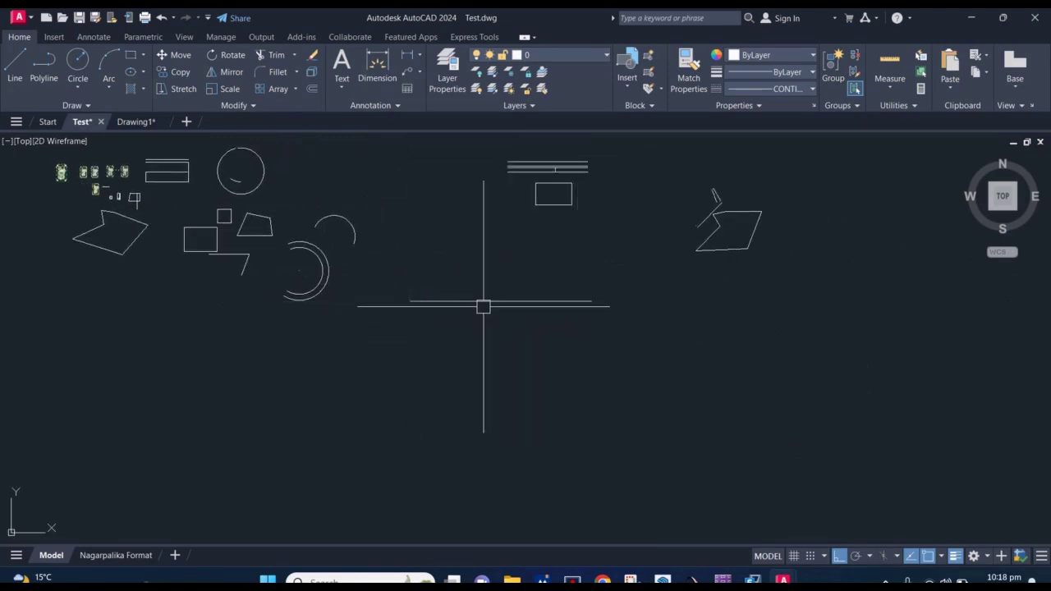
Centre the new line and select it to check it before dividing
{"action": "scroll", "coordinate": [481, 305], "scroll_direction": "up", "scroll_amount": 2}
{"action": "middle_click_drag", "start_coordinate": [511, 302], "coordinate": [471, 291]}
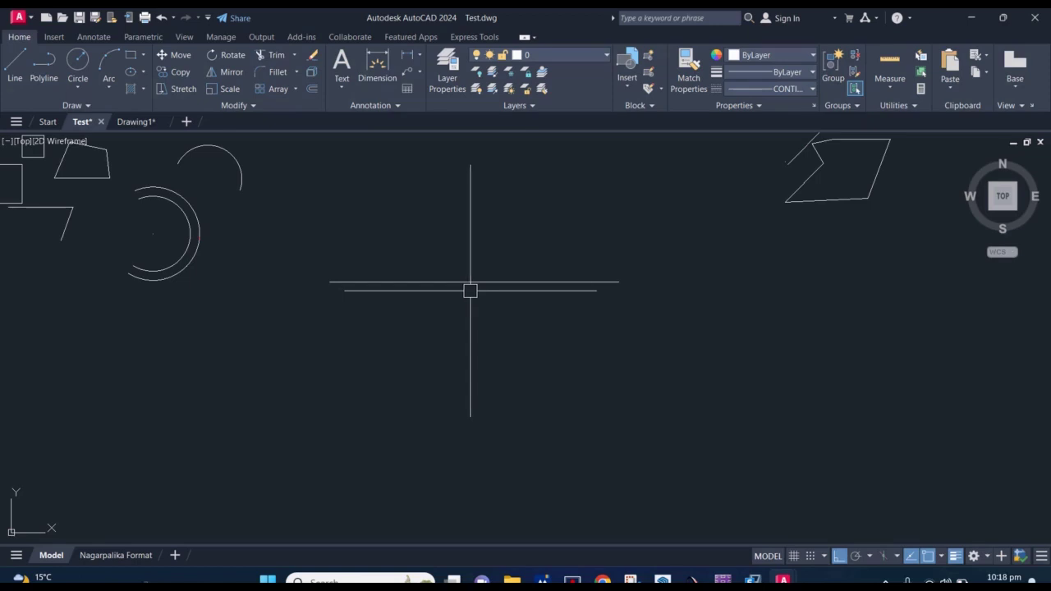
{"action": "left_click", "coordinate": [464, 282]}
{"action": "key", "text": "Escape"}
{"action": "scroll", "coordinate": [482, 293], "scroll_direction": "up", "scroll_amount": 2}
{"action": "left_click", "coordinate": [479, 276]}
{"action": "key", "text": "Escape"}
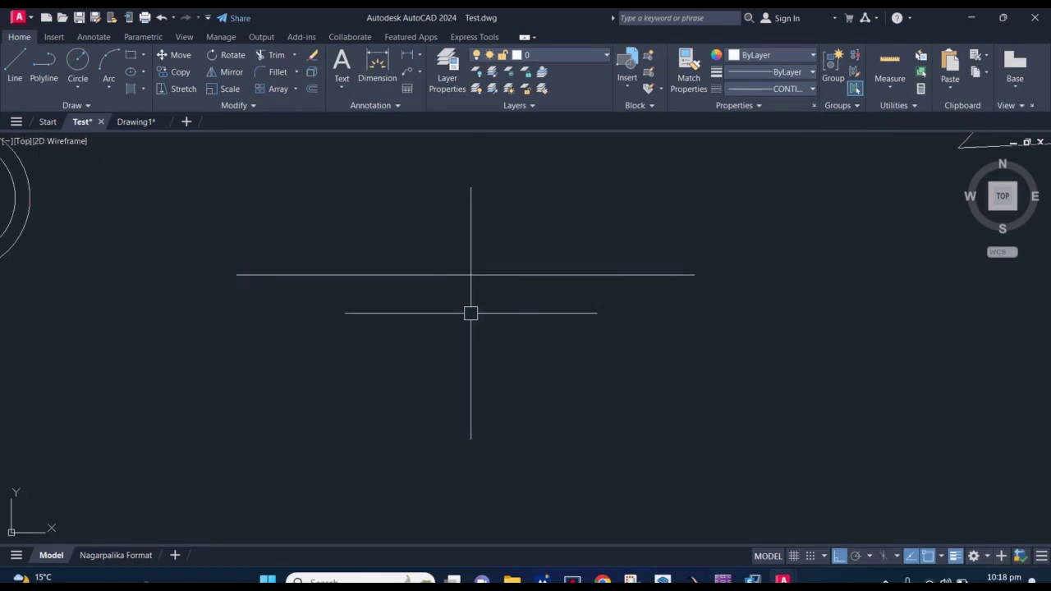
{"action": "type", "text": "D"}
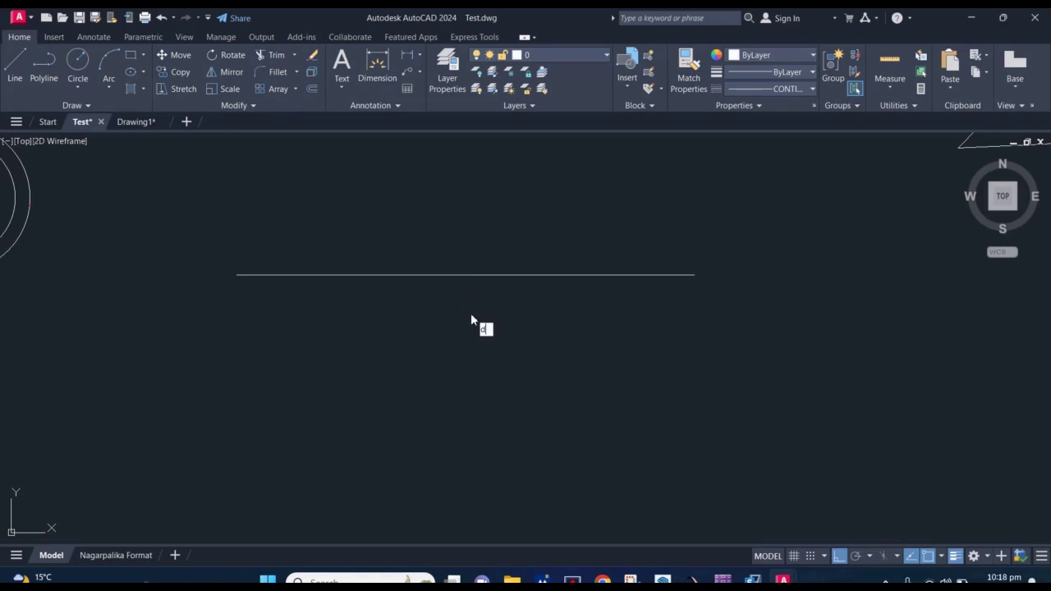
{"action": "type", "text": "IV"}
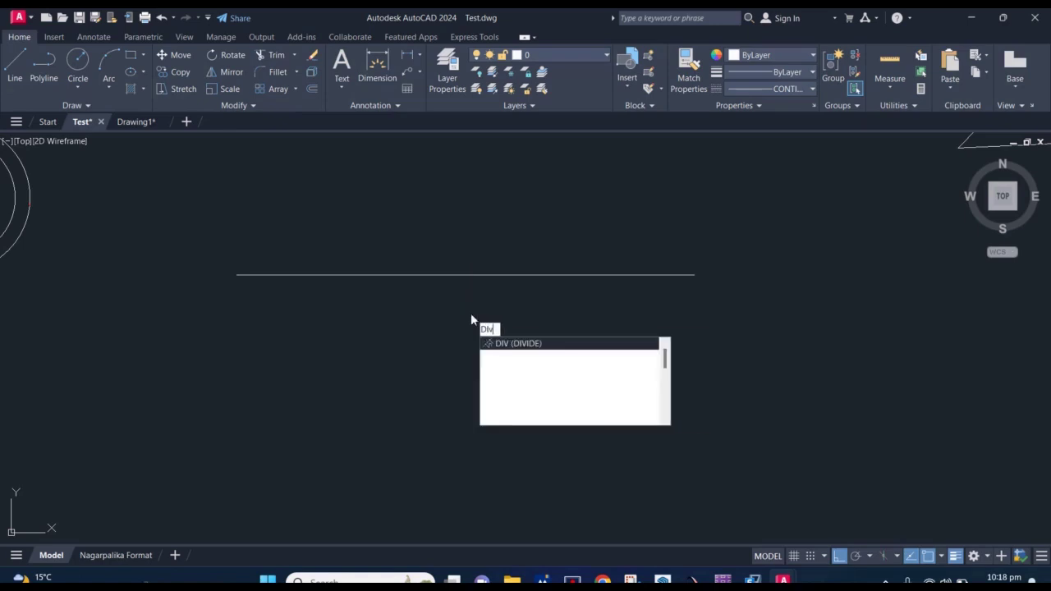
Divide the line into 5 equal segments and start a vertical construction line at the first division point
{"action": "mouse_move", "coordinate": [519, 343]}
{"action": "left_click", "coordinate": [555, 344]}
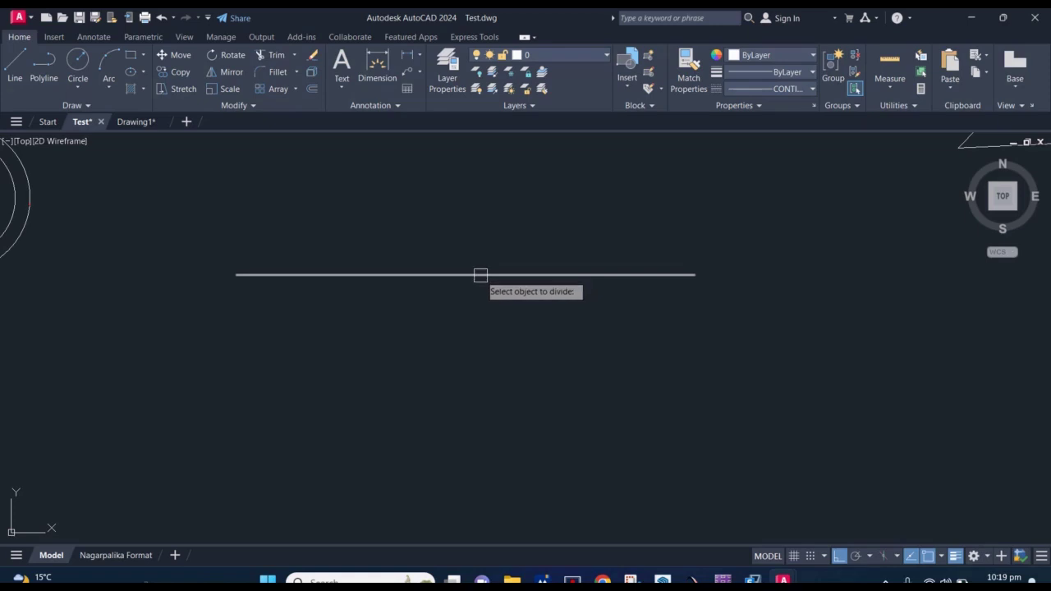
{"action": "left_click", "coordinate": [480, 276]}
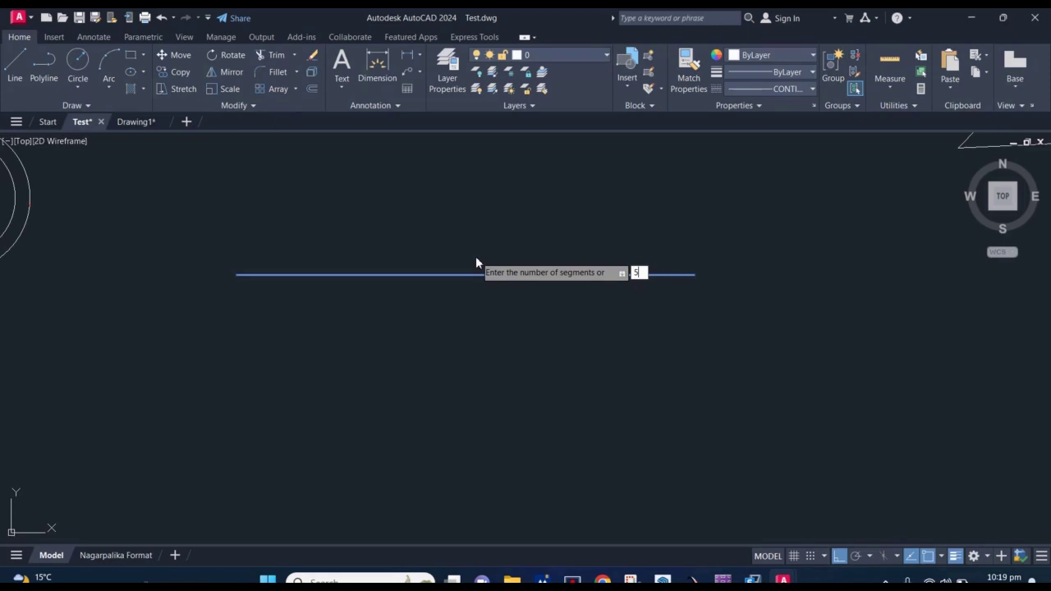
{"action": "key", "text": "Return"}
{"action": "middle_click_drag", "start_coordinate": [475, 256], "coordinate": [469, 257]}
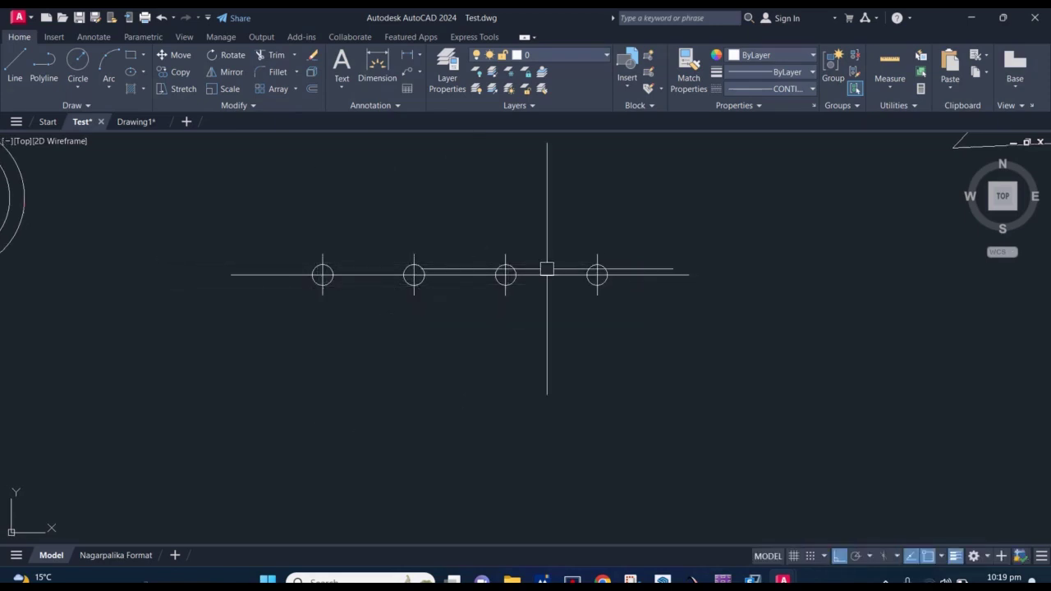
{"action": "scroll", "coordinate": [333, 283], "scroll_direction": "up", "scroll_amount": 2}
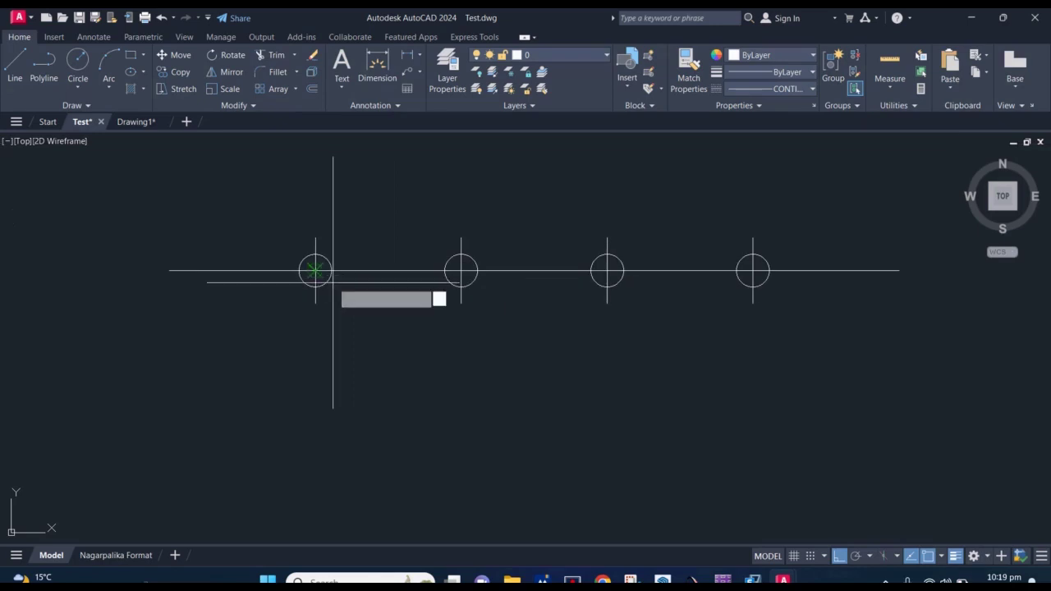
{"action": "left_click", "coordinate": [316, 270]}
Place vertical construction lines through the second, third and fourth division points
{"action": "left_click", "coordinate": [461, 270]}
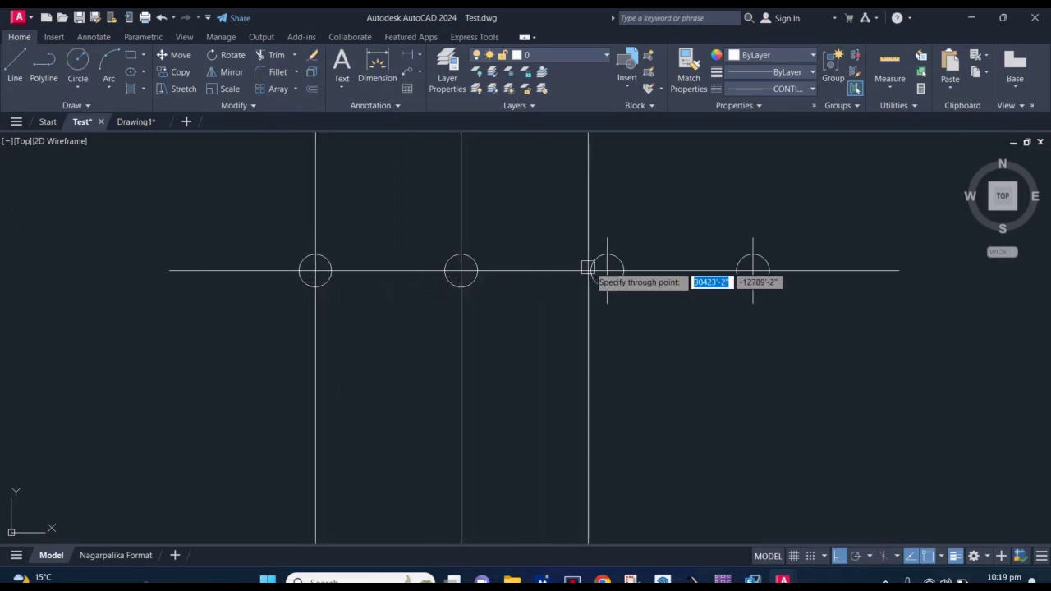
{"action": "left_click", "coordinate": [607, 270]}
{"action": "left_click", "coordinate": [753, 270]}
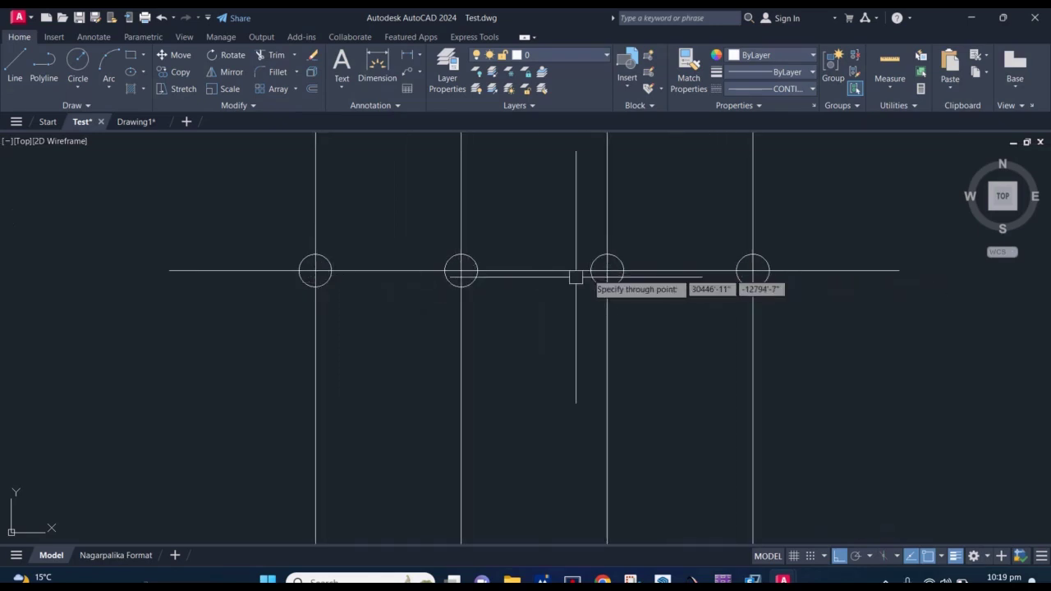
{"action": "key", "text": "Escape"}
Window-select the four division point markers and delete them
{"action": "scroll", "coordinate": [575, 283], "scroll_direction": "down", "scroll_amount": 4}
{"action": "scroll", "coordinate": [495, 282], "scroll_direction": "up", "scroll_amount": 2}
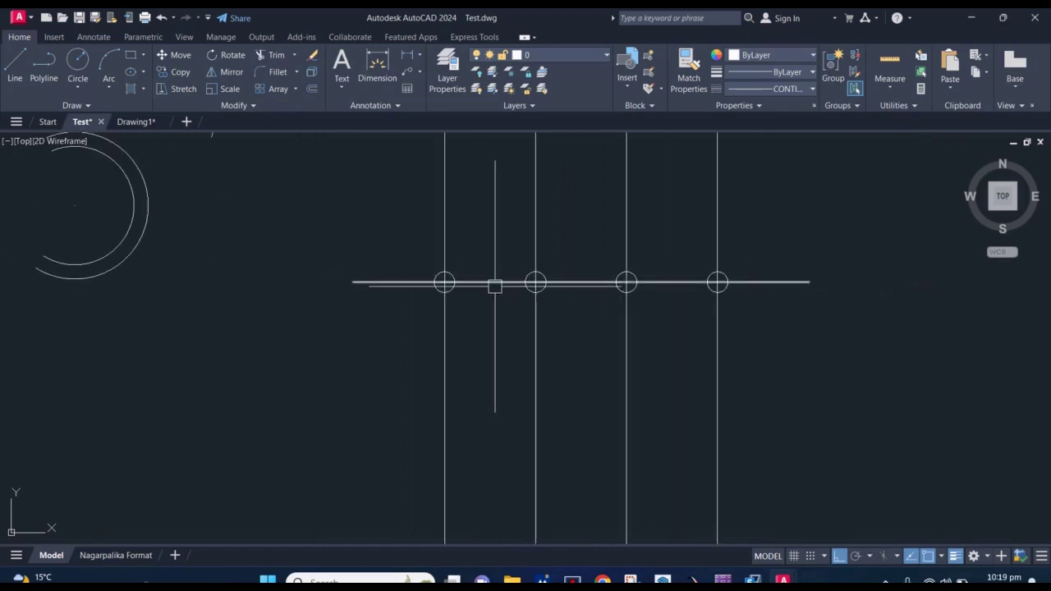
{"action": "left_click_drag", "start_coordinate": [399, 239], "coordinate": [795, 339]}
{"action": "key", "text": "Delete"}
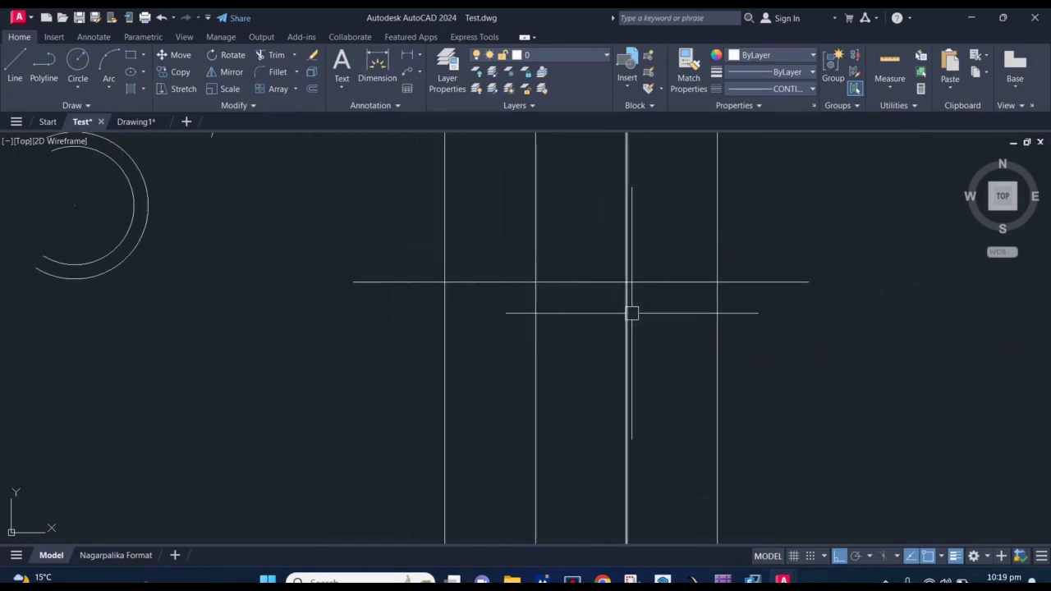
Pan and zoom around the drawing to look over the other objects
{"action": "scroll", "coordinate": [470, 314], "scroll_direction": "down", "scroll_amount": 4}
{"action": "mouse_move", "coordinate": [499, 316]}
{"action": "middle_mouse_down"}
{"action": "mouse_move", "coordinate": [505, 290]}
{"action": "mouse_move", "coordinate": [475, 265]}
{"action": "middle_mouse_up"}
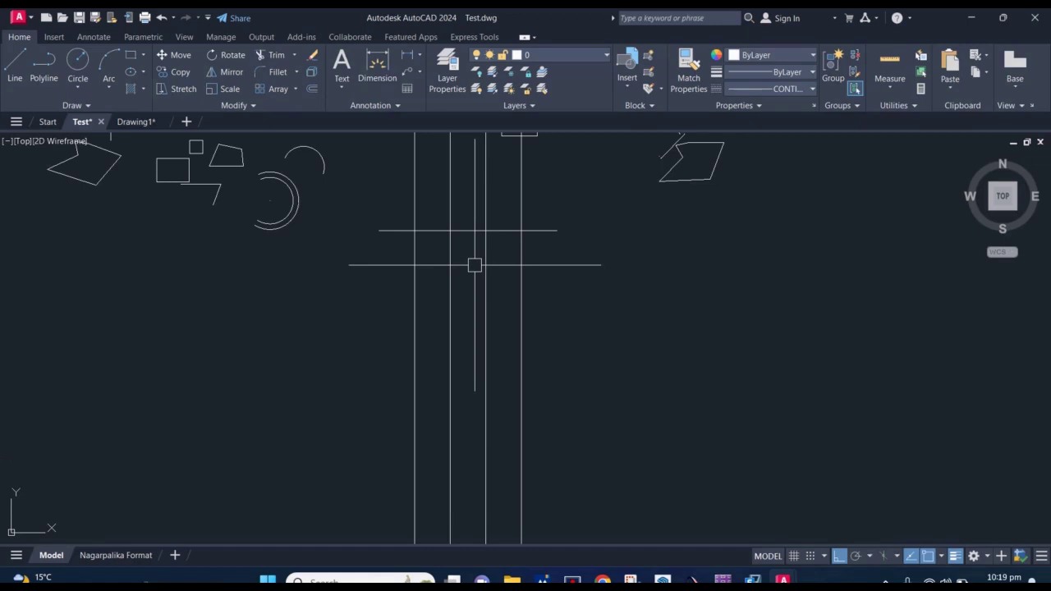
{"action": "scroll", "coordinate": [475, 265], "scroll_direction": "down", "scroll_amount": 6}
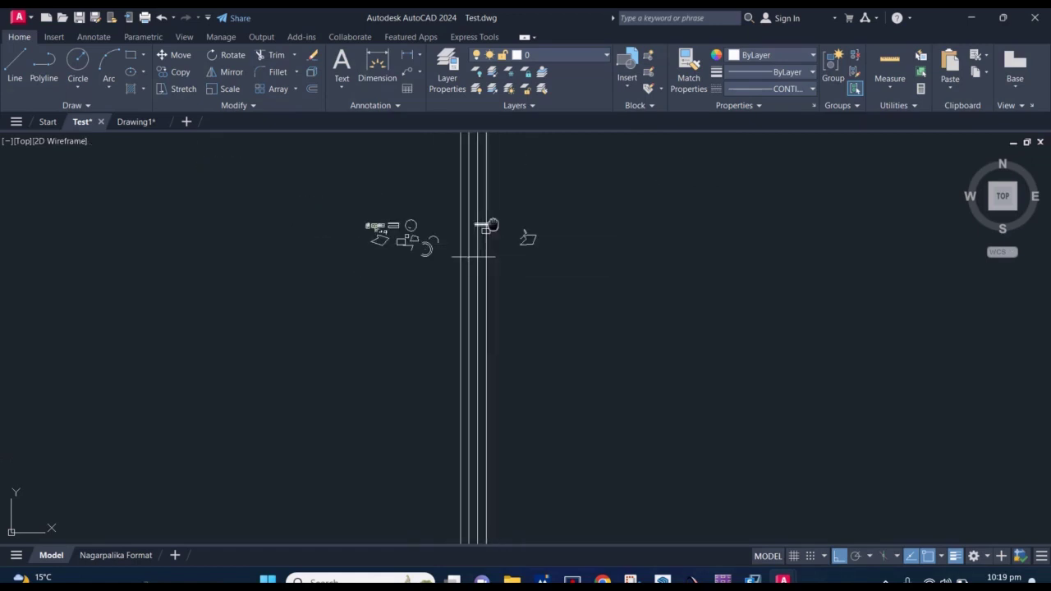
{"action": "scroll", "coordinate": [386, 206], "scroll_direction": "up", "scroll_amount": 4}
{"action": "scroll", "coordinate": [320, 255], "scroll_direction": "up", "scroll_amount": 3}
{"action": "scroll", "coordinate": [329, 257], "scroll_direction": "up", "scroll_amount": 1}
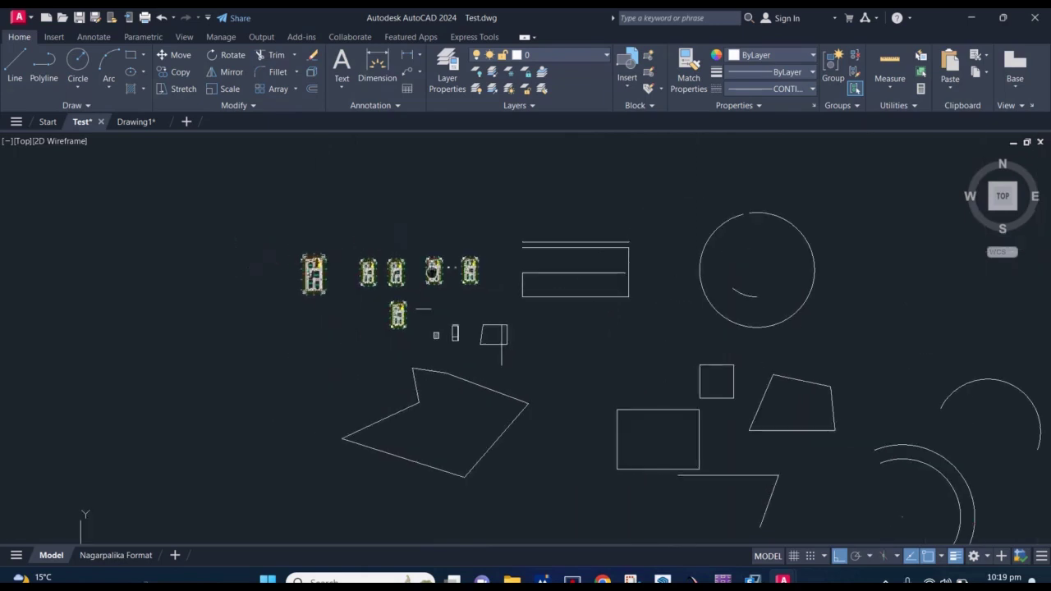
{"action": "scroll", "coordinate": [364, 260], "scroll_direction": "up", "scroll_amount": 2}
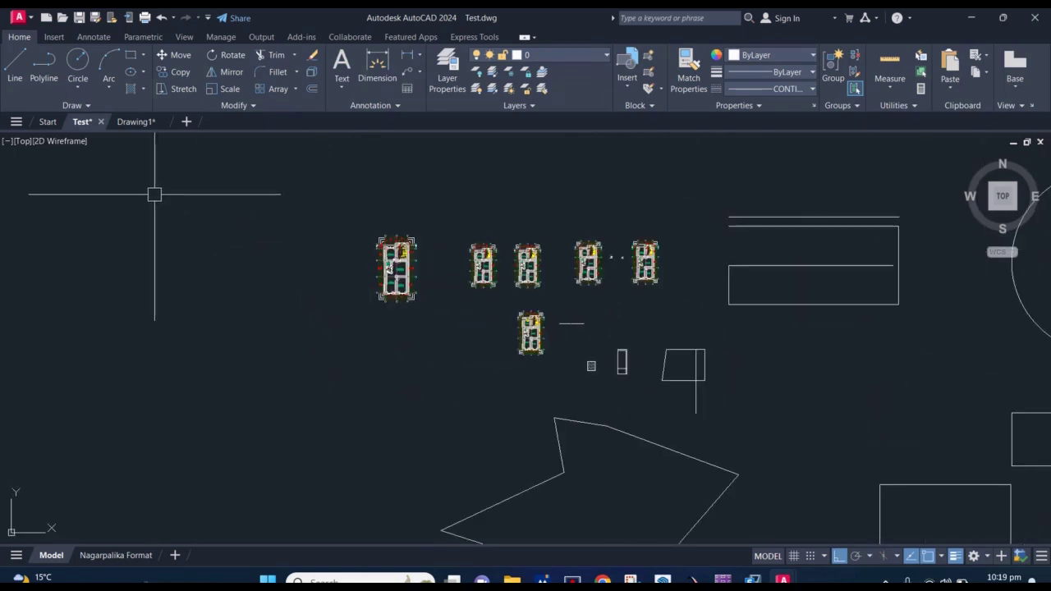
{"action": "scroll", "coordinate": [301, 274], "scroll_direction": "down", "scroll_amount": 2}
{"action": "middle_click_drag", "start_coordinate": [300, 275], "coordinate": [428, 265]}
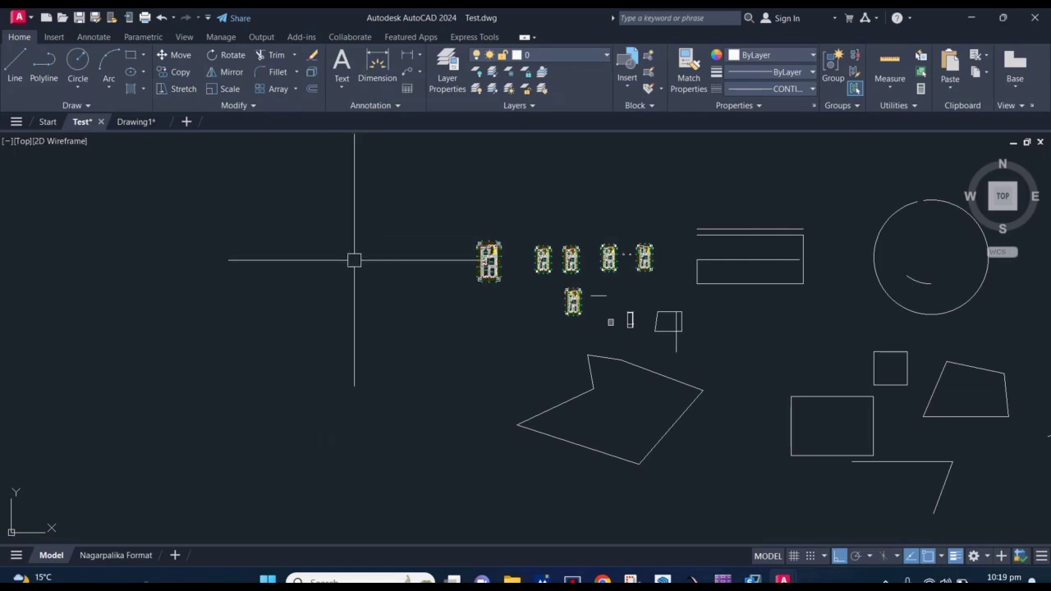
{"action": "scroll", "coordinate": [356, 260], "scroll_direction": "up", "scroll_amount": 2}
{"action": "scroll", "coordinate": [357, 260], "scroll_direction": "down", "scroll_amount": 2}
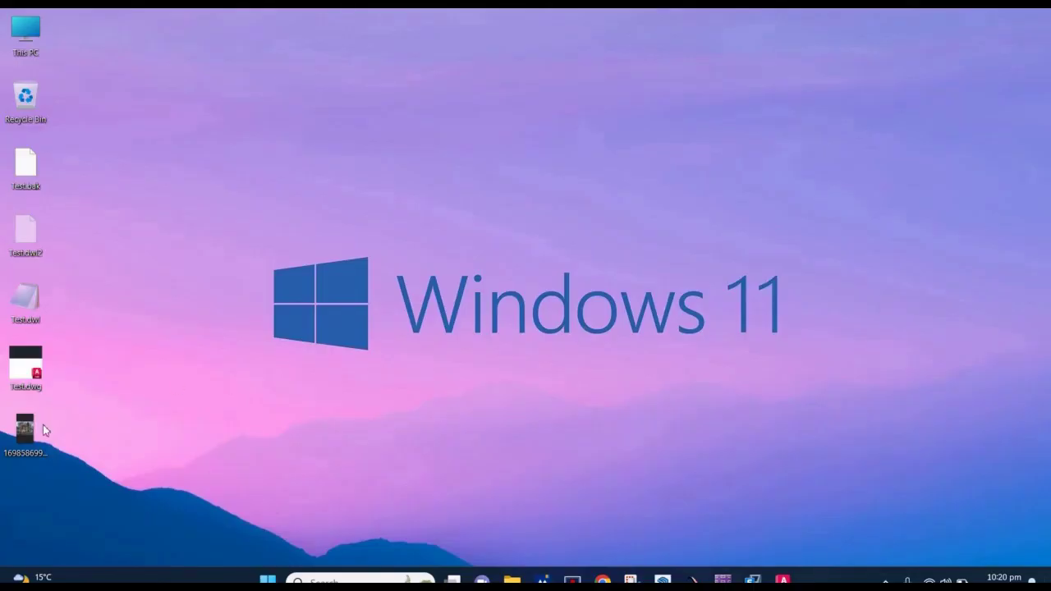
Copy the house photo JPG from the desktop via Show more options > Copy, then bring AutoCAD back
{"action": "left_click", "coordinate": [27, 430]}
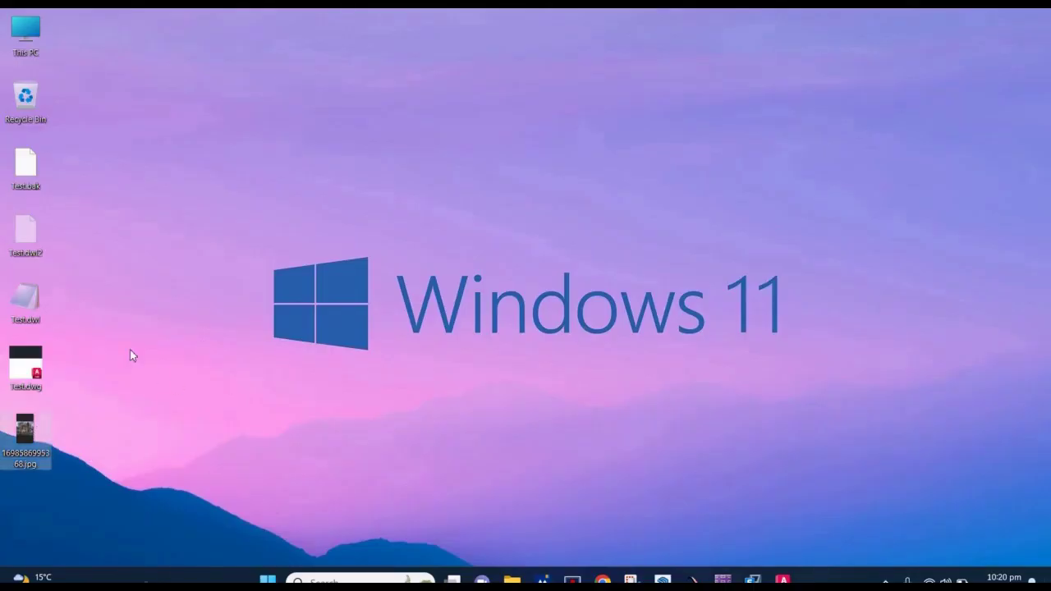
{"action": "right_click", "coordinate": [174, 240]}
{"action": "left_click", "coordinate": [169, 330]}
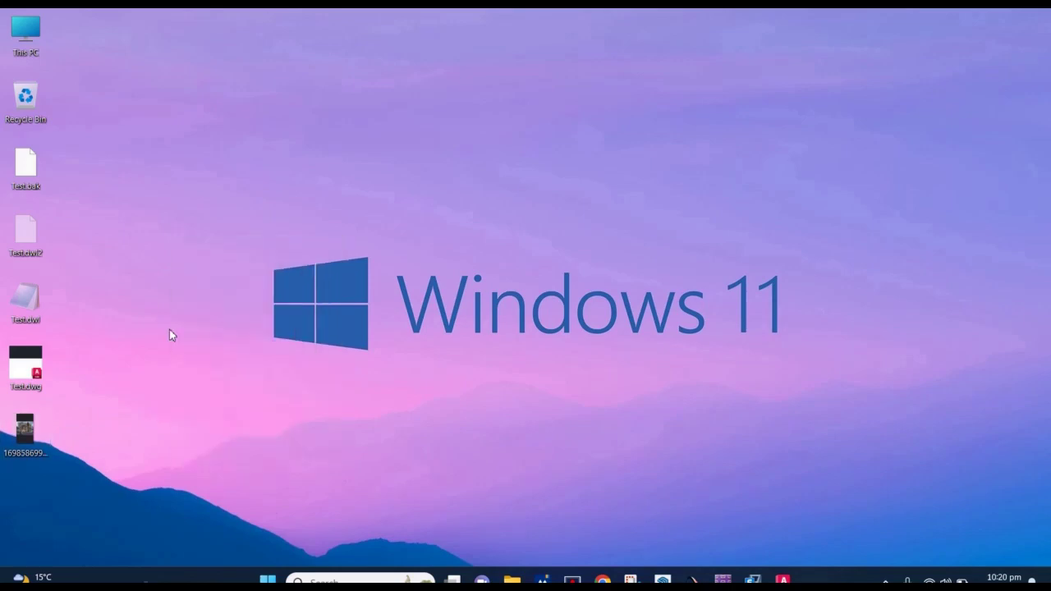
{"action": "left_click", "coordinate": [28, 439]}
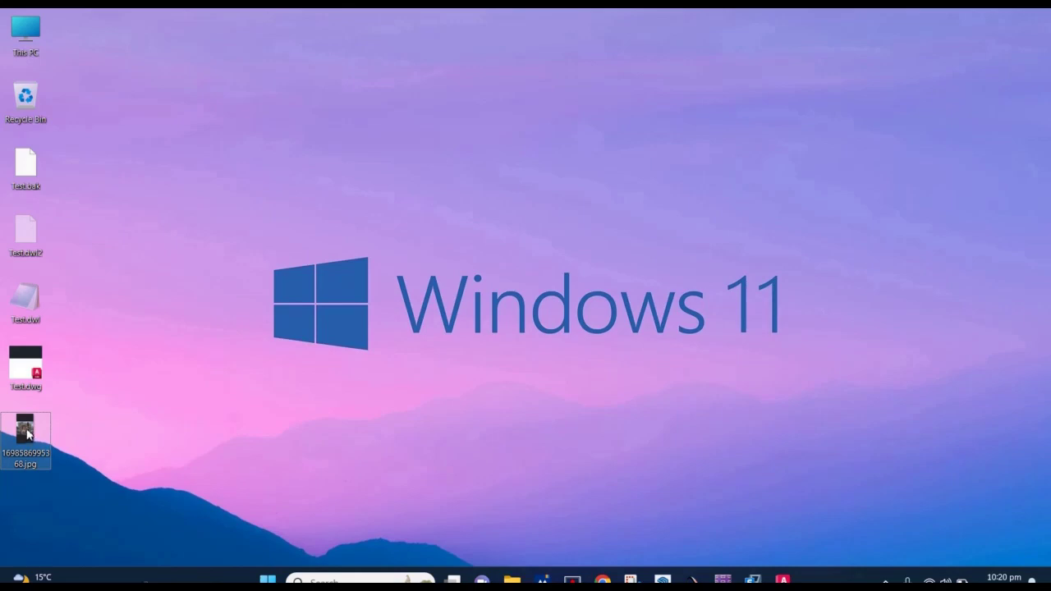
{"action": "right_click", "coordinate": [28, 436]}
{"action": "left_click", "coordinate": [86, 420]}
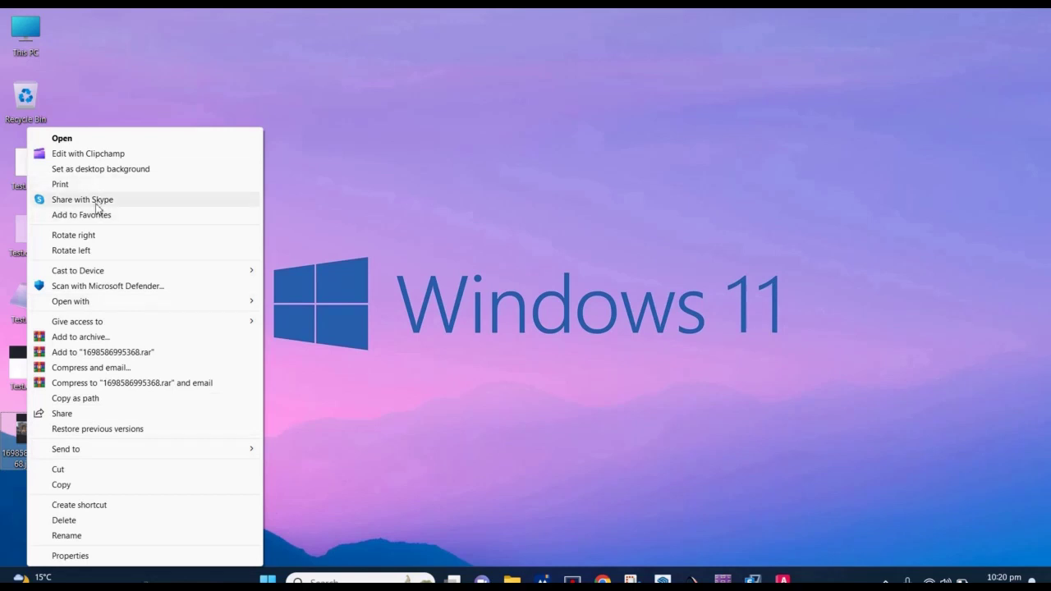
{"action": "left_click", "coordinate": [77, 485]}
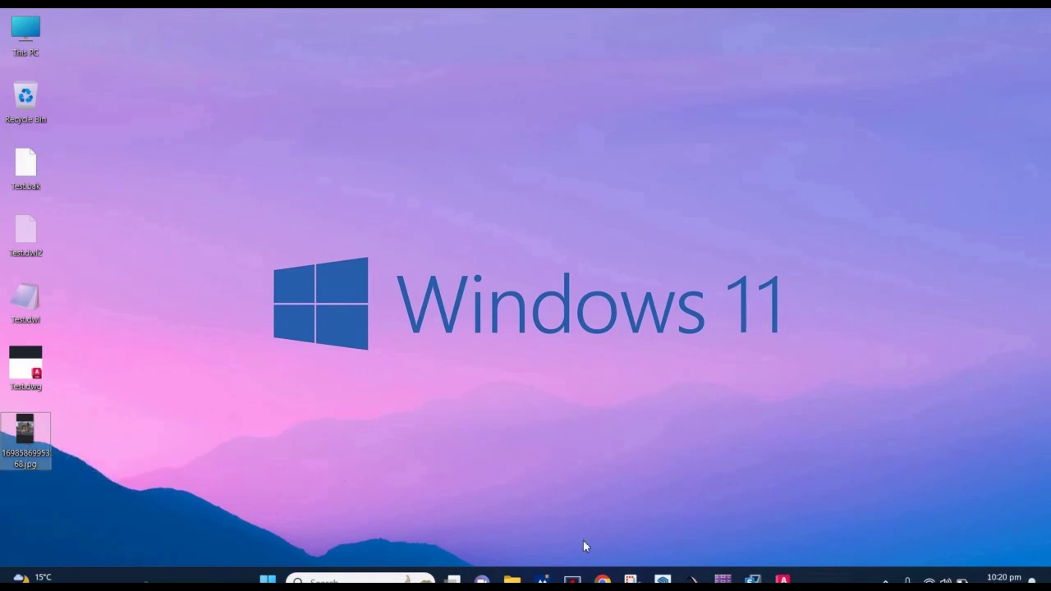
{"action": "left_click", "coordinate": [783, 580]}
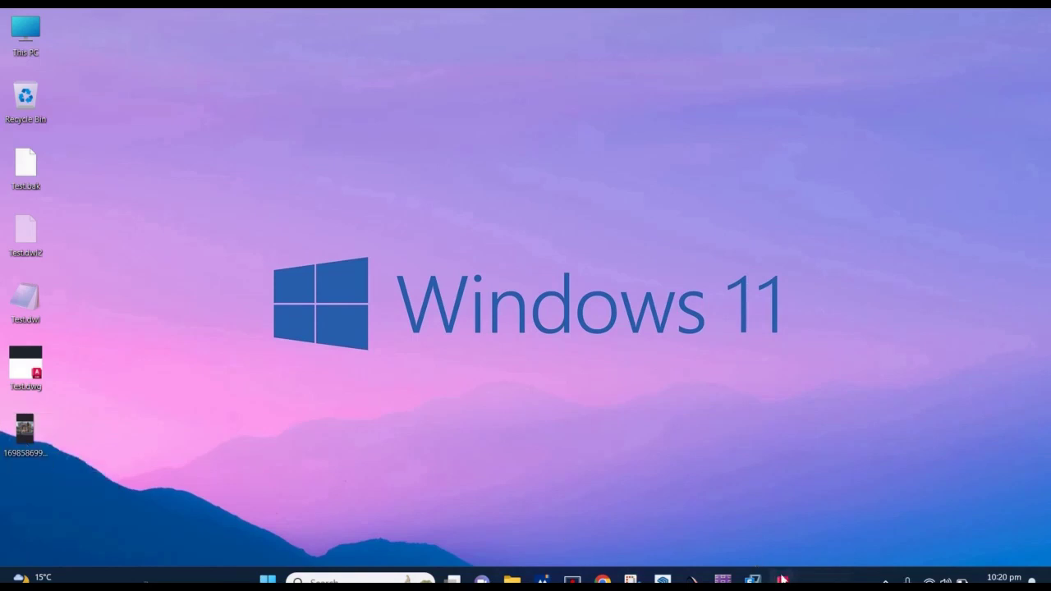
Place the pasted house photo in the Test drawing beside the floor plans
{"action": "left_click", "coordinate": [726, 529]}
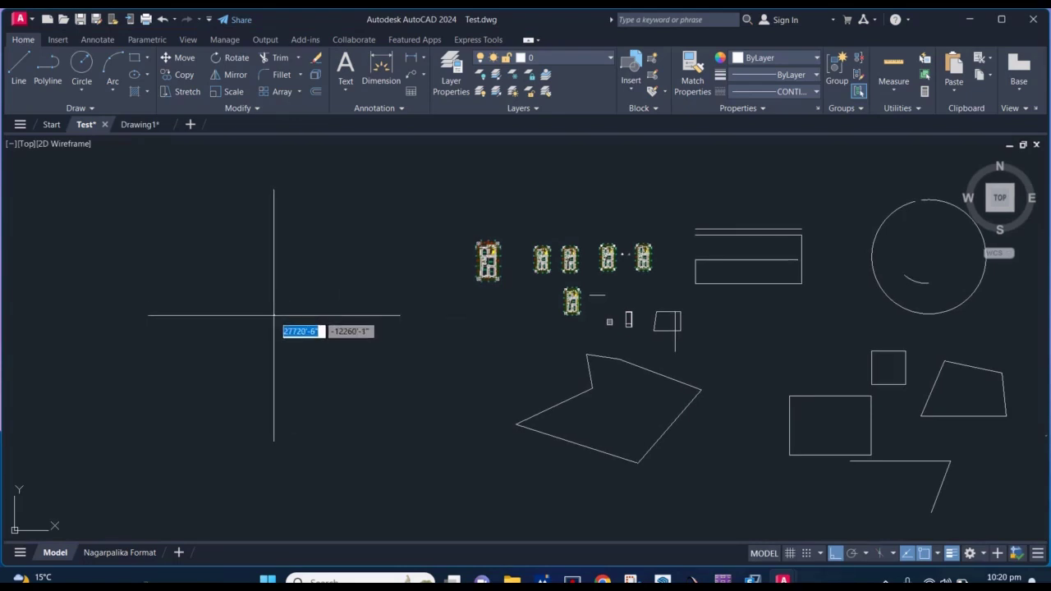
{"action": "middle_click_drag", "start_coordinate": [264, 308], "coordinate": [391, 317]}
{"action": "left_click", "coordinate": [294, 296]}
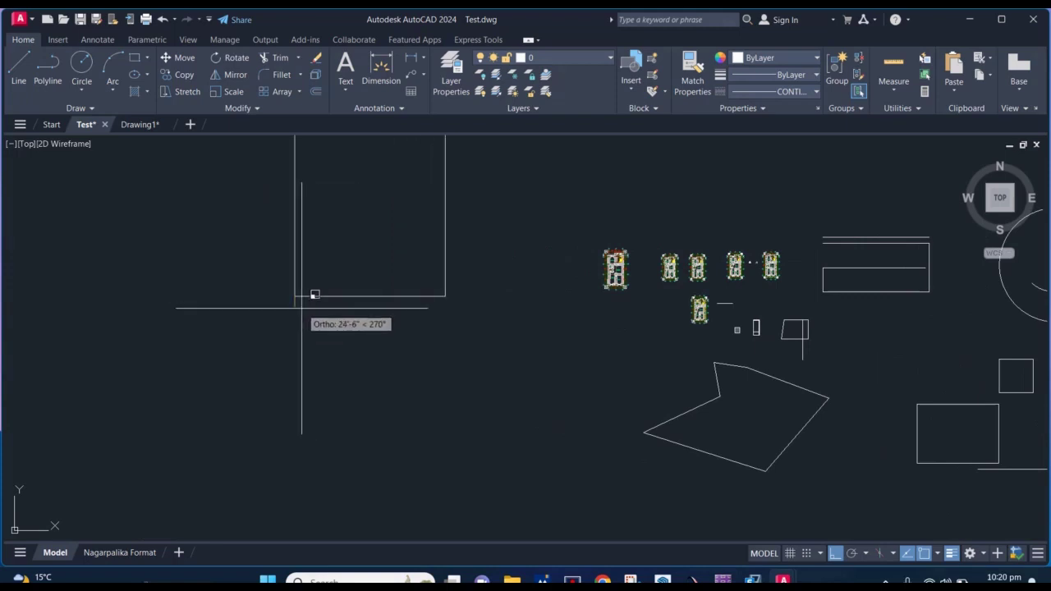
{"action": "middle_click_drag", "start_coordinate": [342, 256], "coordinate": [343, 331]}
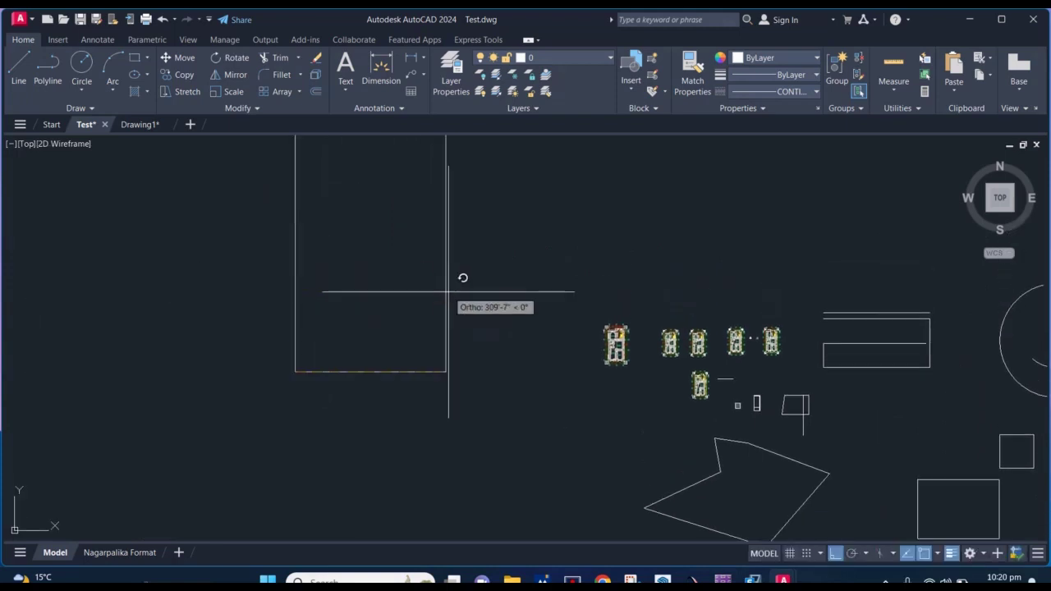
{"action": "middle_click_drag", "start_coordinate": [357, 276], "coordinate": [372, 312]}
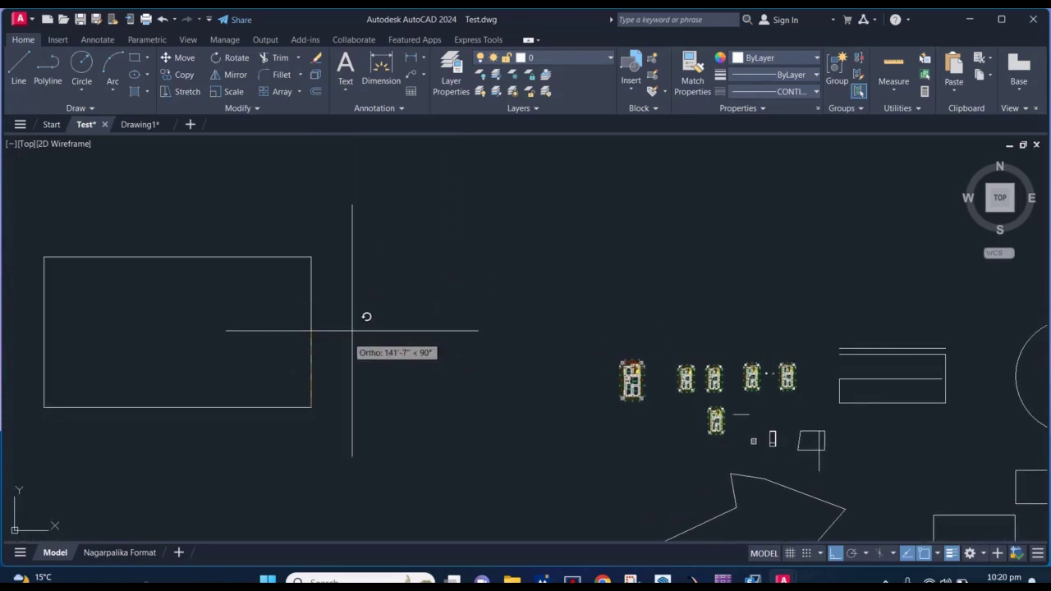
{"action": "key", "text": "Escape"}
Zoom and pan the Test drawing to bring the house photo into view
{"action": "scroll", "coordinate": [400, 242], "scroll_direction": "up", "scroll_amount": 2}
{"action": "scroll", "coordinate": [400, 241], "scroll_direction": "up", "scroll_amount": 2}
{"action": "scroll", "coordinate": [383, 295], "scroll_direction": "down", "scroll_amount": 8}
{"action": "scroll", "coordinate": [423, 292], "scroll_direction": "up", "scroll_amount": 8}
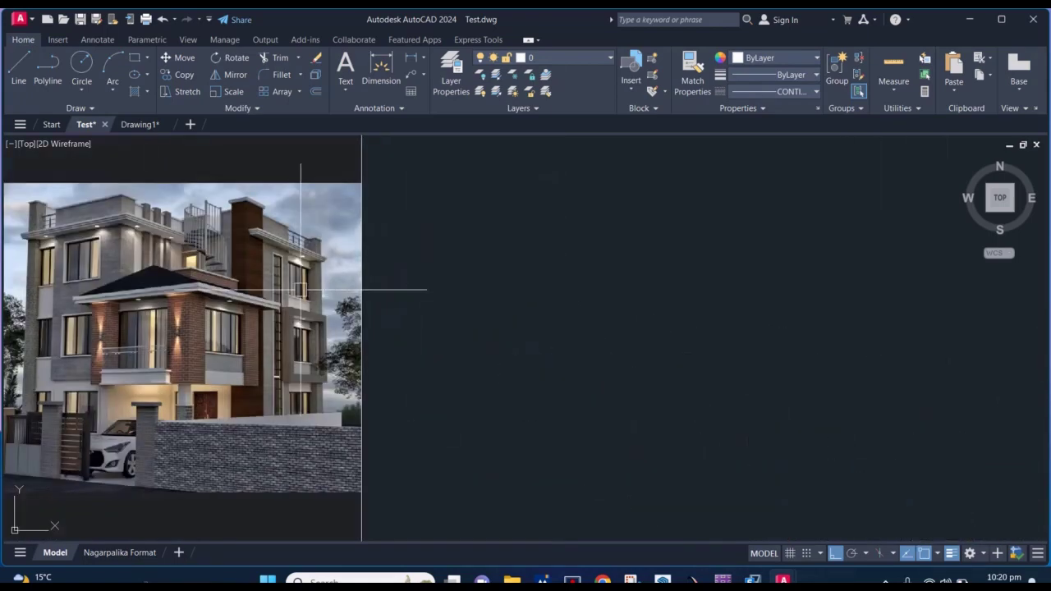
{"action": "scroll", "coordinate": [300, 289], "scroll_direction": "up", "scroll_amount": 1}
{"action": "scroll", "coordinate": [301, 289], "scroll_direction": "down", "scroll_amount": 4}
{"action": "middle_click_drag", "start_coordinate": [300, 289], "coordinate": [439, 335]}
{"action": "scroll", "coordinate": [439, 335], "scroll_direction": "down", "scroll_amount": 2}
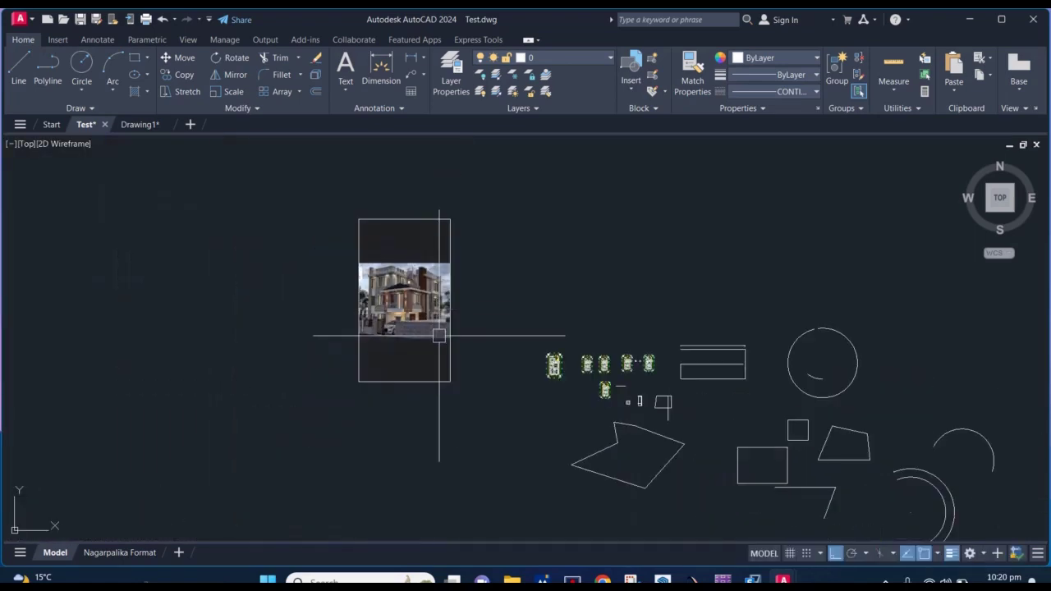
{"action": "left_click", "coordinate": [474, 409]}
{"action": "left_click", "coordinate": [476, 347]}
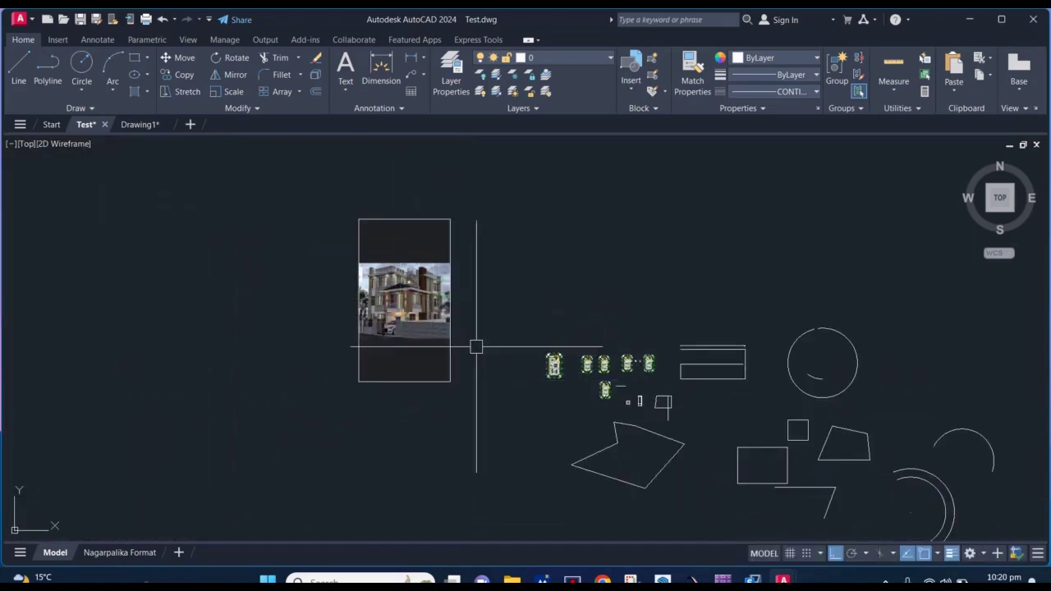
{"action": "scroll", "coordinate": [477, 346], "scroll_direction": "up", "scroll_amount": 2}
{"action": "mouse_move", "coordinate": [446, 289]}
{"action": "middle_mouse_down"}
{"action": "mouse_move", "coordinate": [444, 321]}
{"action": "mouse_move", "coordinate": [432, 323]}
{"action": "middle_mouse_up"}
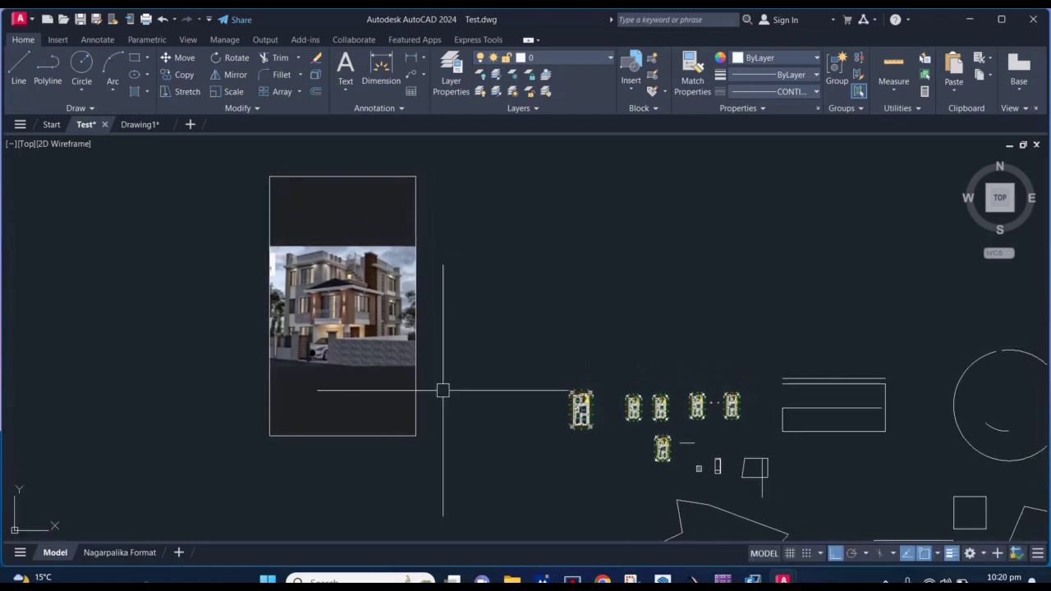
Window-select and copy the house photo, then go to Drawing1
{"action": "left_click", "coordinate": [452, 453]}
{"action": "left_click", "coordinate": [221, 162]}
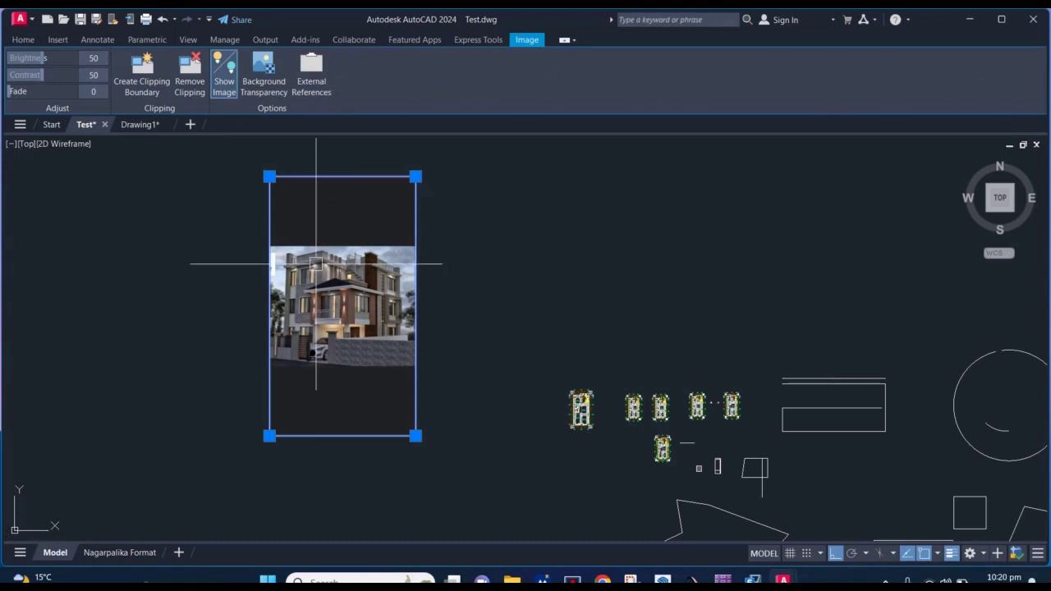
{"action": "key", "text": "Escape"}
{"action": "left_click", "coordinate": [460, 454]}
{"action": "left_click", "coordinate": [191, 220]}
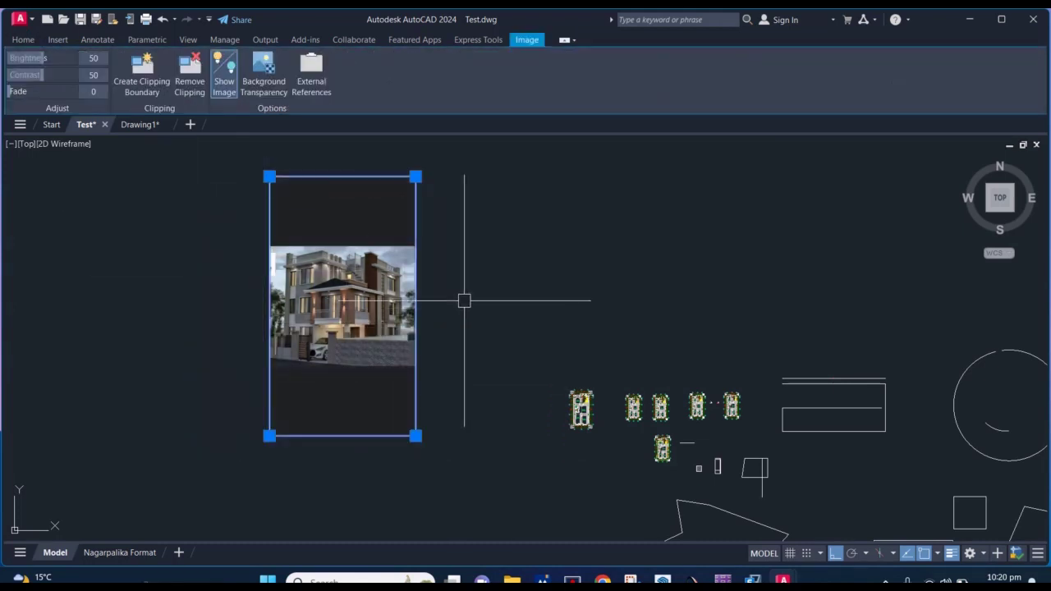
{"action": "left_click", "coordinate": [140, 125]}
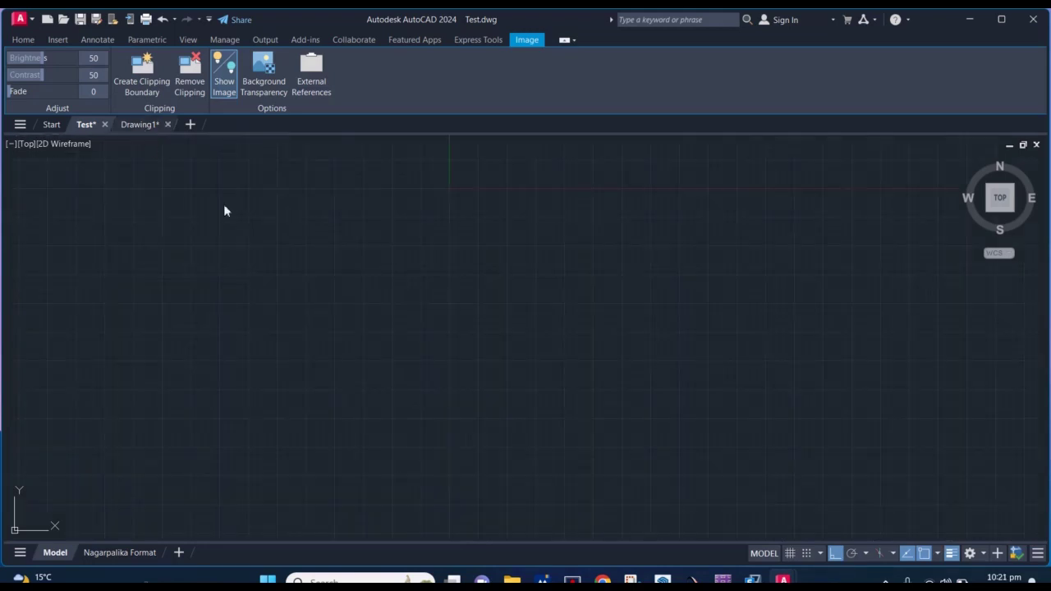
Paste the house photo frame into Drawing1 with Ctrl+V and place it
{"action": "key", "text": "ctrl+v"}
{"action": "left_click", "coordinate": [416, 347]}
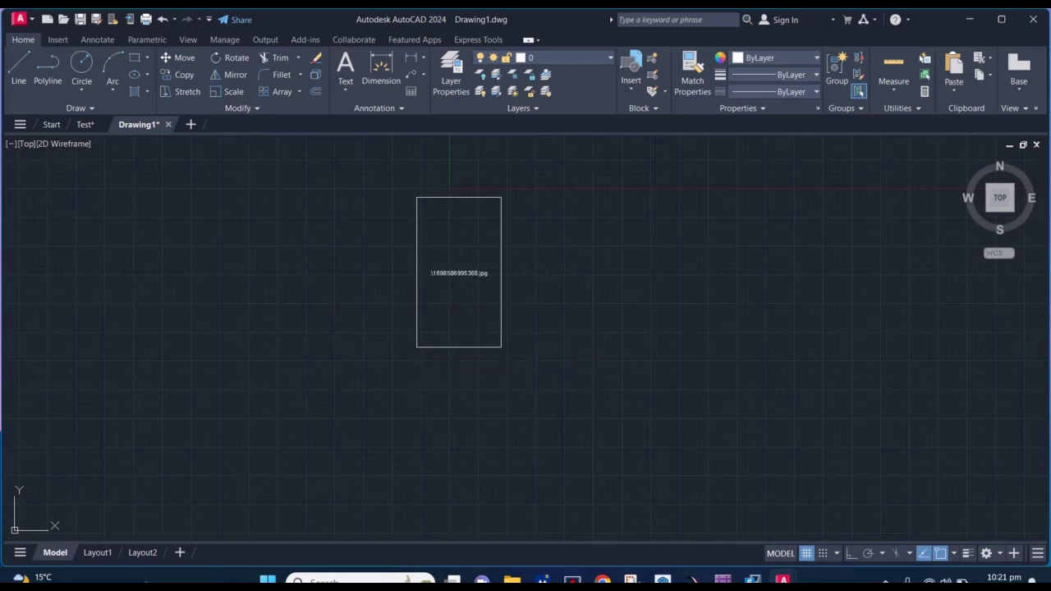
{"action": "scroll", "coordinate": [458, 284], "scroll_direction": "up", "scroll_amount": 5}
{"action": "scroll", "coordinate": [432, 239], "scroll_direction": "down", "scroll_amount": 2}
{"action": "middle_click_drag", "start_coordinate": [432, 239], "coordinate": [421, 315]}
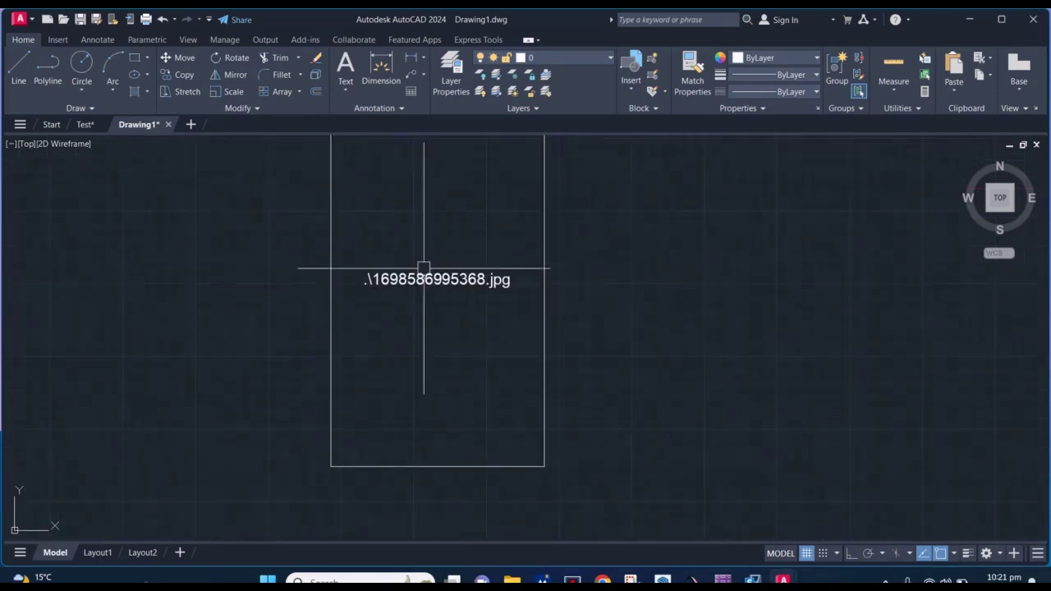
Select the leftmost floor plan in Test and bring it back to Drawing1
{"action": "left_click", "coordinate": [86, 125]}
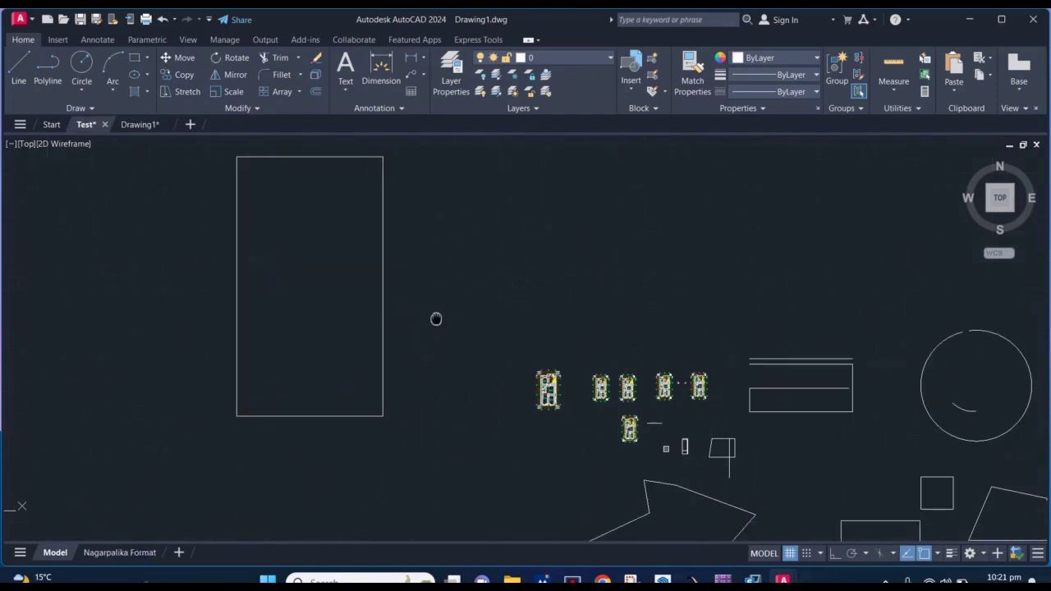
{"action": "scroll", "coordinate": [482, 370], "scroll_direction": "up", "scroll_amount": 2}
{"action": "scroll", "coordinate": [443, 359], "scroll_direction": "up", "scroll_amount": 3}
{"action": "left_click", "coordinate": [446, 364]}
{"action": "left_click", "coordinate": [308, 206]}
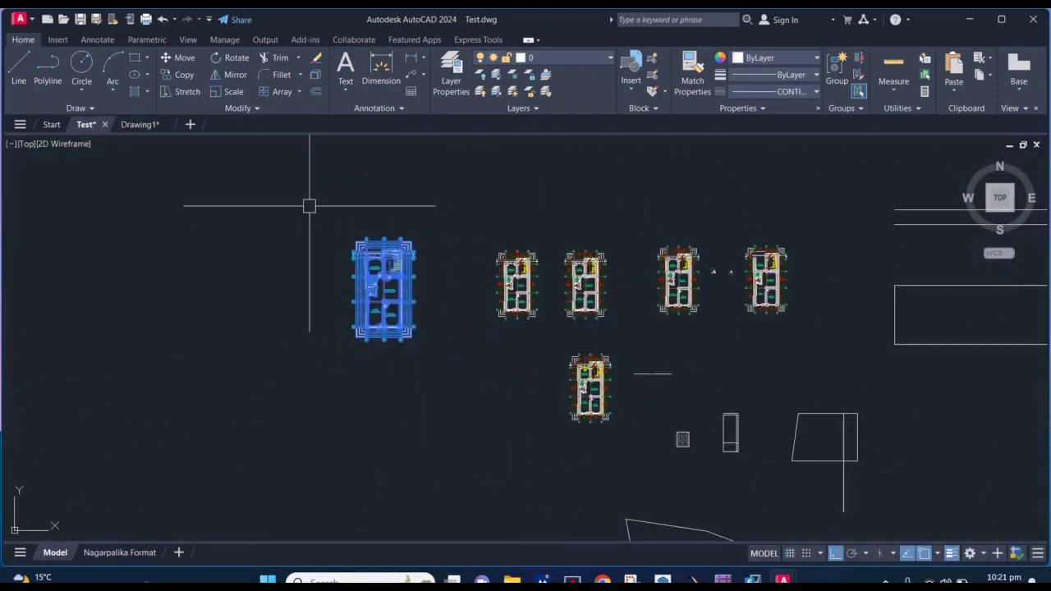
{"action": "left_click", "coordinate": [141, 124]}
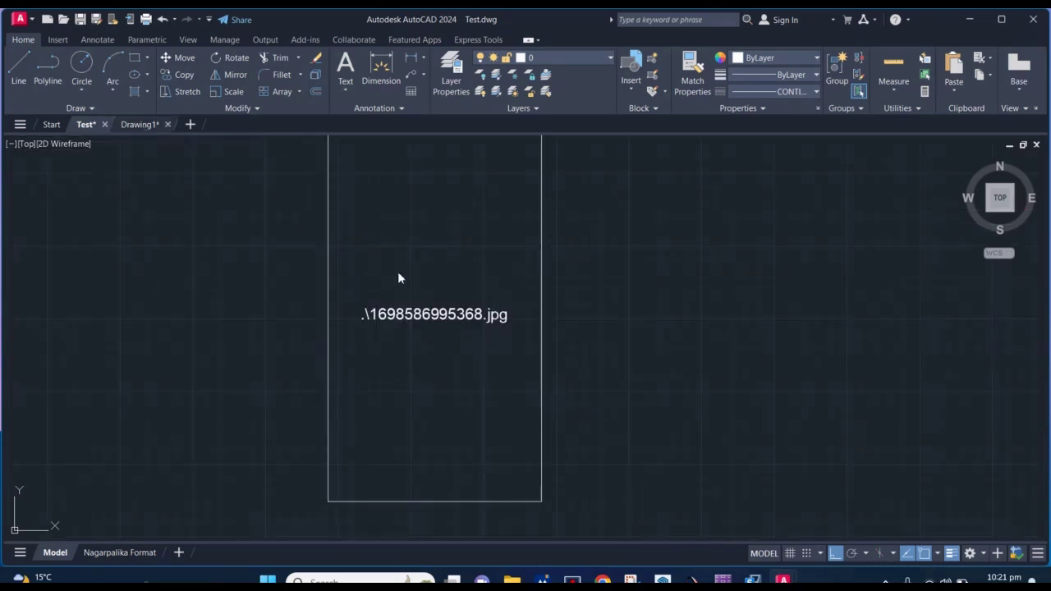
{"action": "middle_click_drag", "start_coordinate": [407, 281], "coordinate": [136, 297]}
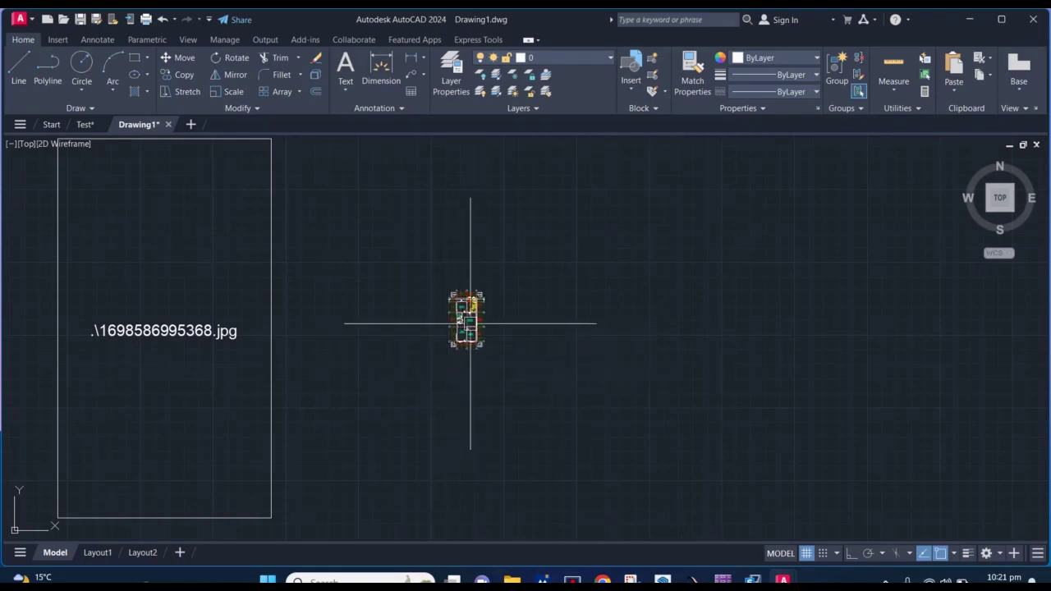
Place the pasted floor plan at the canvas centre and inspect it, including its top dimensions
{"action": "left_click", "coordinate": [469, 323]}
{"action": "scroll", "coordinate": [469, 323], "scroll_direction": "up", "scroll_amount": 3}
{"action": "scroll", "coordinate": [427, 197], "scroll_direction": "up", "scroll_amount": 2}
{"action": "middle_click_drag", "start_coordinate": [439, 247], "coordinate": [440, 293]}
{"action": "scroll", "coordinate": [439, 272], "scroll_direction": "down", "scroll_amount": 2}
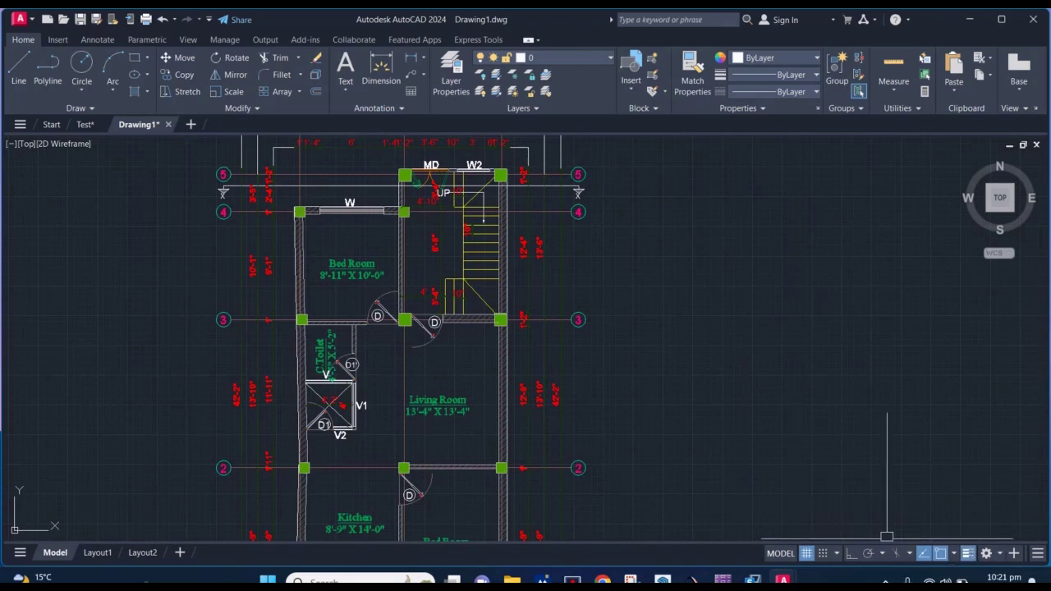
{"action": "scroll", "coordinate": [425, 320], "scroll_direction": "down", "scroll_amount": 5}
{"action": "scroll", "coordinate": [425, 276], "scroll_direction": "up", "scroll_amount": 1}
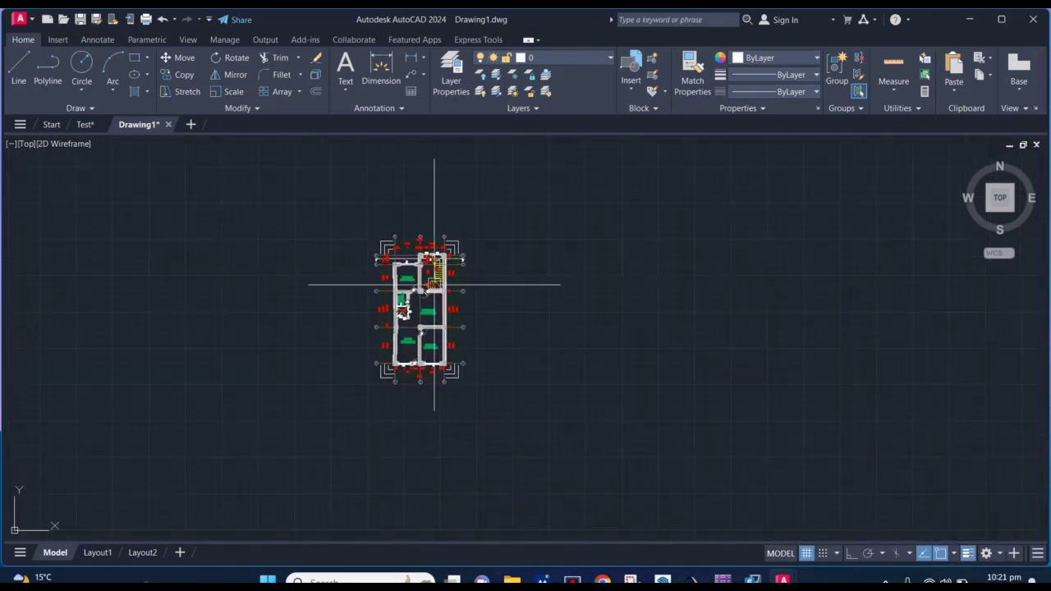
{"action": "scroll", "coordinate": [425, 276], "scroll_direction": "up", "scroll_amount": 2}
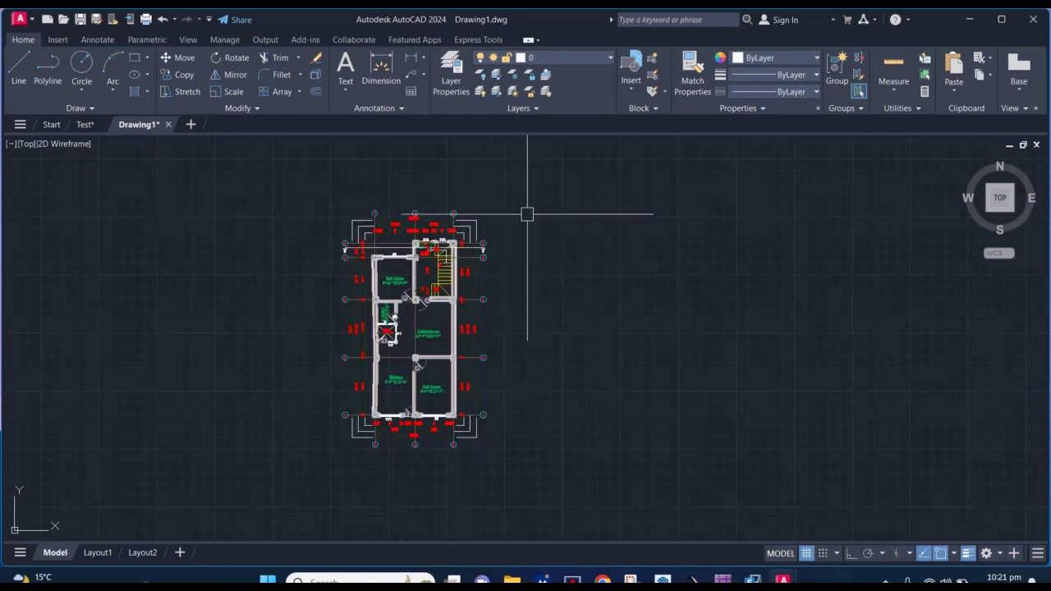
{"action": "scroll", "coordinate": [454, 253], "scroll_direction": "up", "scroll_amount": 5}
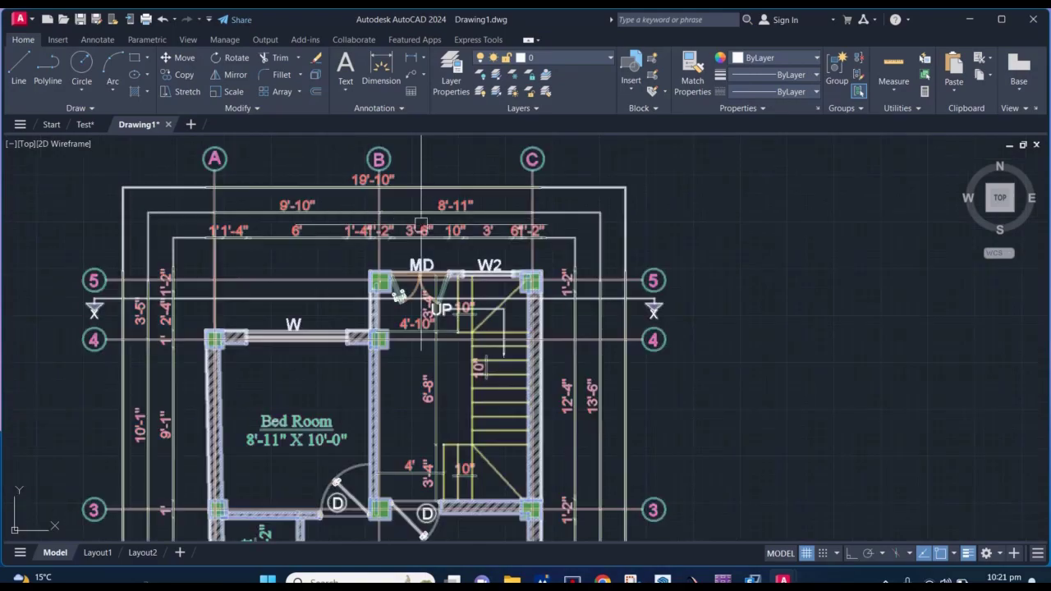
{"action": "scroll", "coordinate": [433, 207], "scroll_direction": "up", "scroll_amount": 2}
{"action": "scroll", "coordinate": [433, 207], "scroll_direction": "up", "scroll_amount": 2}
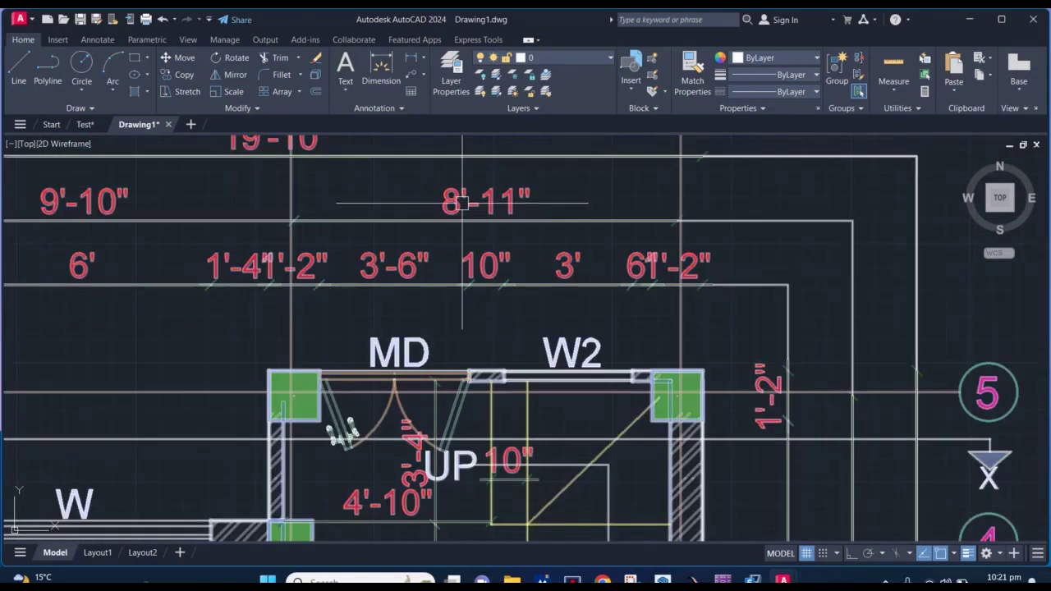
{"action": "scroll", "coordinate": [463, 203], "scroll_direction": "down", "scroll_amount": 4}
{"action": "scroll", "coordinate": [439, 261], "scroll_direction": "up", "scroll_amount": 6}
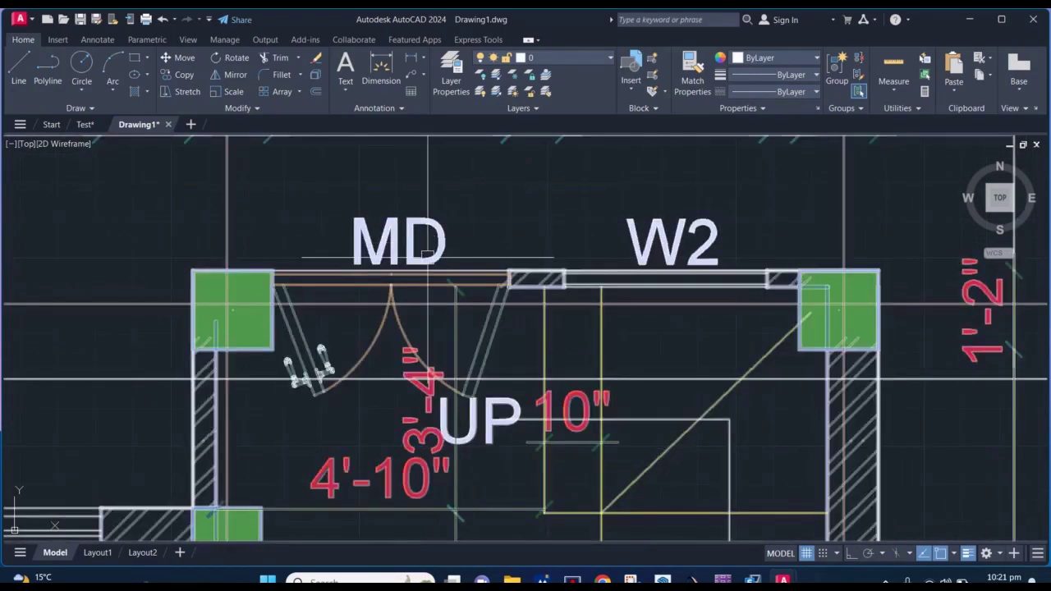
{"action": "scroll", "coordinate": [428, 256], "scroll_direction": "down", "scroll_amount": 5}
{"action": "scroll", "coordinate": [432, 238], "scroll_direction": "up", "scroll_amount": 1}
{"action": "scroll", "coordinate": [432, 238], "scroll_direction": "up", "scroll_amount": 4}
{"action": "middle_click_drag", "start_coordinate": [443, 212], "coordinate": [427, 265]}
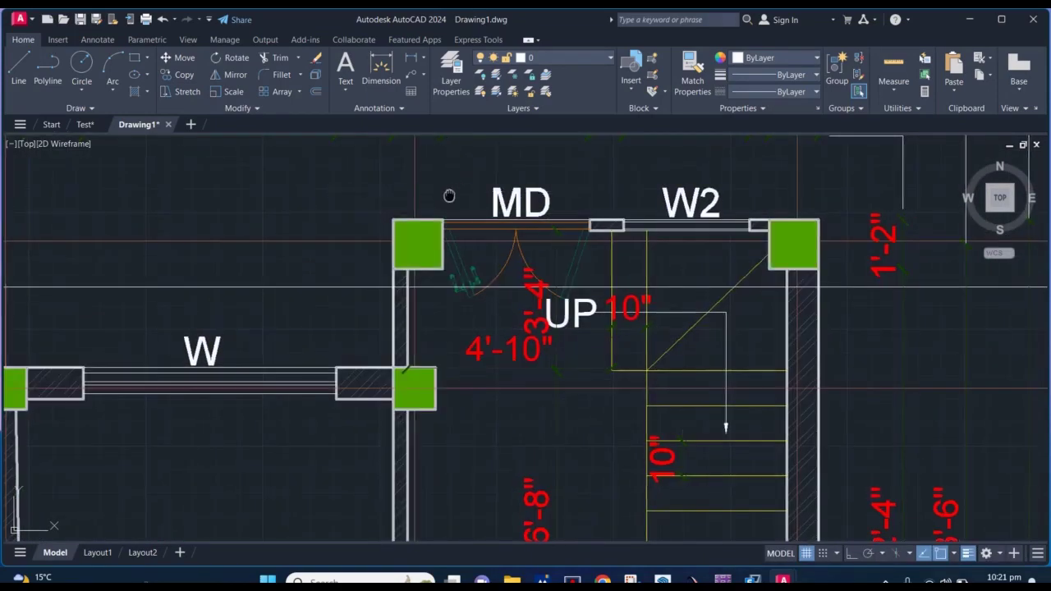
{"action": "middle_click_drag", "start_coordinate": [446, 205], "coordinate": [428, 228]}
Check the layer list, then select every object in Drawing1 with Ctrl+A
{"action": "left_click", "coordinate": [593, 58]}
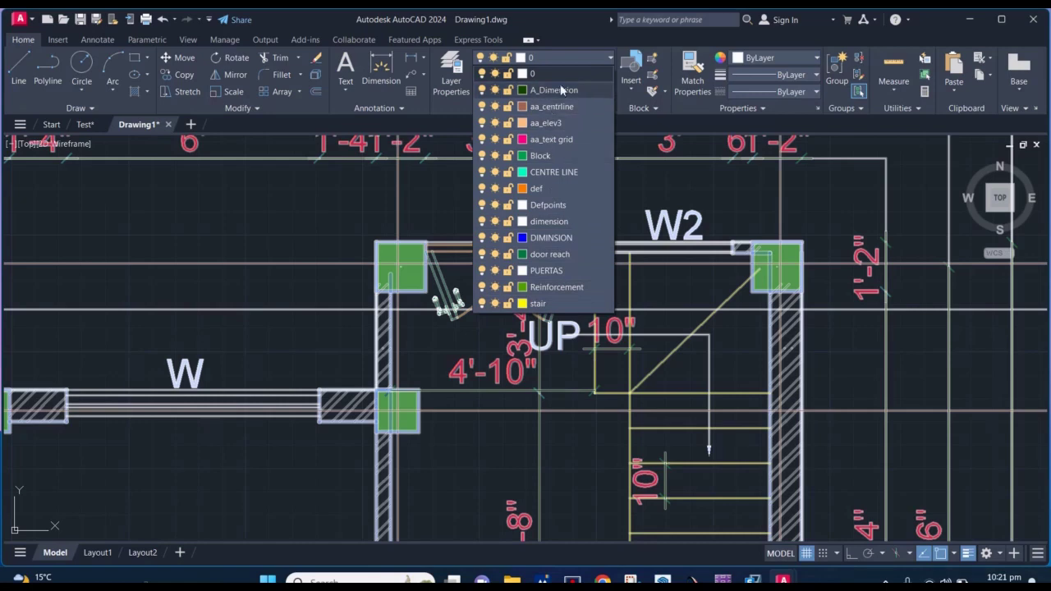
{"action": "left_click", "coordinate": [562, 59]}
{"action": "left_click", "coordinate": [562, 59]}
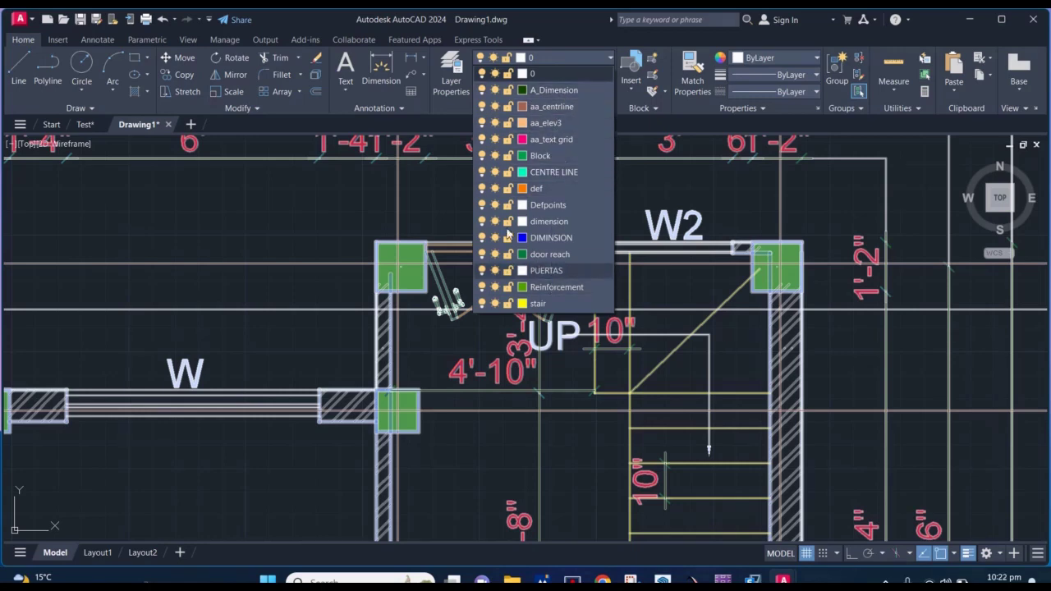
{"action": "scroll", "coordinate": [497, 221], "scroll_direction": "down", "scroll_amount": 2}
{"action": "scroll", "coordinate": [497, 222], "scroll_direction": "down", "scroll_amount": 6}
{"action": "key", "text": "ctrl+a"}
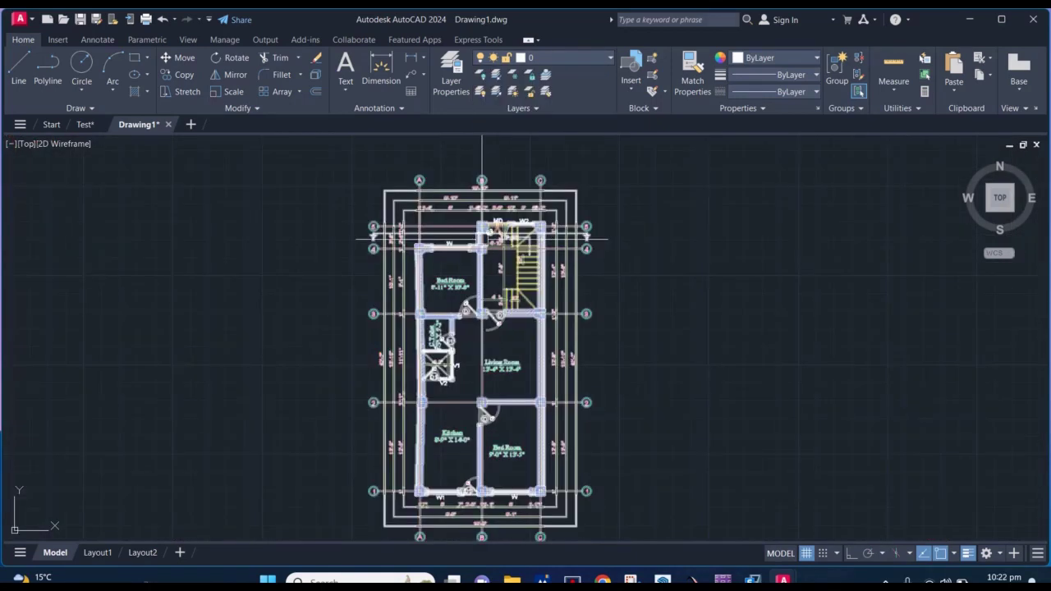
{"action": "right_click", "coordinate": [521, 241]}
Erase the selected floor plan and check the layer list without changing layer
{"action": "left_click", "coordinate": [559, 305]}
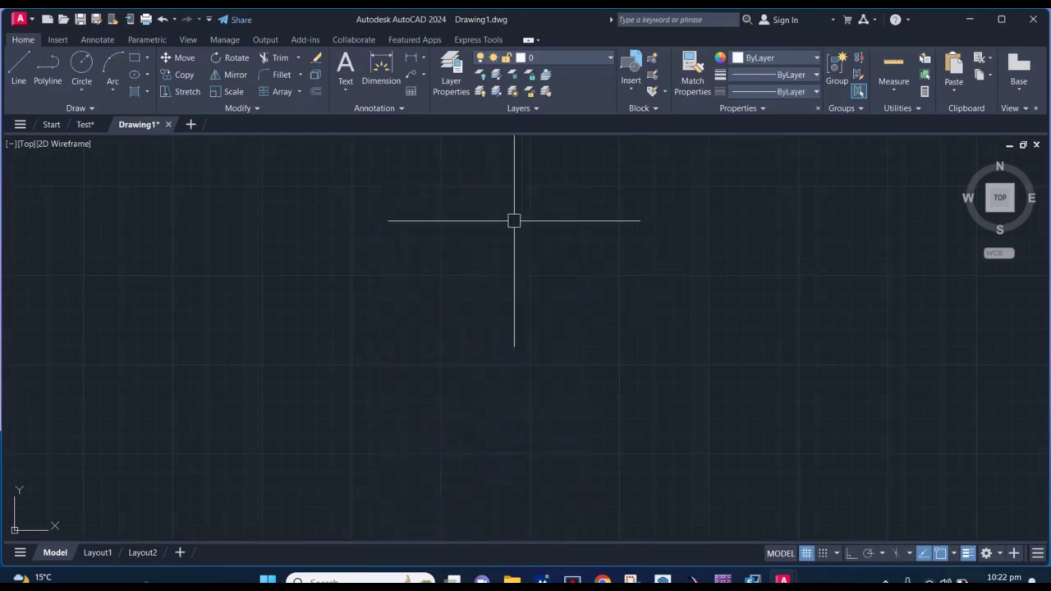
{"action": "left_click", "coordinate": [580, 56]}
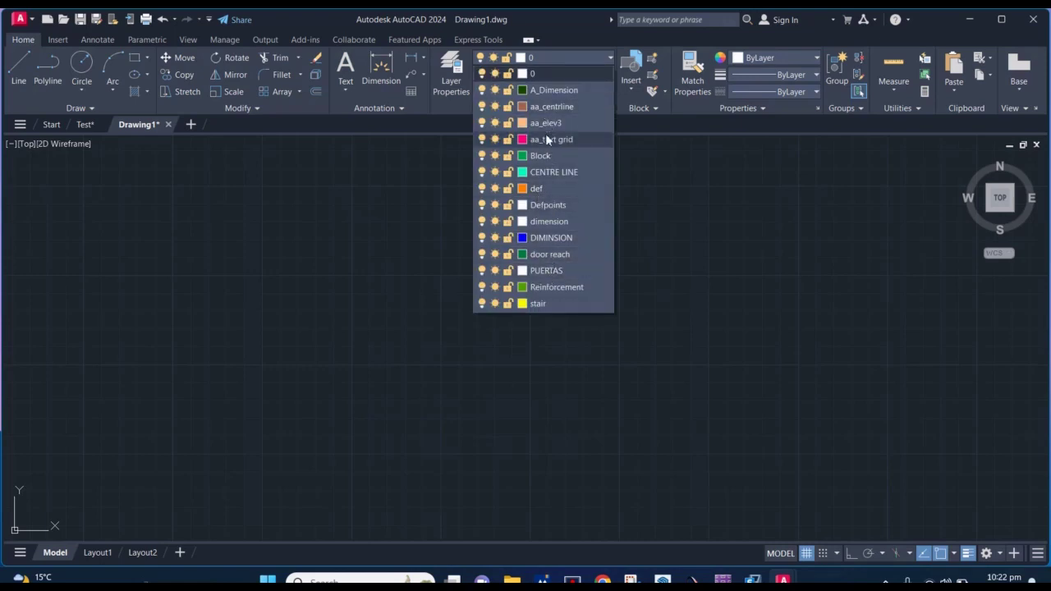
{"action": "left_click", "coordinate": [544, 60]}
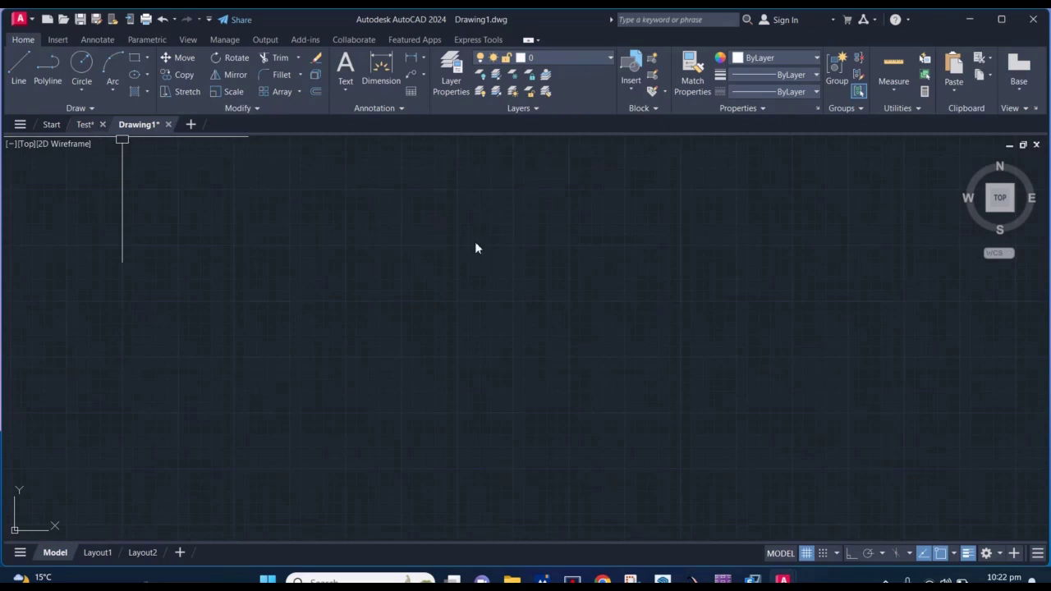
Zoom and pan the view to reveal the shapes on the left
{"action": "scroll", "coordinate": [464, 293], "scroll_direction": "up", "scroll_amount": 2}
{"action": "scroll", "coordinate": [469, 301], "scroll_direction": "down", "scroll_amount": 3}
{"action": "scroll", "coordinate": [436, 262], "scroll_direction": "up", "scroll_amount": 1}
{"action": "scroll", "coordinate": [469, 271], "scroll_direction": "down", "scroll_amount": 3}
{"action": "scroll", "coordinate": [460, 271], "scroll_direction": "down", "scroll_amount": 1}
{"action": "scroll", "coordinate": [455, 271], "scroll_direction": "down", "scroll_amount": 3}
{"action": "scroll", "coordinate": [509, 275], "scroll_direction": "up", "scroll_amount": 2}
{"action": "scroll", "coordinate": [533, 270], "scroll_direction": "up", "scroll_amount": 5}
{"action": "middle_click_drag", "start_coordinate": [533, 270], "coordinate": [478, 287]}
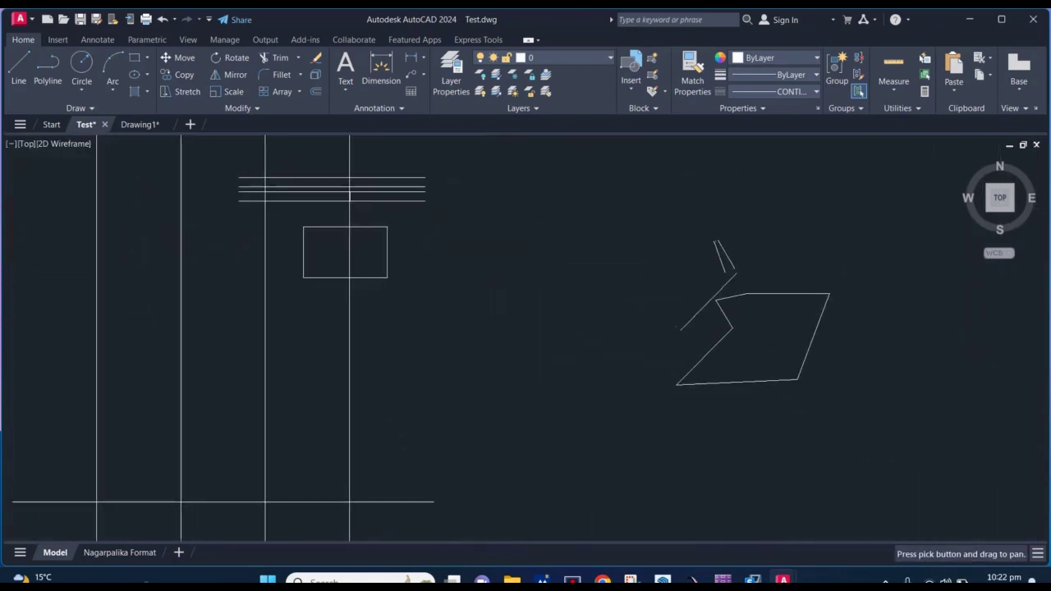
{"action": "scroll", "coordinate": [479, 287], "scroll_direction": "down", "scroll_amount": 4}
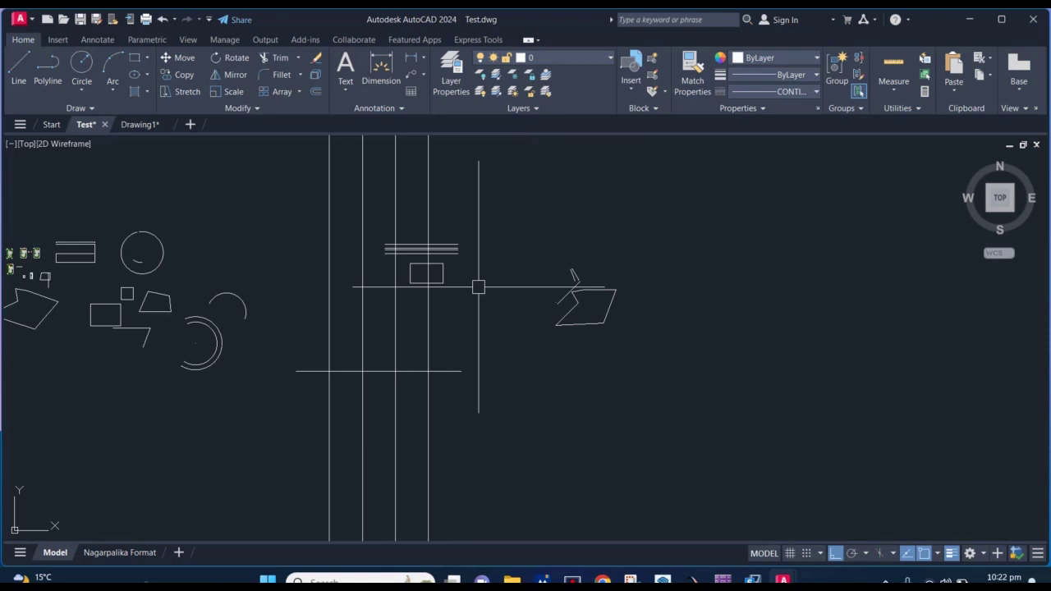
{"action": "scroll", "coordinate": [478, 286], "scroll_direction": "down", "scroll_amount": 2}
{"action": "scroll", "coordinate": [436, 246], "scroll_direction": "down", "scroll_amount": 1}
{"action": "middle_click_drag", "start_coordinate": [328, 230], "coordinate": [405, 228]}
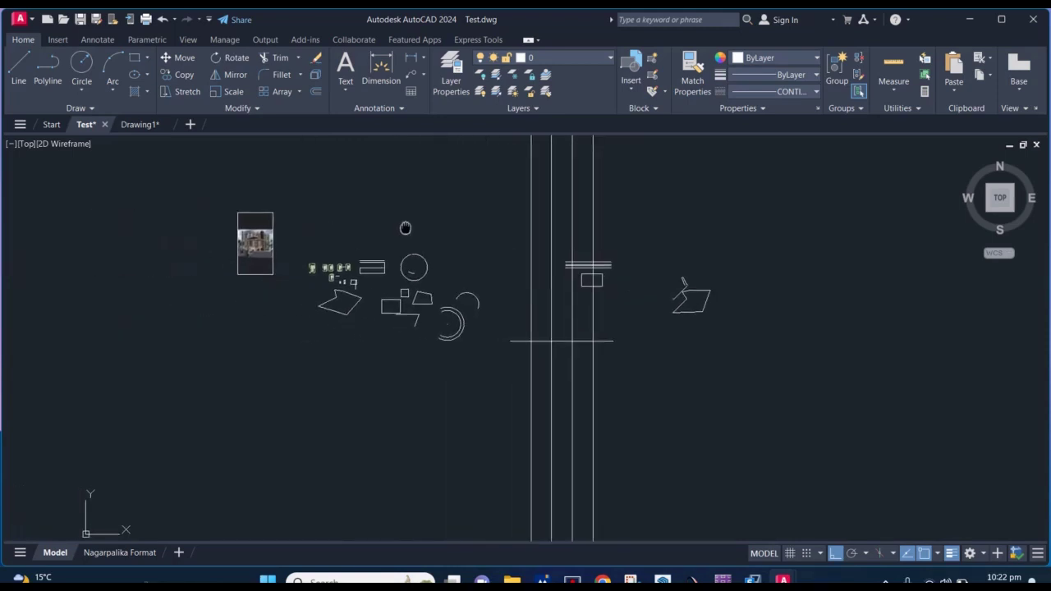
{"action": "scroll", "coordinate": [416, 223], "scroll_direction": "up", "scroll_amount": 4}
{"action": "middle_click_drag", "start_coordinate": [424, 283], "coordinate": [415, 224]}
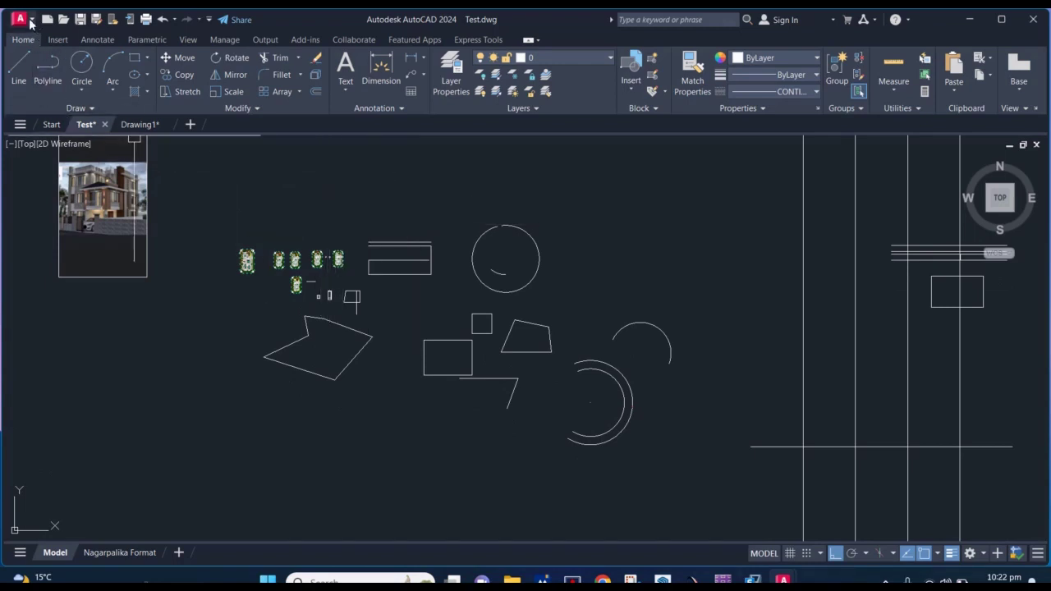
{"action": "left_click", "coordinate": [31, 21]}
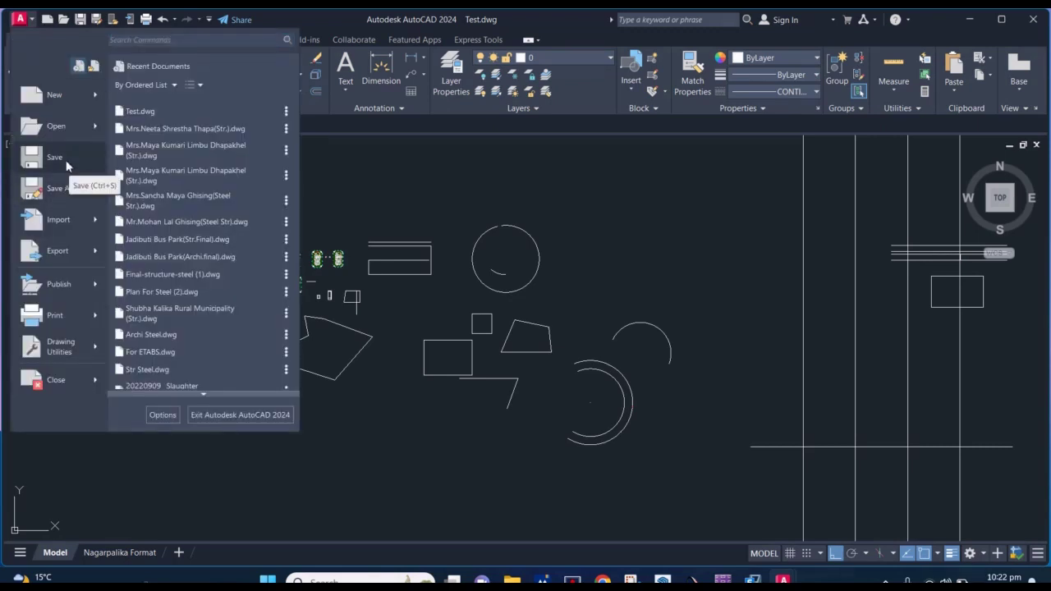
{"action": "mouse_move", "coordinate": [59, 189]}
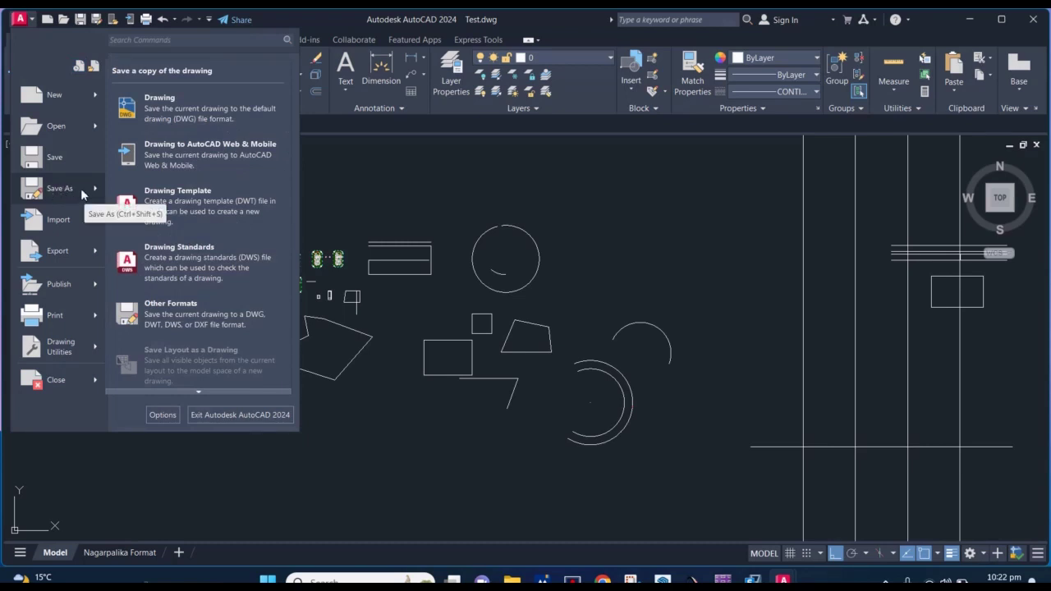
{"action": "left_click", "coordinate": [361, 187]}
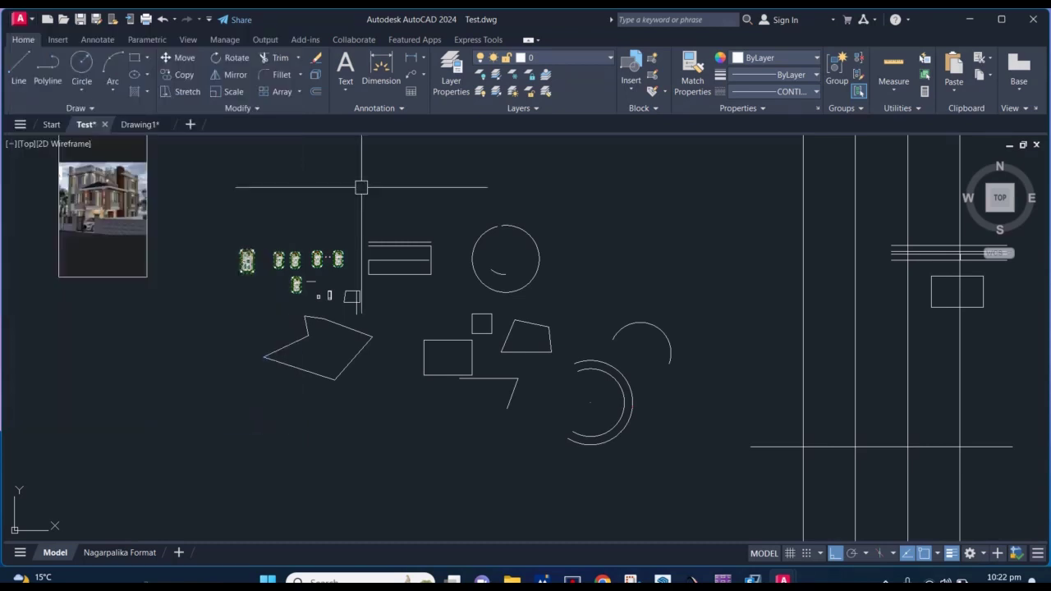